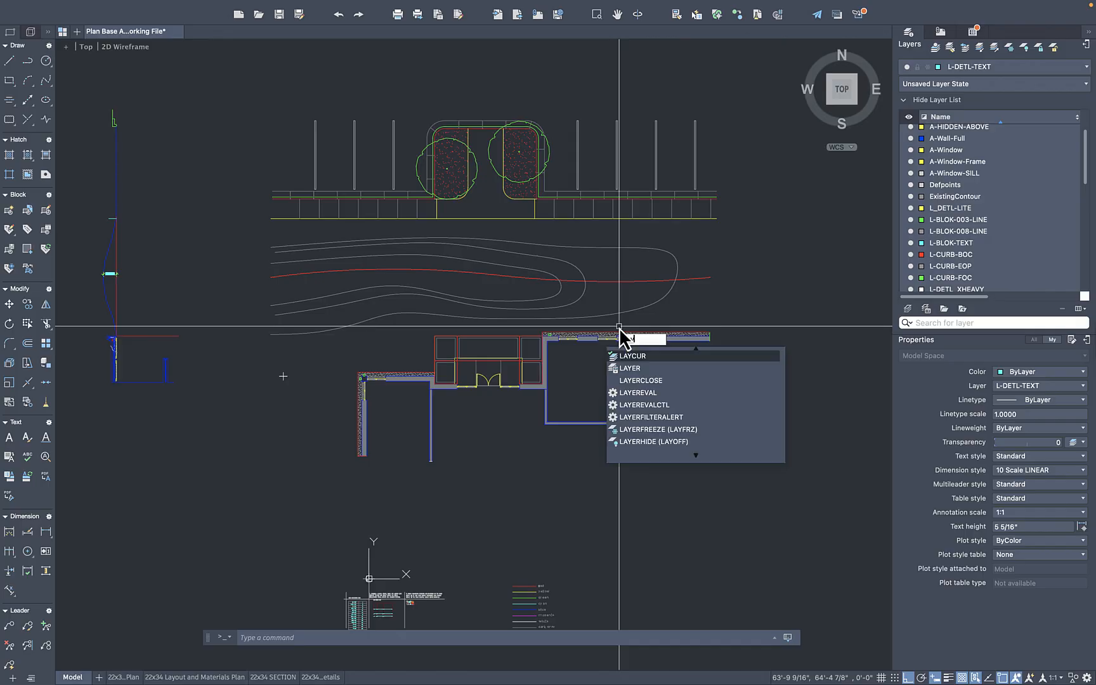
Turn off the ExistingContour layer so the contour lines between the sidewalk and the building are hidden
key(Return)
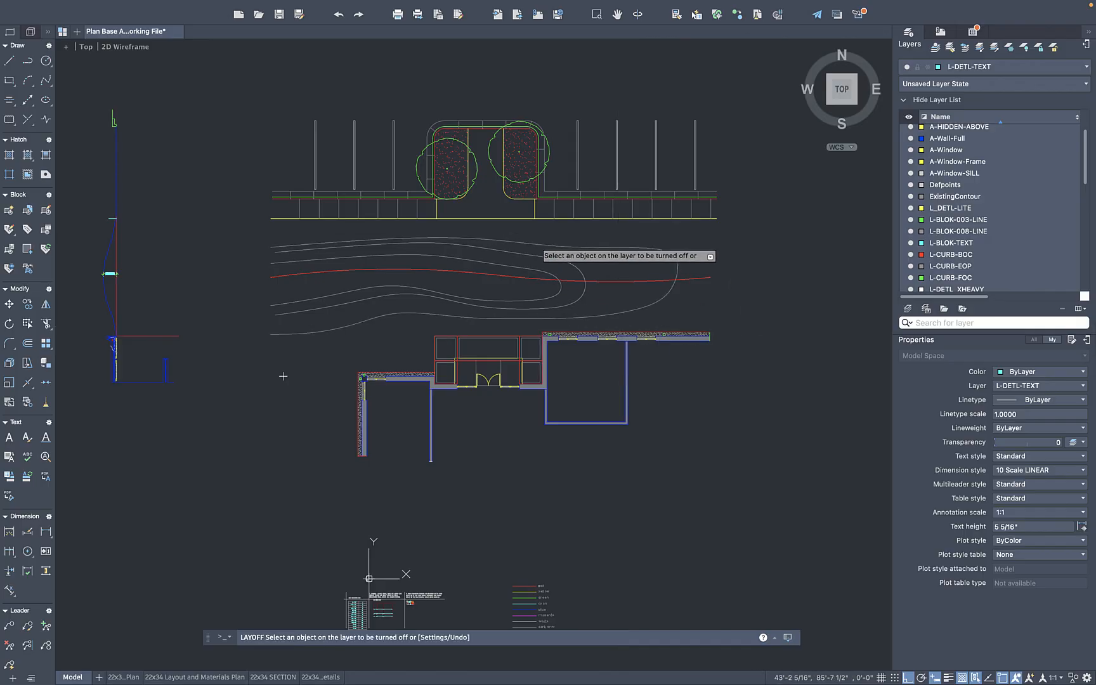
click(537, 248)
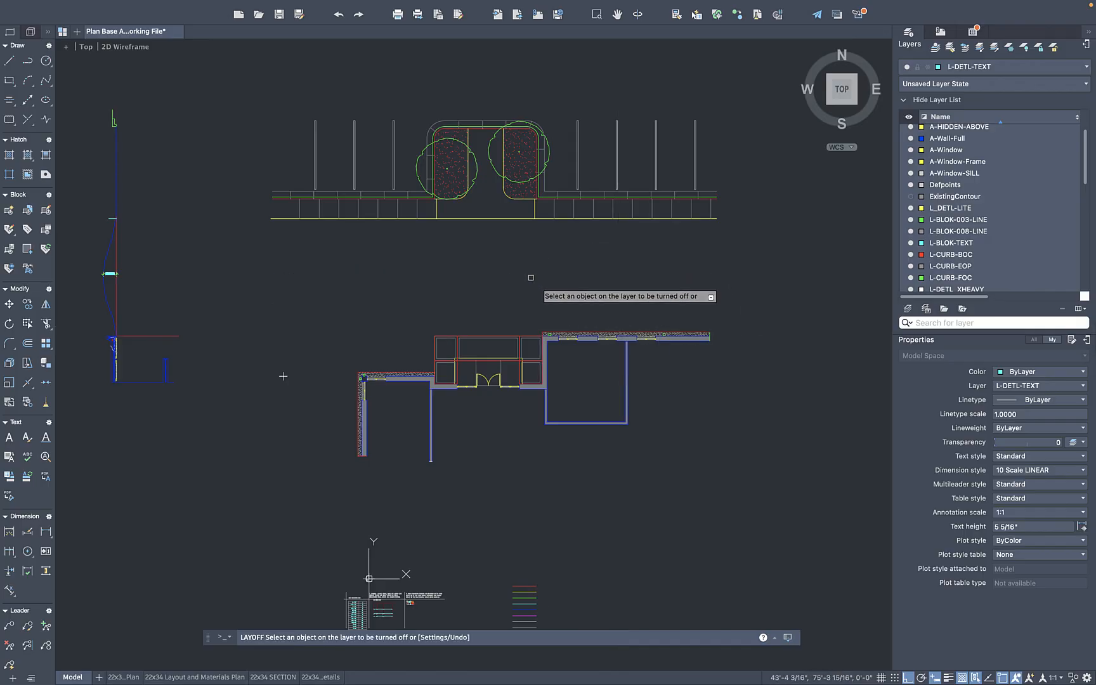
key(Return)
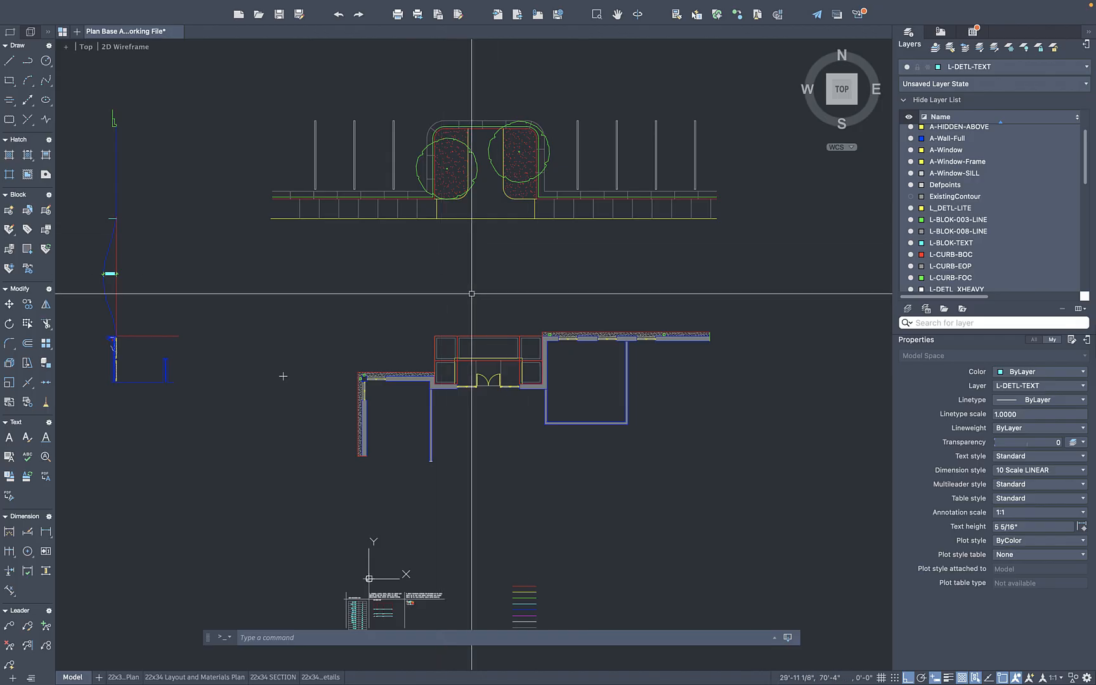
Draw a vertical line about 30'-0" long from the midpoint of the building entrance's outer edge up to the sidewalk edge
scroll(498, 280, up, 2)
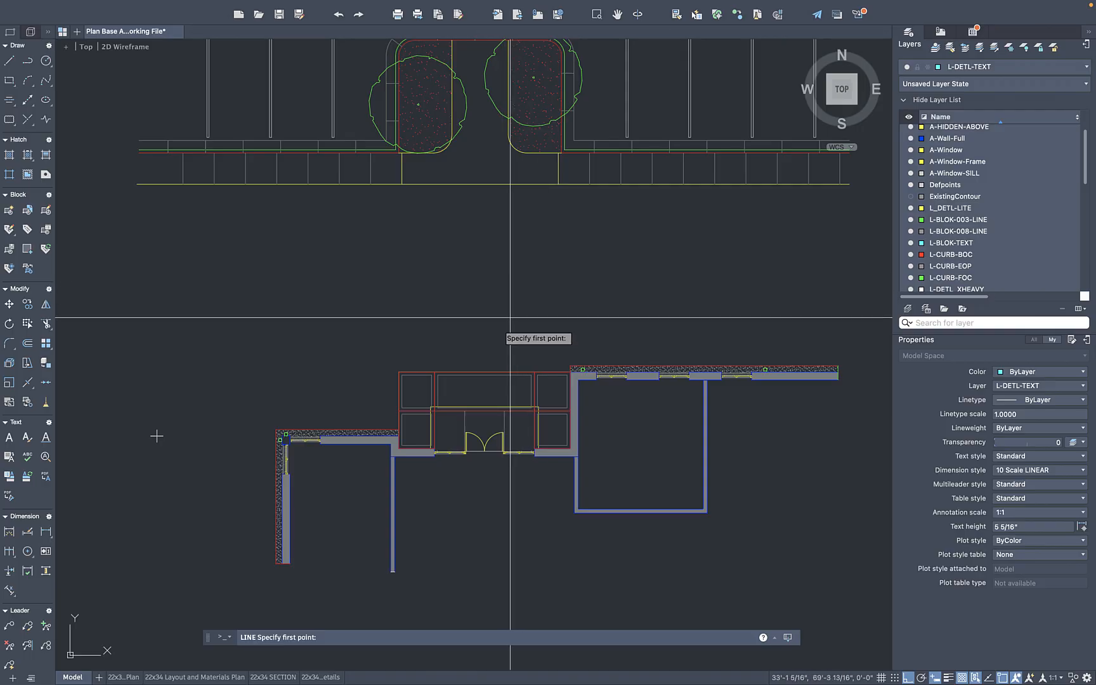
click(485, 370)
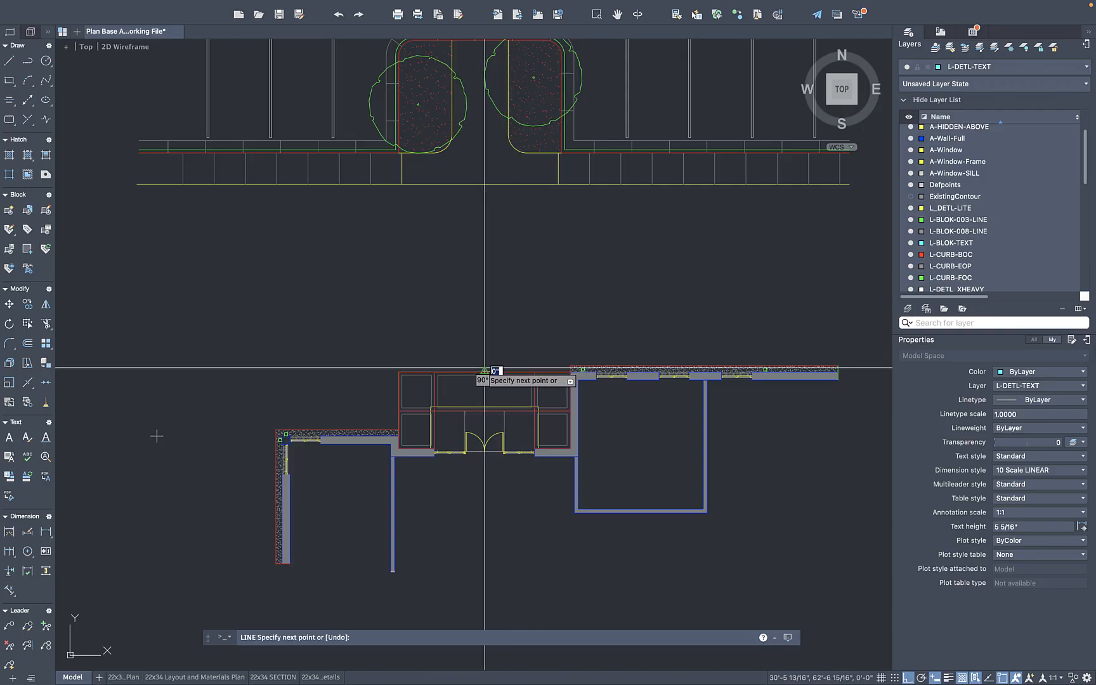
click(485, 184)
key(Return)
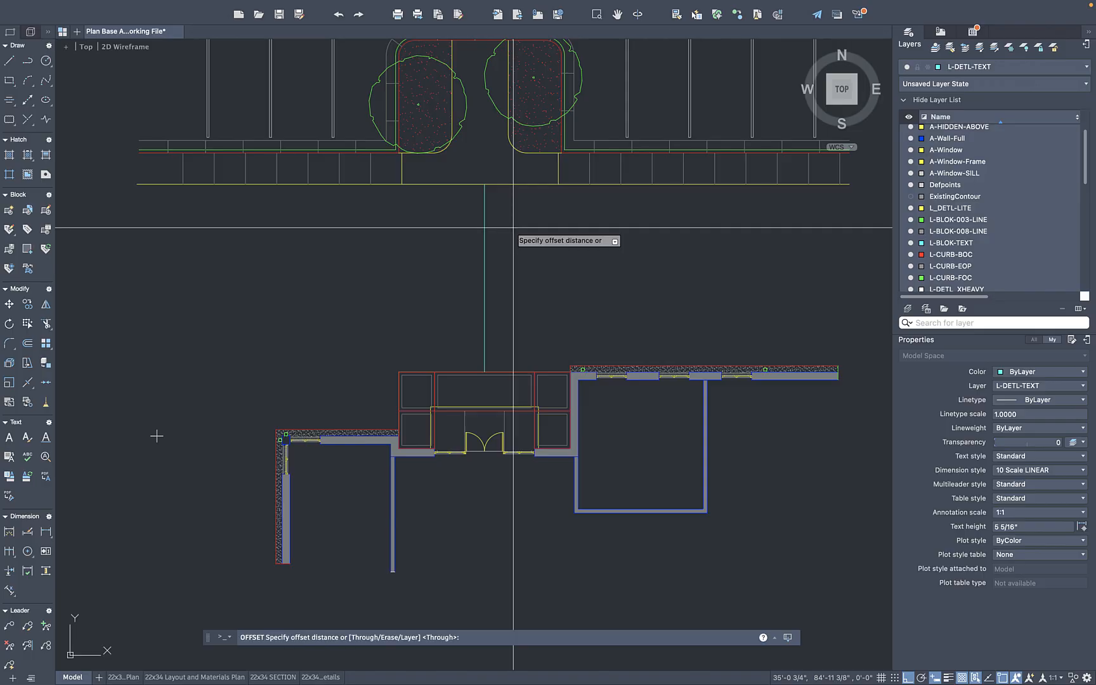
Offset the vertical centerline 5'-0" to both sides and delete the original centerline
key(Return)
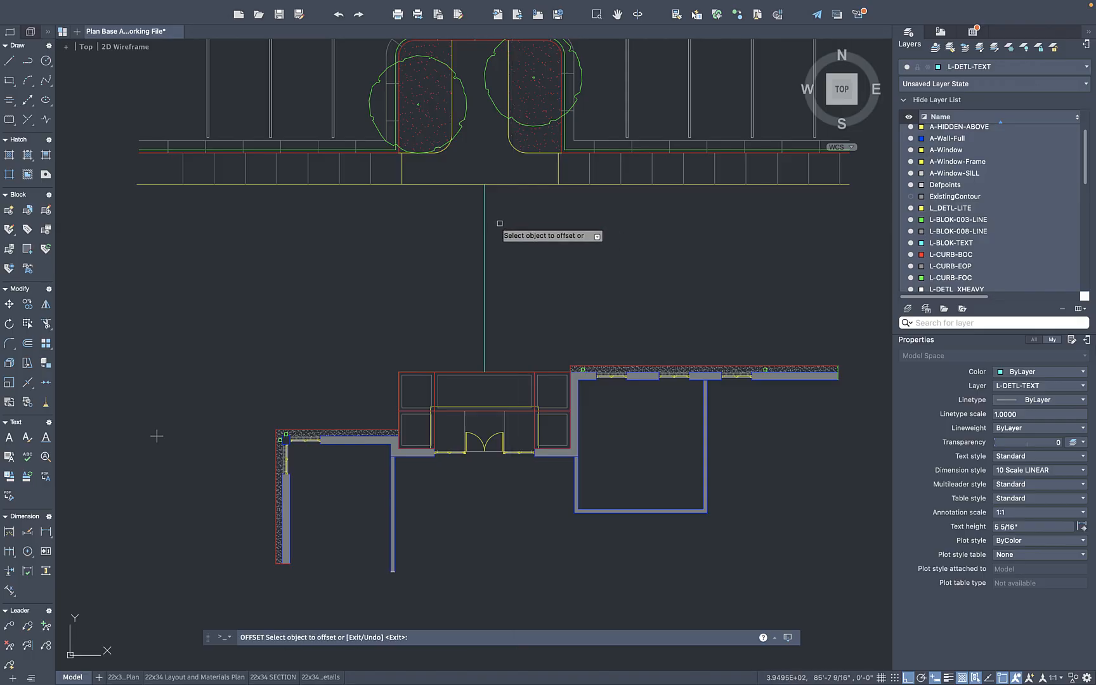
click(551, 224)
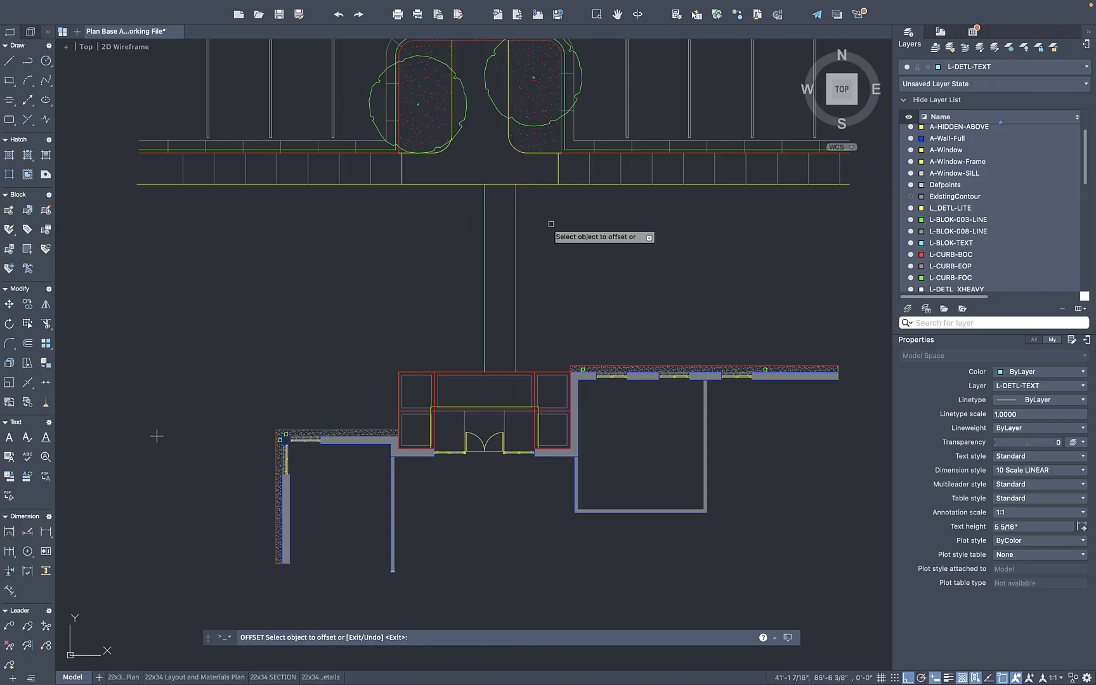
click(486, 227)
click(408, 230)
click(481, 227)
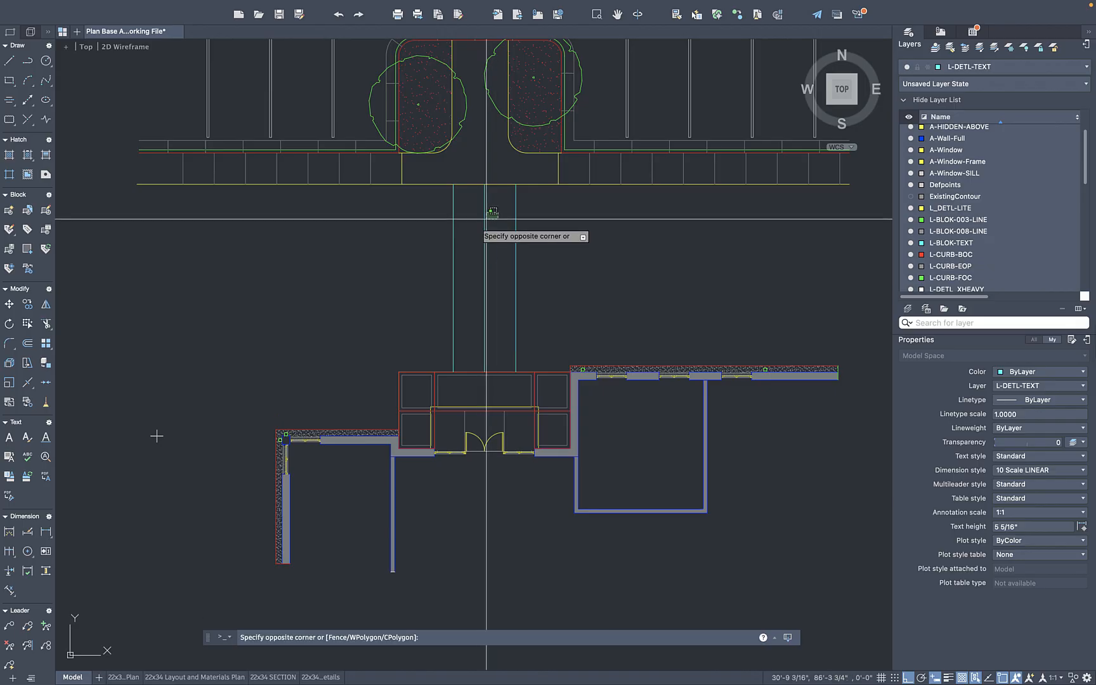
click(487, 230)
key(Delete)
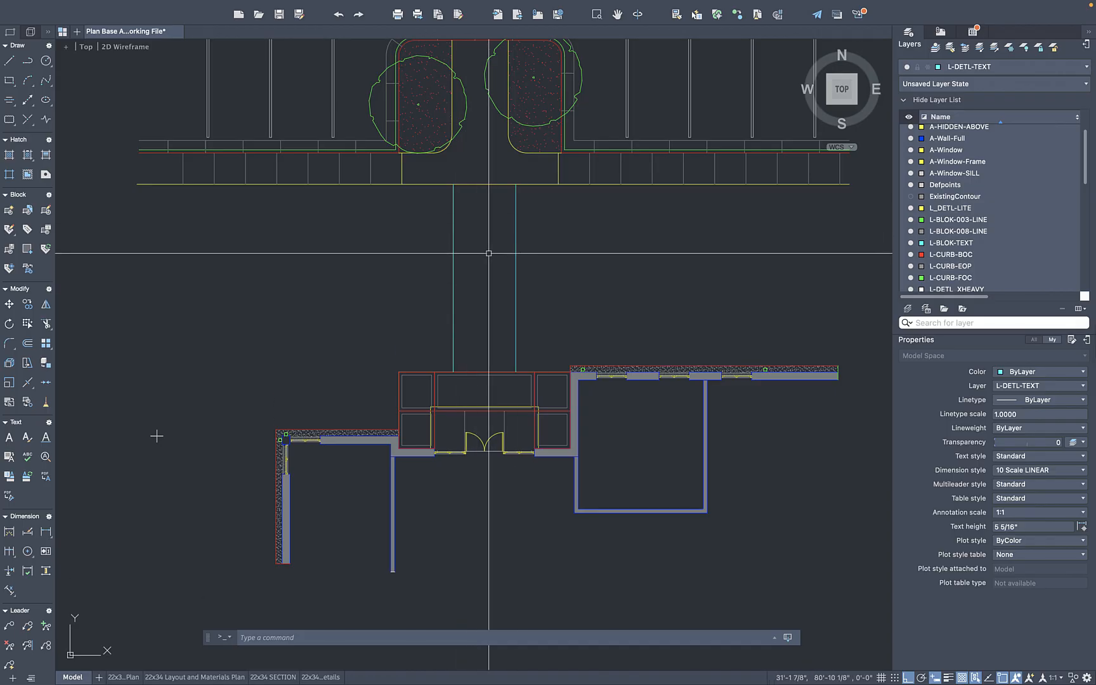
Offset the sidewalk's lower edge line at the walkway opening 2'-0" toward the building
scroll(485, 233, up, 2)
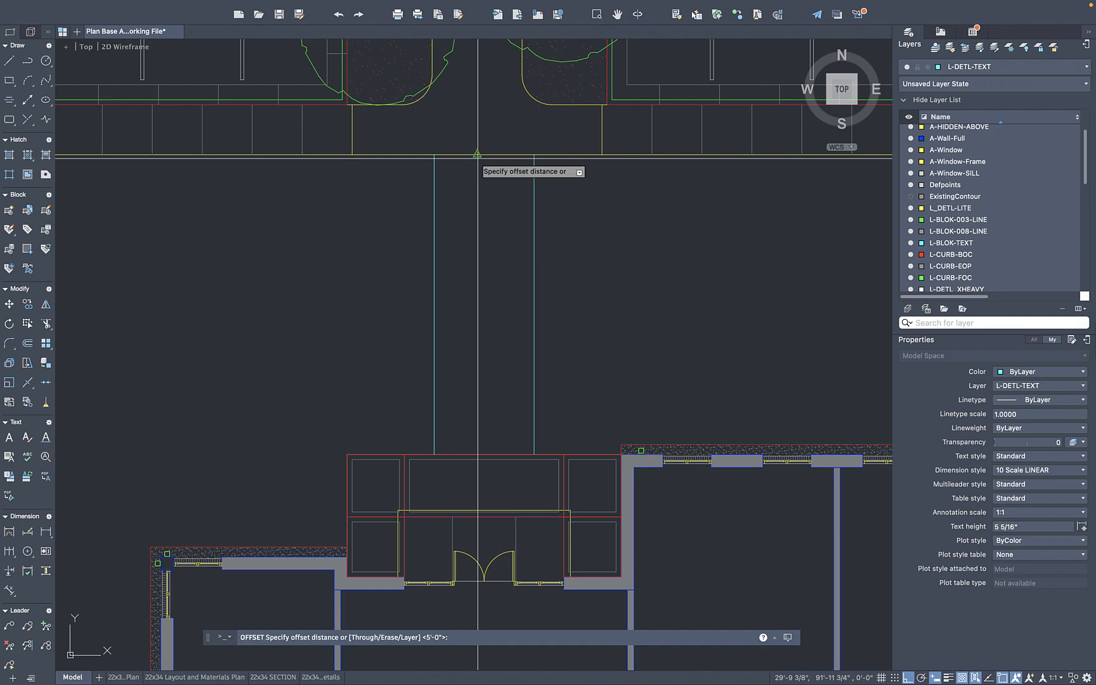
key(Return)
click(479, 155)
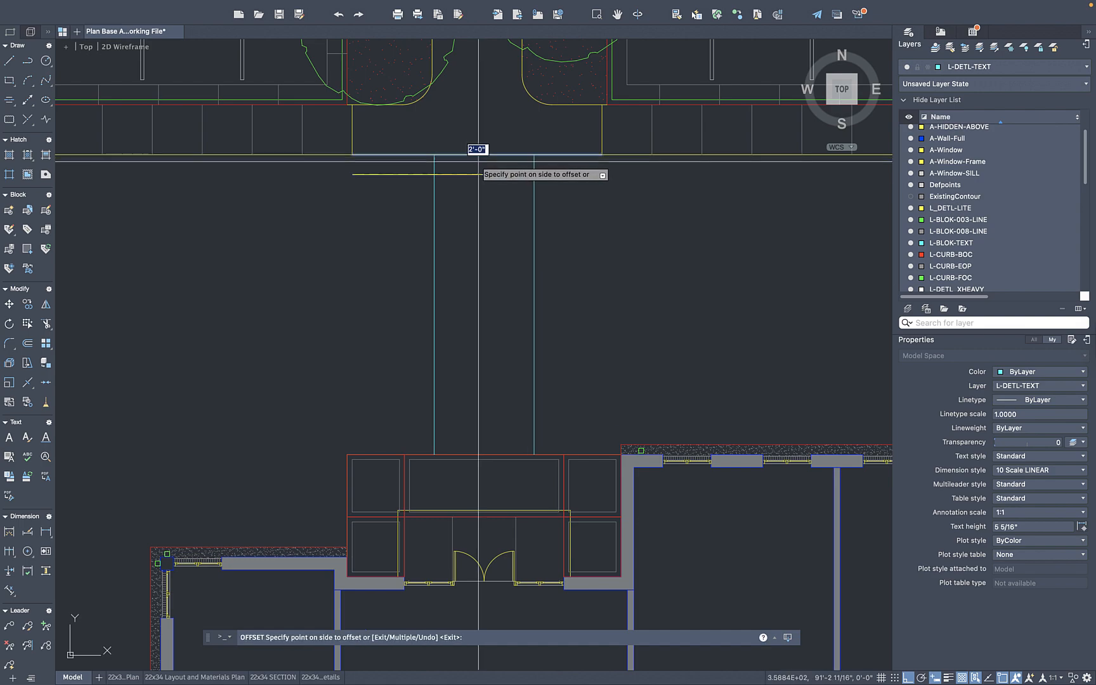
click(480, 176)
key(Return)
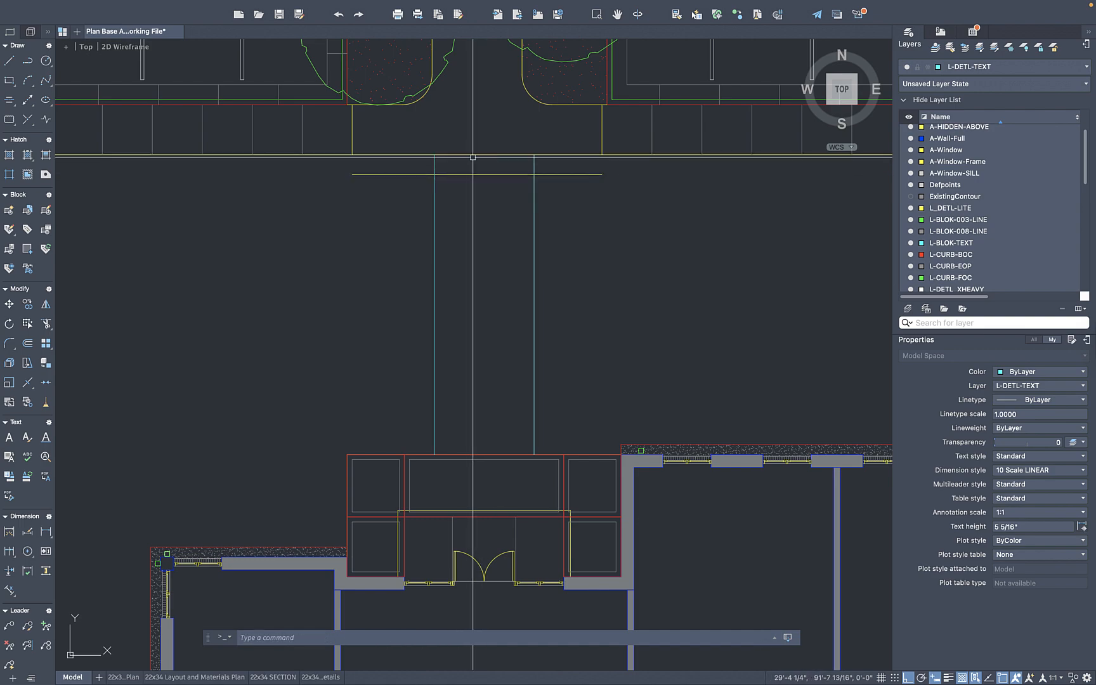
Draw a closed 10'-0" by 2'-0" polyline rectangle between the walkway sides at the sidewalk, and delete the yellow offset guide line
scroll(471, 156, up, 4)
text(pl)
key(Return)
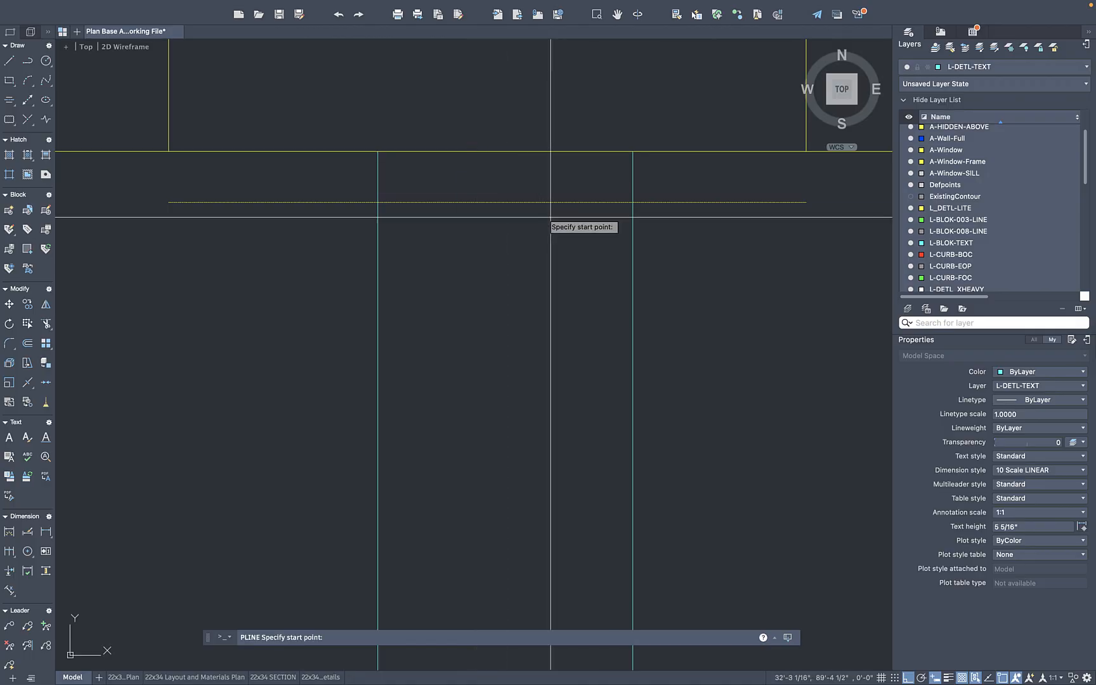
click(633, 151)
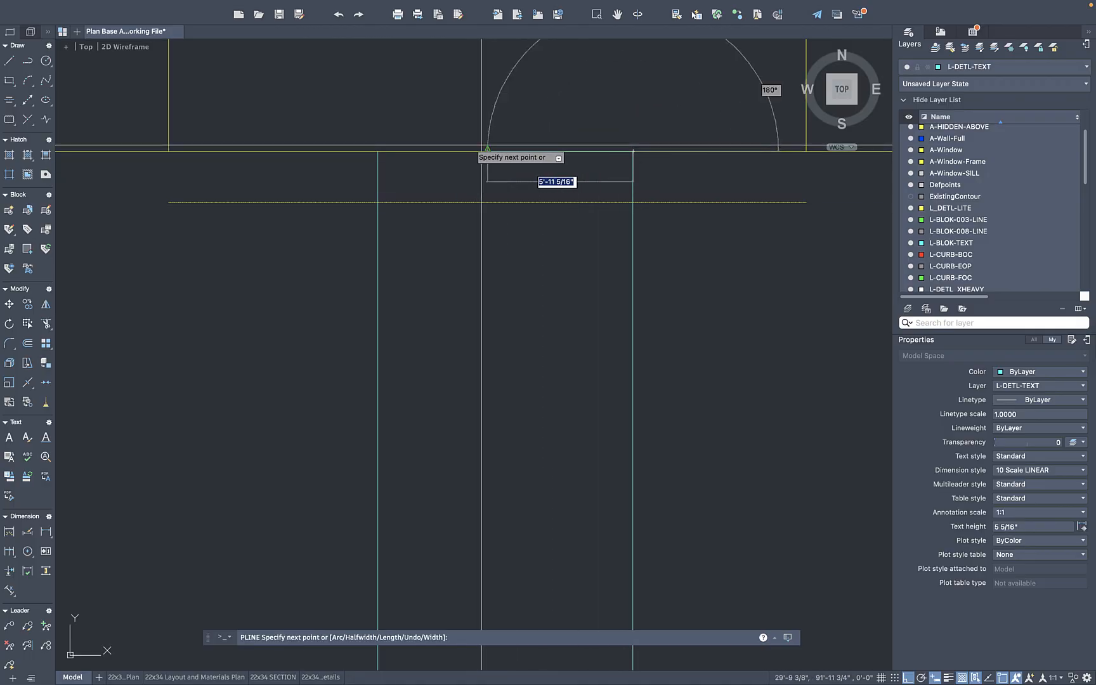
click(378, 151)
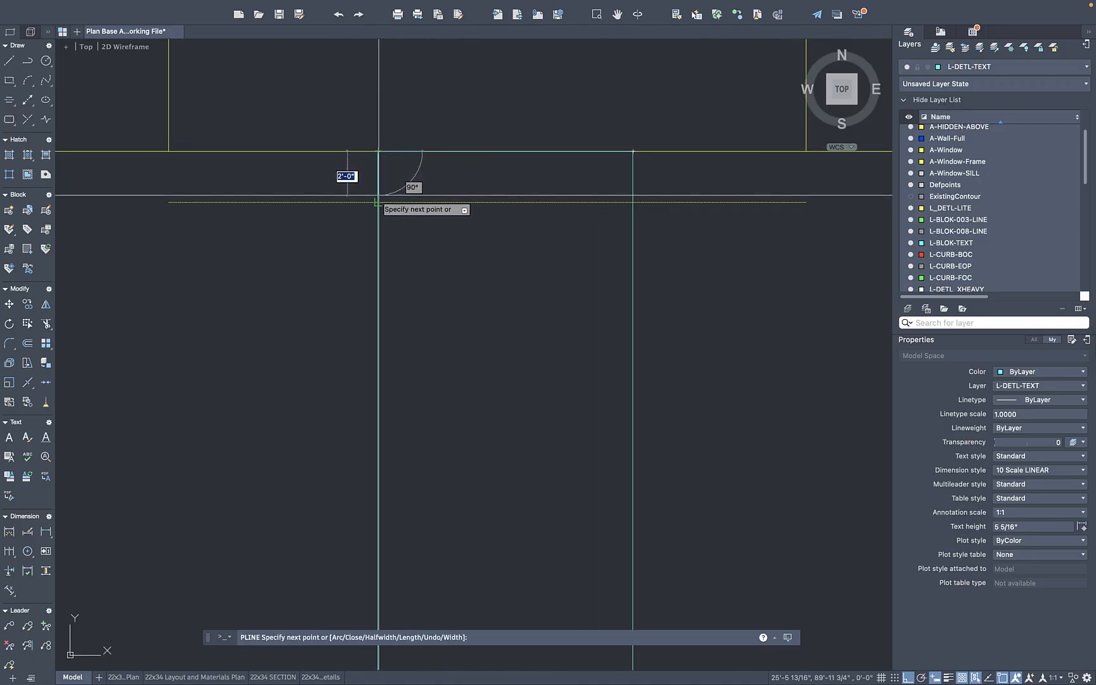
click(378, 203)
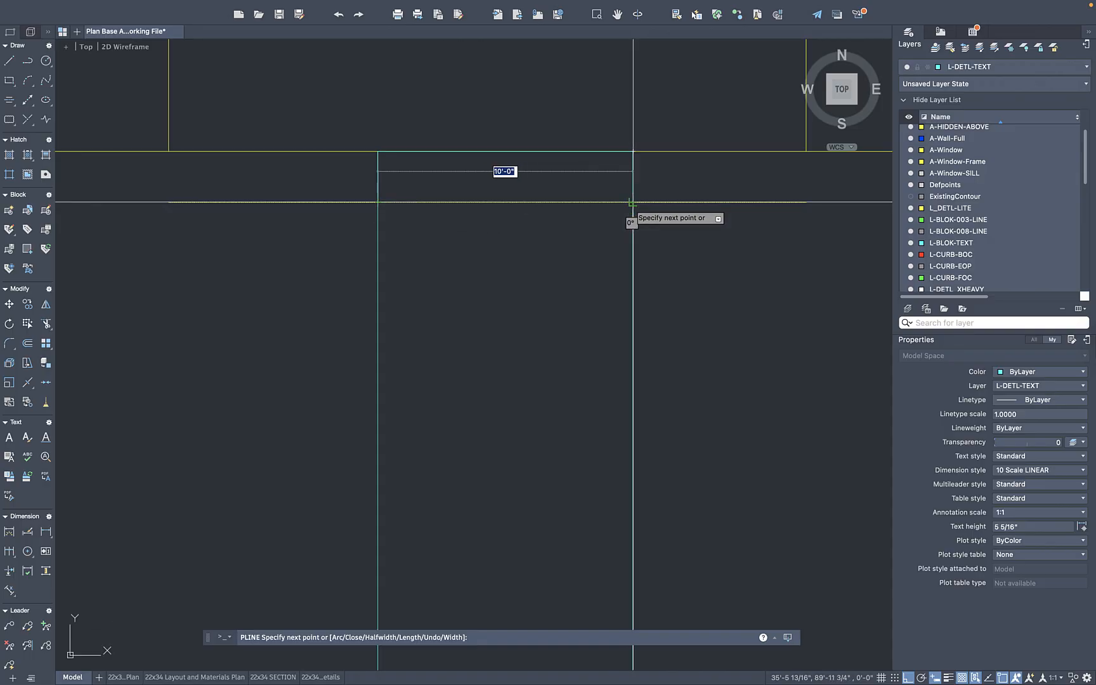
click(633, 203)
key(Return)
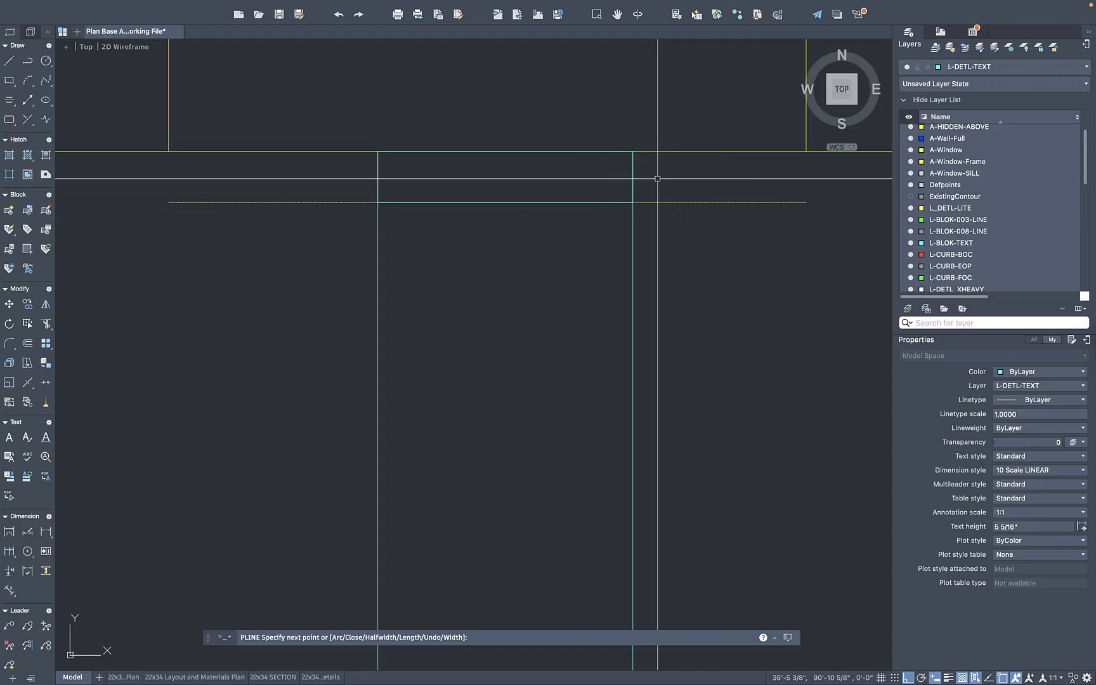
click(665, 203)
key(Return)
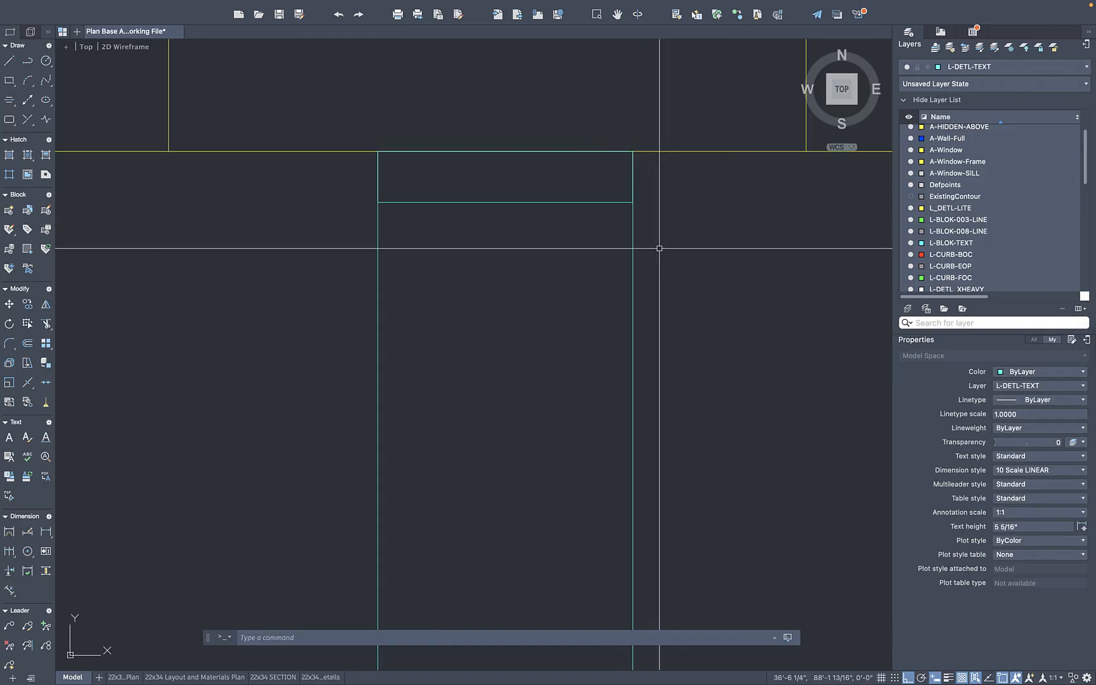
Shorten the upper ends of both walkway side lines to the lower corners of the rectangle
click(663, 246)
click(334, 278)
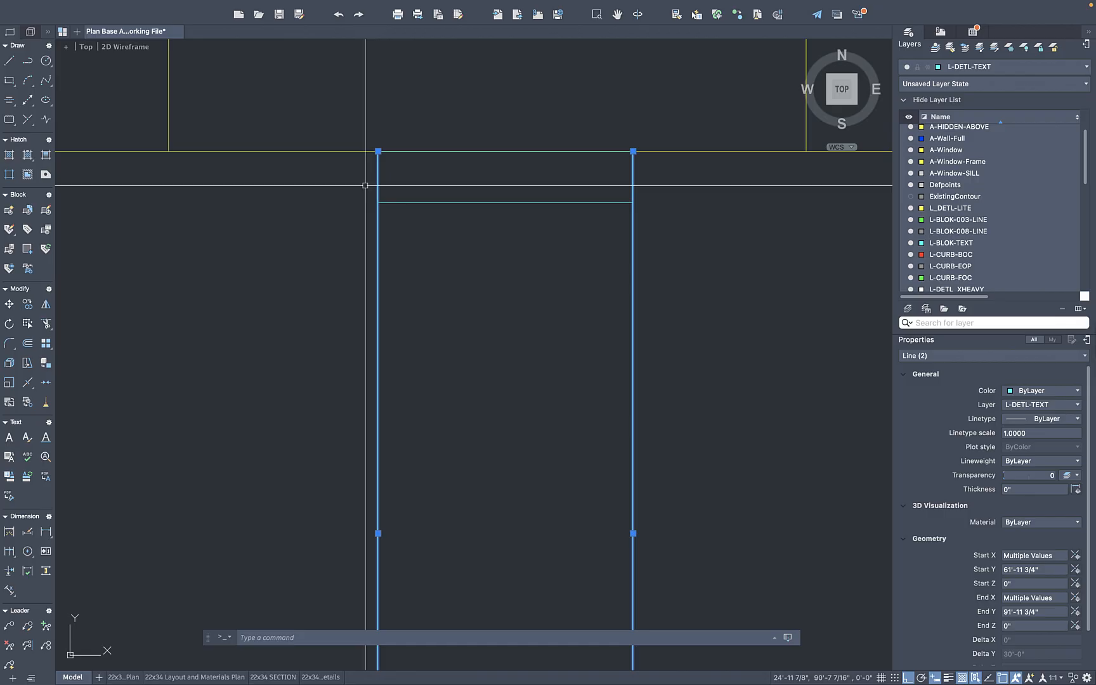
click(378, 152)
click(378, 203)
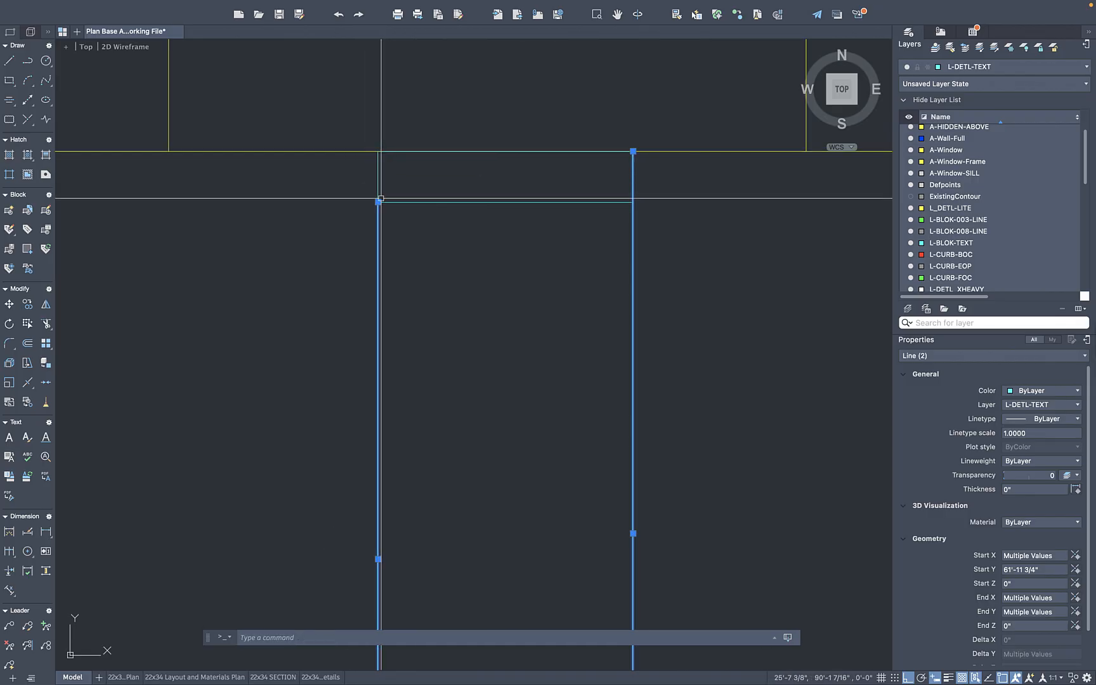
click(633, 152)
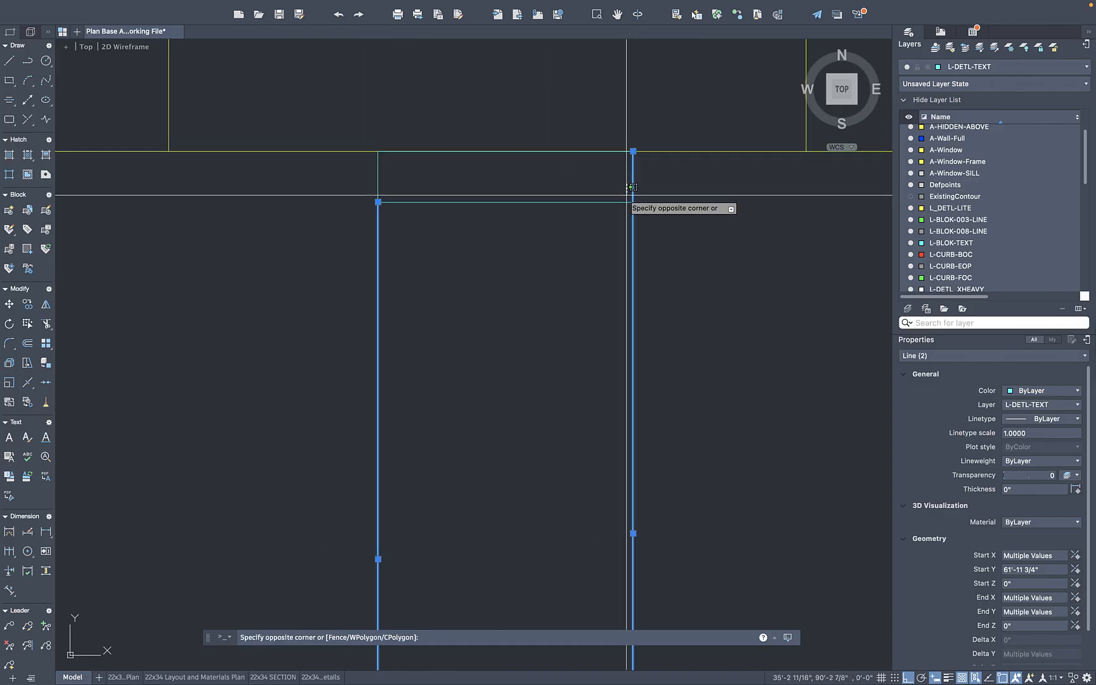
click(630, 156)
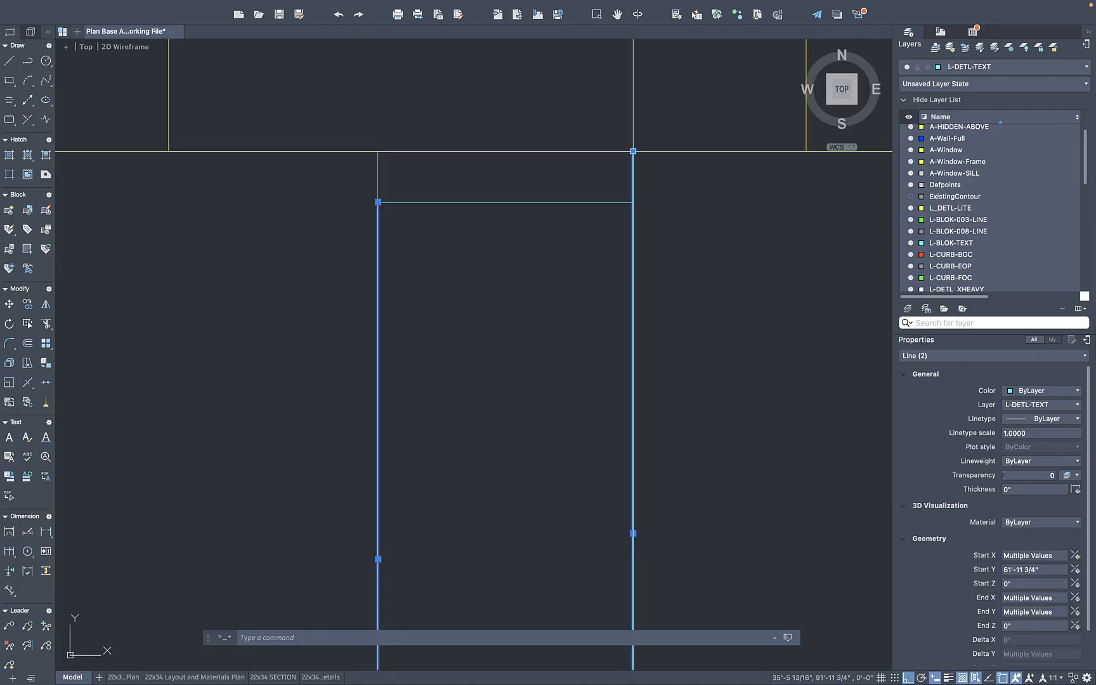
click(634, 151)
click(633, 202)
key(Escape)
Offset both walkway side lines 2" inward
scroll(614, 263, down, 4)
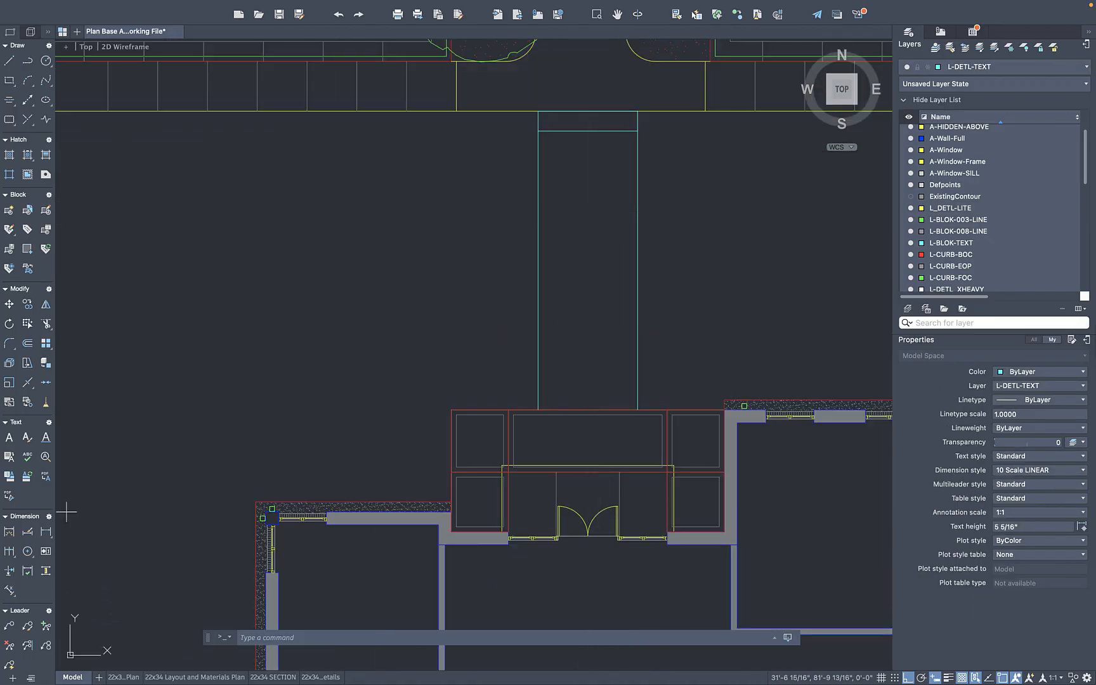
key(Return)
key(Return)
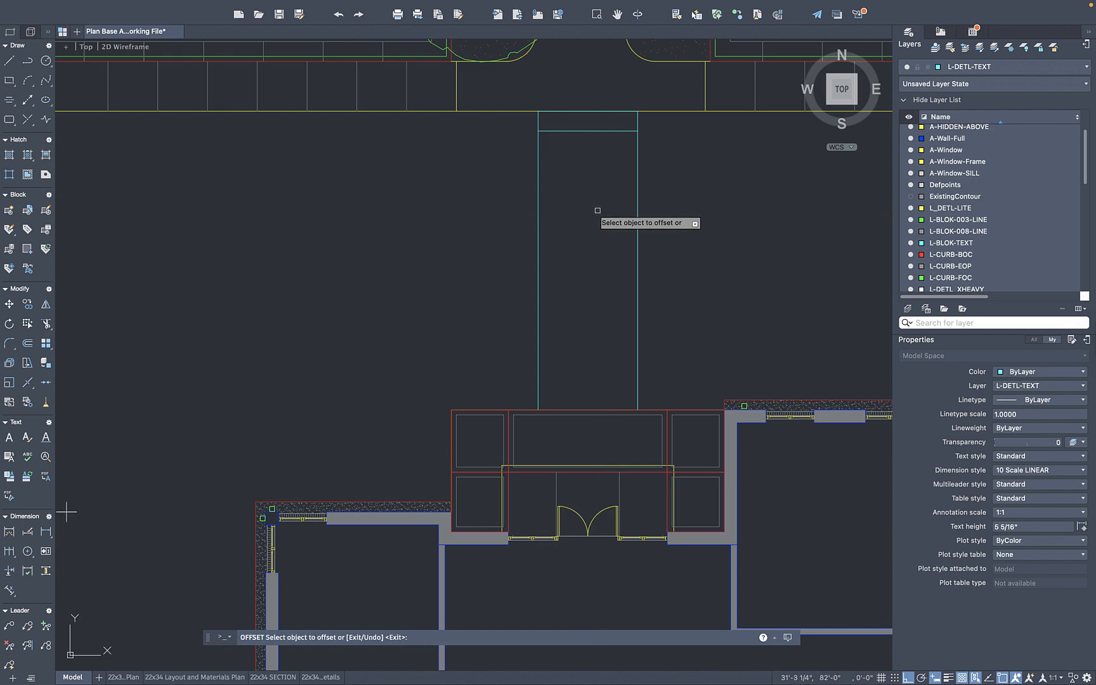
click(638, 180)
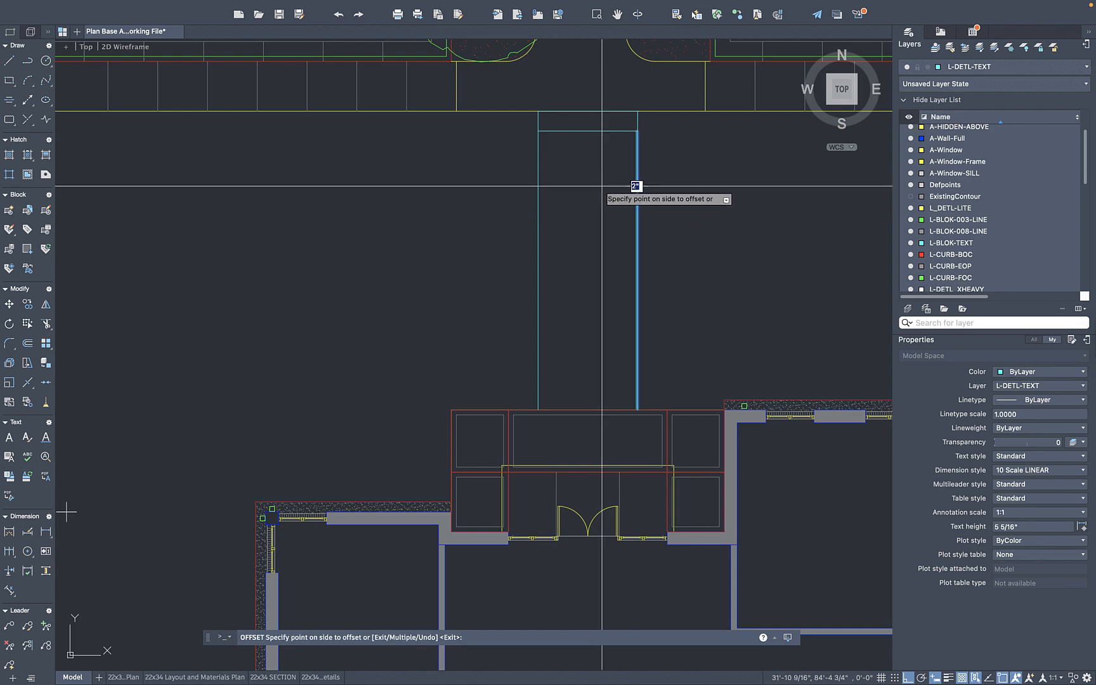
click(601, 186)
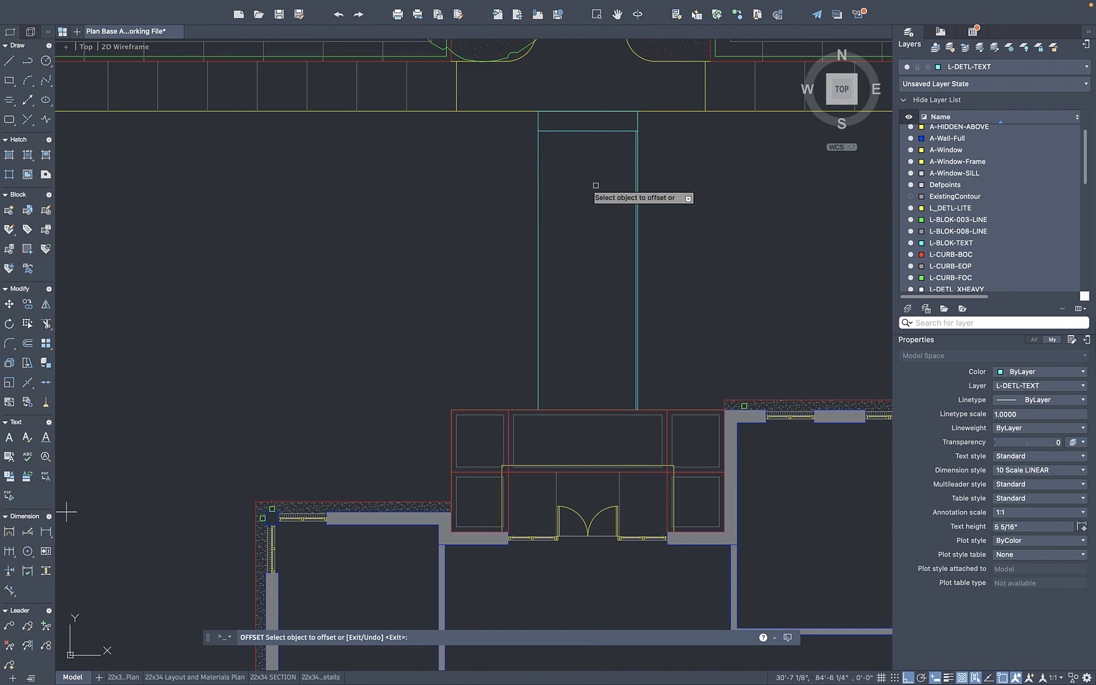
click(539, 186)
click(576, 187)
key(Escape)
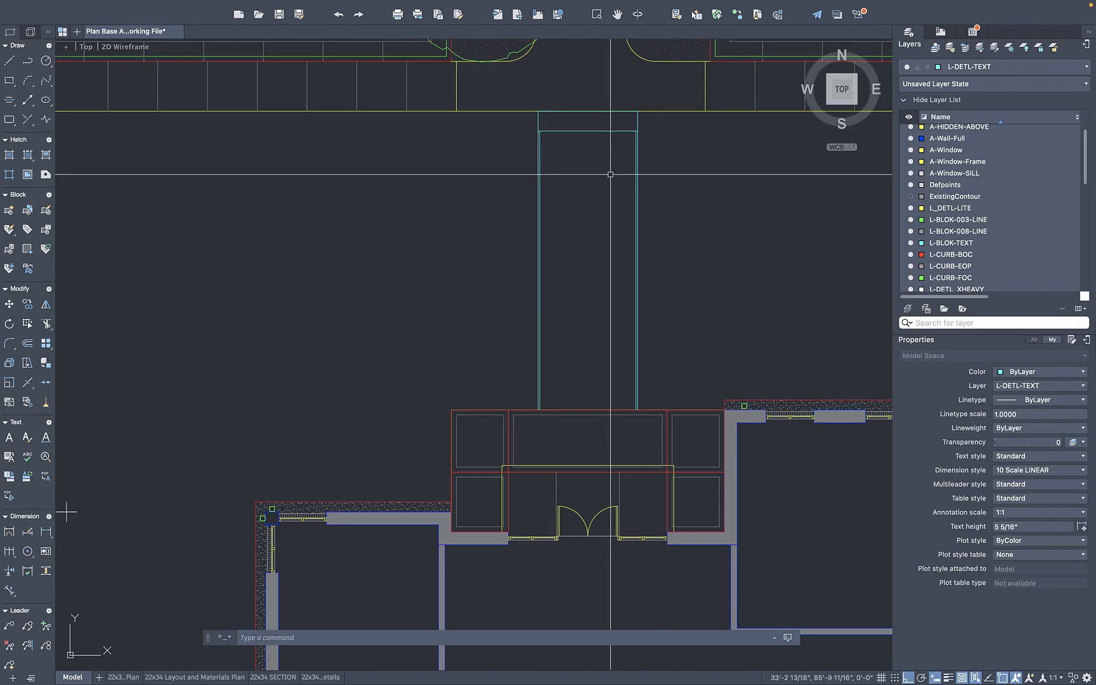
Offset the rectangle at the sidewalk end of the walkway 2" outward
scroll(611, 174, up, 5)
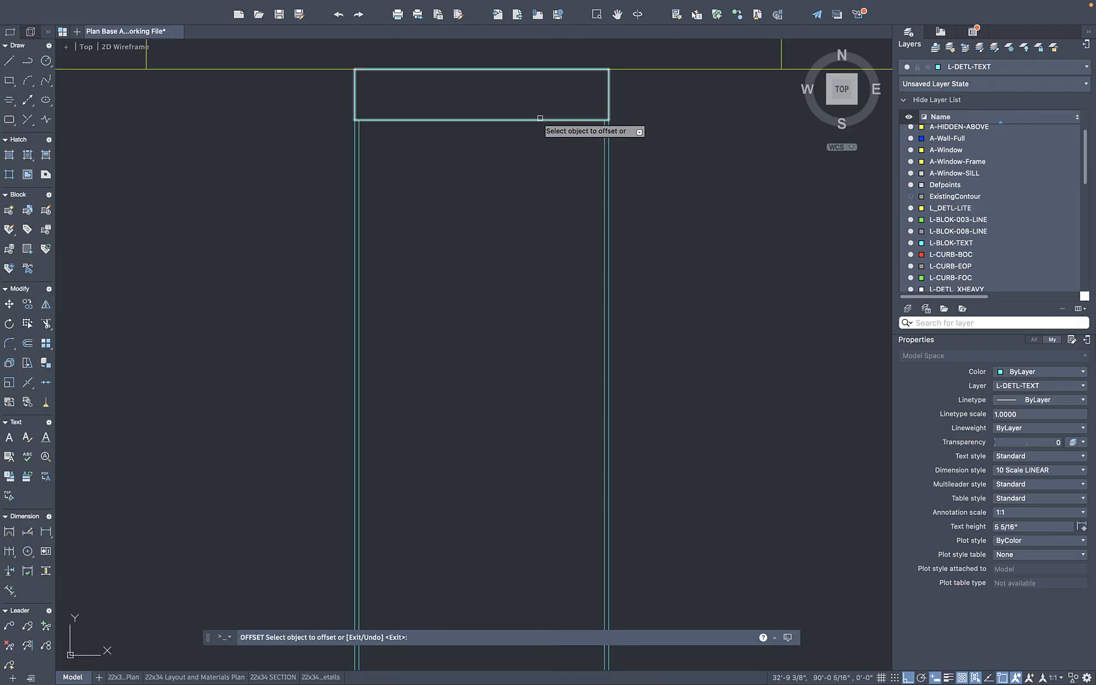
key(Escape)
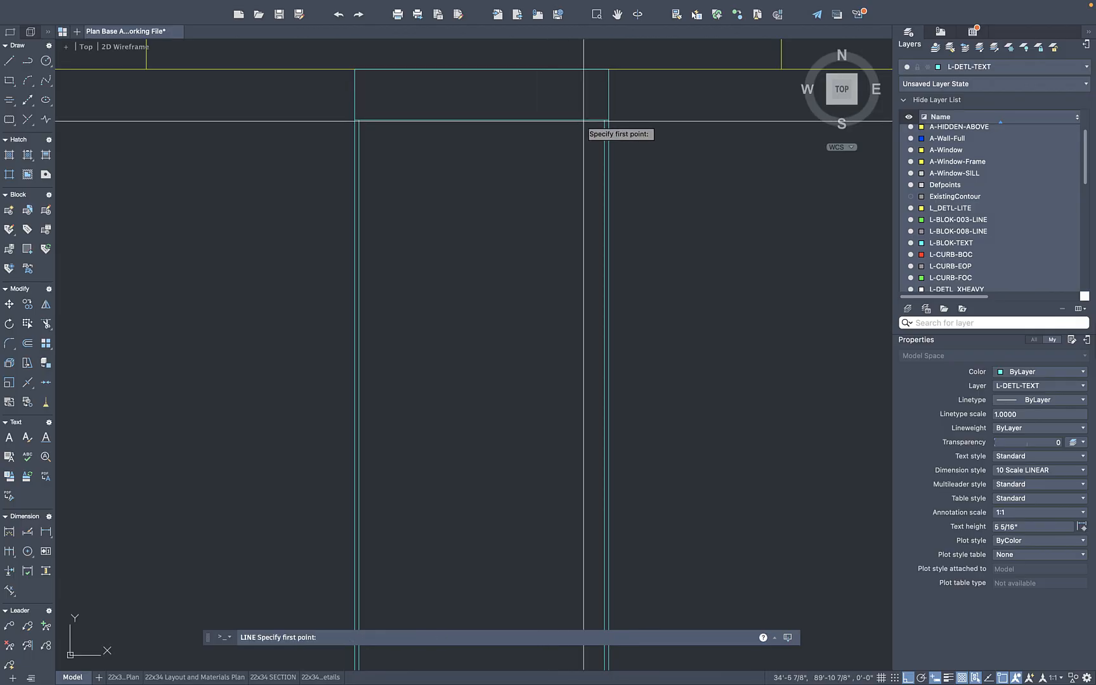
text(o)
key(Return)
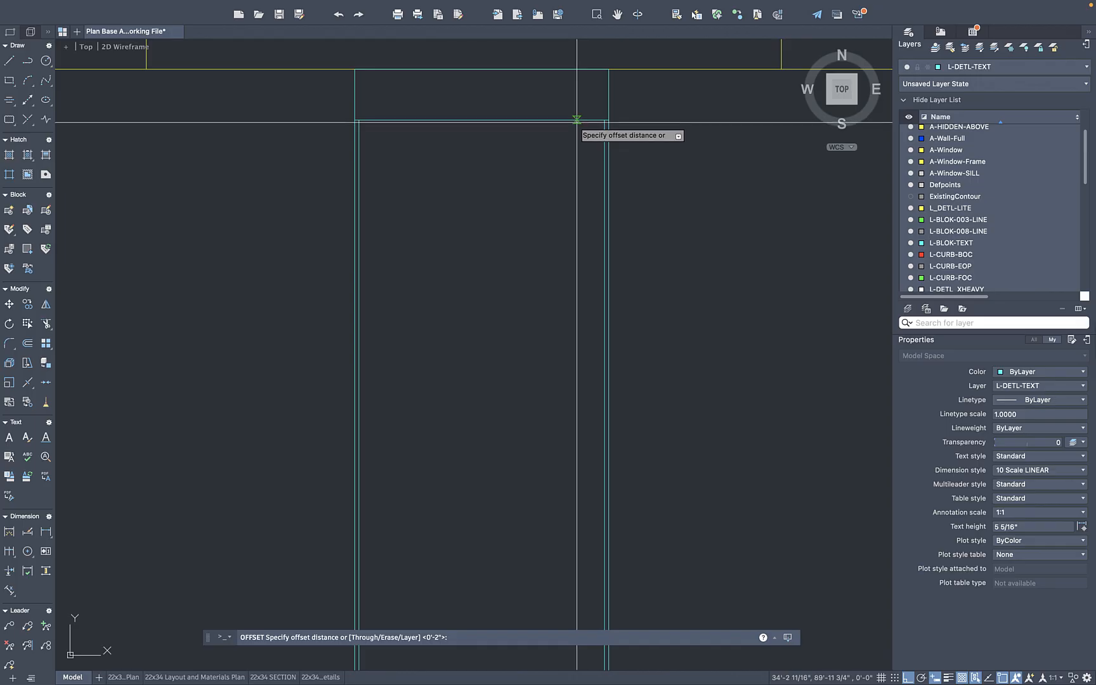
key(Return)
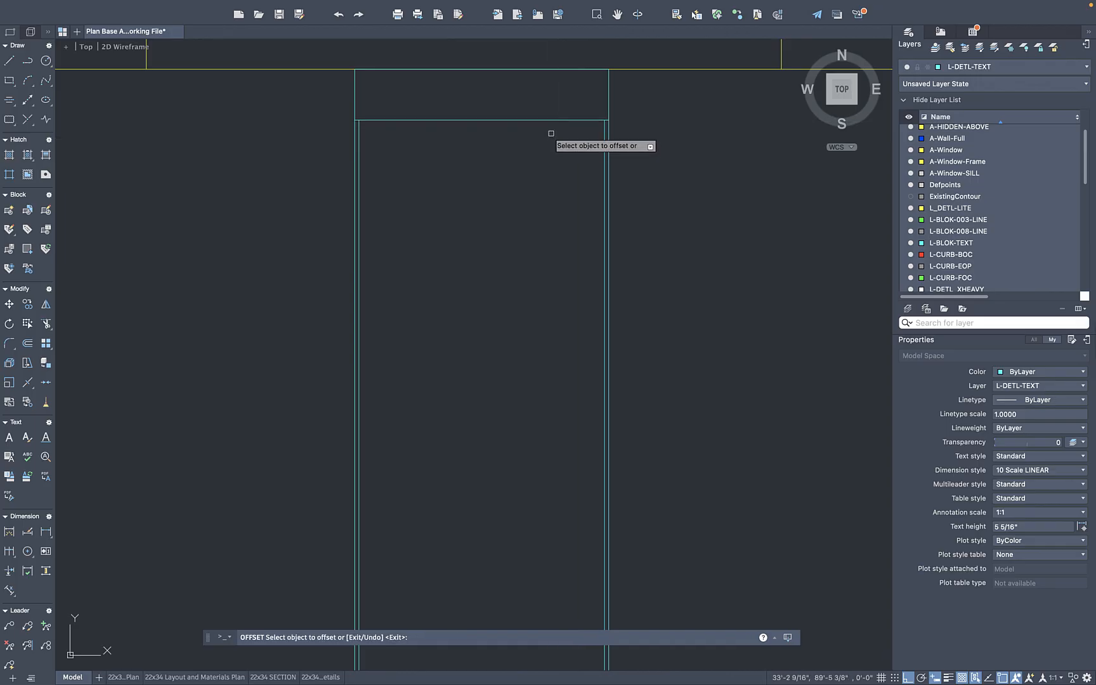
click(551, 119)
click(551, 134)
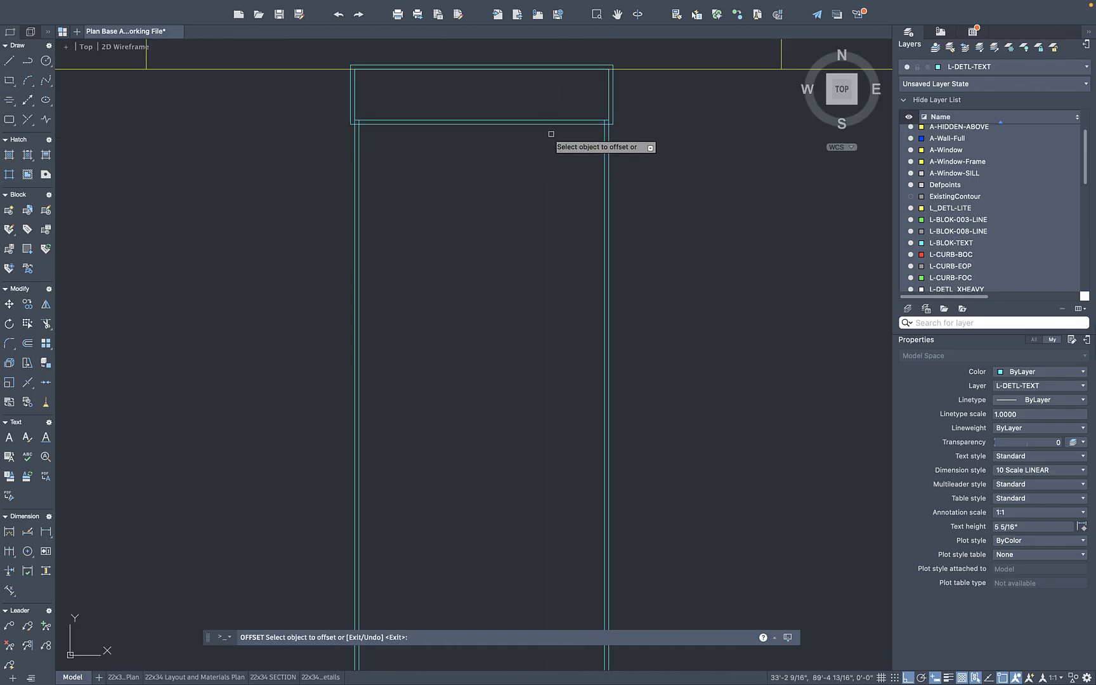
key(Escape)
Trim the outer offset rectangle at both walkway sides and erase its outer remainder, keeping only the lower edge between the sides
scroll(608, 138, up, 7)
text(tr)
key(Return)
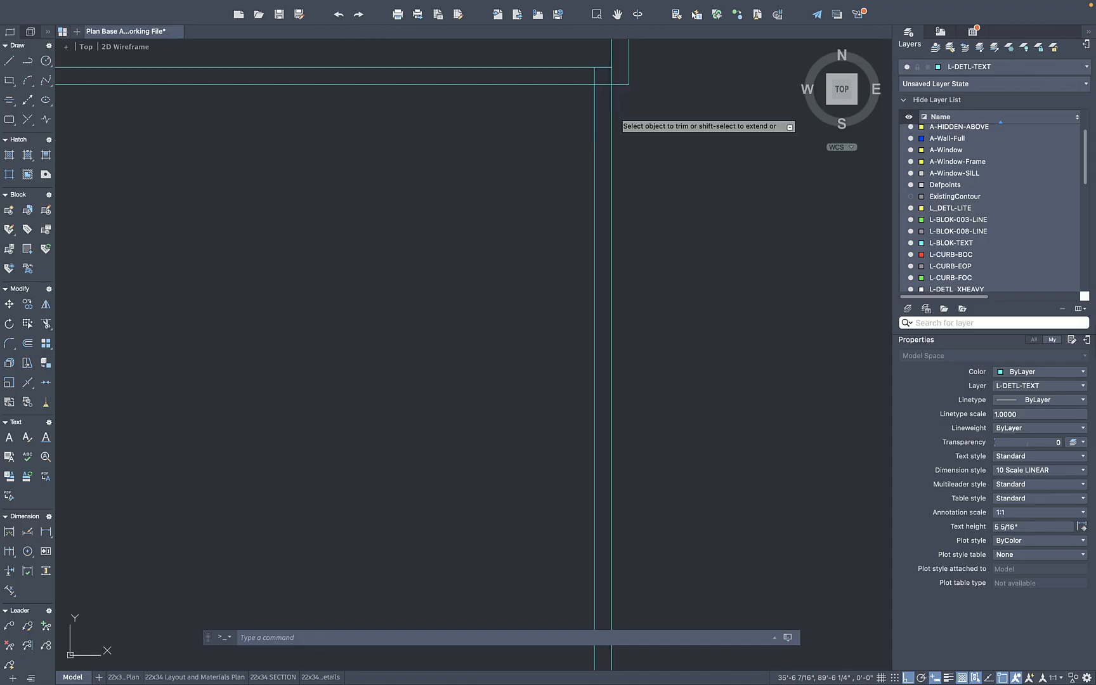
scroll(632, 108, down, 5)
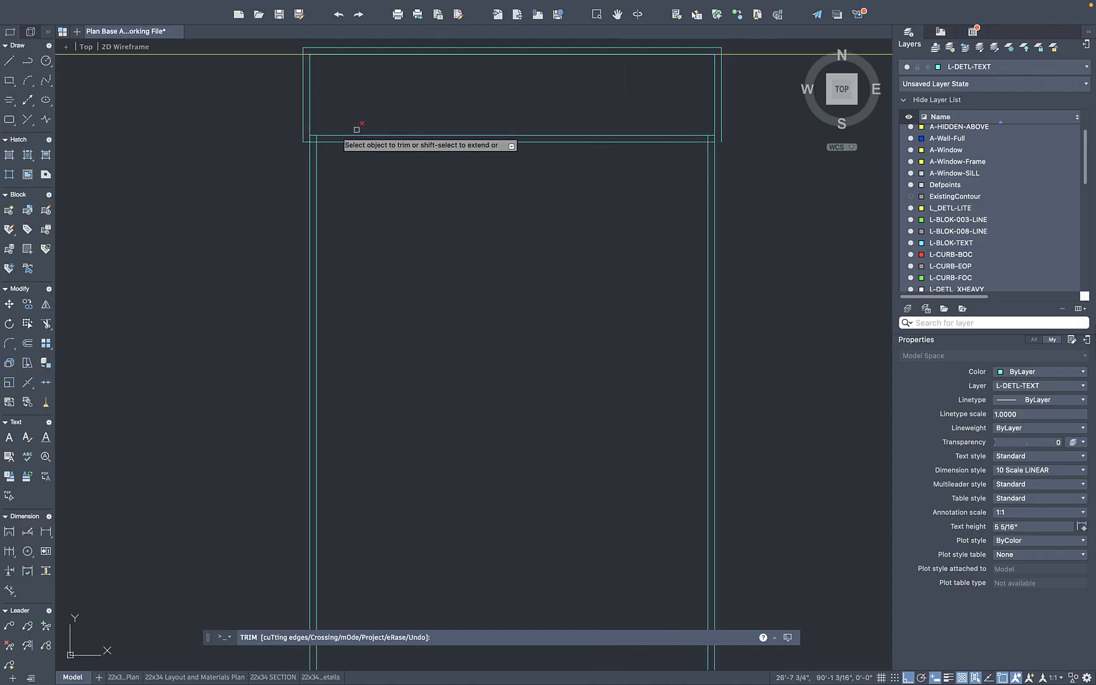
key(Escape)
click(303, 139)
text(e)
key(Return)
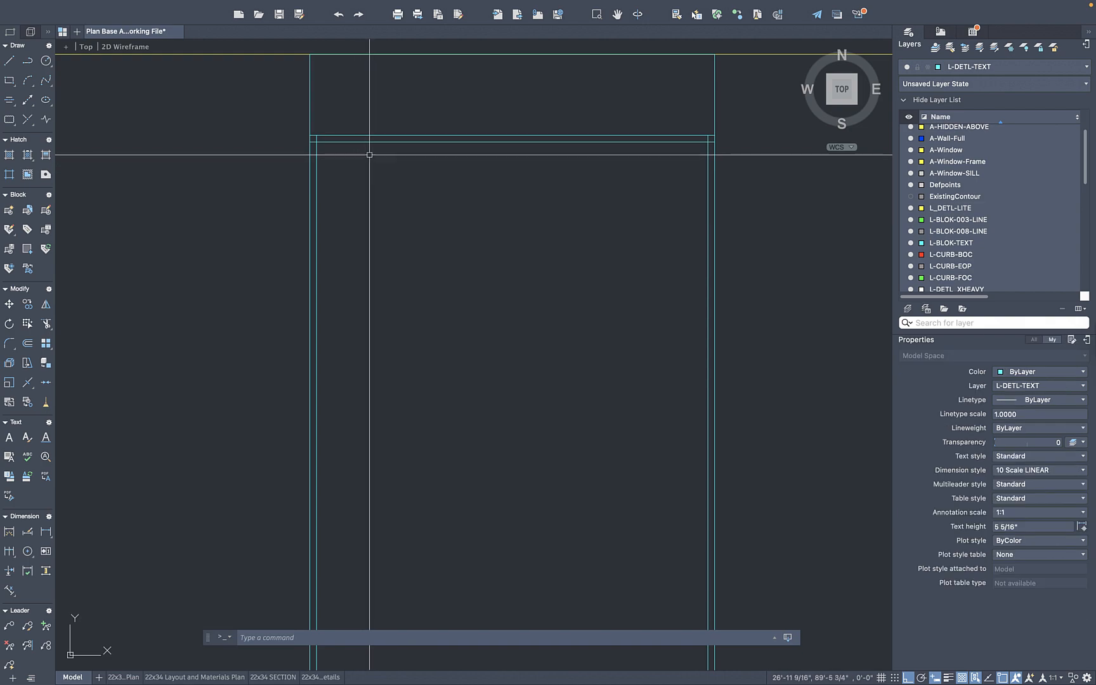
Trim the upper ends of both inner walkway side lines back to the offset line below the rectangle
scroll(317, 136, up, 4)
text(tr)
key(Return)
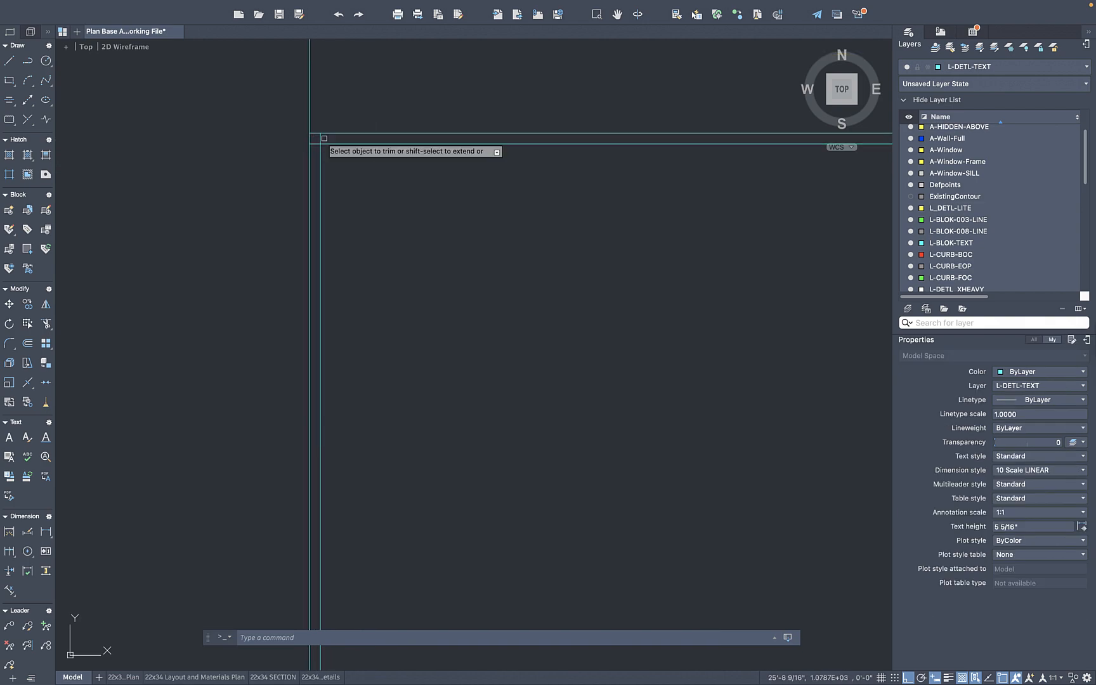
scroll(514, 166, down, 3)
scroll(603, 162, up, 5)
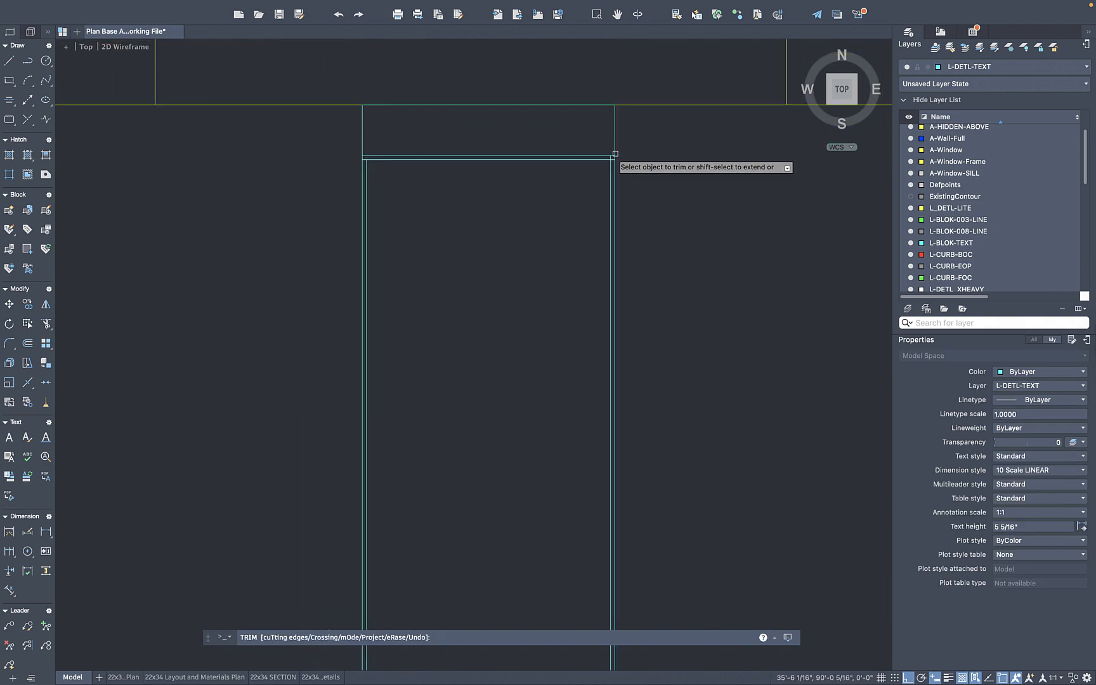
scroll(596, 161, up, 3)
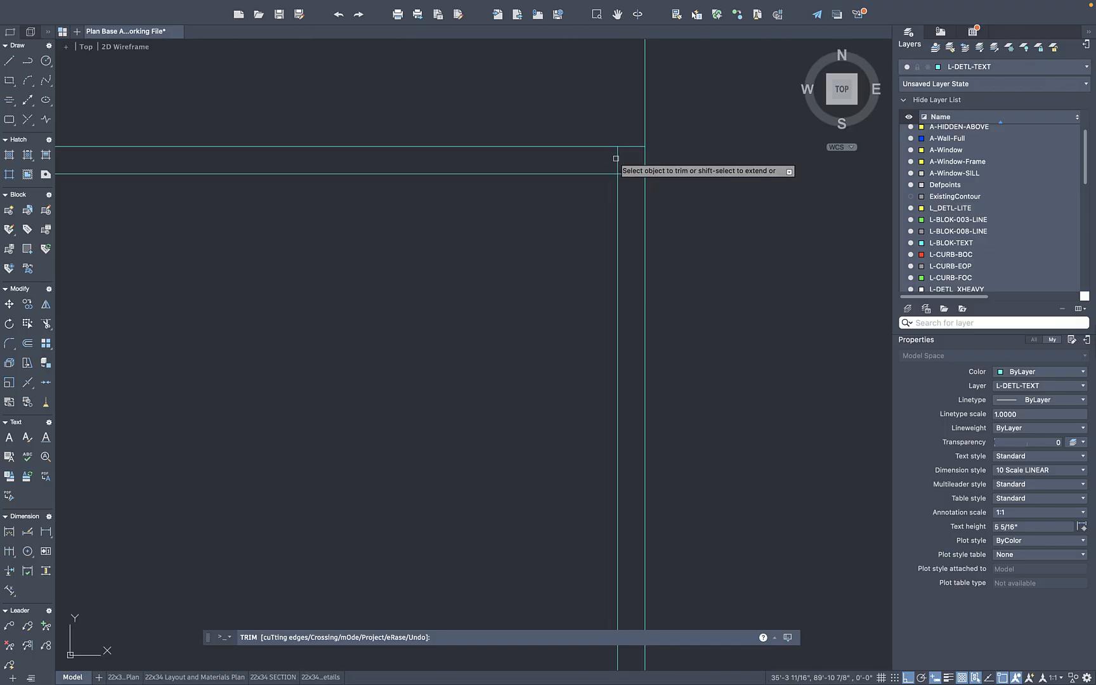
scroll(614, 159, down, 3)
key(Escape)
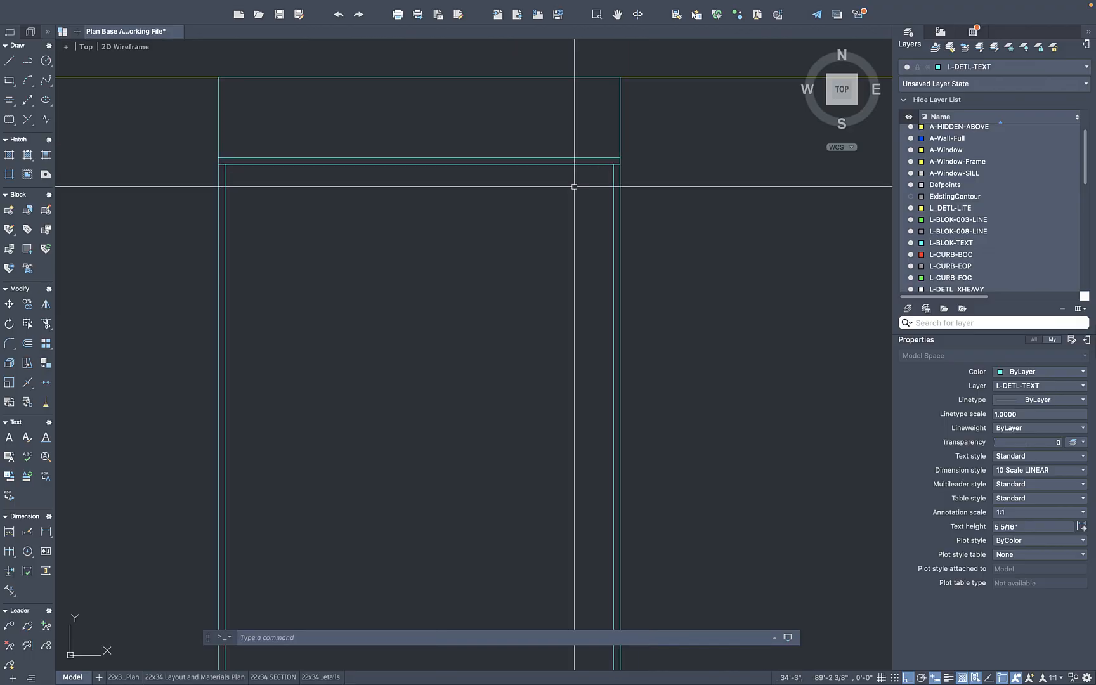
click(525, 166)
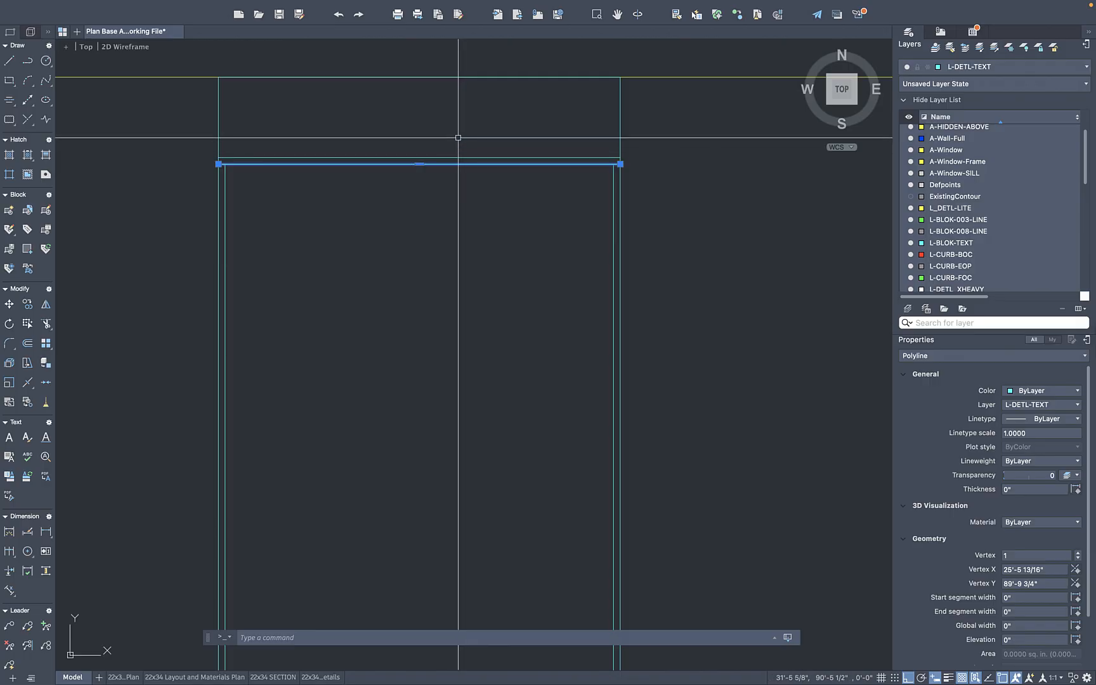
key(Escape)
scroll(444, 169, down, 2)
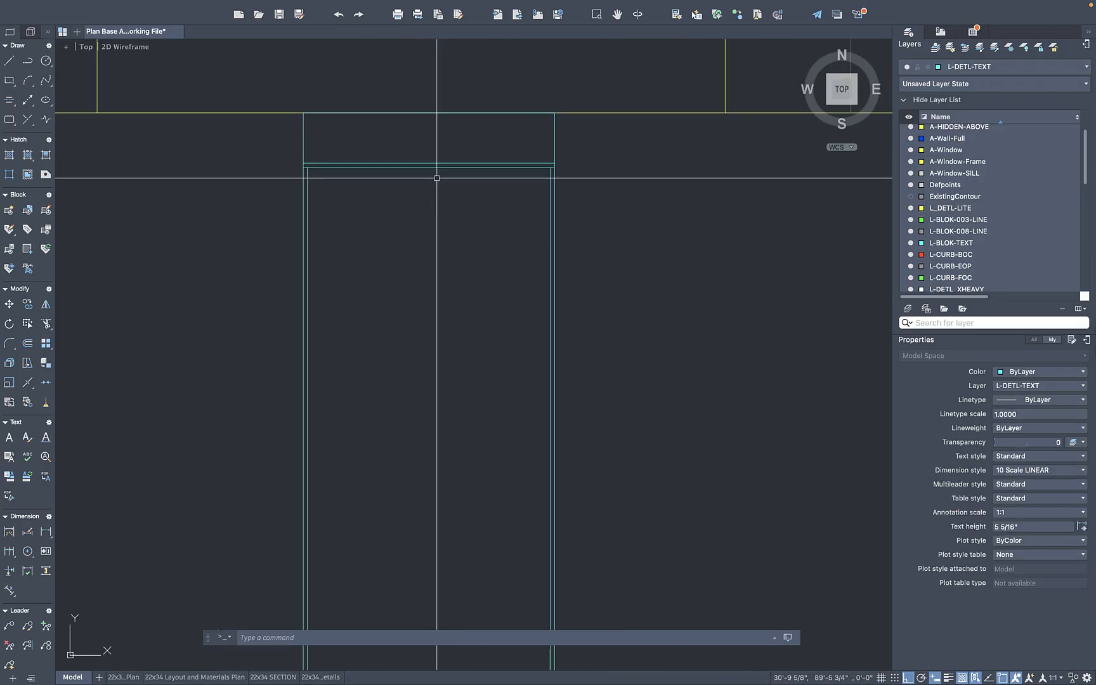
middle_drag(403, 217, 498, 194)
scroll(488, 199, down, 2)
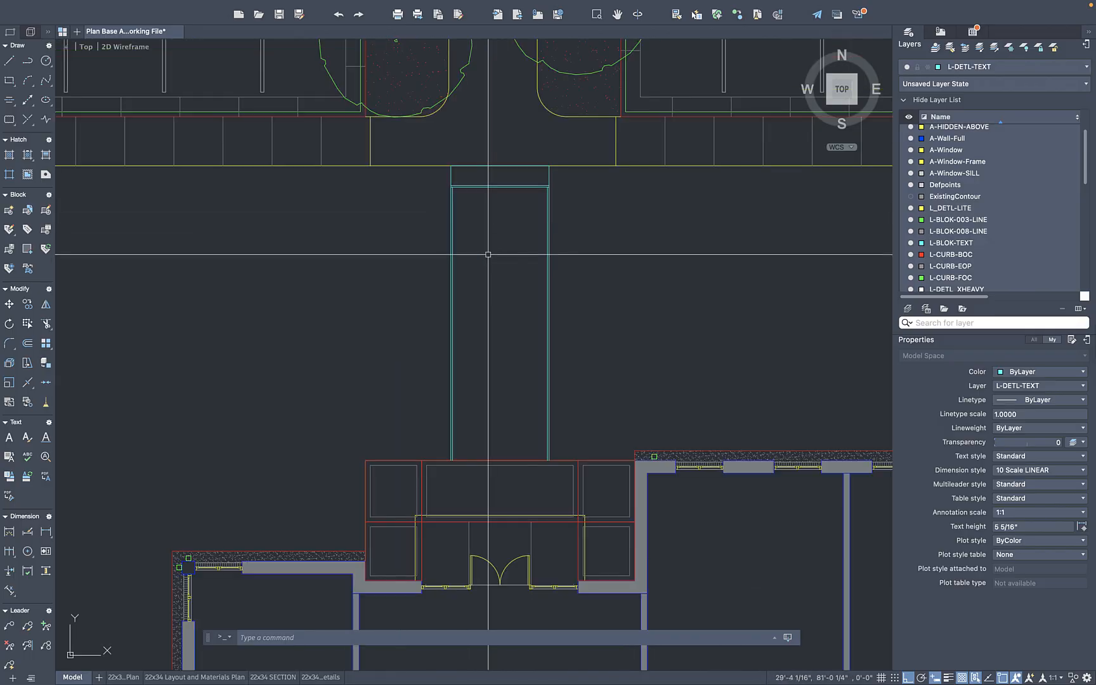
scroll(527, 223, up, 2)
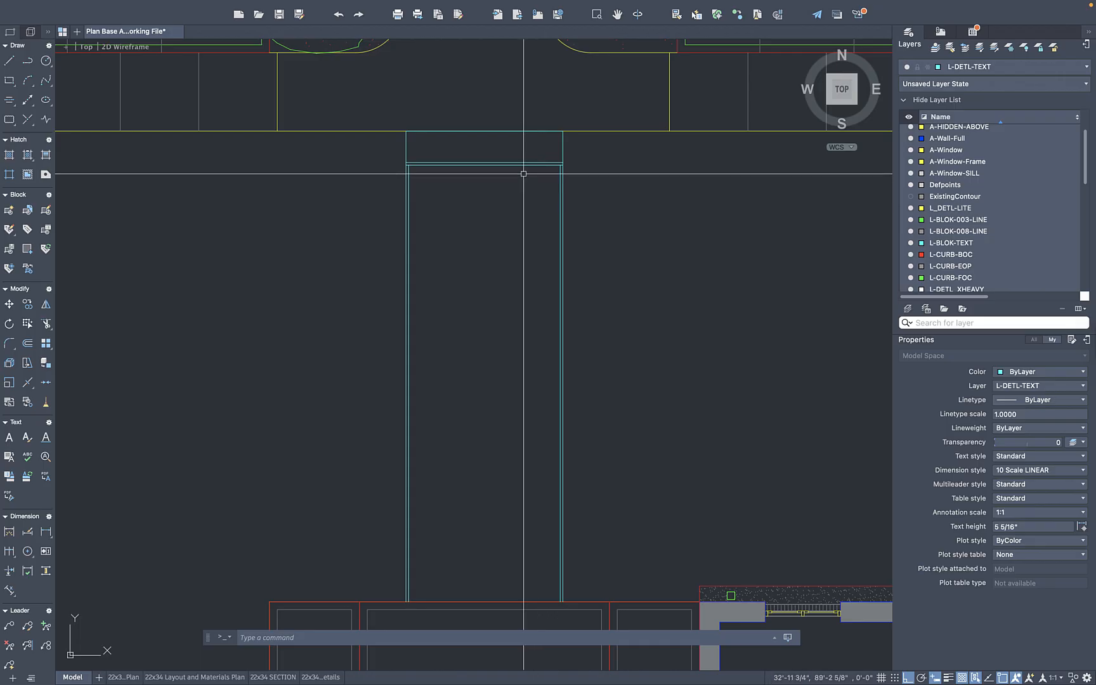
scroll(528, 172, up, 2)
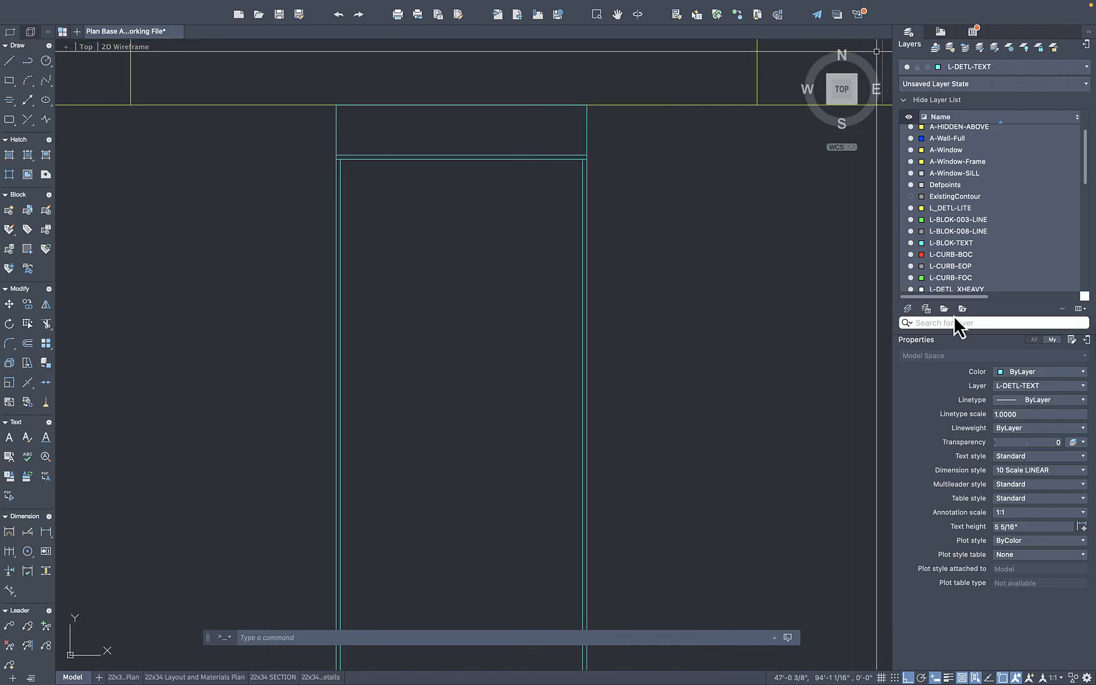
Create a new layer named ledger and set its color to yellow
click(907, 311)
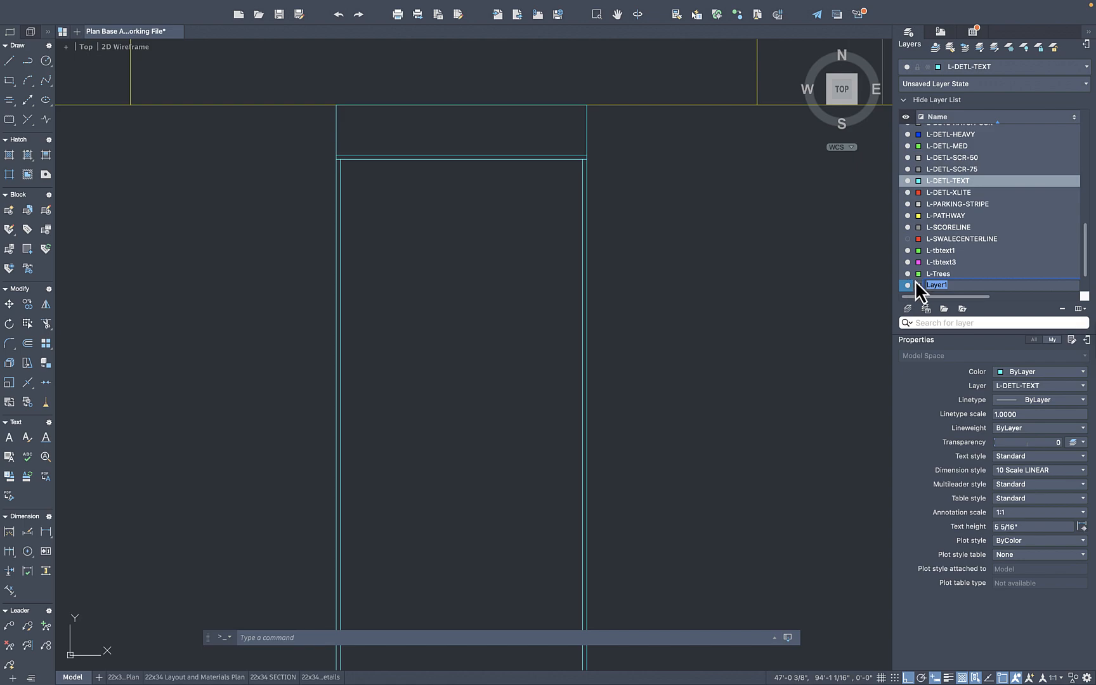
key(Return)
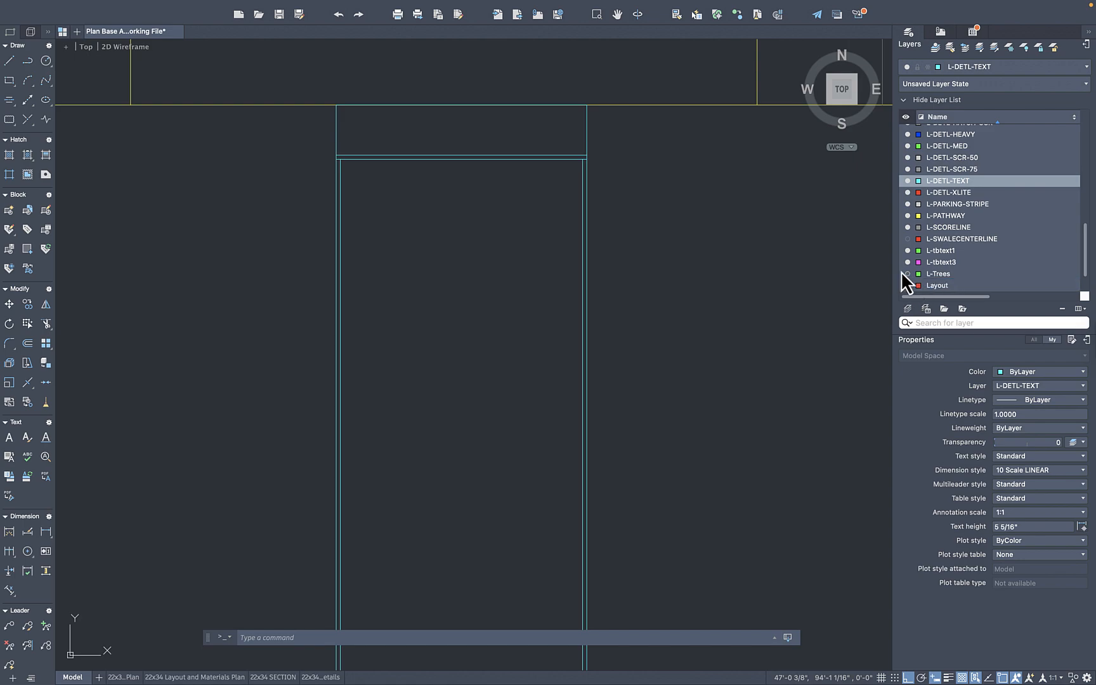
scroll(936, 202, up, 5)
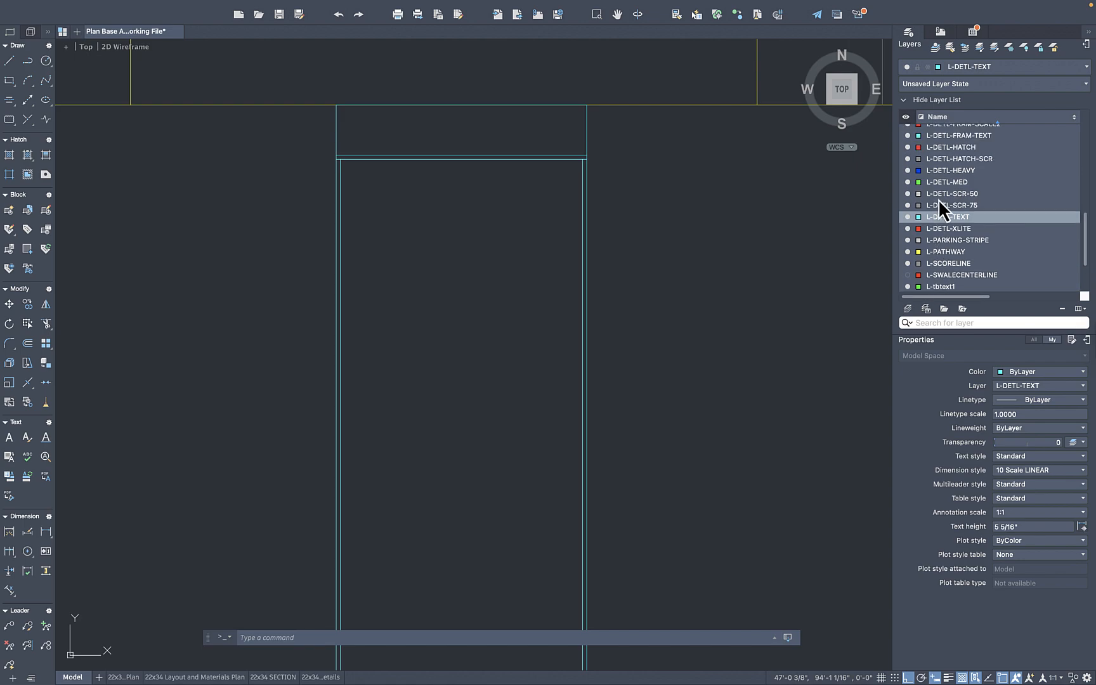
scroll(939, 199, up, 3)
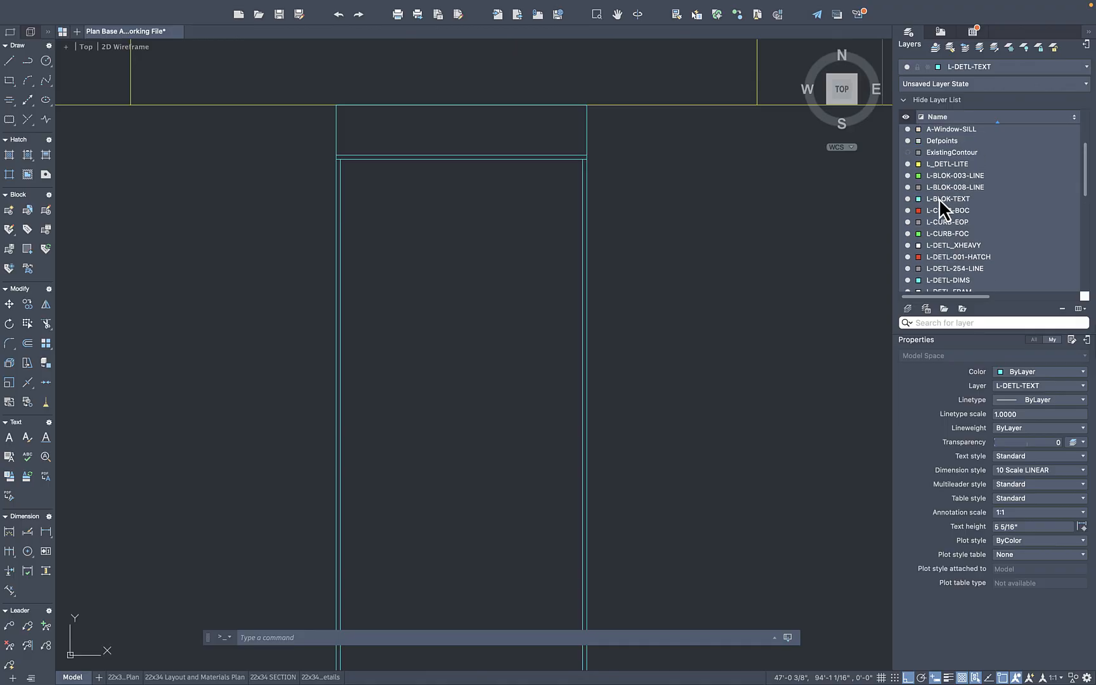
scroll(965, 197, down, 6)
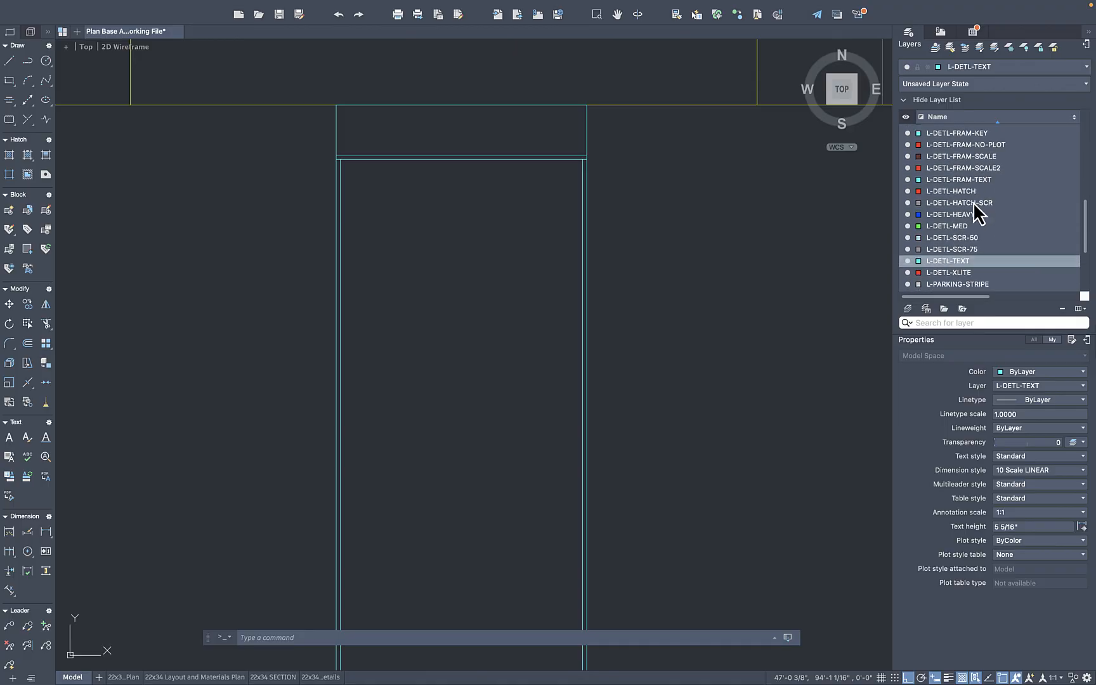
scroll(968, 208, down, 4)
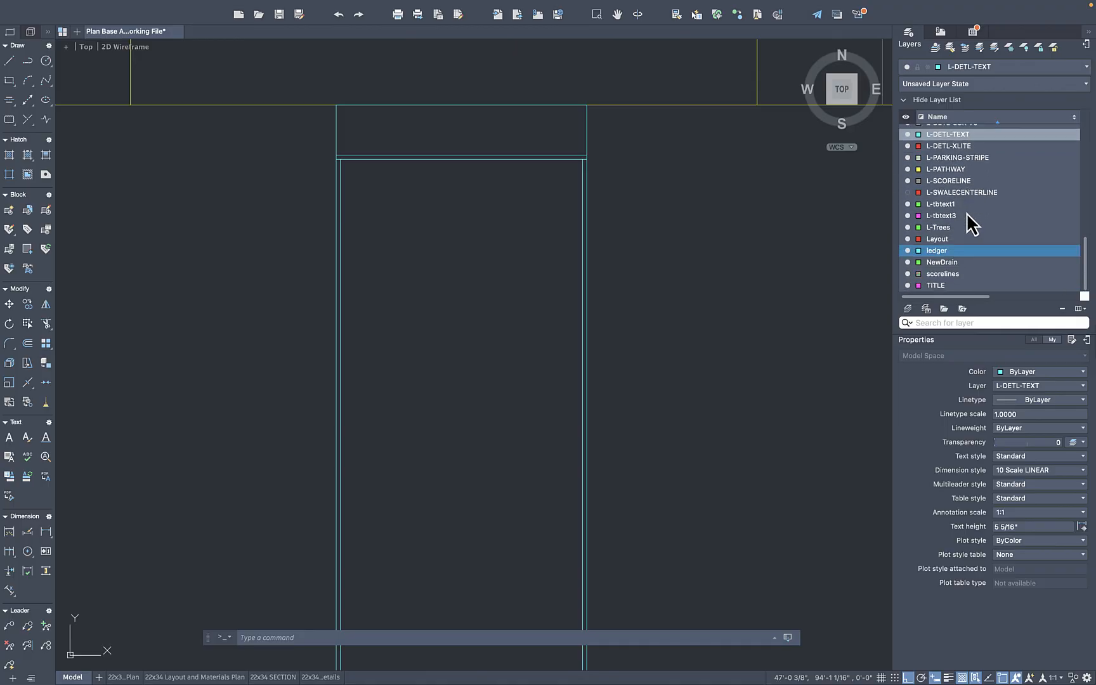
click(920, 255)
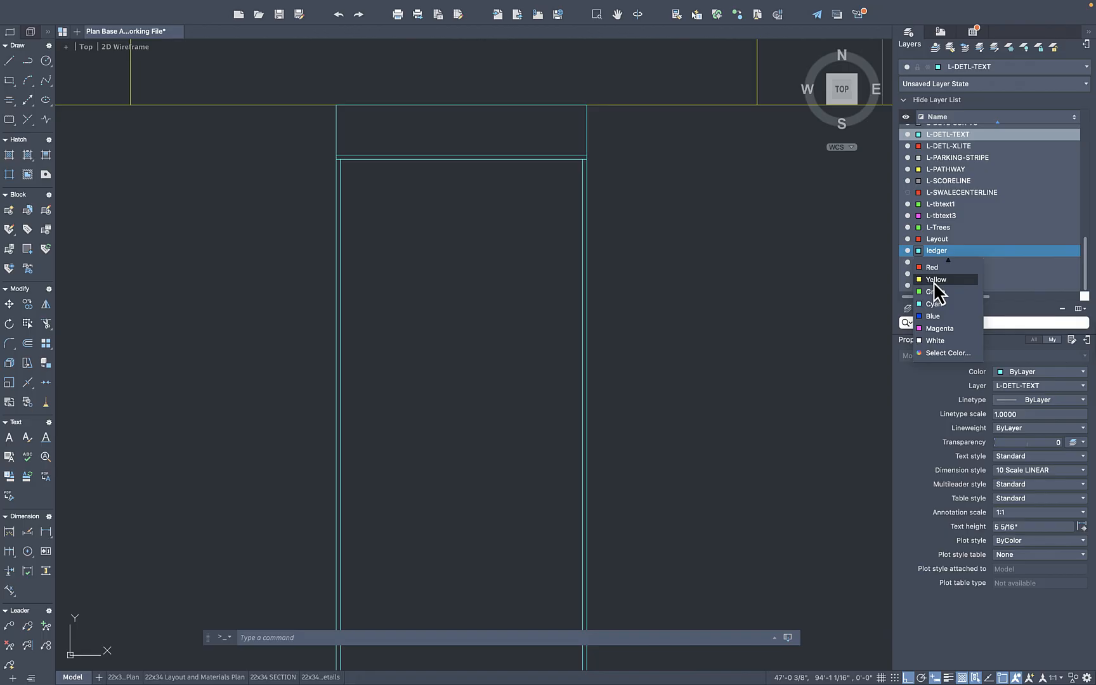
click(934, 281)
Assign the offset line just below the sidewalk-end rectangle to the ledger layer
click(506, 160)
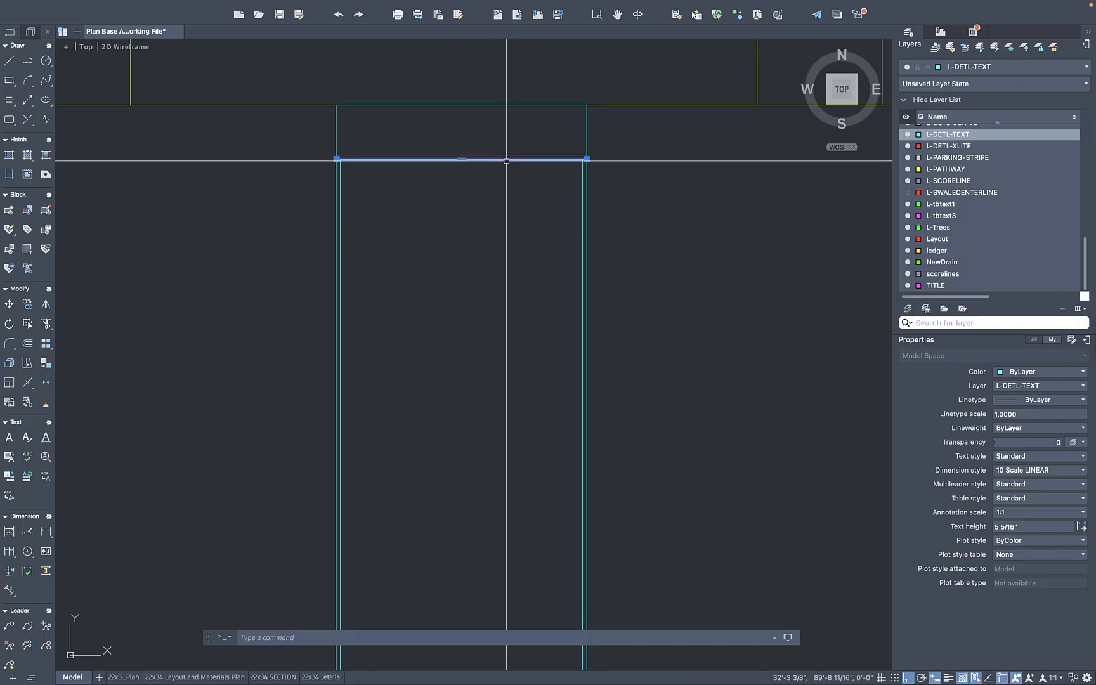
click(1018, 404)
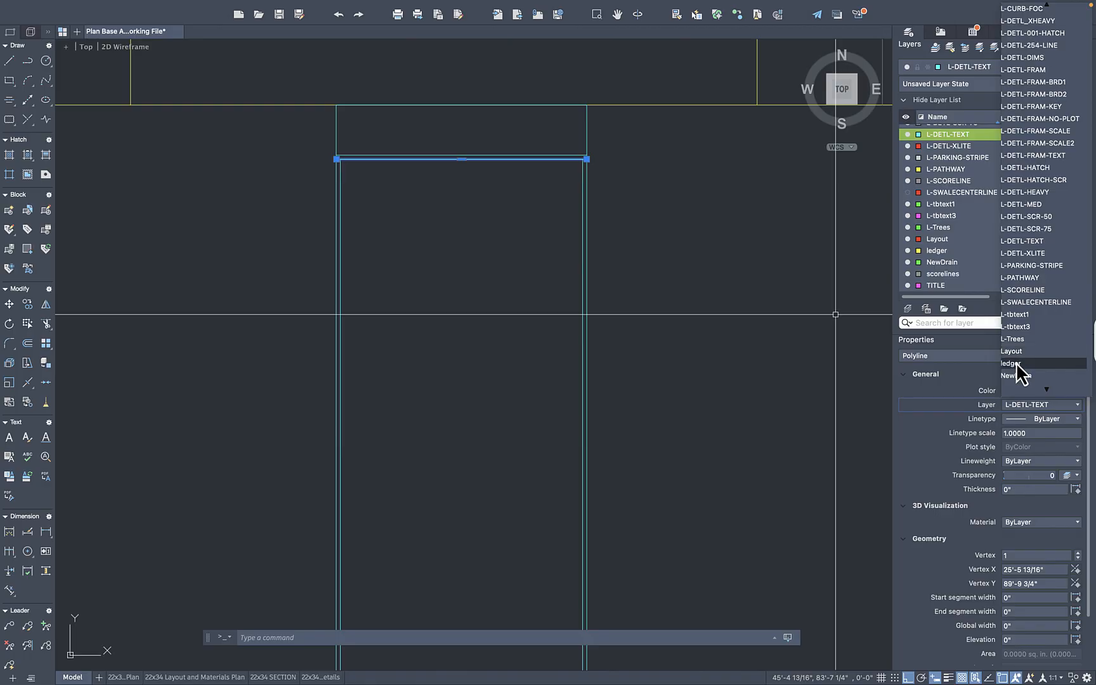
click(1016, 363)
key(Escape)
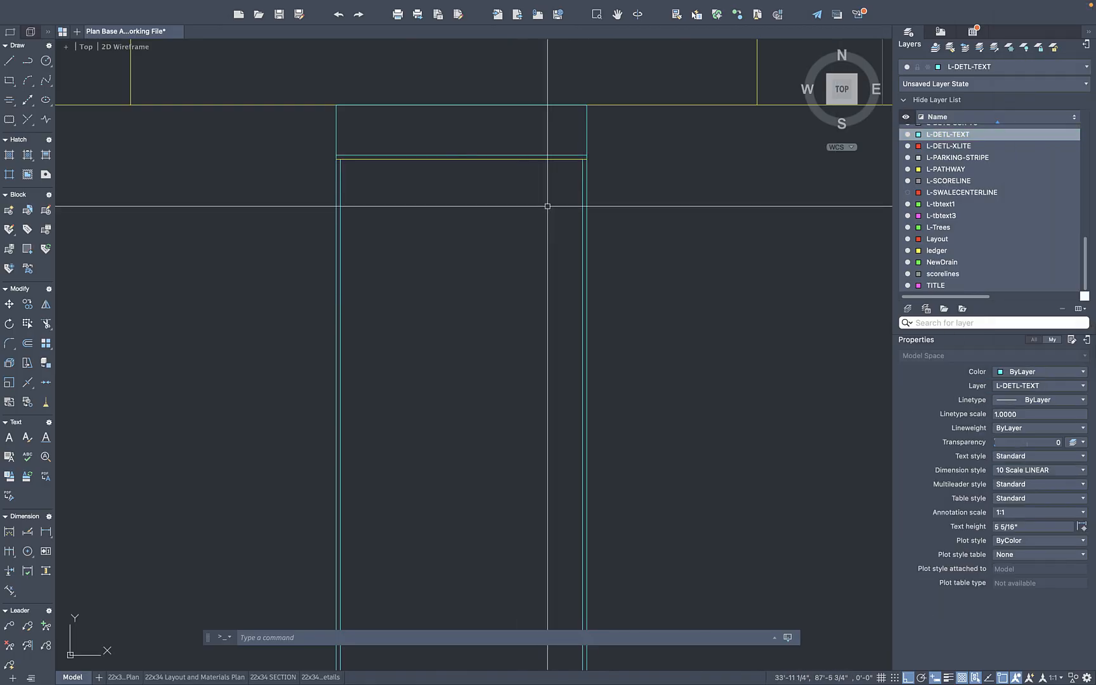
click(587, 253)
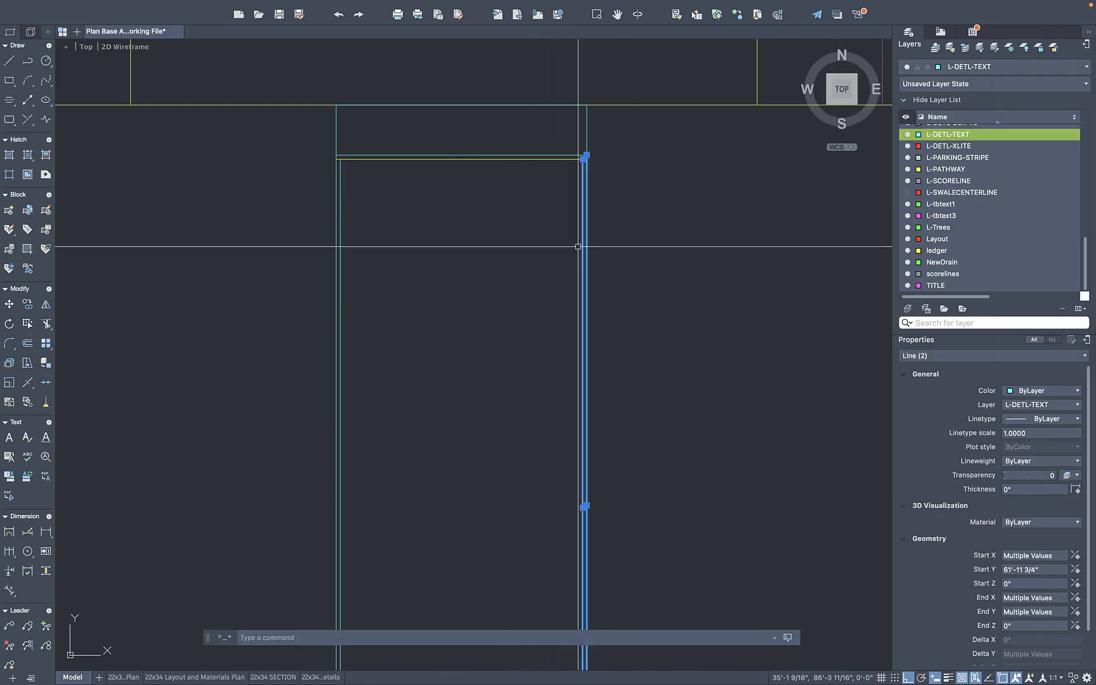
key(Escape)
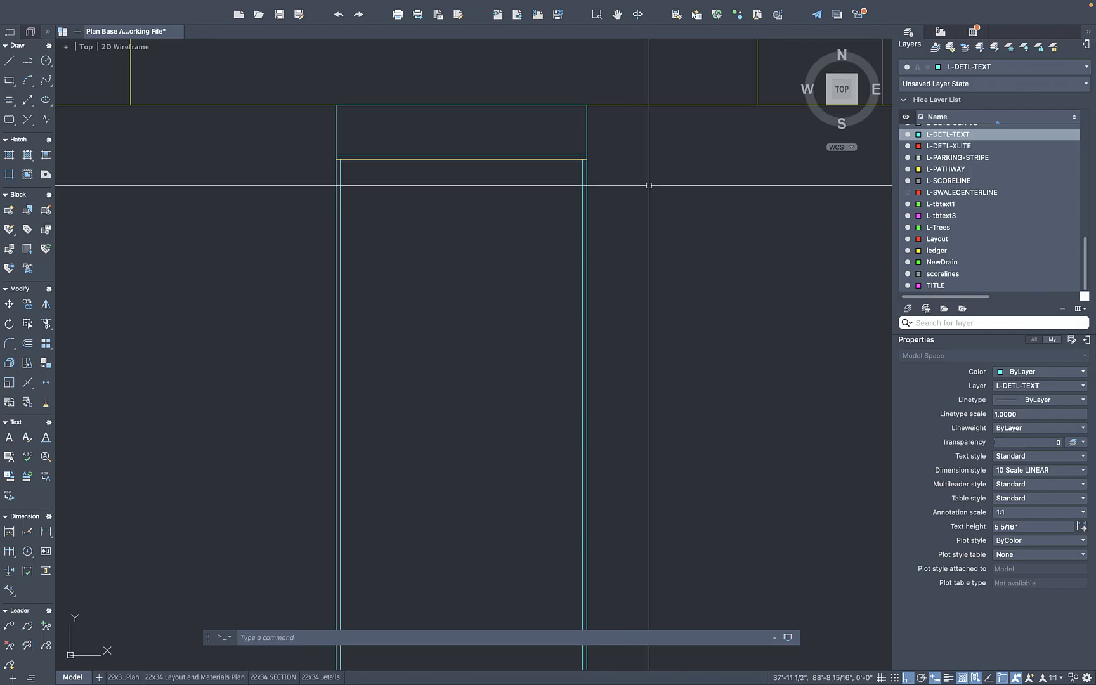
Create a new layer named joist and set its color to red
click(907, 311)
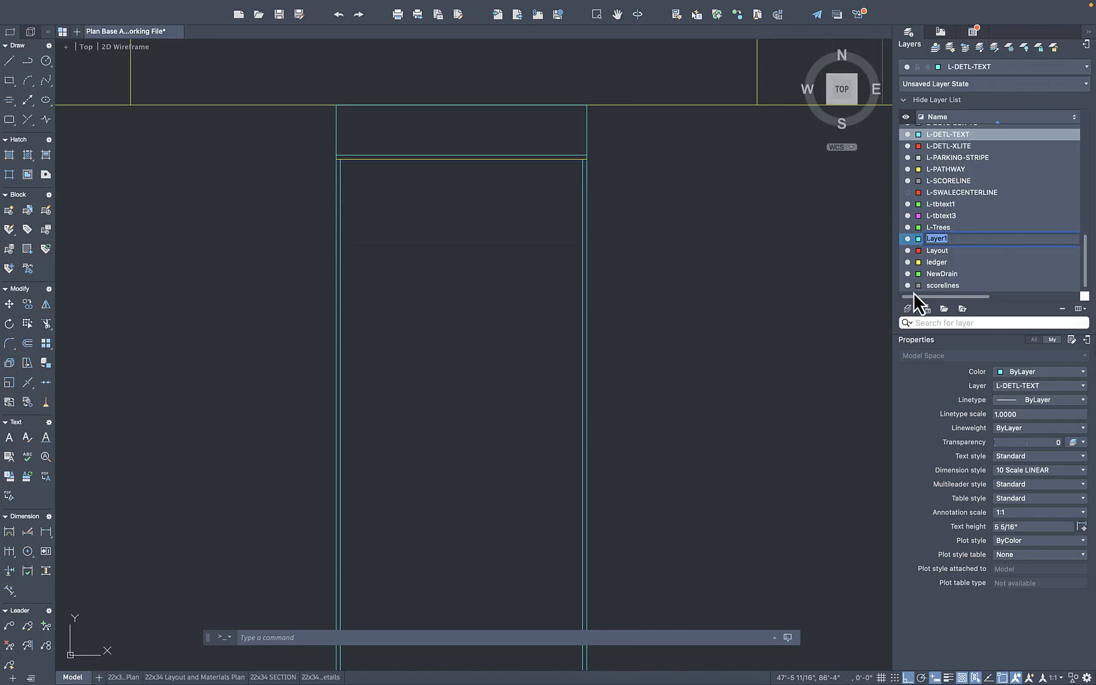
text(joist)
key(Return)
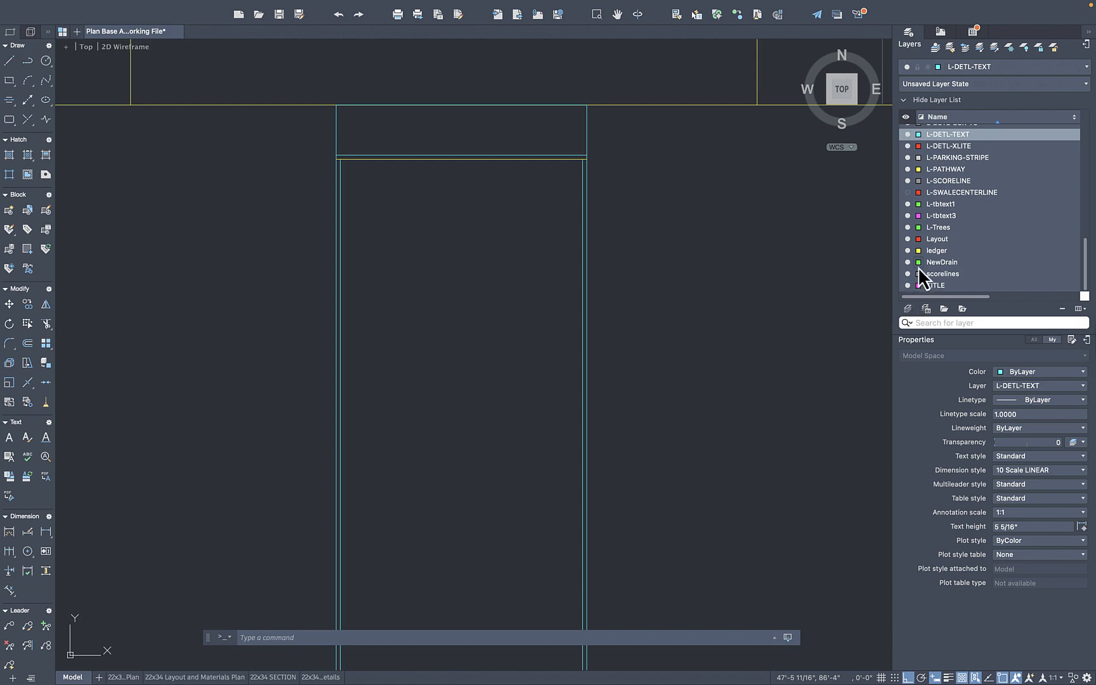
scroll(925, 244, up, 4)
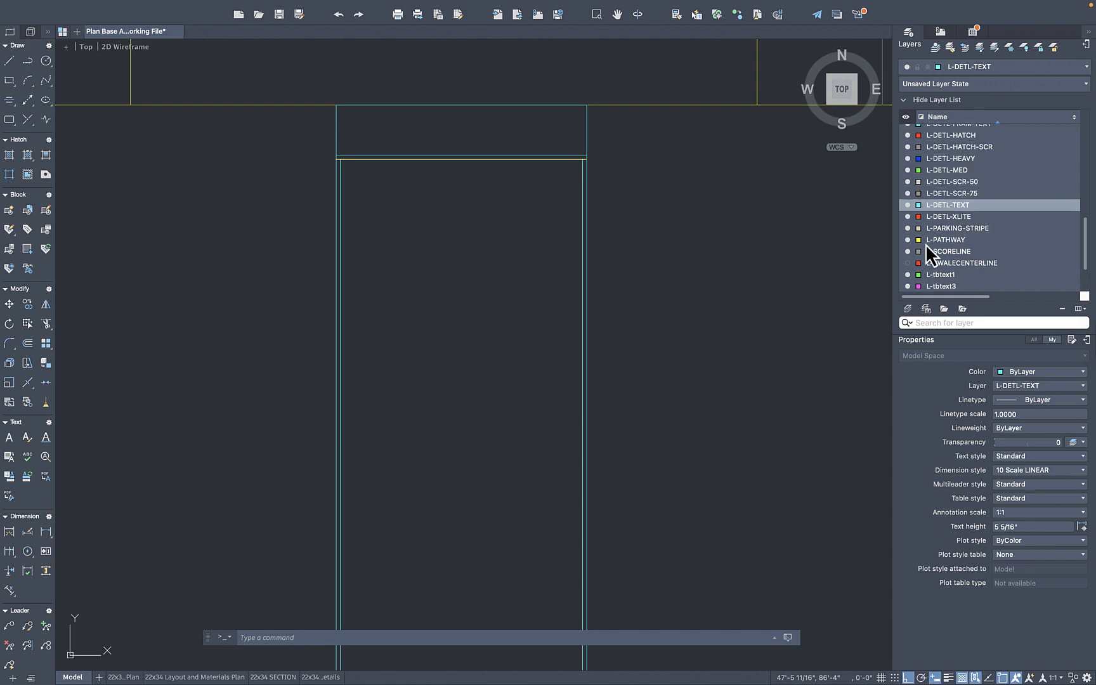
scroll(925, 245, down, 4)
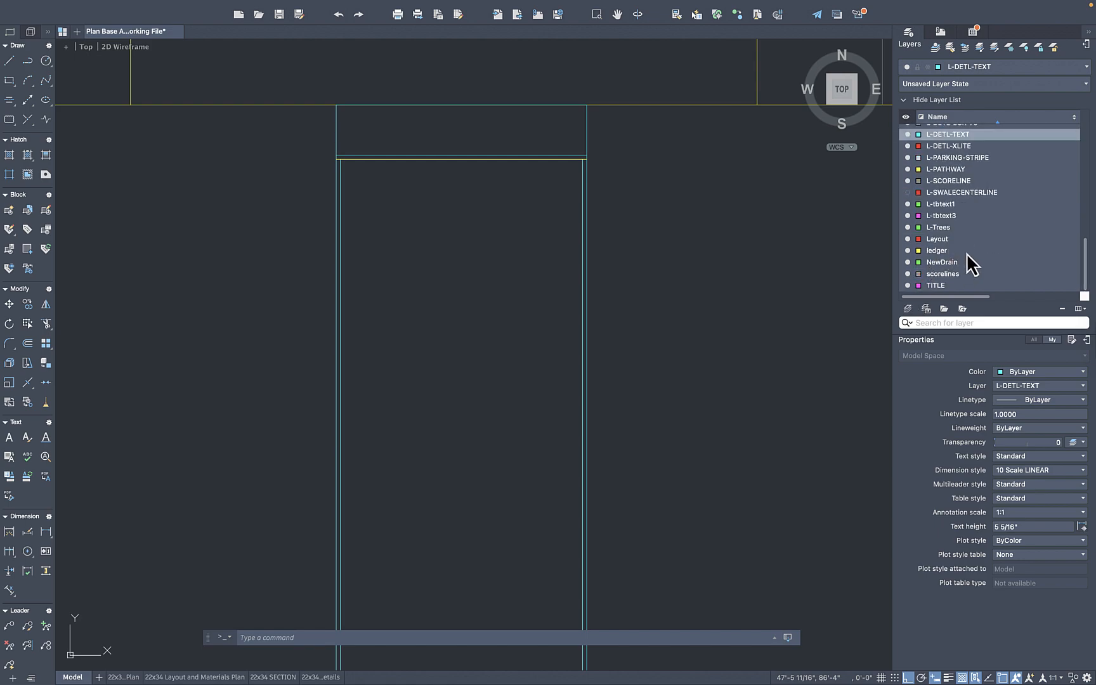
scroll(965, 239, up, 5)
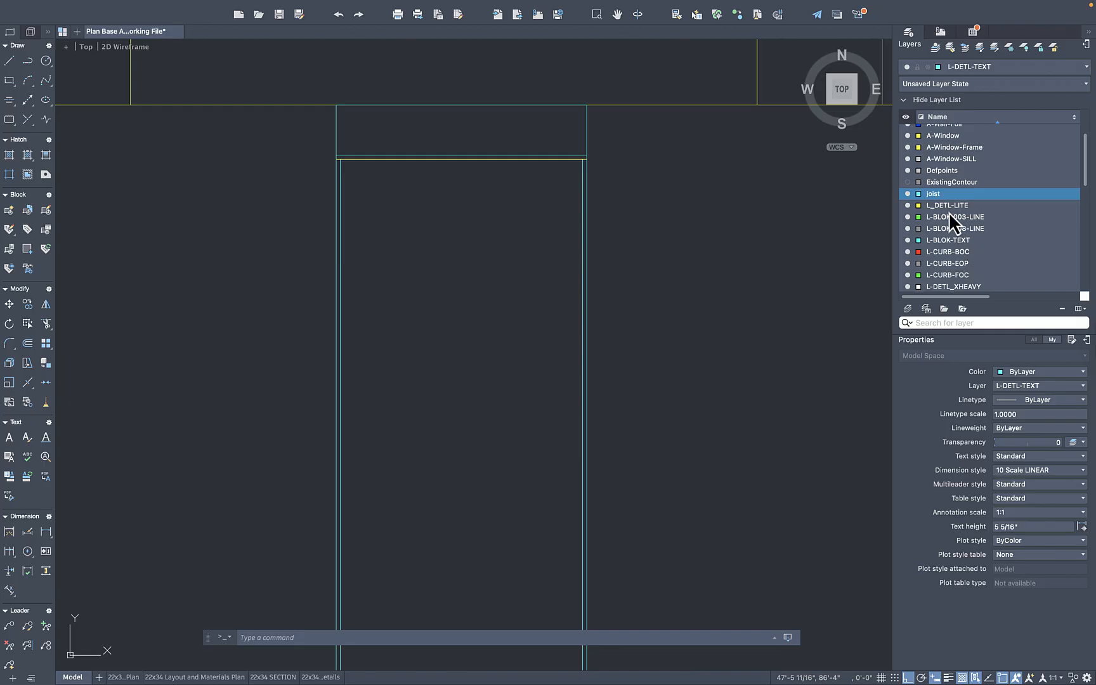
click(918, 193)
click(925, 213)
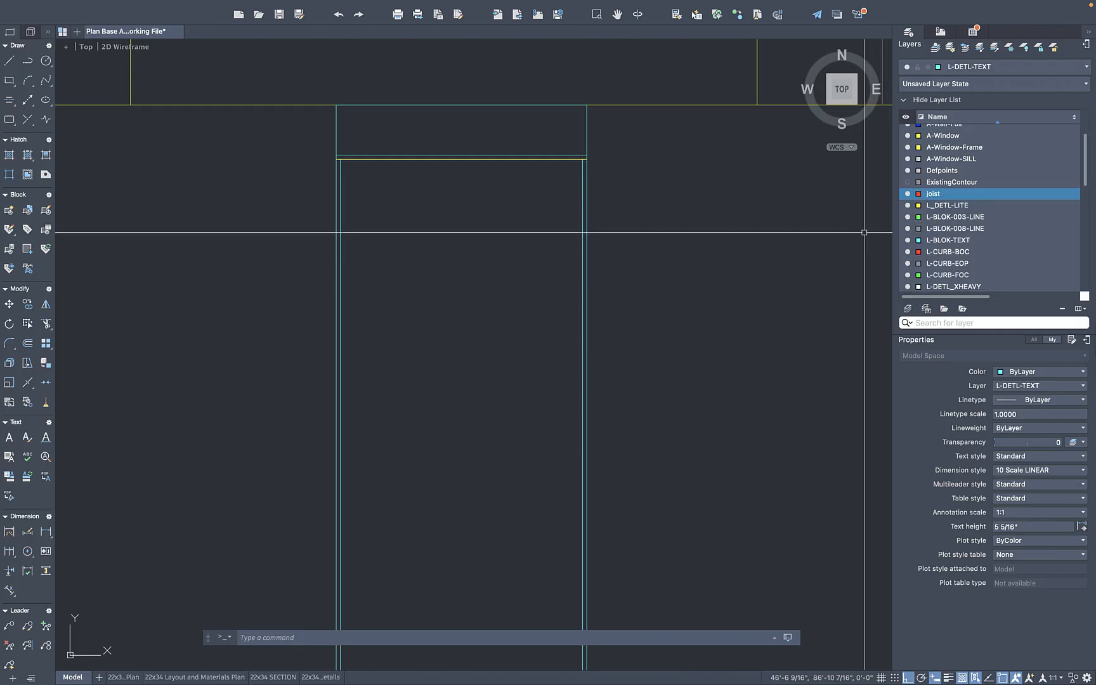
Assign all four walkway side lines to the joist layer
click(666, 269)
click(262, 323)
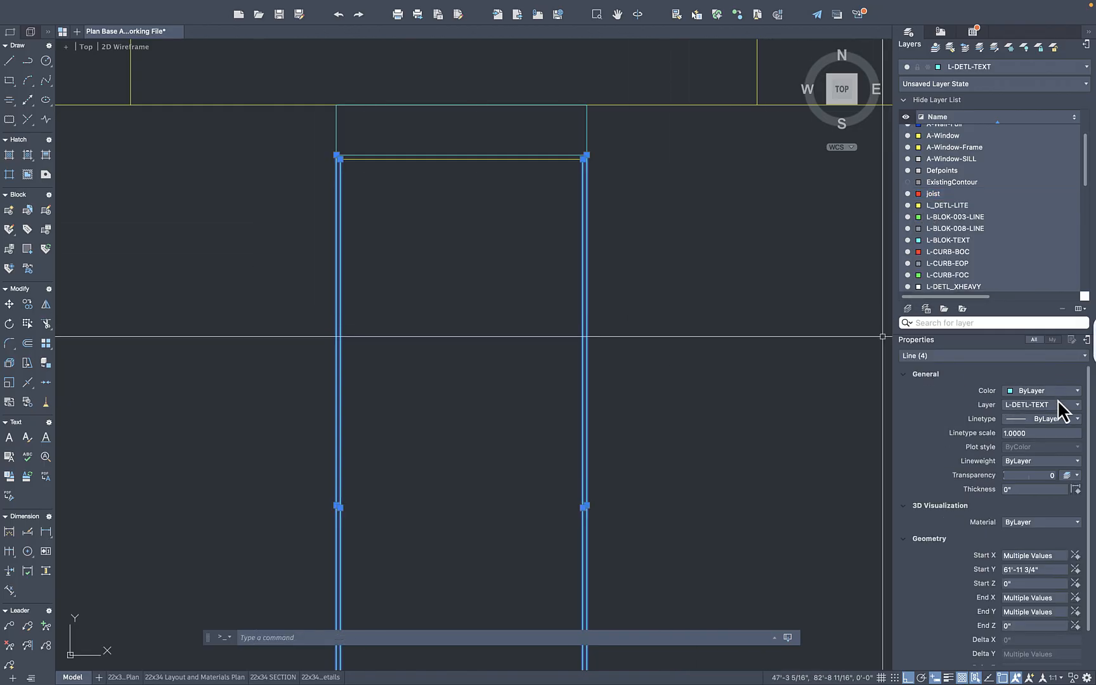
click(1030, 404)
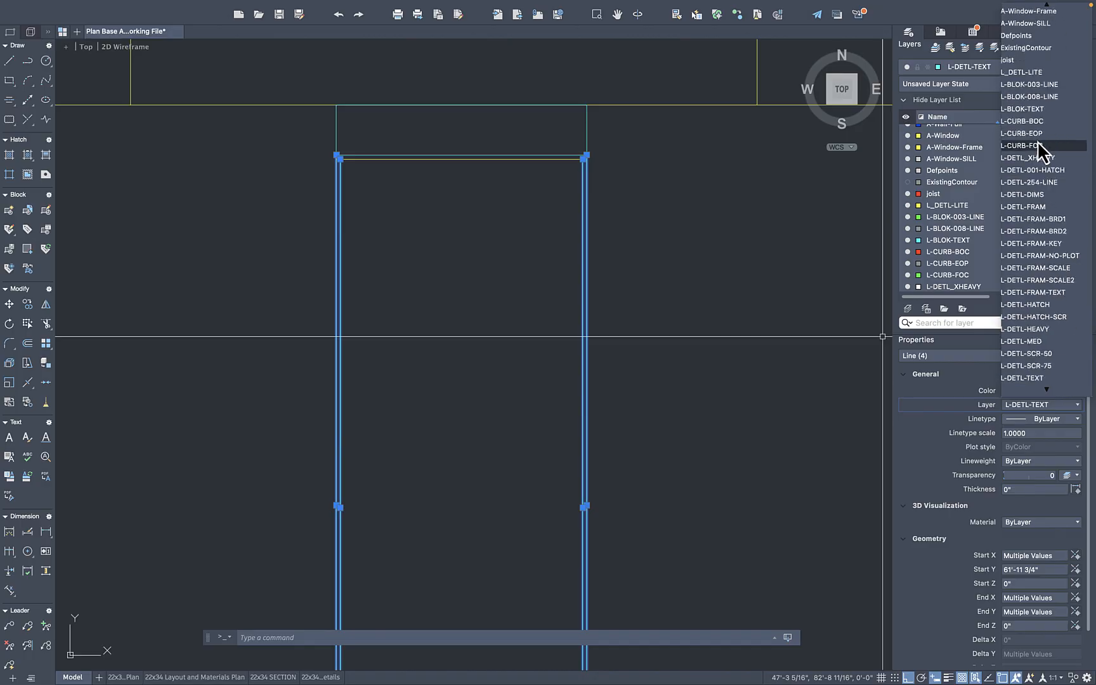
scroll(1038, 140, up, 2)
click(1024, 111)
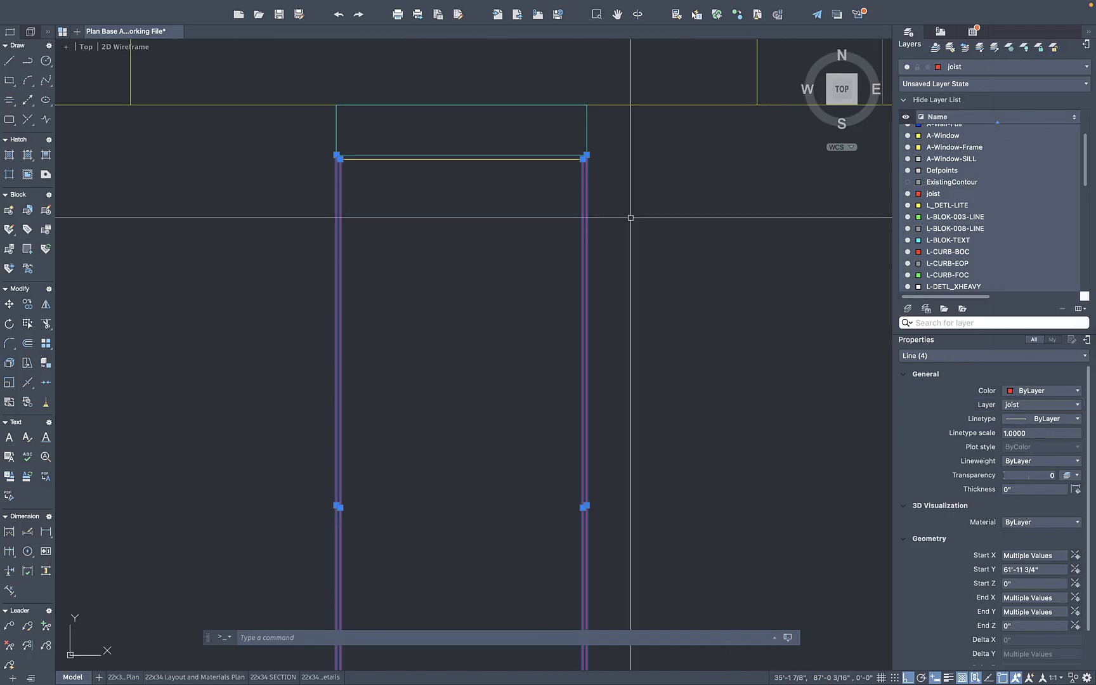
key(Escape)
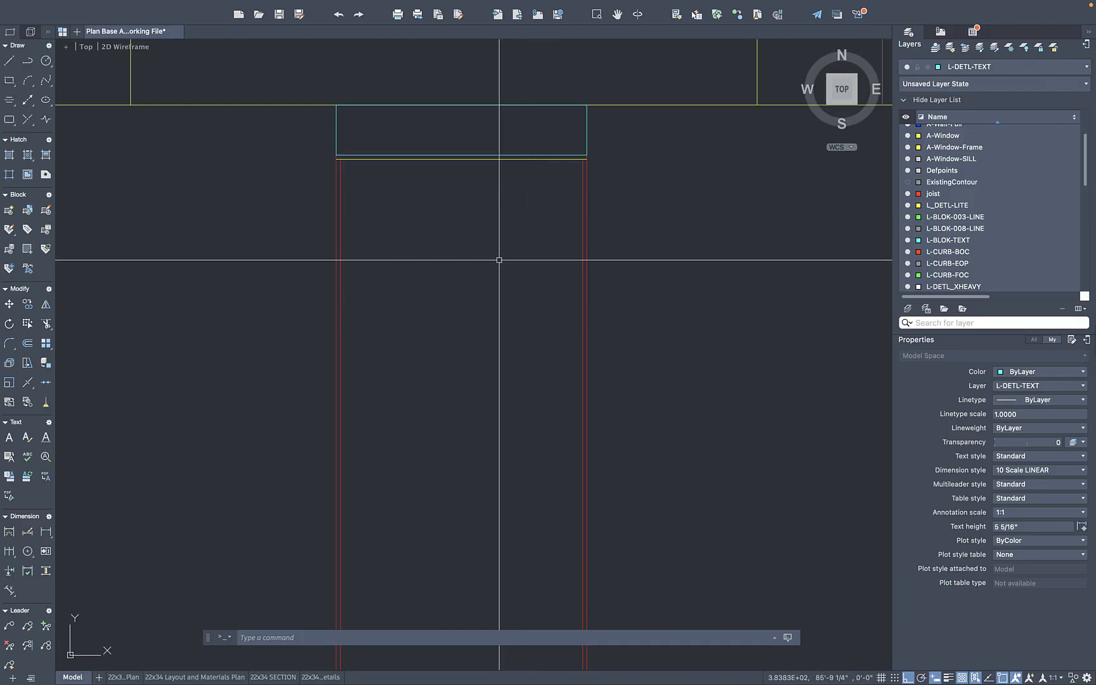
Create a new layer named beams and set its color to green
click(909, 308)
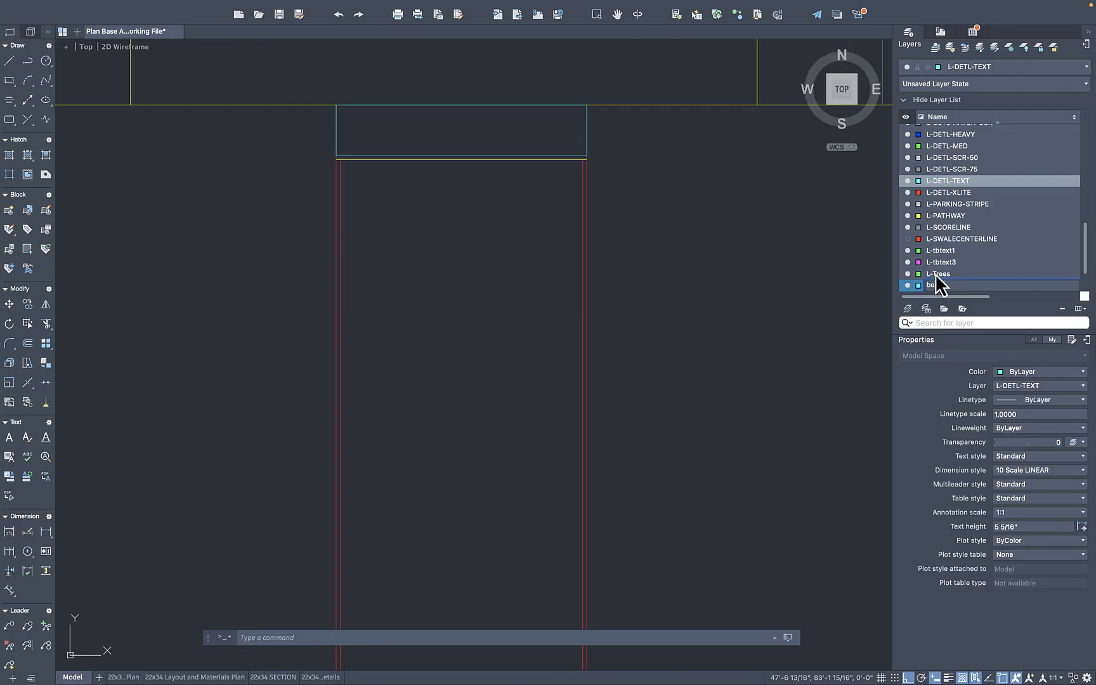
scroll(932, 216, up, 10)
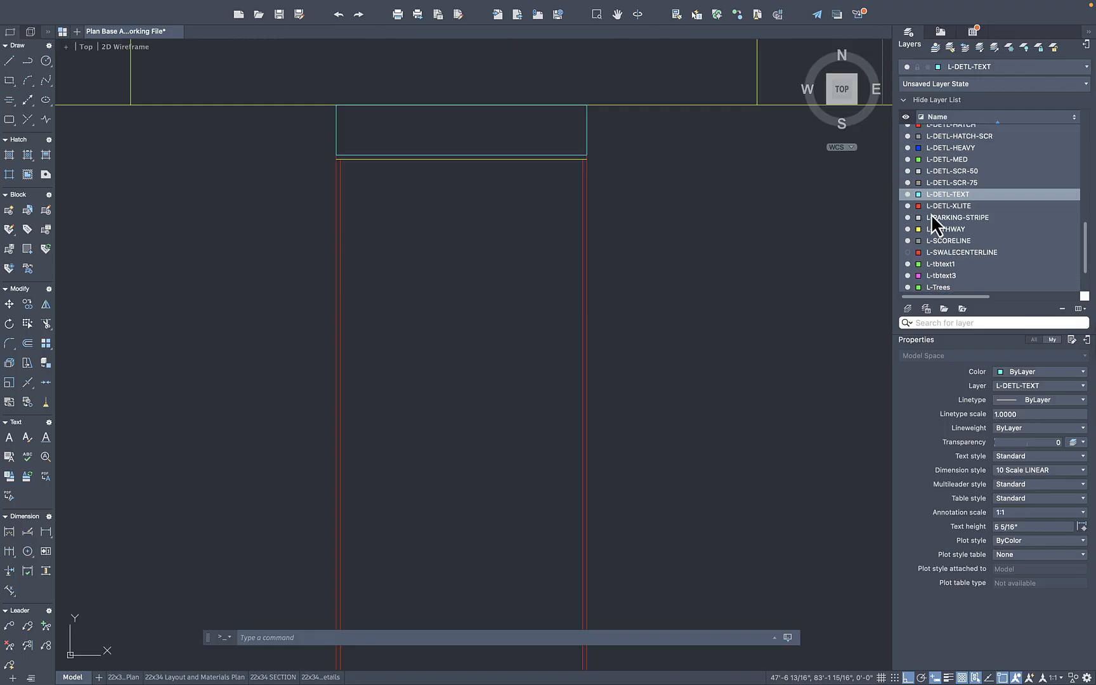
click(919, 200)
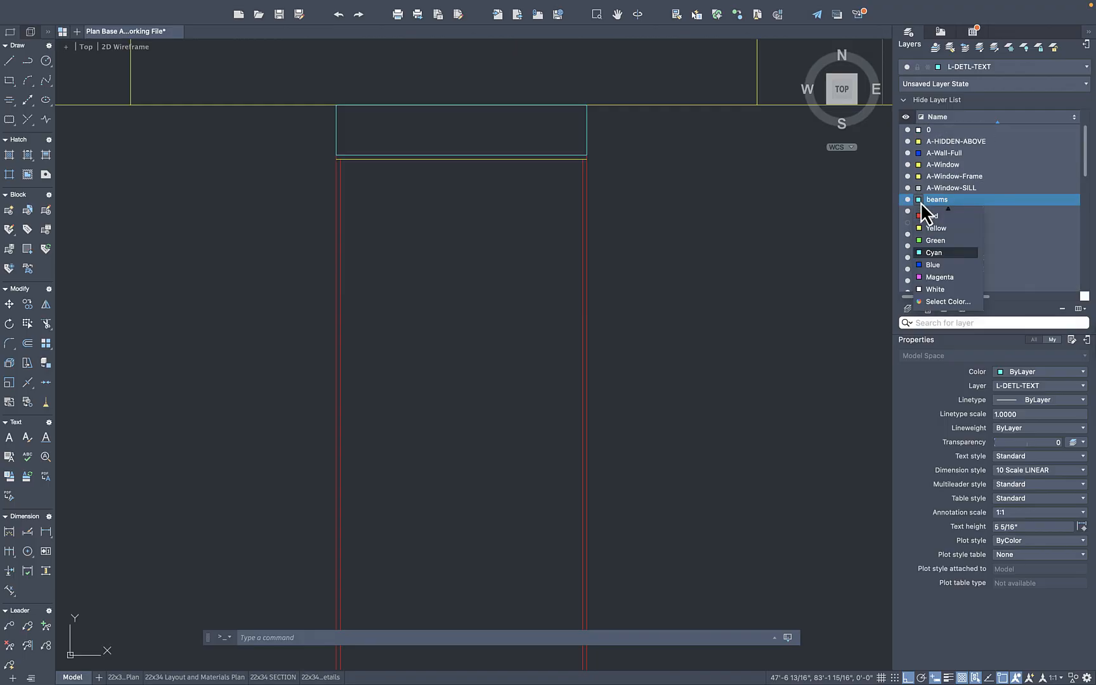
click(938, 242)
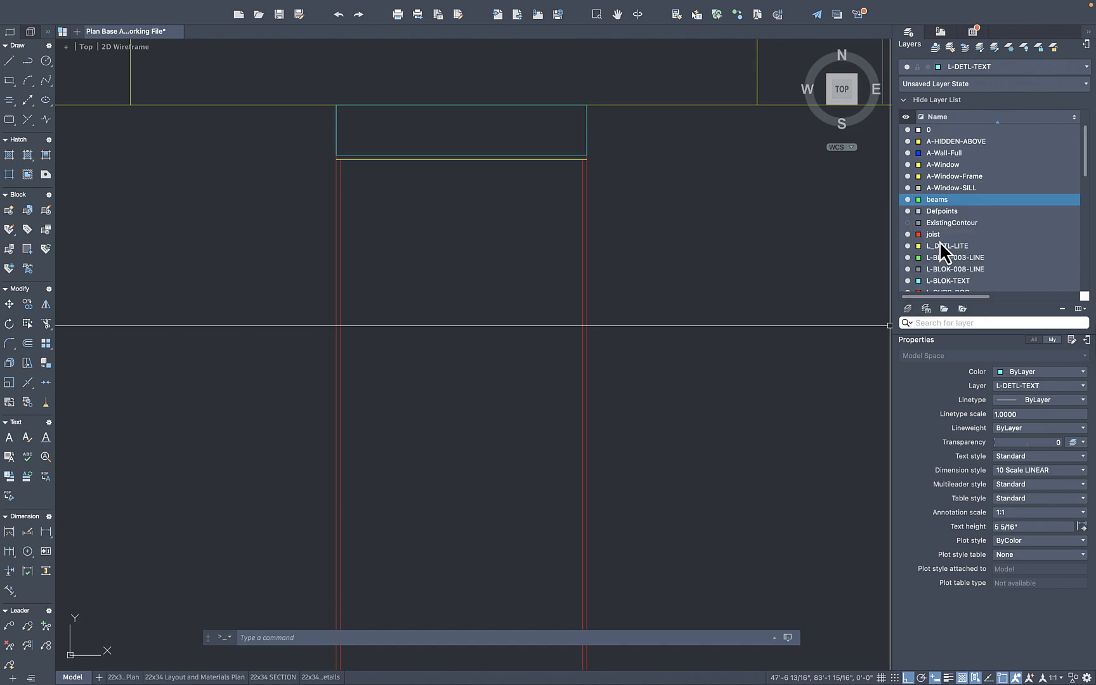
Create a new layer named post and set its color to white
click(908, 310)
text(Layout)
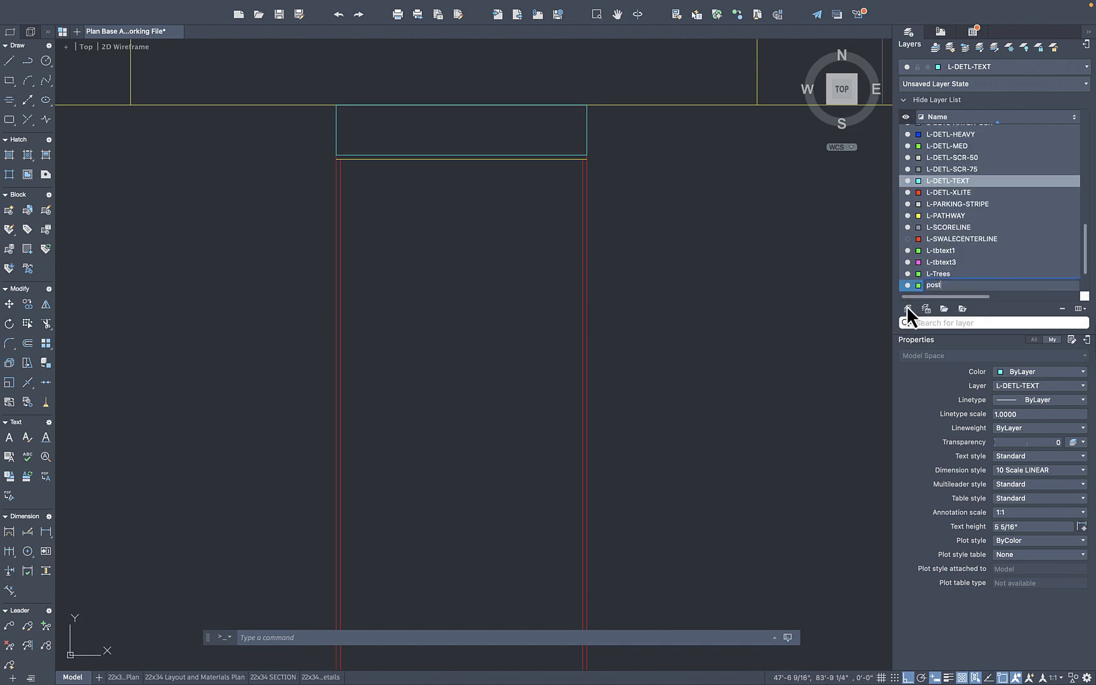
key(Return)
scroll(930, 219, down, 3)
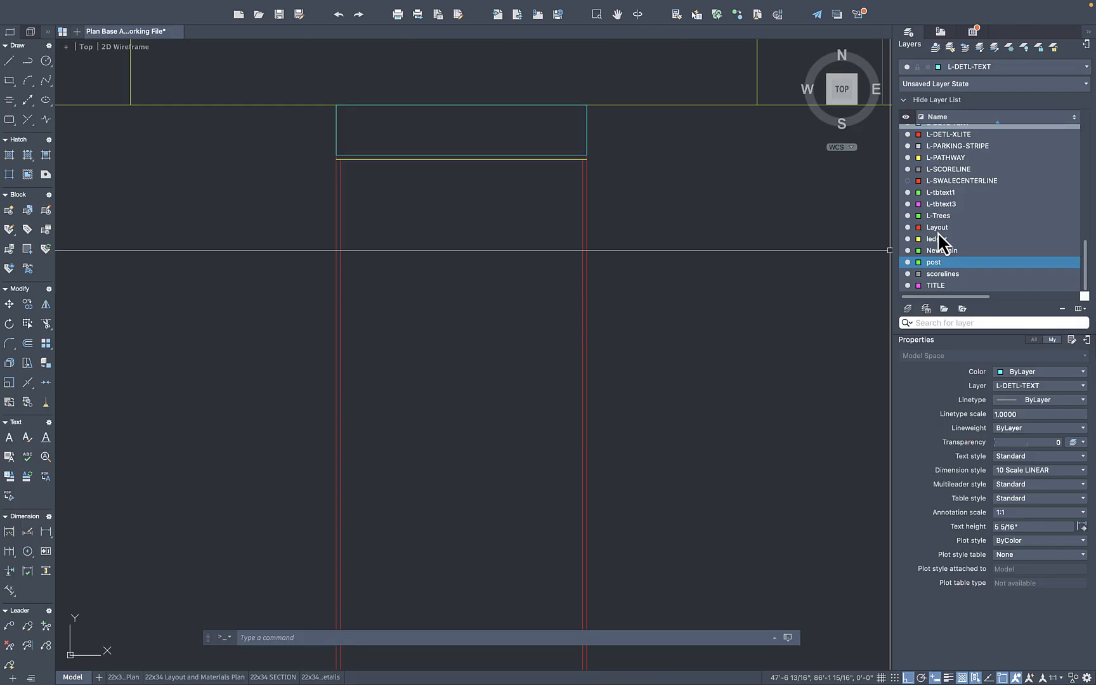
click(919, 263)
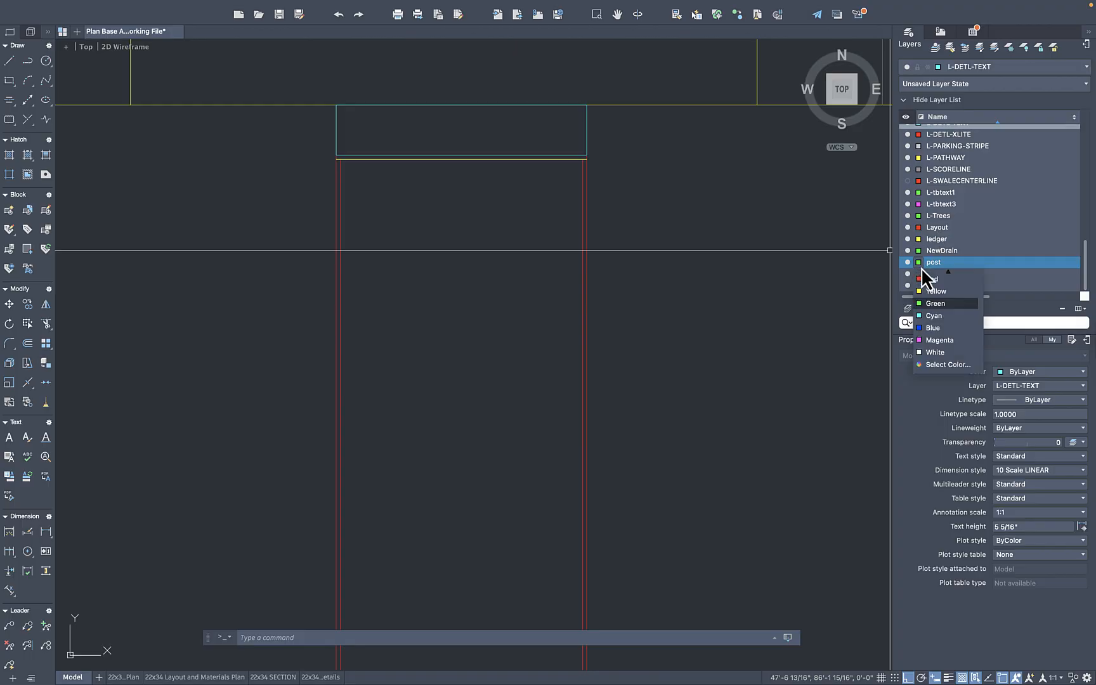
click(933, 352)
Draw a 4" by 4" post square as a closed polyline in the open space just east of the walkway
middle_drag(556, 300, 602, 249)
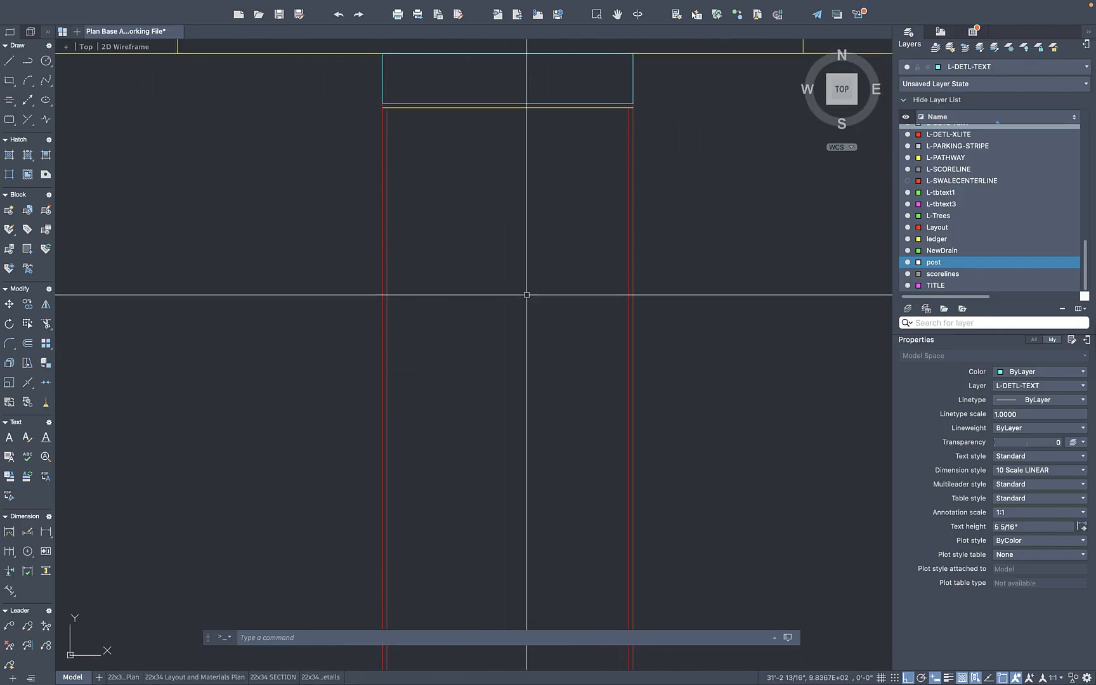
mouse_move(552, 237)
middle_down()
mouse_move(555, 195)
mouse_move(540, 226)
mouse_move(507, 205)
middle_up()
scroll(505, 208, down, 3)
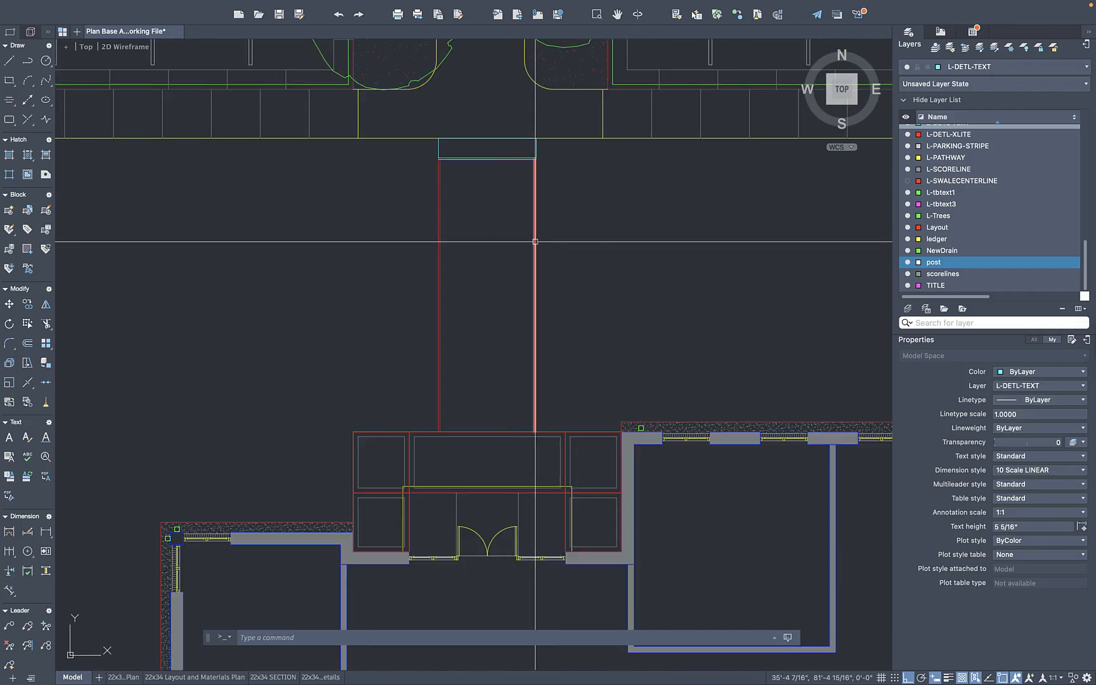
scroll(546, 231, up, 3)
scroll(618, 211, up, 3)
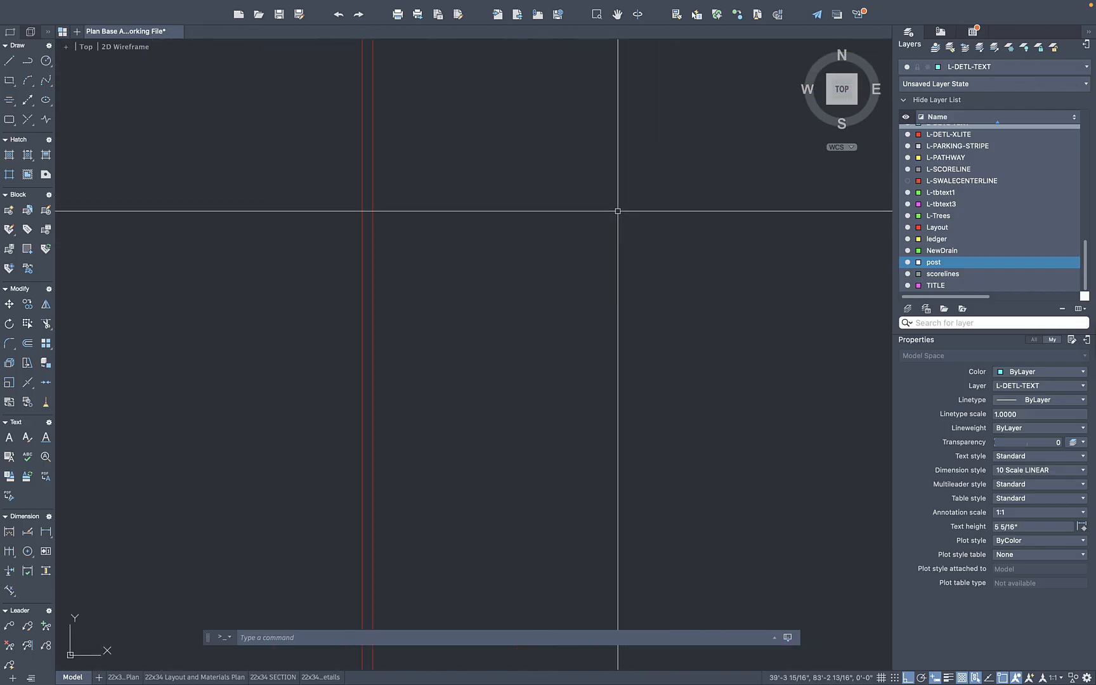
text(pl)
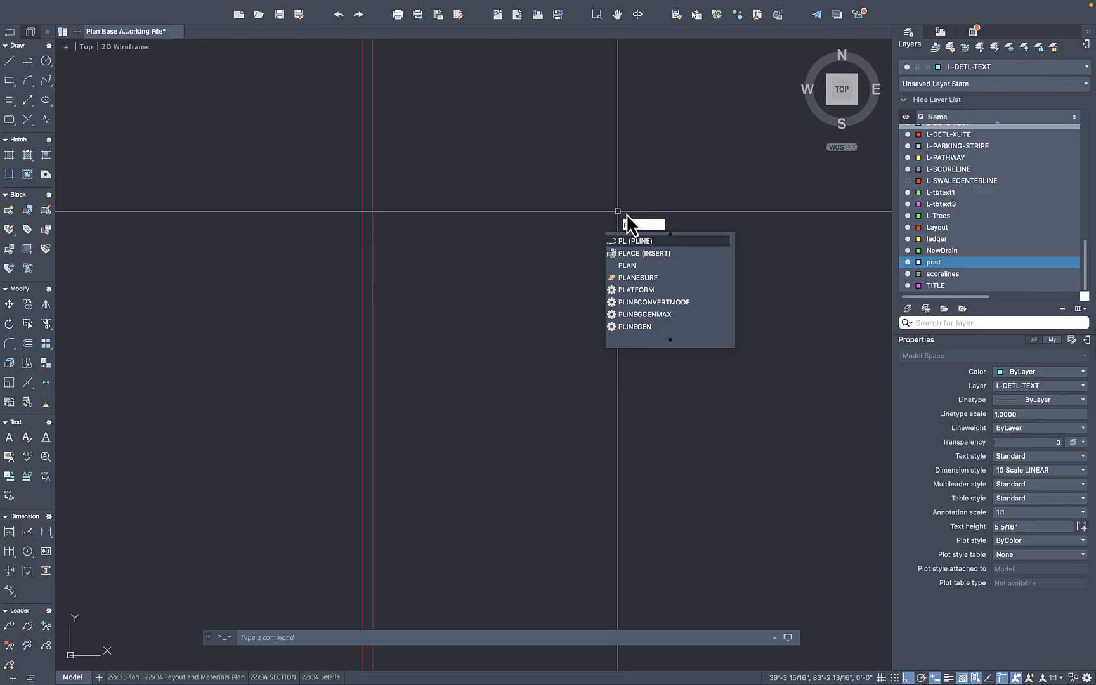
key(Return)
click(589, 186)
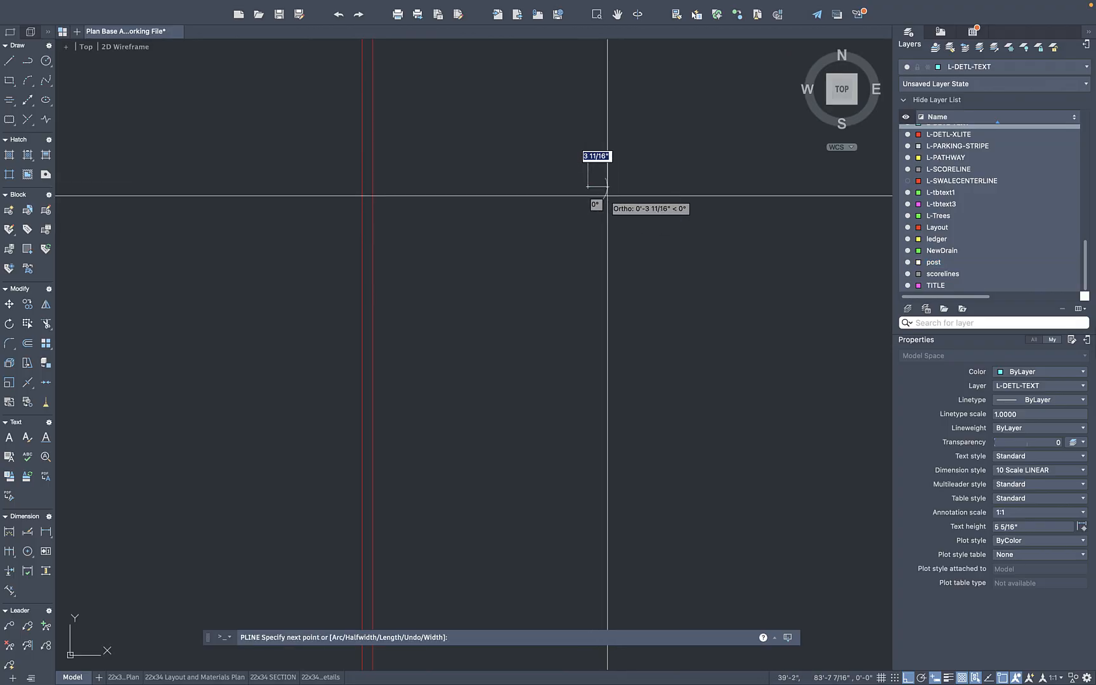
text(4)
key(Return)
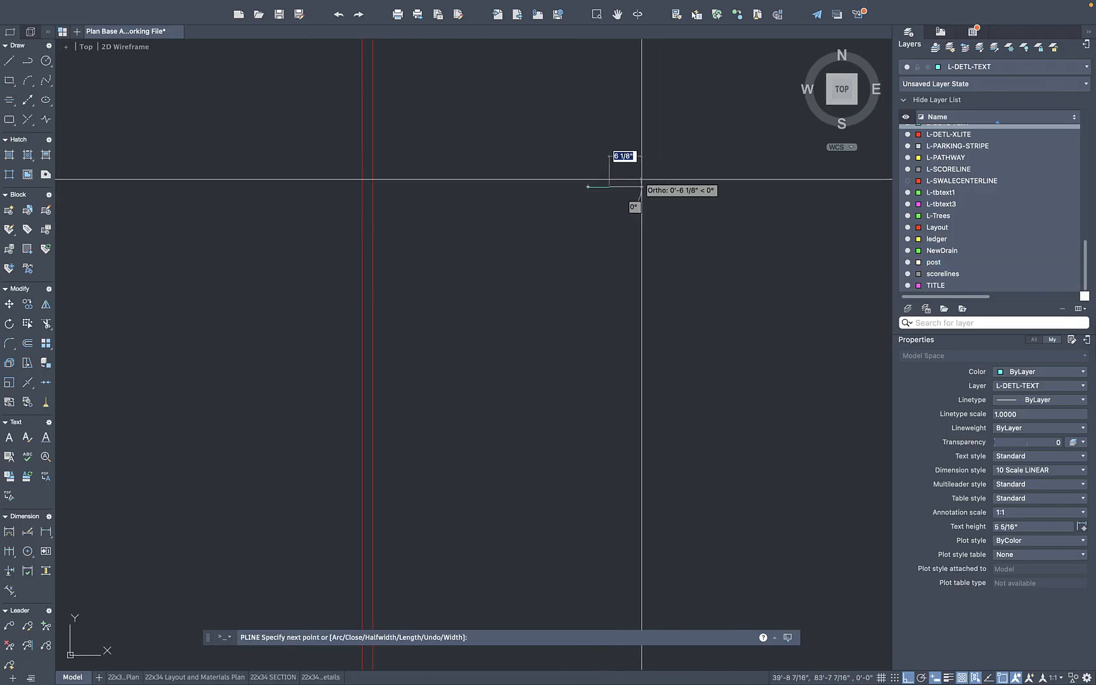
text(4)
key(Return)
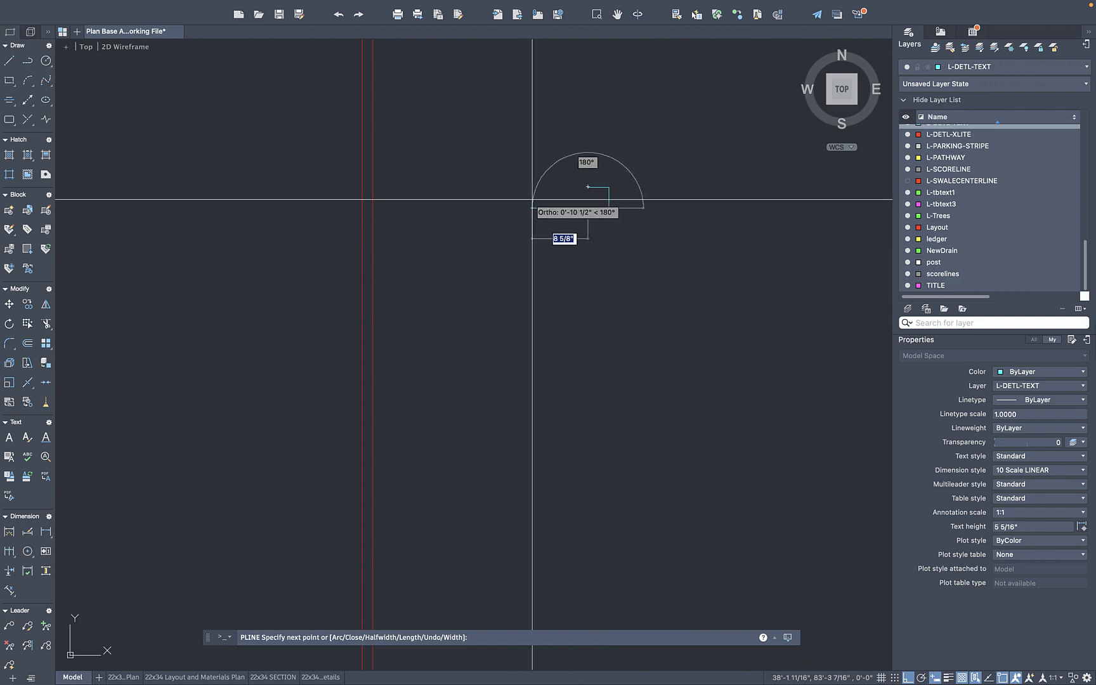
text(4)
key(Return)
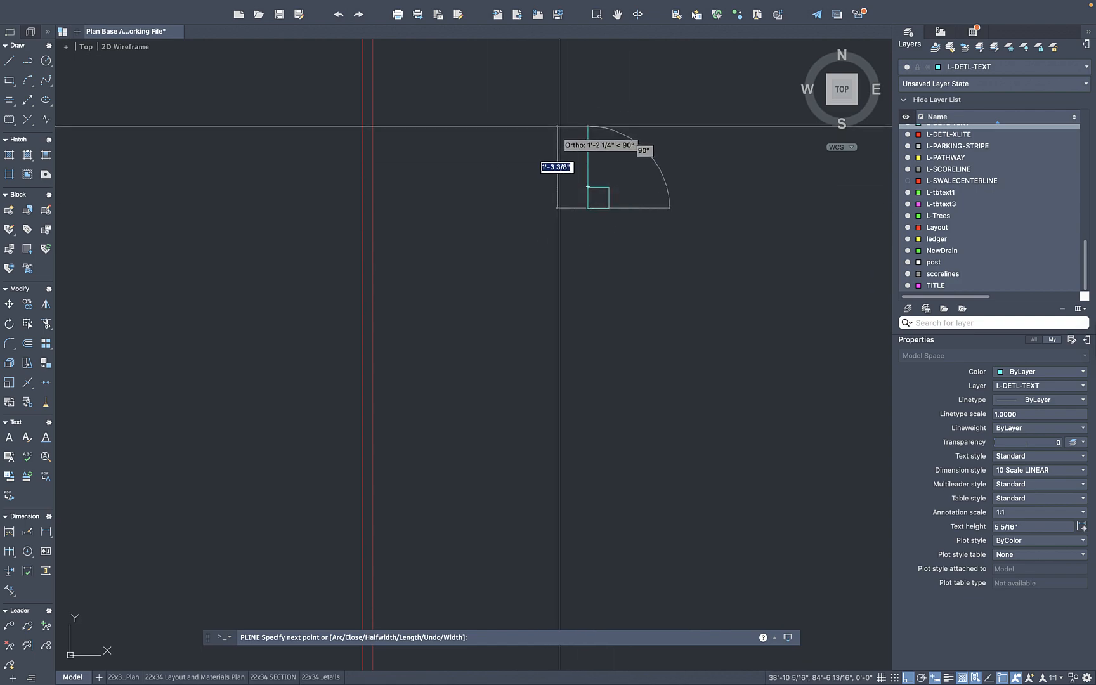
key(Return)
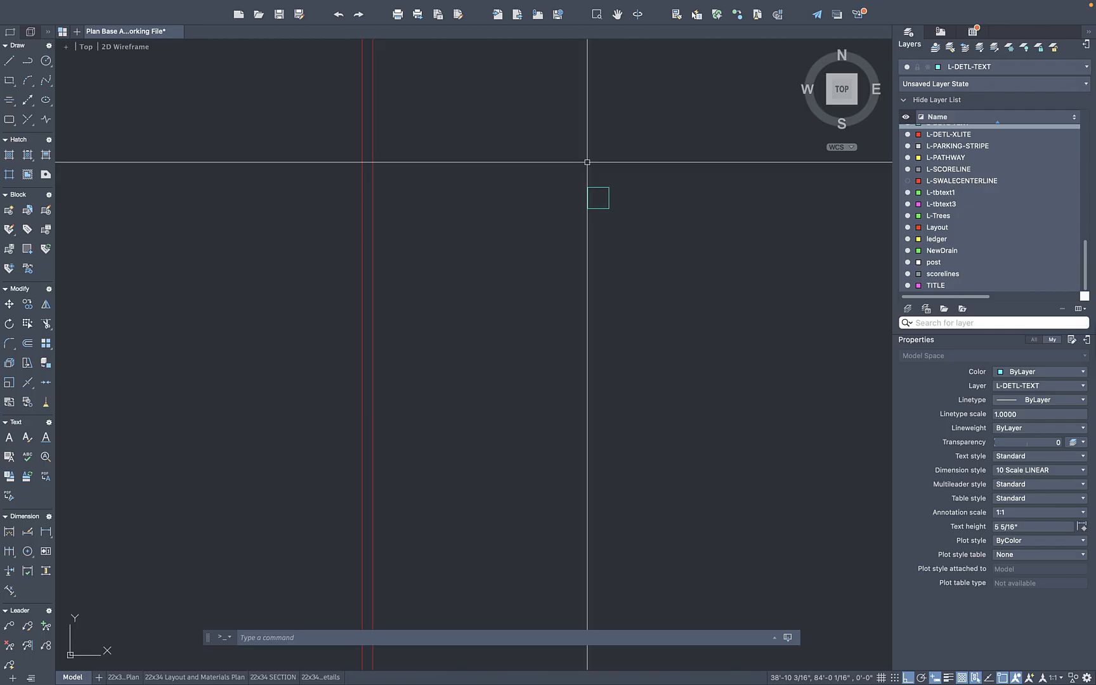
Assign the 4" square to the post layer
click(634, 169)
click(591, 201)
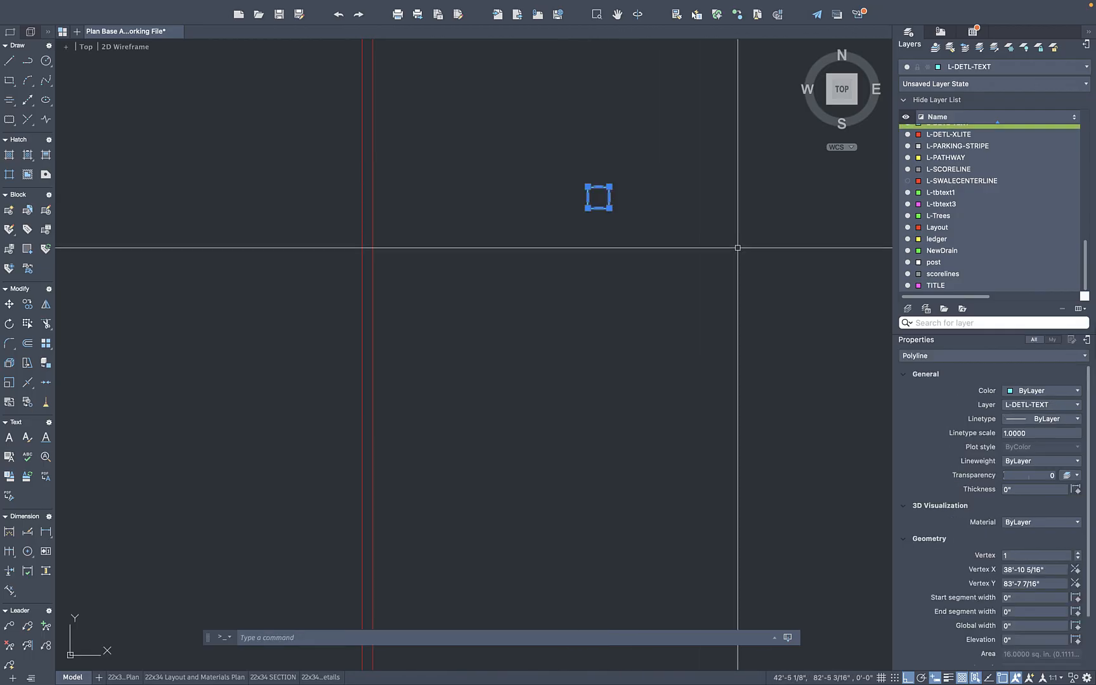
click(1030, 409)
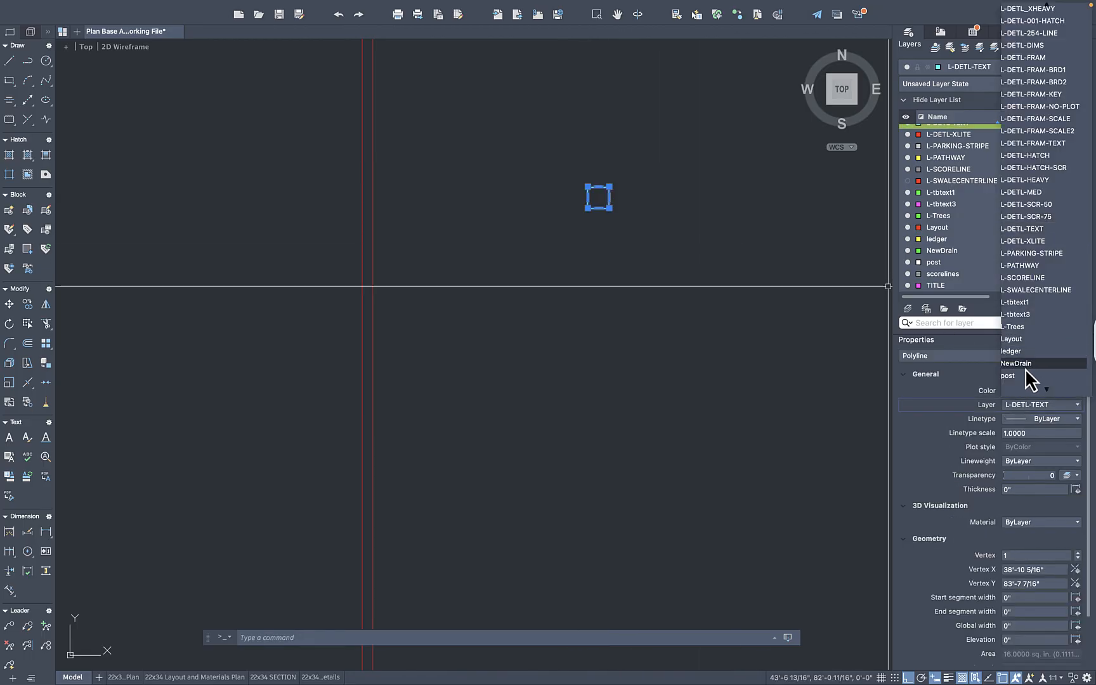
click(1025, 374)
key(Escape)
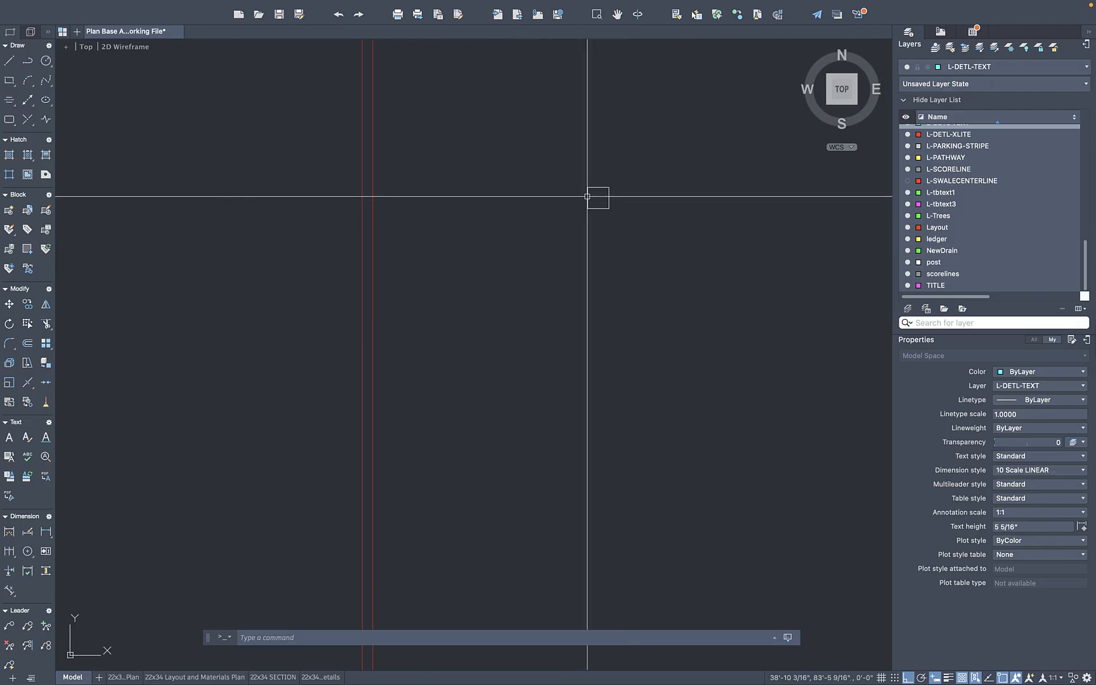
Draw two corner-to-corner diagonal lines across the post square, following the post symbol in the example boardwalk plan PDF
scroll(587, 196, up, 5)
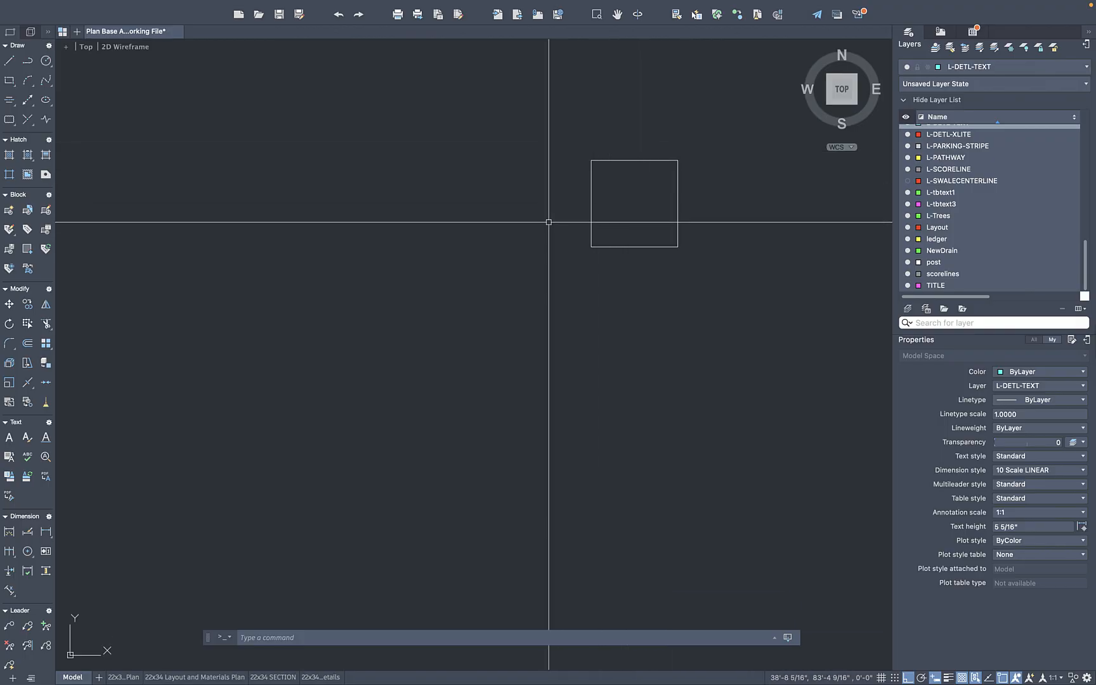
key(ctrl+Right)
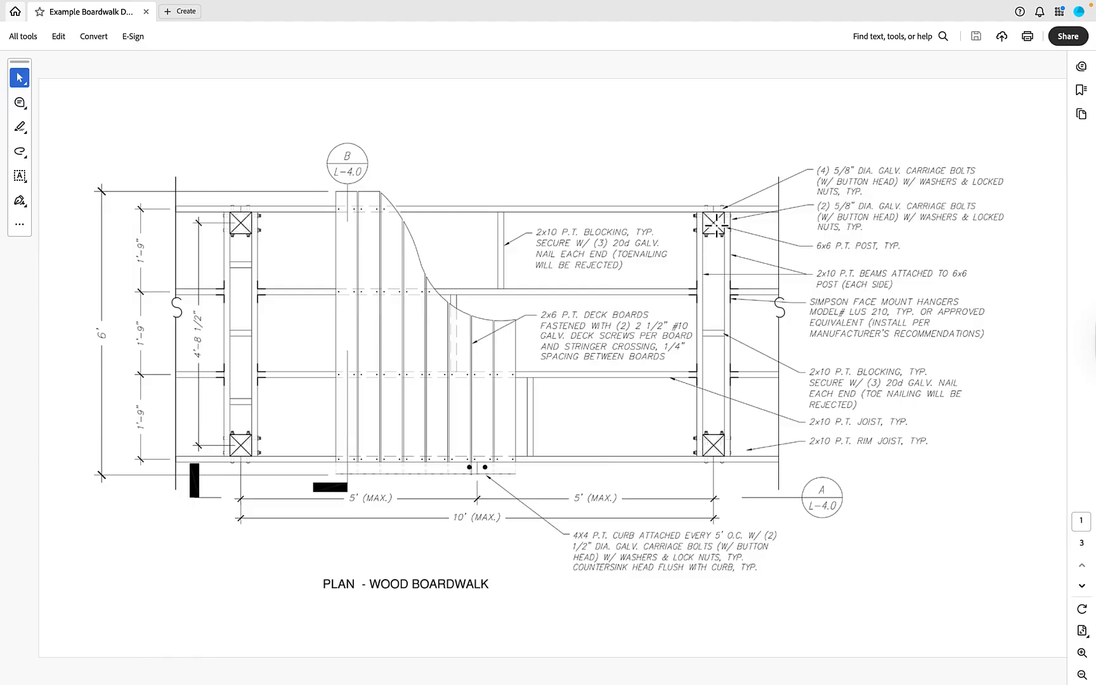
key(ctrl+Left)
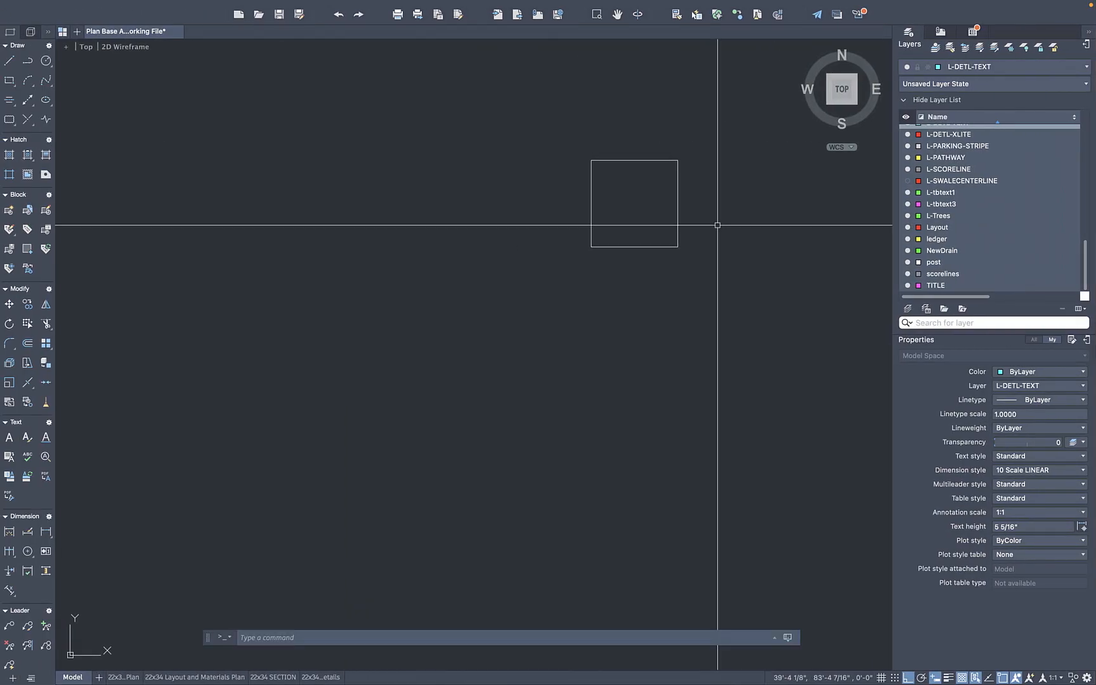
text(l)
key(Return)
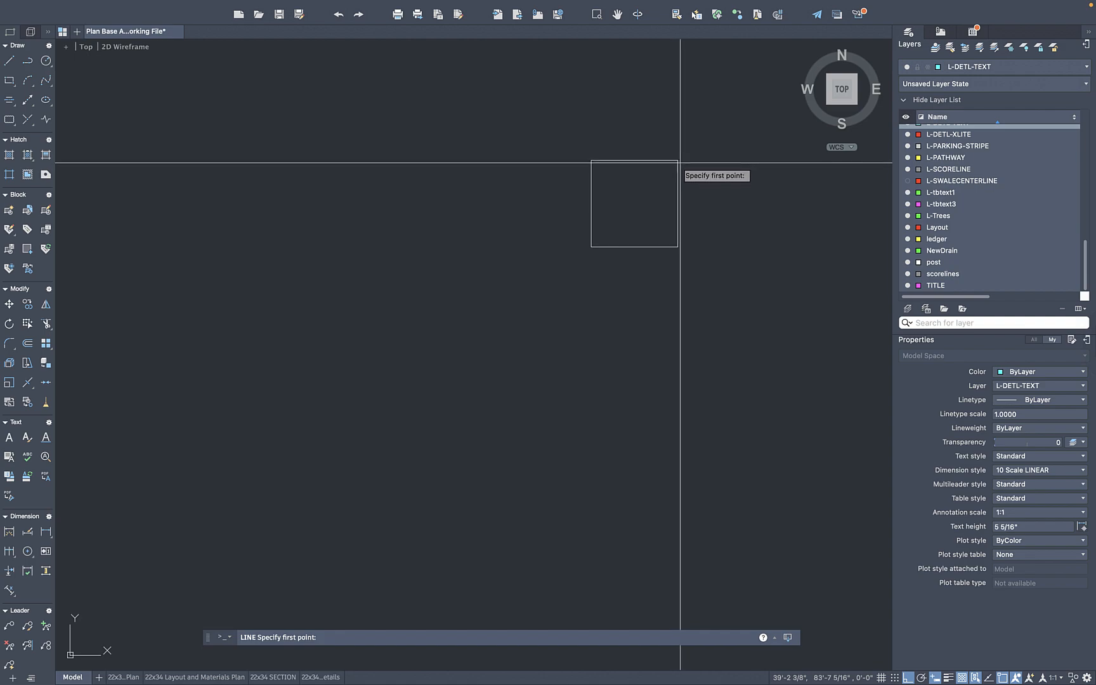
click(678, 161)
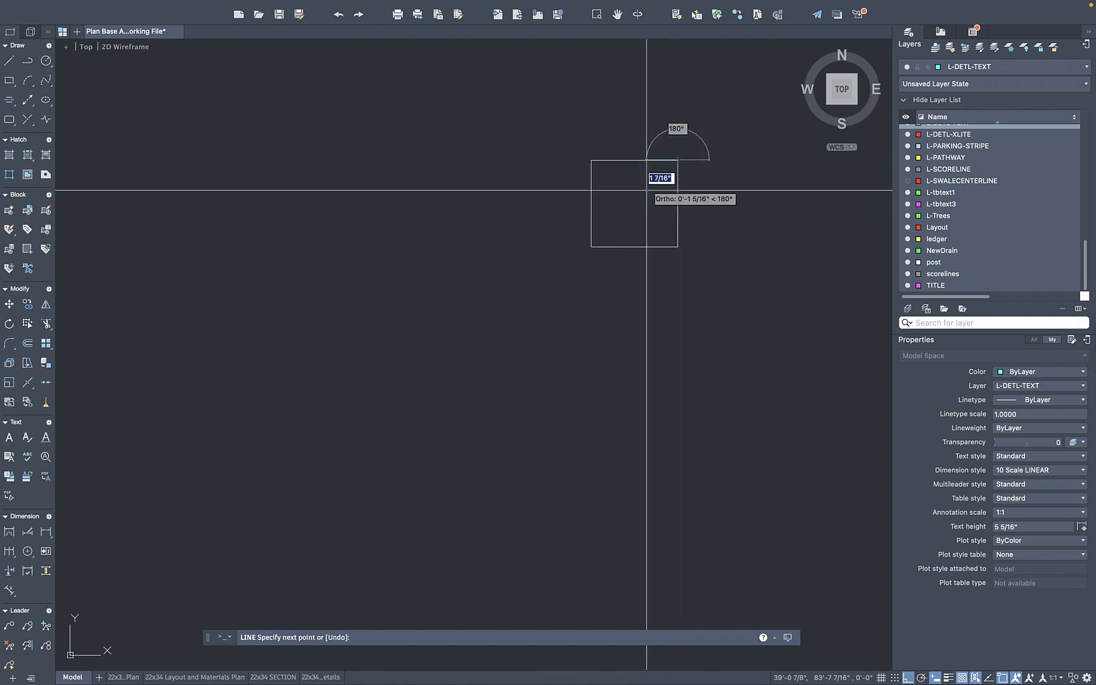
click(592, 247)
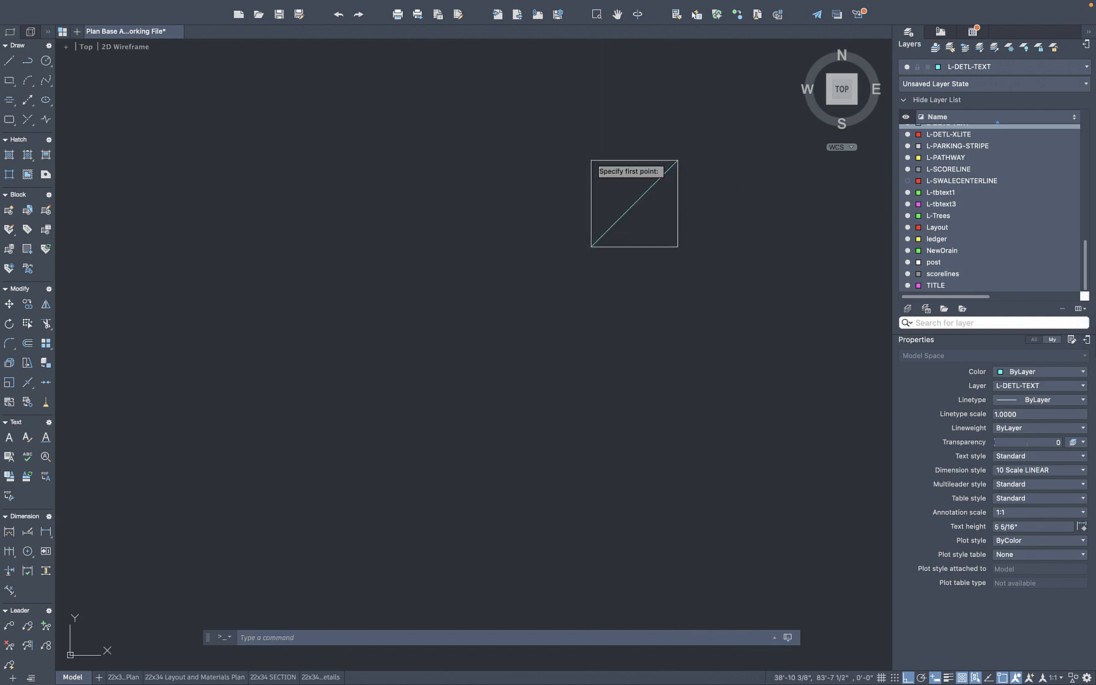
click(678, 247)
key(Return)
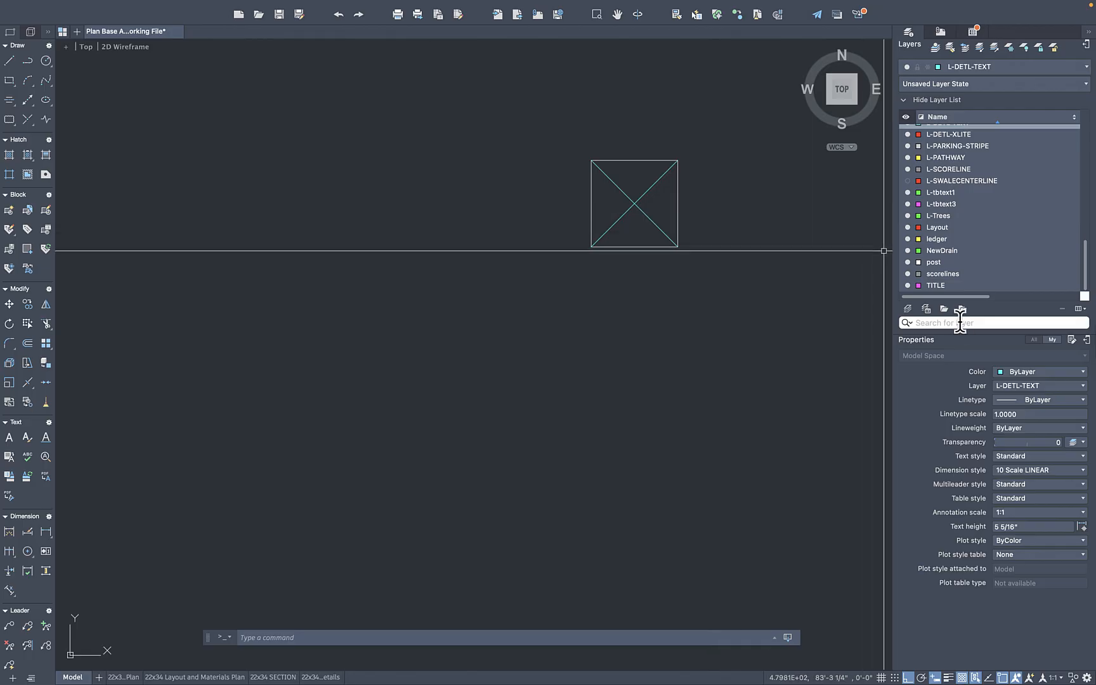
Create a new layer named endgrain and set its color to red
click(908, 309)
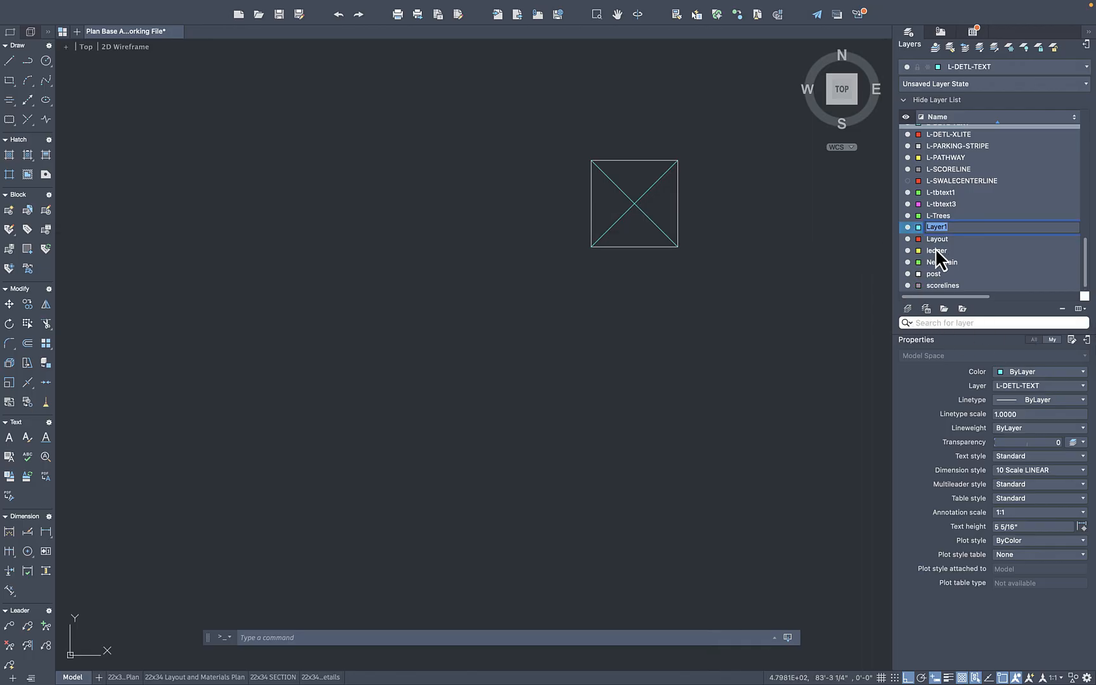
text(endgrain)
key(Return)
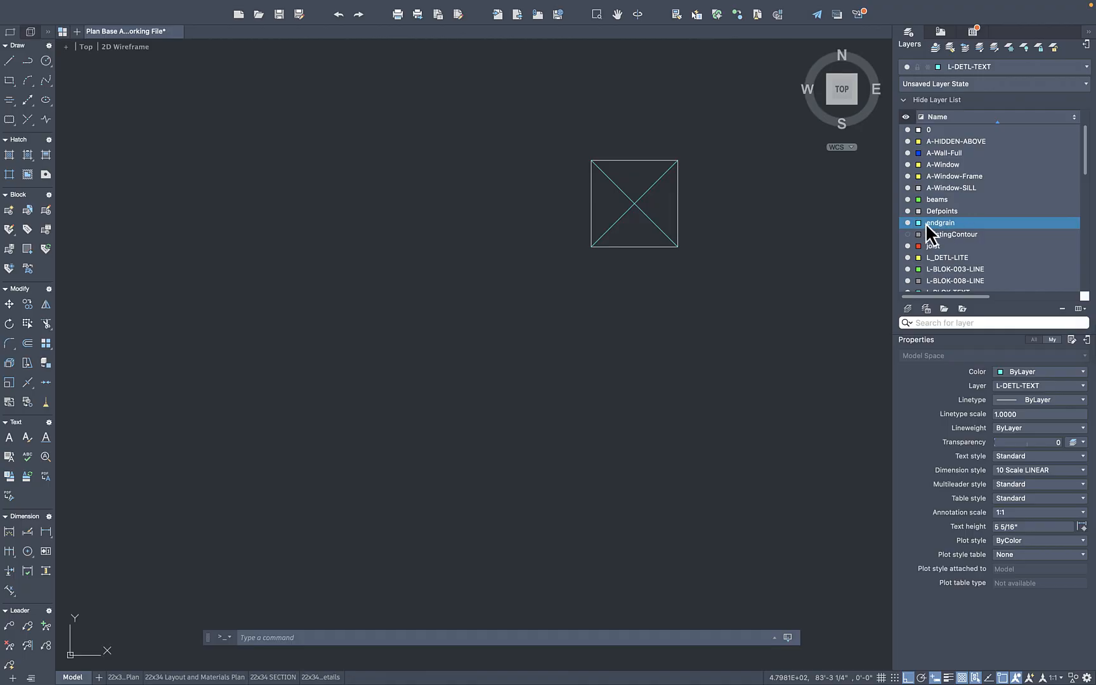
click(920, 223)
click(930, 240)
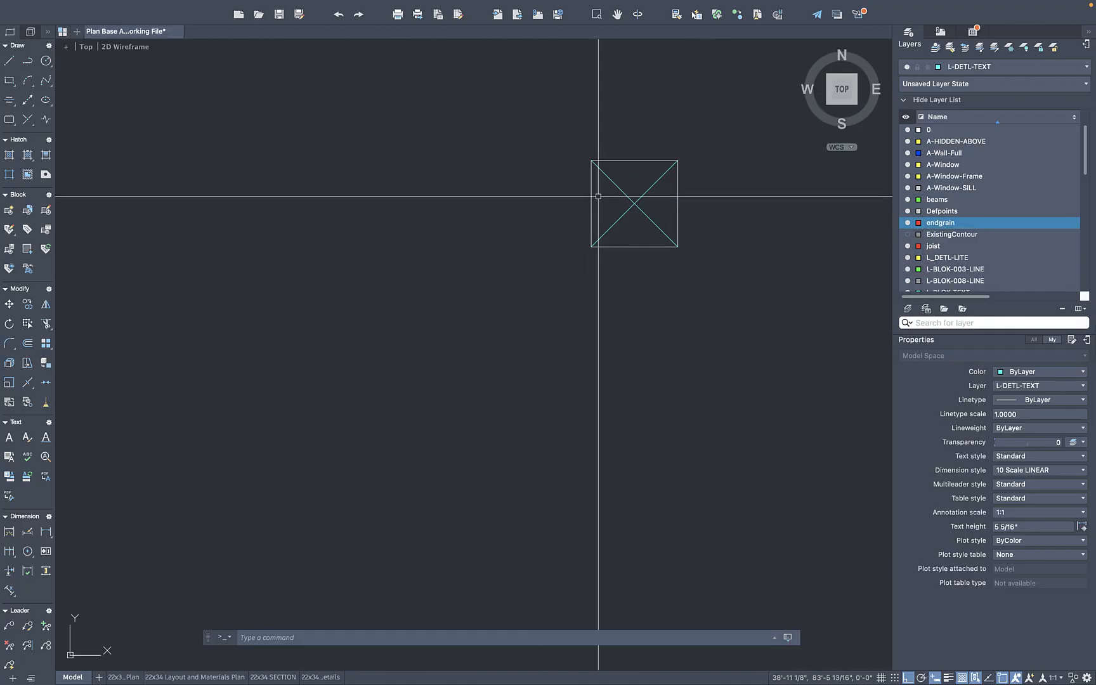
Assign both diagonal lines inside the post square to the endgrain layer
click(656, 177)
click(631, 215)
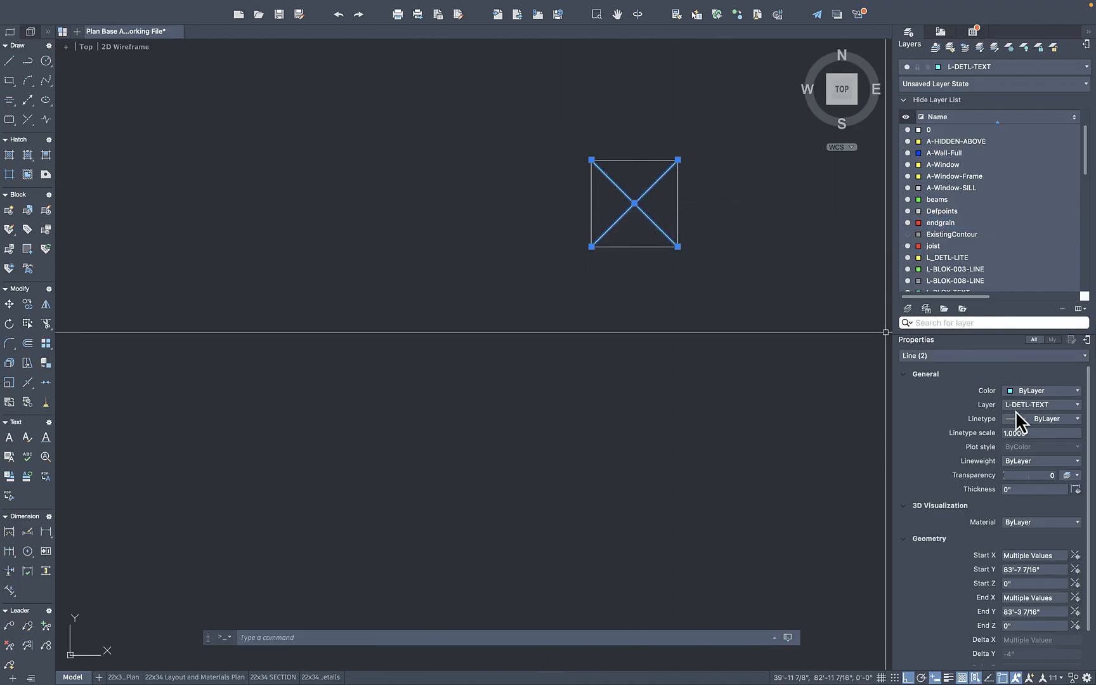
click(1016, 408)
scroll(1041, 165, up, 5)
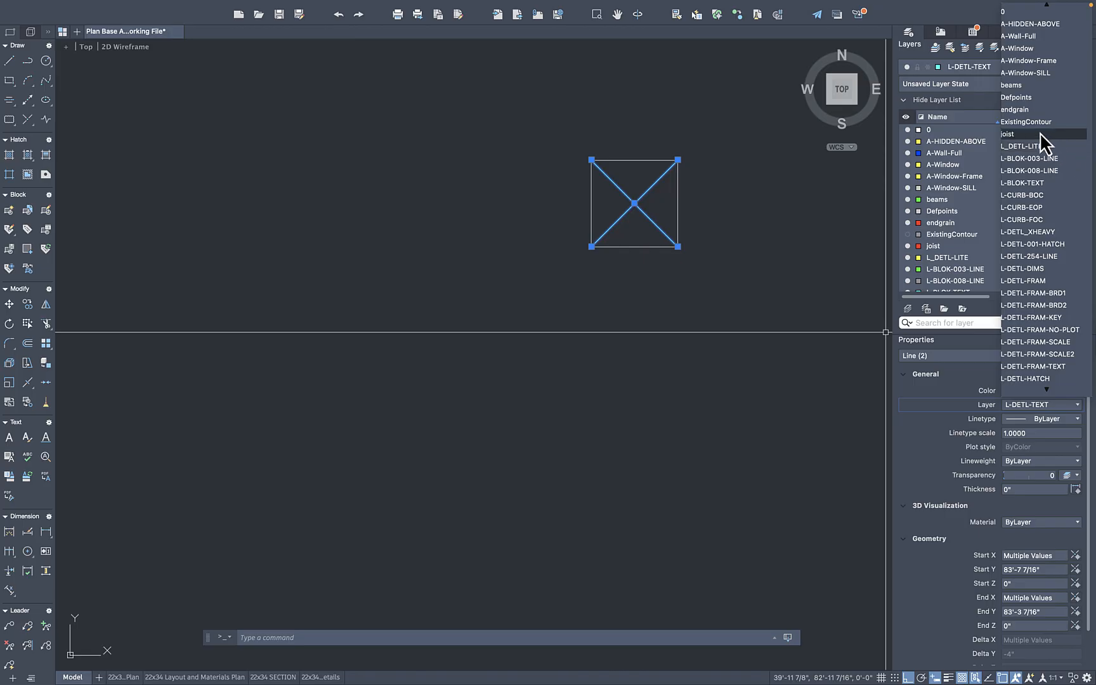
click(1022, 110)
key(Escape)
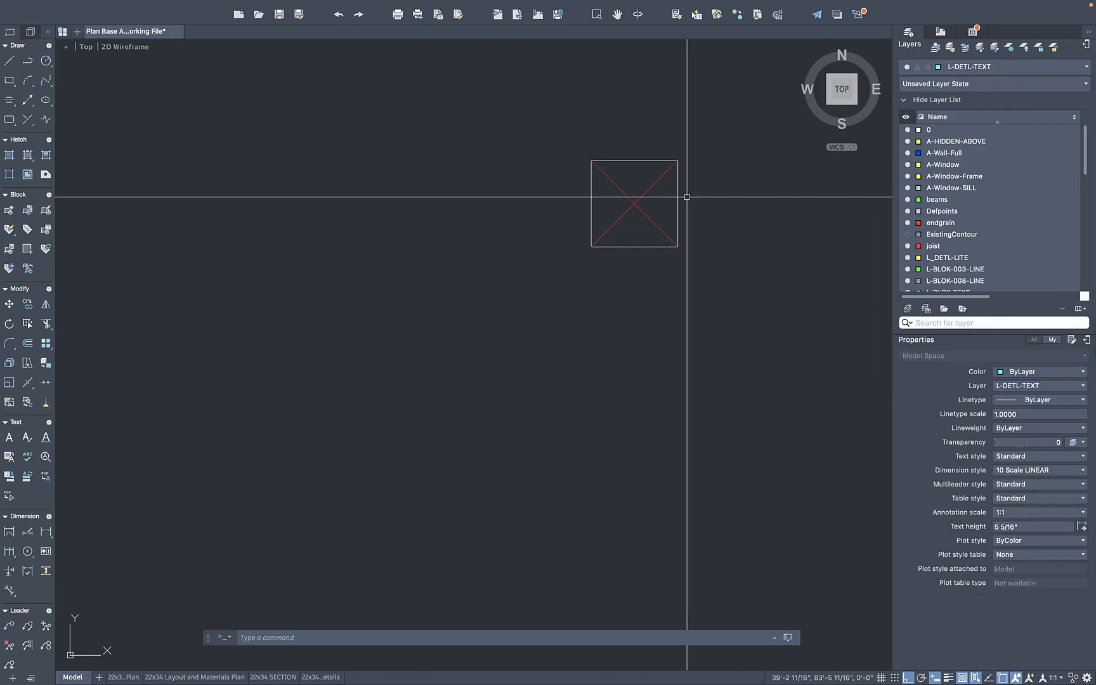
Draw a 5" radius footing circle centered on the post's crossing diagonals, consulting the side section in the example boardwalk PDF
middle_drag(679, 211, 603, 344)
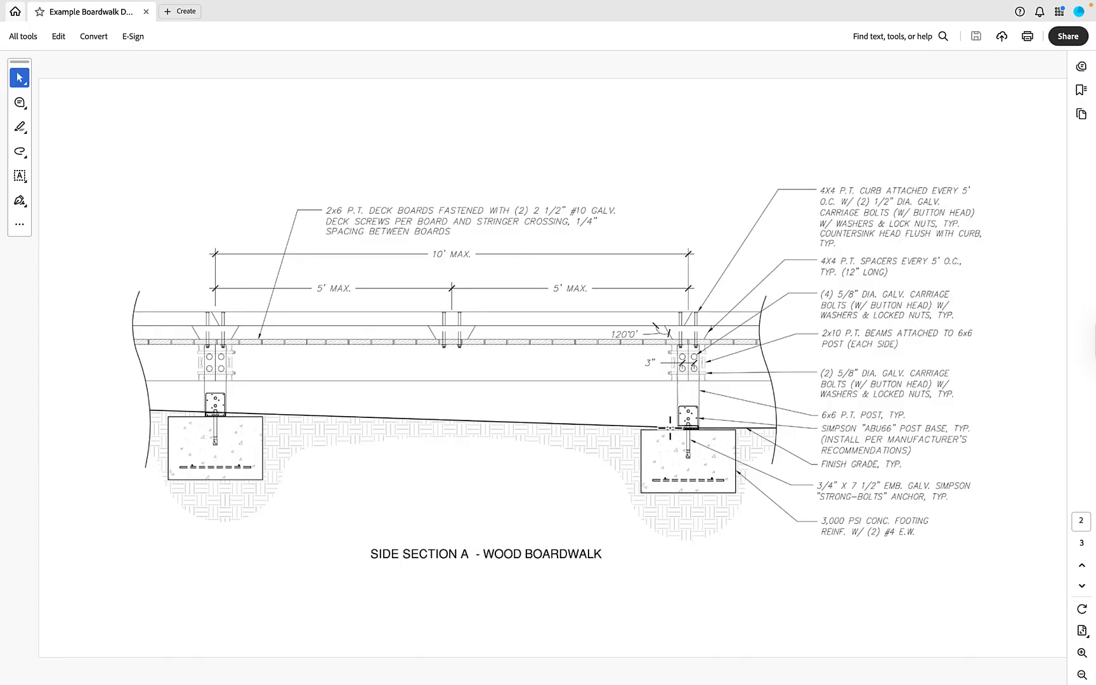
key(ctrl+Left)
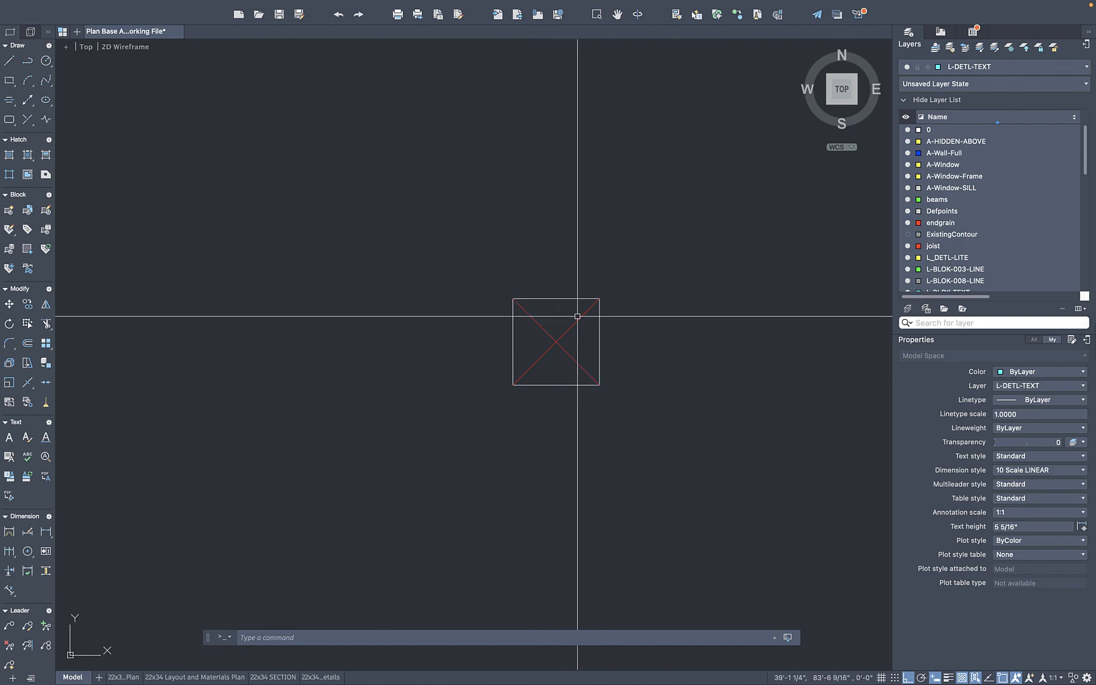
text(c)
key(Return)
click(556, 341)
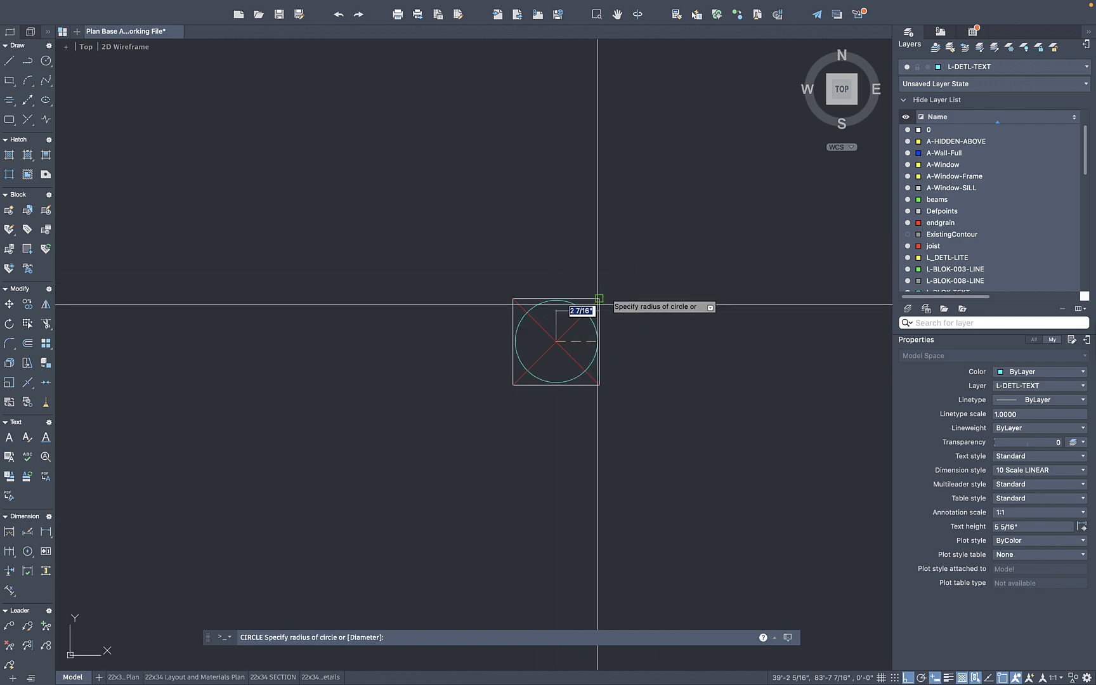
text(5)
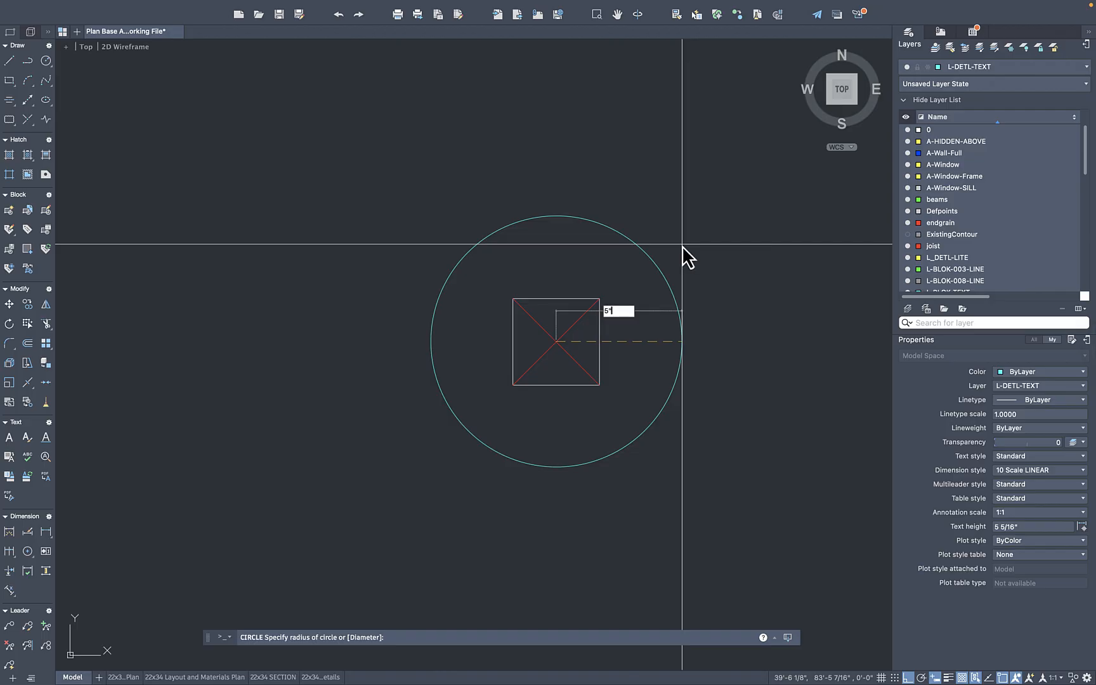
key(Return)
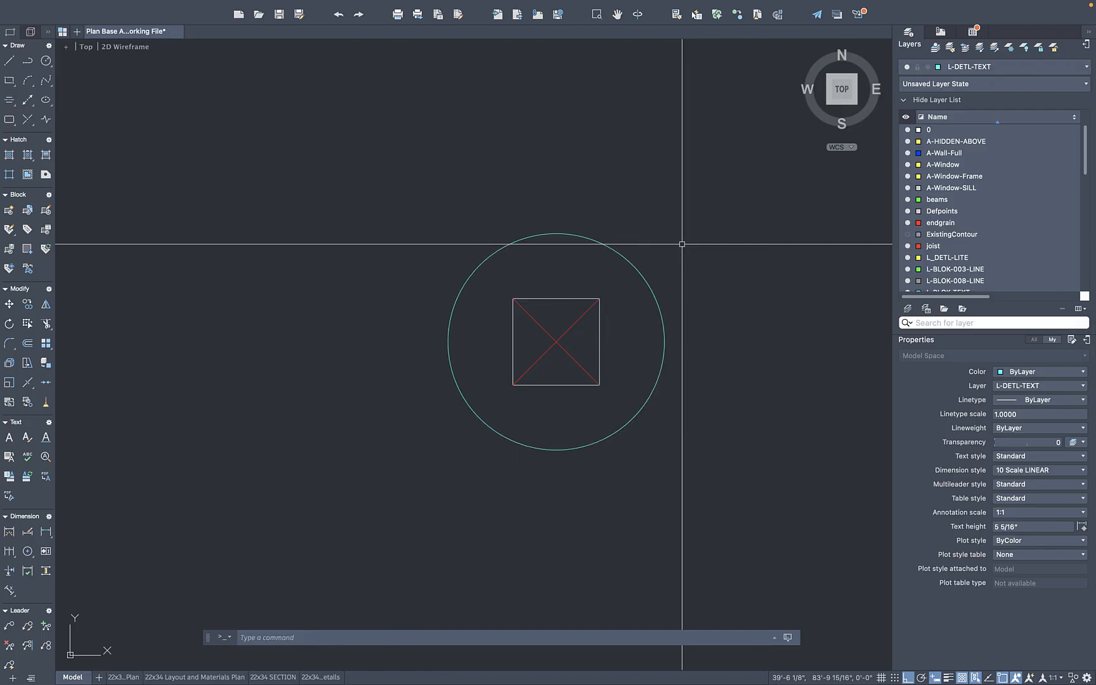
click(583, 223)
click(536, 261)
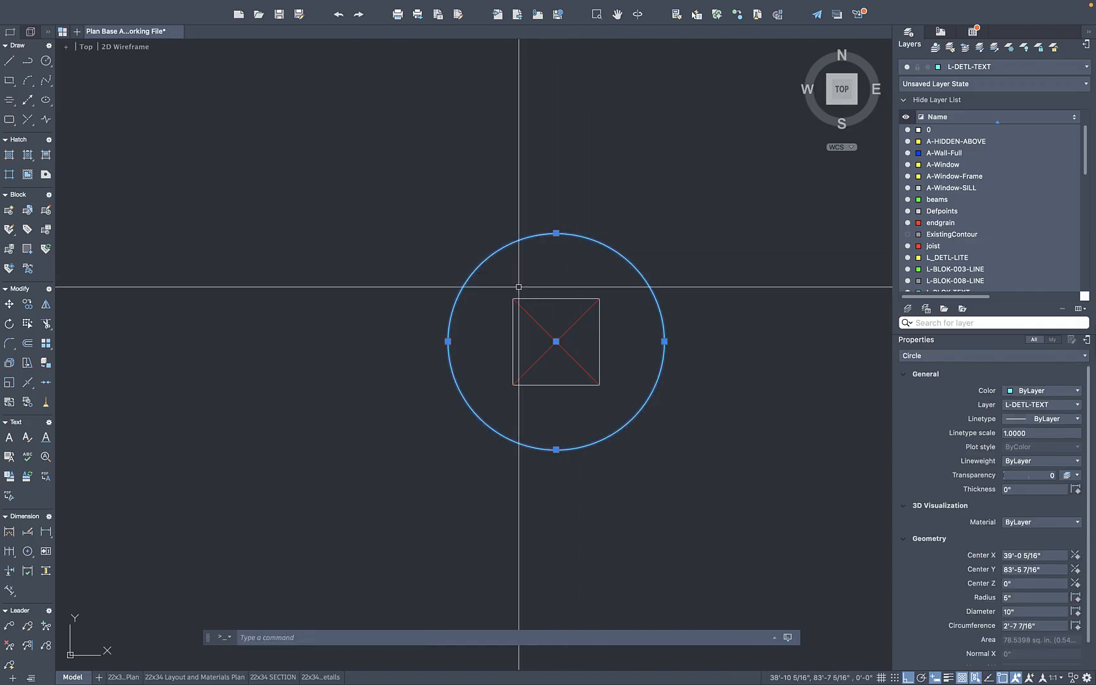
scroll(571, 308, down, 6)
key(Escape)
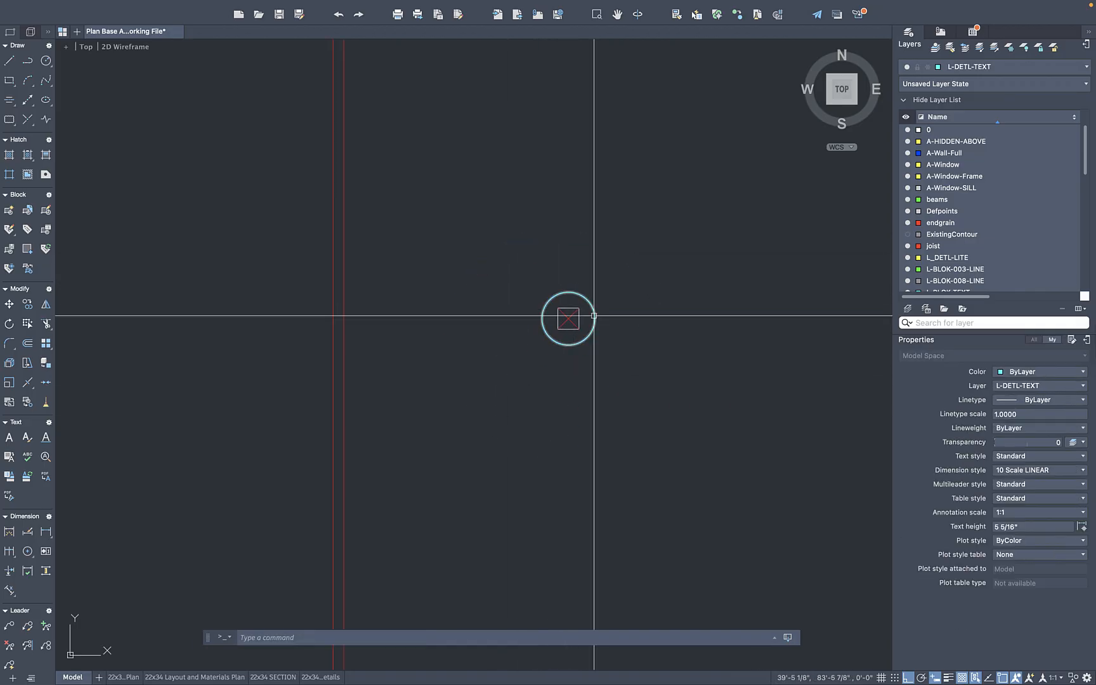
Create a new layer named concrete footing and set its color to yellow
scroll(596, 309, up, 2)
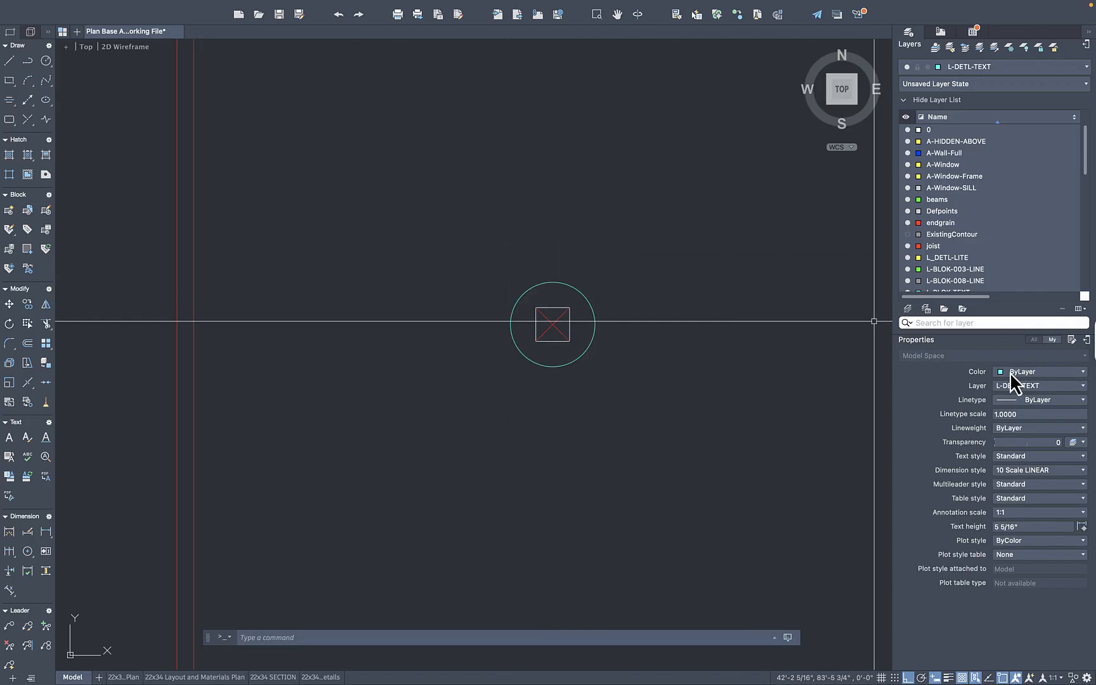
click(910, 310)
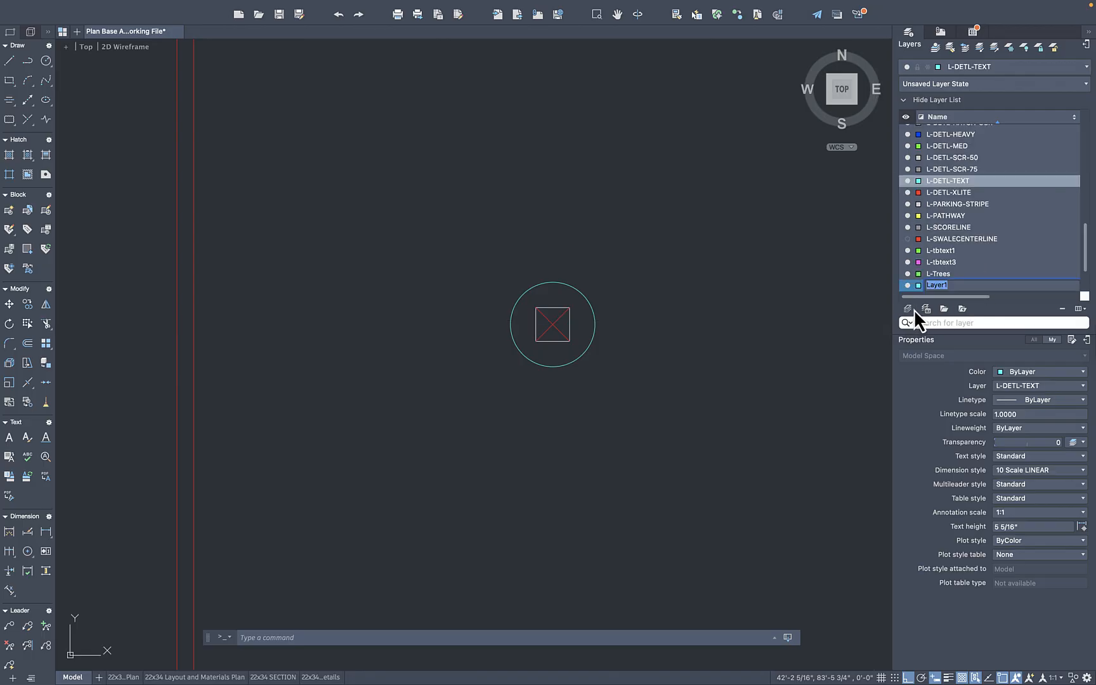
text(concrete footing)
key(Return)
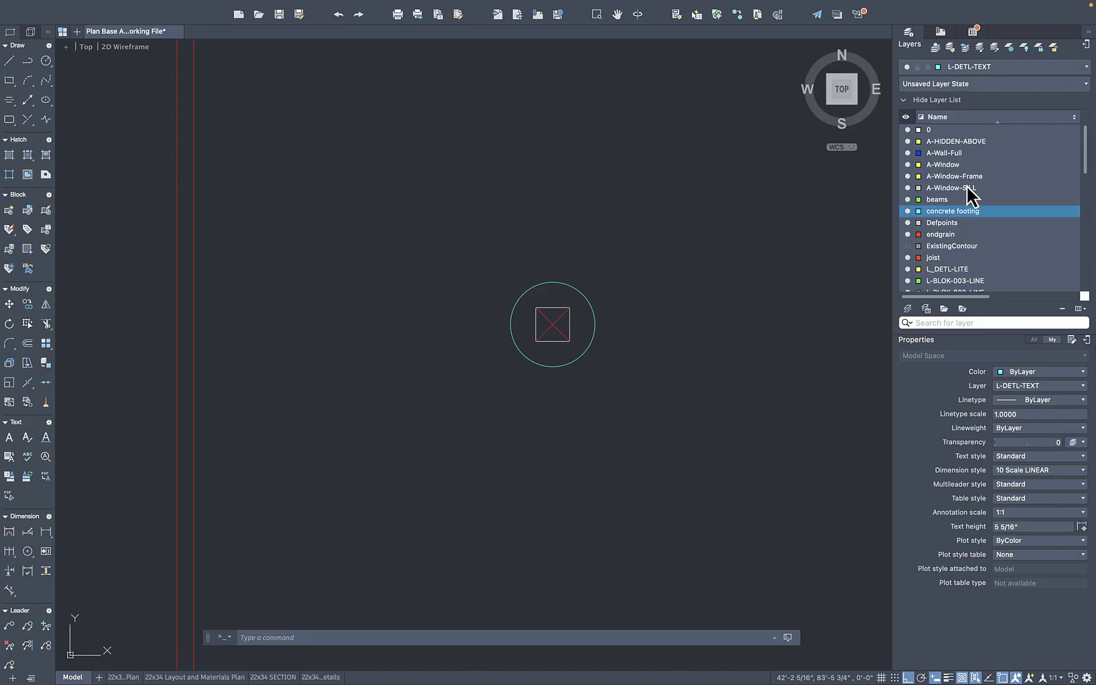
click(922, 214)
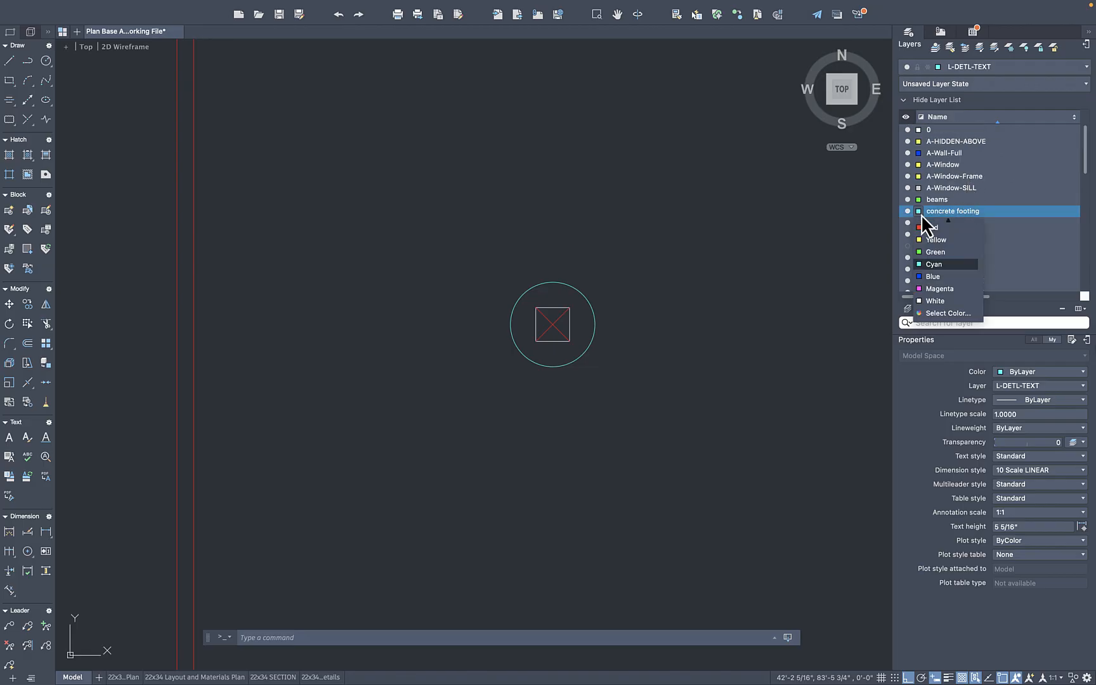
click(933, 247)
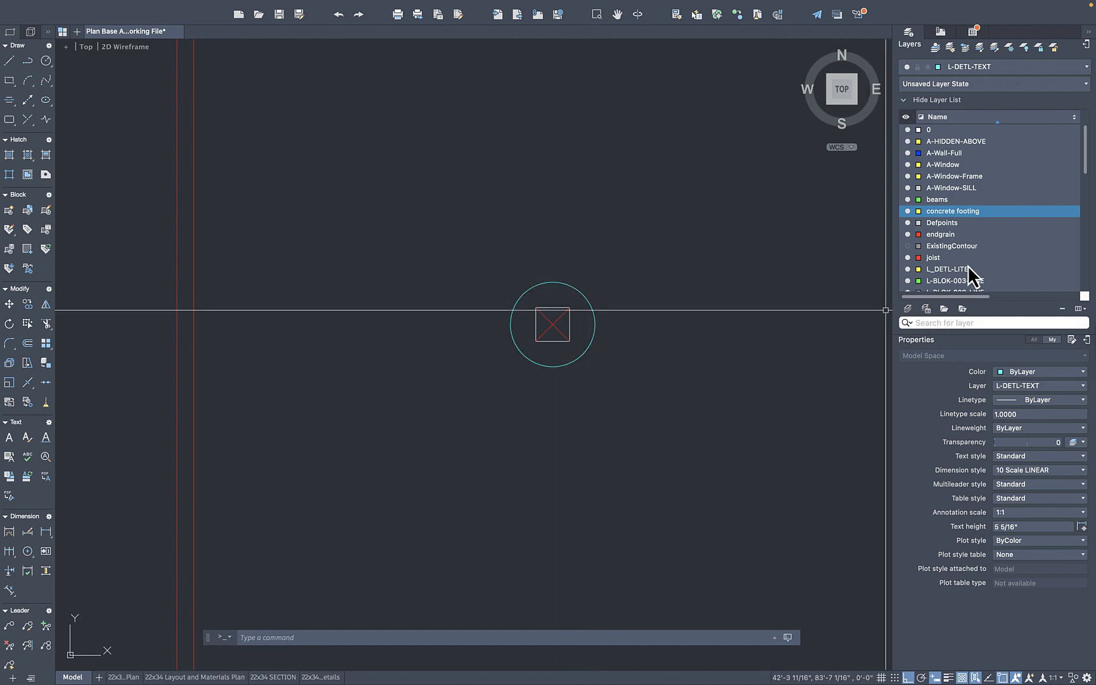
Set the concrete footing layer's linetype to HIDDEN2, keeping the Default lineweight
drag(969, 297, 1048, 295)
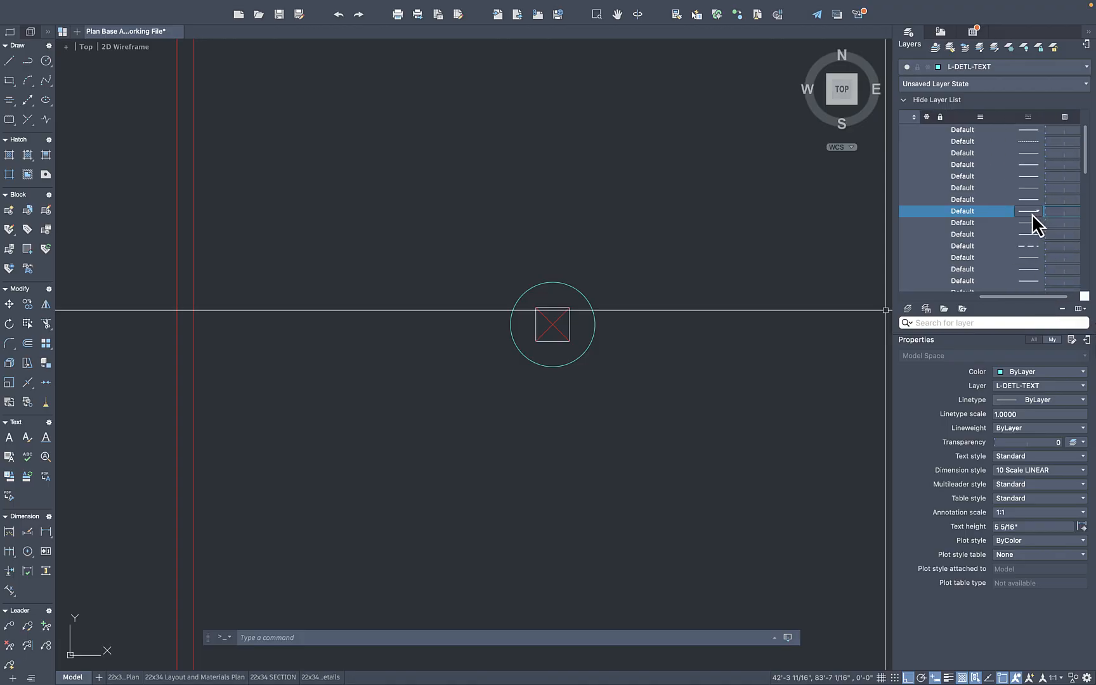
click(965, 213)
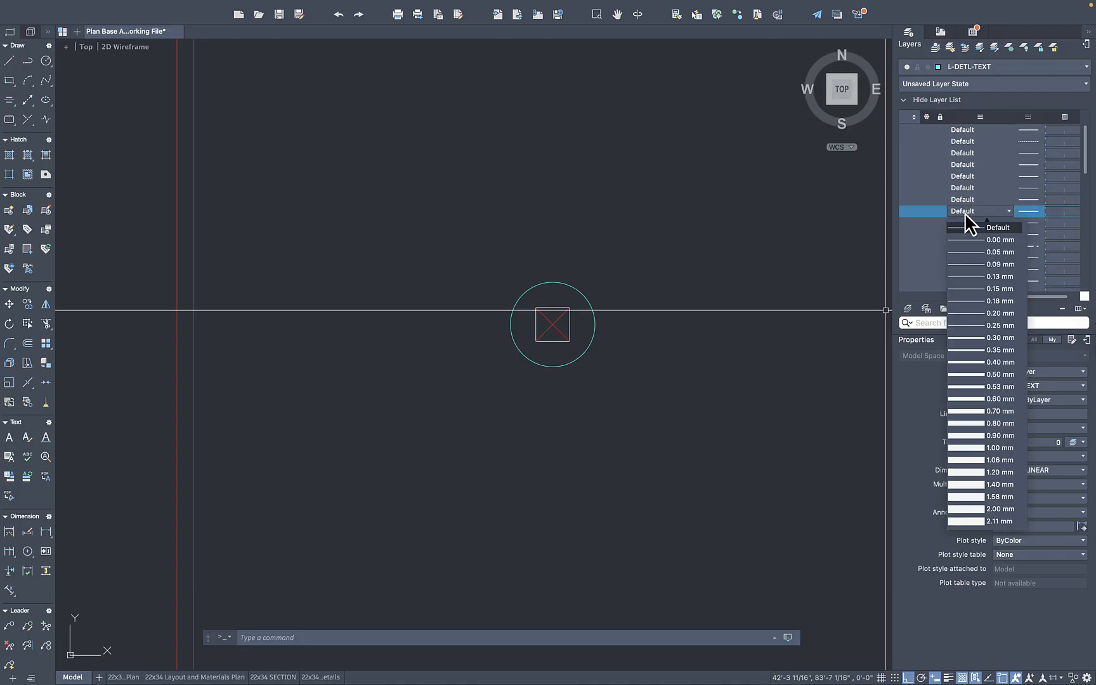
click(967, 213)
click(1036, 210)
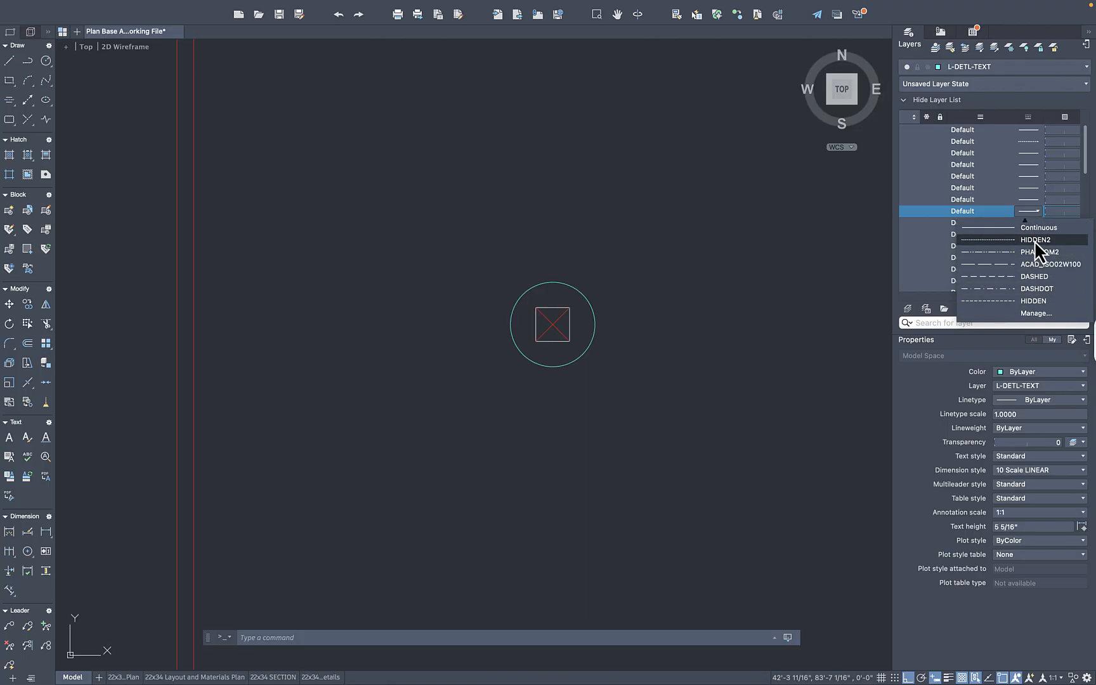
click(1034, 239)
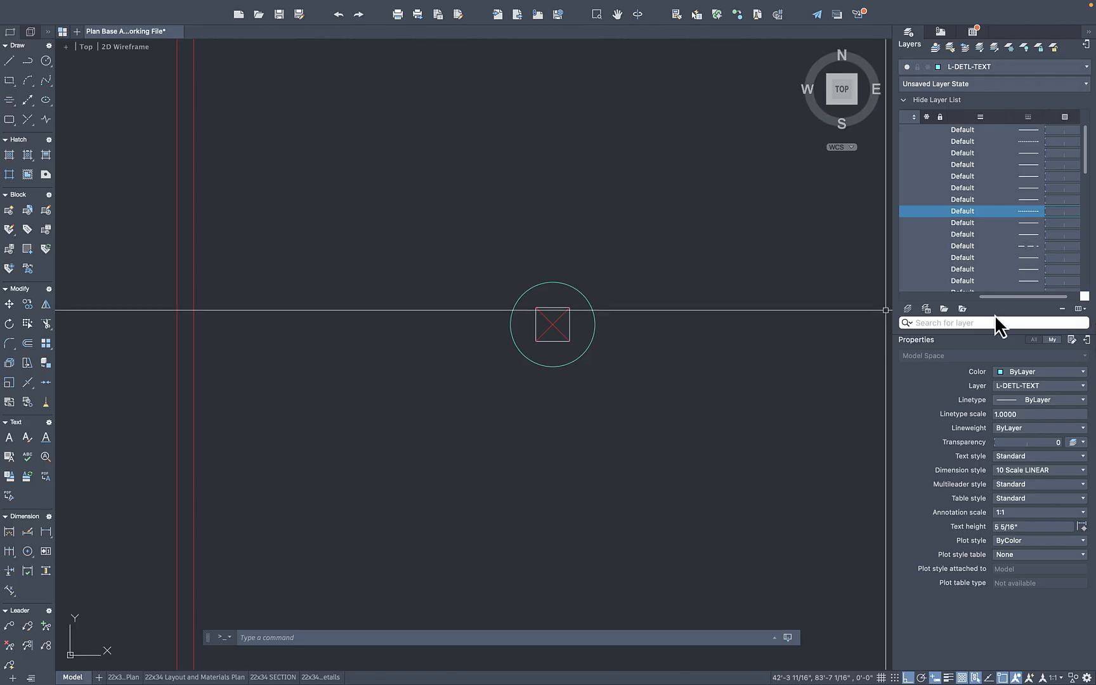
Assign the circle around the post to the concrete footing layer and check its dashed linetype
click(557, 286)
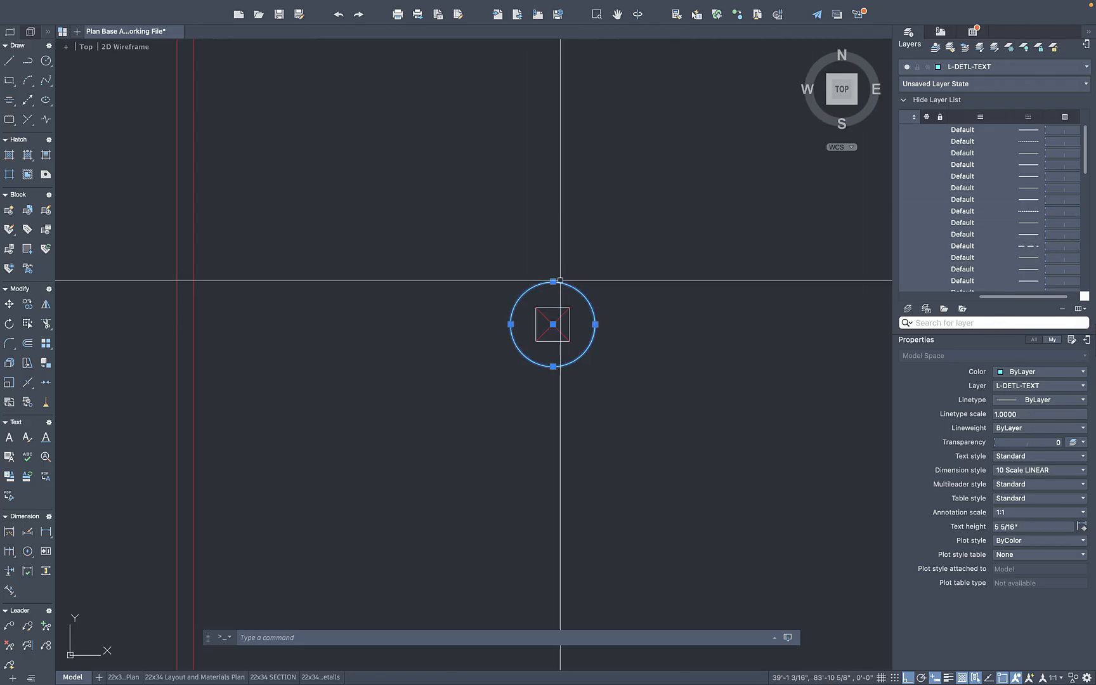
click(1036, 404)
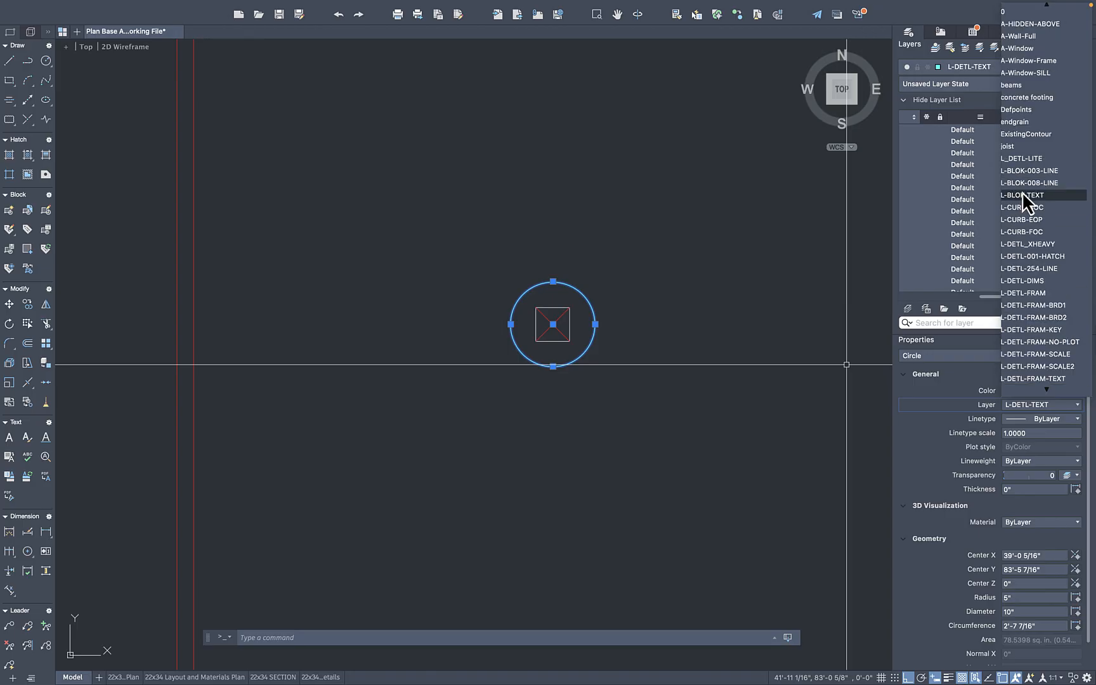
click(1028, 98)
key(Escape)
scroll(568, 292, up, 8)
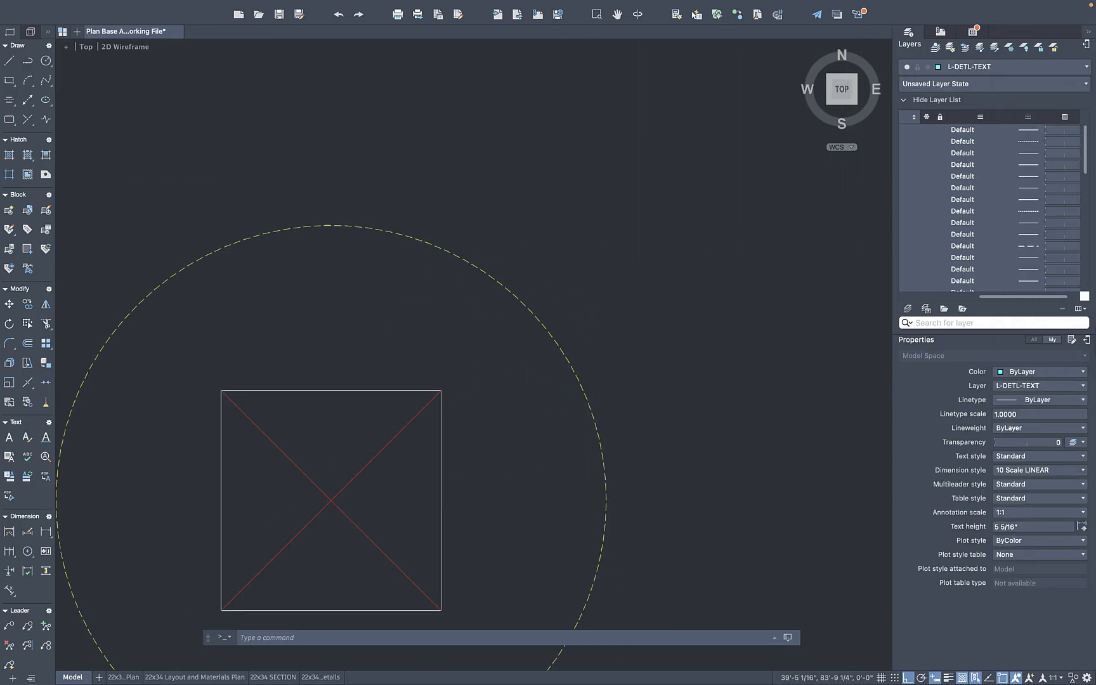
scroll(522, 288, down, 10)
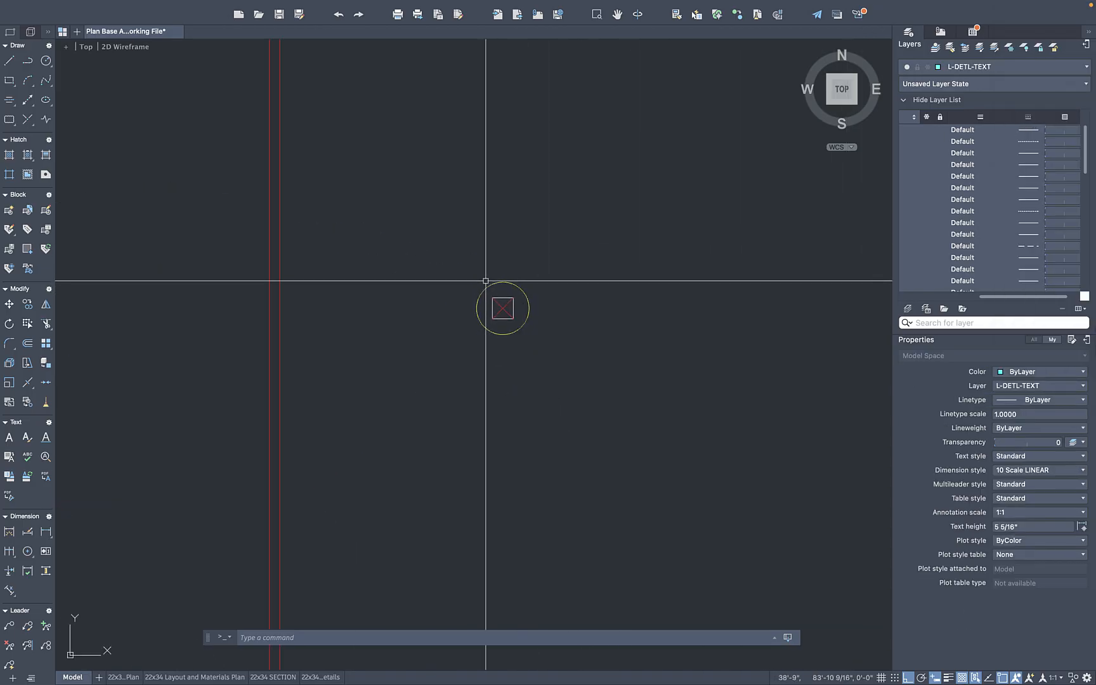
scroll(513, 292, up, 5)
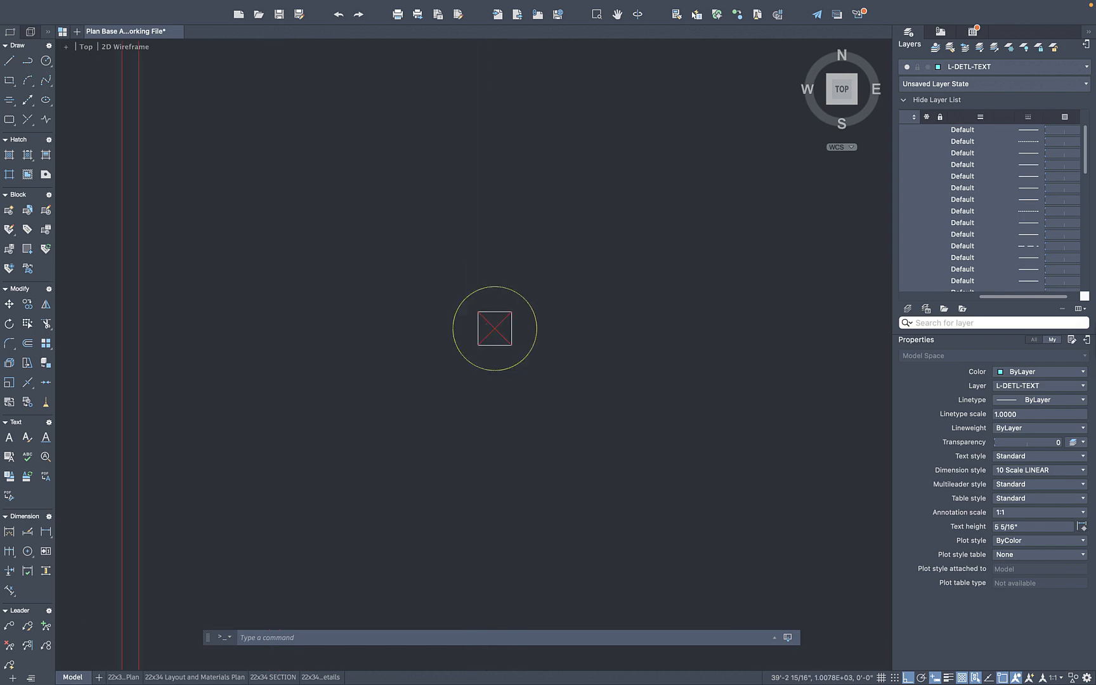
scroll(514, 259, down, 5)
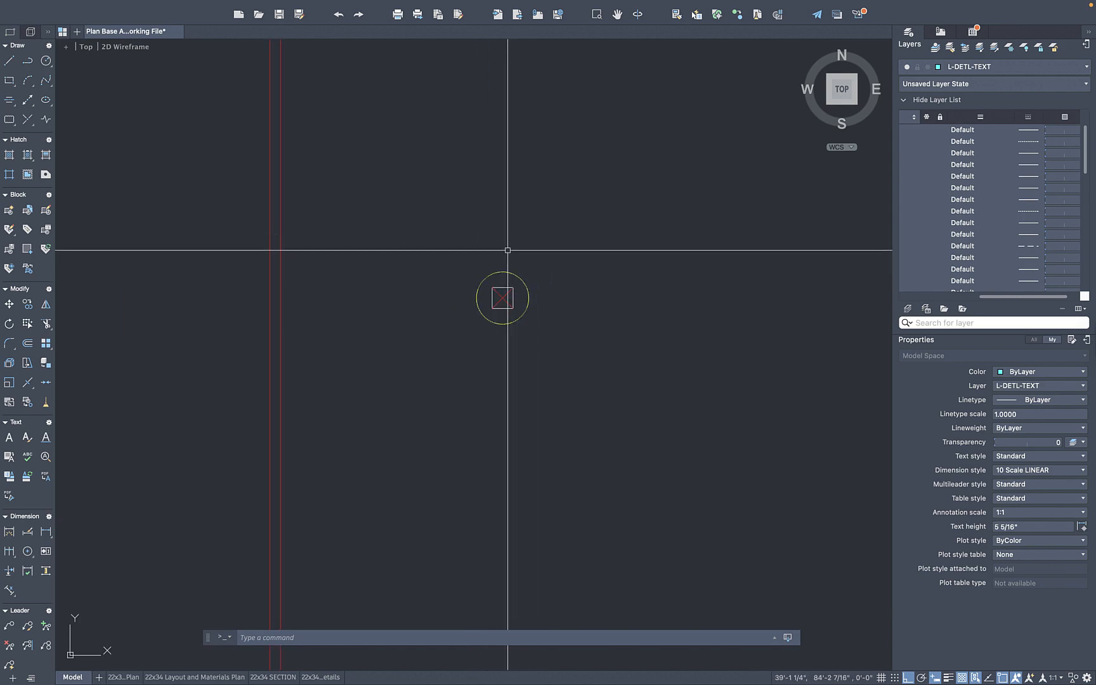
Convert the post square, its diagonals and the footing circle into a block named Post_Plan with the base point at the post's center
drag(521, 246, 445, 355)
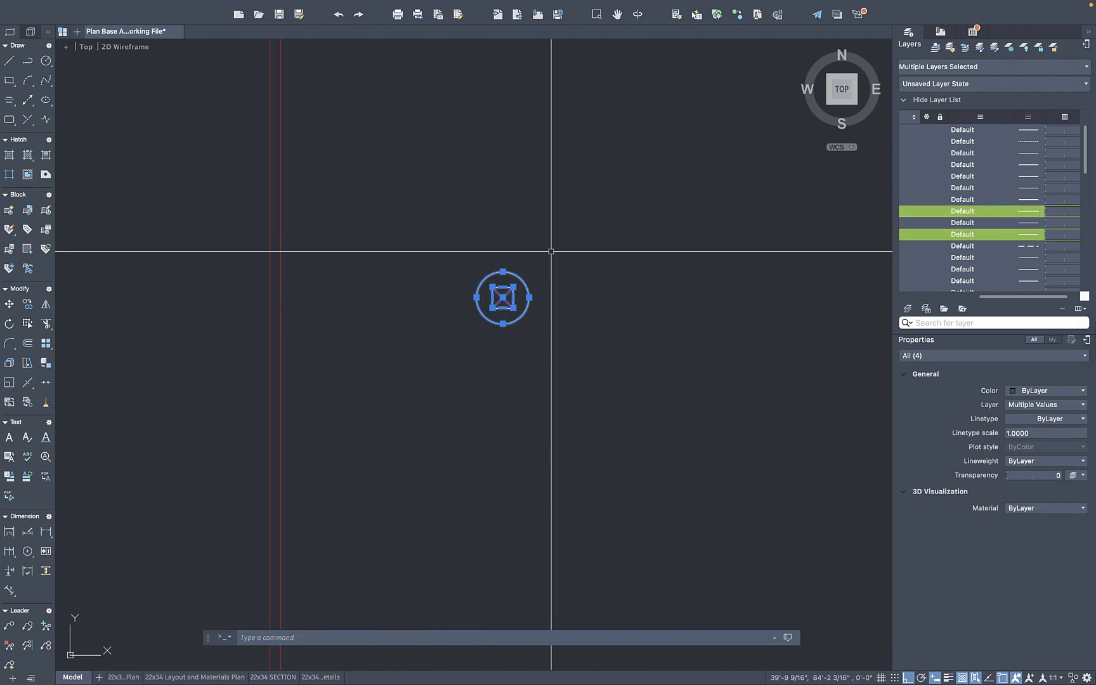
drag(550, 249, 448, 370)
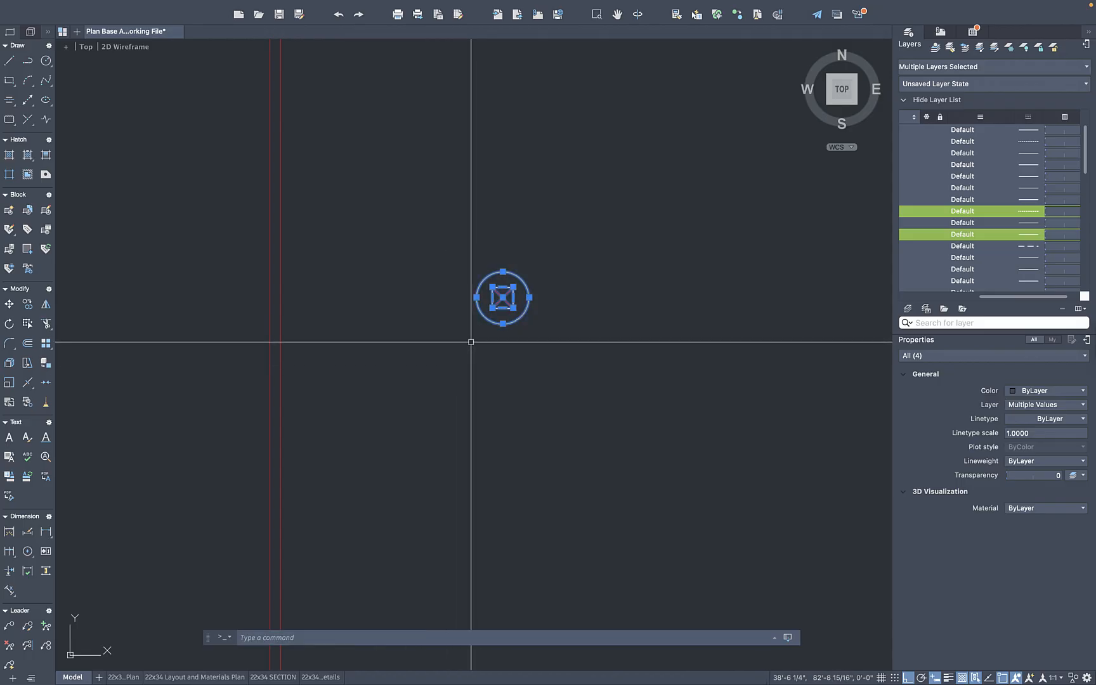
text(lock)
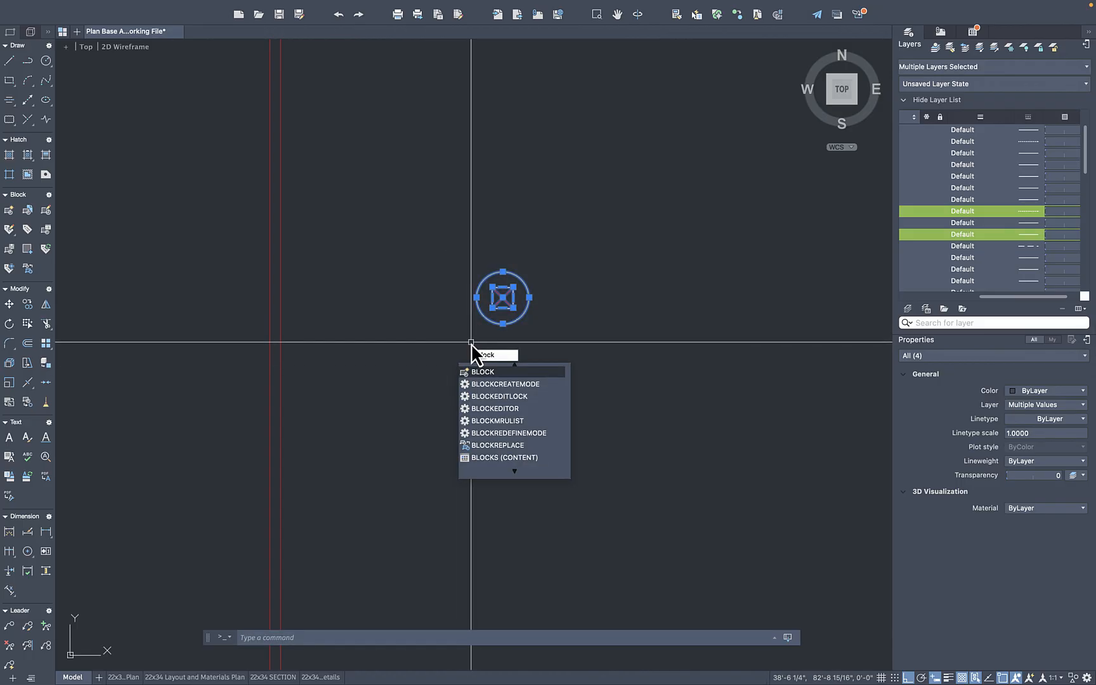
key(Return)
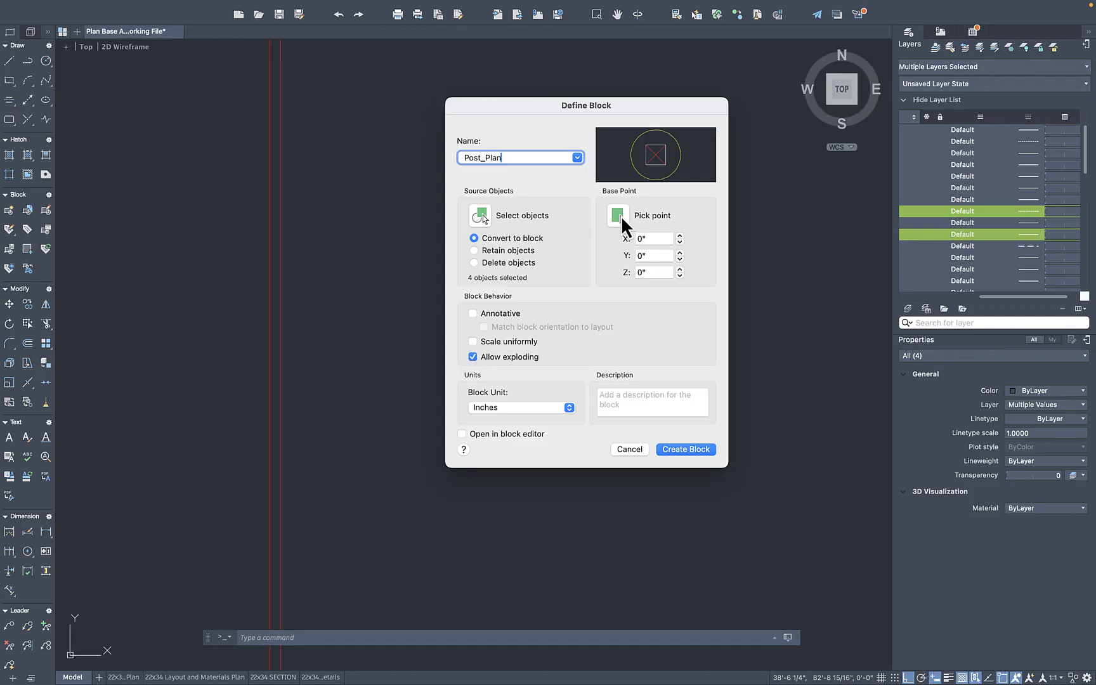
click(620, 216)
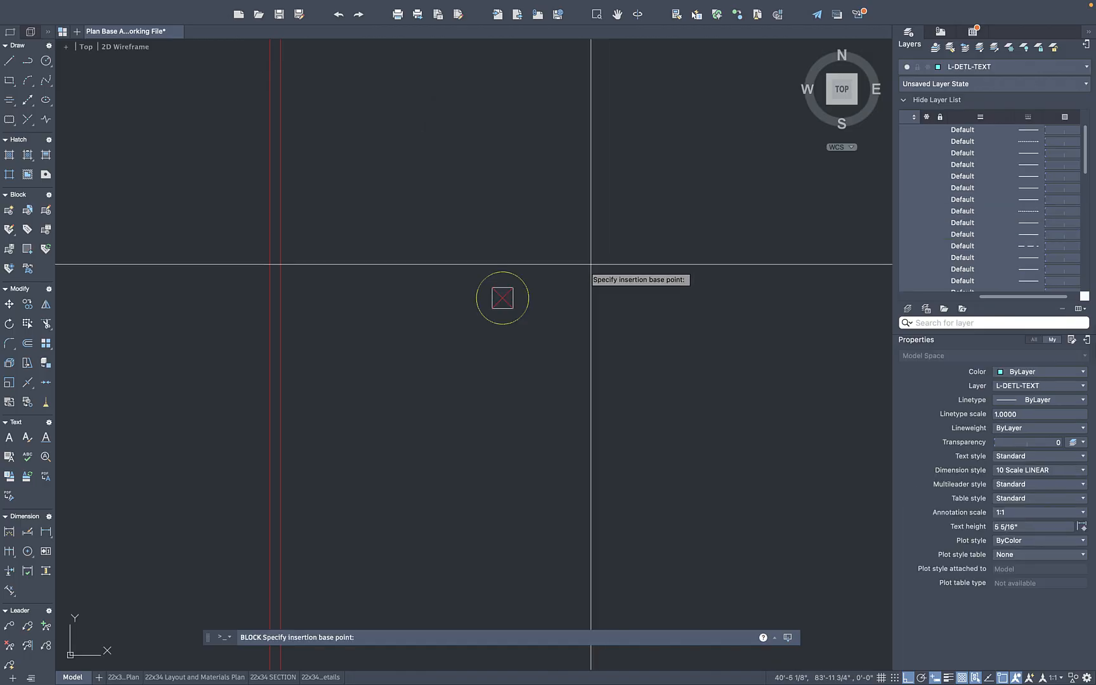
click(502, 297)
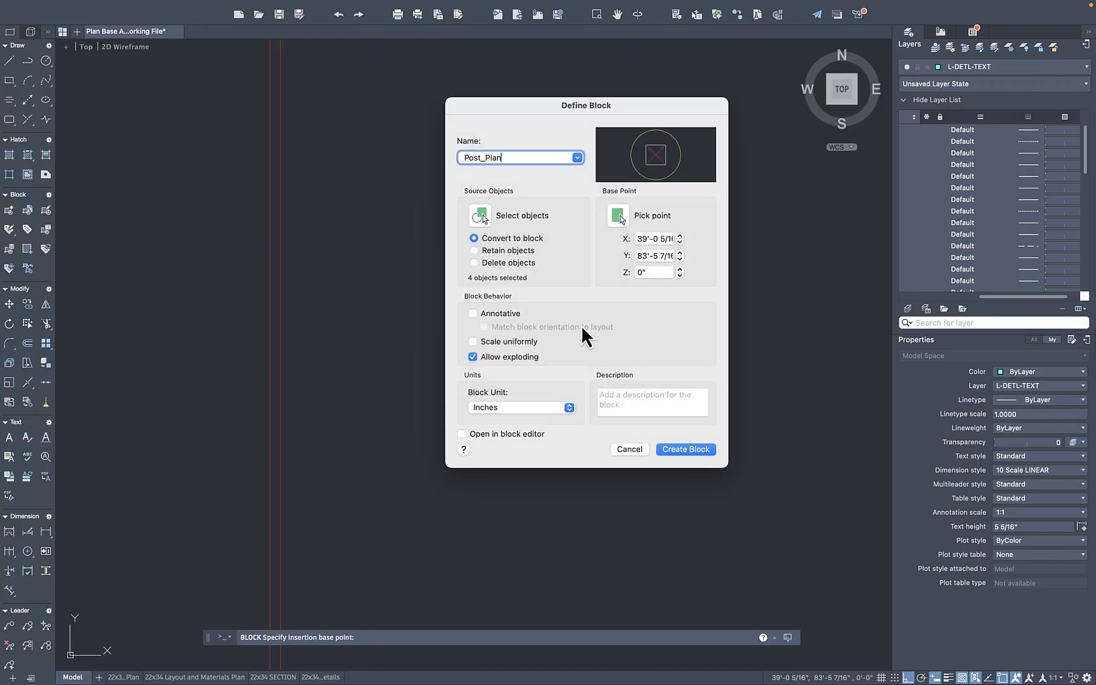
click(682, 452)
click(513, 273)
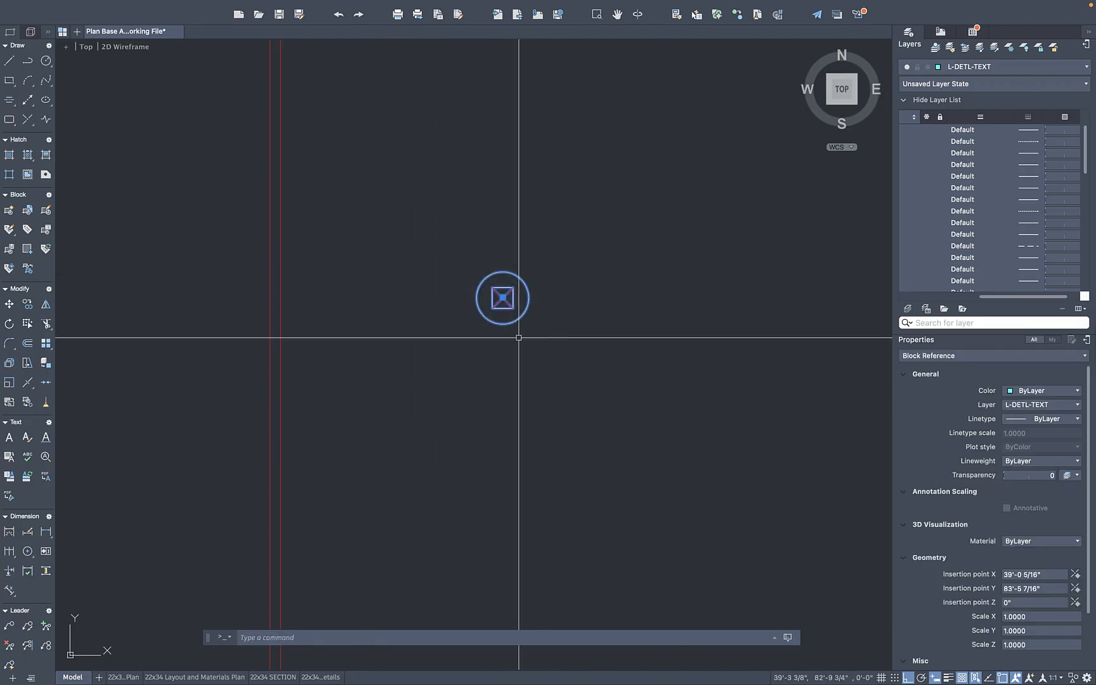
scroll(499, 298, up, 5)
scroll(503, 300, down, 6)
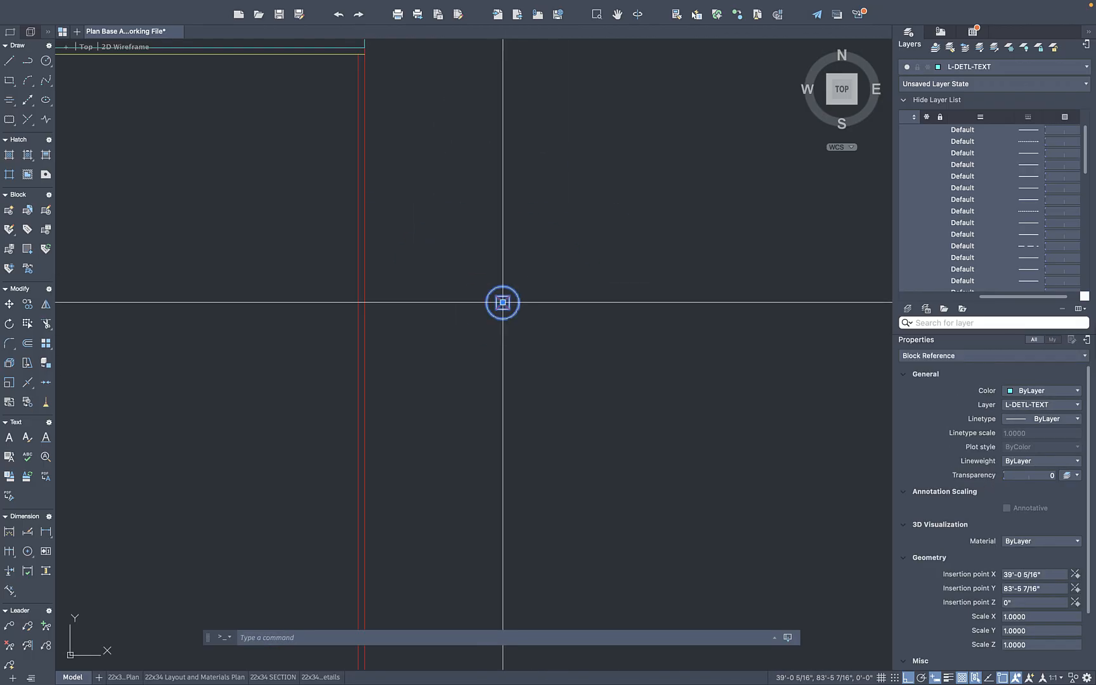
key(Escape)
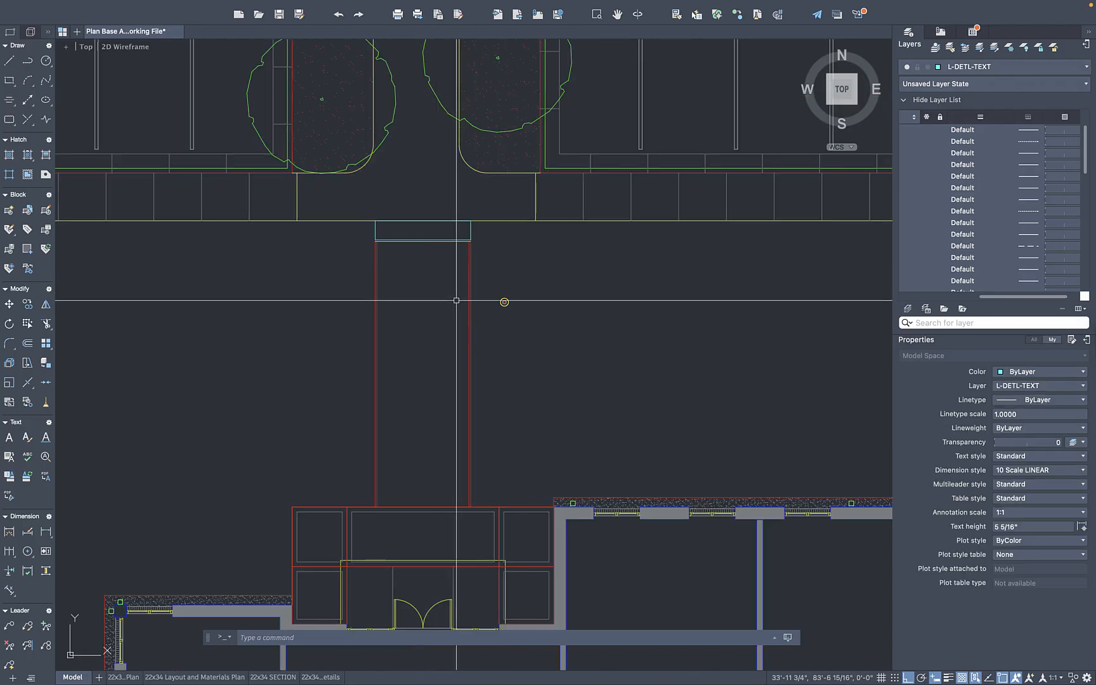
Measure the walkway's length along its left edge, from the ledger area down to the entry landing
scroll(482, 273, up, 3)
scroll(494, 249, down, 5)
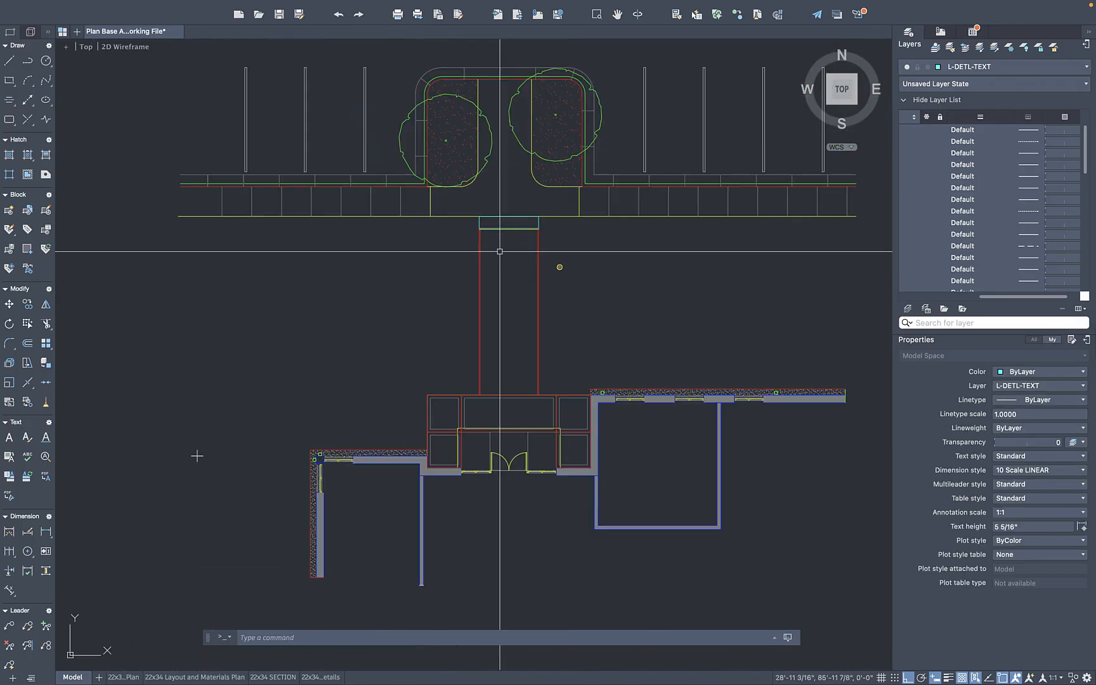
scroll(531, 241, up, 3)
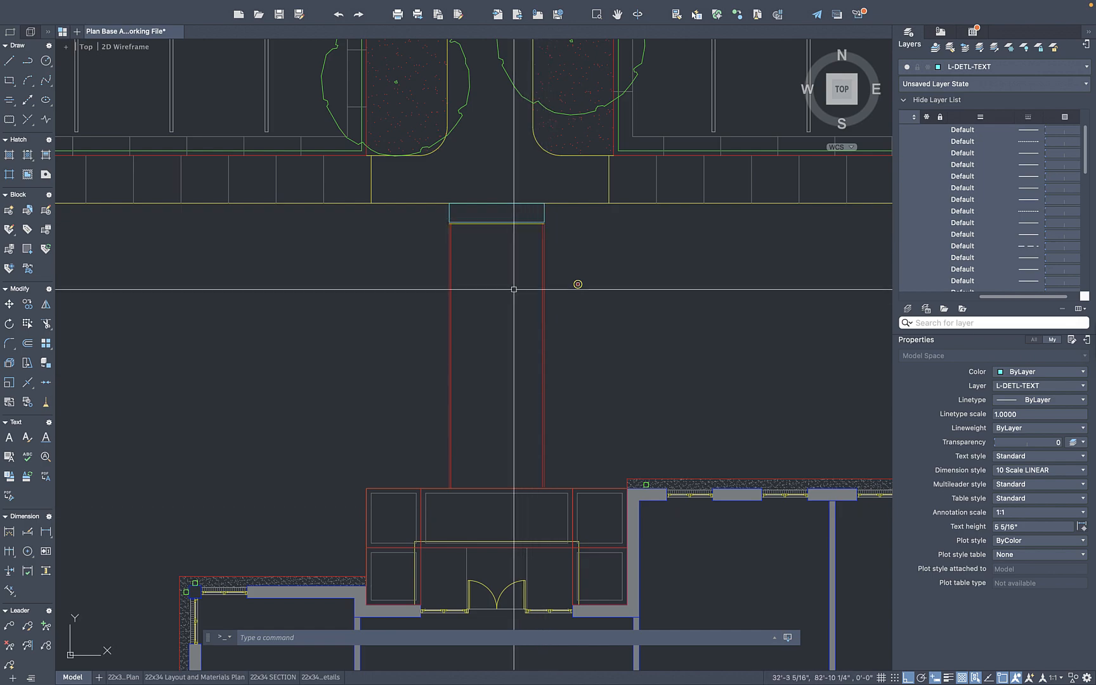
text(dist)
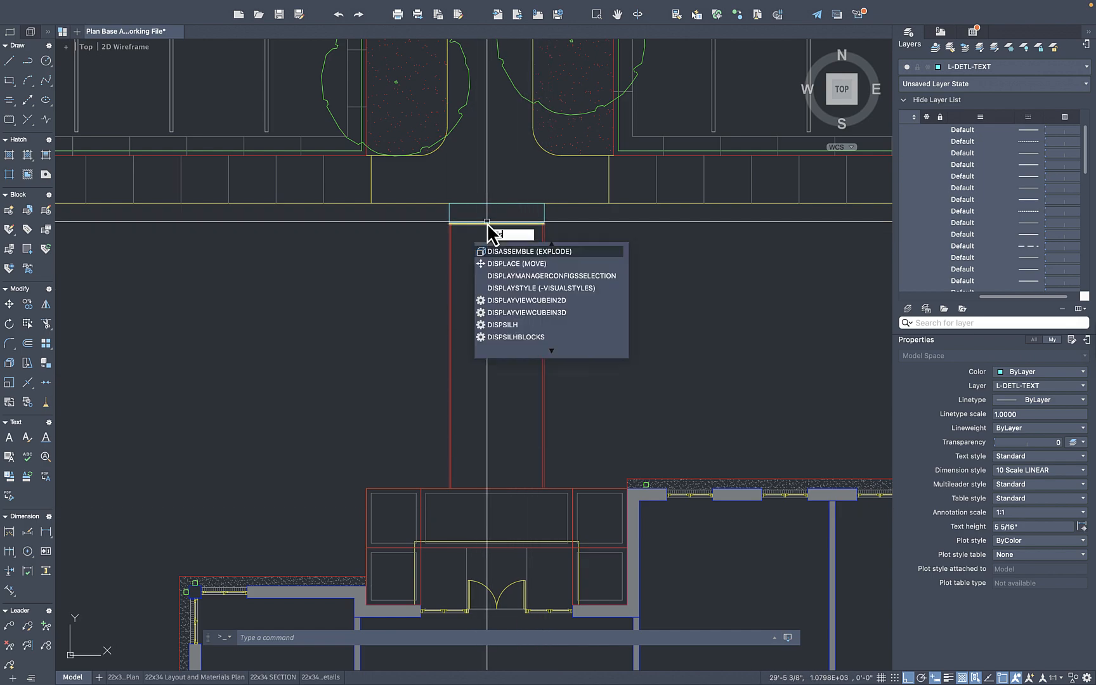
key(Return)
scroll(437, 203, up, 6)
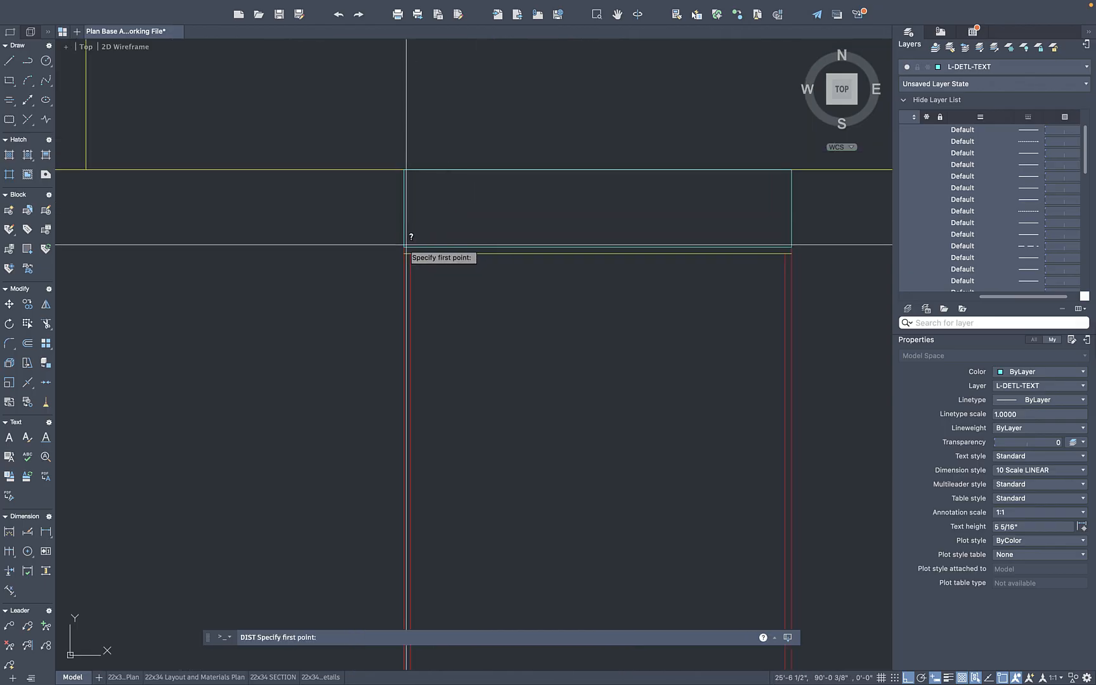
click(410, 242)
scroll(416, 265, down, 6)
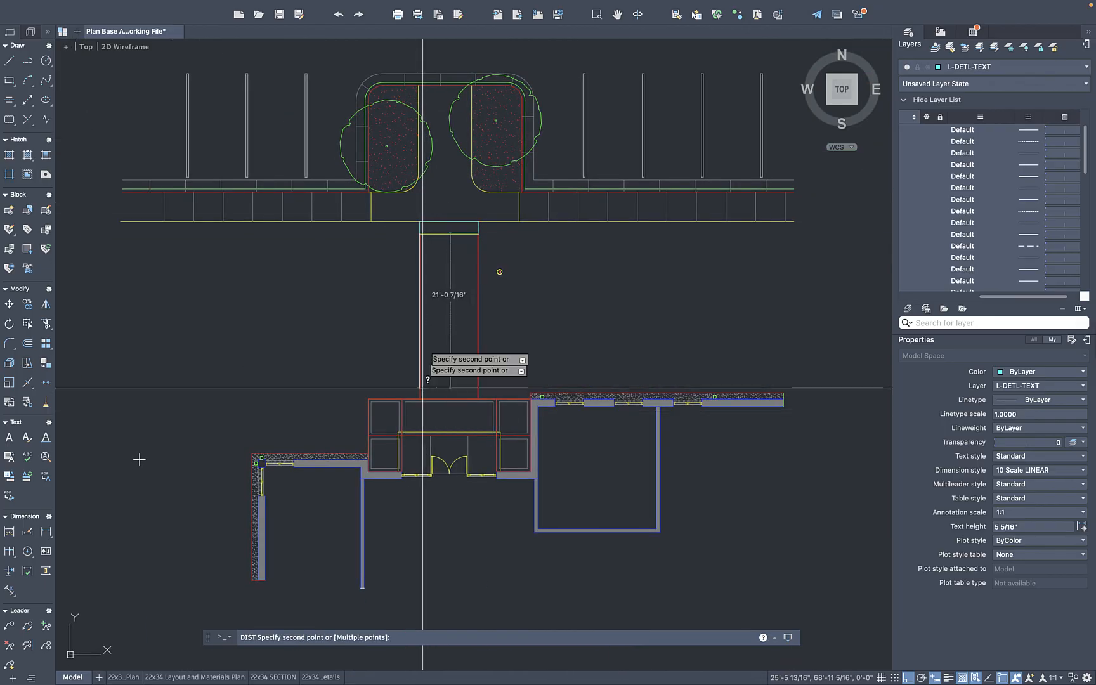
click(421, 392)
click(404, 221)
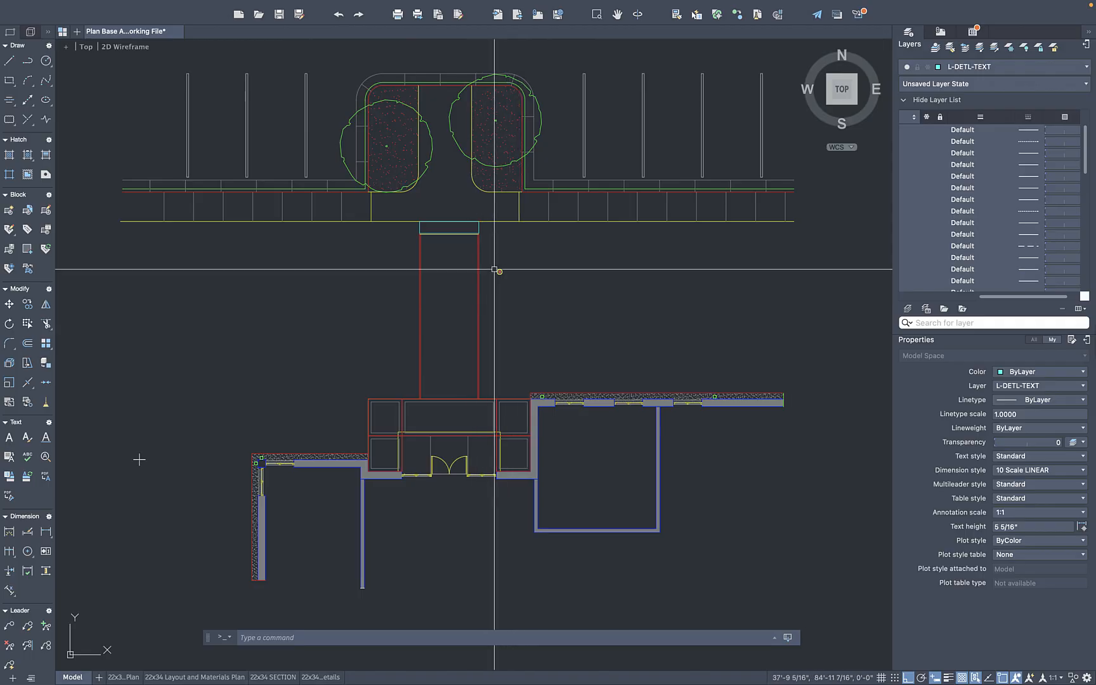
Draw a temporary vertical line beside the walkway from the sidewalk edge to the landing edge, check its length and erase it
text(l)
key(Return)
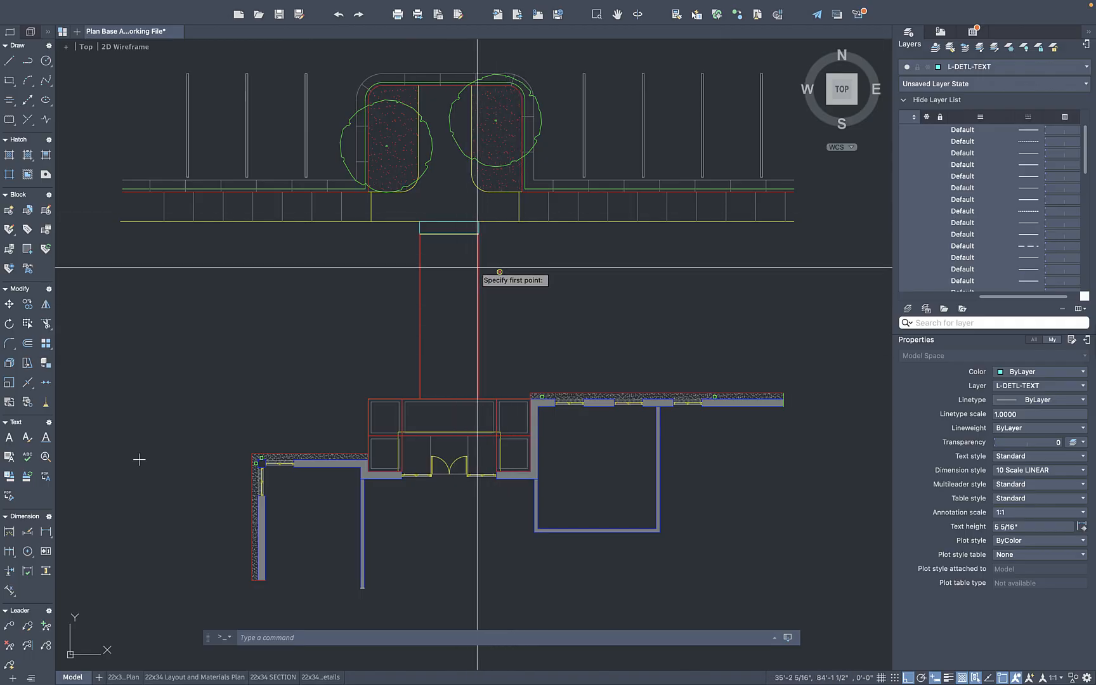
click(487, 221)
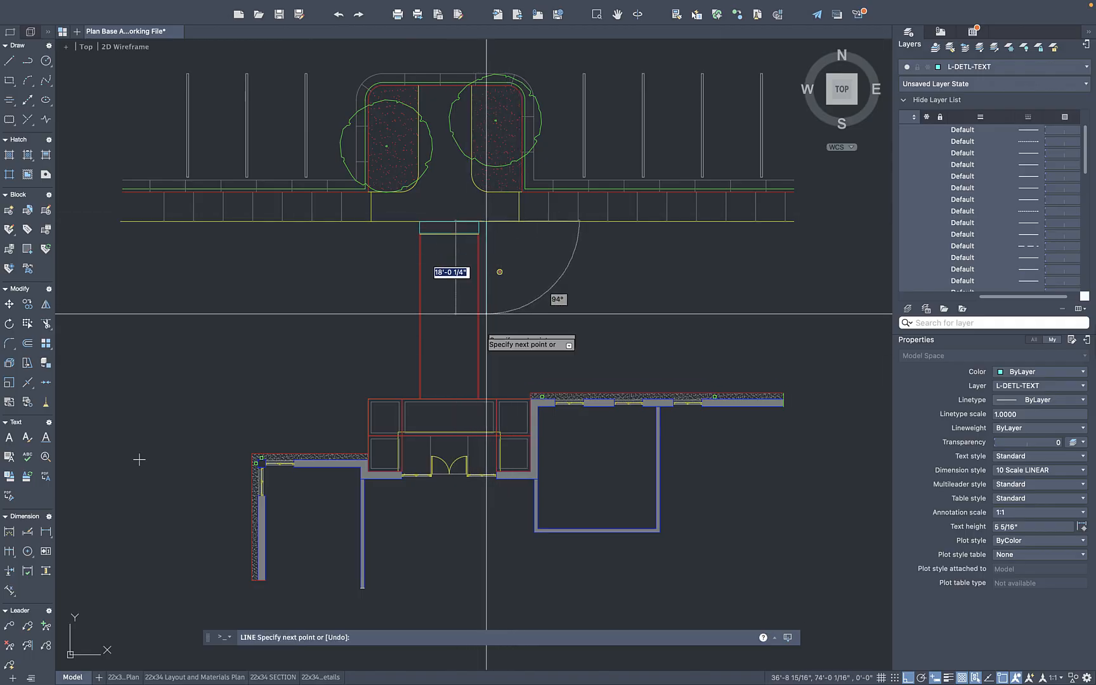
click(487, 399)
key(Return)
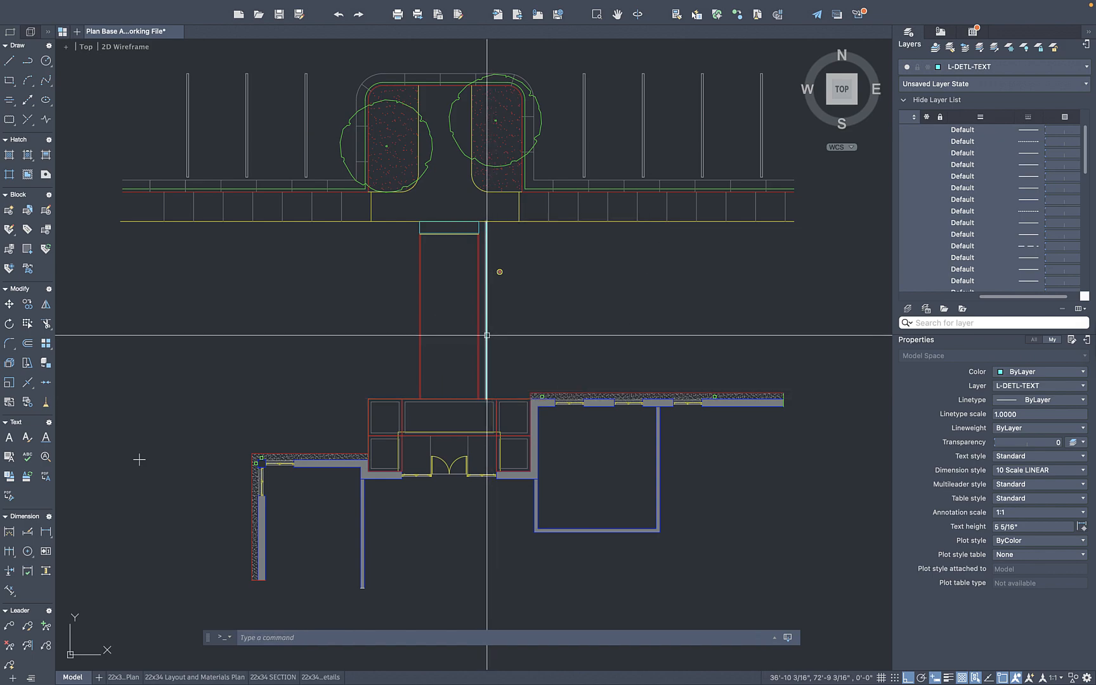
click(487, 335)
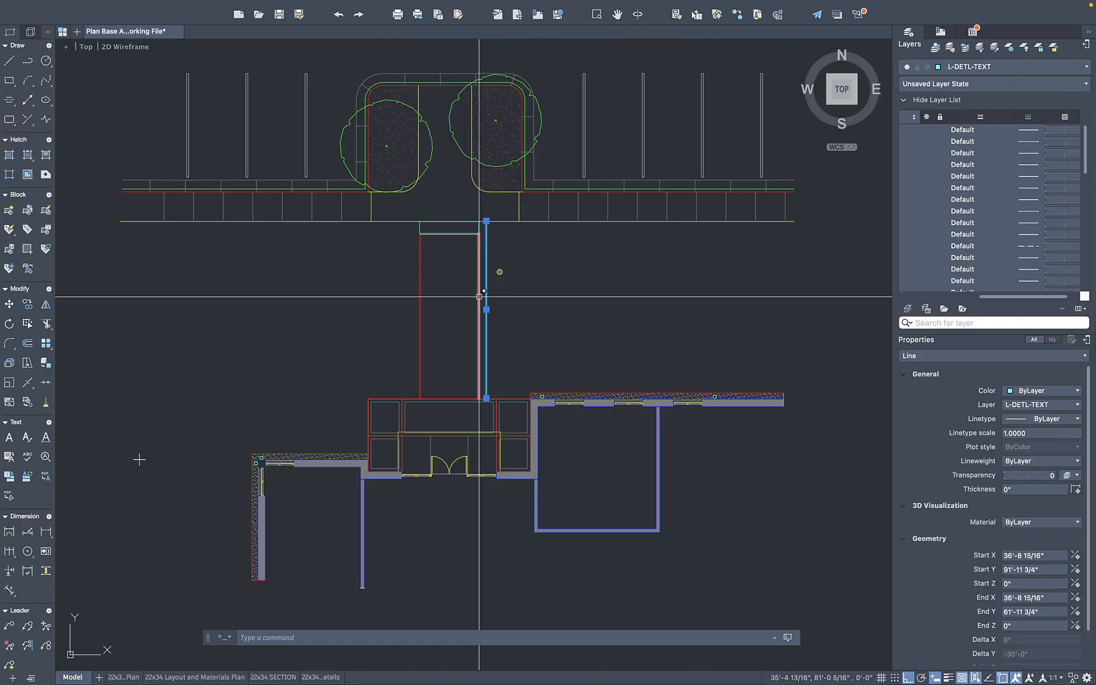
click(487, 271)
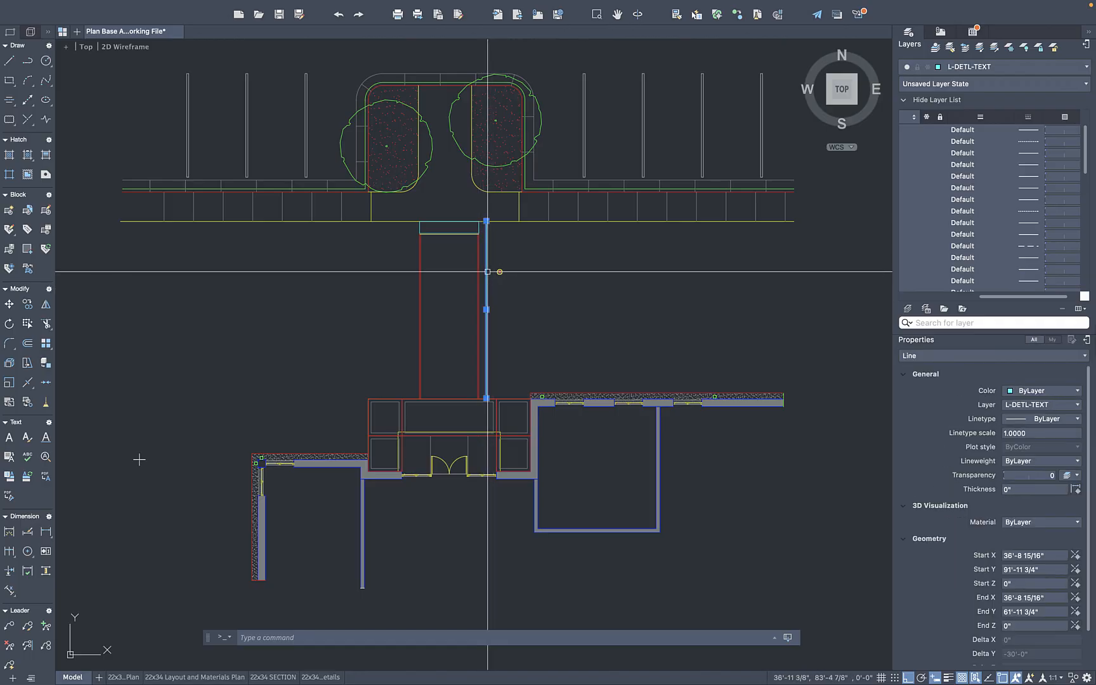
text(e)
key(space)
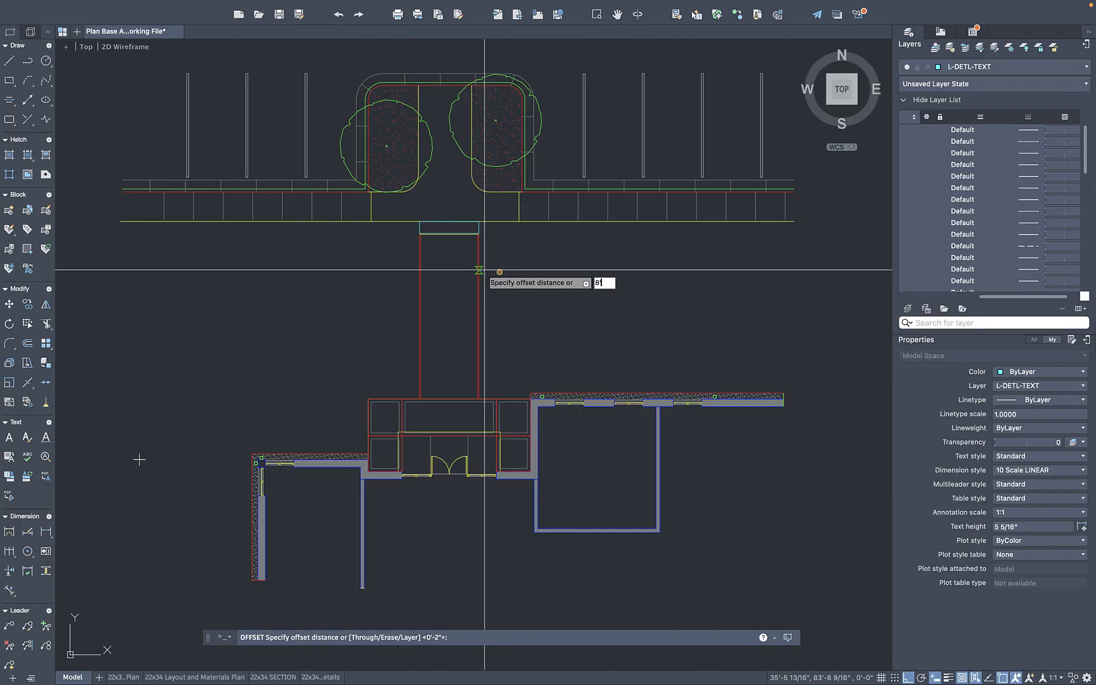
Offset the sidewalk edge above the walkway 8'-0" toward the building
key(Return)
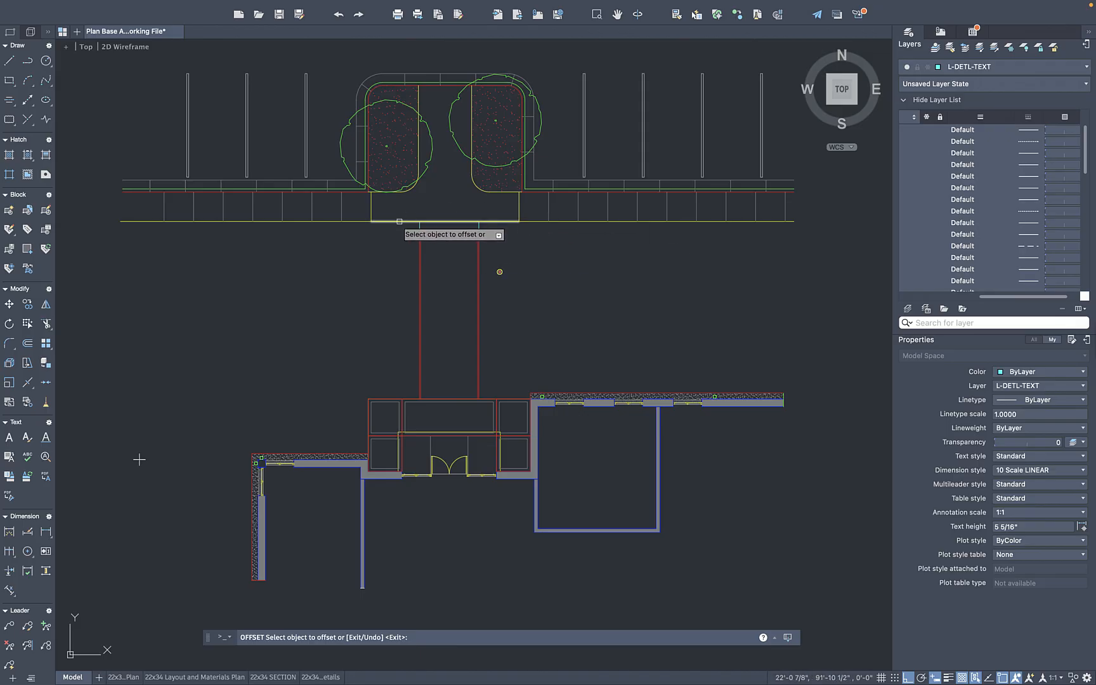
click(392, 221)
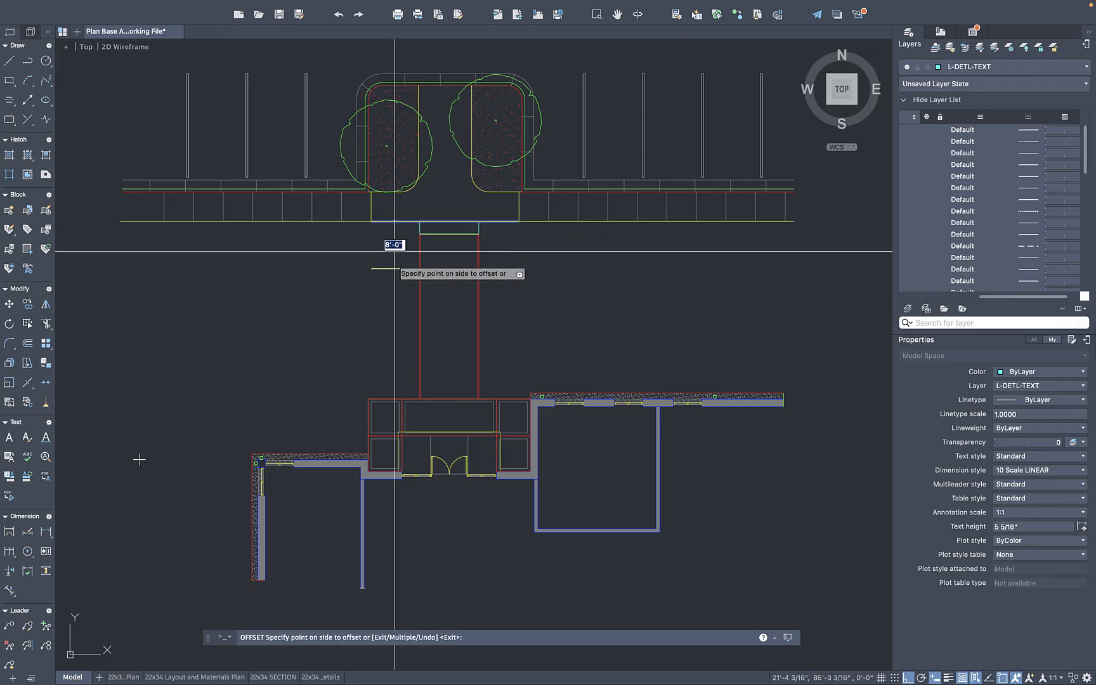
click(396, 266)
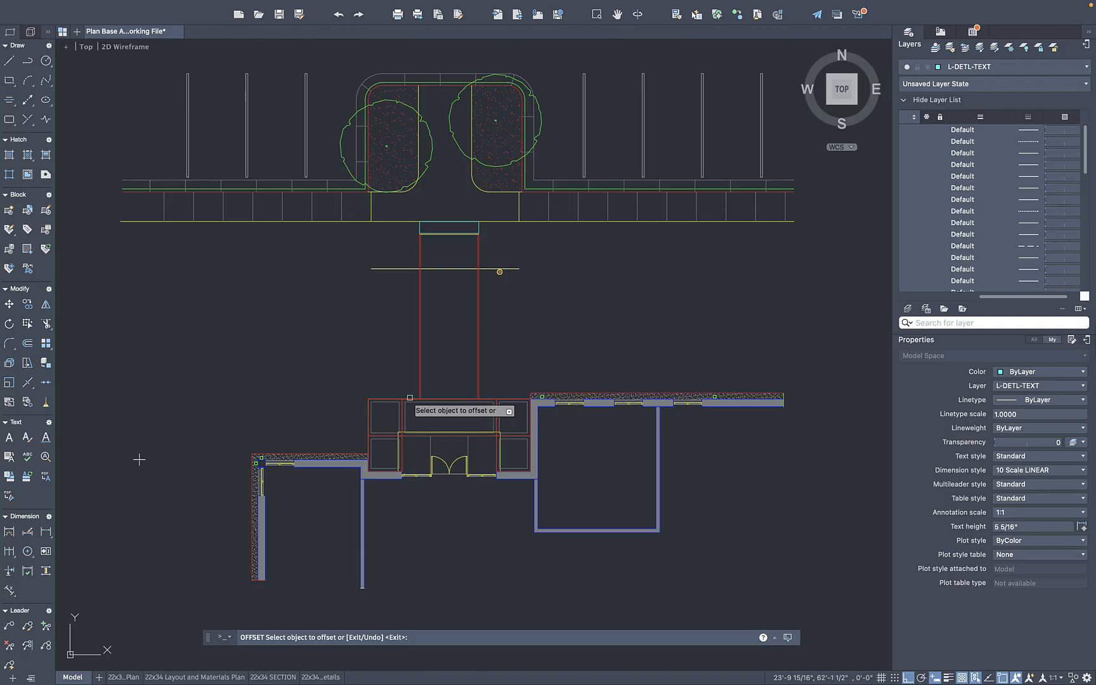
key(Escape)
Draw a horizontal line along the landing's upper edge, from the building wall corner to the landing's far left corner
text(l)
key(space)
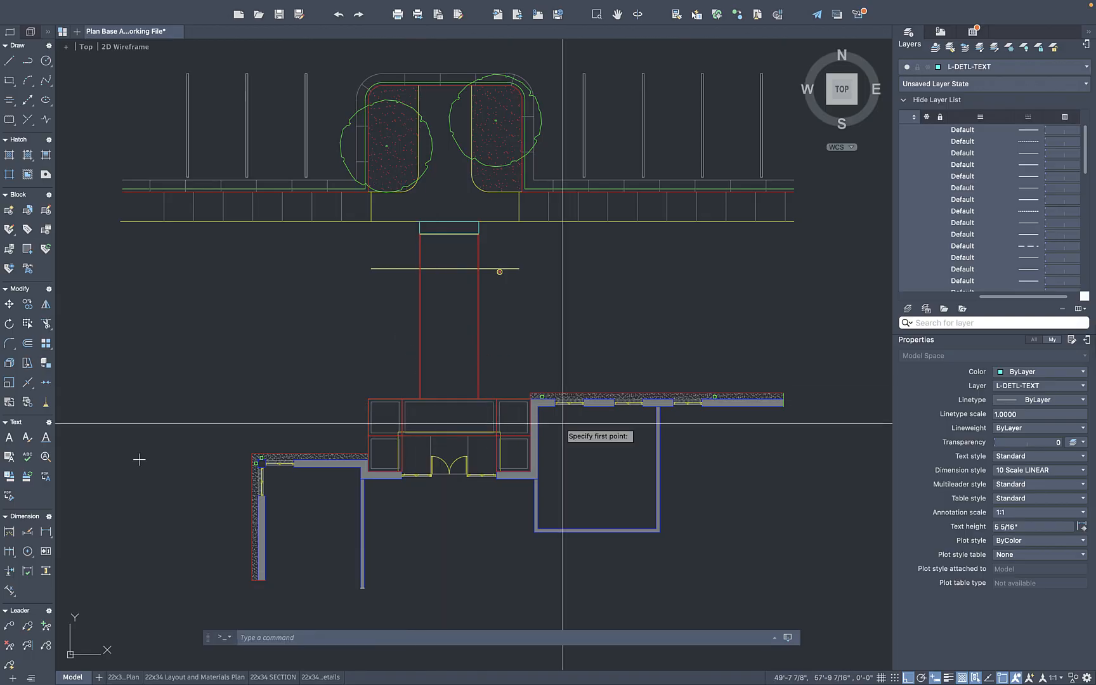
click(530, 395)
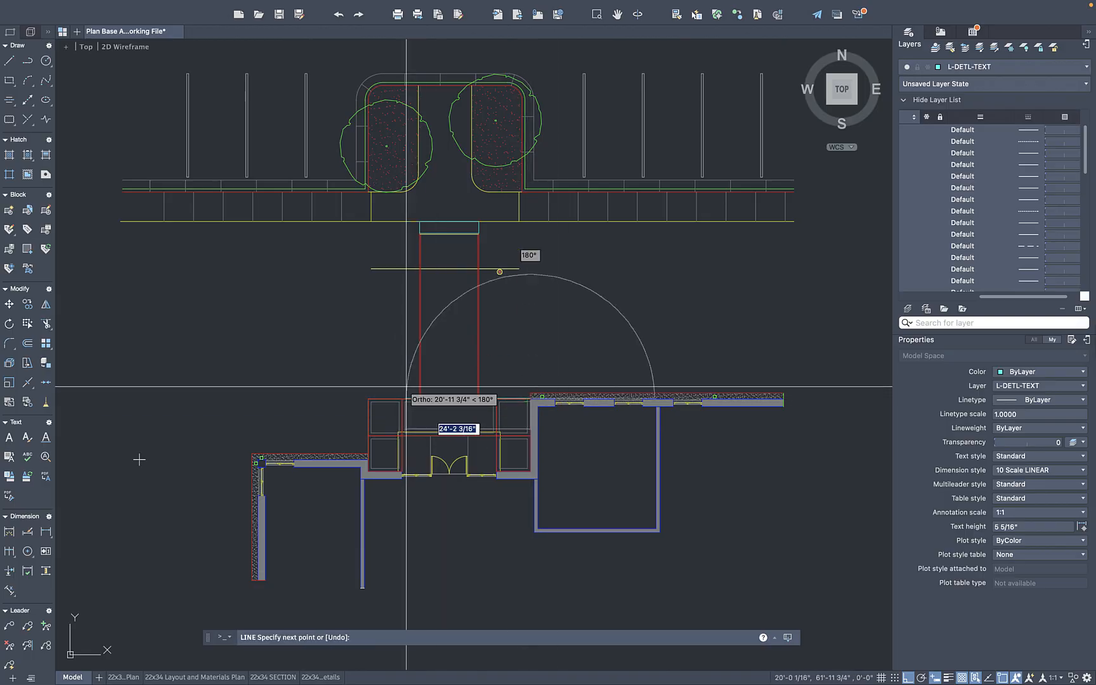
click(366, 393)
key(space)
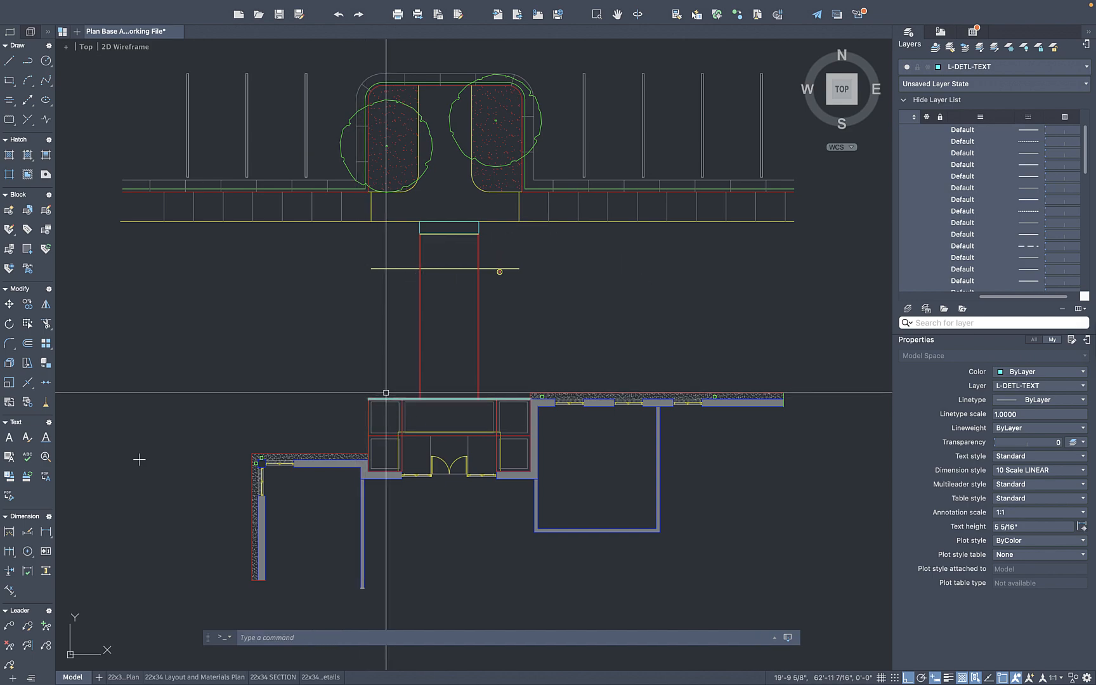
Offset the line on the landing's upper edge 8'-0" up across the walkway
text(o)
key(space)
text(8)
key(space)
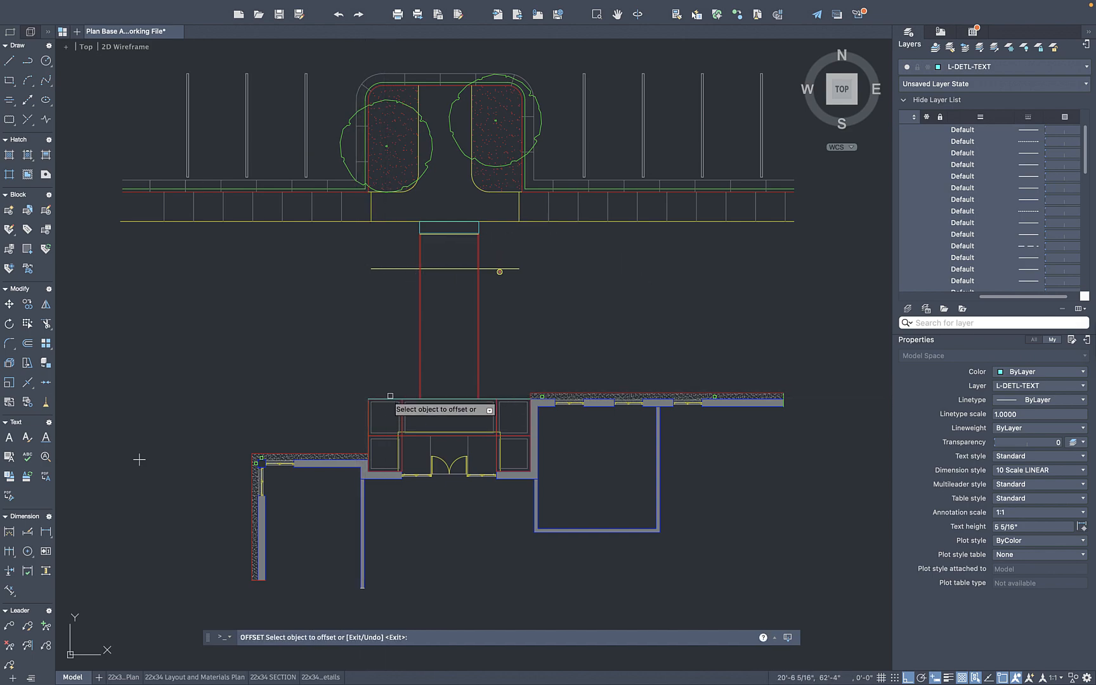
click(406, 395)
click(406, 321)
key(space)
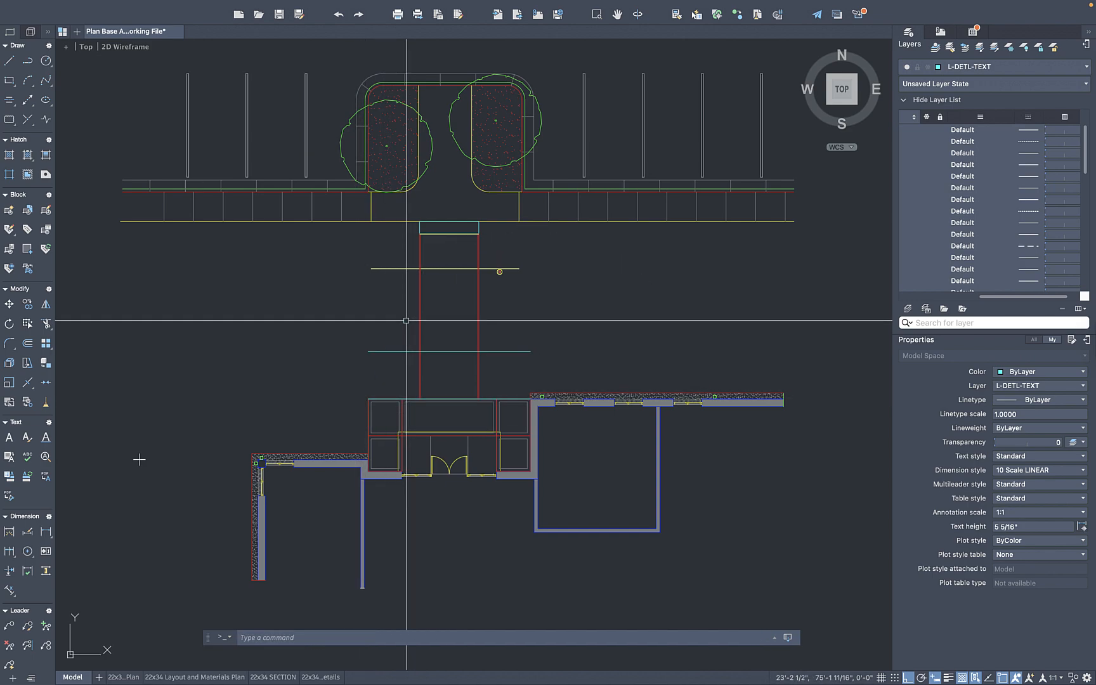
Measure the vertical distance between the two 8'-0" offset lines crossing the walkway
text(dist)
key(space)
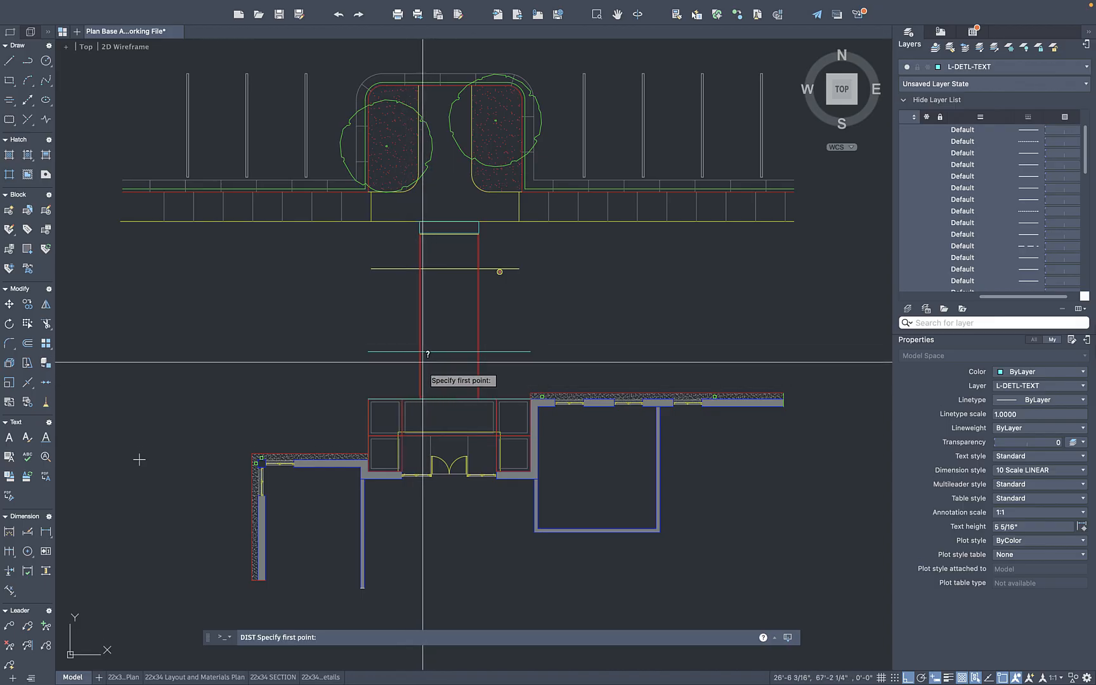
scroll(427, 389, up, 6)
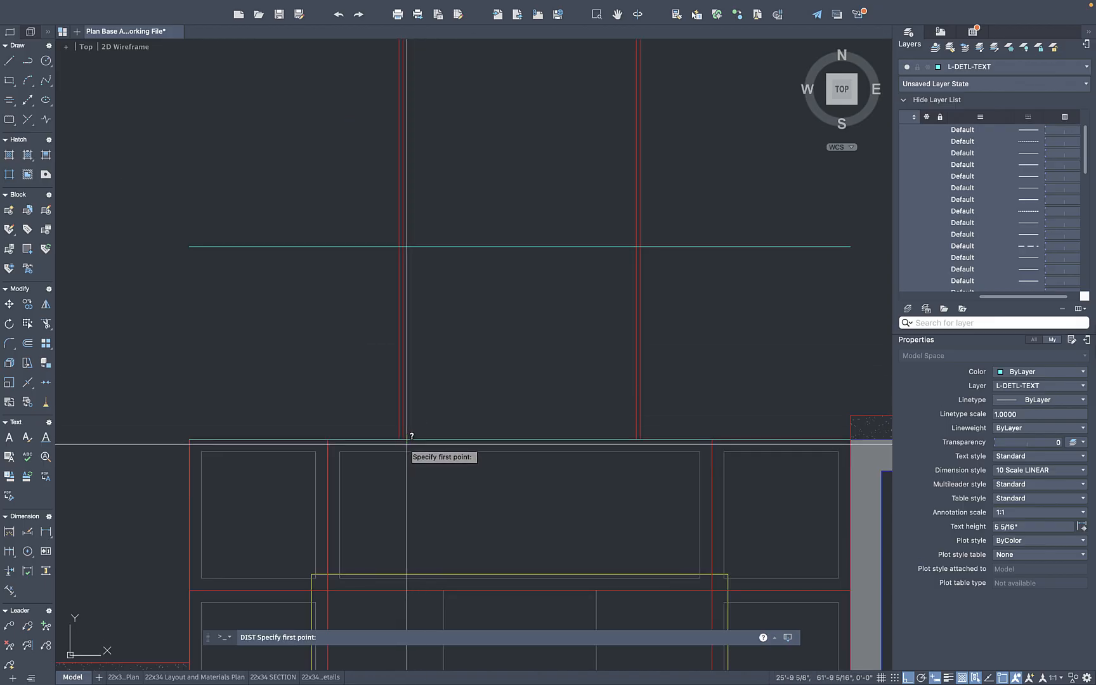
scroll(404, 250, down, 6)
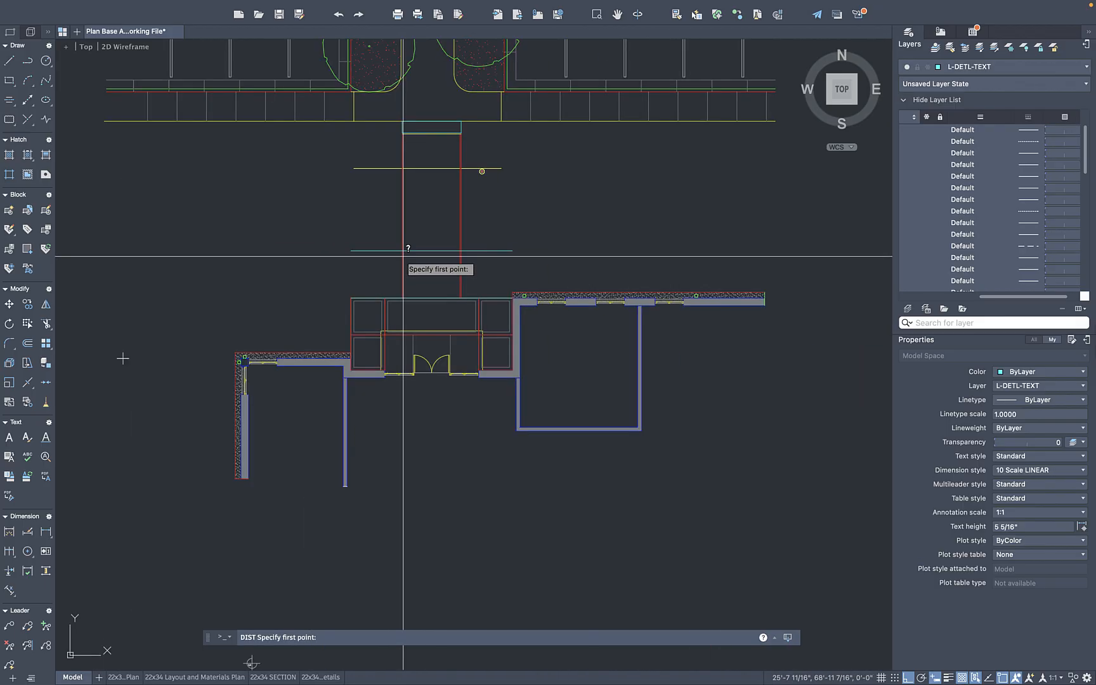
click(387, 252)
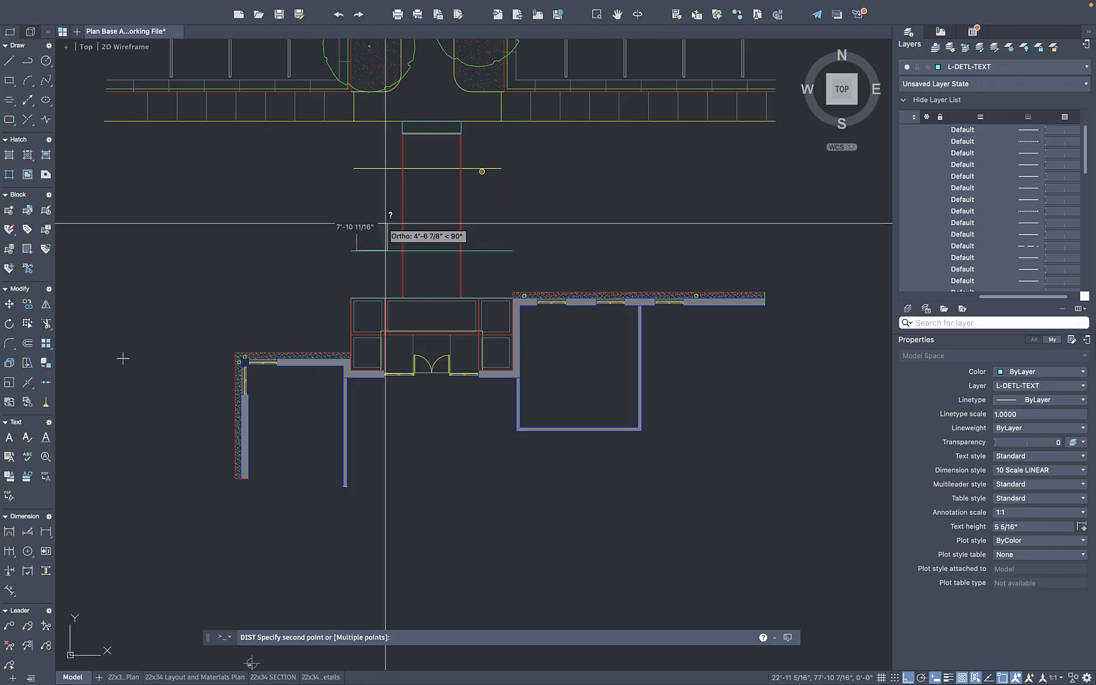
click(387, 168)
key(Return)
click(385, 168)
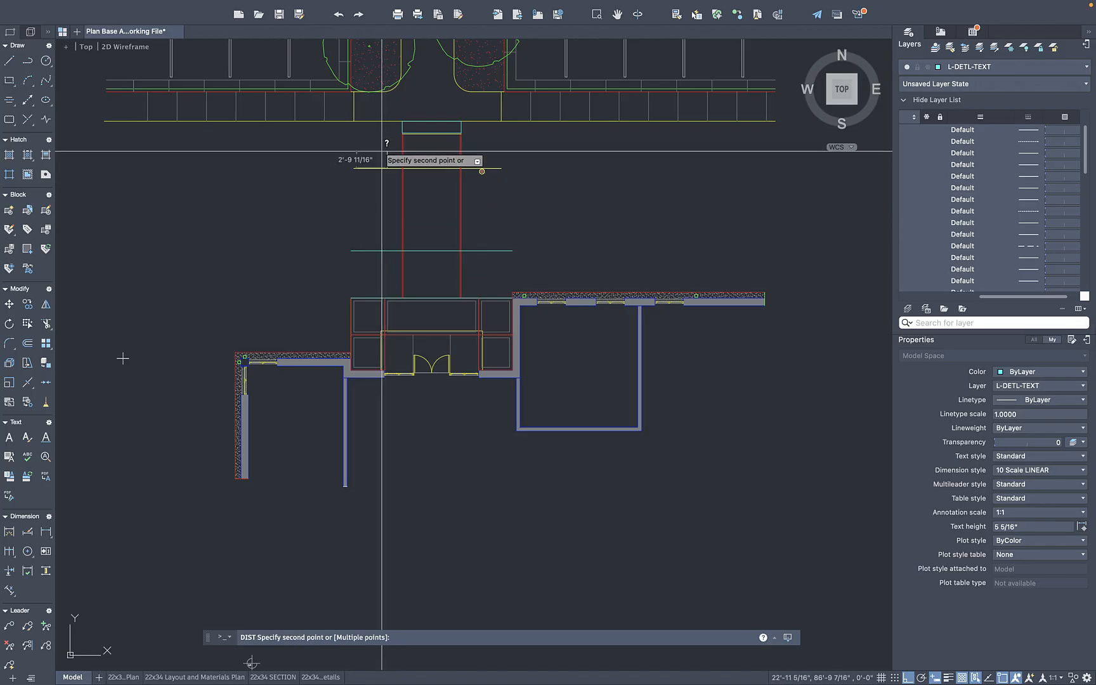
key(Escape)
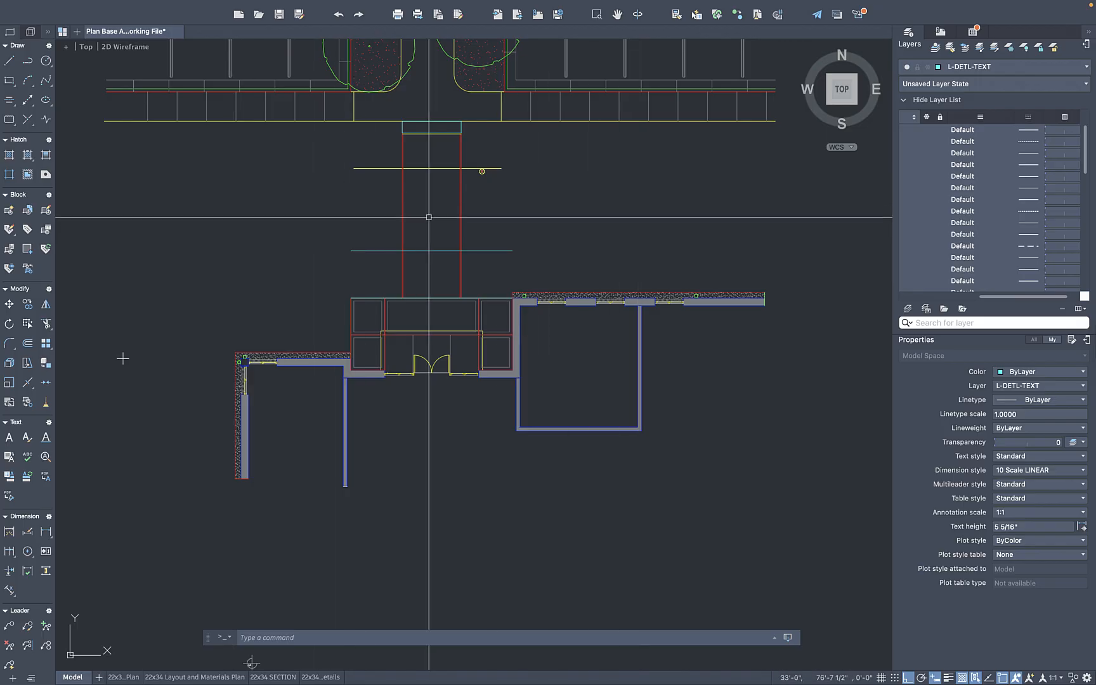
Move the Post_Plan block from the post's right-side midpoint to where the upper offset line meets the walkway's outer right edge
scroll(444, 170, up, 3)
scroll(539, 175, up, 2)
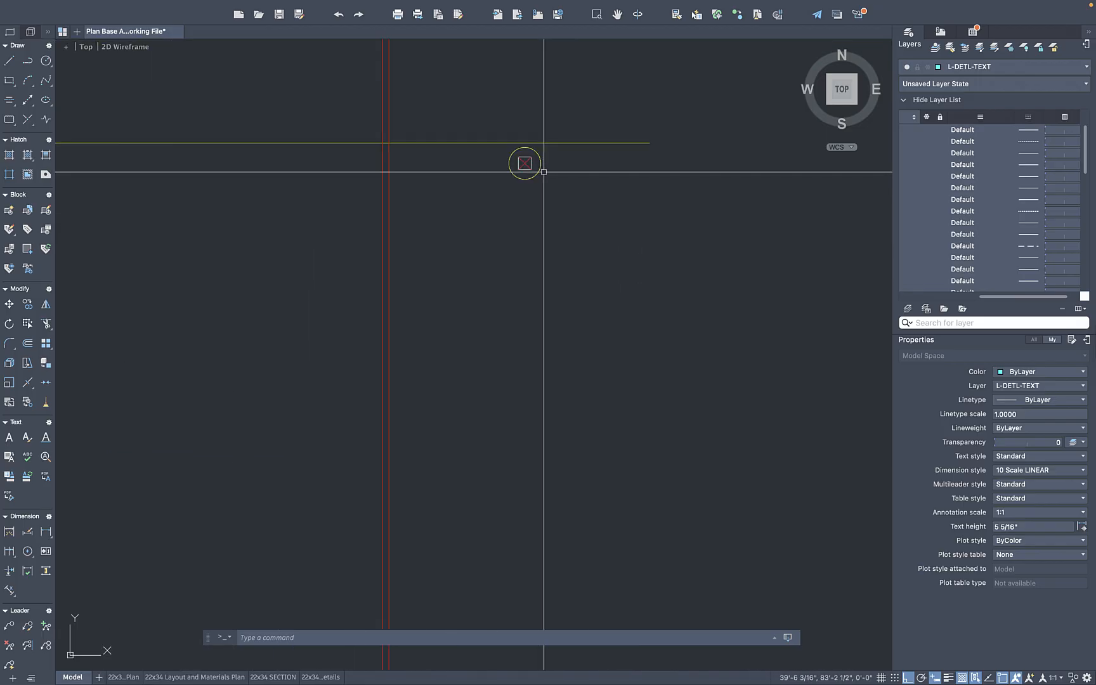
click(558, 163)
click(503, 195)
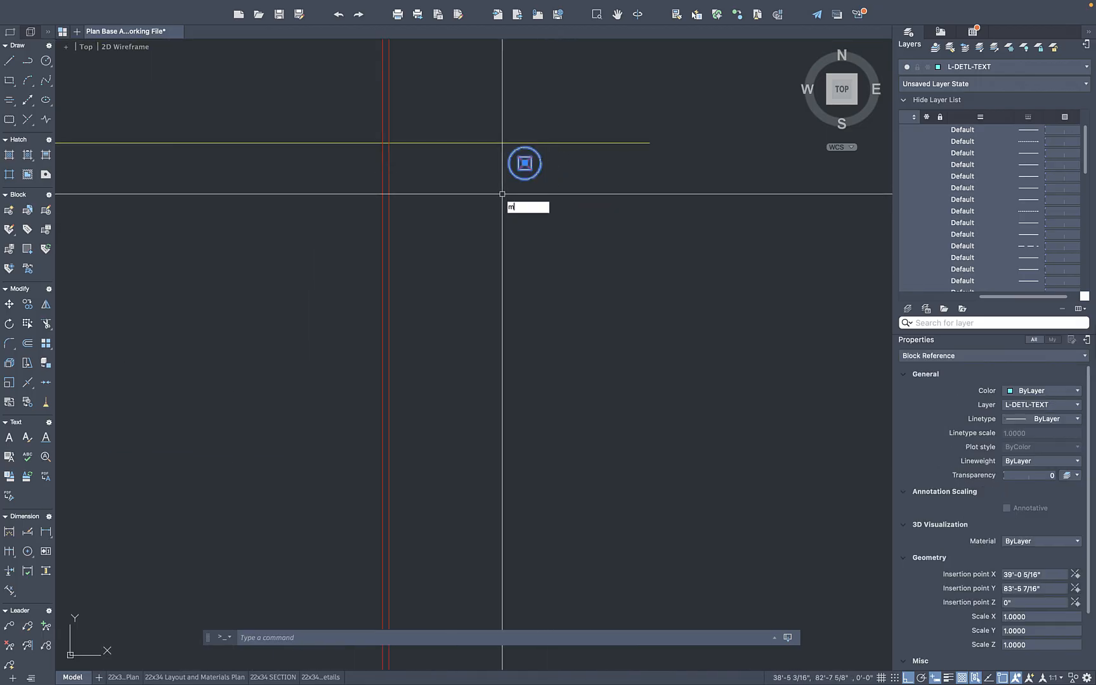
key(Return)
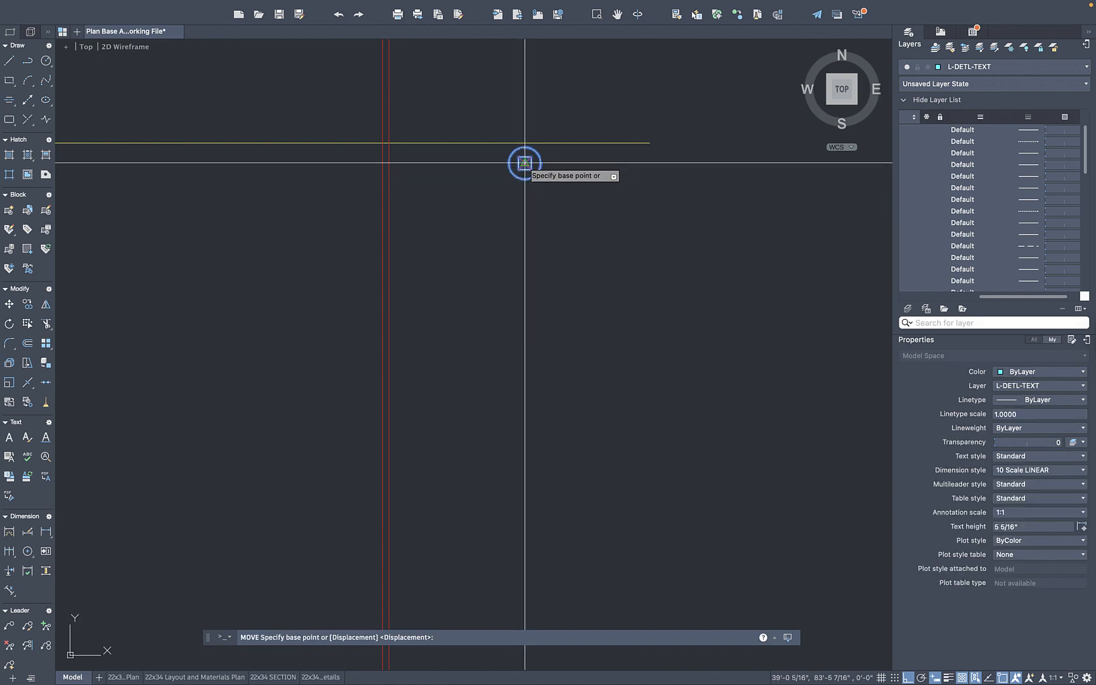
scroll(524, 163, up, 3)
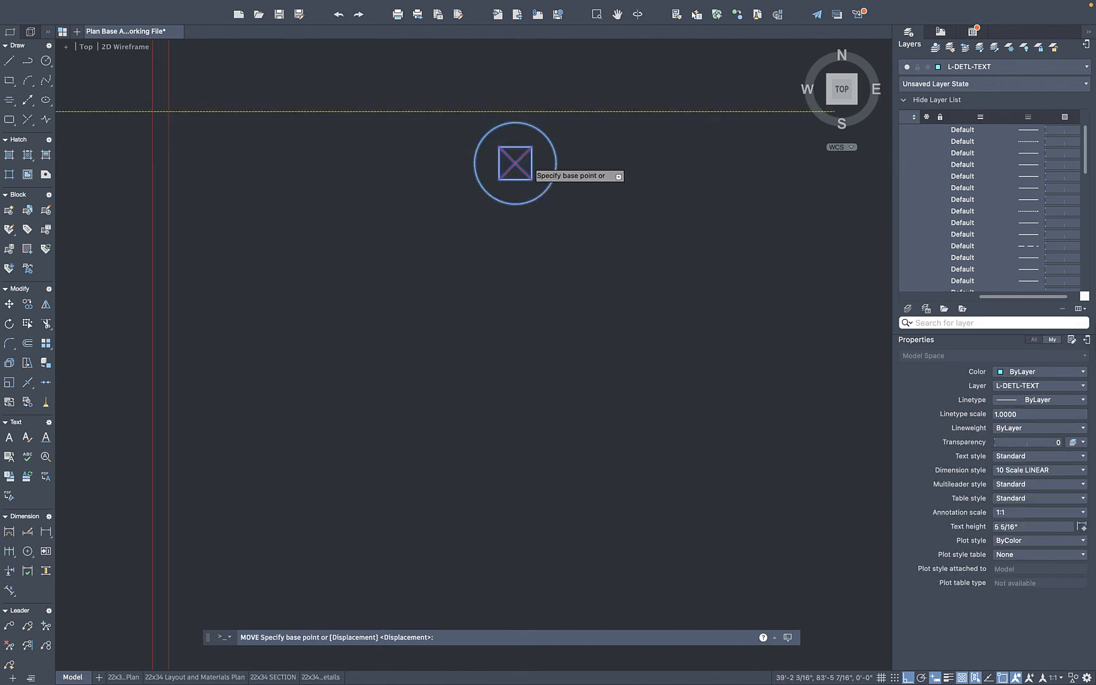
click(530, 162)
mouse_move(539, 152)
middle_down()
mouse_move(655, 269)
mouse_move(671, 269)
middle_up()
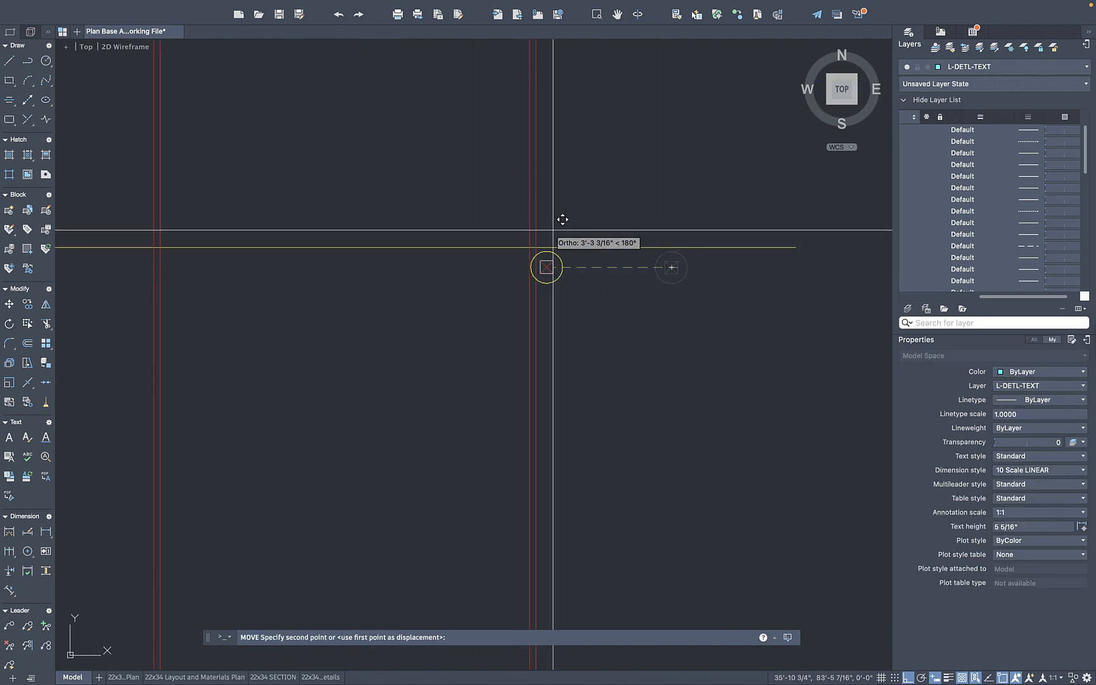
click(536, 247)
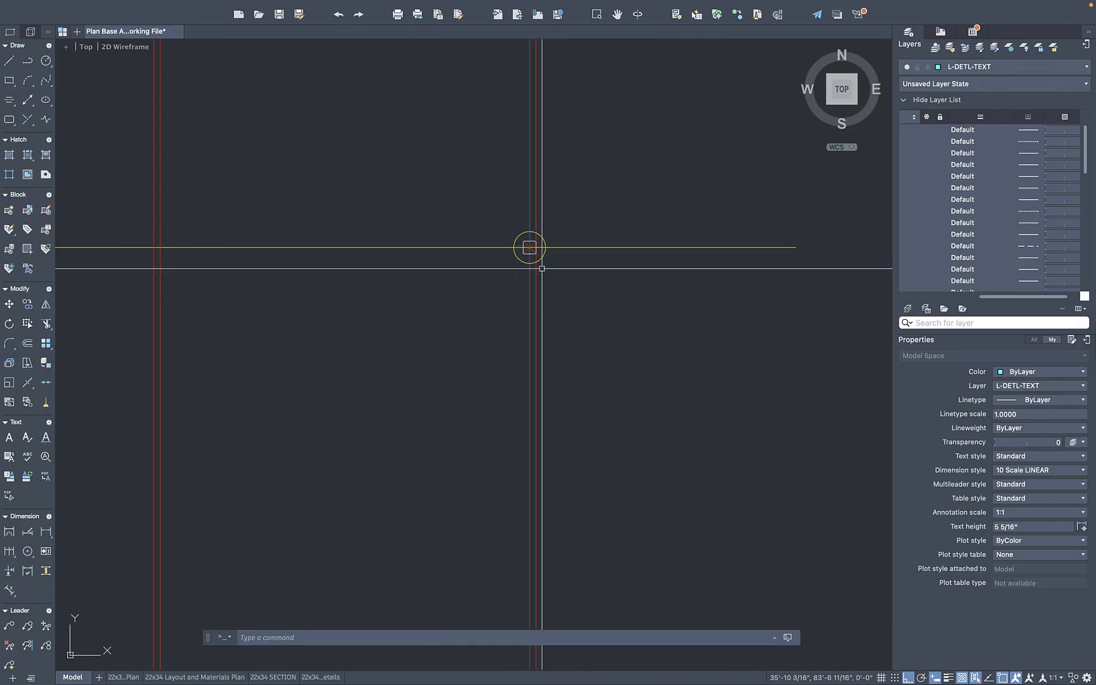
Copy the Post_Plan block from its left-side midpoint to where the upper guide line meets the walkway's outer left edge
scroll(528, 252, up, 2)
click(530, 247)
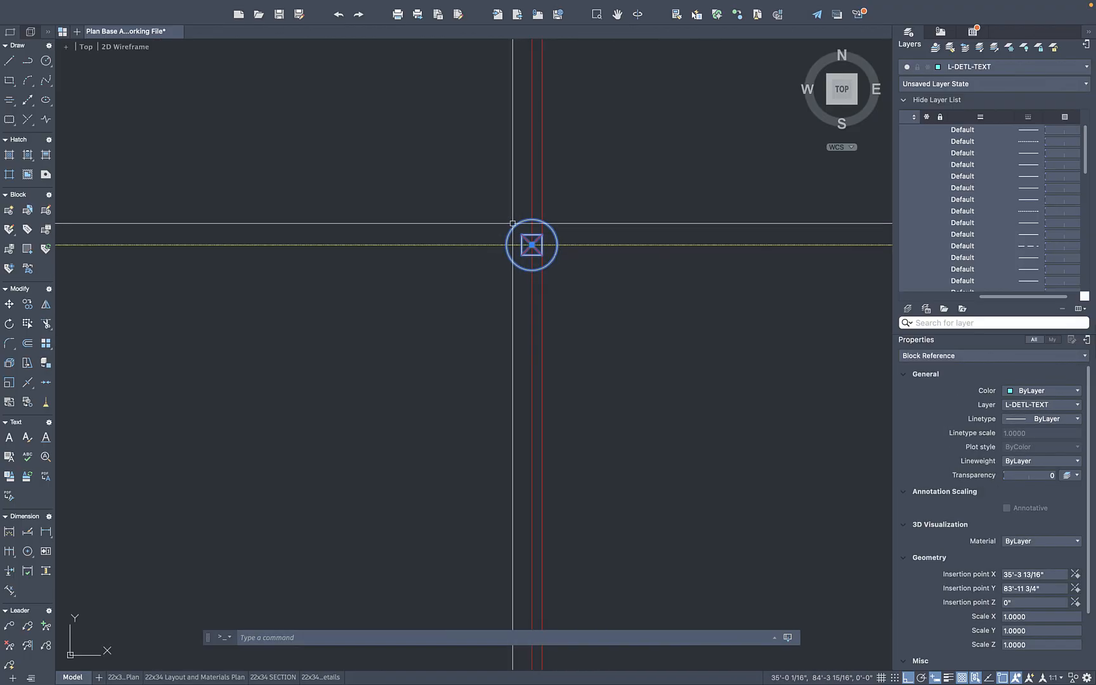
text(co)
key(Return)
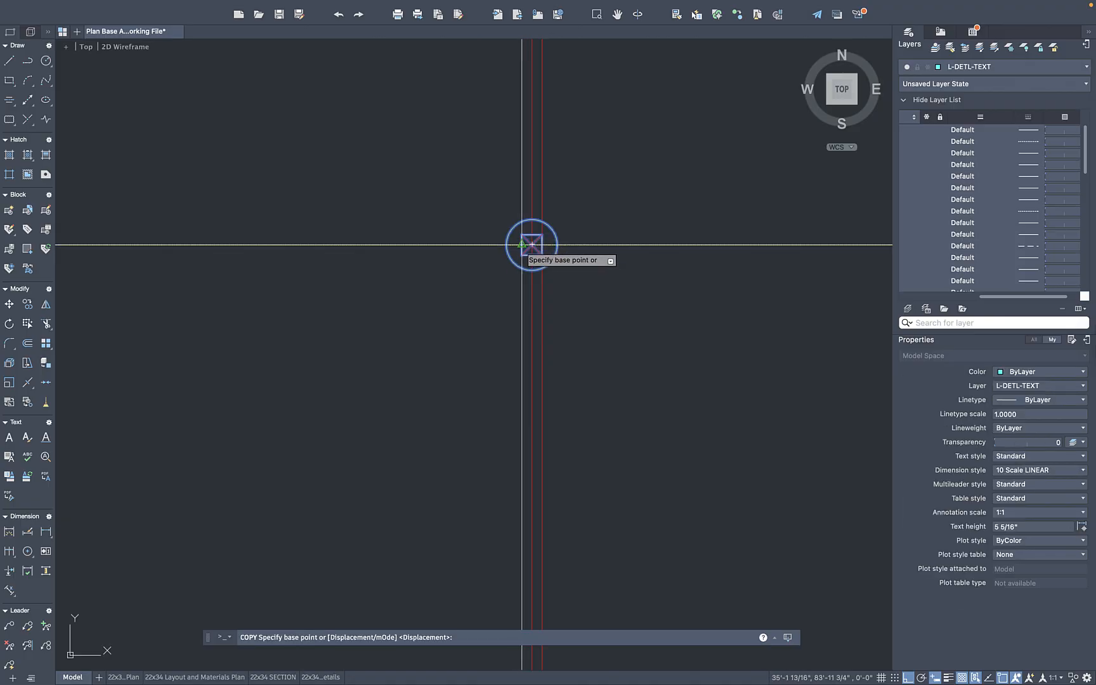
scroll(529, 241, down, 5)
scroll(314, 363, up, 3)
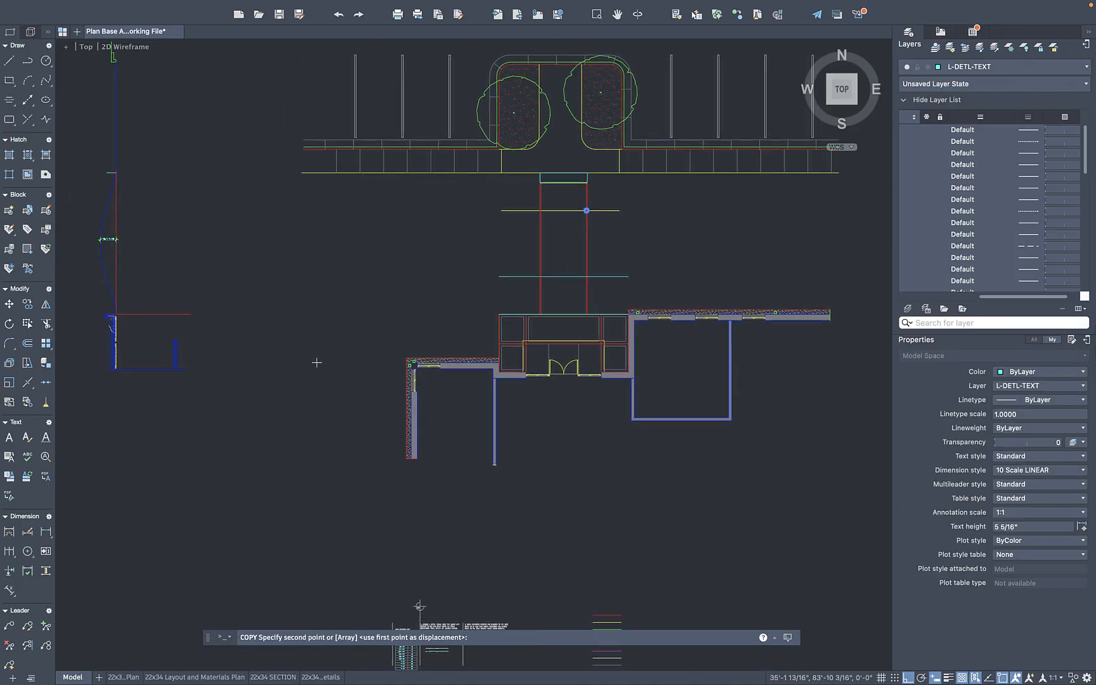
scroll(602, 194, up, 6)
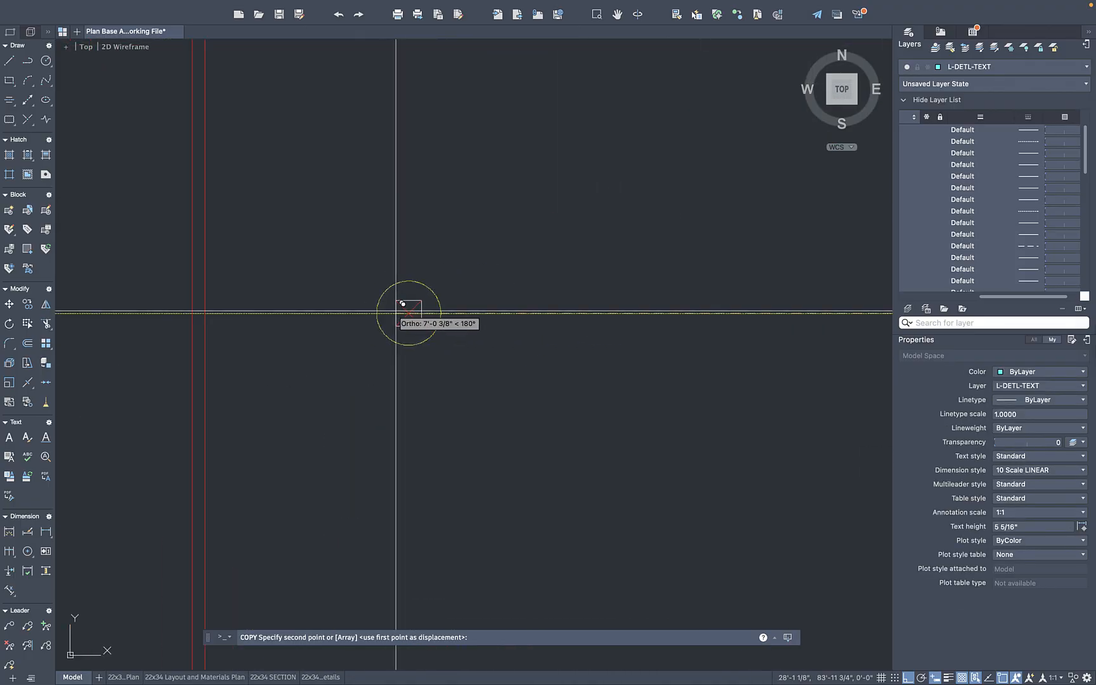
click(205, 313)
scroll(252, 322, down, 3)
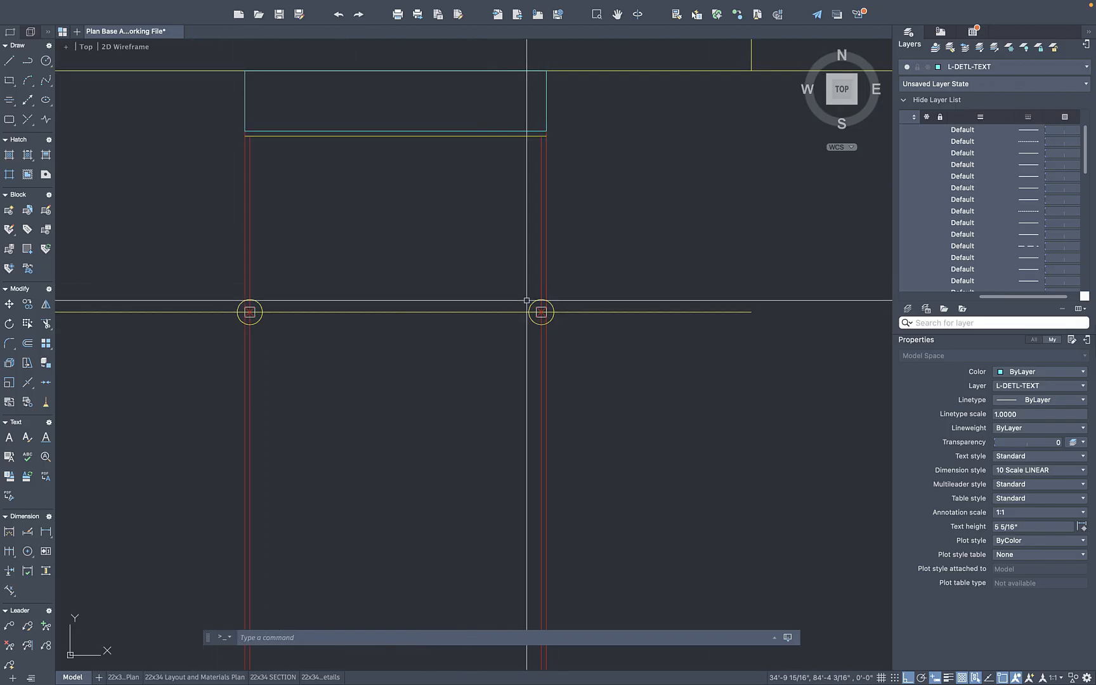
Measure the overall distance between the outer faces of the two posts on the upper guide line
scroll(370, 309, down, 2)
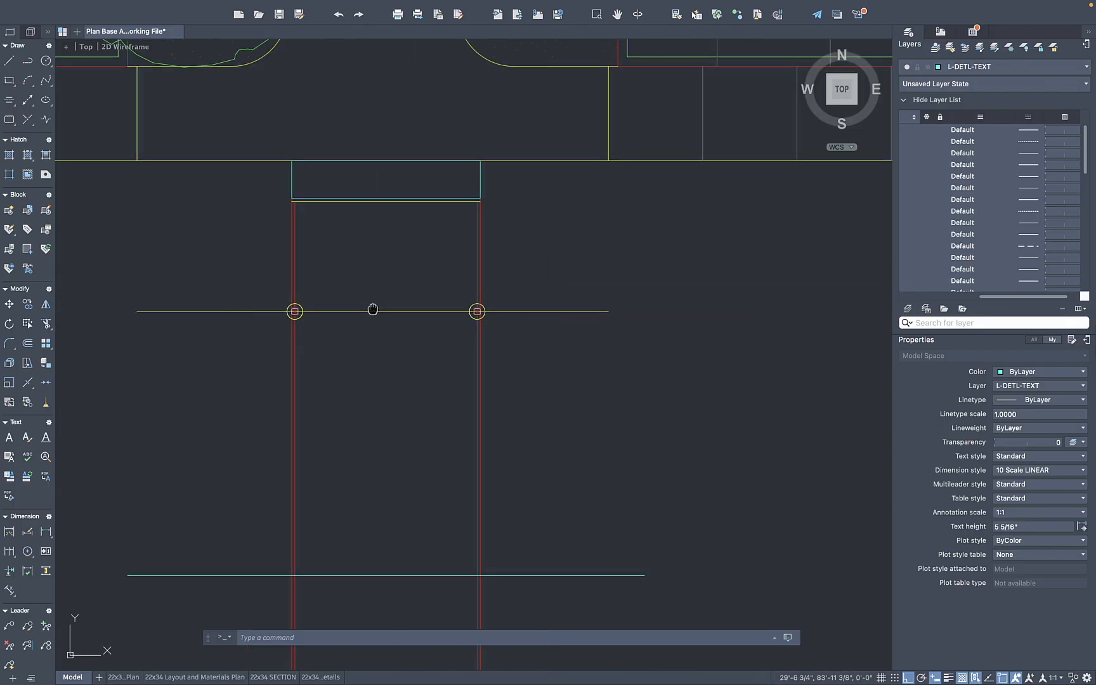
middle_drag(372, 309, 437, 285)
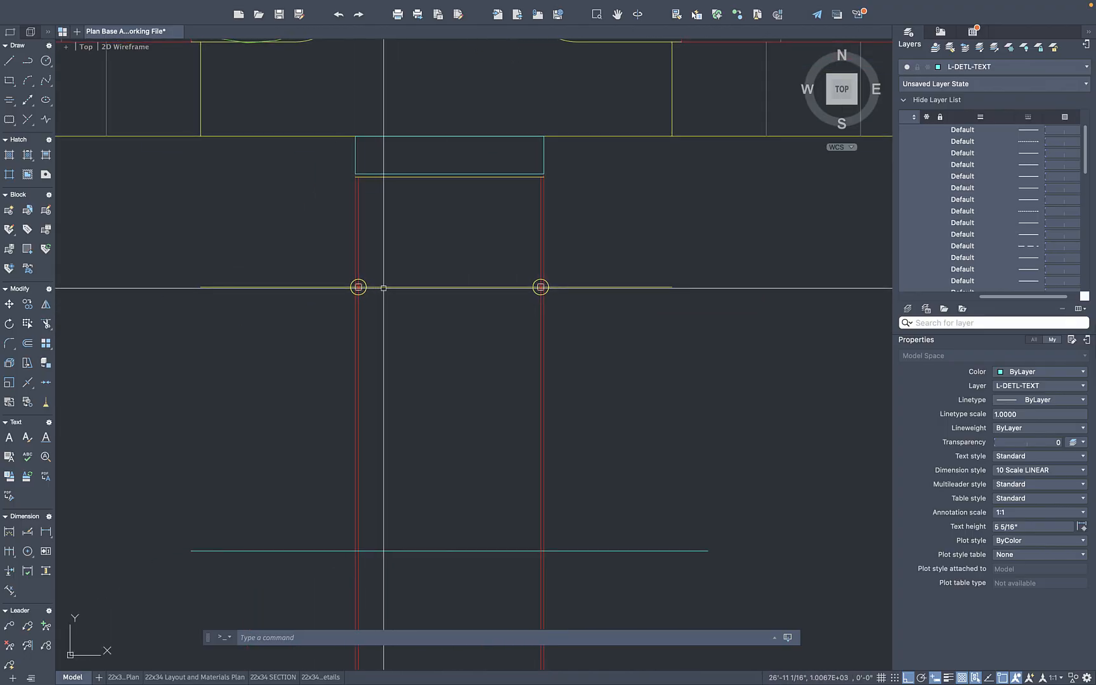
text(dist)
key(Return)
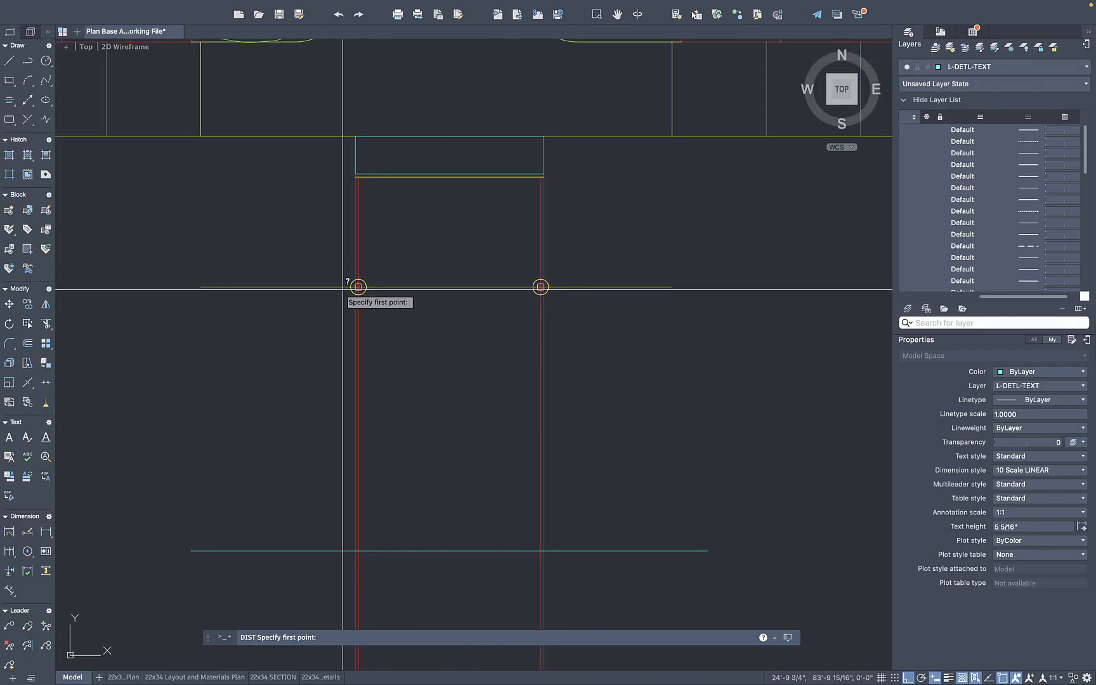
scroll(358, 287, up, 4)
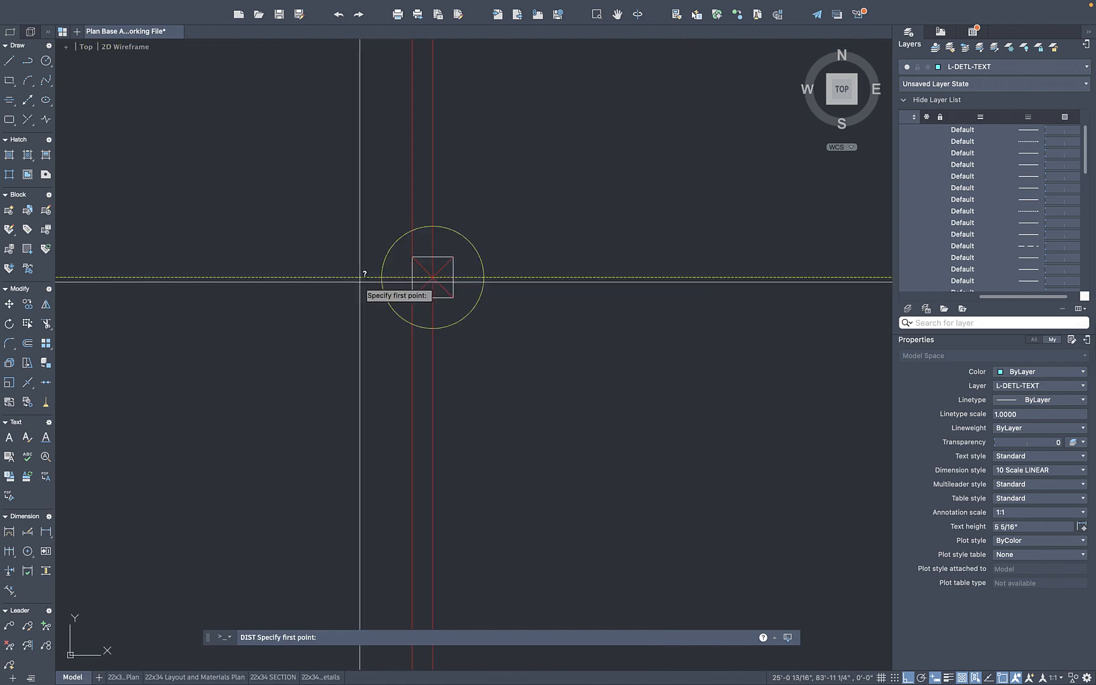
click(420, 278)
scroll(455, 290, up, 3)
scroll(526, 290, up, 5)
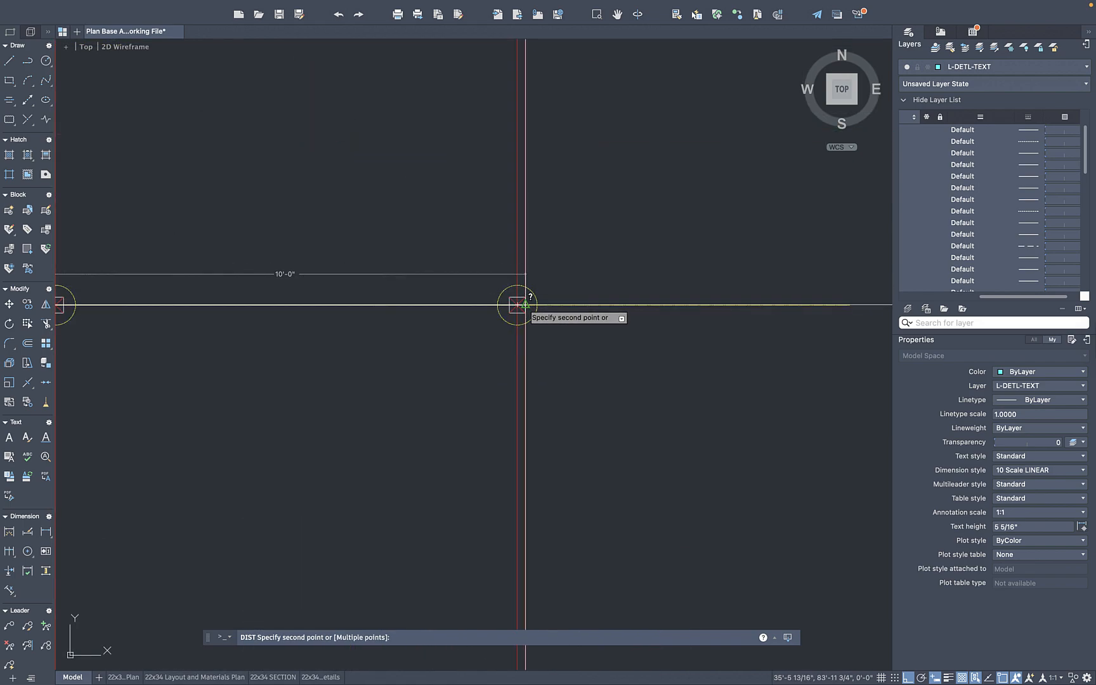
click(526, 305)
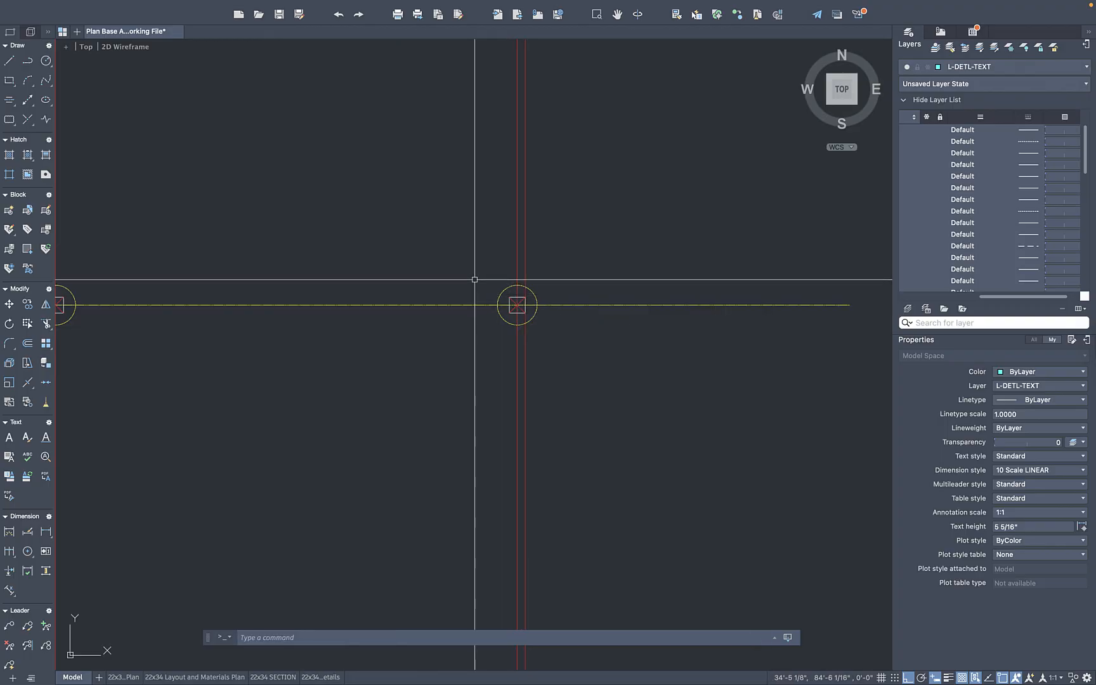
click(511, 289)
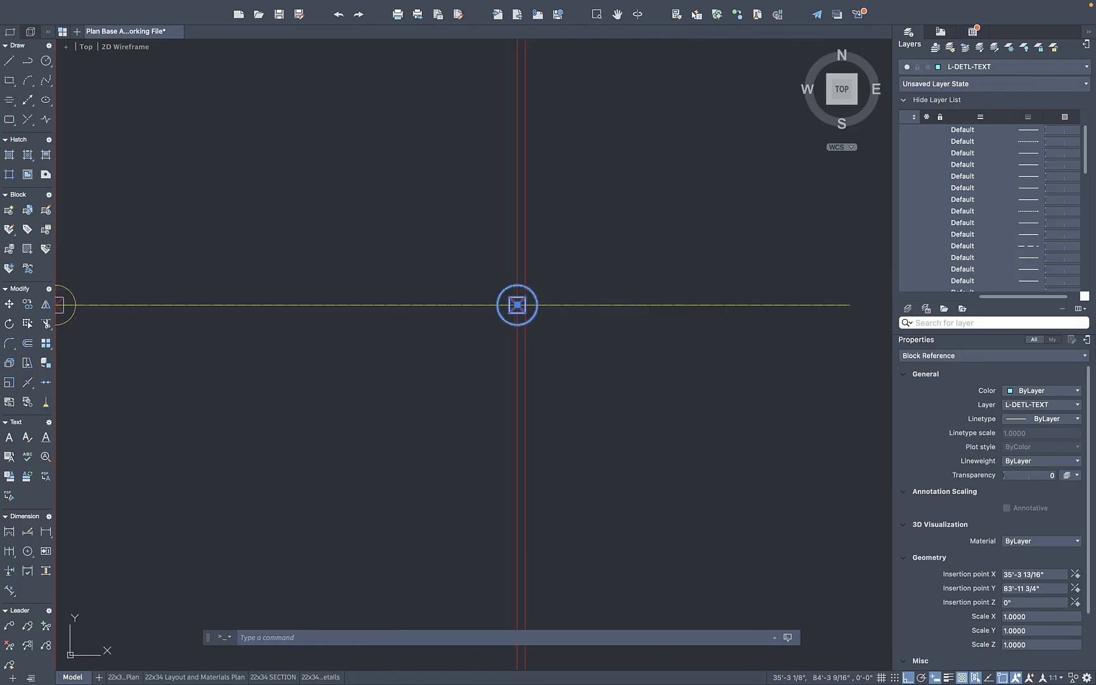
text(o)
key(Return)
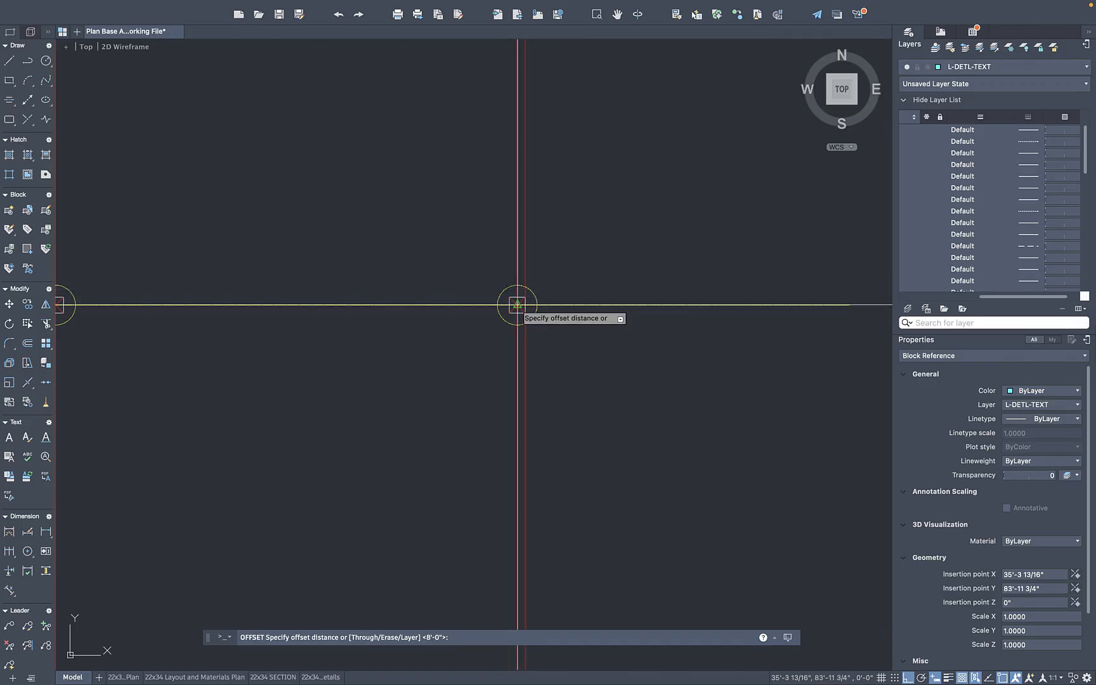
click(517, 305)
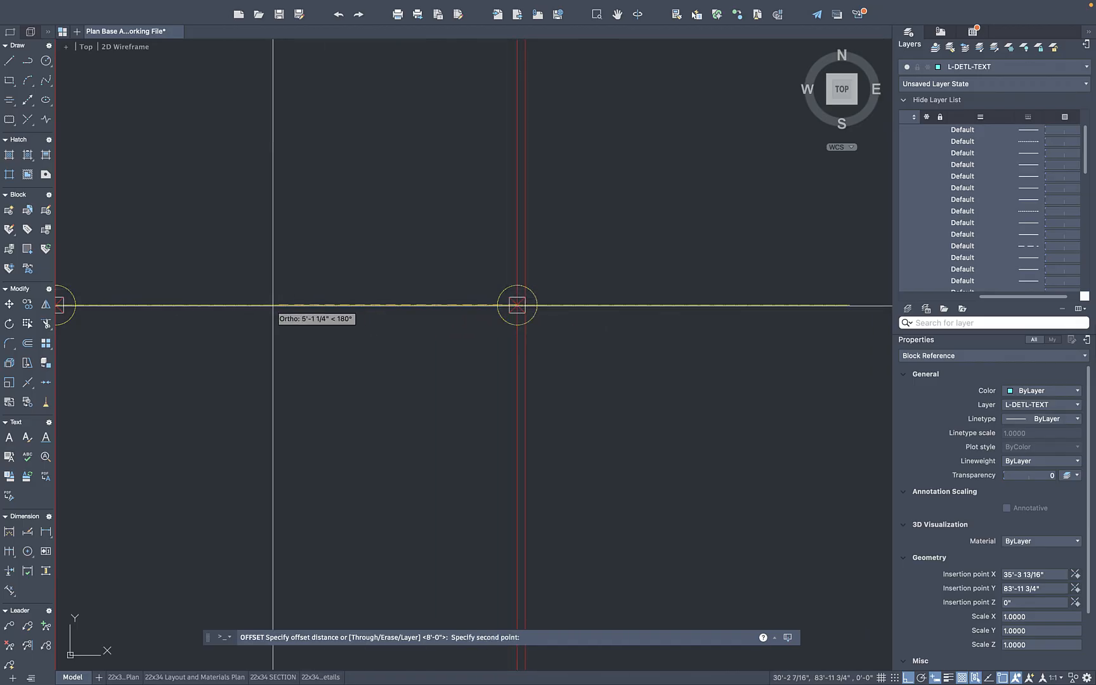
scroll(298, 304, down, 3)
key(Escape)
scroll(230, 302, up, 4)
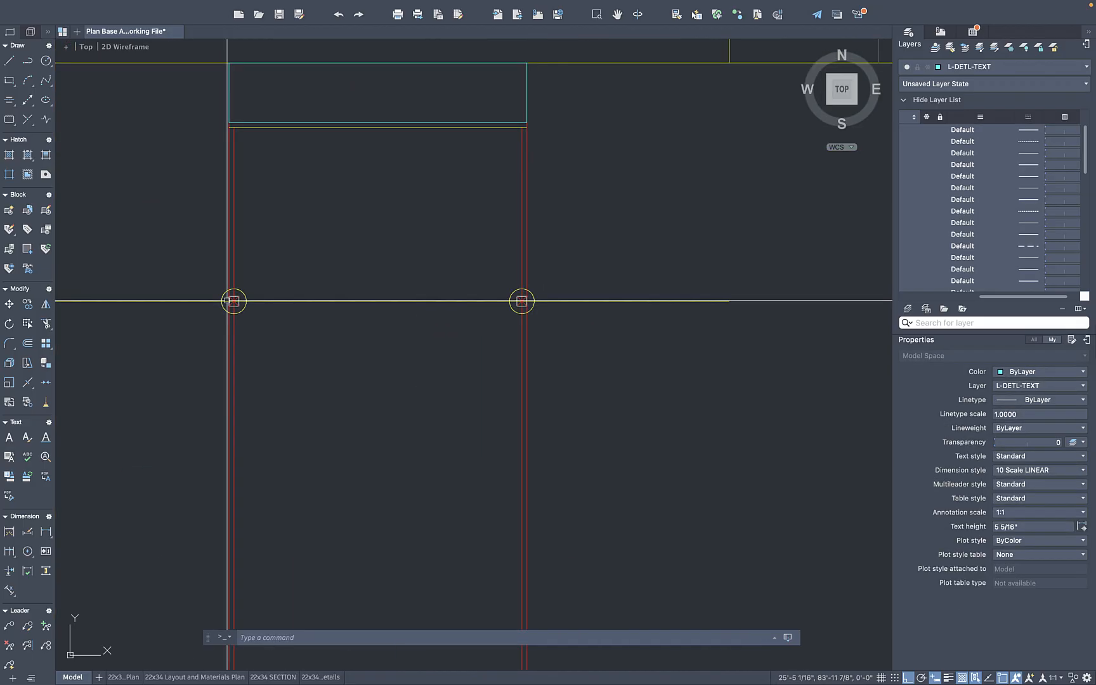
Try to trim the upper guide line outside the posts with a fence, and undo that trim
text(tr)
key(Return)
click(159, 340)
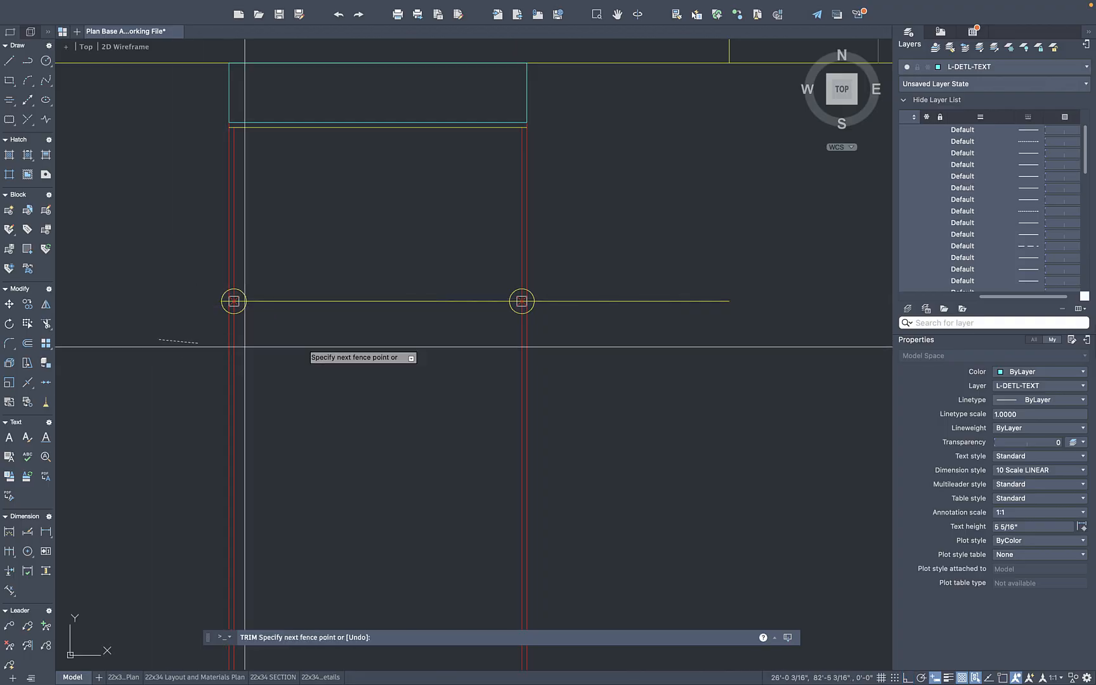
click(608, 276)
key(Escape)
key(ctrl+z)
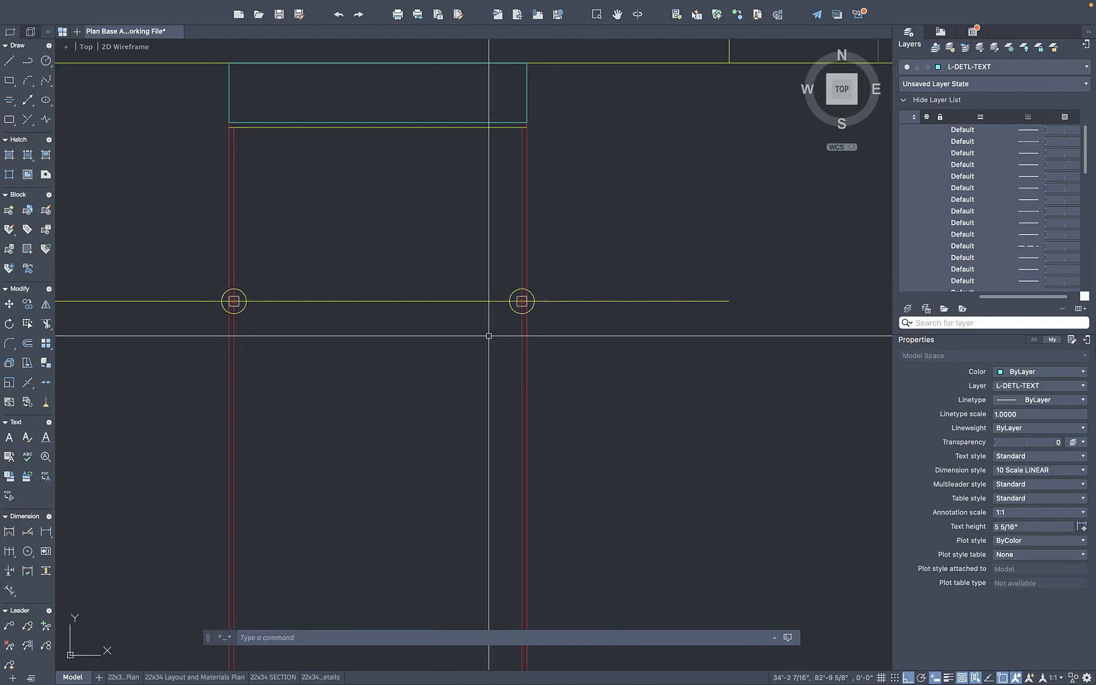
Trim the upper guide line's ends that extend beyond the two posts
key(Return)
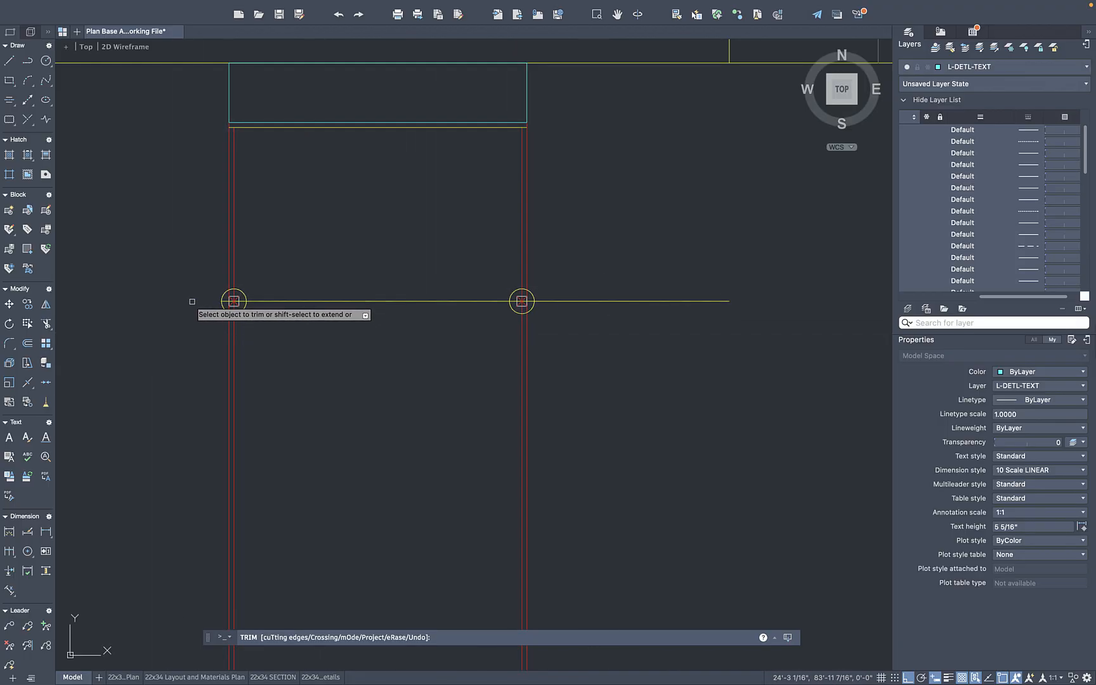
key(Escape)
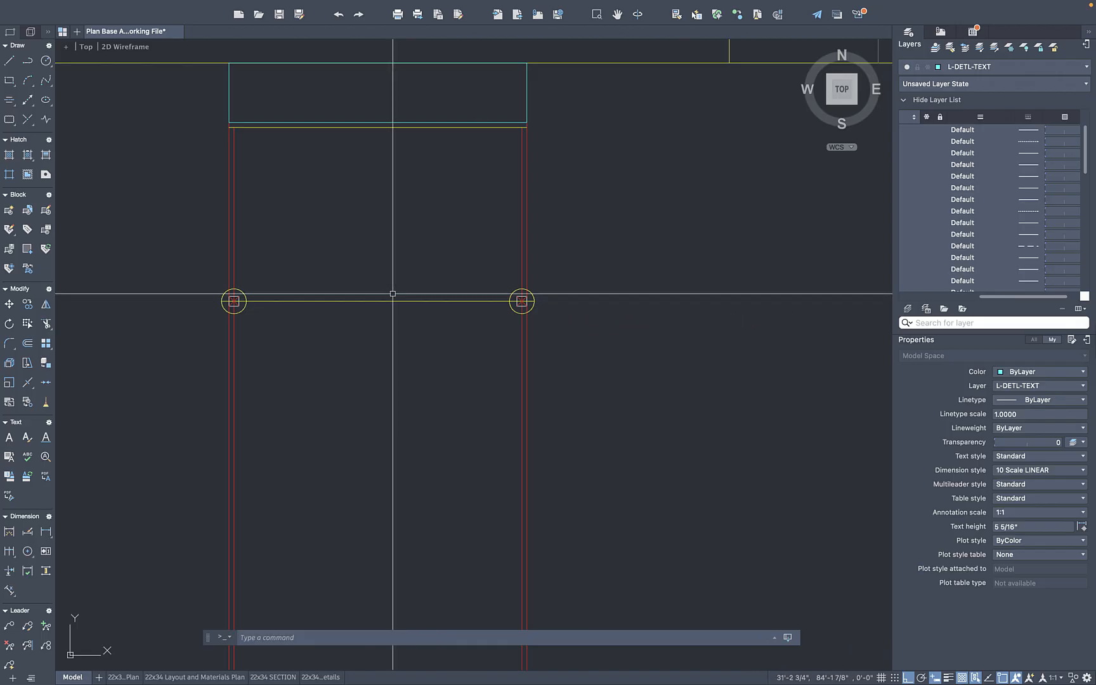
drag(407, 289, 387, 318)
key(Escape)
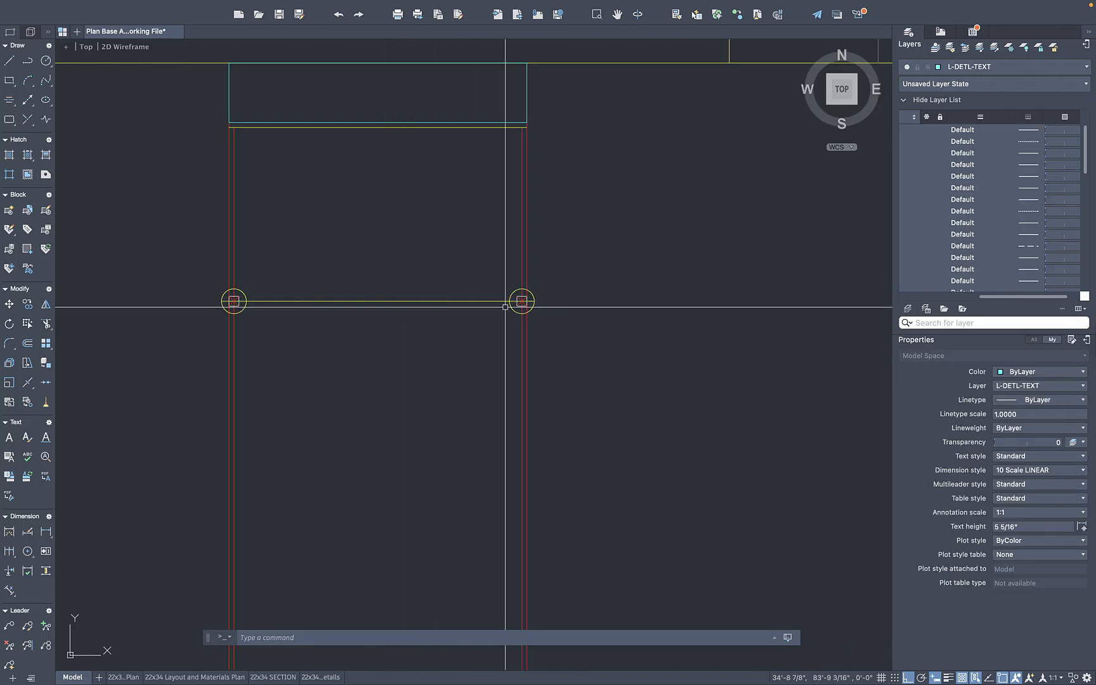
Copy the right Post_Plan block from its center to the midpoint of the guide line between the two posts
click(487, 271)
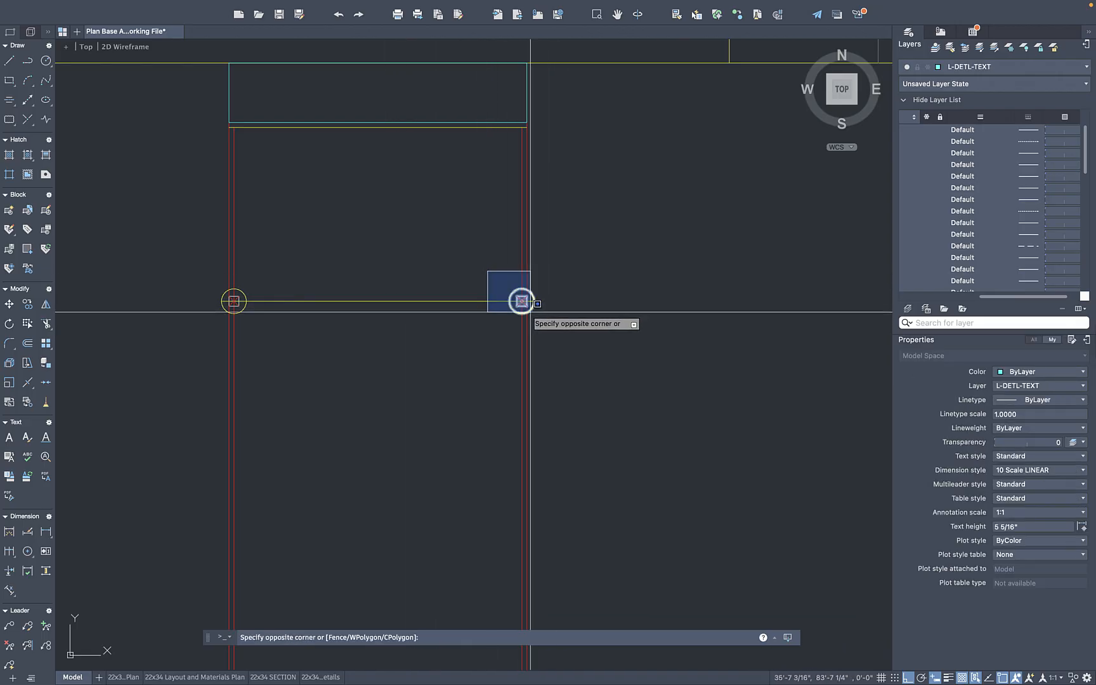
click(512, 293)
text(co)
key(Return)
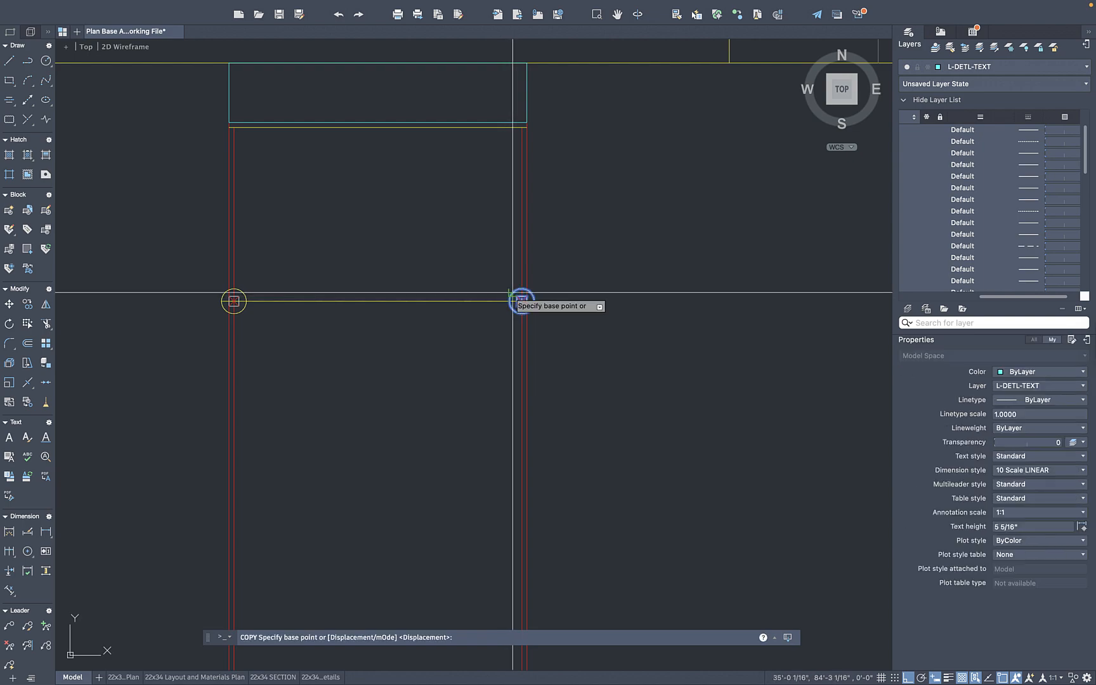
scroll(541, 300, up, 5)
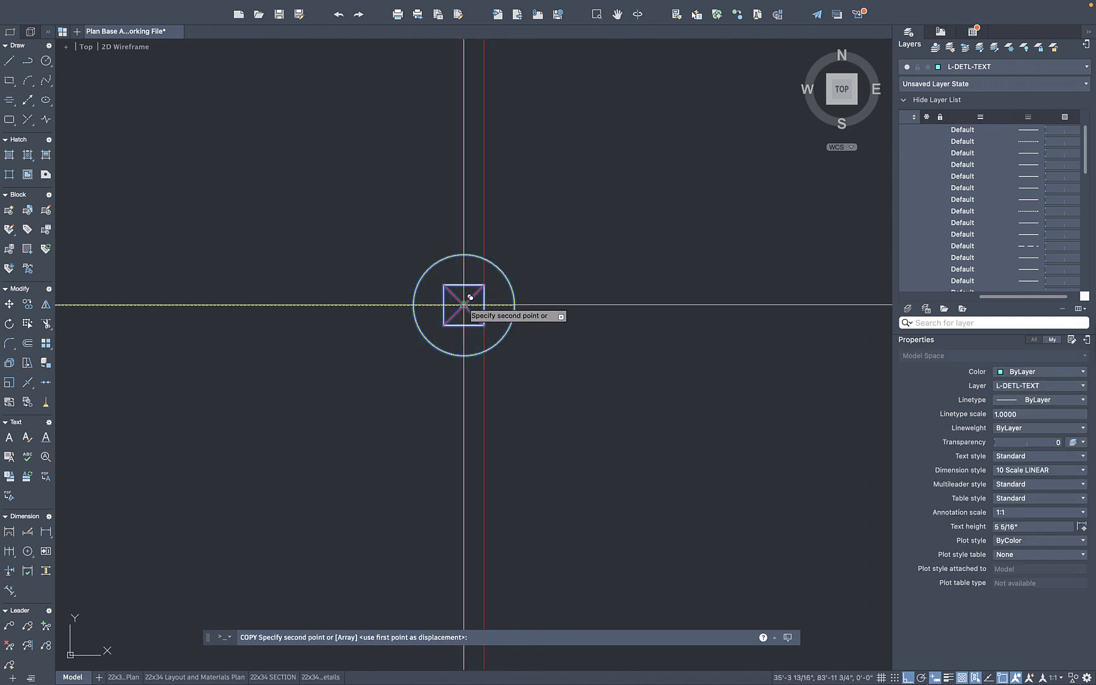
scroll(470, 297, down, 4)
click(374, 304)
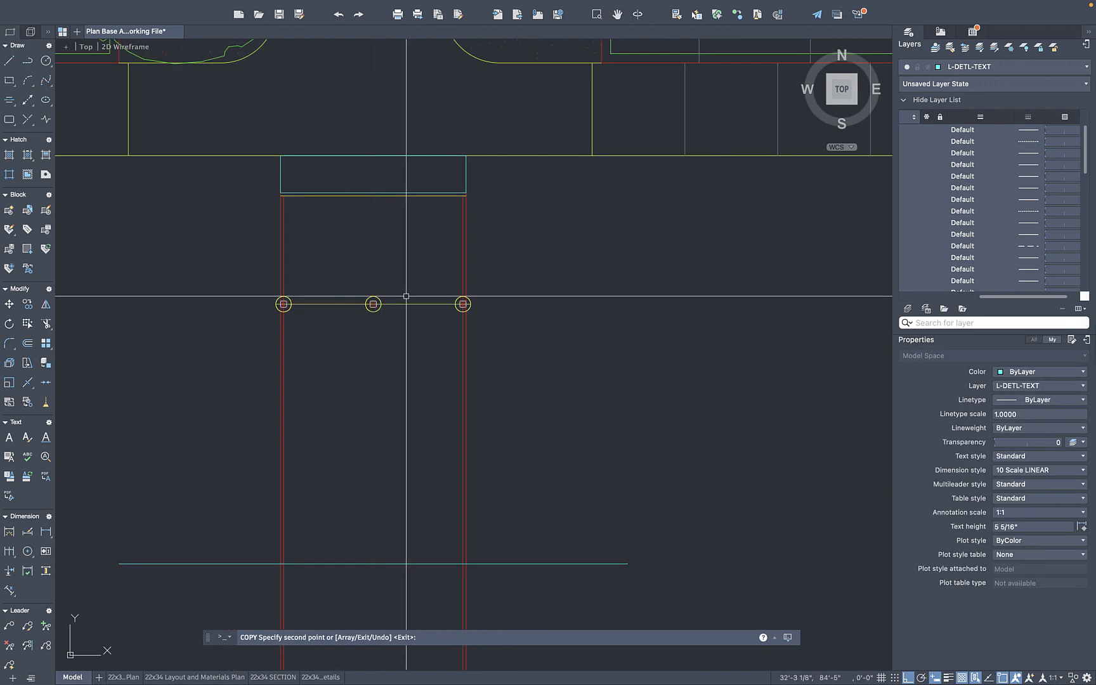
key(Escape)
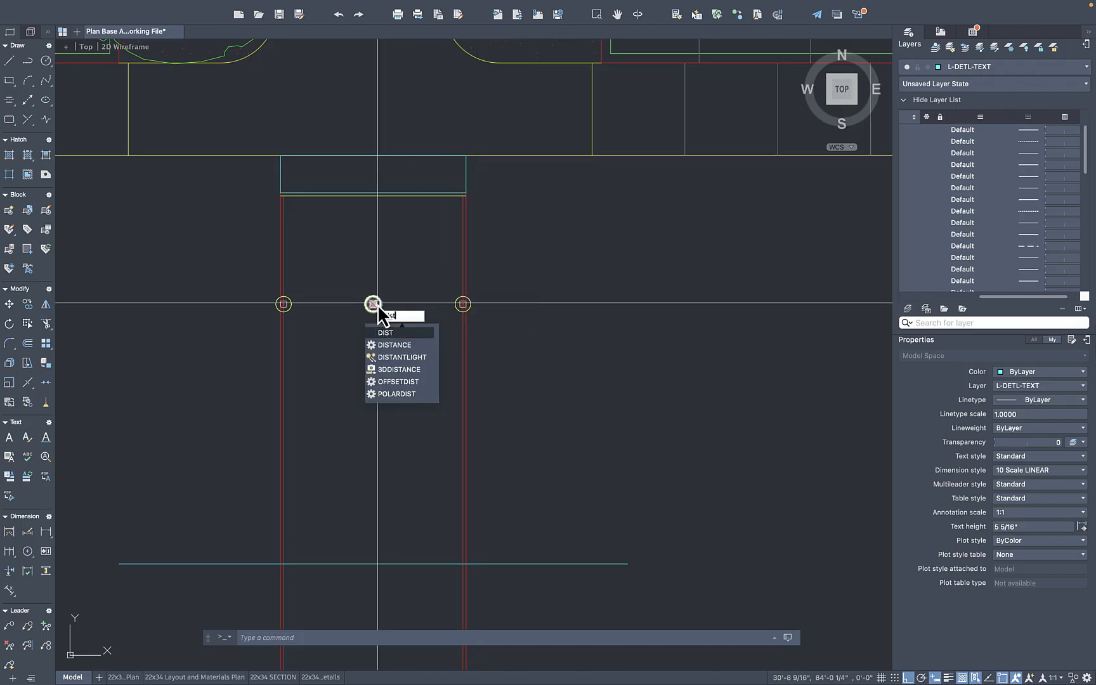
Measure the center-to-center distance between the middle post and the right post
key(Return)
scroll(384, 307, up, 4)
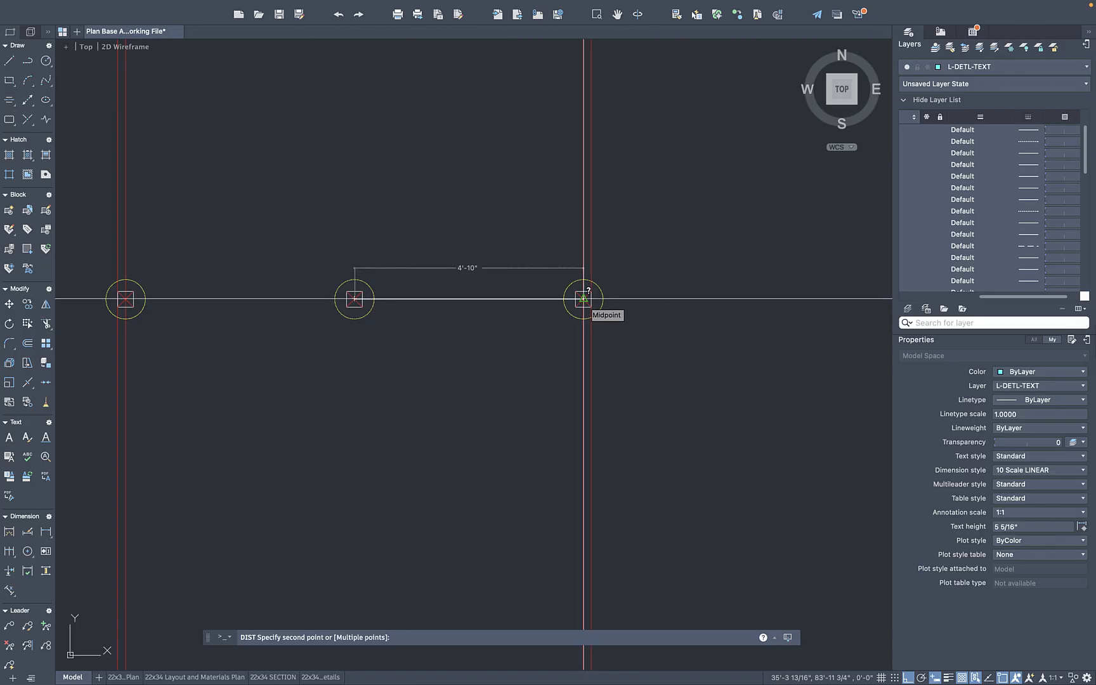
click(583, 298)
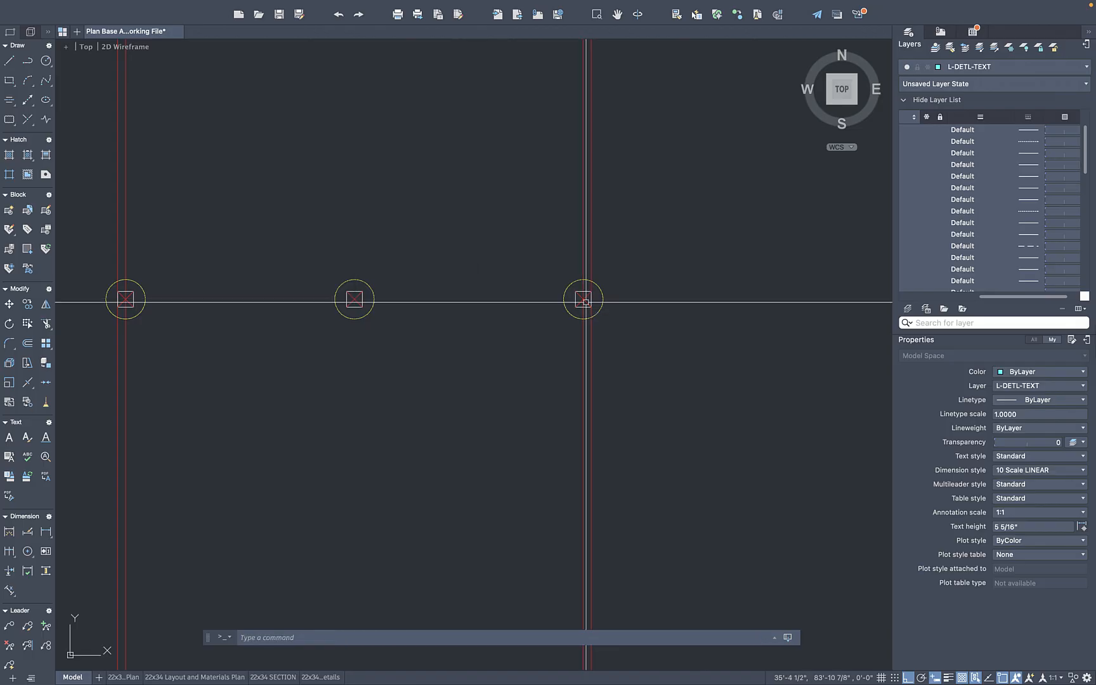
Start a polyline at the right post's upper outer corner and run it across to the left post's upper outer corner
scroll(520, 306, down, 2)
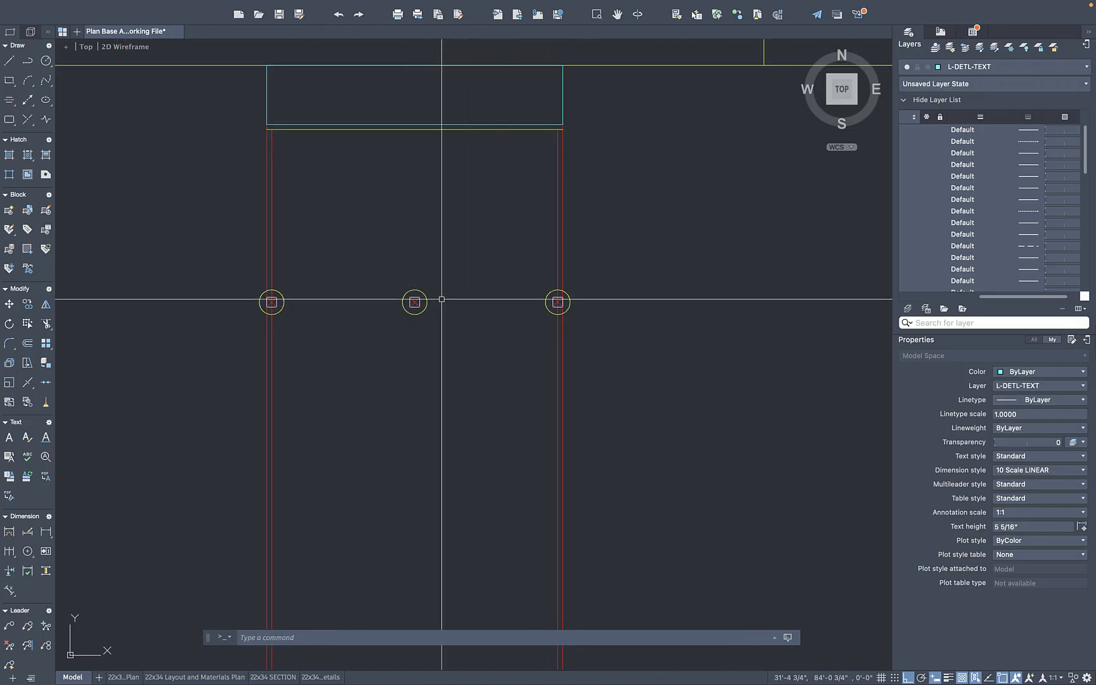
text(pl)
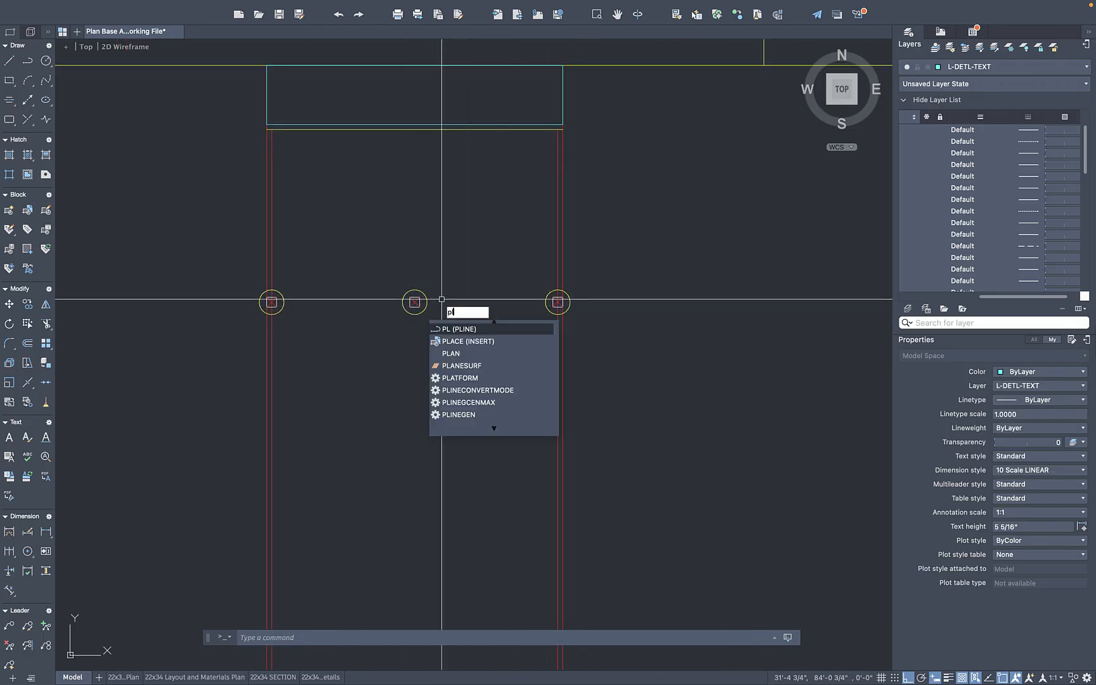
key(Return)
scroll(571, 304, up, 3)
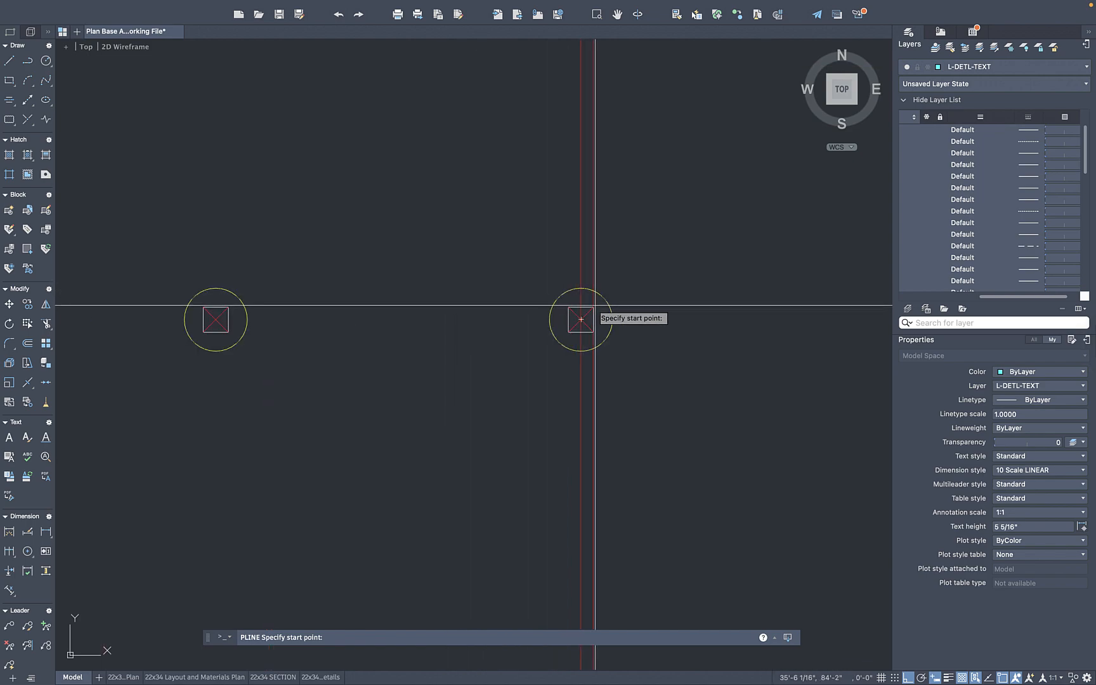
scroll(398, 309, down, 5)
middle_drag(394, 308, 586, 301)
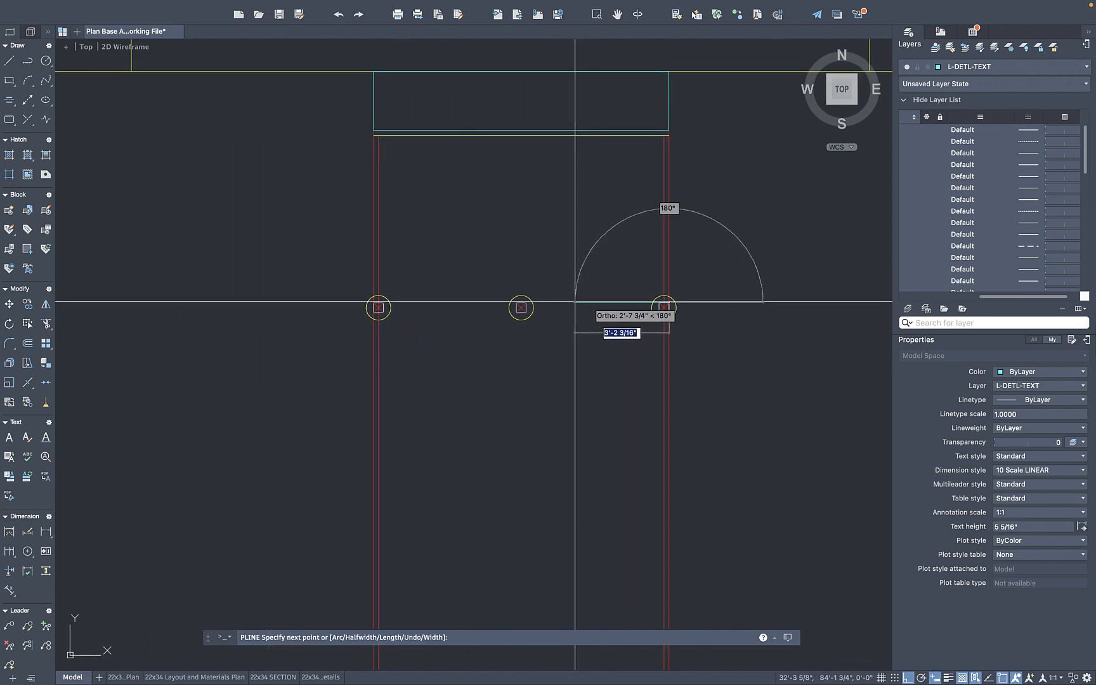
scroll(377, 306, up, 7)
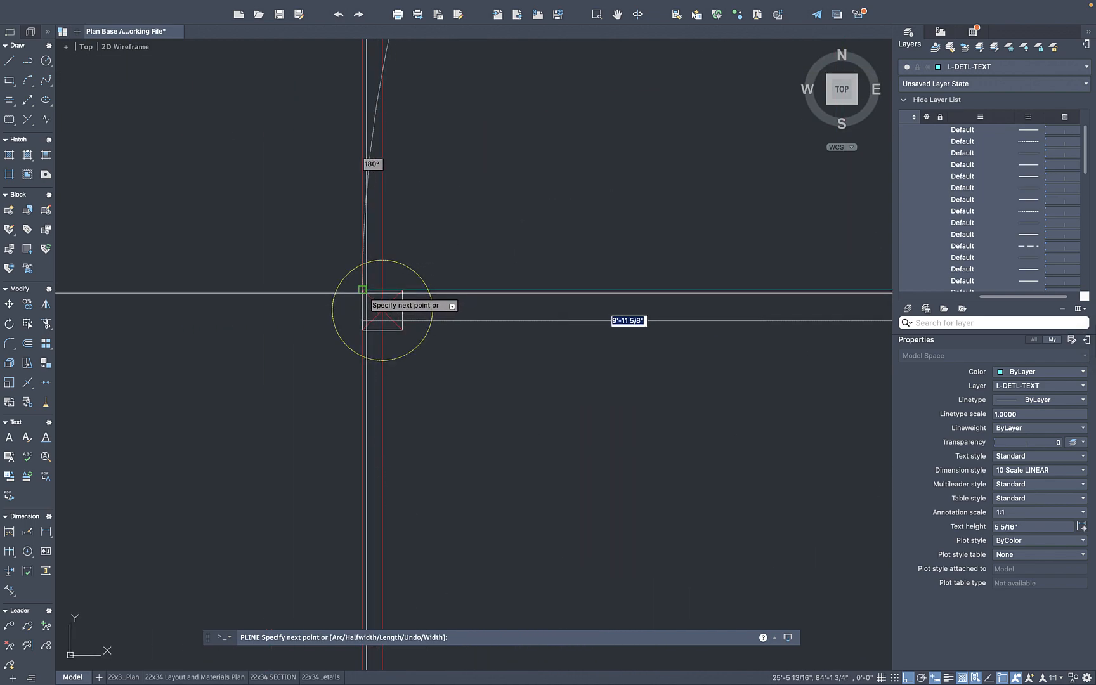
click(363, 290)
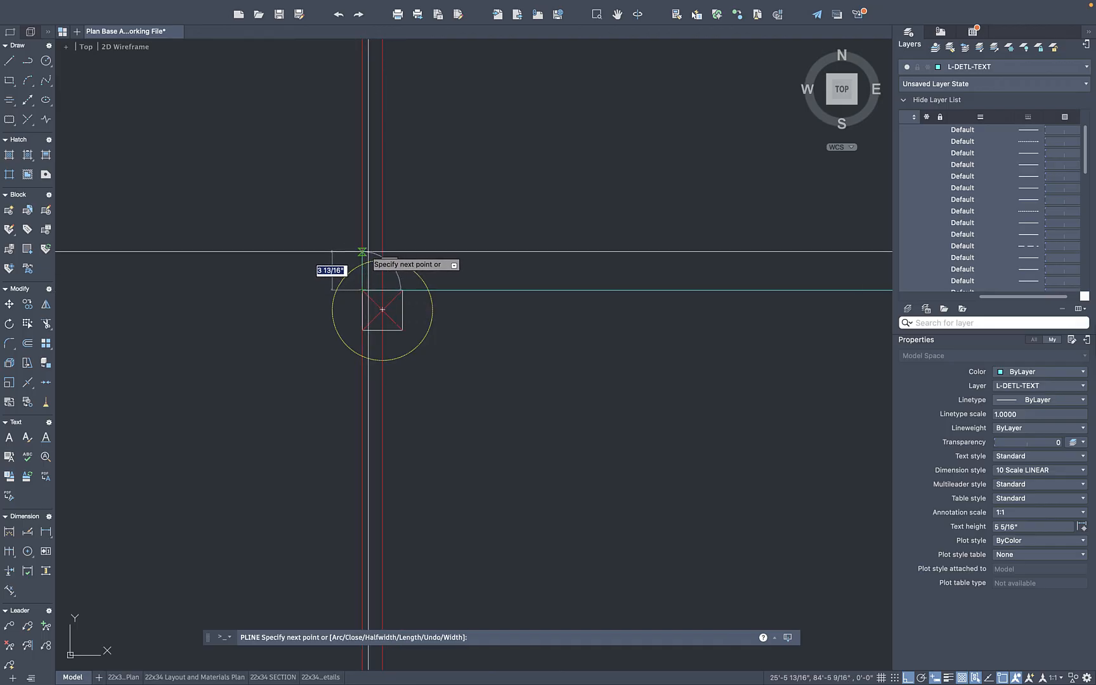
Finish the upper beam outline as a closed polyline, running its second long side 10'-0" back above the posts
click(363, 253)
scroll(465, 265, down, 5)
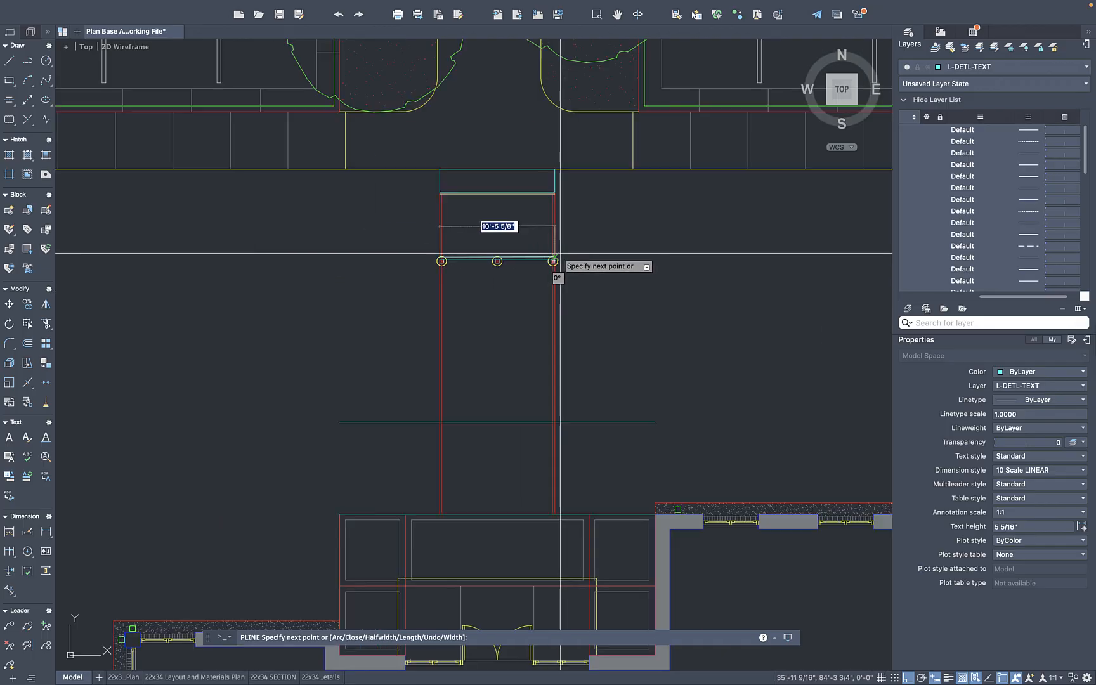
text(')
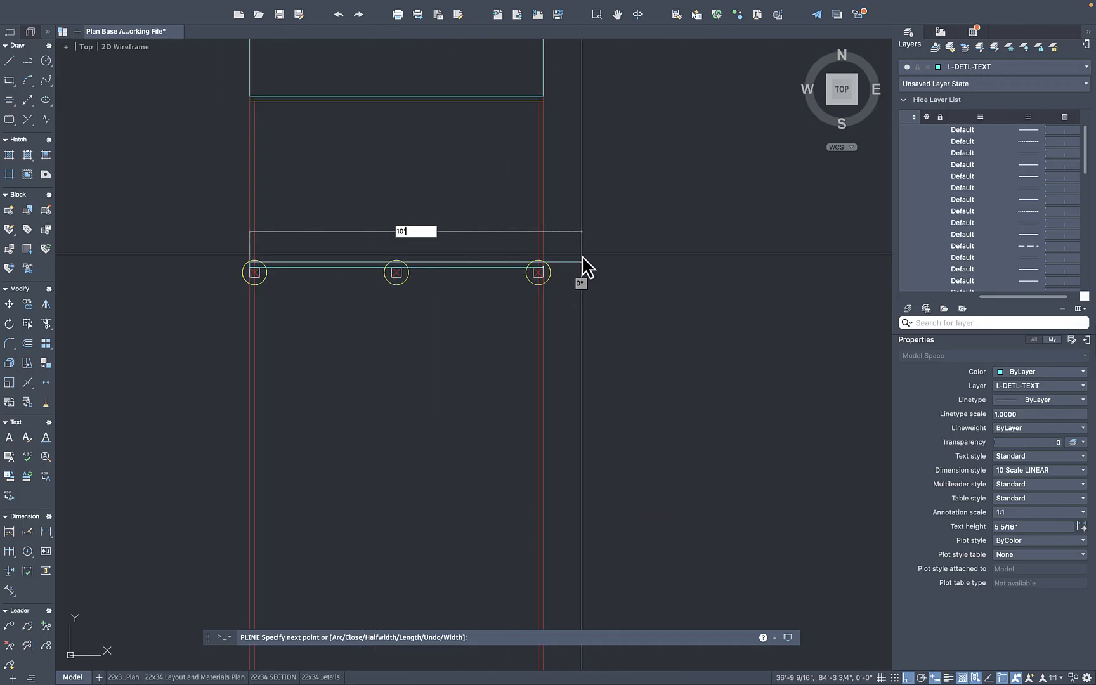
key(Return)
key(Return)
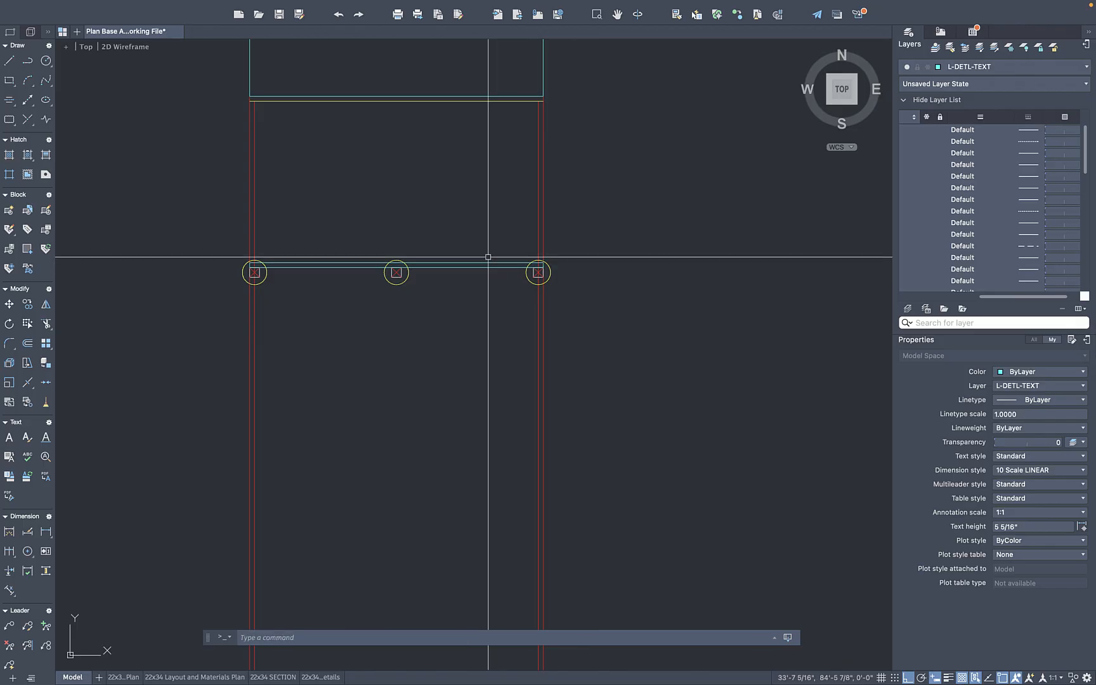
Assign the closed beam outline above the posts to the beams layer
click(485, 263)
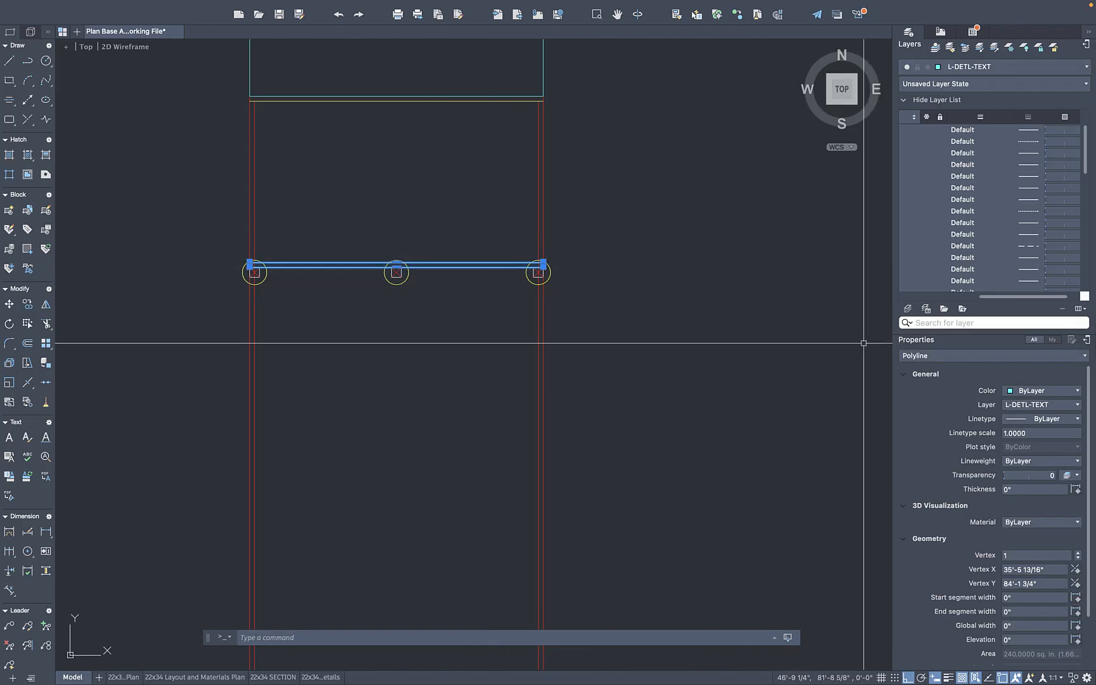
click(1039, 407)
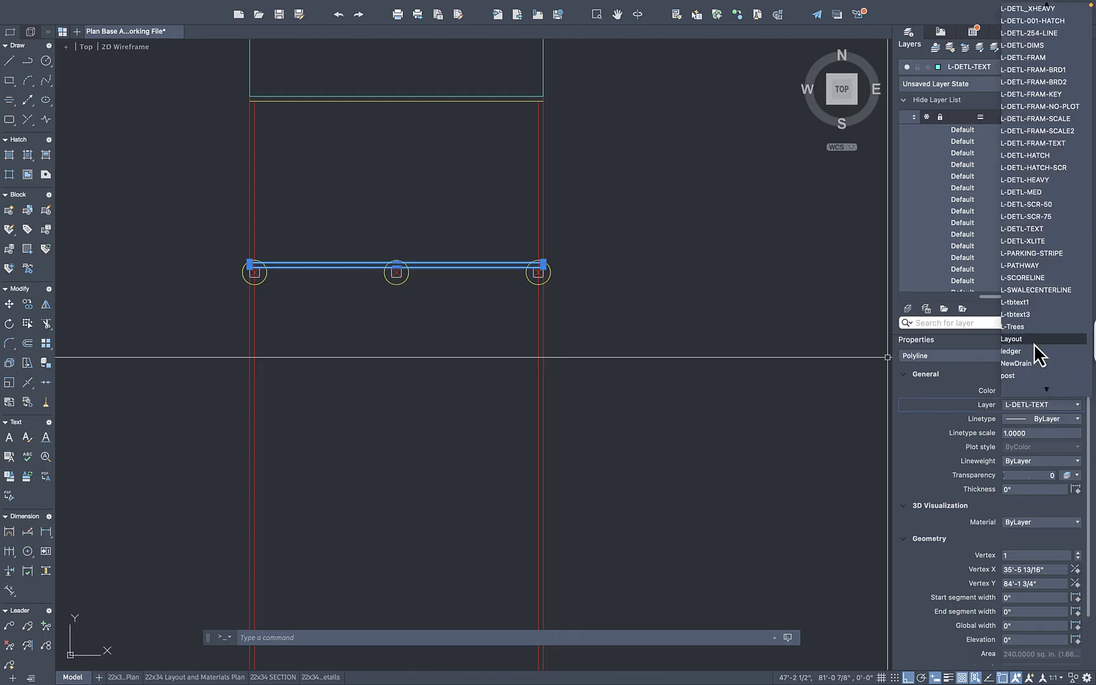
scroll(1036, 123, up, 5)
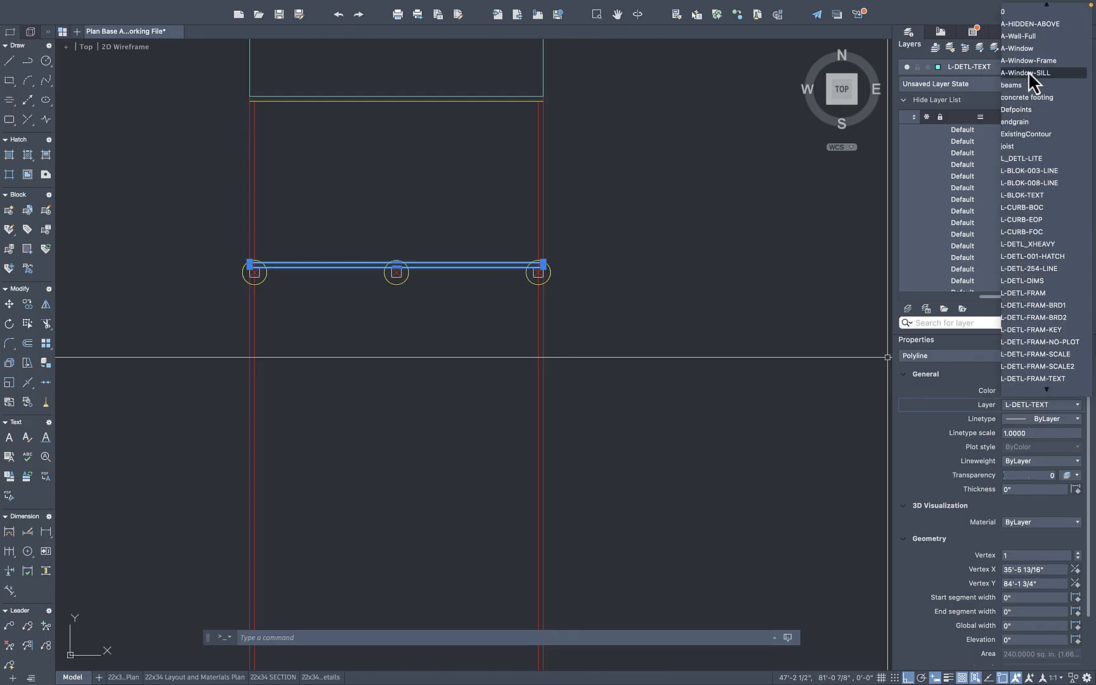
click(1040, 85)
key(Escape)
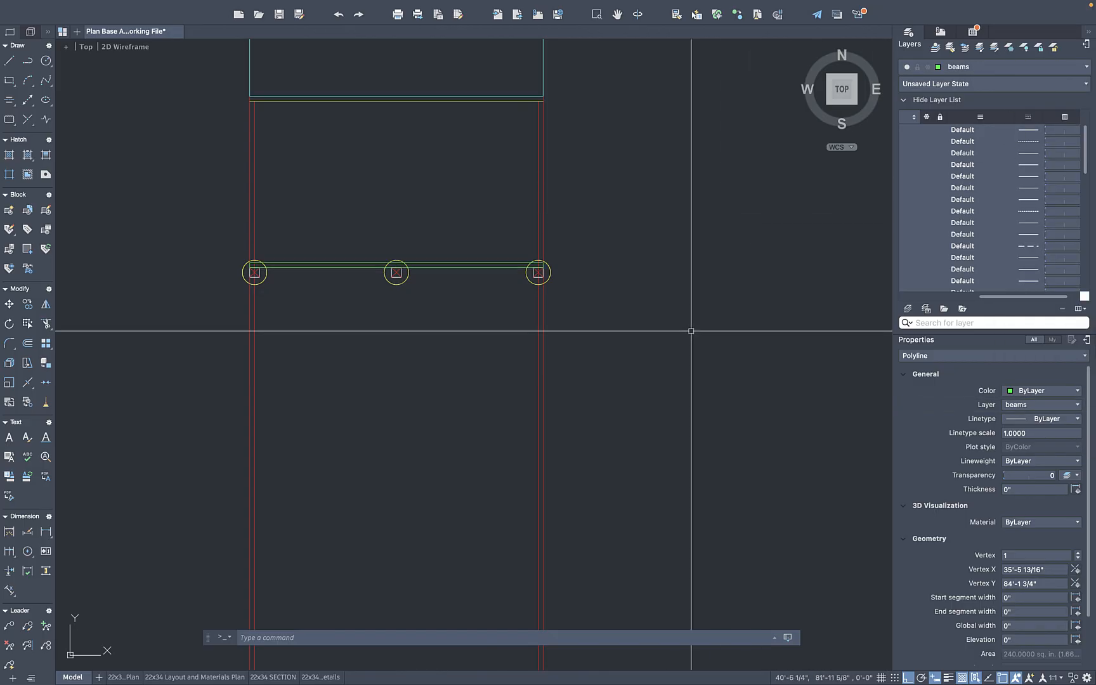
Copy the upper beam straight down to the lower side of the same row of posts
middle_drag(572, 283, 730, 307)
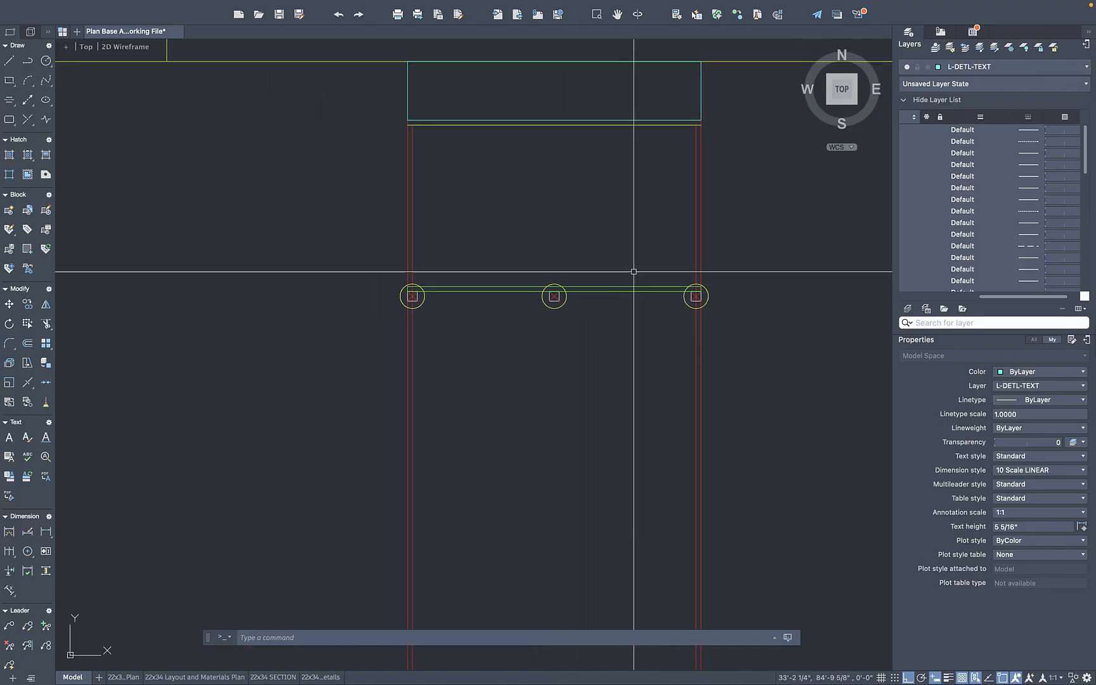
click(627, 289)
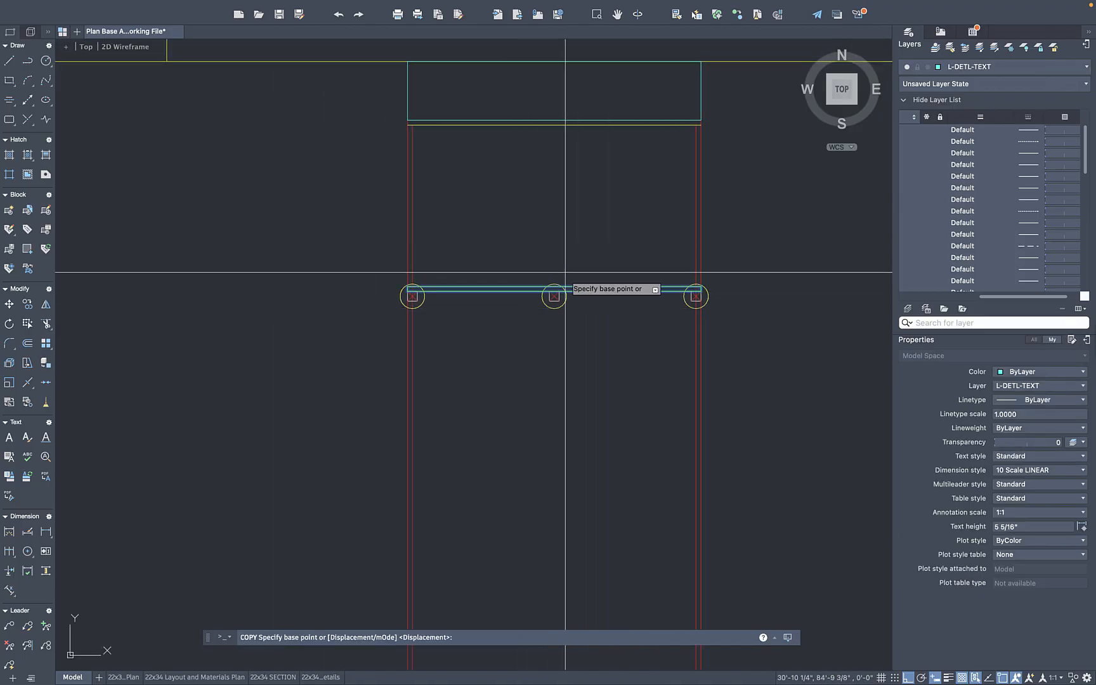
scroll(550, 285, up, 5)
click(467, 251)
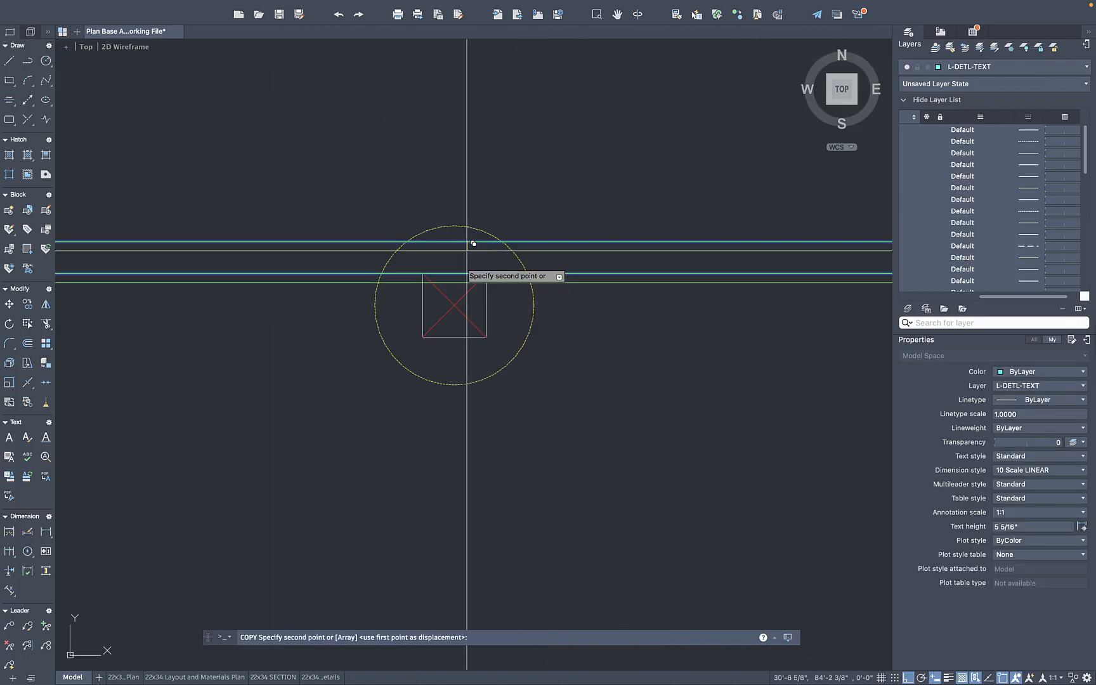
click(469, 325)
key(Return)
scroll(469, 326, down, 5)
scroll(614, 335, down, 4)
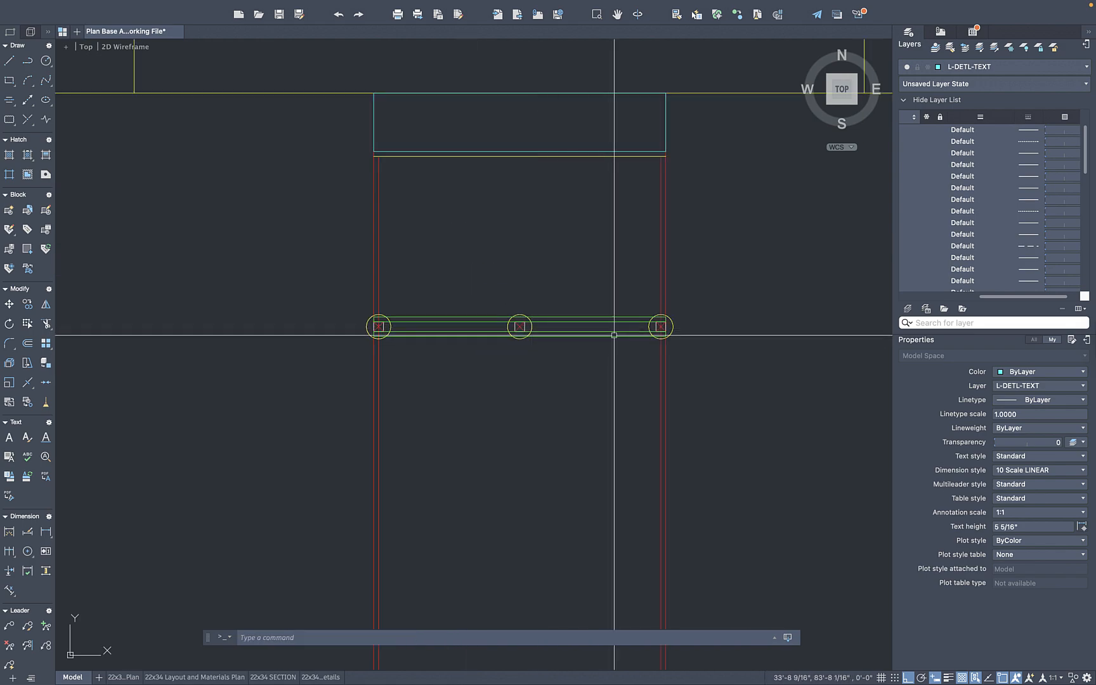
Copy the three posts and their two beams from the right post's center down to the lower guide line
scroll(375, 326, up, 8)
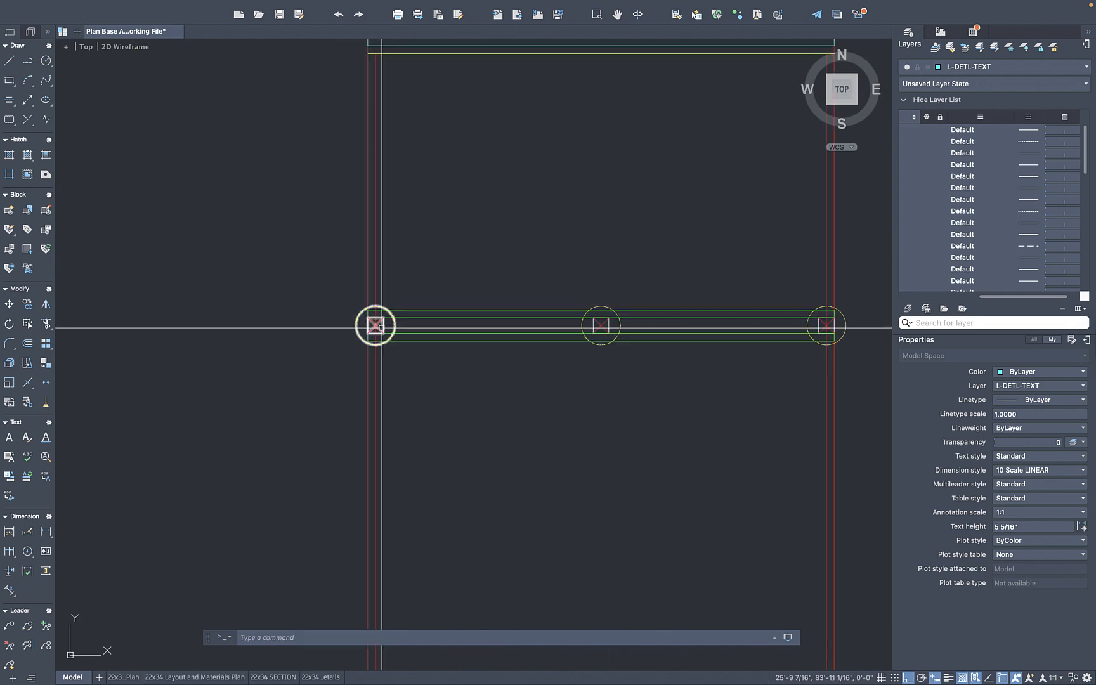
scroll(380, 251, down, 8)
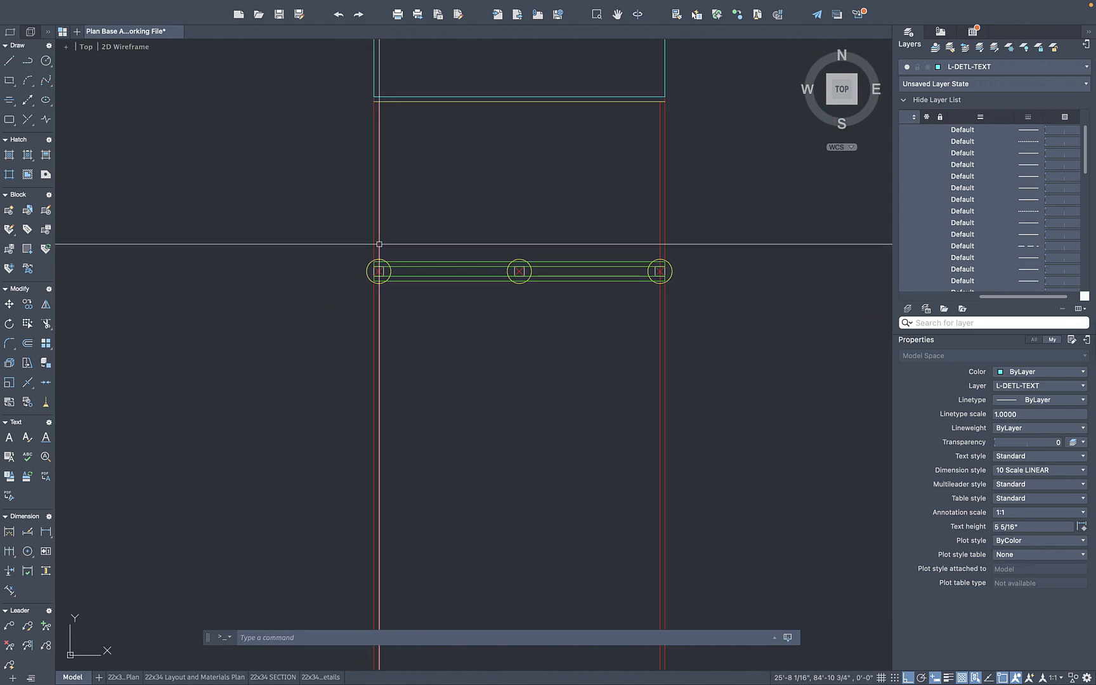
click(335, 237)
click(744, 311)
scroll(742, 311, down, 5)
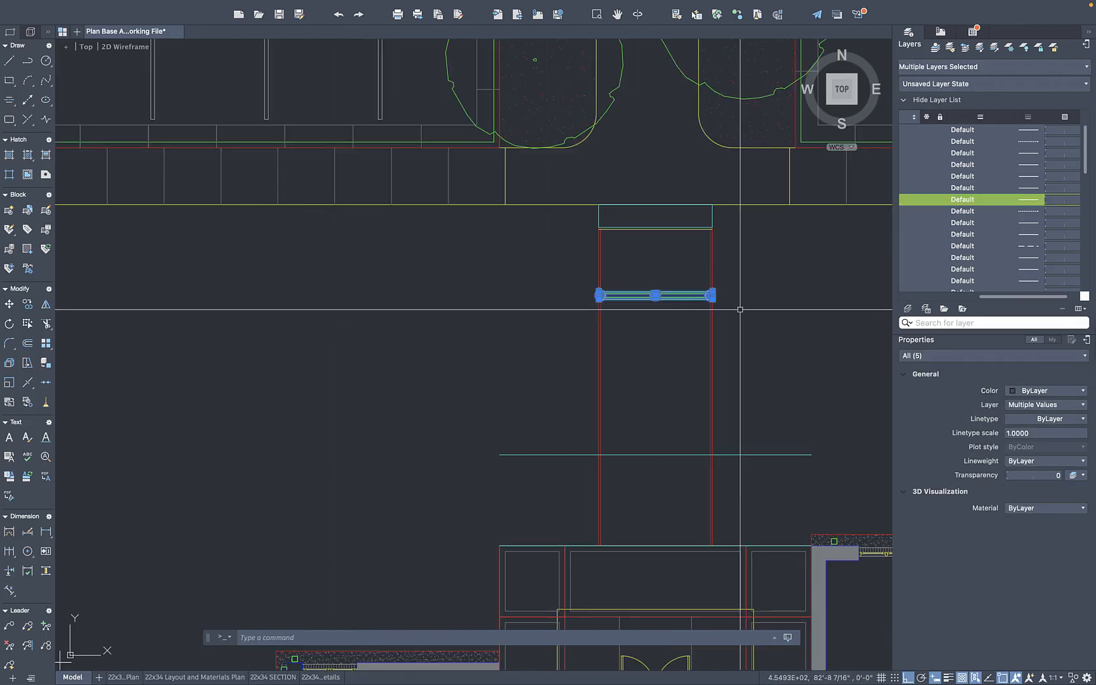
key(Return)
scroll(723, 304, up, 8)
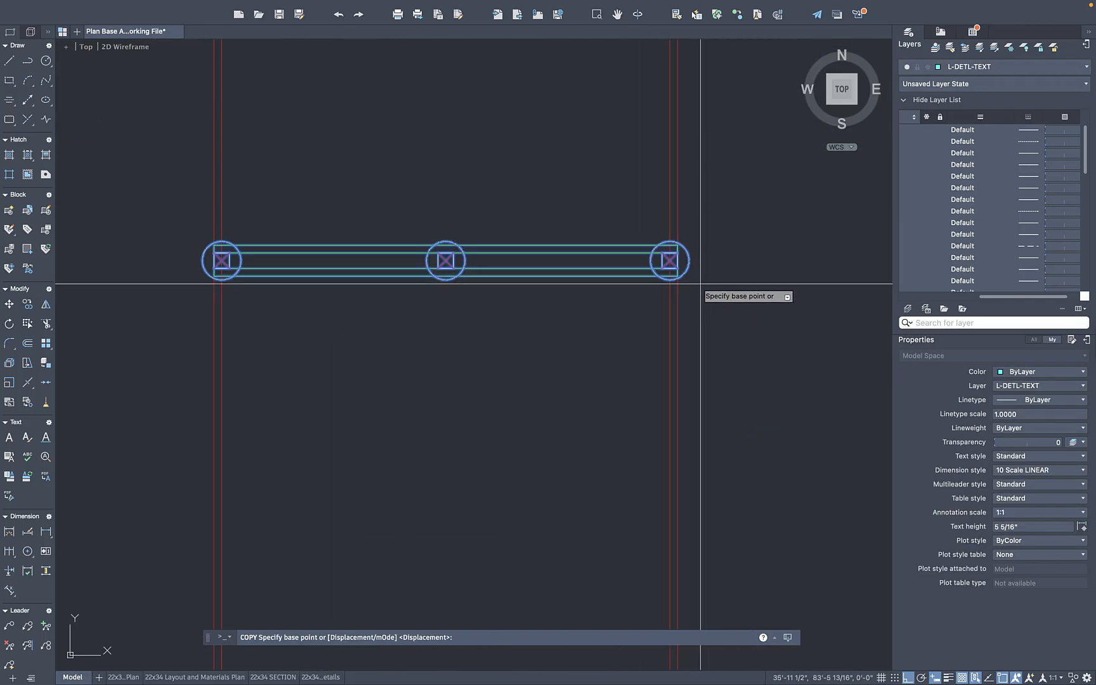
scroll(677, 253, down, 10)
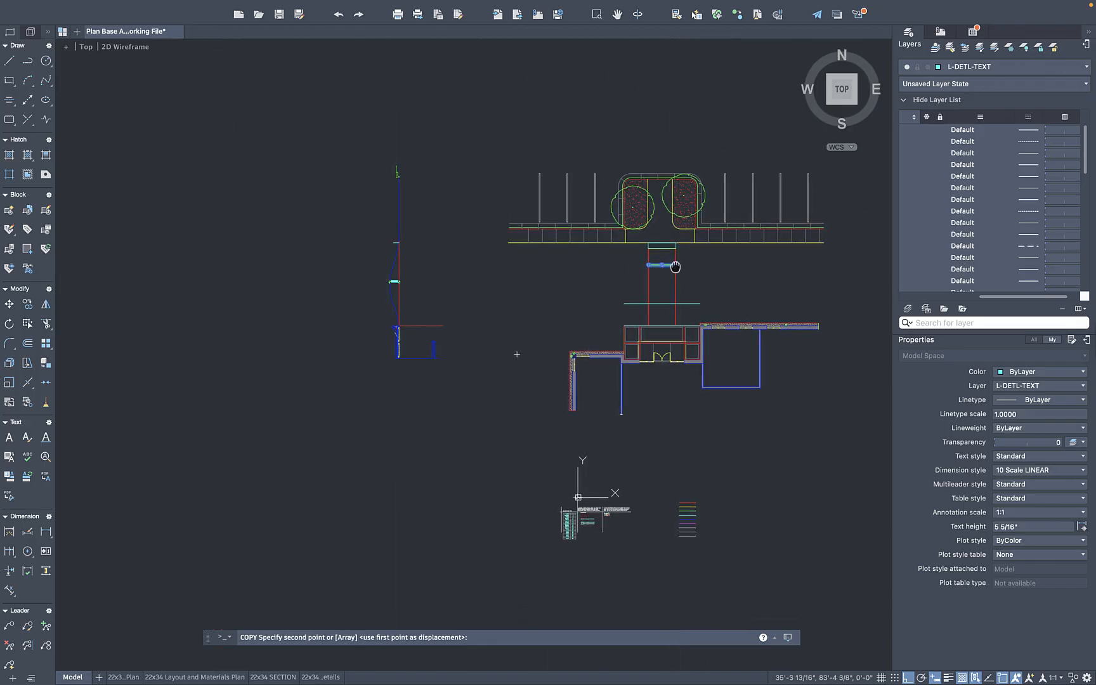
scroll(674, 238, up, 5)
scroll(617, 322, up, 10)
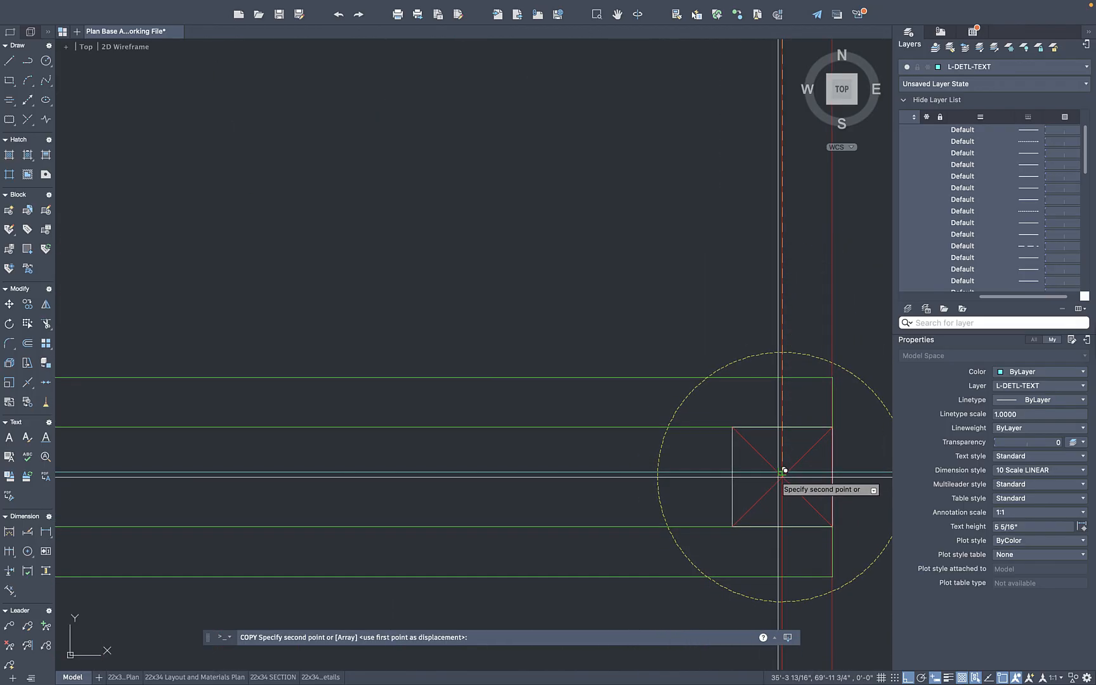
click(783, 475)
key(Return)
Delete the horizontal guide line running through the lower row of posts
scroll(760, 438, down, 8)
click(810, 419)
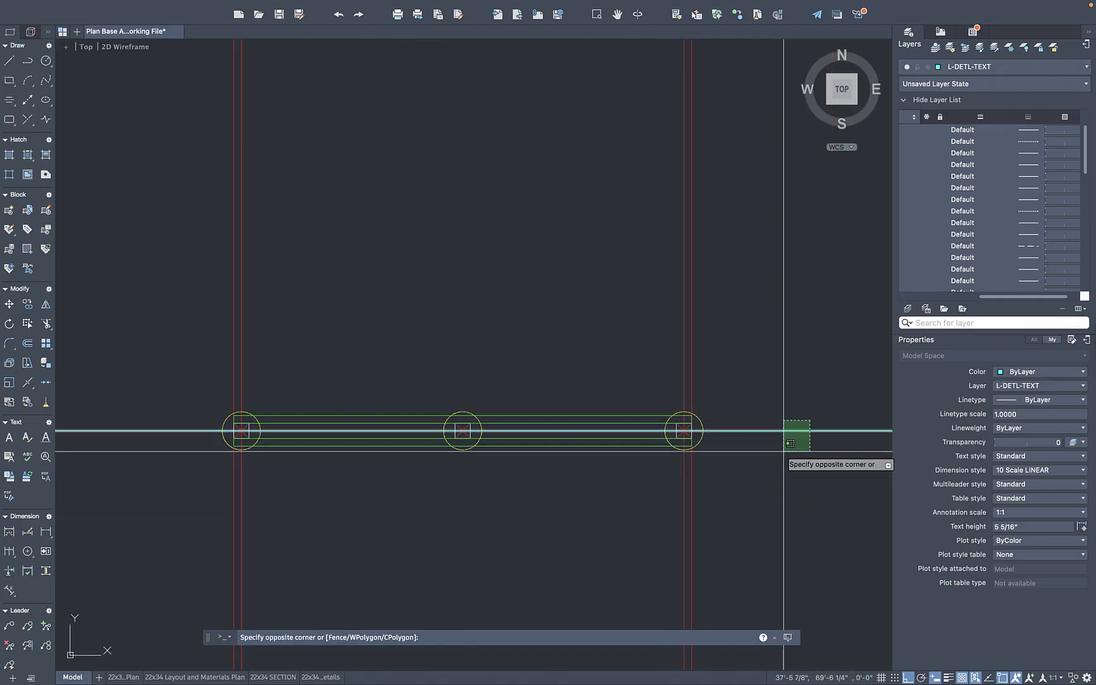
click(784, 451)
key(Delete)
scroll(640, 378, down, 8)
middle_drag(638, 378, 567, 381)
scroll(567, 381, up, 2)
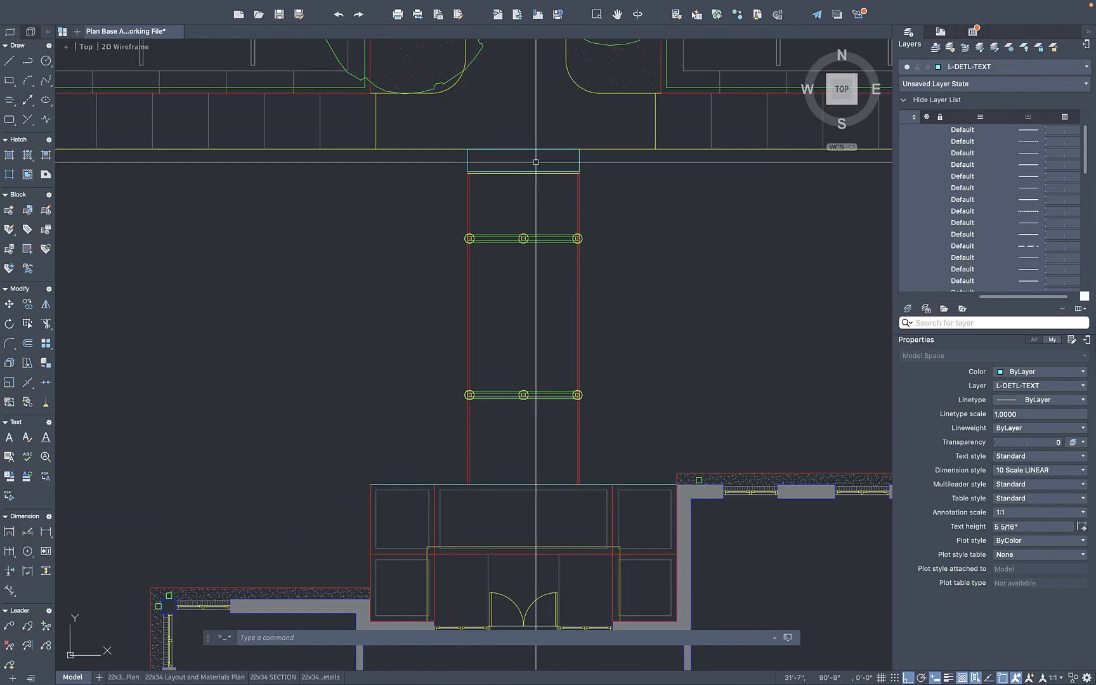
Delete the four vertical joist lines along both sides of the walkway
scroll(537, 162, up, 6)
click(749, 241)
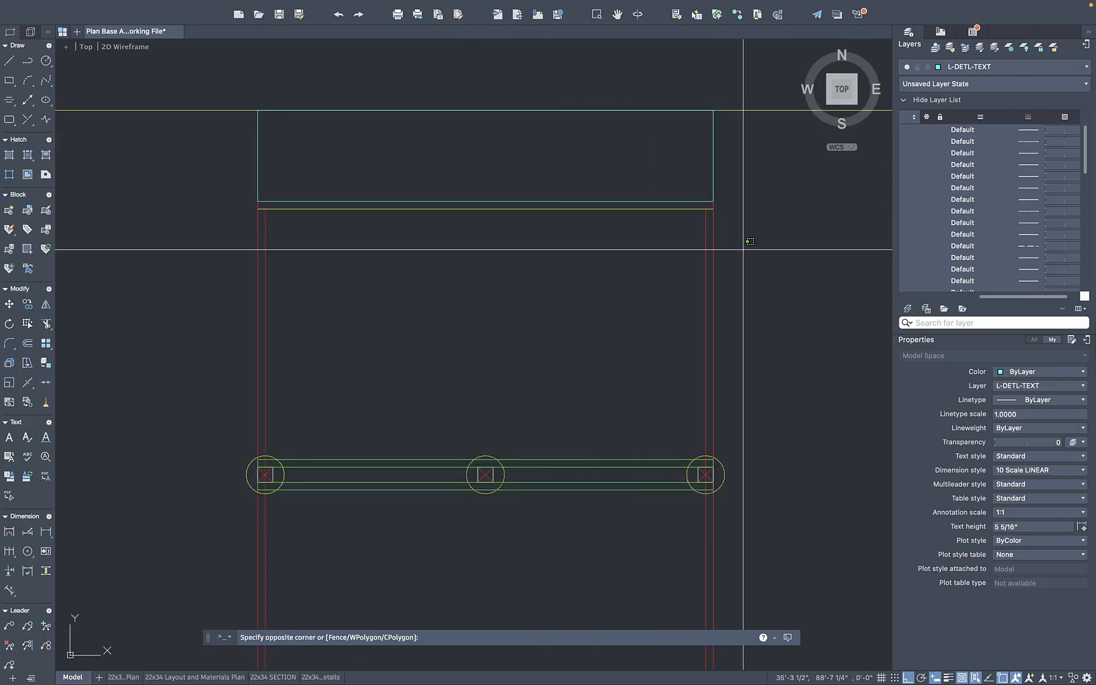
click(220, 300)
scroll(436, 299, down, 4)
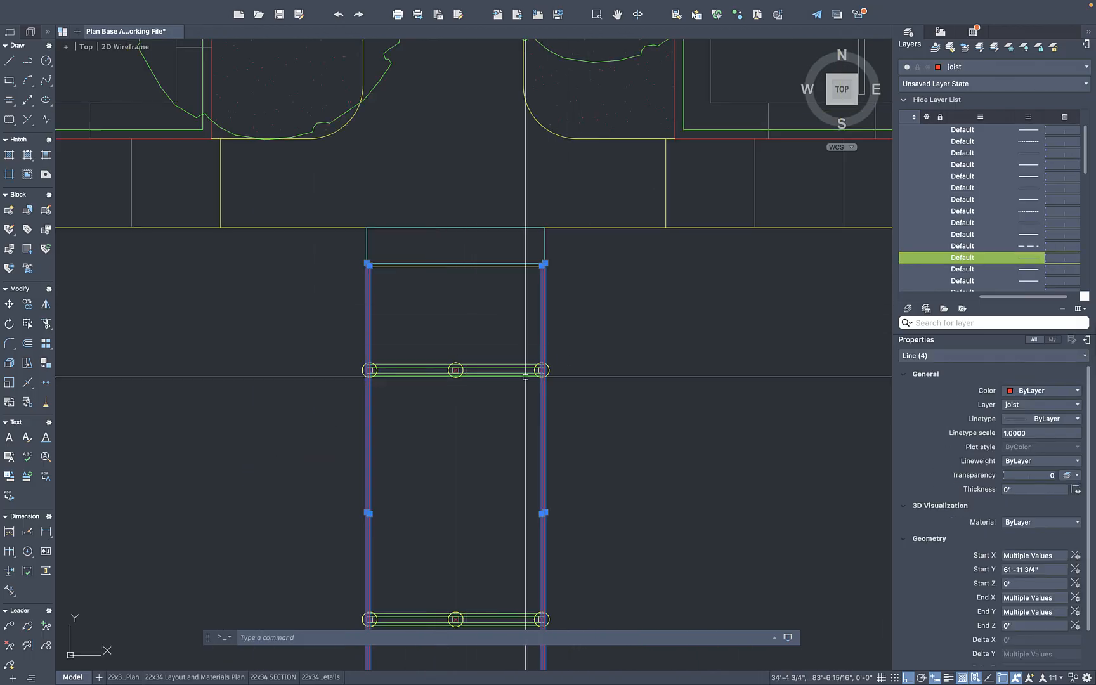
key(Delete)
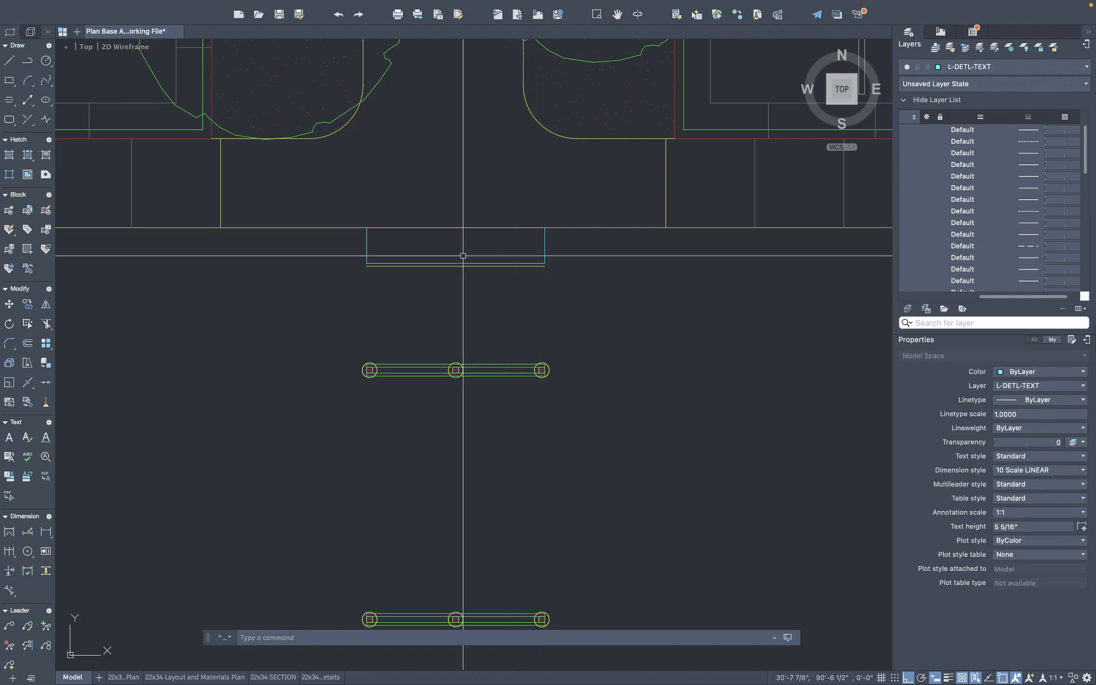
Draw a closed polyline around the narrow ledger strip between the upper landing's bottom edge and the yellow line below it
scroll(549, 245, up, 6)
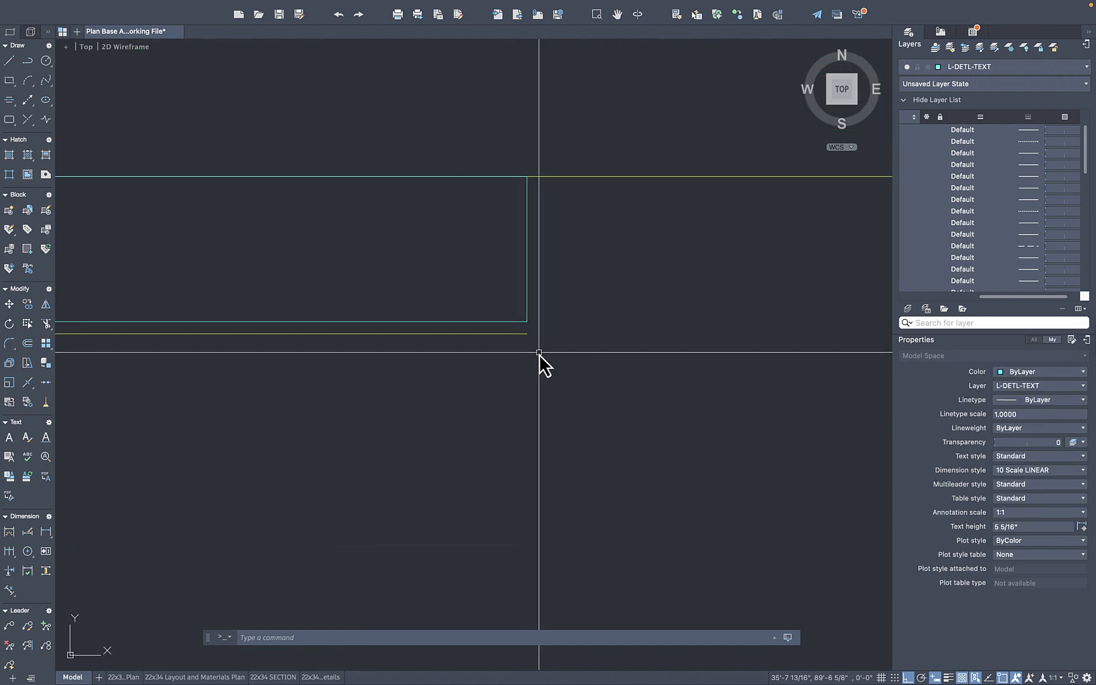
text(pl)
key(Return)
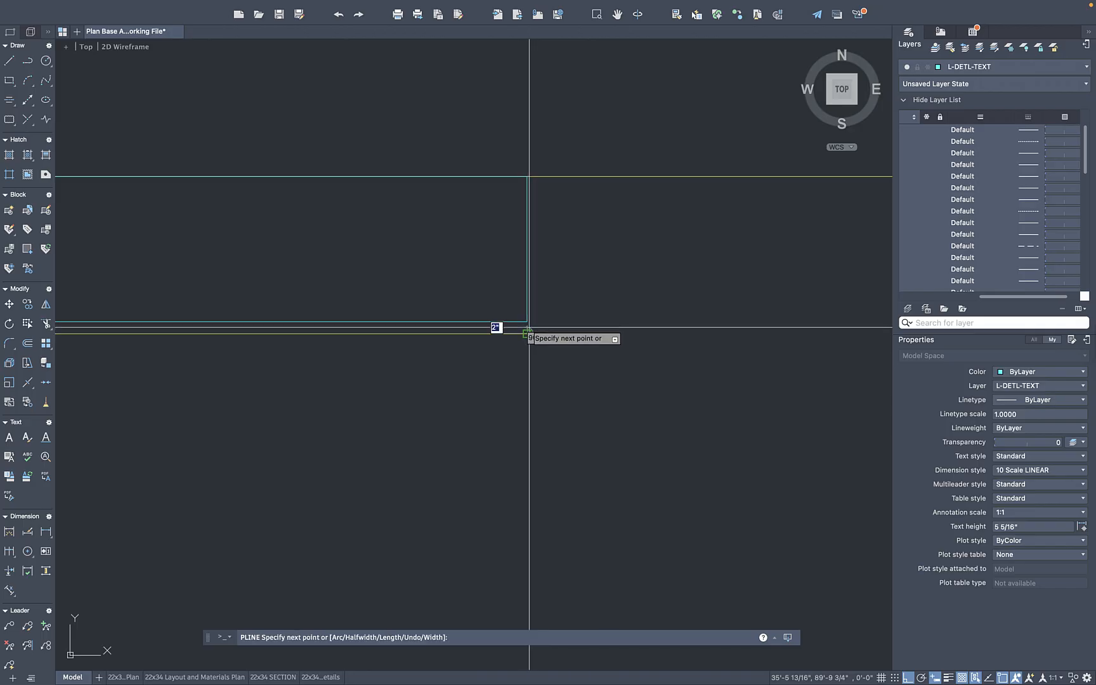
click(527, 322)
middle_drag(531, 324, 727, 309)
scroll(307, 299, down, 3)
middle_drag(307, 298, 628, 297)
click(435, 301)
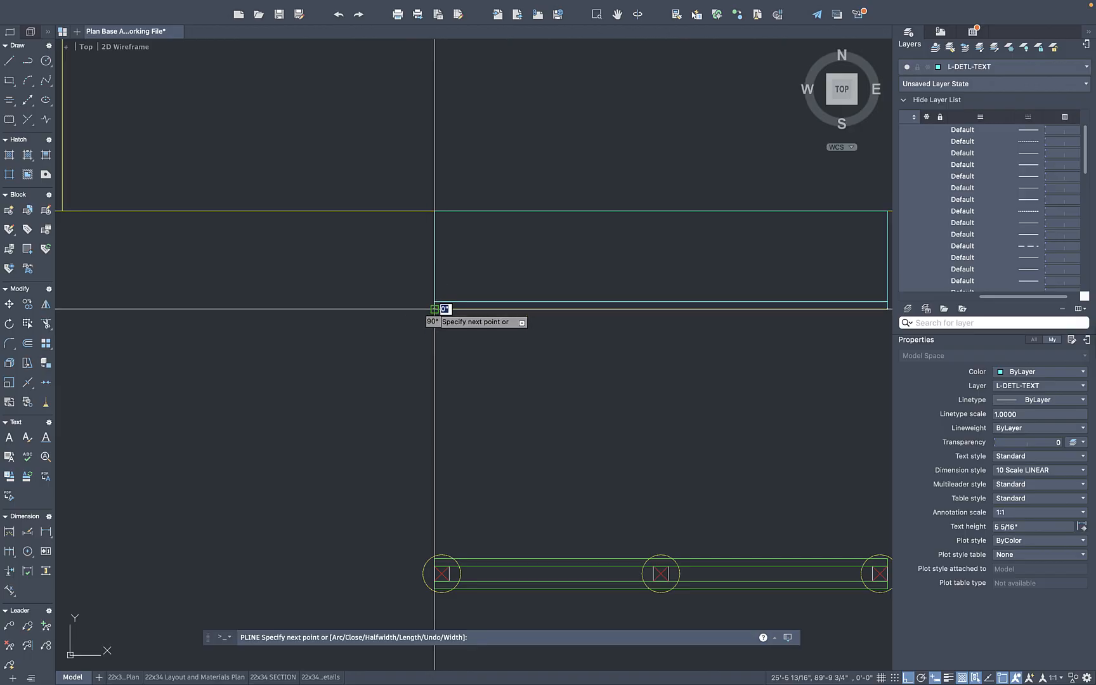
text(c)
key(Return)
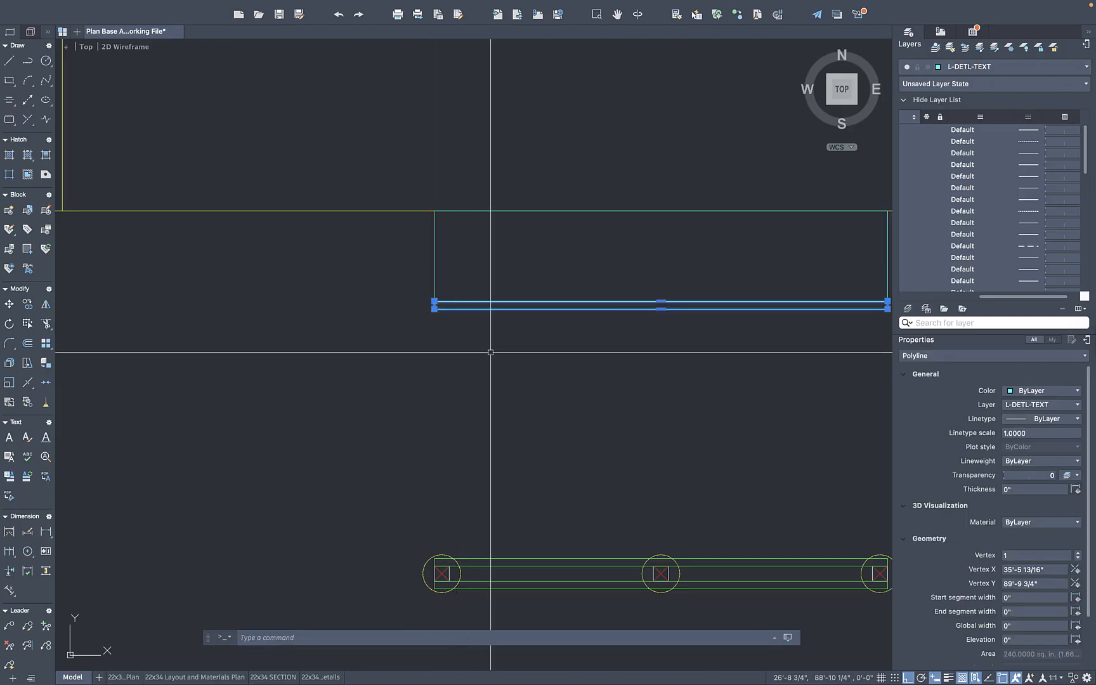
Move the new ledger outline 12" down and delete the single yellow line left beneath the landing
click(497, 351)
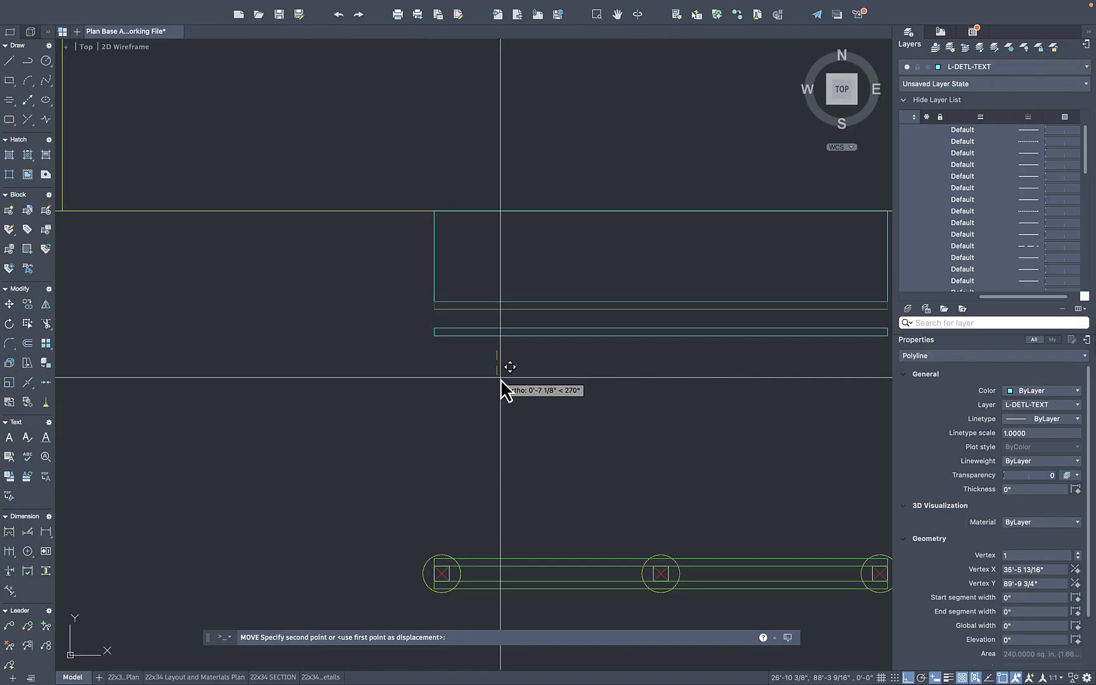
click(501, 377)
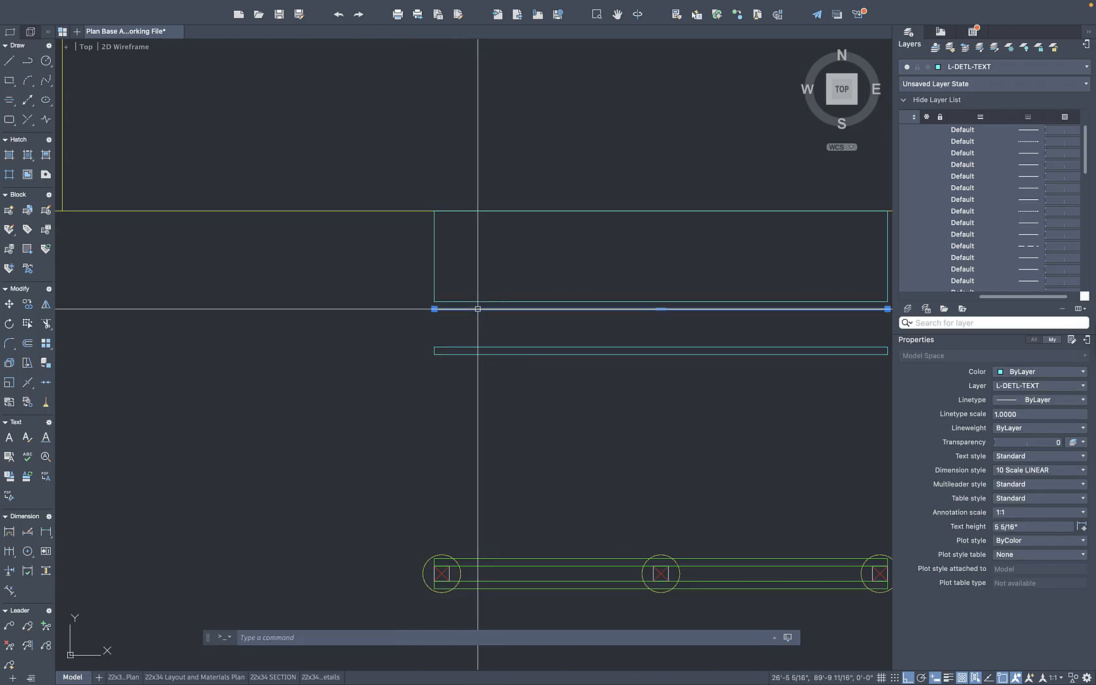
Assign the ledger outline to the ledger layer and move it 12" back up against the landing
click(493, 351)
click(1036, 406)
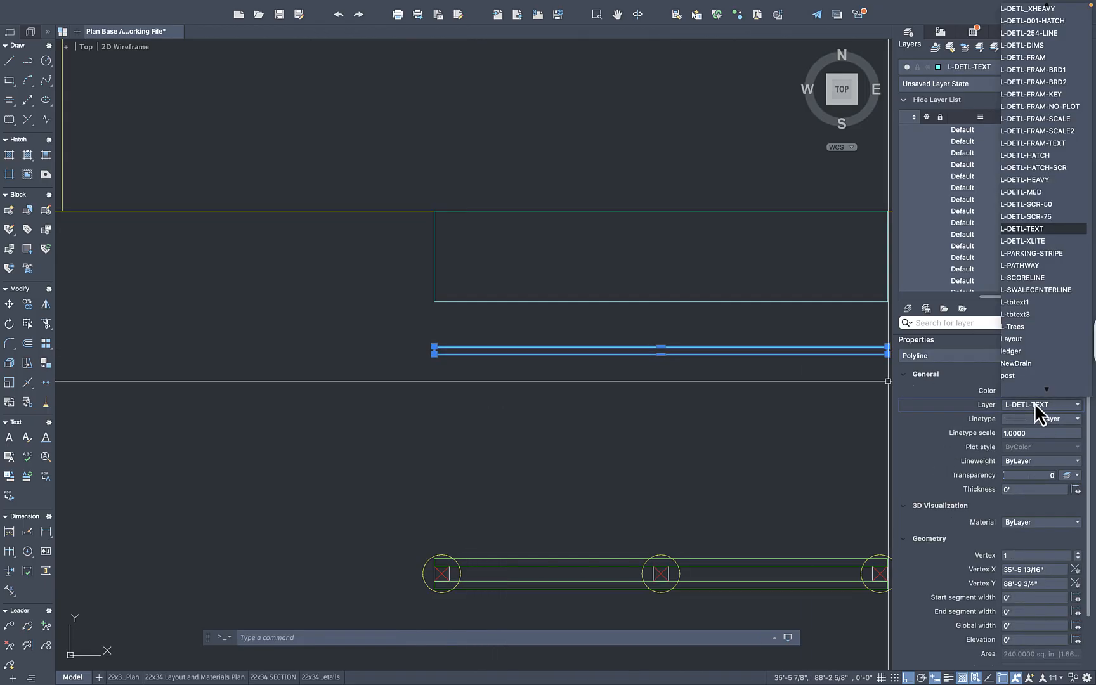
click(1022, 352)
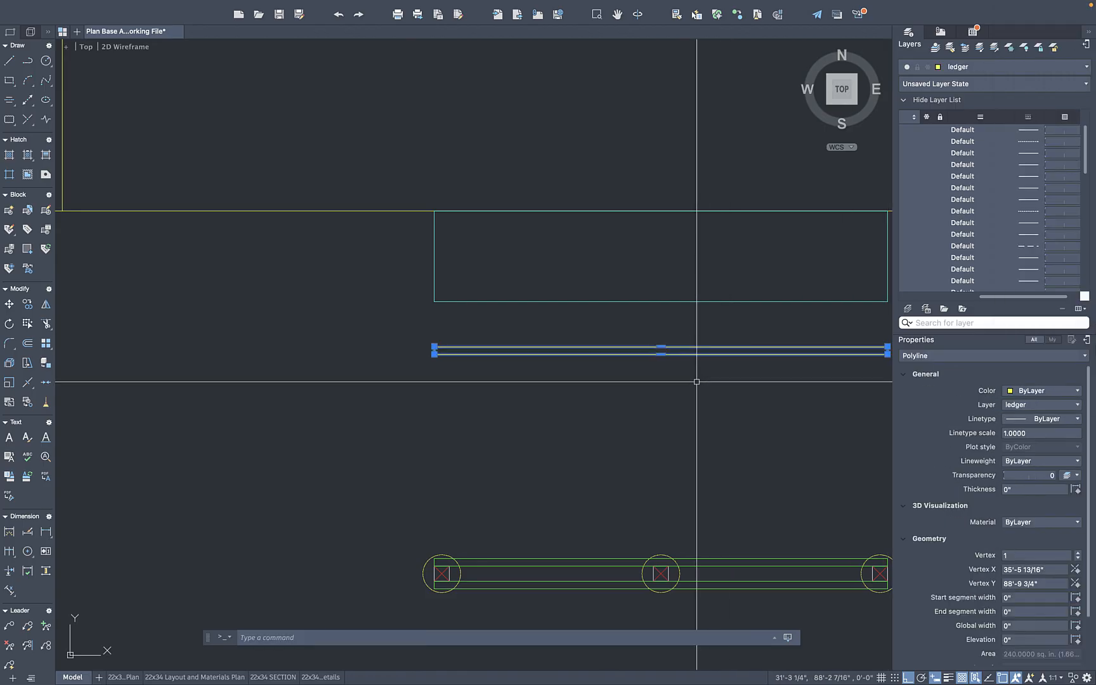
text(m)
key(Return)
click(696, 401)
text(12)
key(Return)
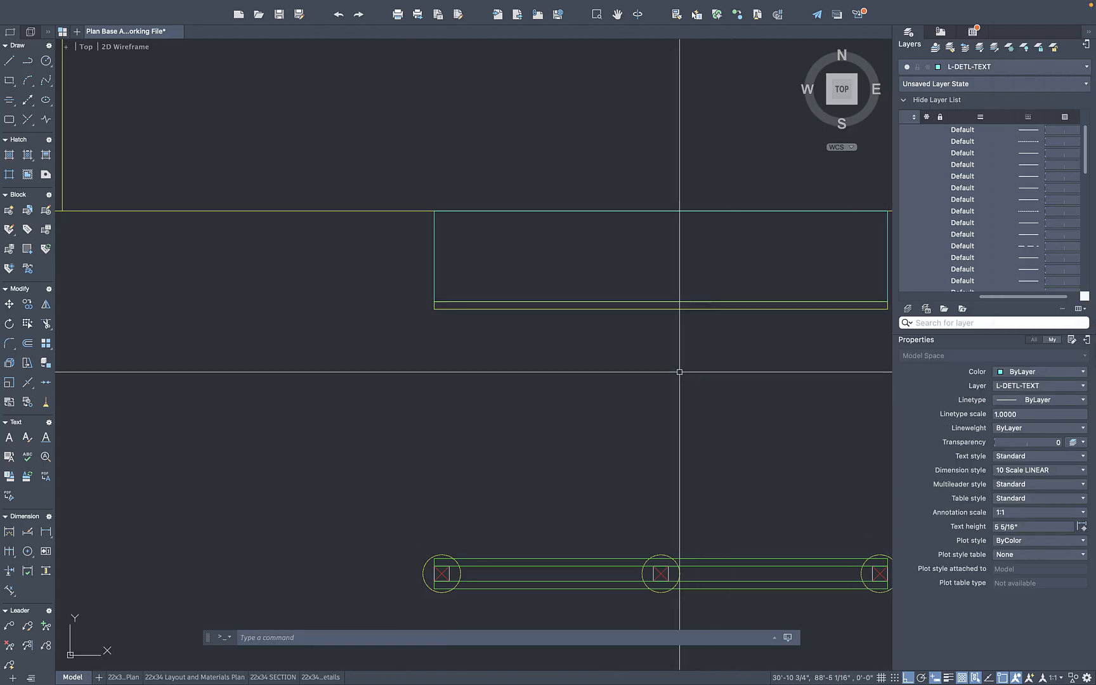
Copy the upper ledger from its lower-right corner straight down onto the building entry's top edge
scroll(678, 367, down, 2)
middle_drag(597, 322, 488, 311)
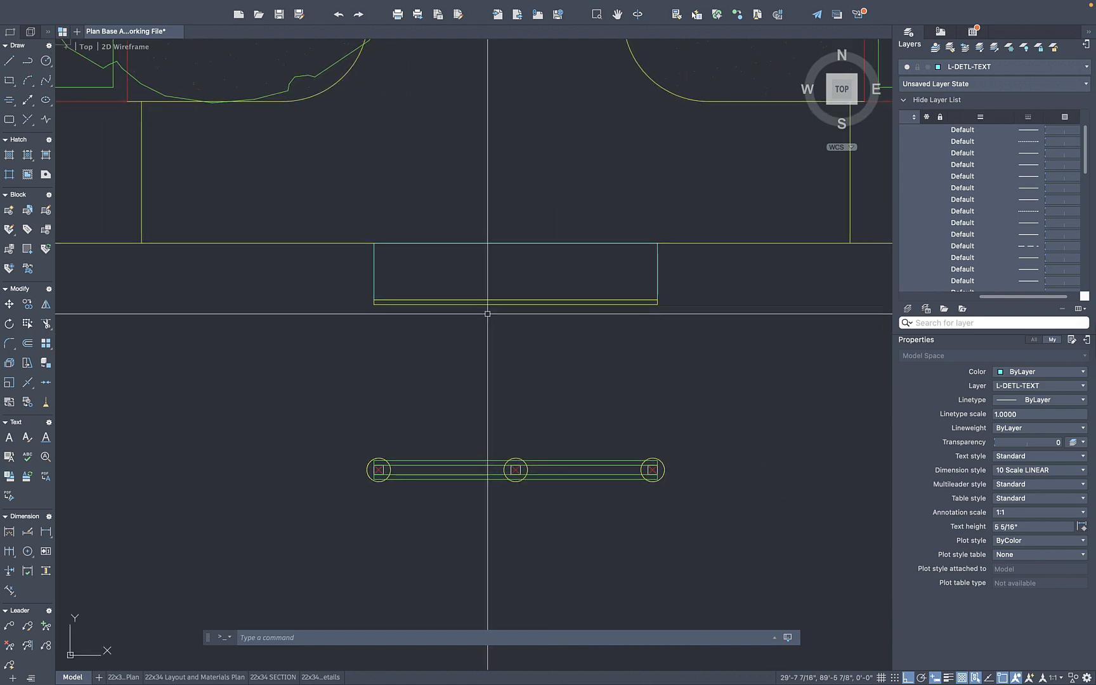
click(568, 302)
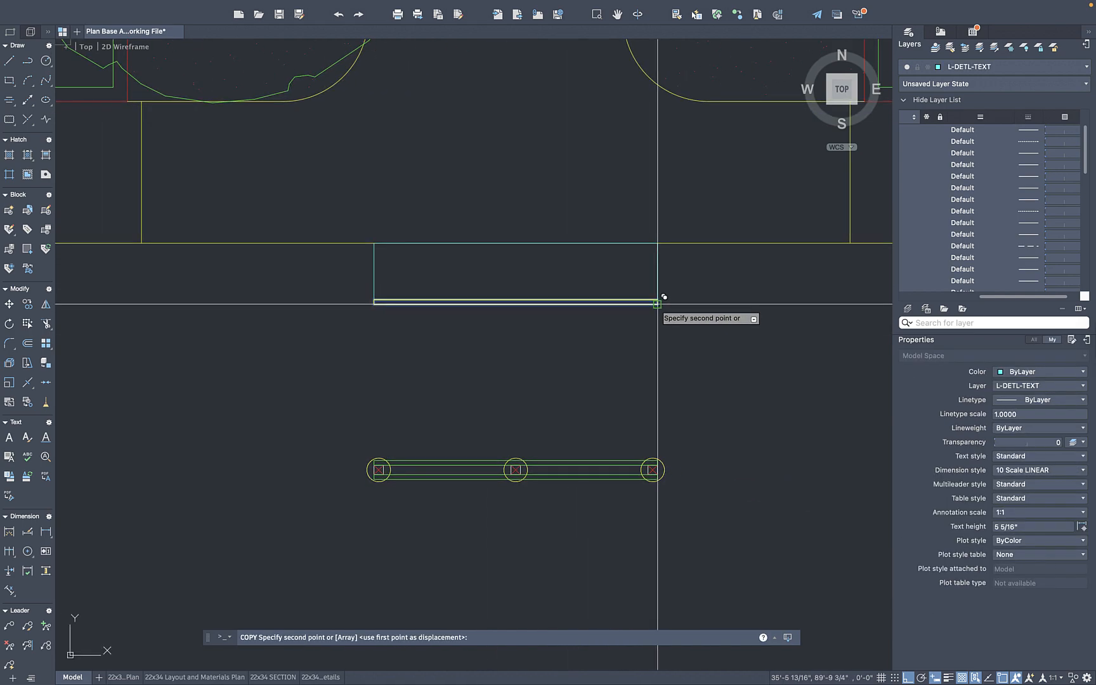
scroll(664, 296, down, 5)
scroll(643, 372, up, 5)
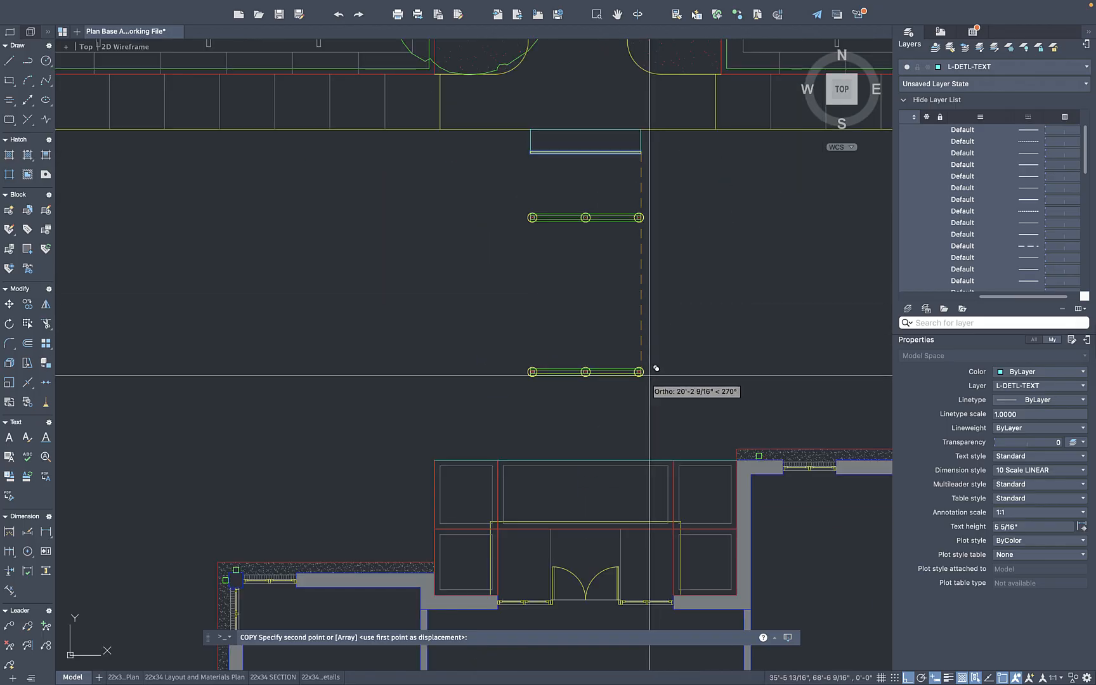
click(641, 458)
key(Escape)
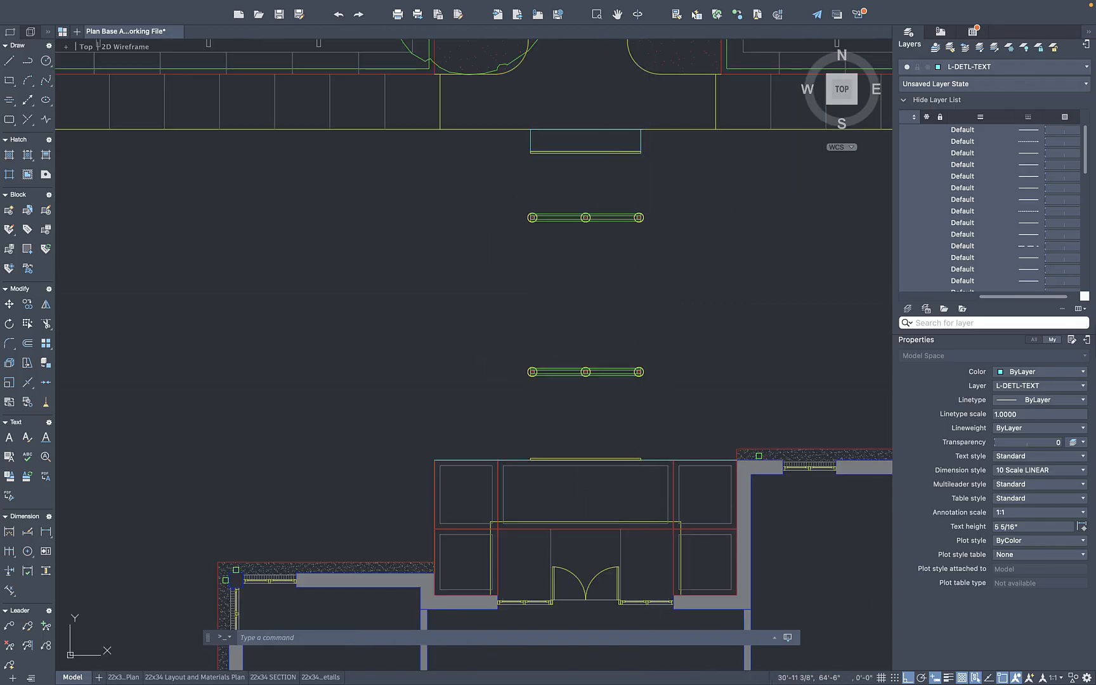
scroll(476, 342, down, 3)
scroll(523, 386, up, 10)
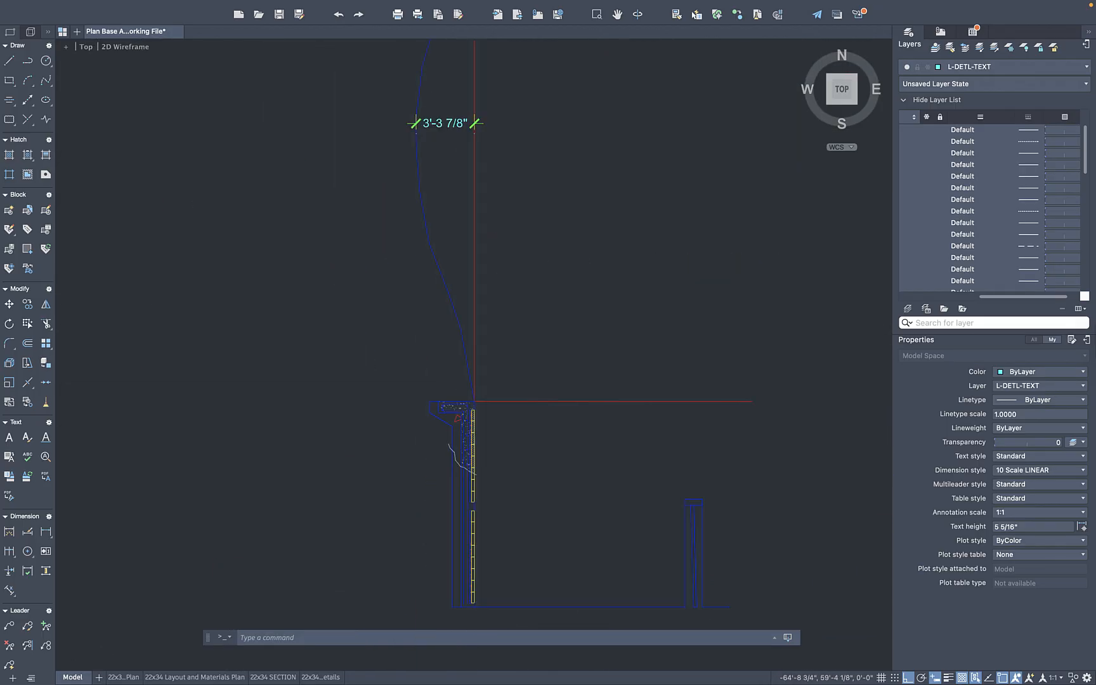
scroll(465, 411, up, 6)
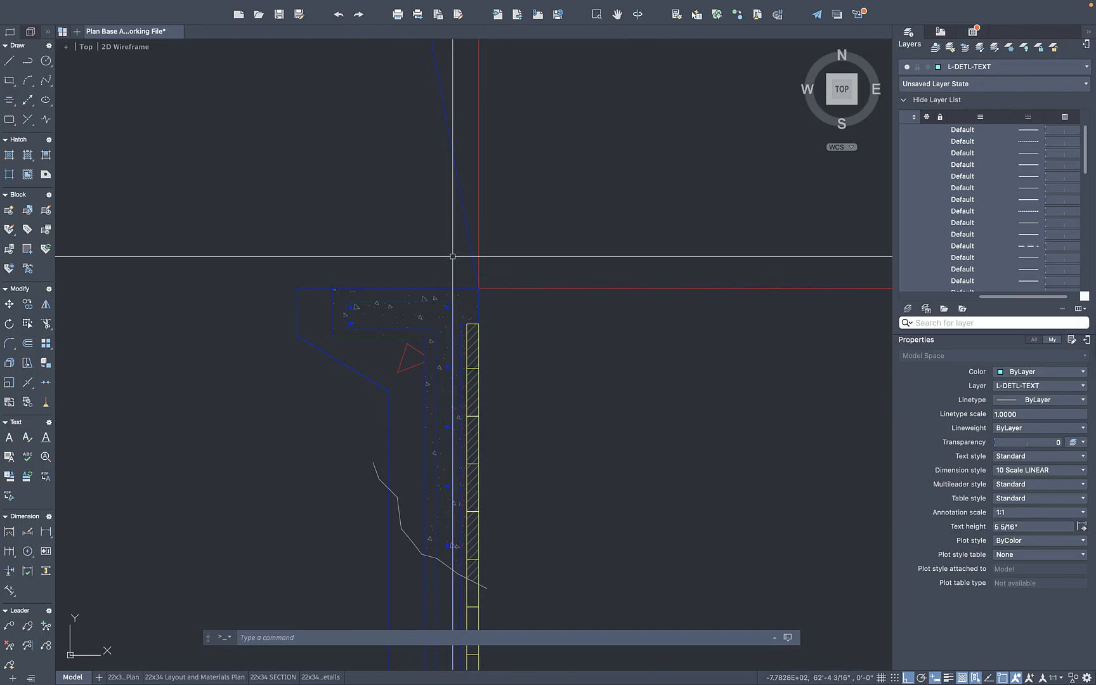
scroll(452, 256, down, 10)
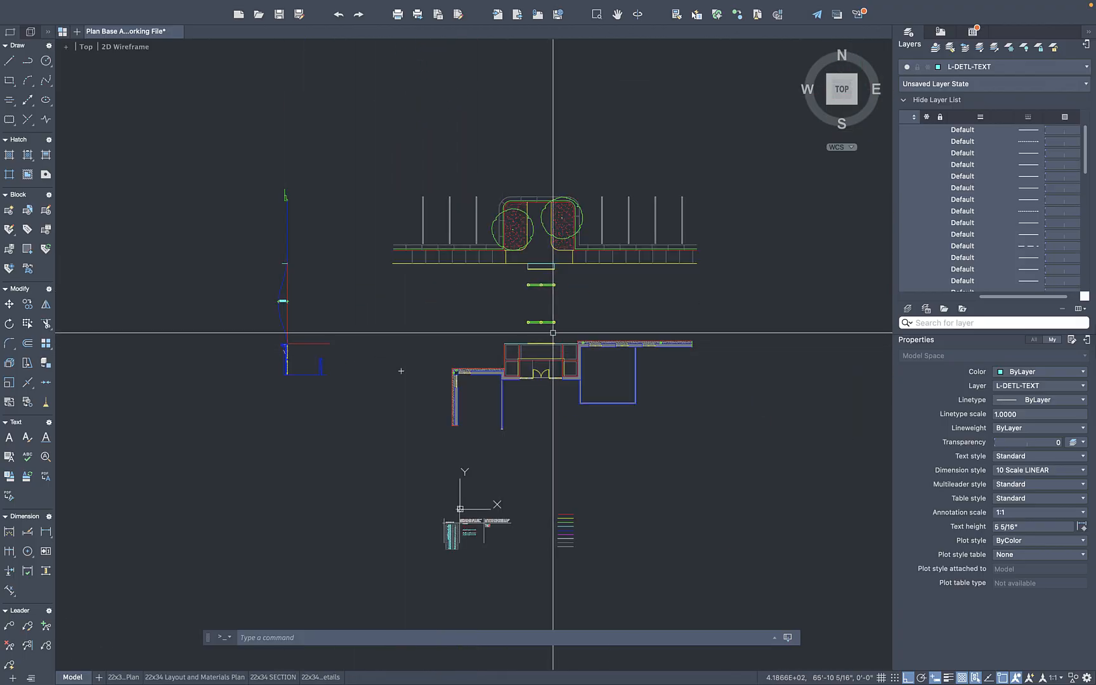
Draw a closed 2" wide polyline joist from the right end of the entry ledger up to the underside of the lower double beam
scroll(553, 332, up, 6)
middle_drag(531, 337, 518, 334)
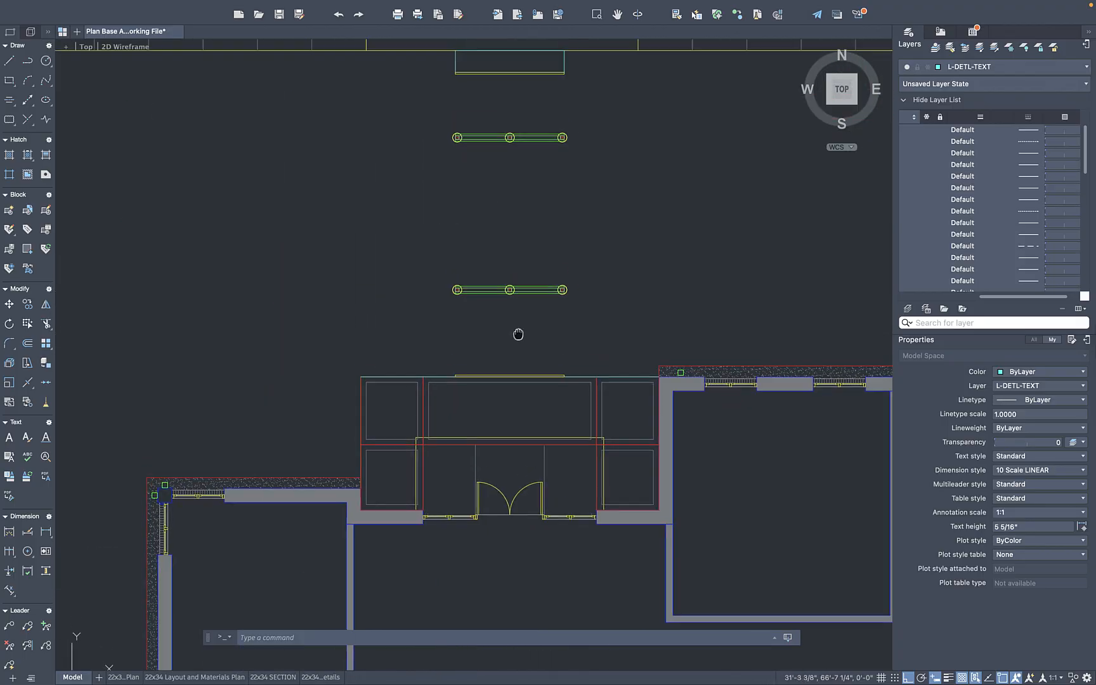
scroll(556, 320, up, 2)
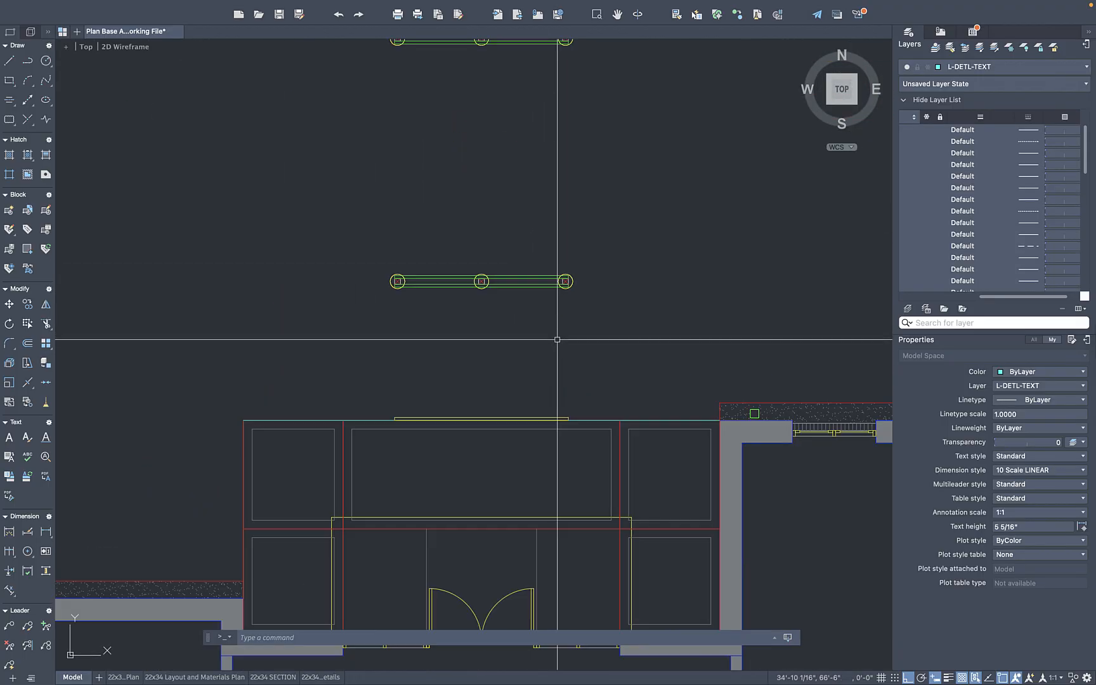
scroll(569, 411, up, 2)
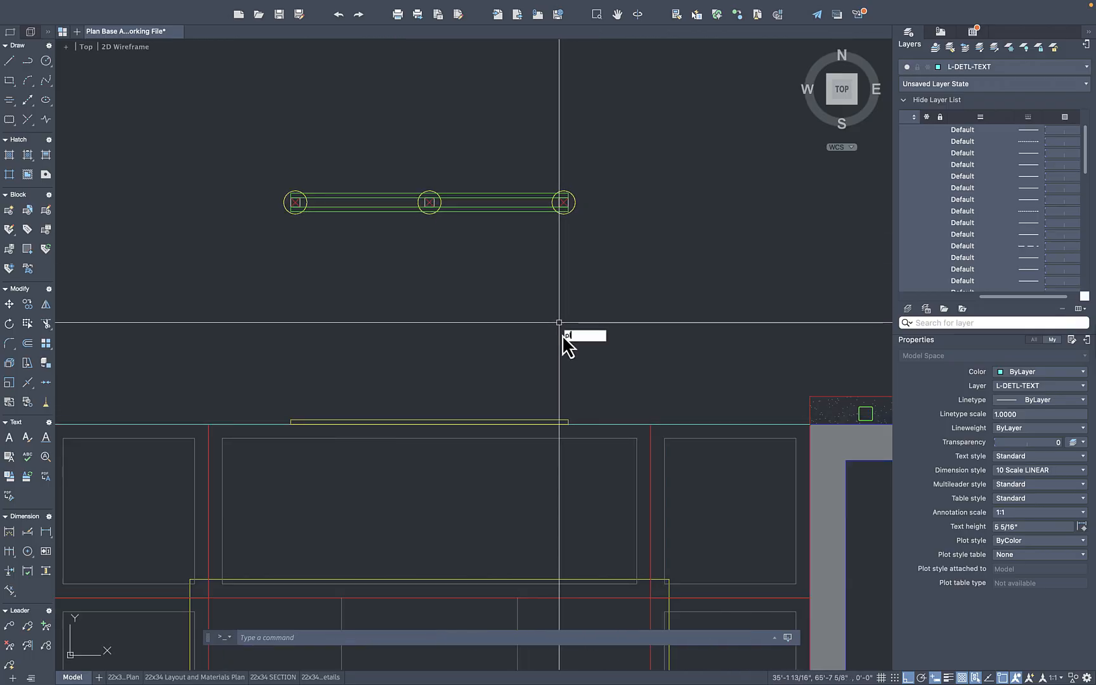
text(l)
key(Return)
click(568, 420)
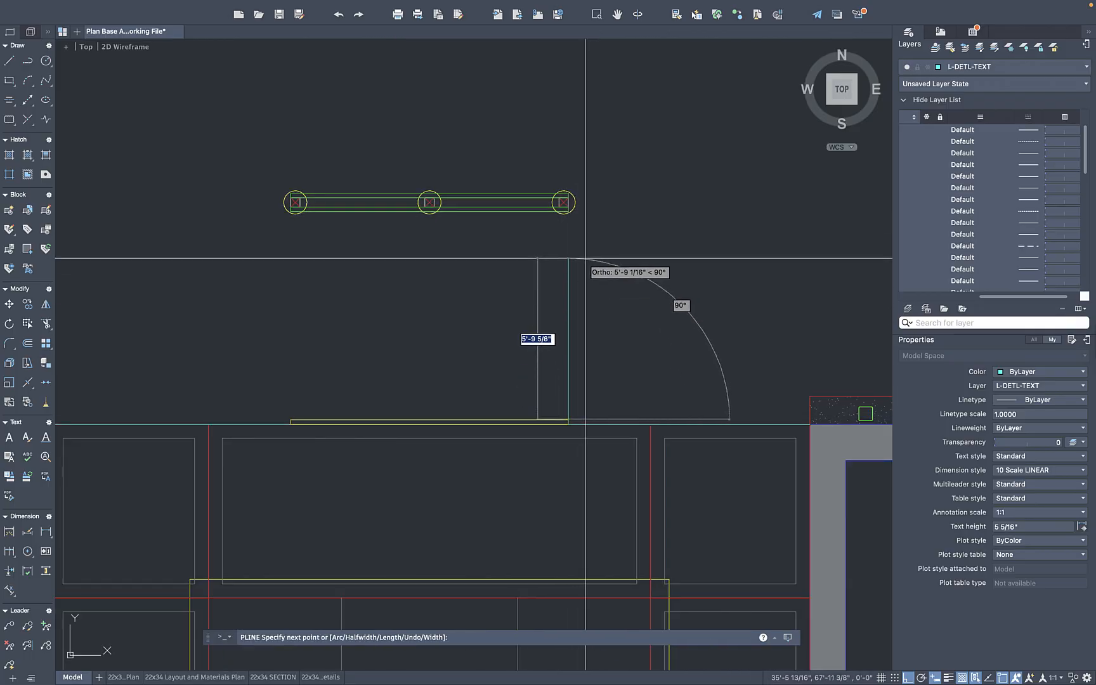
scroll(580, 219, up, 2)
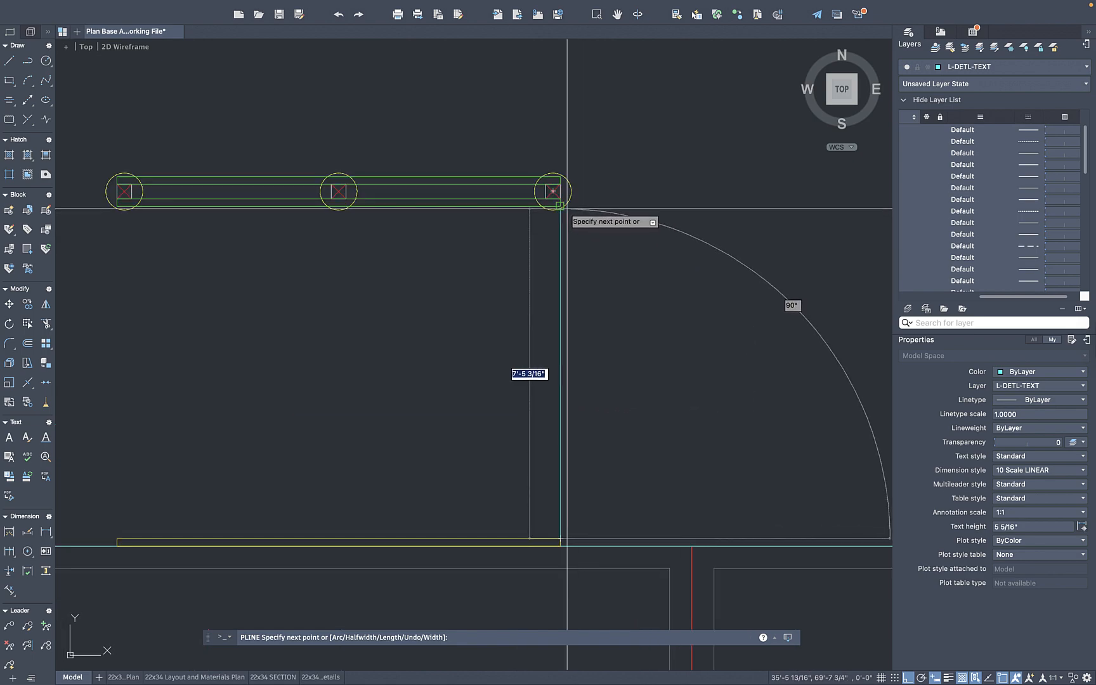
scroll(567, 208, up, 10)
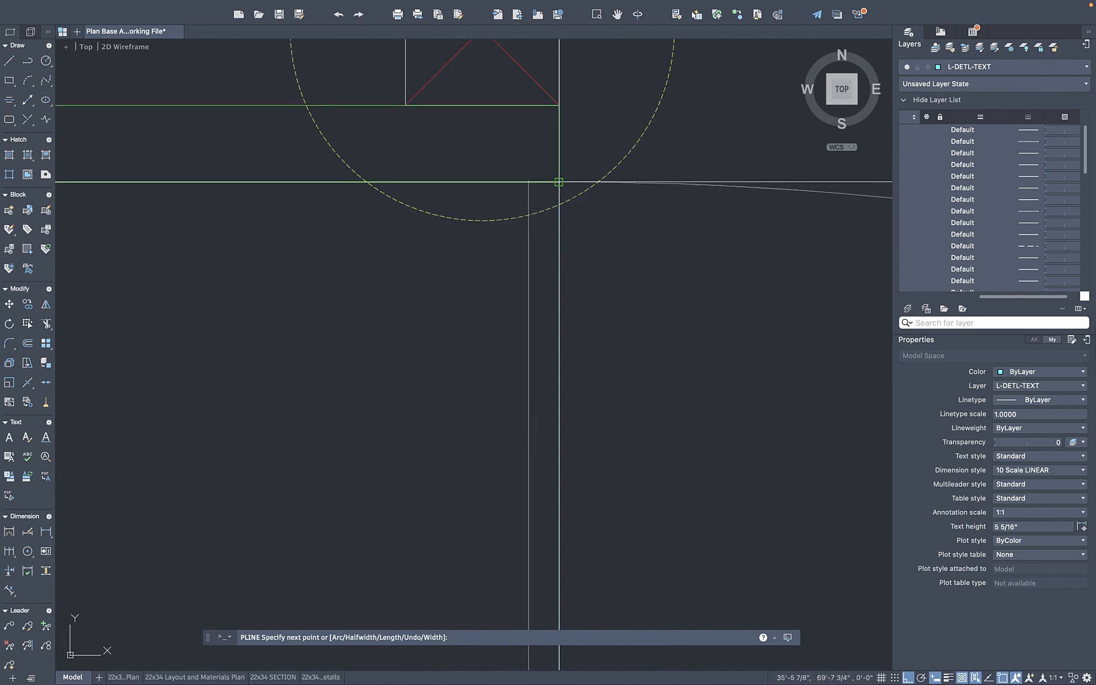
click(558, 182)
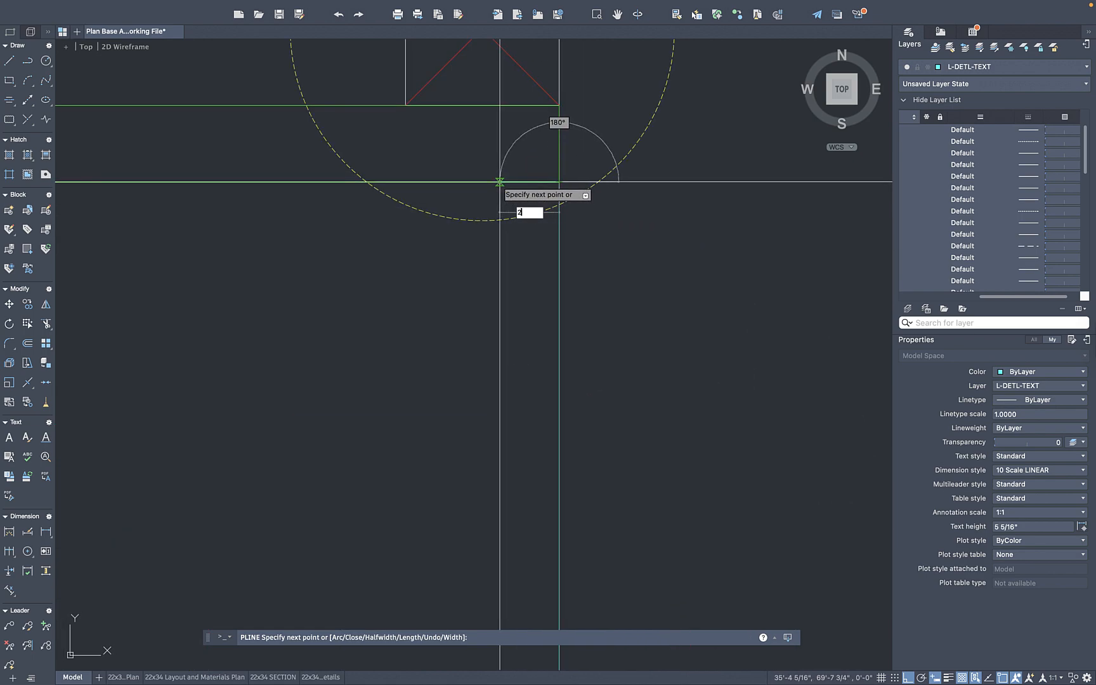
scroll(489, 253, down, 10)
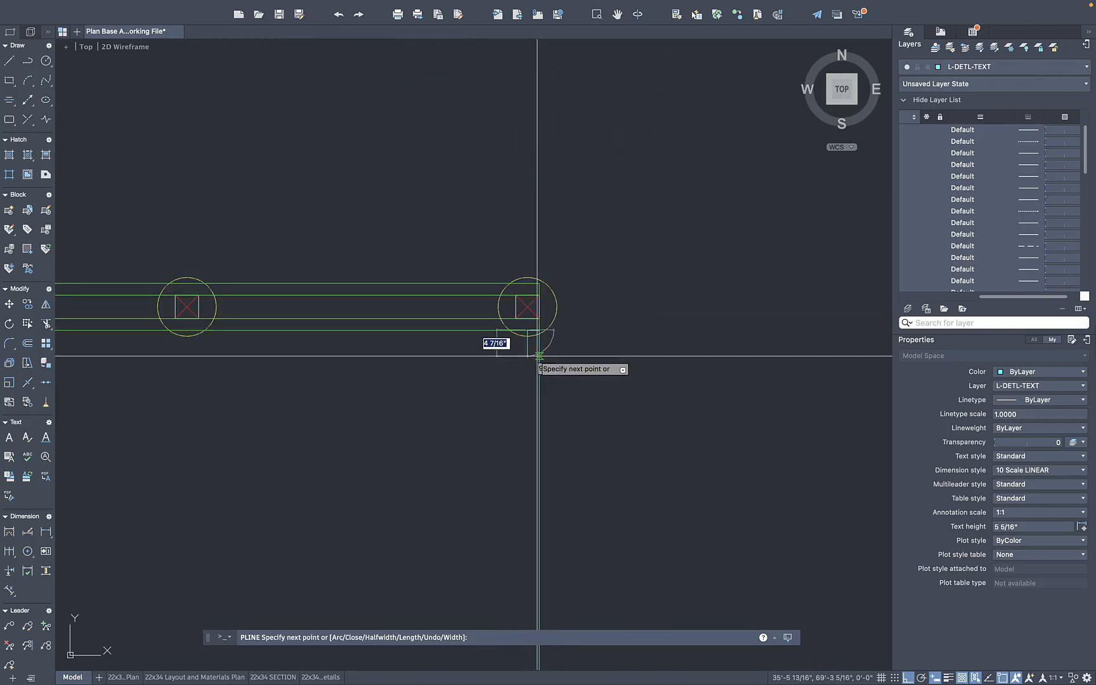
scroll(531, 377, down, 3)
middle_drag(534, 391, 540, 230)
scroll(523, 513, up, 6)
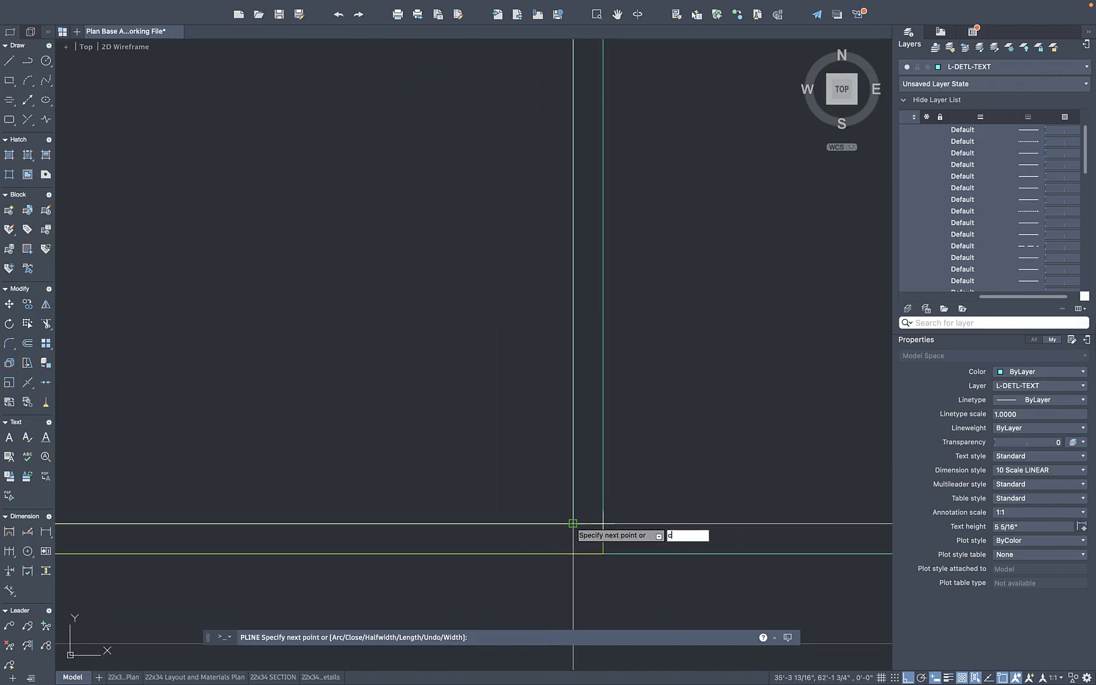
key(Return)
Assign the new joist outline to the joist layer
click(643, 360)
click(512, 368)
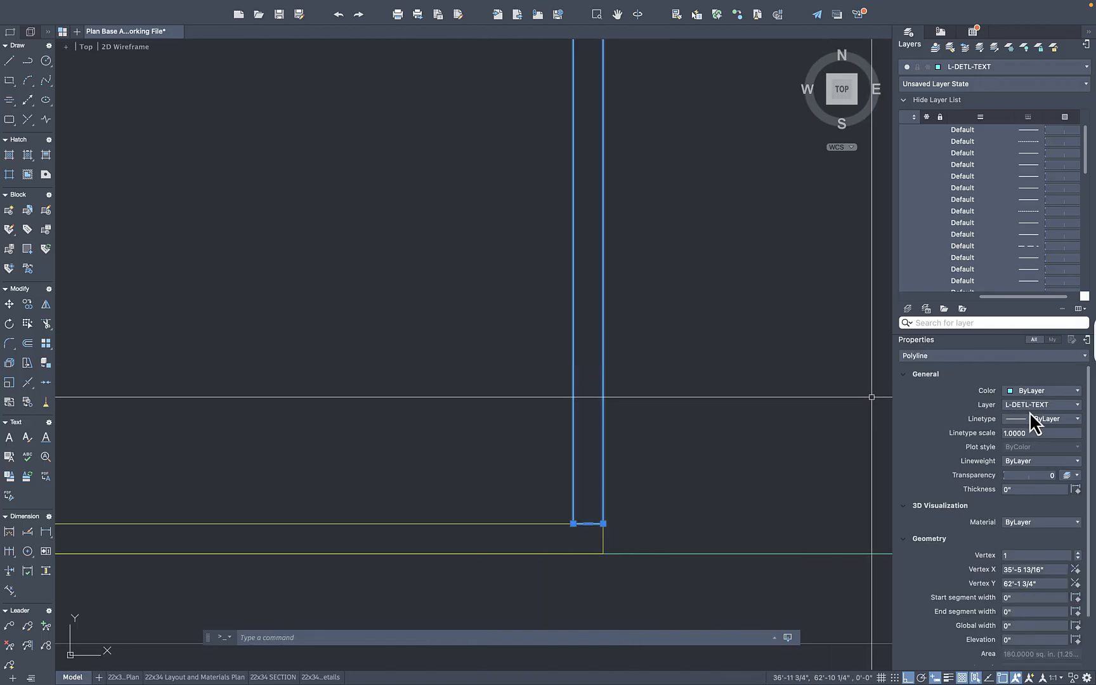
click(1030, 409)
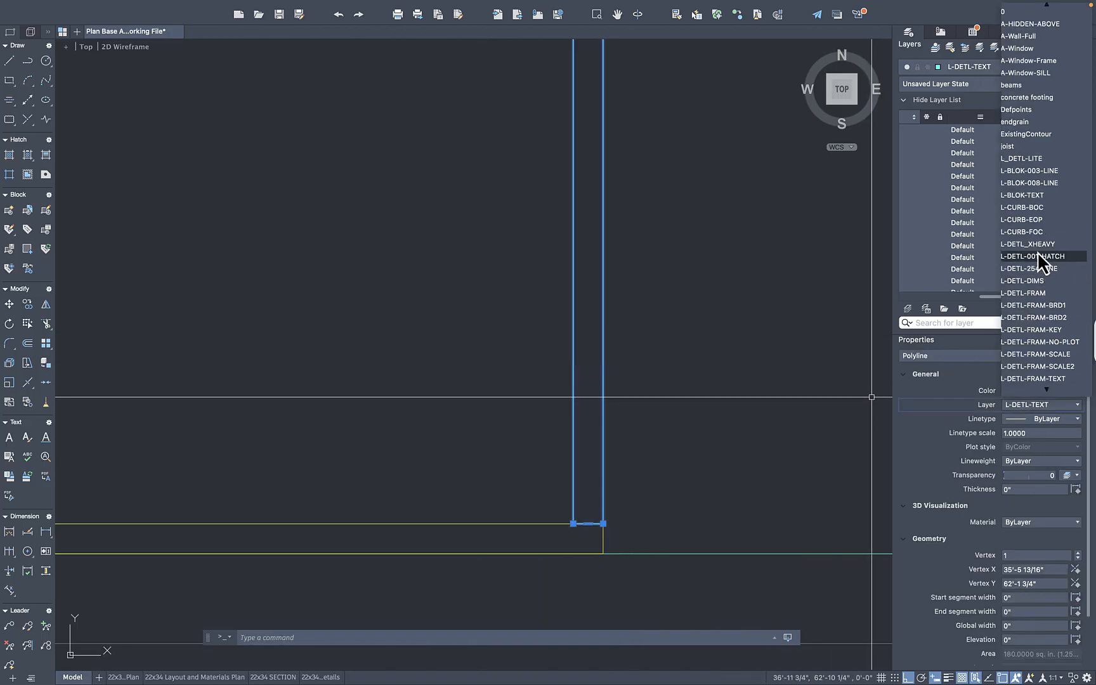
click(1014, 147)
key(Escape)
Copy the right edge joist from its upper-left corner to the left end of the lower double beam
scroll(651, 250, down, 5)
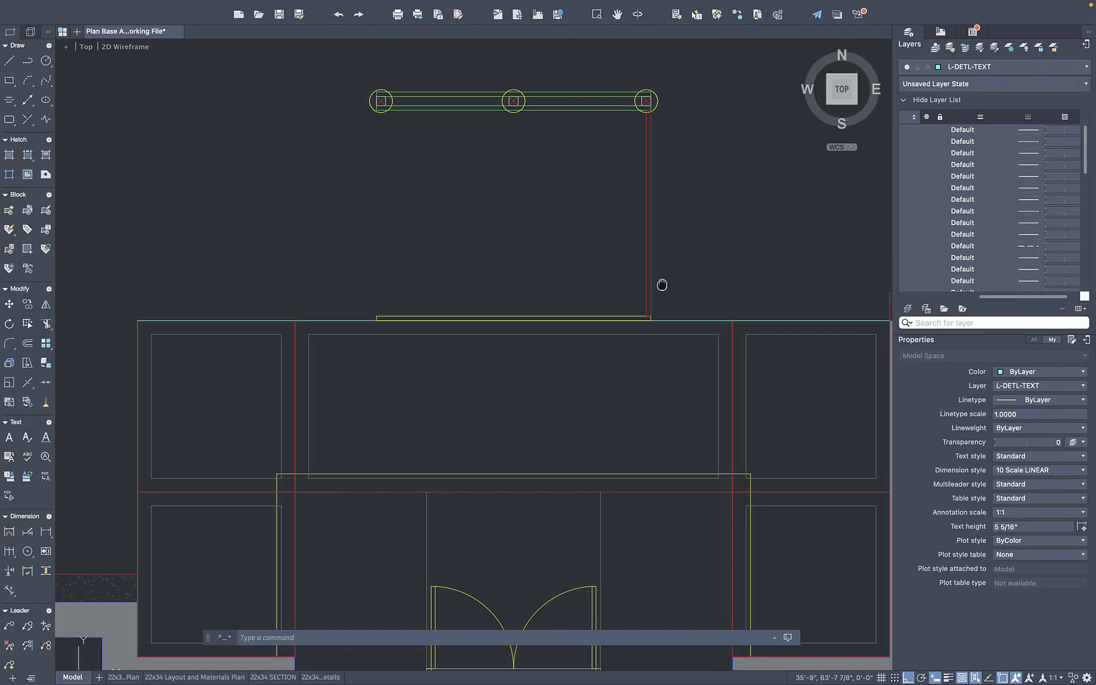
click(633, 350)
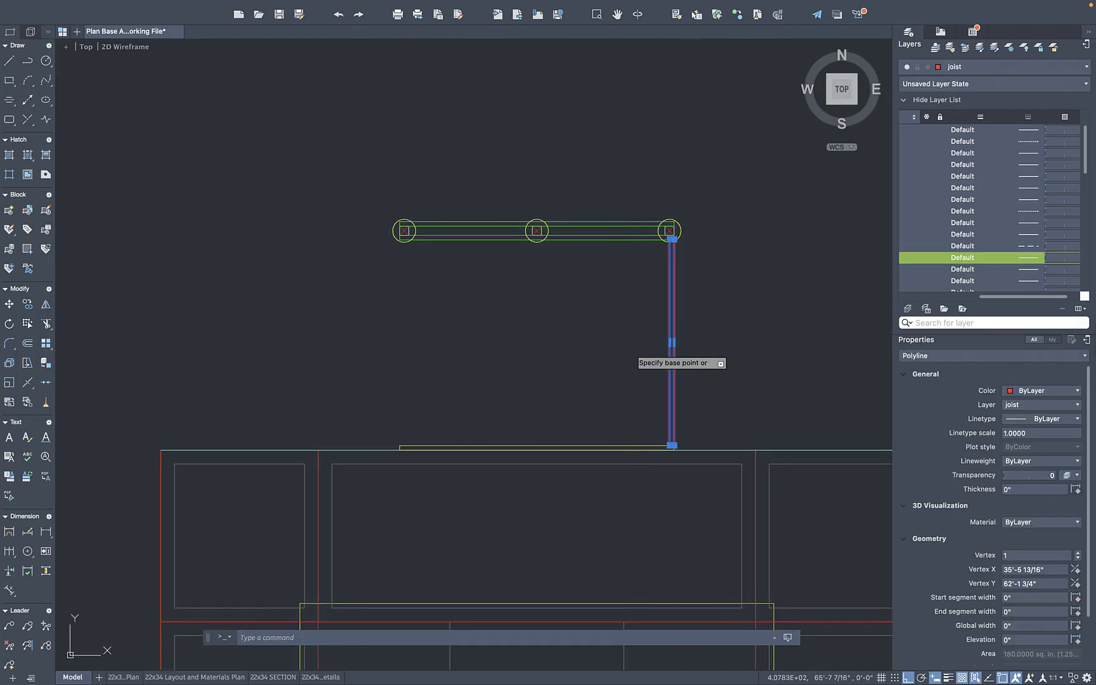
scroll(675, 247, up, 6)
click(678, 244)
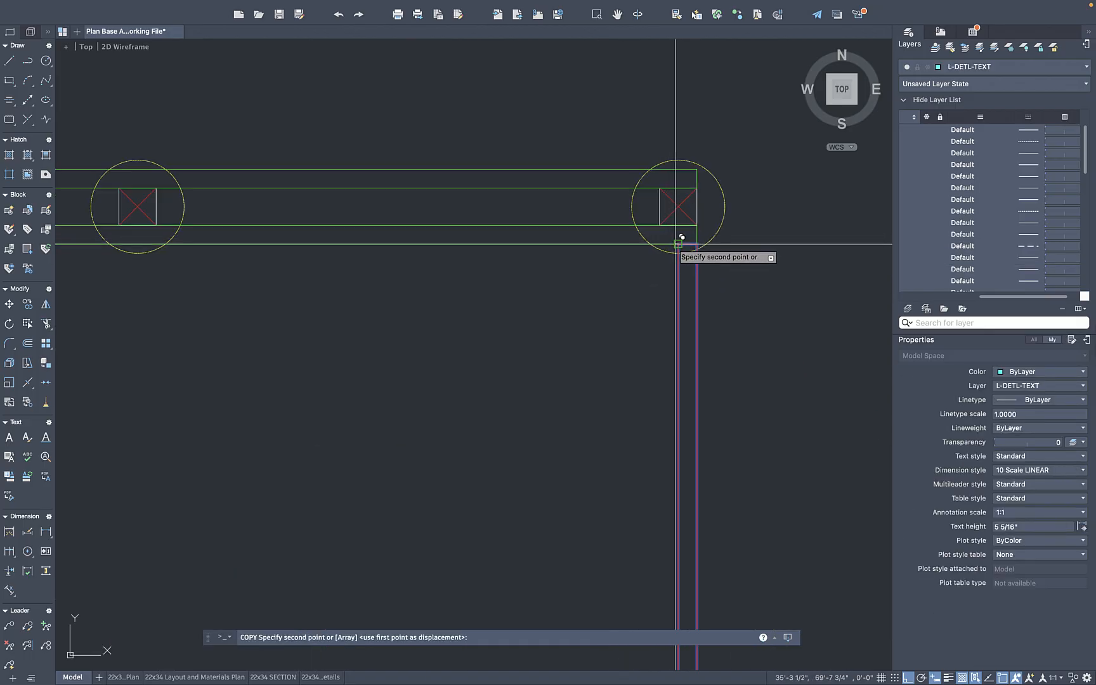
scroll(676, 244, down, 6)
scroll(511, 238, up, 6)
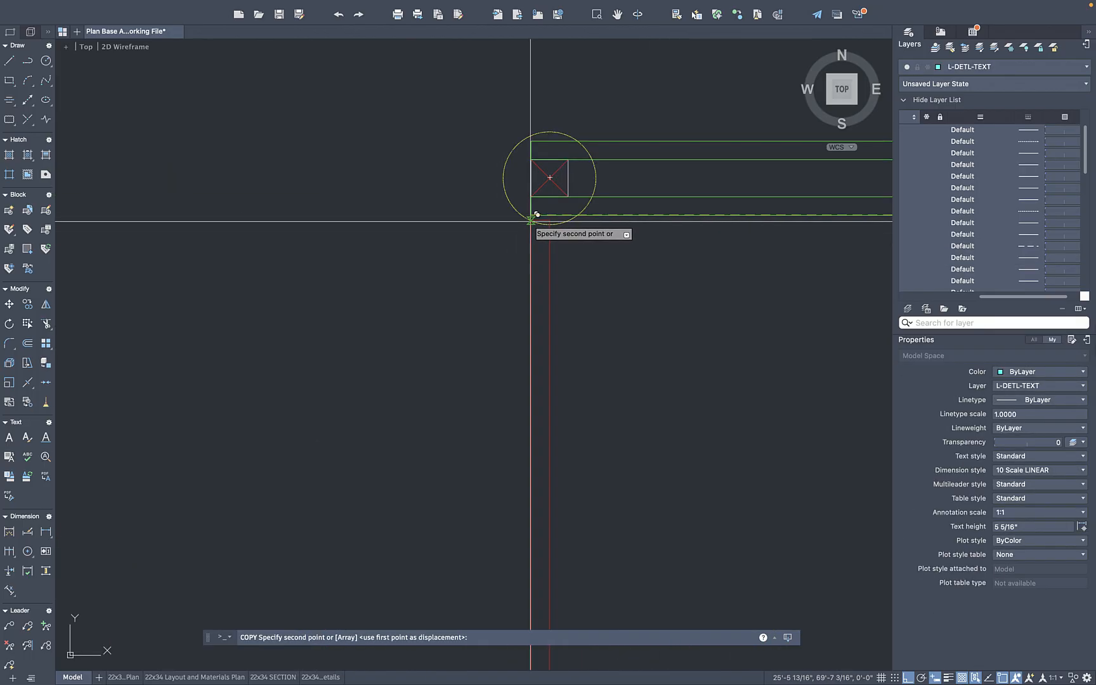
click(531, 219)
scroll(458, 286, down, 6)
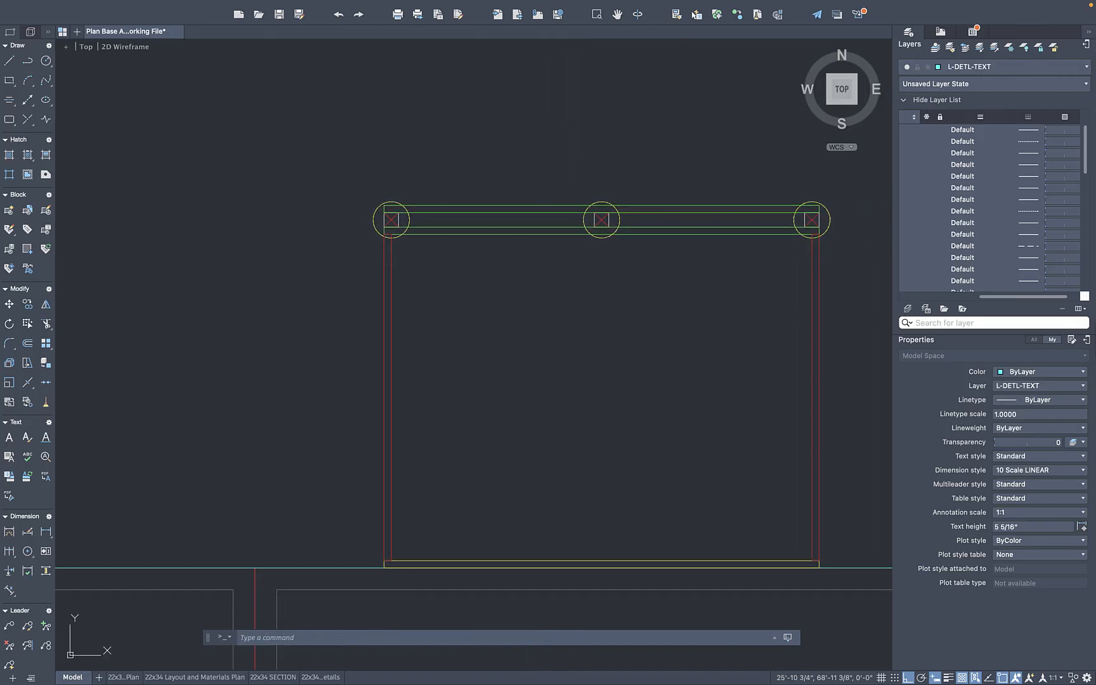
Copy the left edge joist repeatedly to the right at 12" intervals, up to a distance of 108"
scroll(496, 277, down, 3)
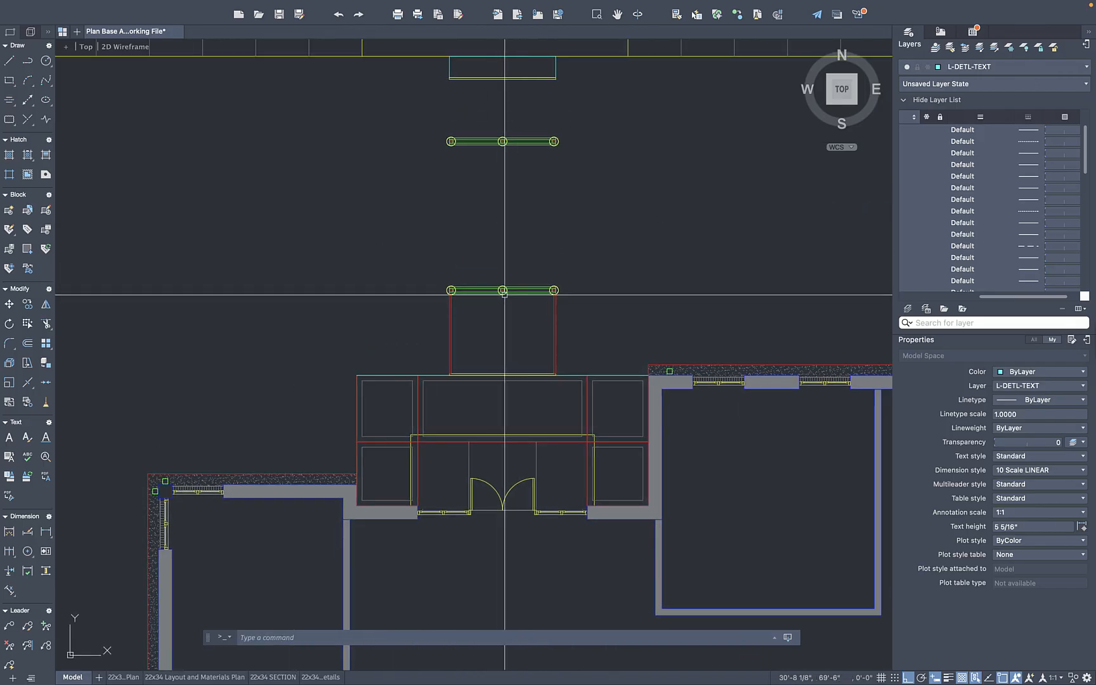
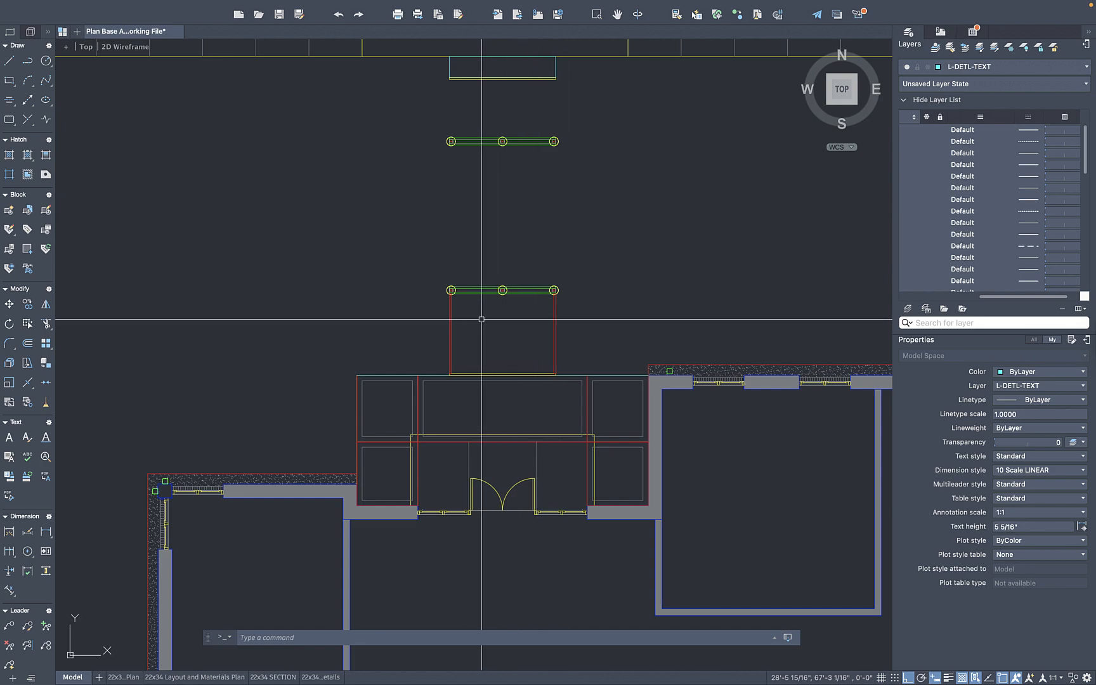
scroll(482, 319, up, 5)
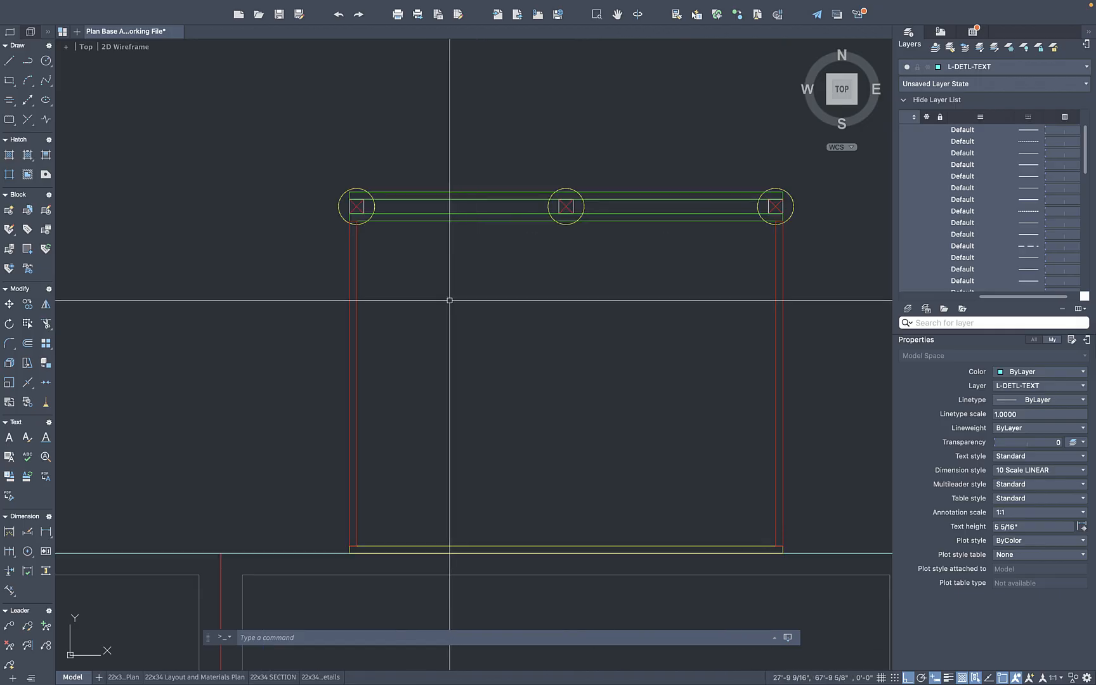
click(404, 291)
click(288, 321)
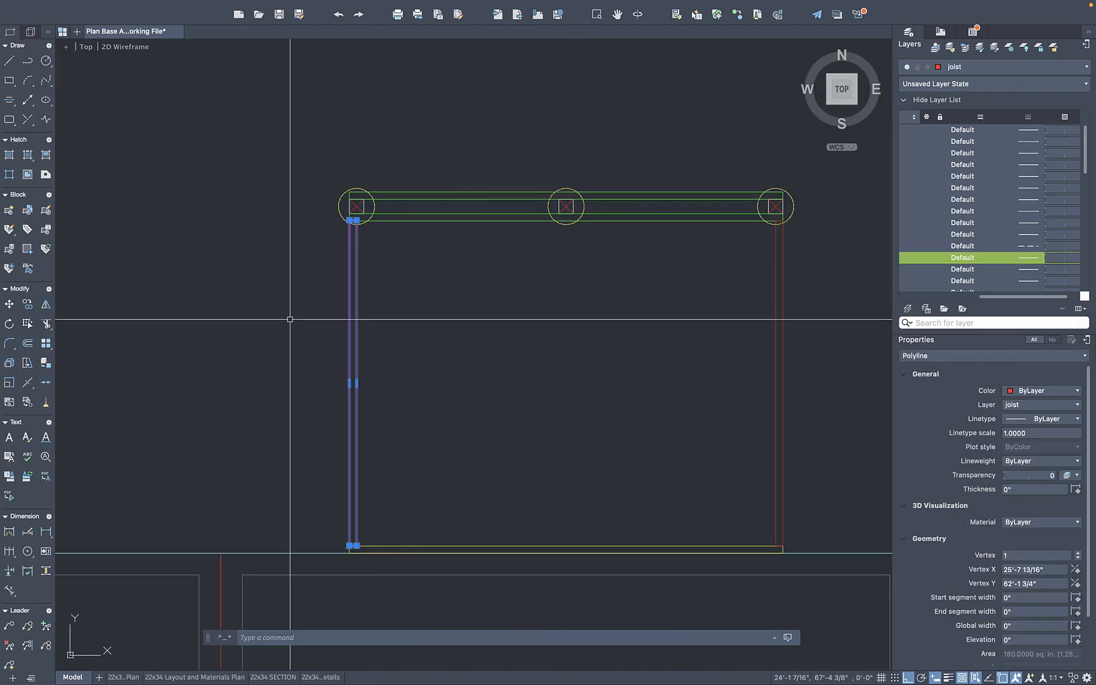
text(co)
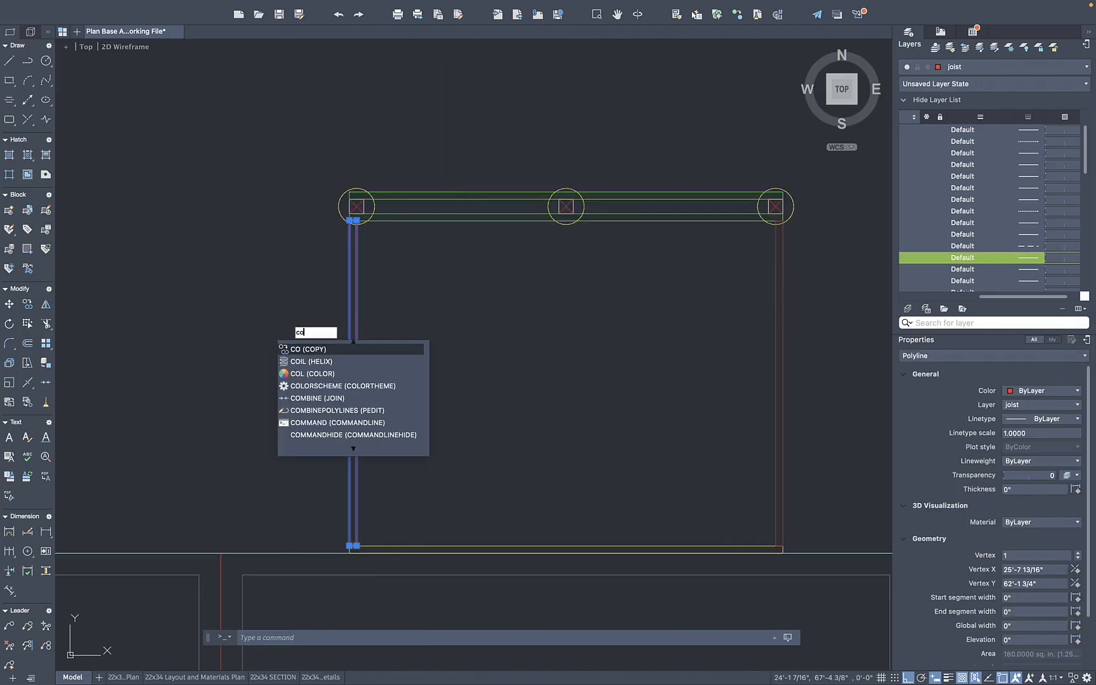
key(Return)
click(290, 294)
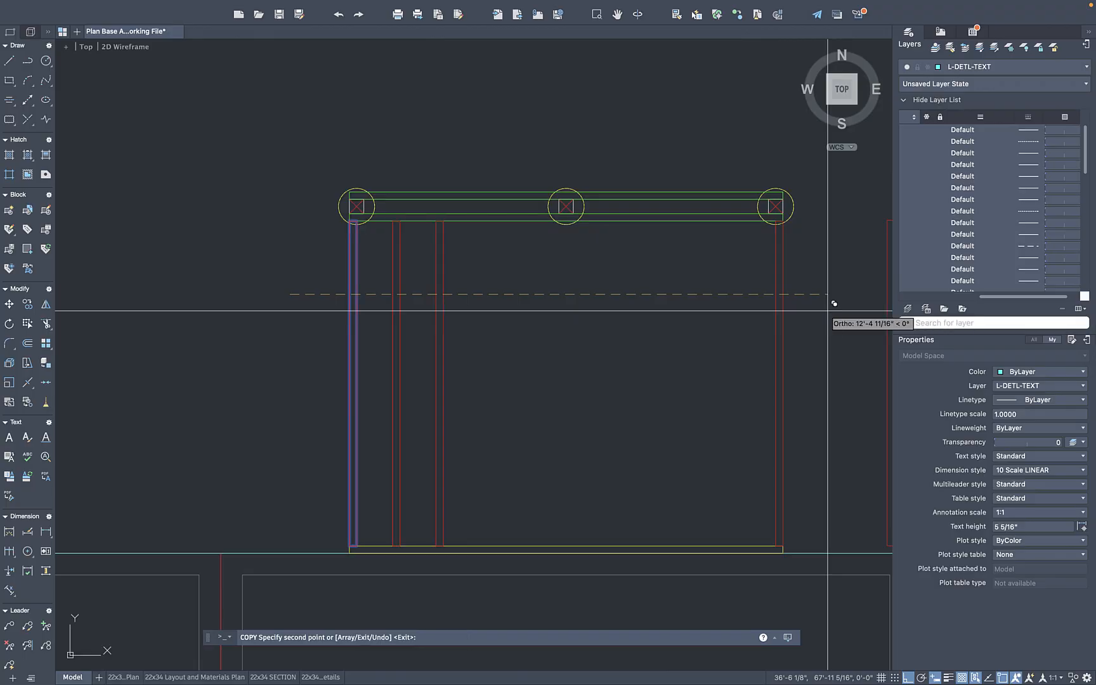
key(Return)
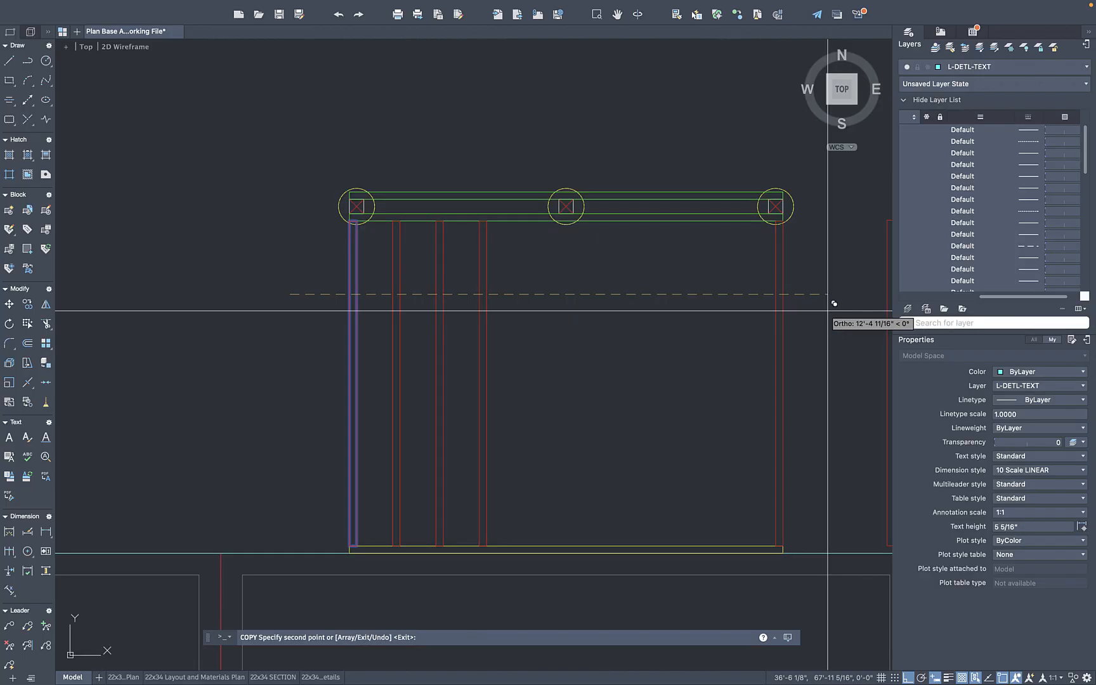
key(Return)
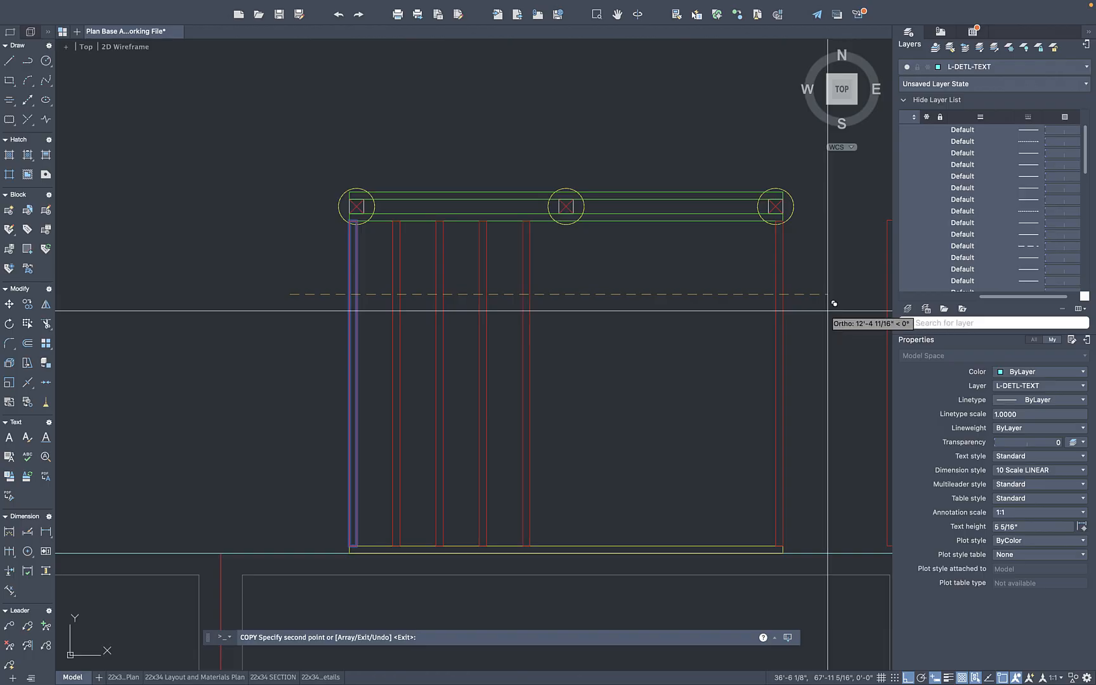
text(60)
key(Return)
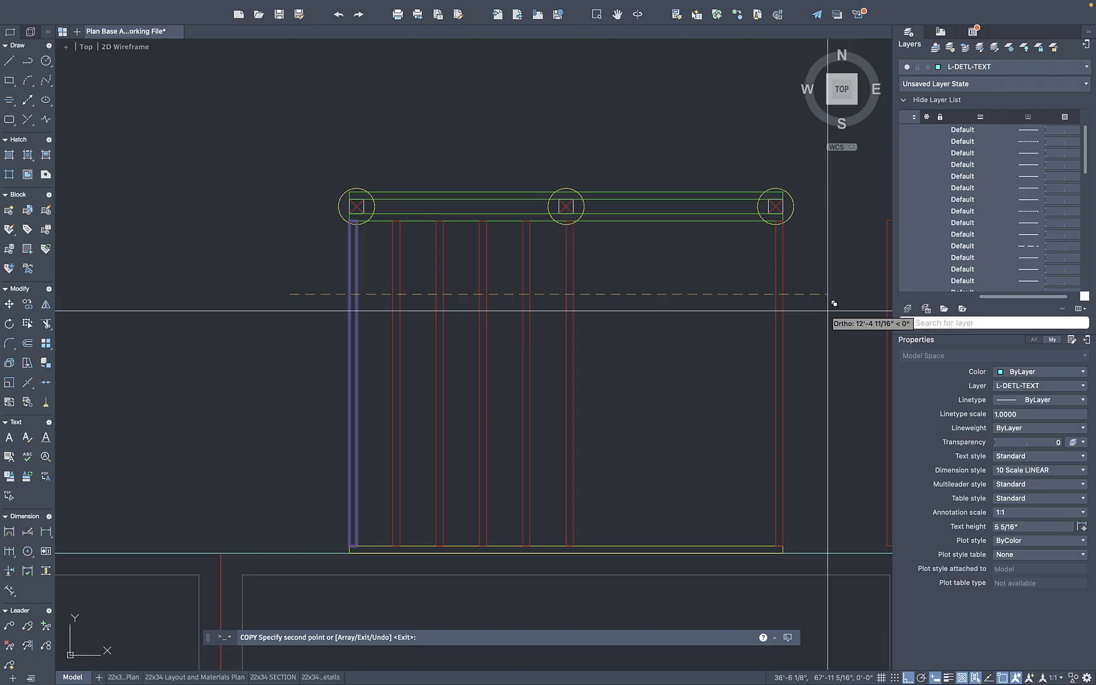
text(72)
key(Return)
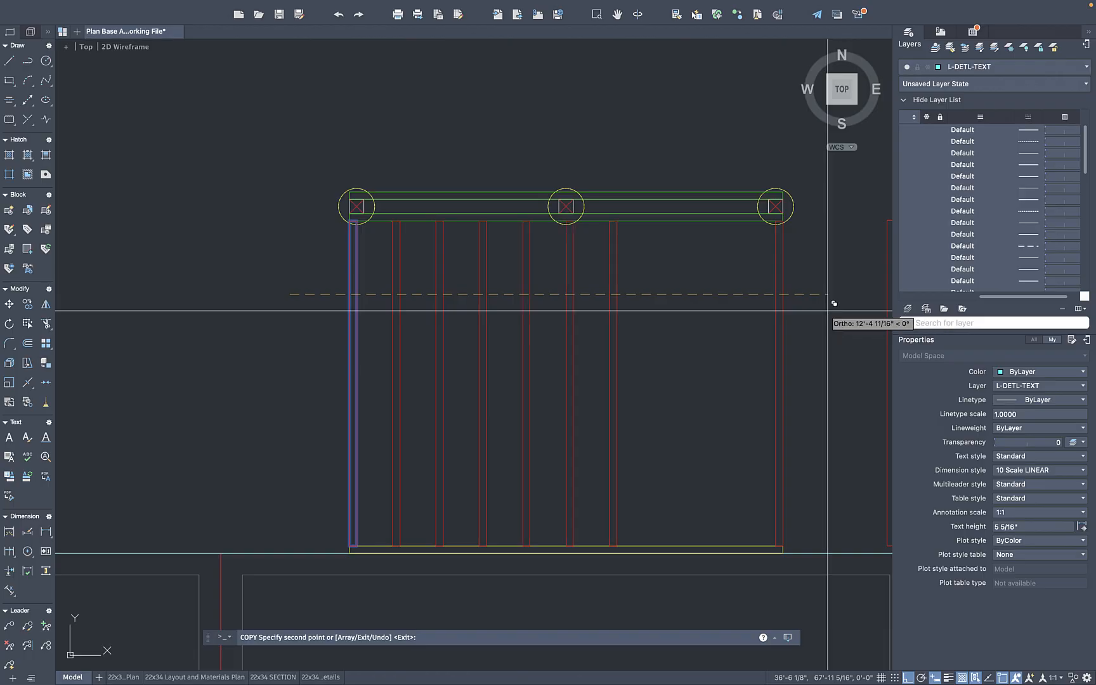
text(84)
key(Return)
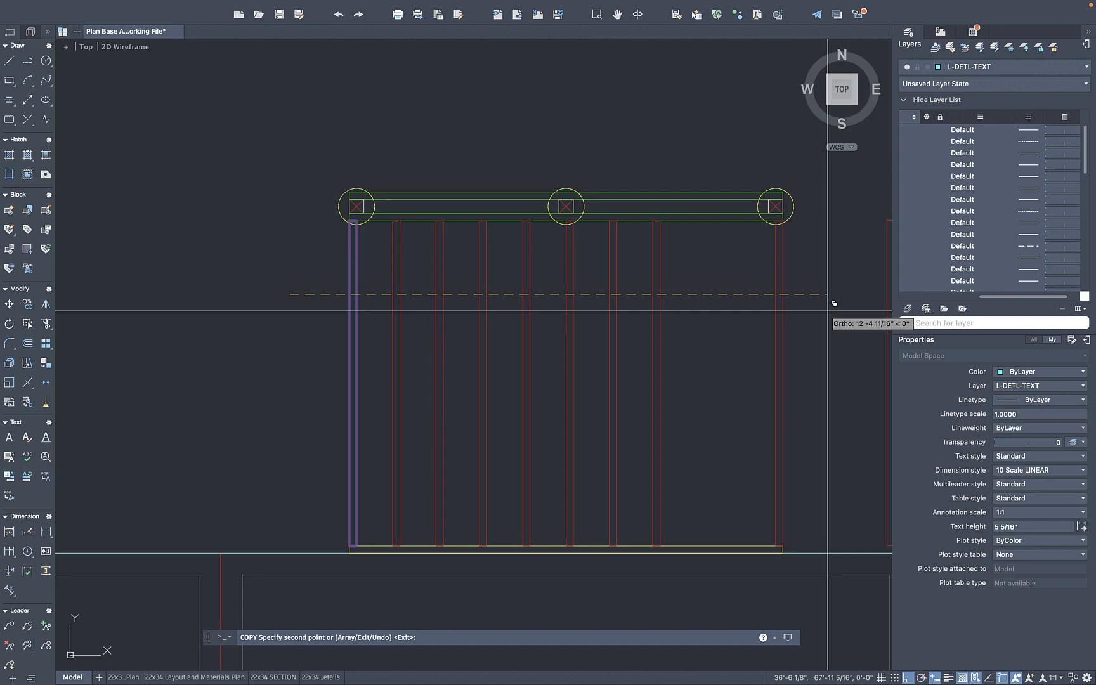
key(Return)
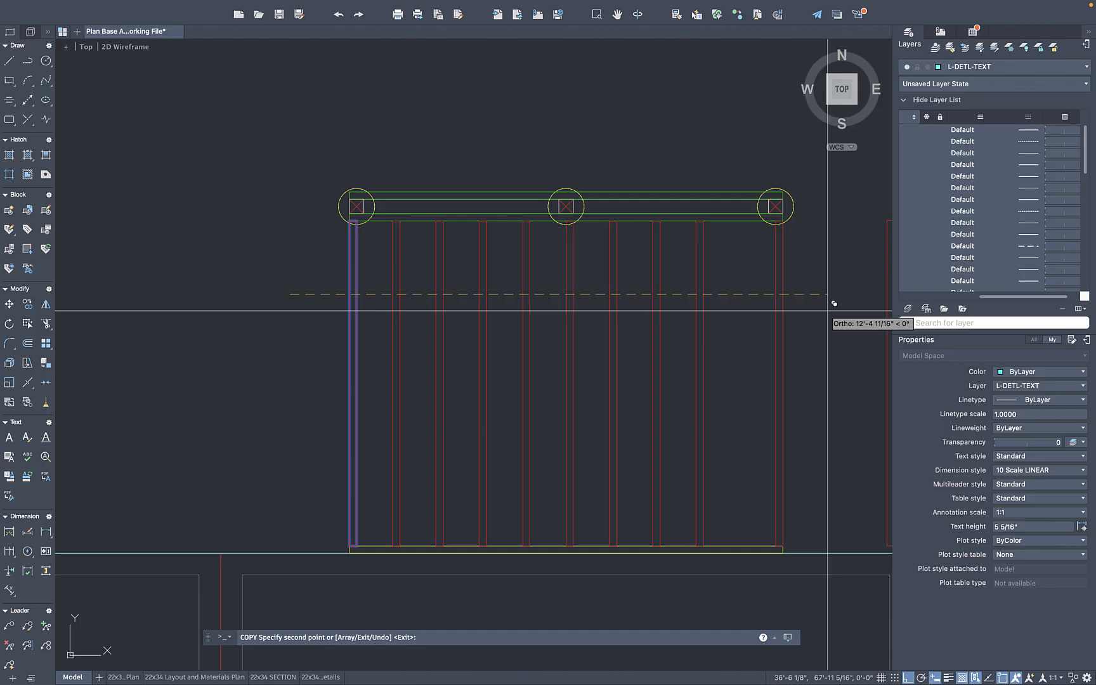
text(108)
key(Return)
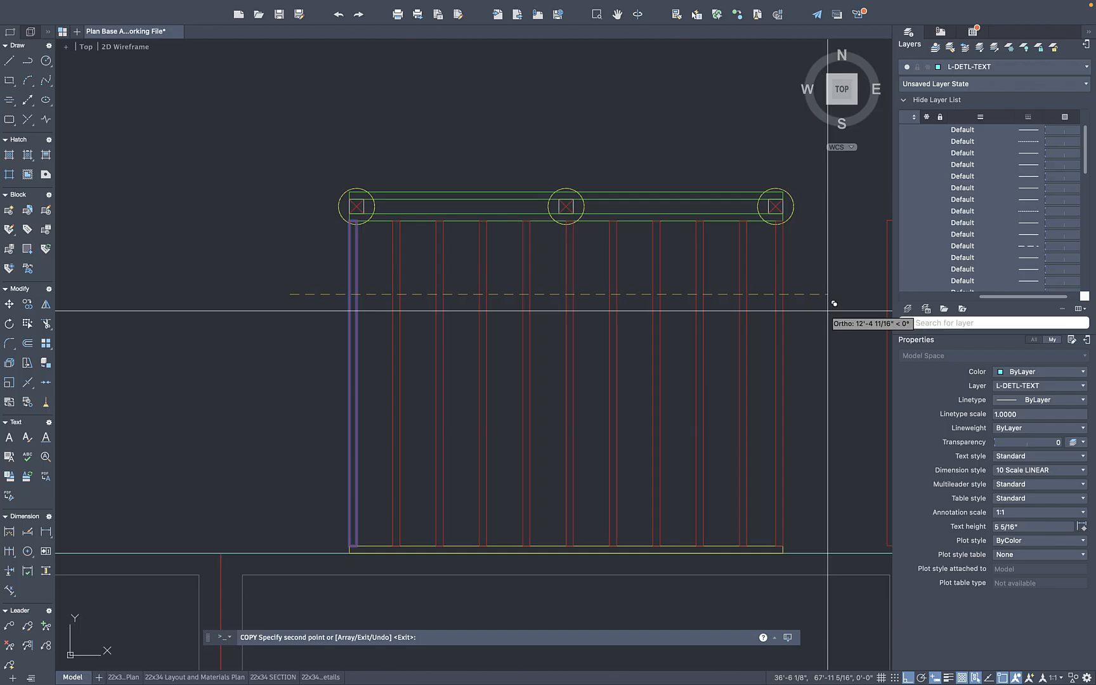
key(Escape)
Try to copy the last intermediate joist 12" to the right, next to the right edge joist
scroll(641, 276, down, 2)
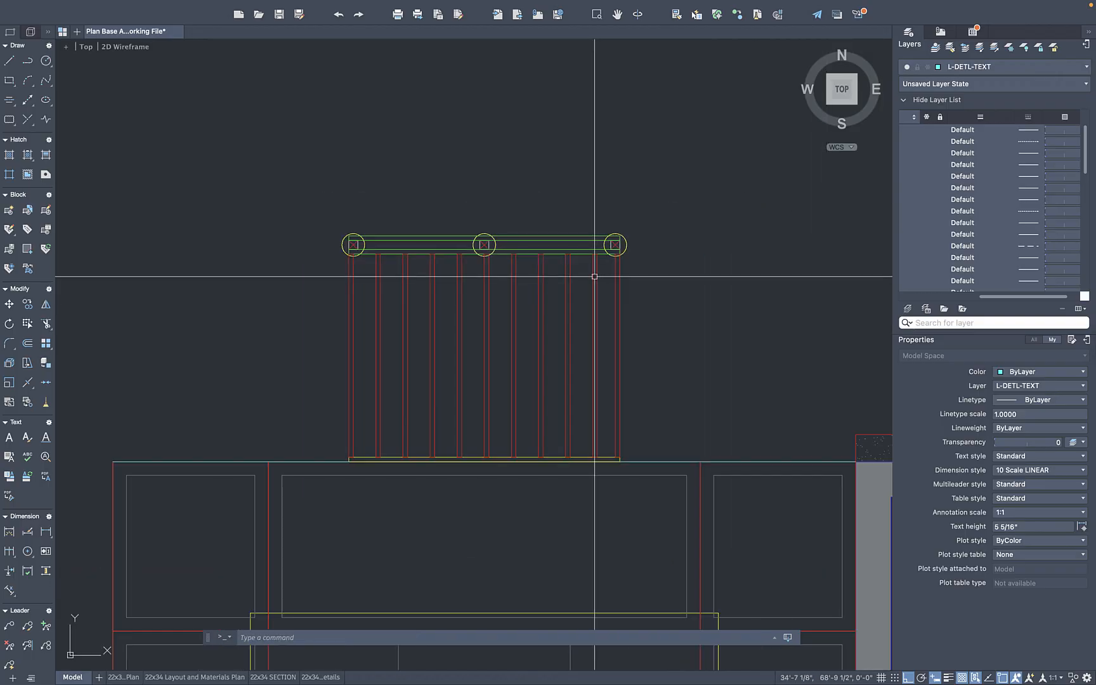
scroll(603, 275, up, 6)
click(584, 295)
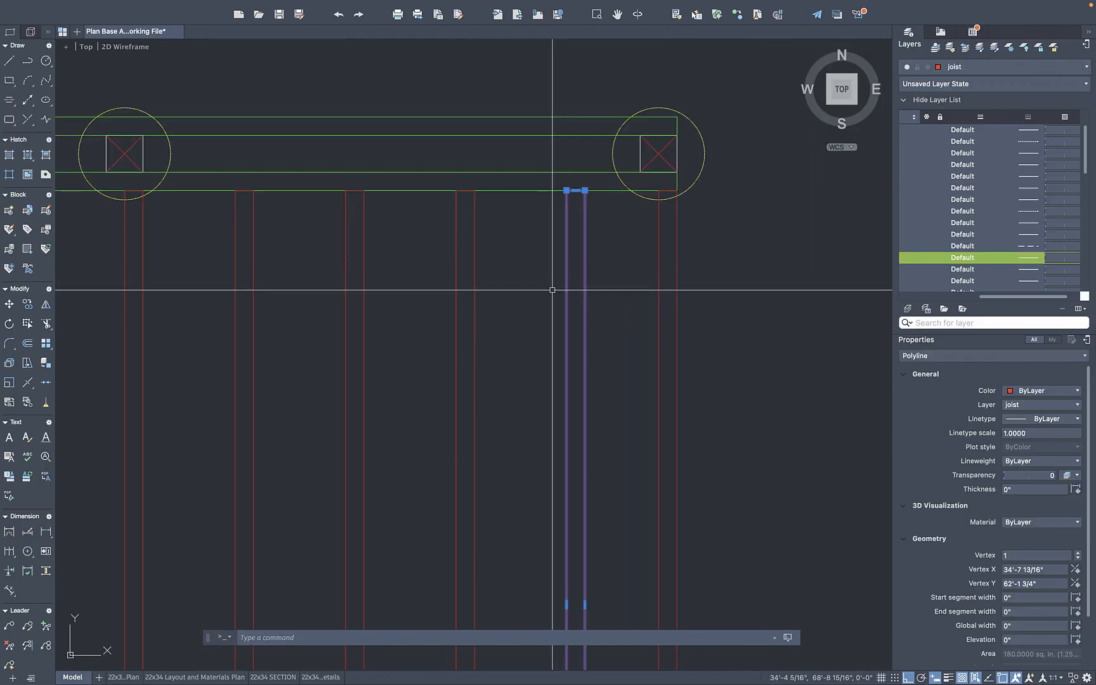
click(524, 291)
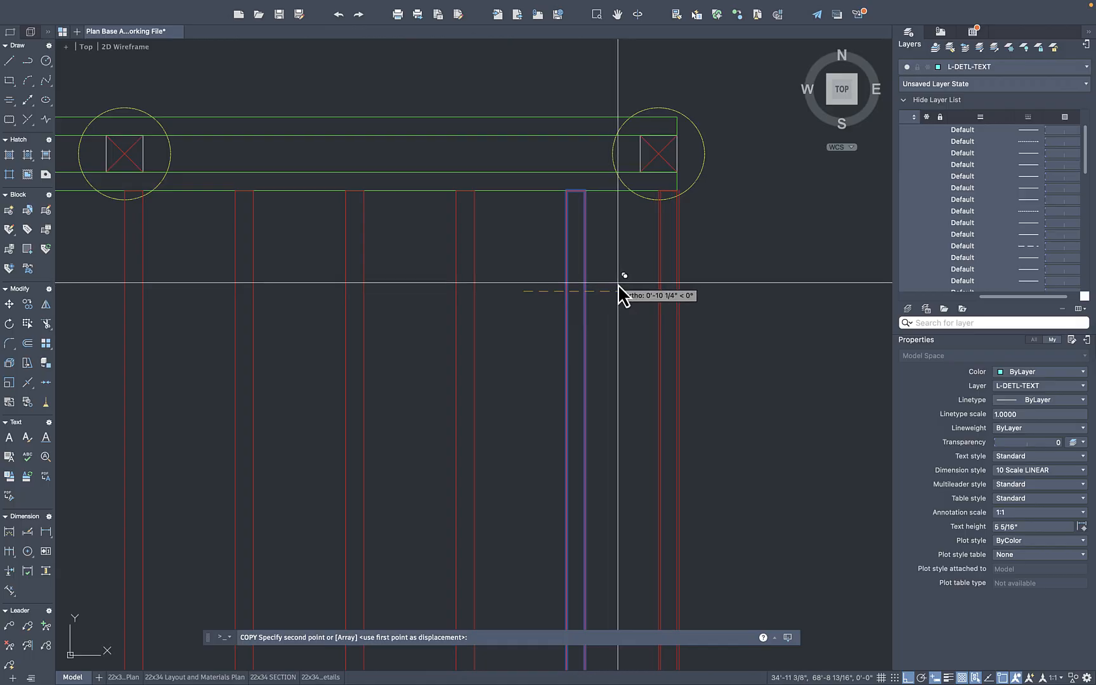
key(Return)
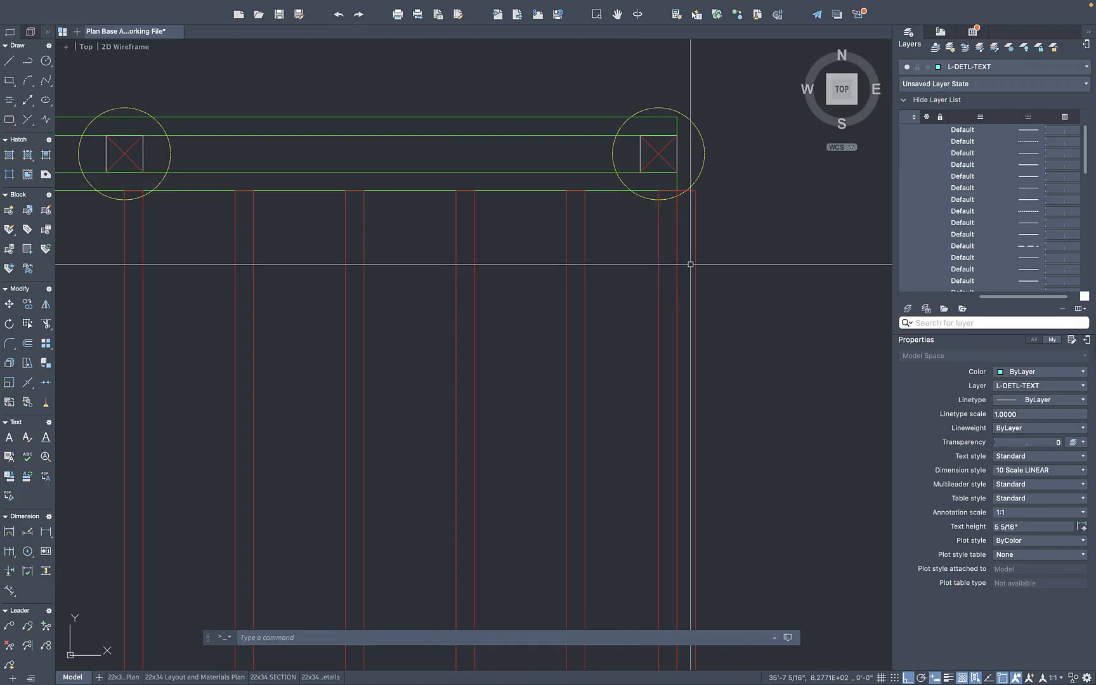
Delete the extra joist copy that extends past the right end of the lower double beam
scroll(678, 236, down, 4)
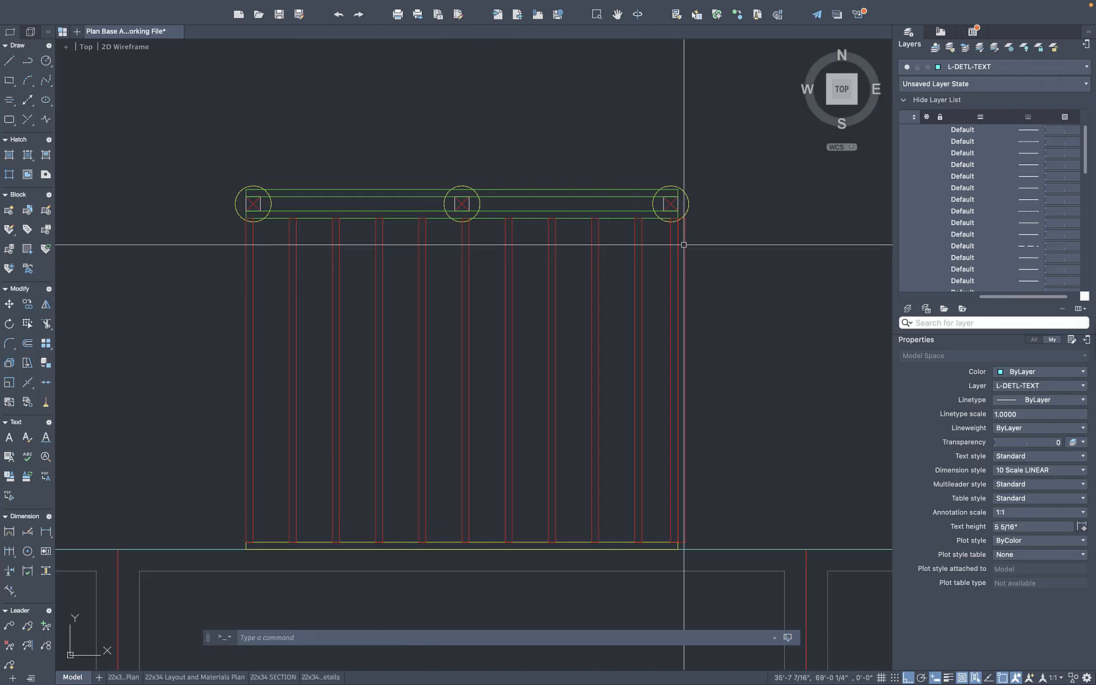
scroll(688, 240, up, 2)
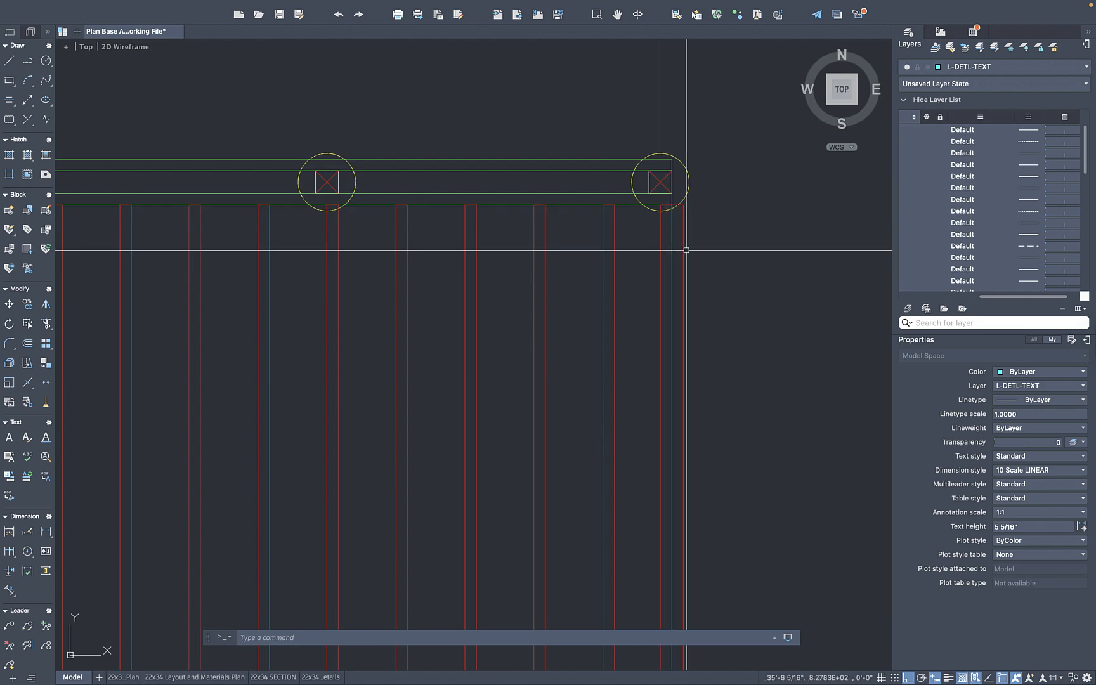
click(685, 249)
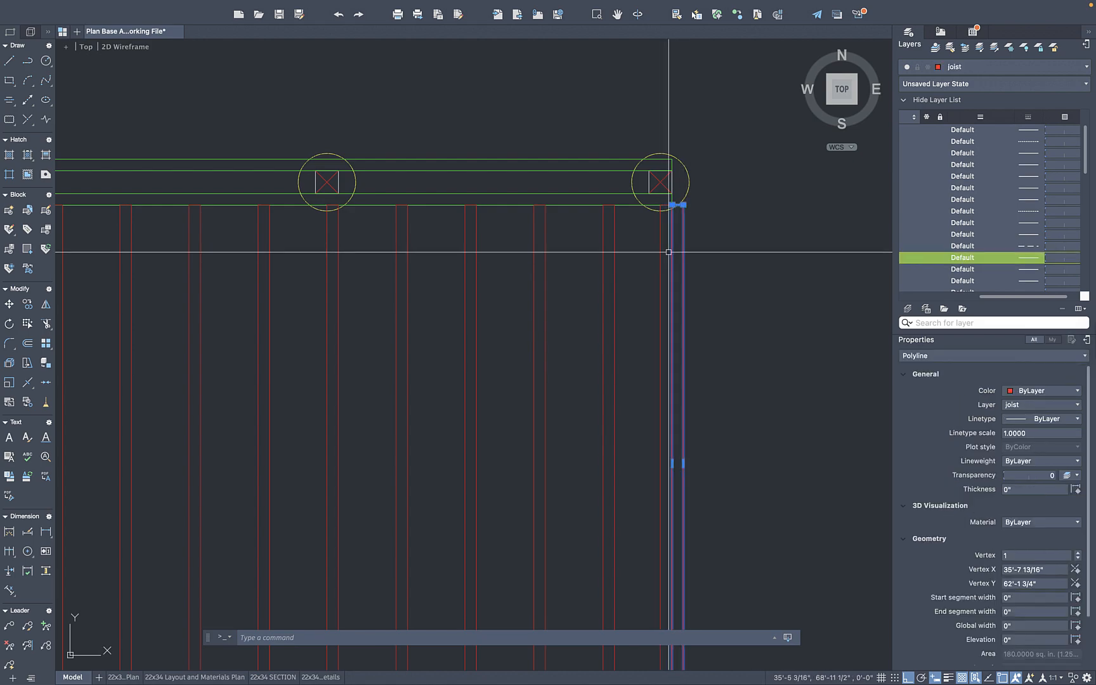
key(Escape)
scroll(670, 274, down, 3)
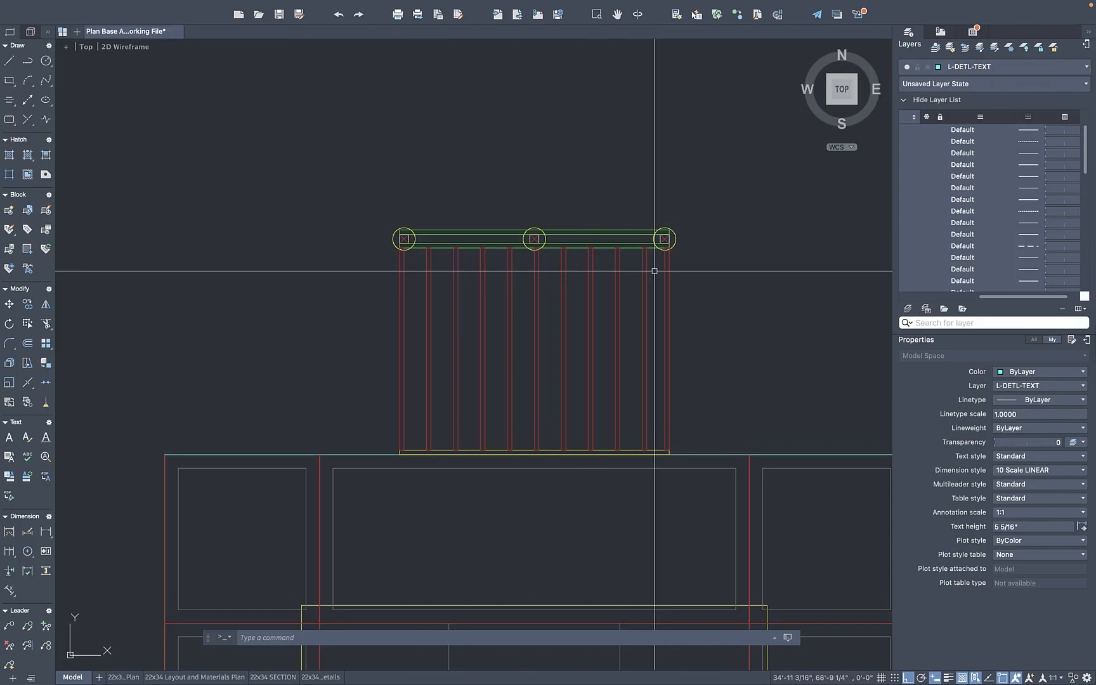
Measure the joist spacing at the two ends of the row below the lower double beam
text(dist)
key(Return)
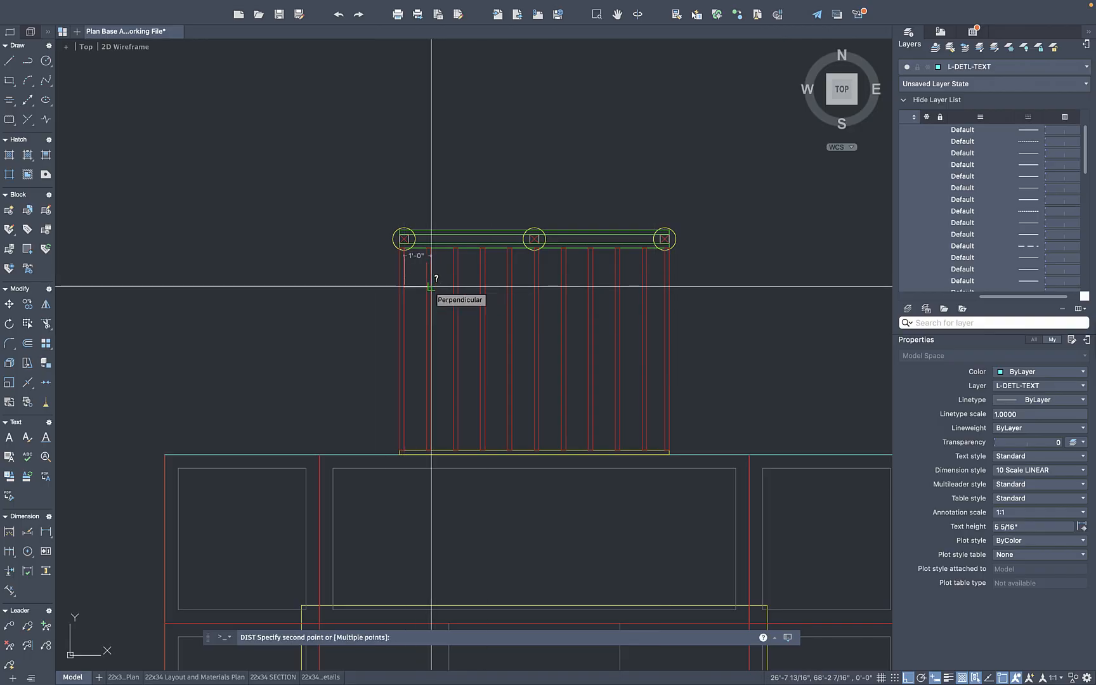
click(669, 279)
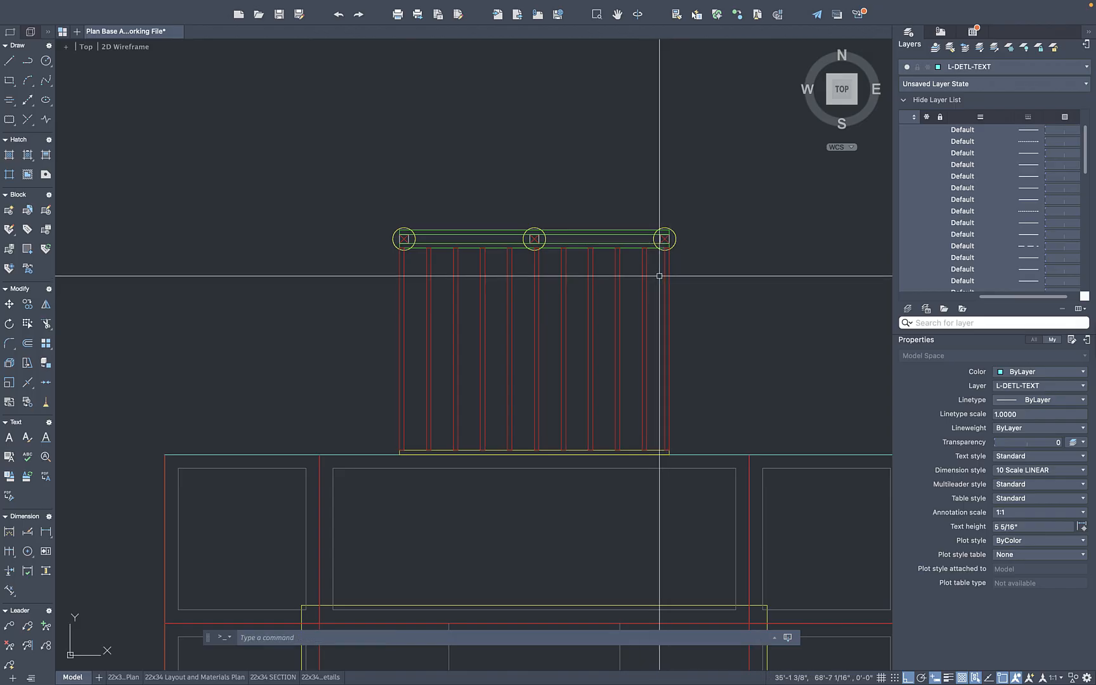
Move the nine intermediate joists 1" to the left, leaving out the two edge joists
click(660, 276)
click(412, 334)
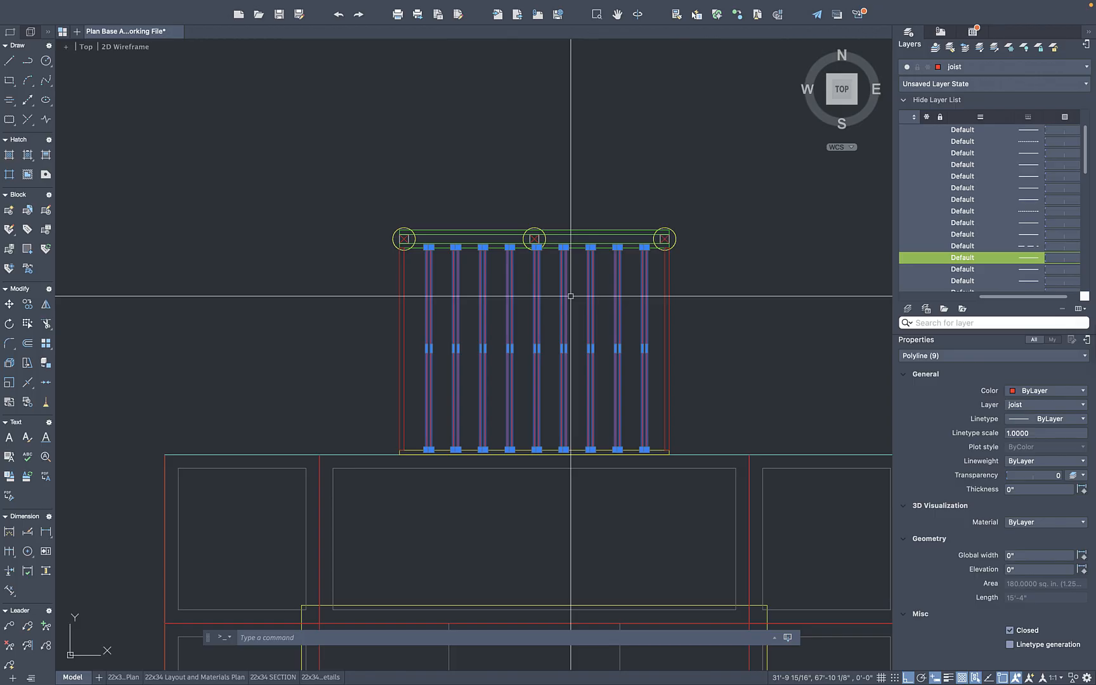
text(m)
key(Return)
click(769, 293)
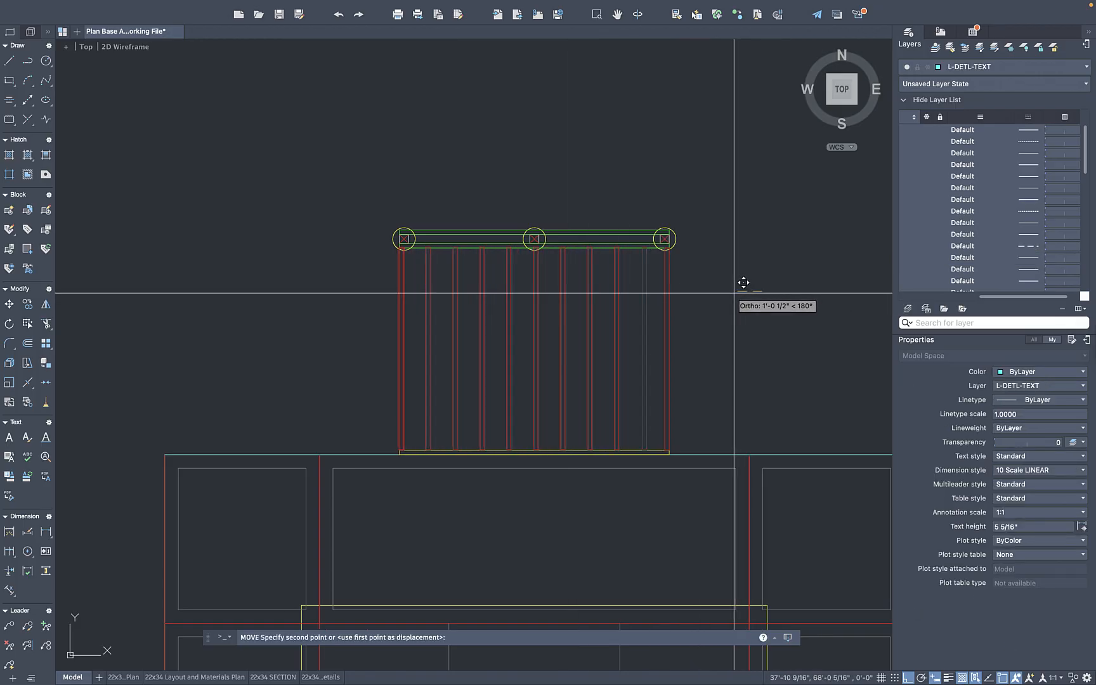
click(734, 293)
Measure from the left edge joist to its neighboring joists and across the last joist gap at the right end
scroll(406, 275, up, 4)
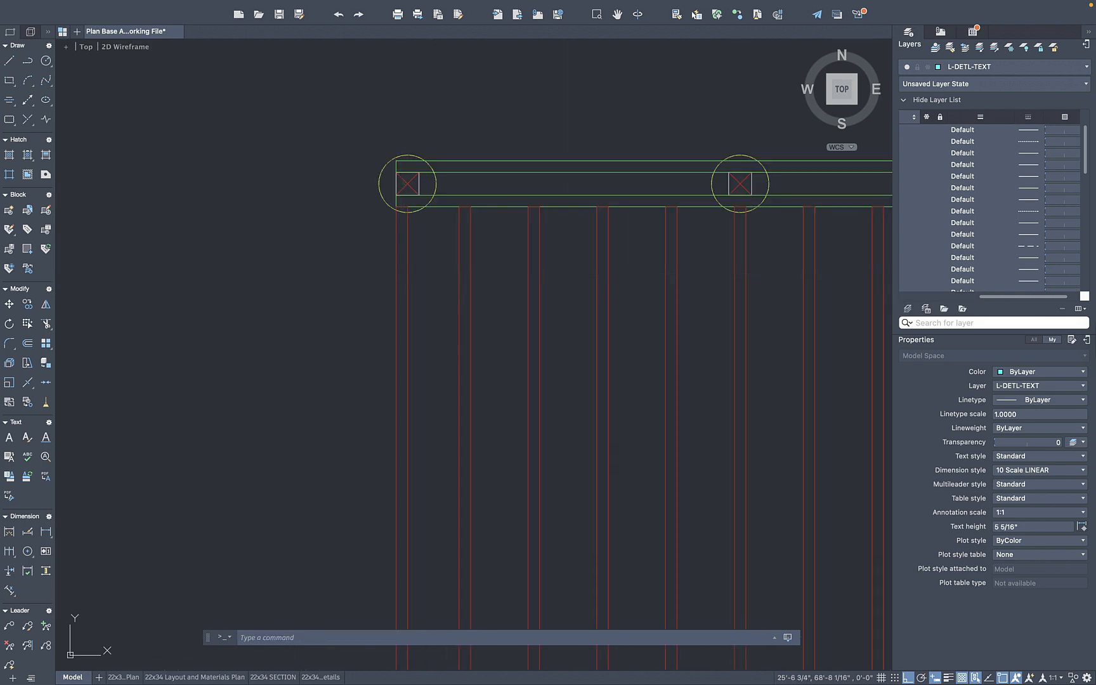
key(Return)
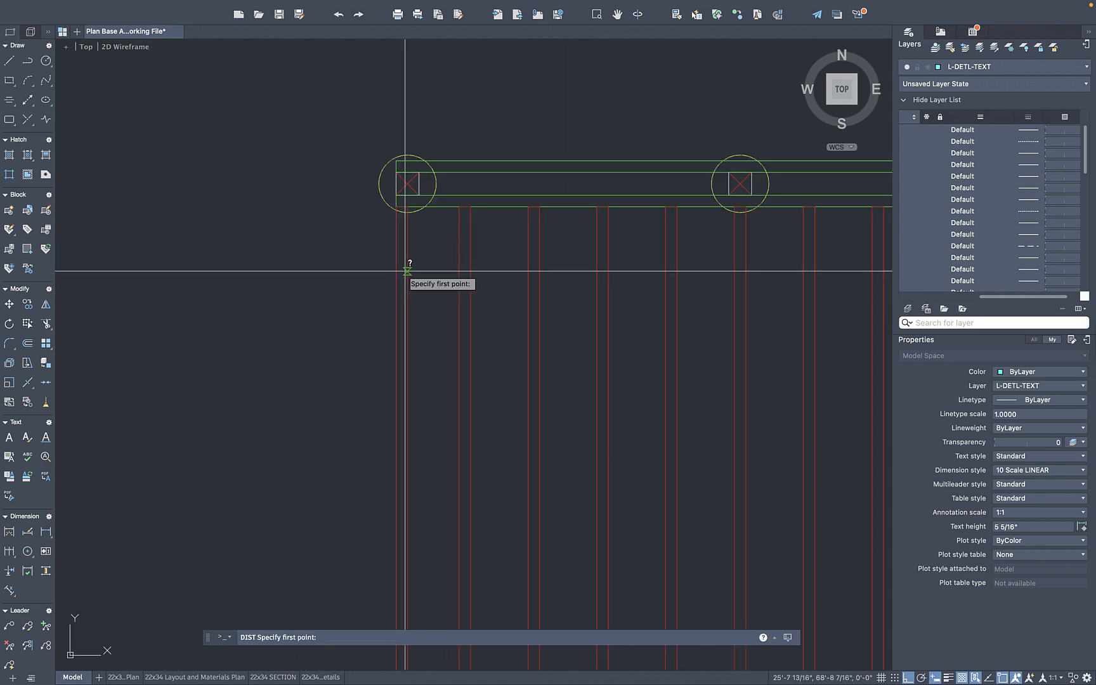
click(407, 270)
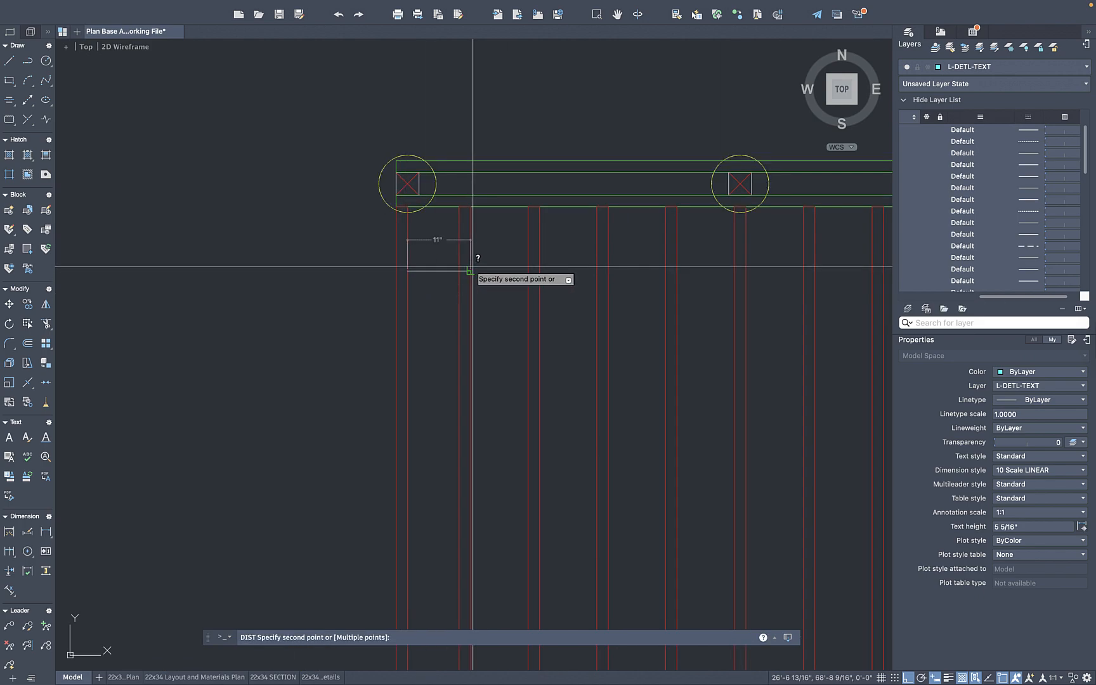
click(540, 271)
scroll(601, 282, down, 5)
key(Return)
scroll(594, 277, up, 6)
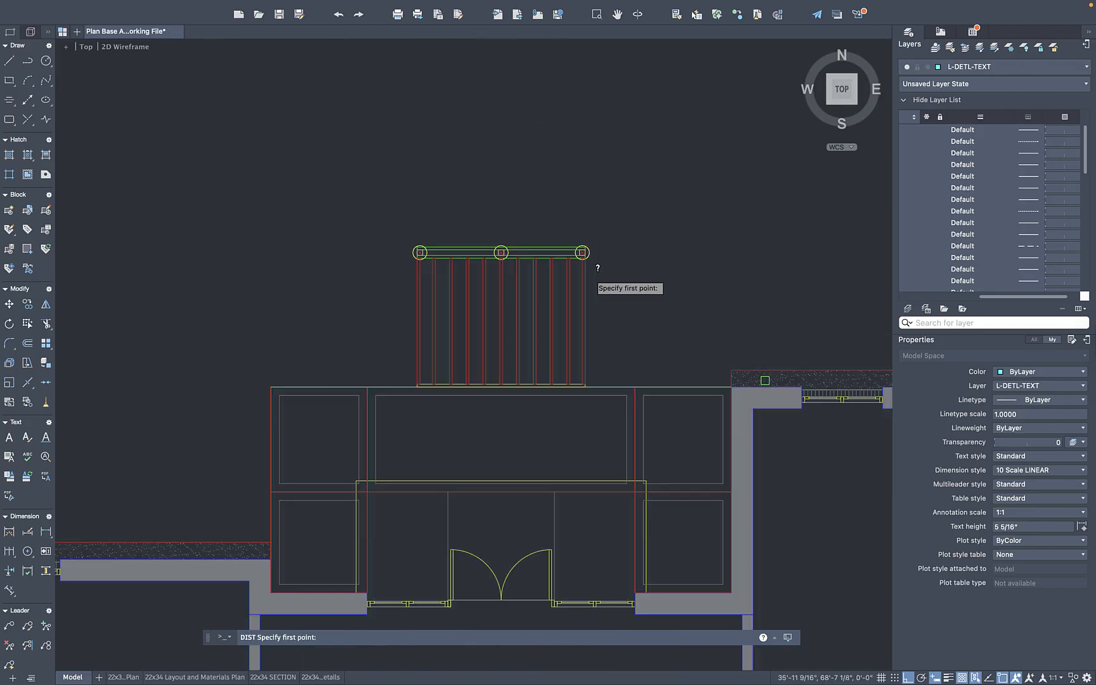
click(501, 267)
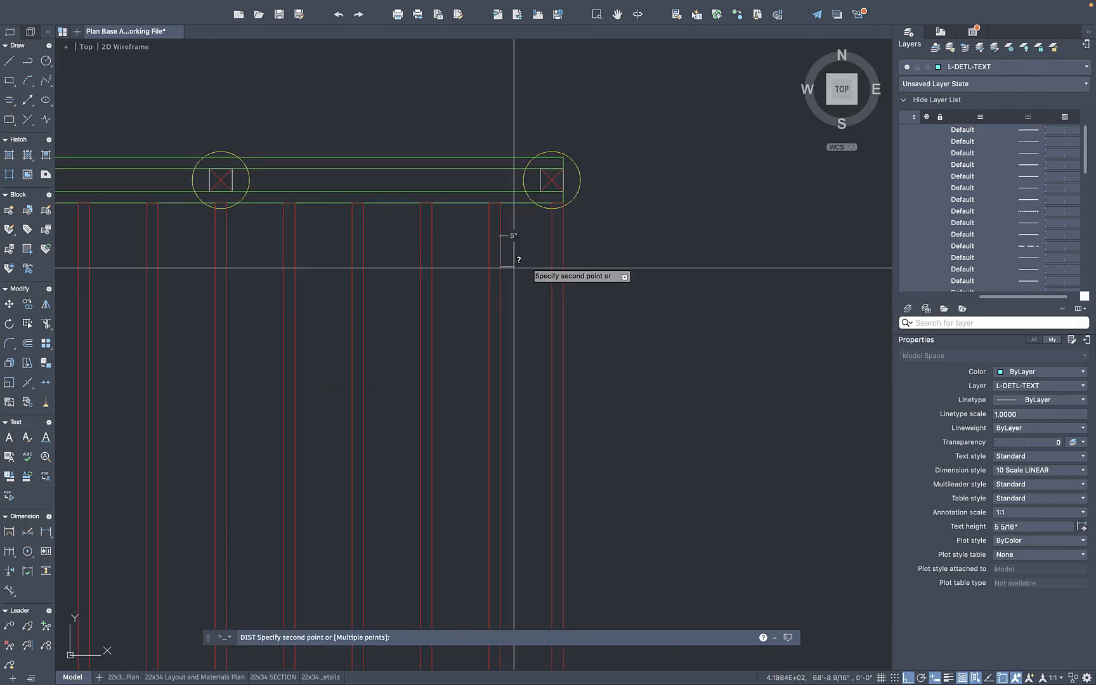
click(564, 266)
scroll(557, 263, down, 5)
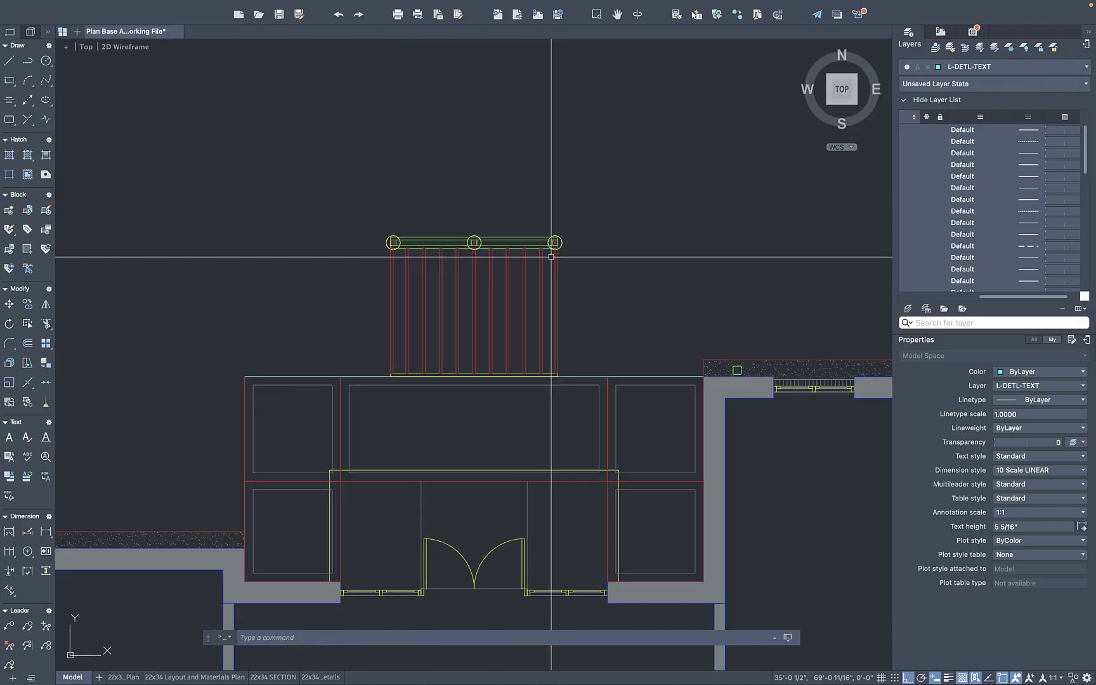
Copy all eleven joists from their lower-right corner to the right end of the lower double beam's upper edge
click(601, 277)
click(379, 321)
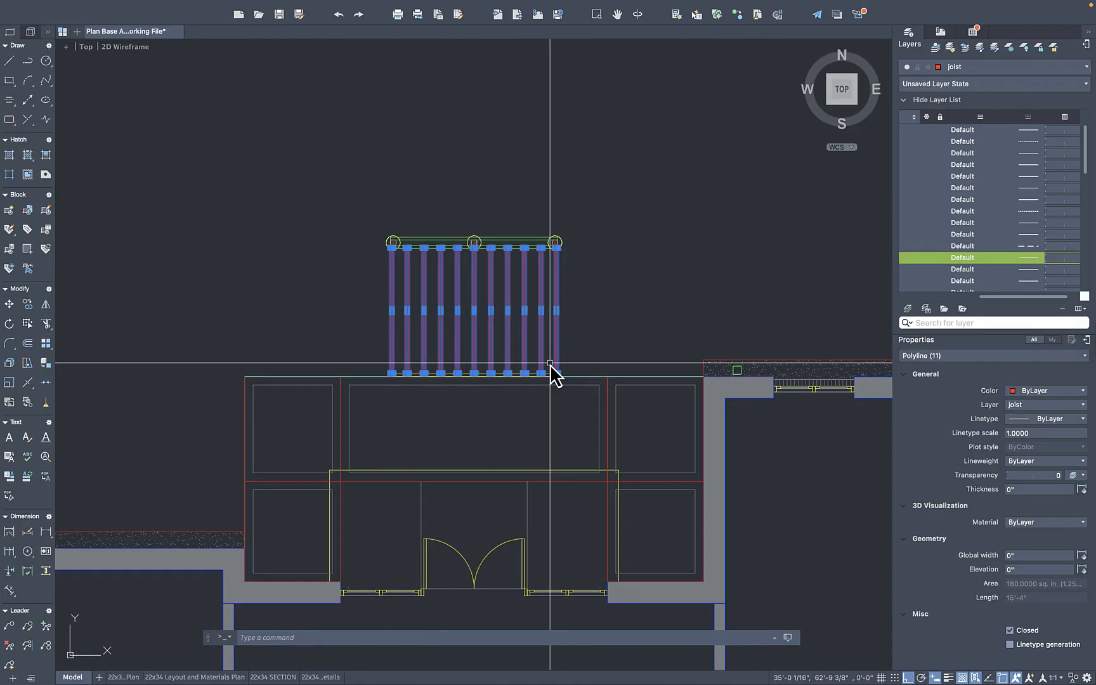
text(co)
key(Return)
scroll(557, 375, up, 4)
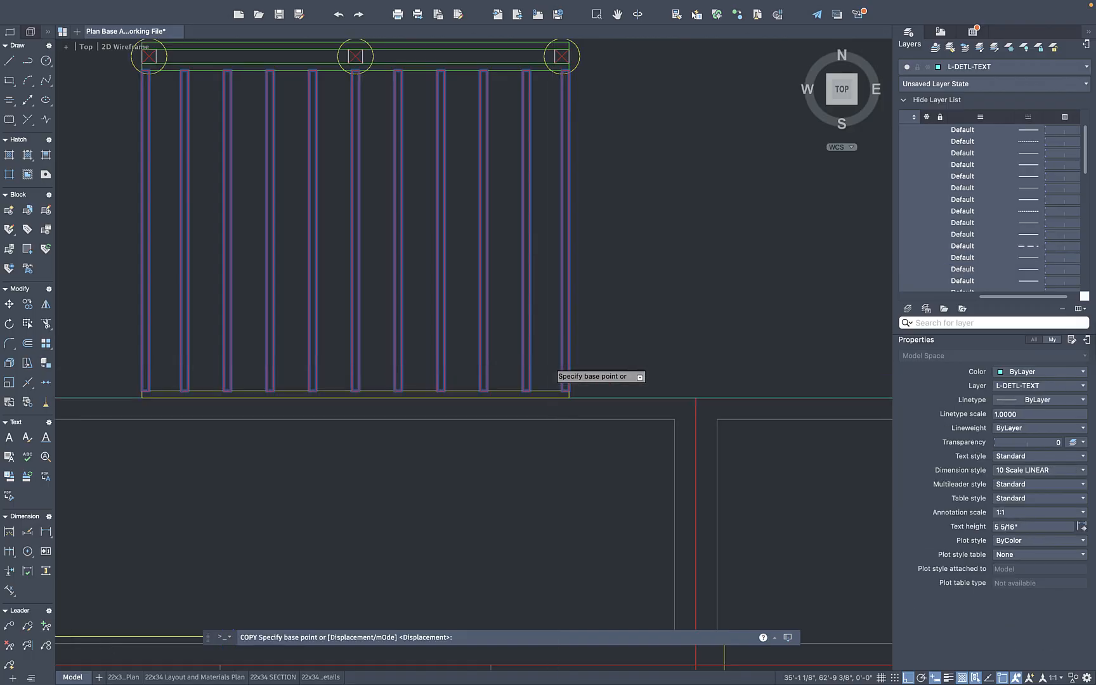
click(569, 389)
middle_drag(580, 248, 576, 410)
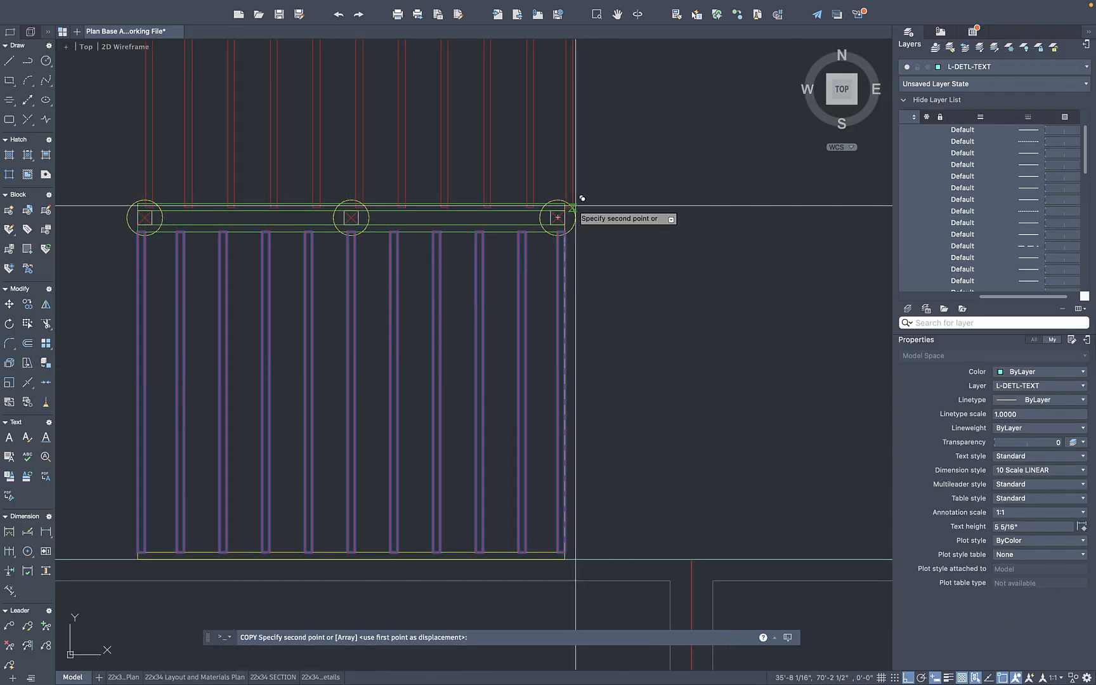
Place a second copy of the eleven joists at the right end of the upper double beam's upper edge
scroll(566, 147, down, 3)
middle_drag(567, 147, 550, 392)
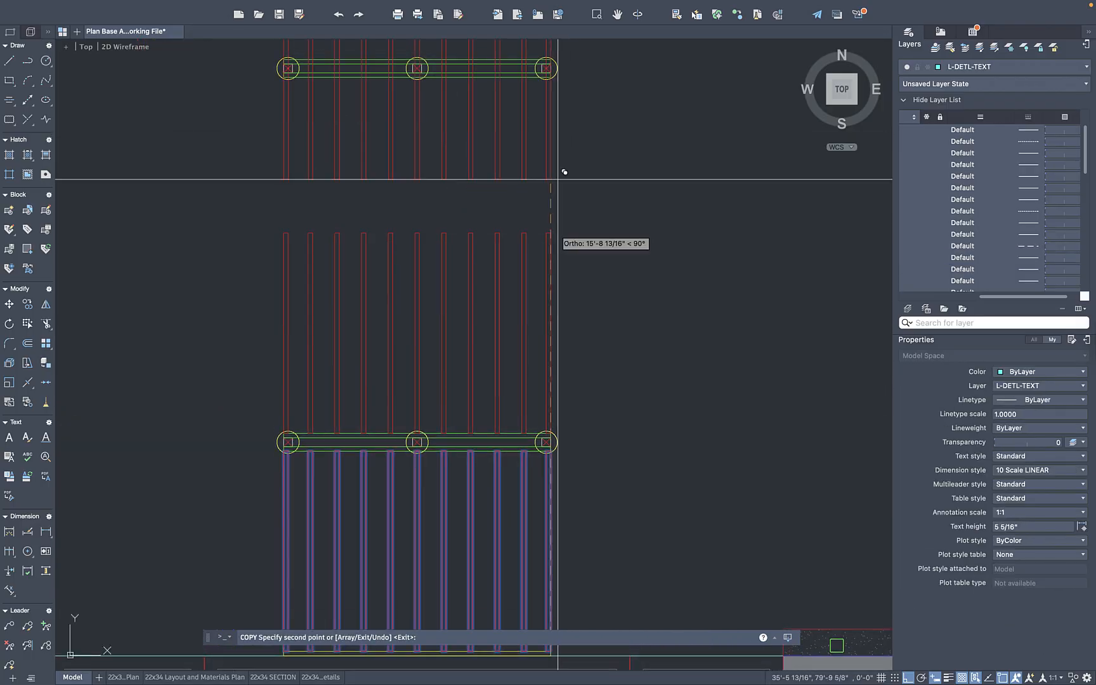
scroll(559, 175, up, 3)
middle_drag(557, 175, 544, 386)
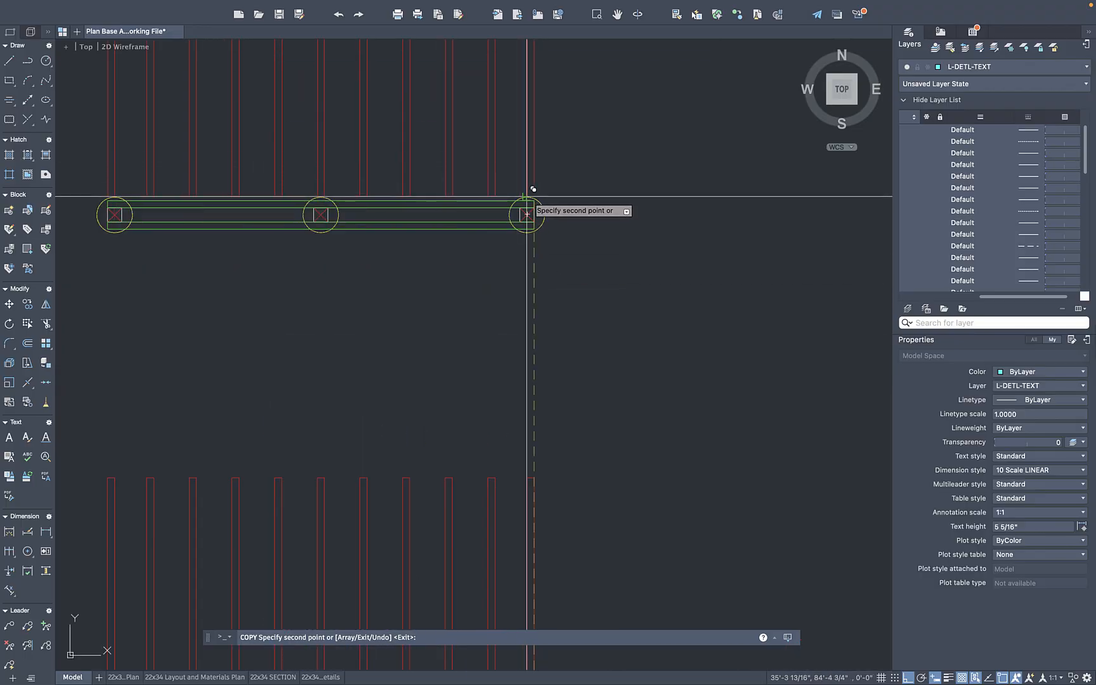
click(534, 200)
key(Return)
scroll(572, 161, down, 3)
Shorten the joists above the upper double beam one by one to the underside of the yellow end ledger
scroll(572, 262, up, 5)
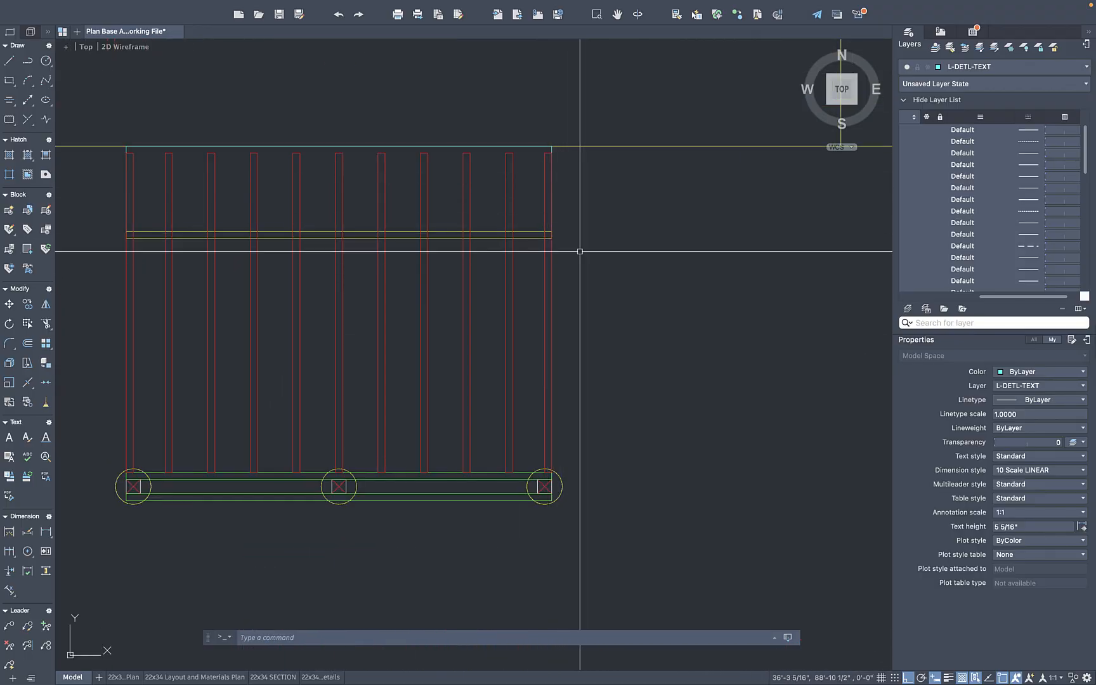
click(597, 288)
click(122, 344)
scroll(443, 309, left, 5)
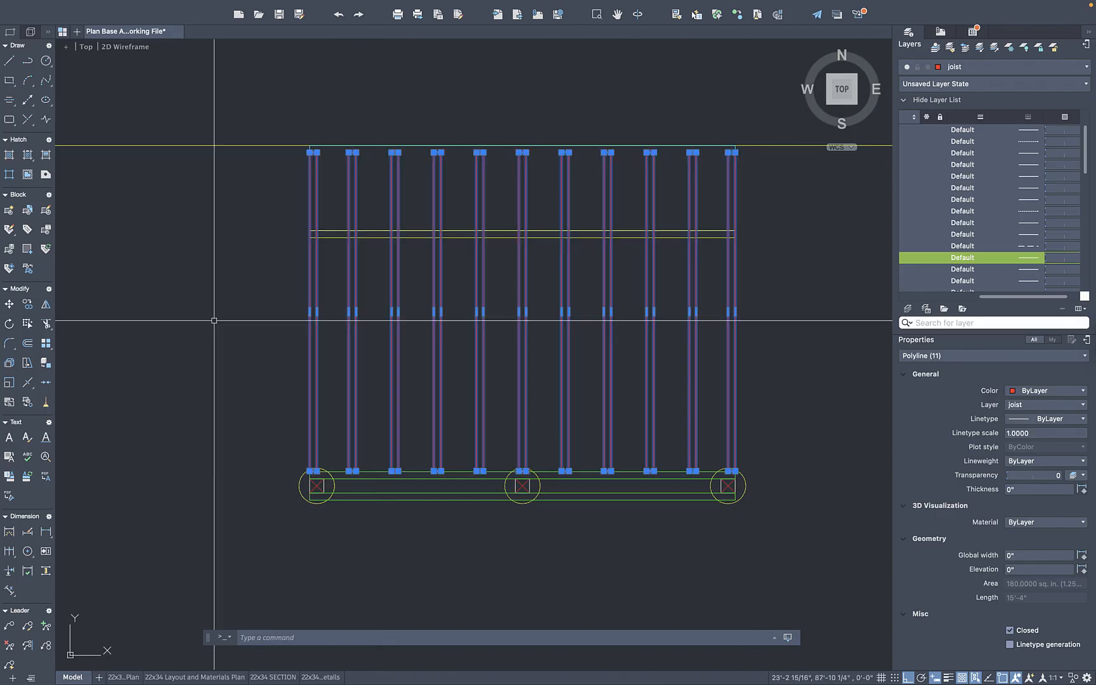
key(Escape)
click(360, 232)
scroll(360, 191, up, 5)
click(657, 493)
middle_drag(656, 469, 387, 496)
click(735, 173)
key(Escape)
scroll(500, 311, down, 2)
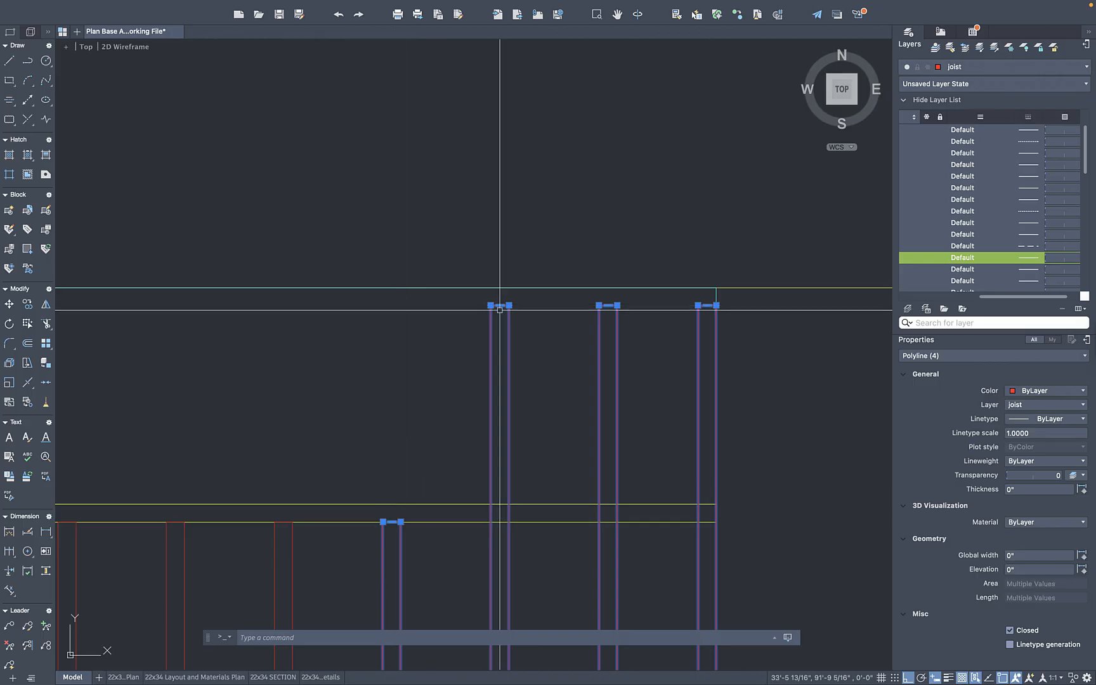
key(Escape)
Stretch the joists between the two double beams one by one up to the underside of the upper beam, except the leftmost
scroll(500, 310, down, 10)
scroll(668, 440, up, 8)
click(623, 448)
click(623, 204)
key(Escape)
scroll(546, 406, up, 4)
click(332, 454)
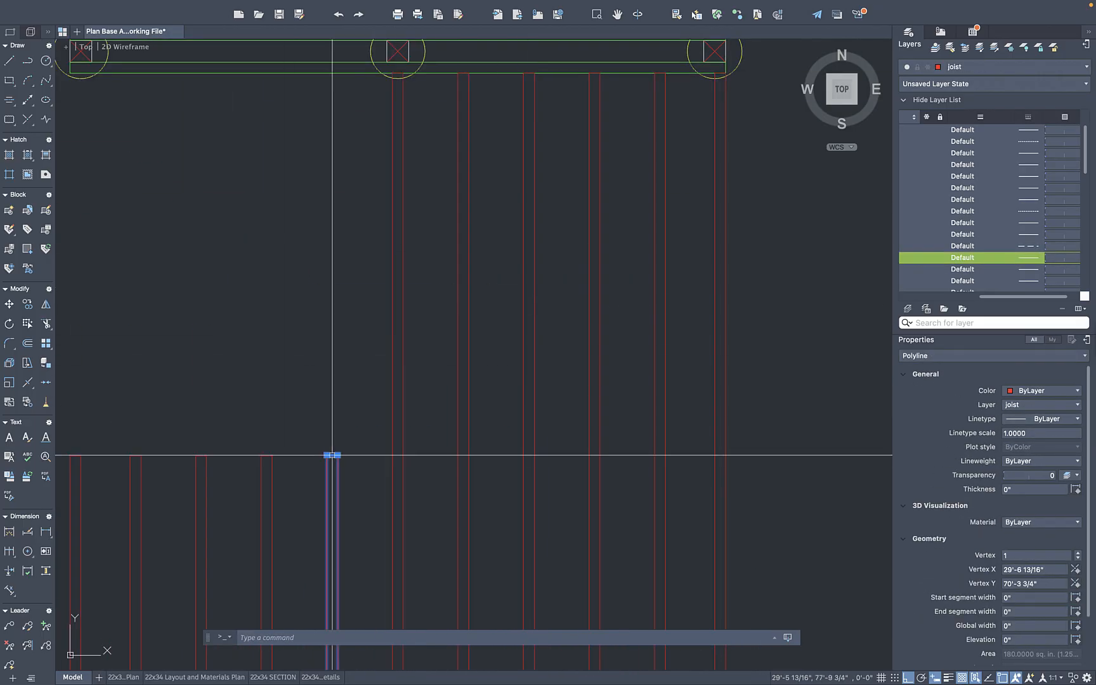
click(332, 454)
click(332, 73)
key(Escape)
middle_drag(136, 455, 372, 508)
click(373, 508)
click(373, 509)
click(372, 127)
key(Escape)
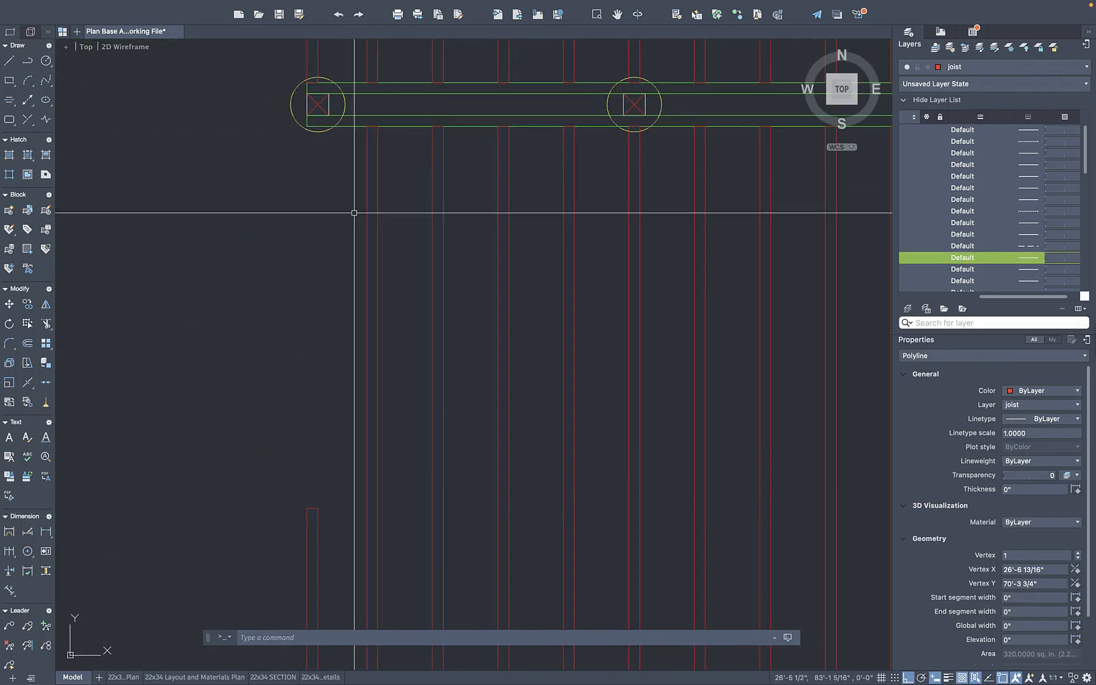
Stretch the leftmost joist between the double beams up to the underside of the upper beam
scroll(326, 514, down, 3)
click(326, 462)
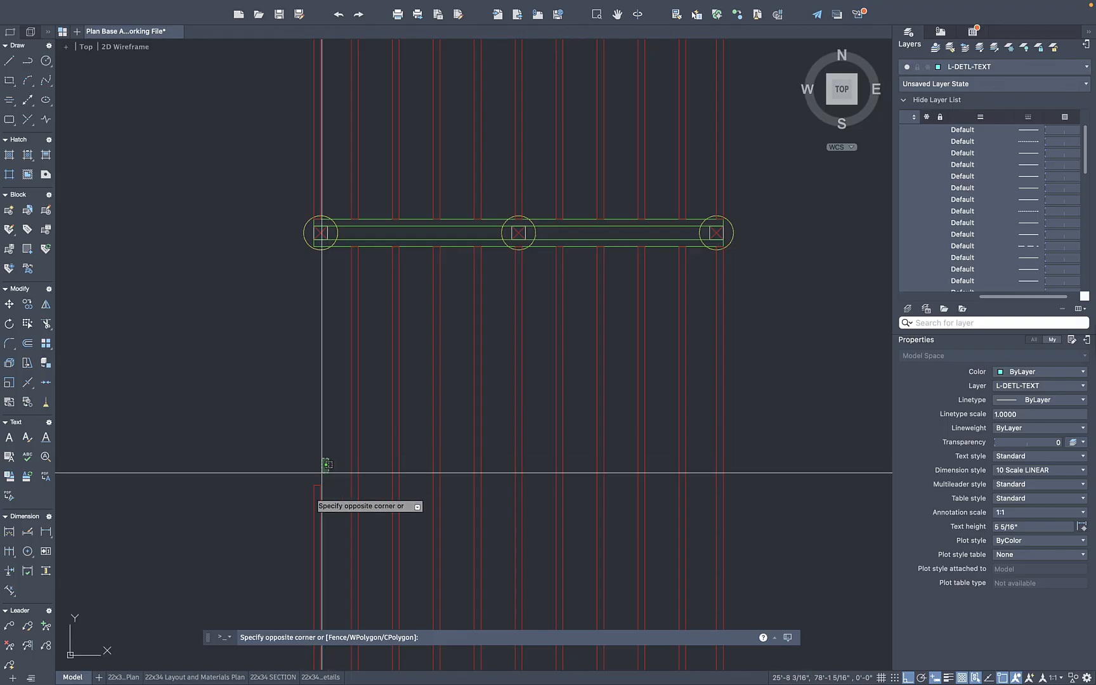
click(303, 512)
middle_drag(578, 255, 580, 276)
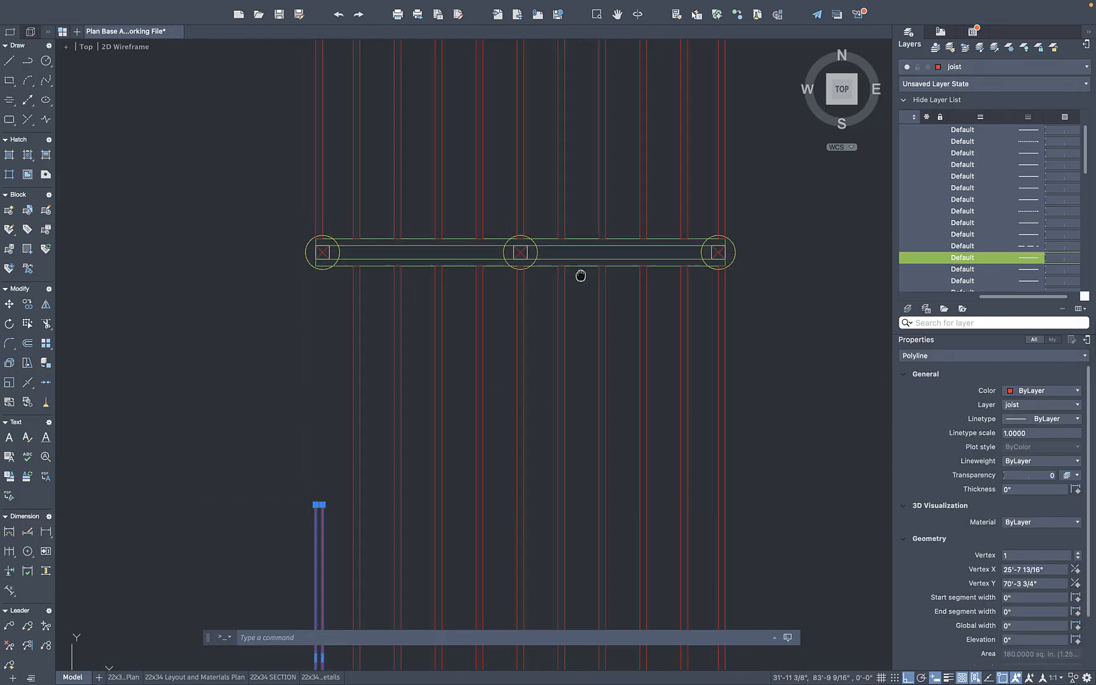
scroll(578, 254, down, 2)
scroll(444, 428, down, 2)
middle_drag(444, 429, 457, 316)
scroll(441, 362, up, 6)
scroll(430, 493, up, 2)
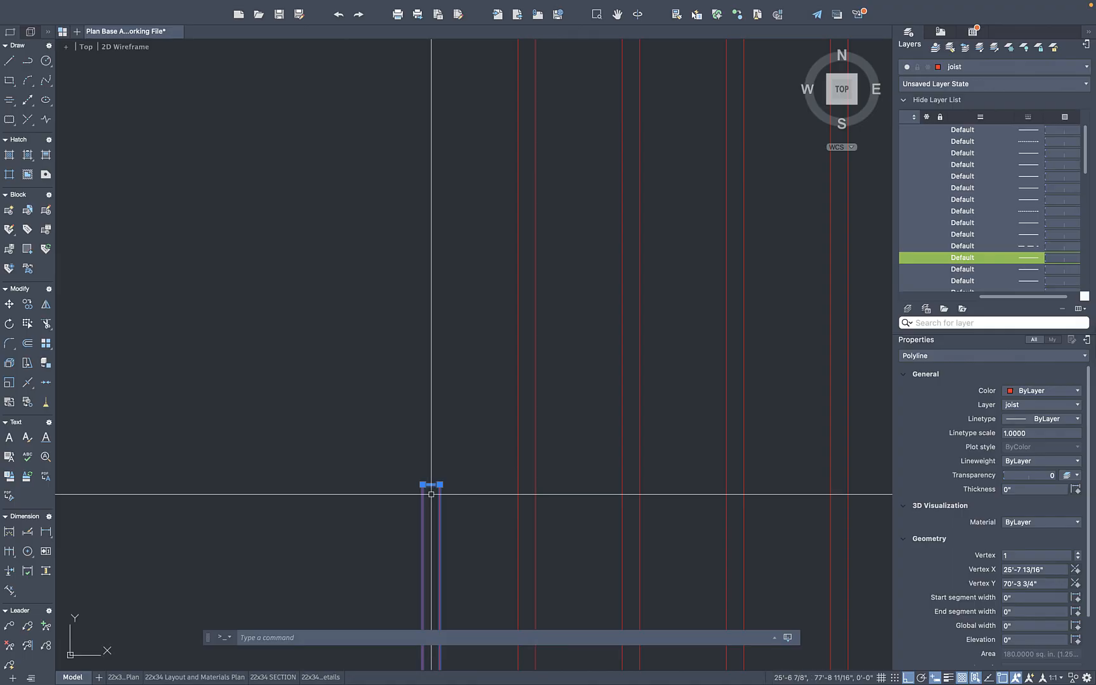
scroll(433, 490, up, 6)
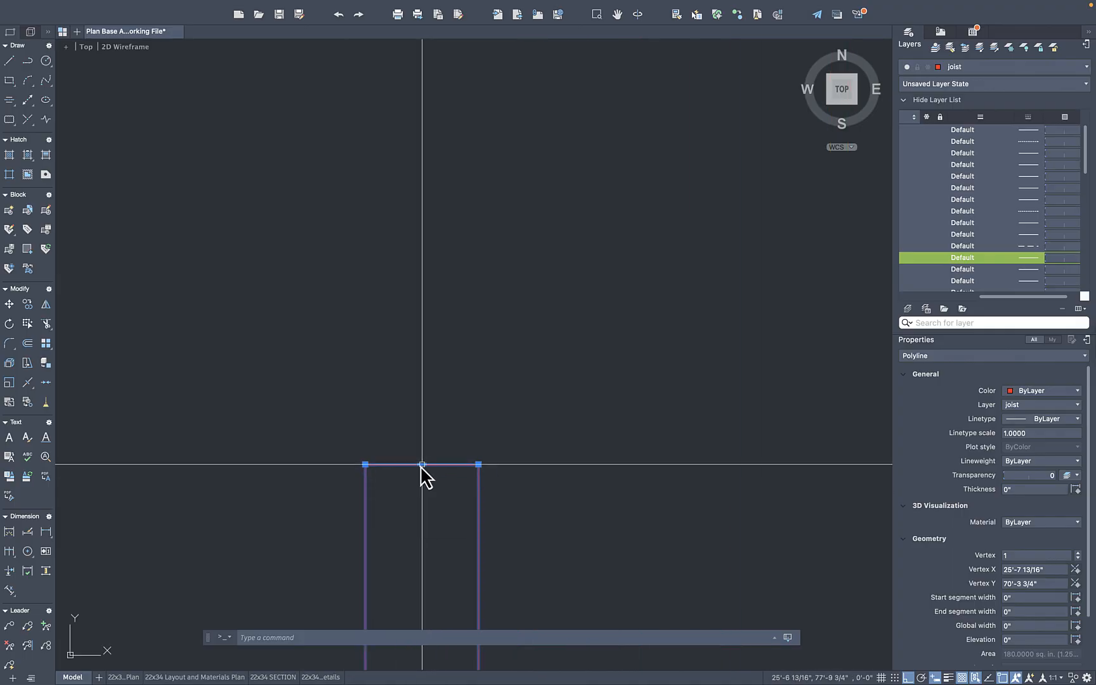
click(422, 464)
scroll(429, 387, down, 8)
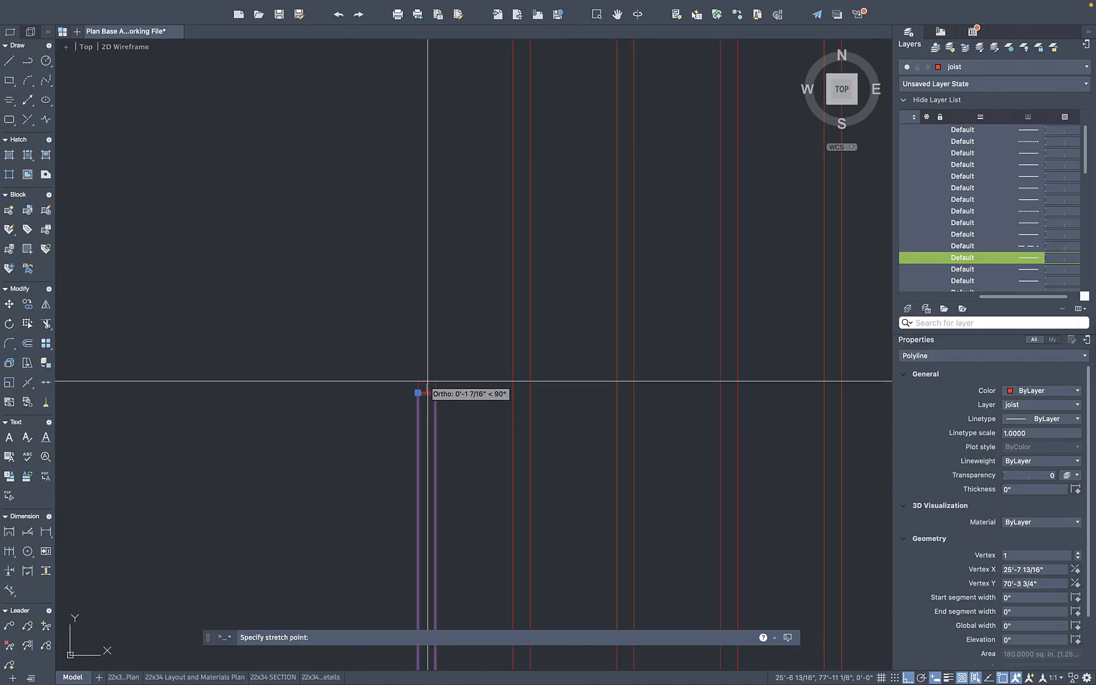
scroll(426, 279, up, 4)
scroll(428, 223, up, 4)
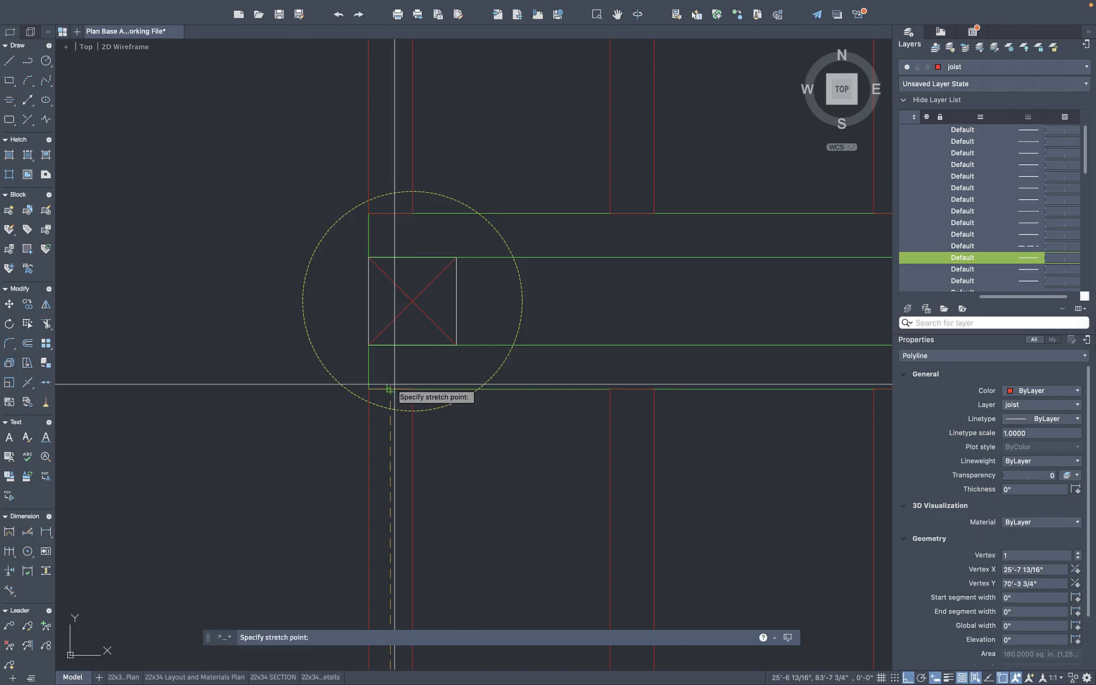
Stretch the upper end of the leftmost joist between the two beams to meet the upper beam's lower edge
click(460, 431)
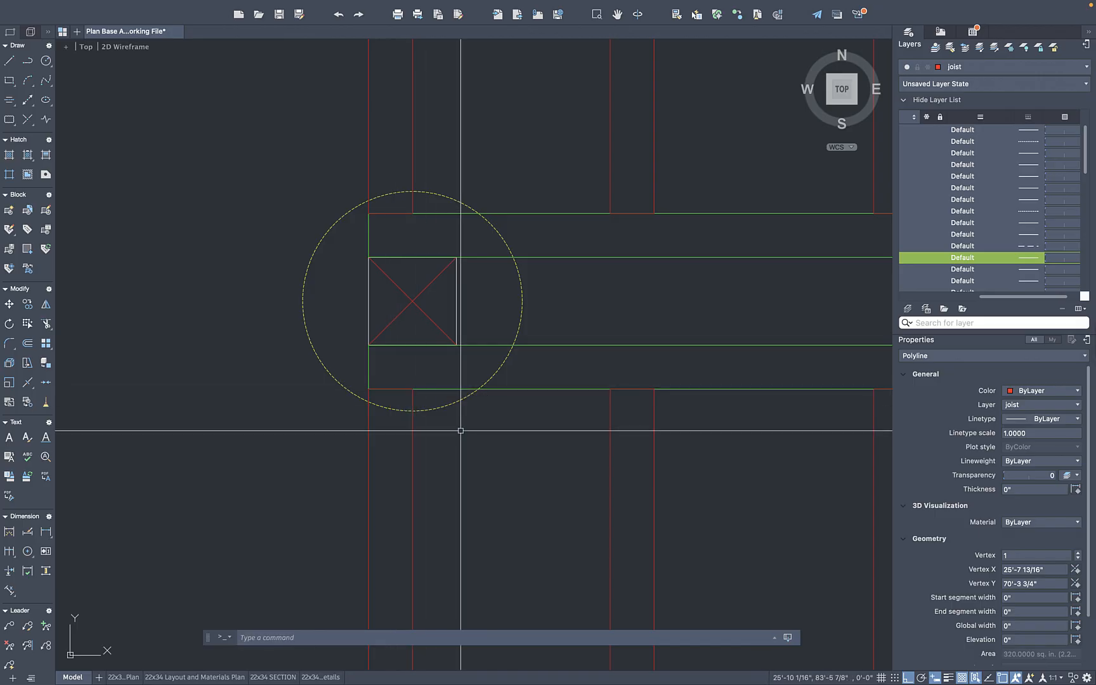
scroll(460, 434, down, 5)
click(438, 466)
scroll(418, 444, down, 8)
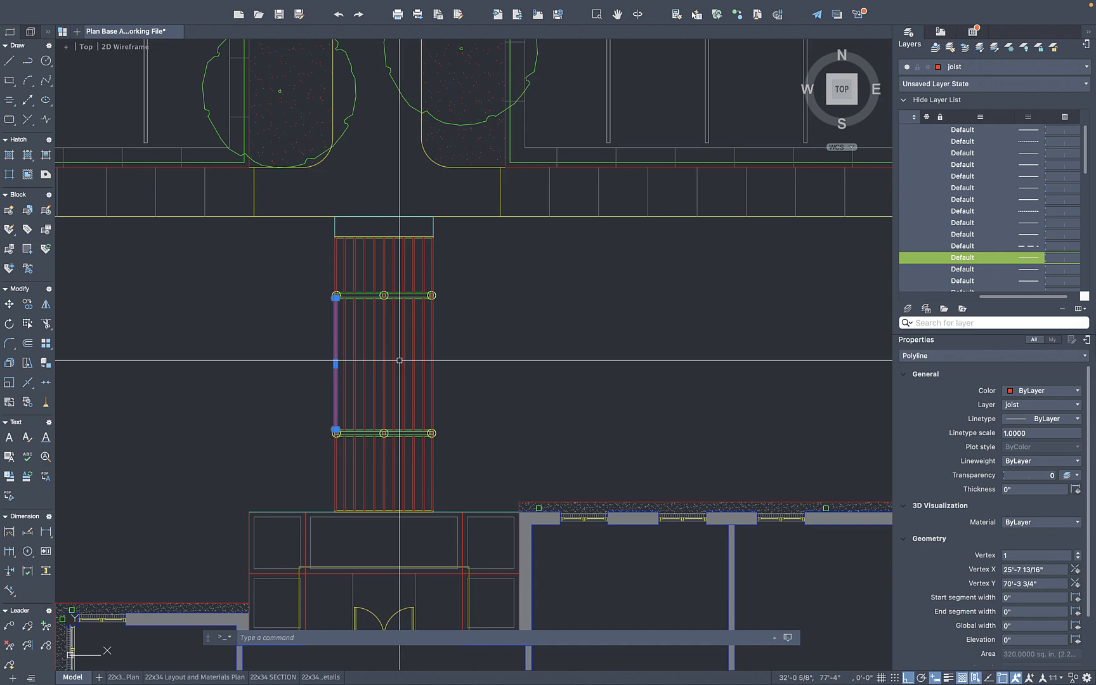
key(Escape)
scroll(520, 298, down, 5)
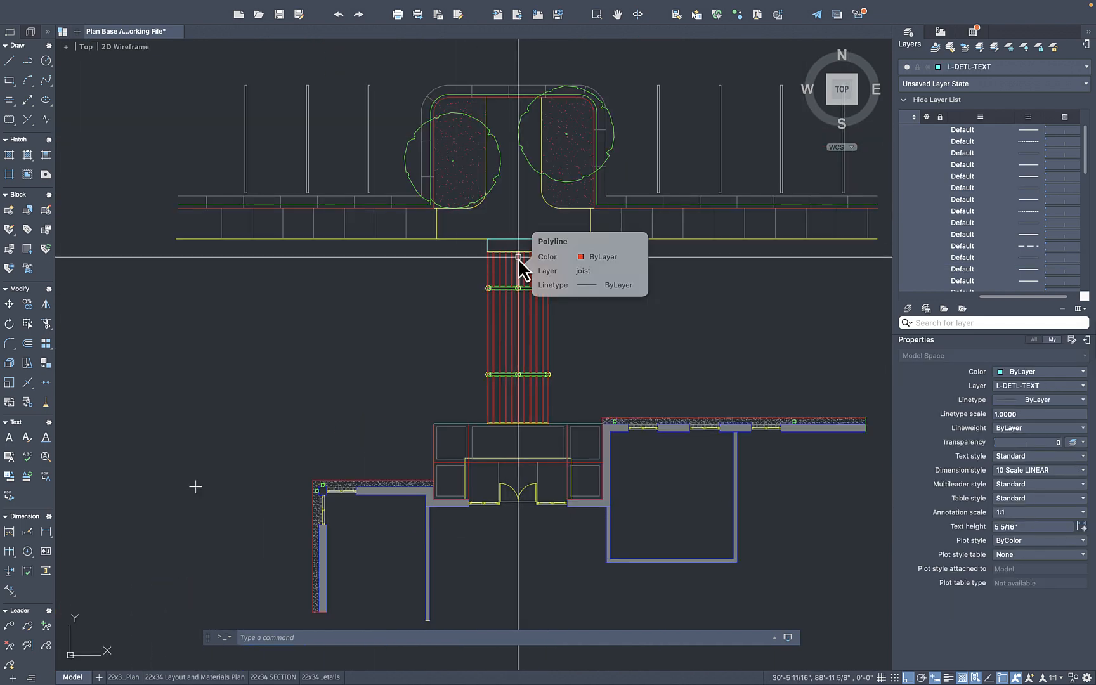
Draw a closed rectangular polyline 2" wide on the second joist line, from the upper beam's top edge to its lower board's inner edge
scroll(519, 257, up, 13)
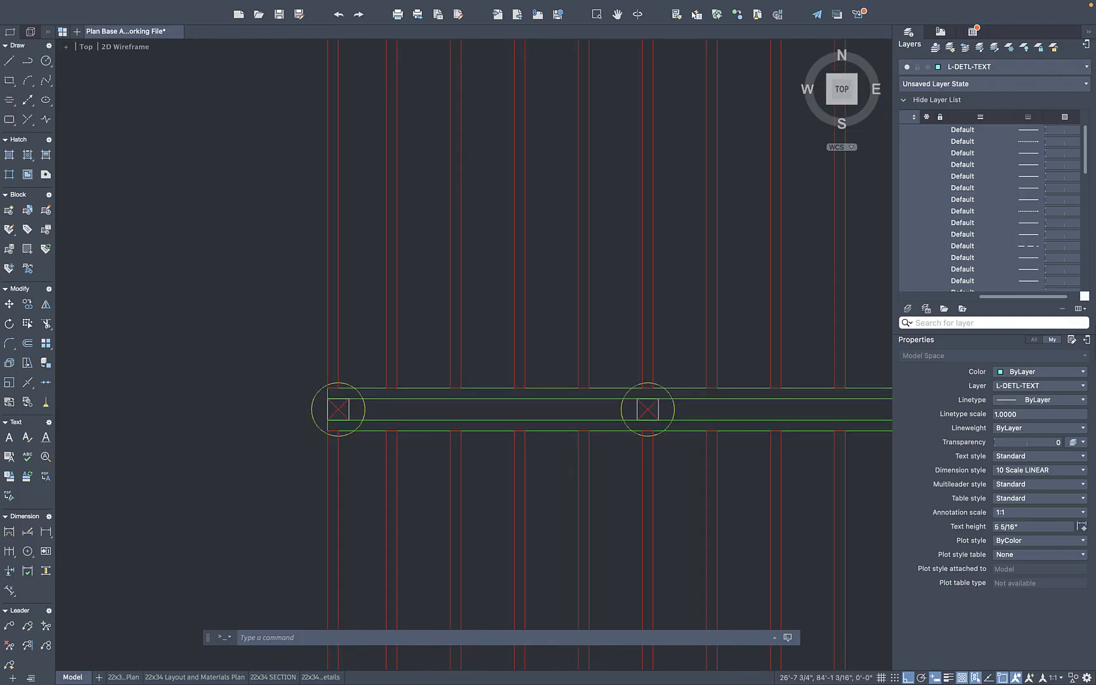
text(pl)
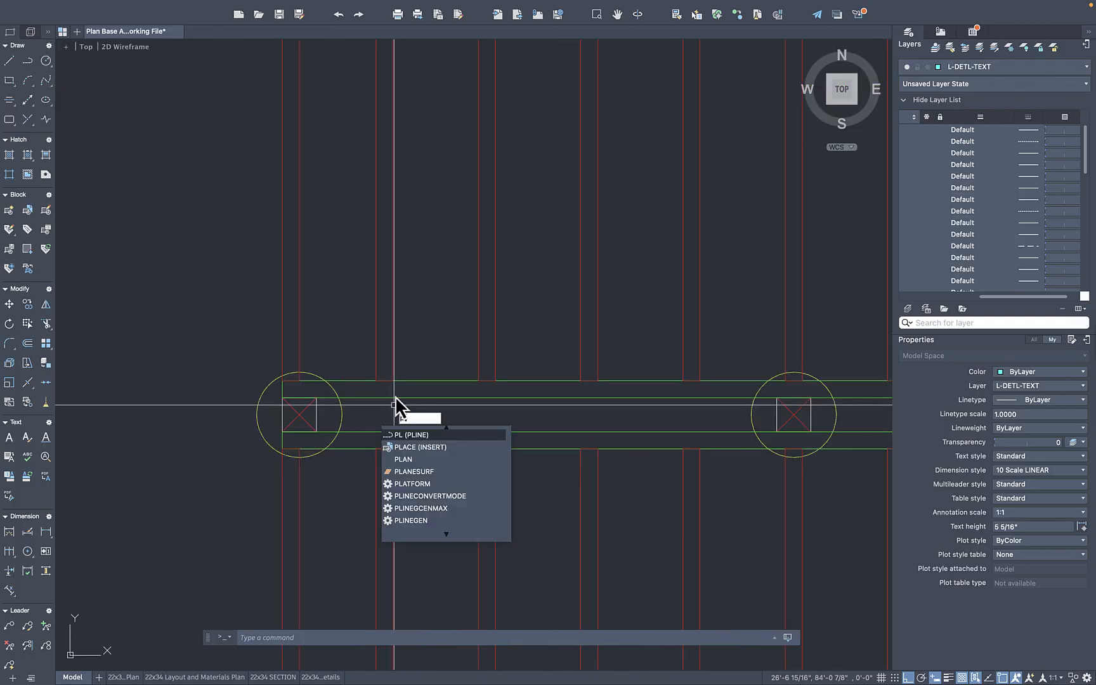
key(Return)
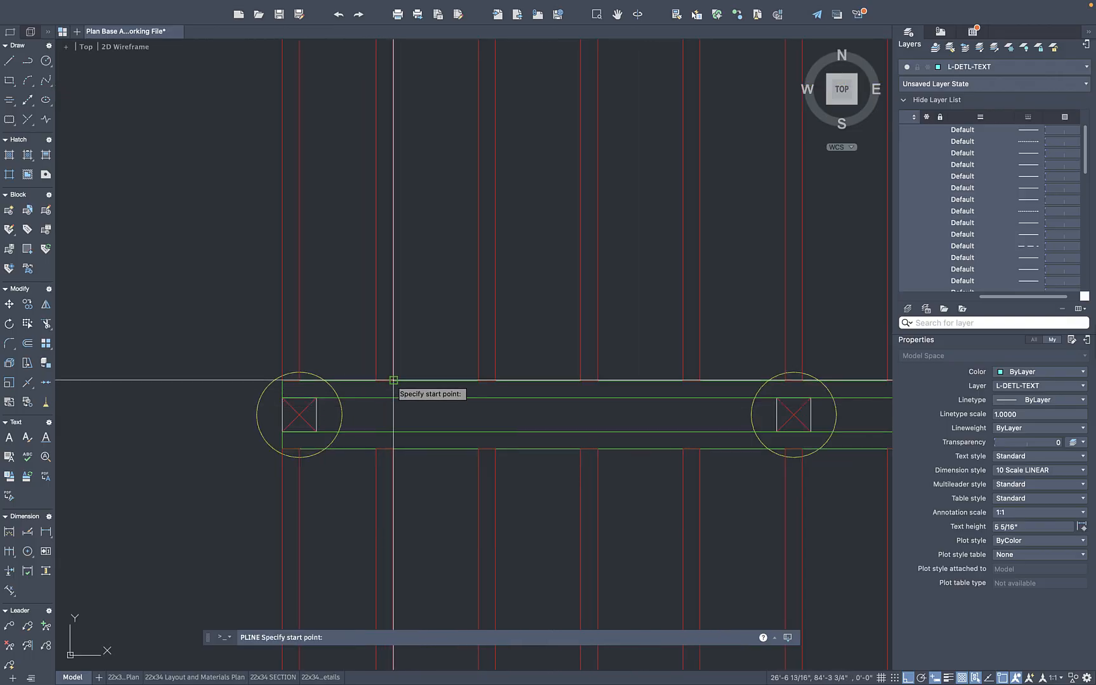
click(393, 380)
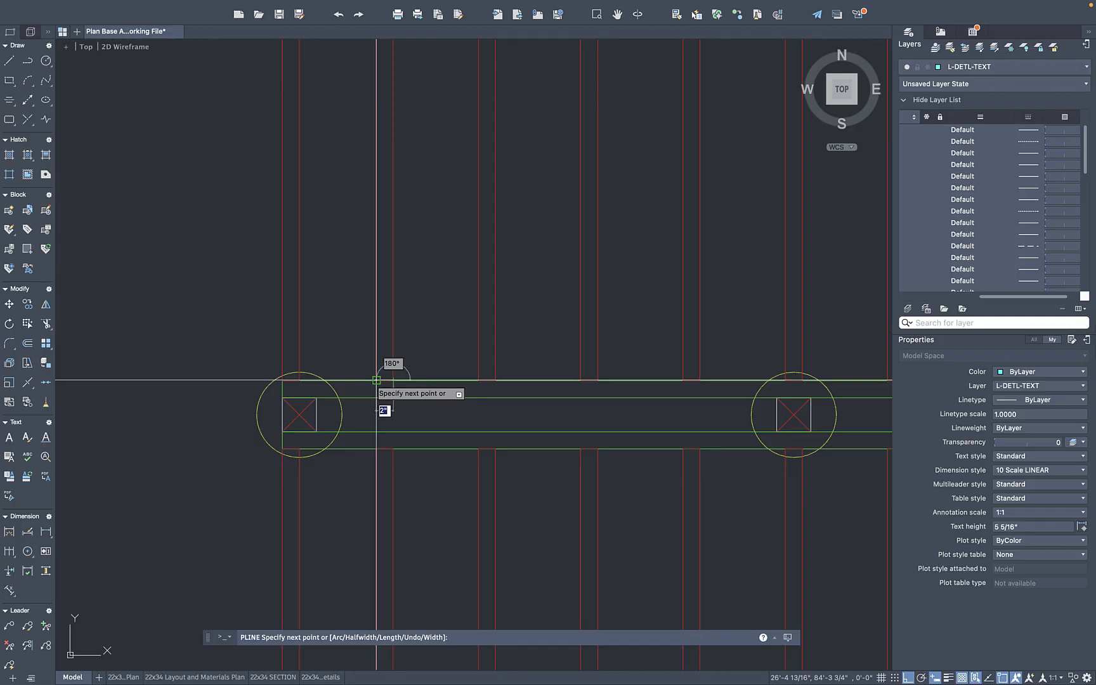
click(376, 433)
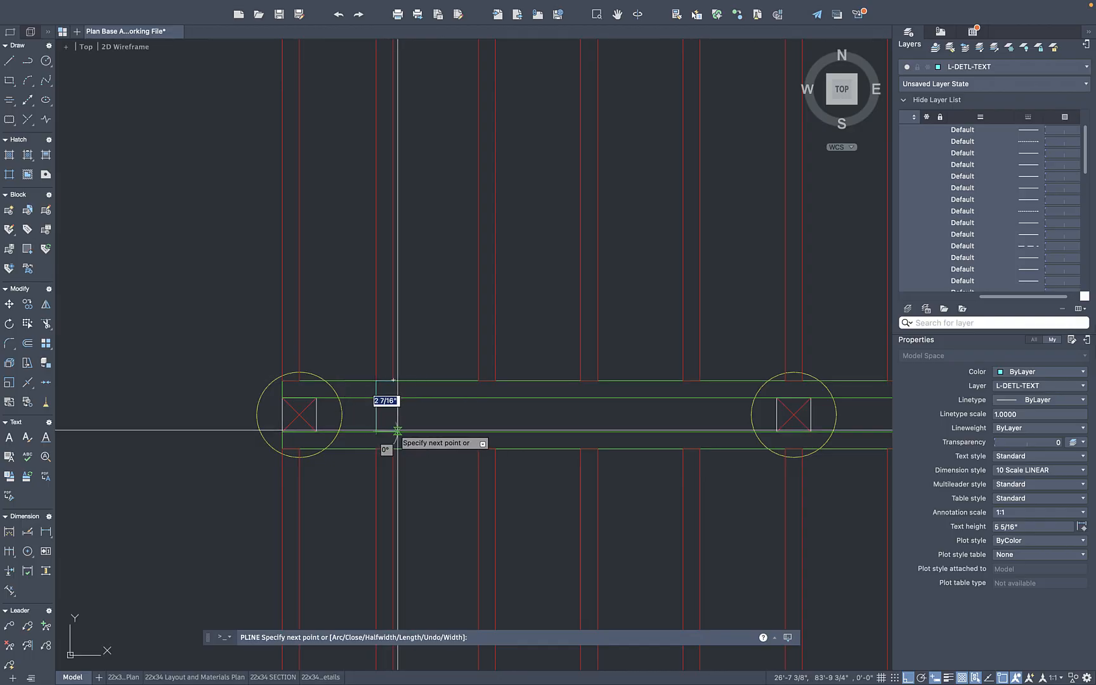
text(2)
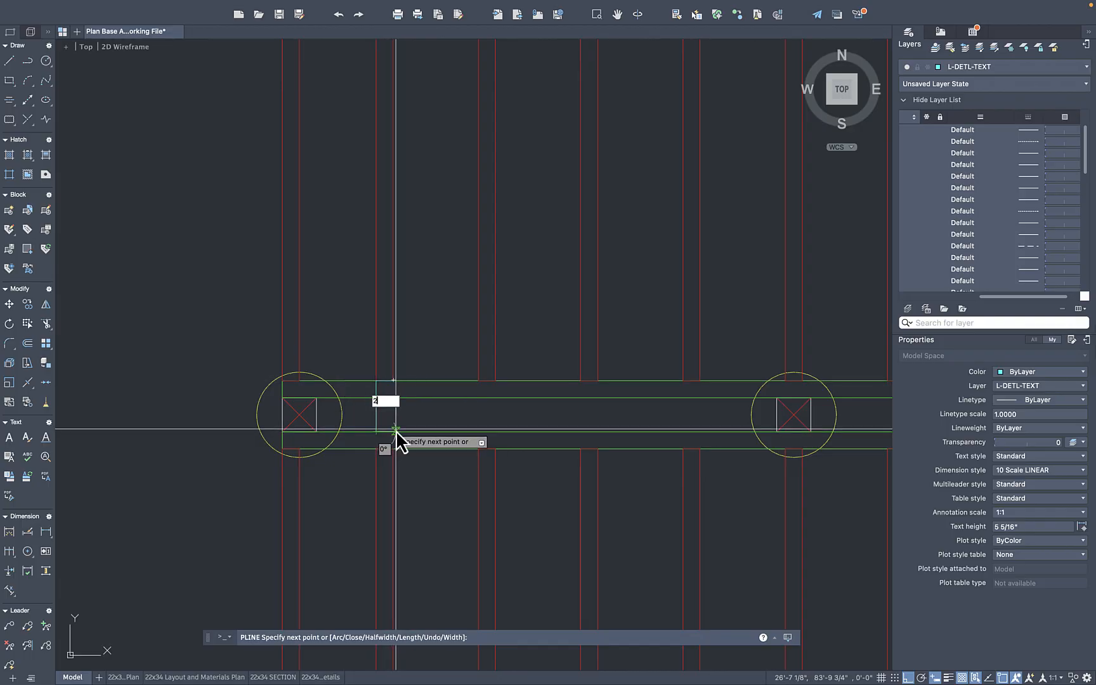
key(Return)
text(c)
key(Return)
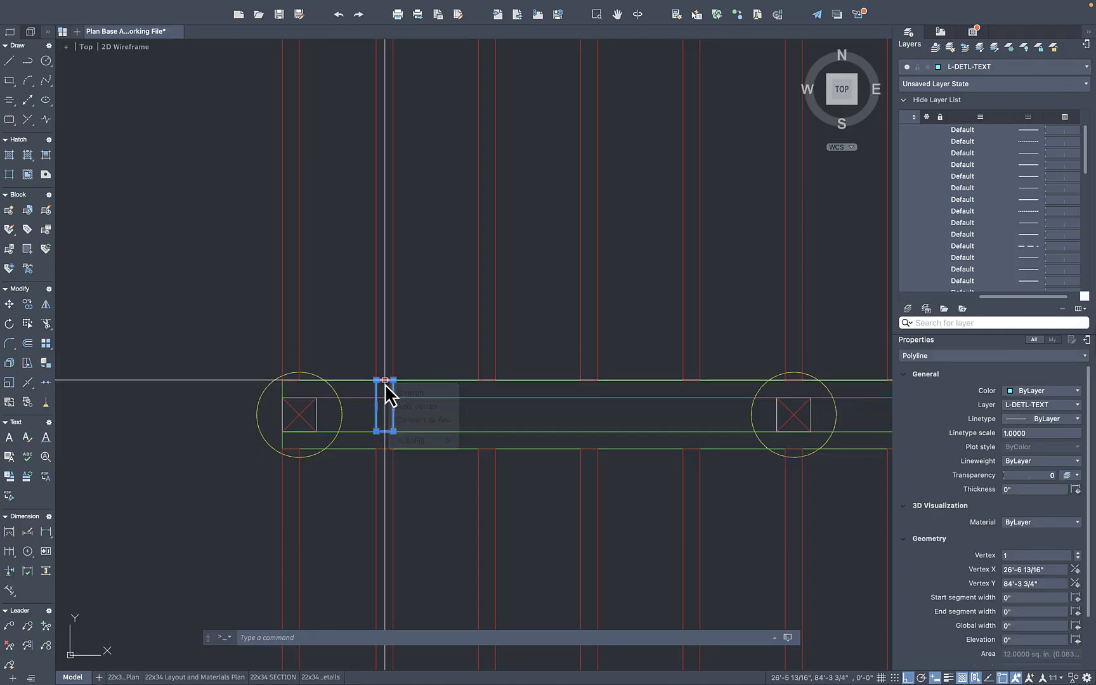
Stretch the rectangle's upper edge down to the inner edge of the beam's upper board, so it fits between both boards
click(392, 384)
click(384, 392)
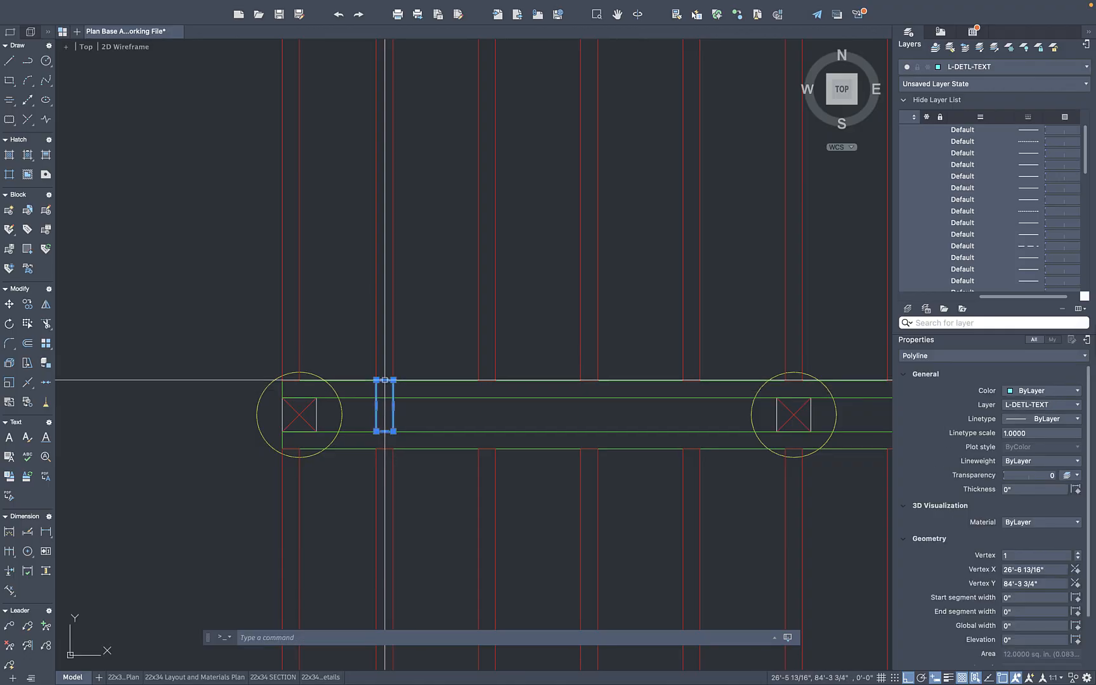
click(385, 381)
click(384, 397)
key(Escape)
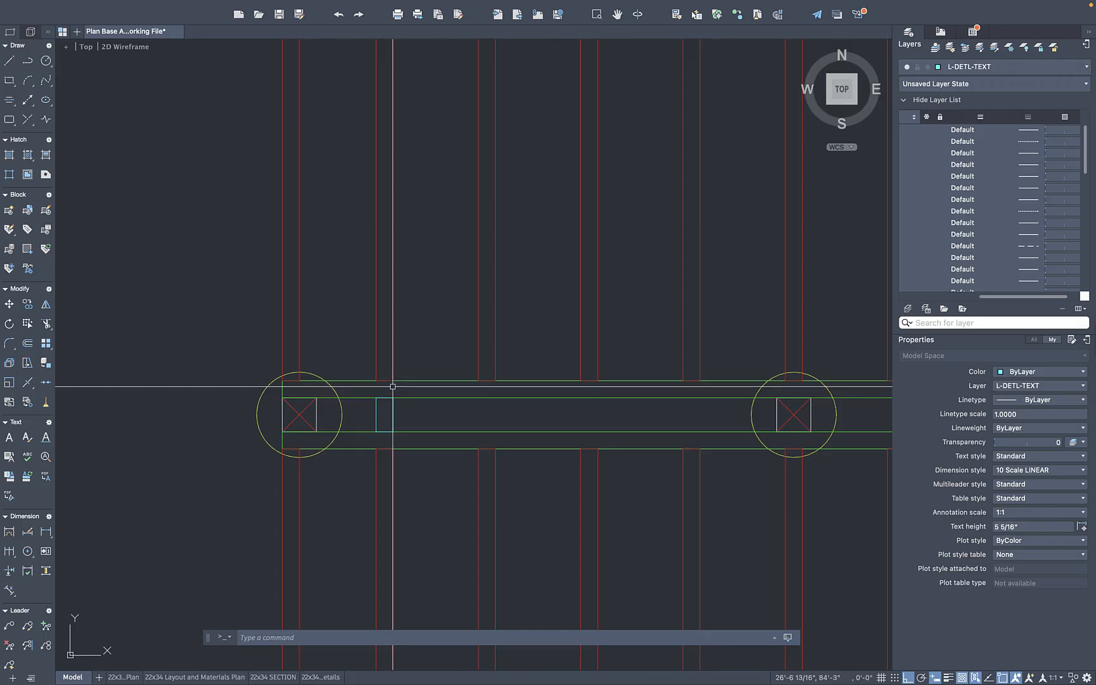
Match the rectangle's properties to the adjoining red joist above it
text(ma)
key(Return)
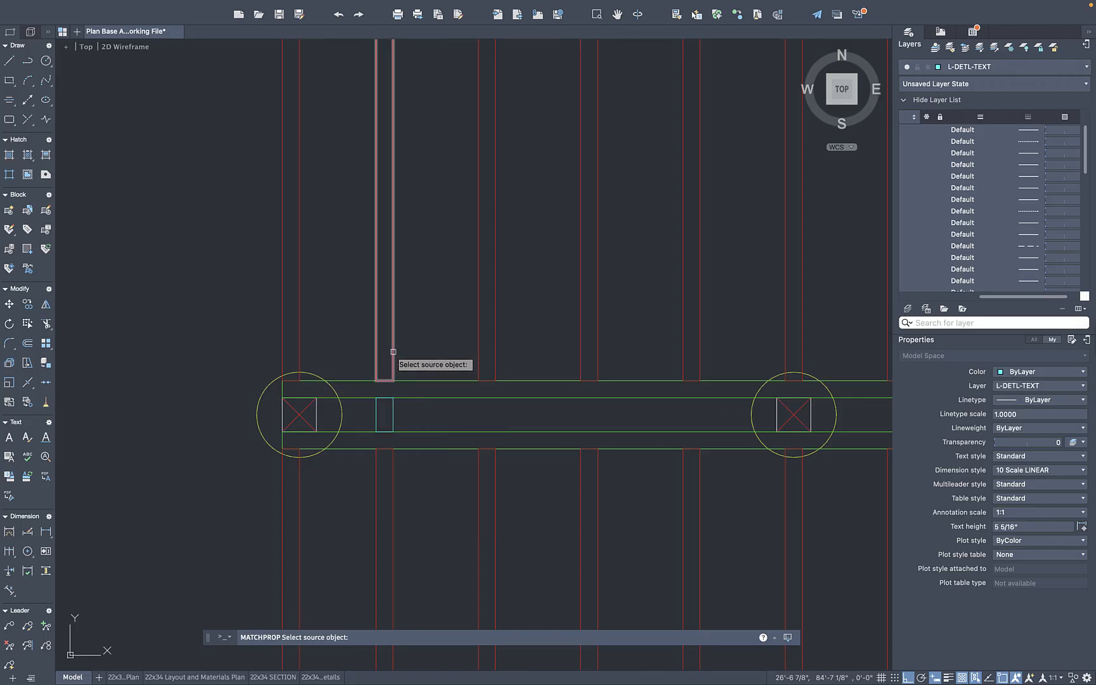
key(Escape)
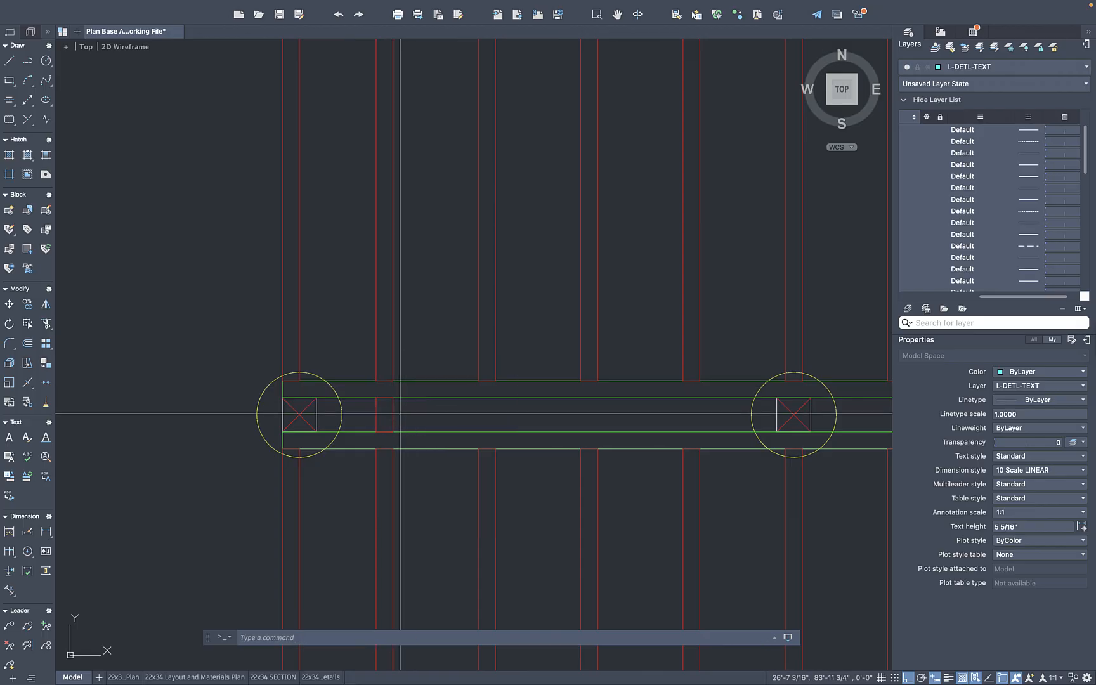
Copy the blocking rectangle along the upper beam onto each remaining joist line that has no post
click(400, 414)
click(392, 414)
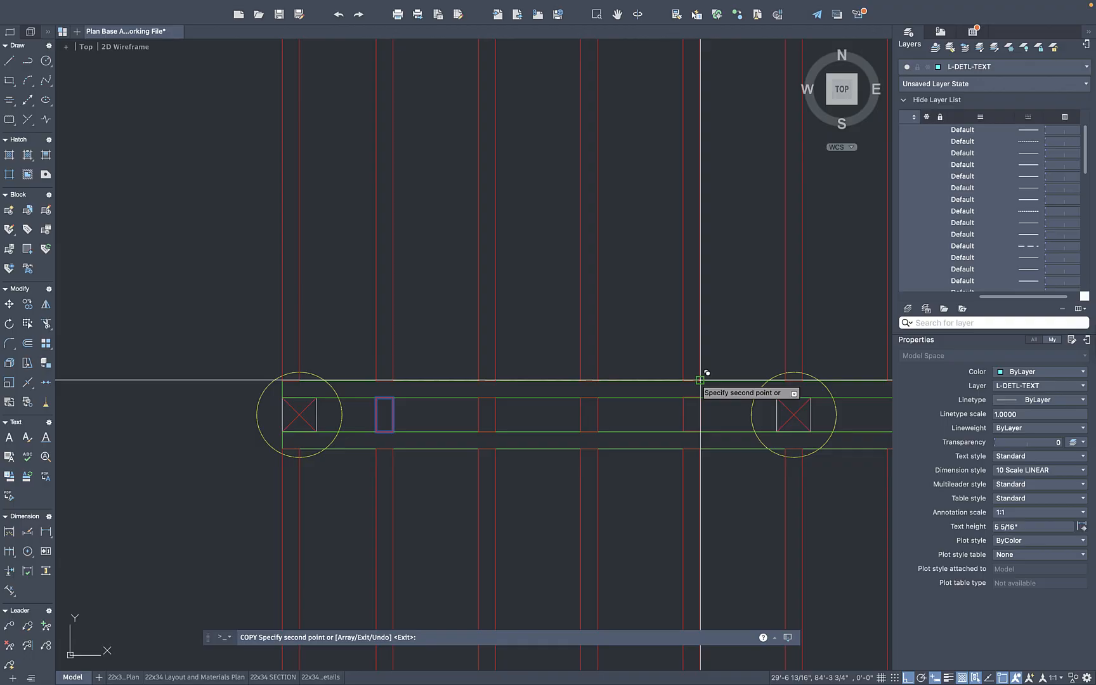
middle_drag(723, 377, 506, 392)
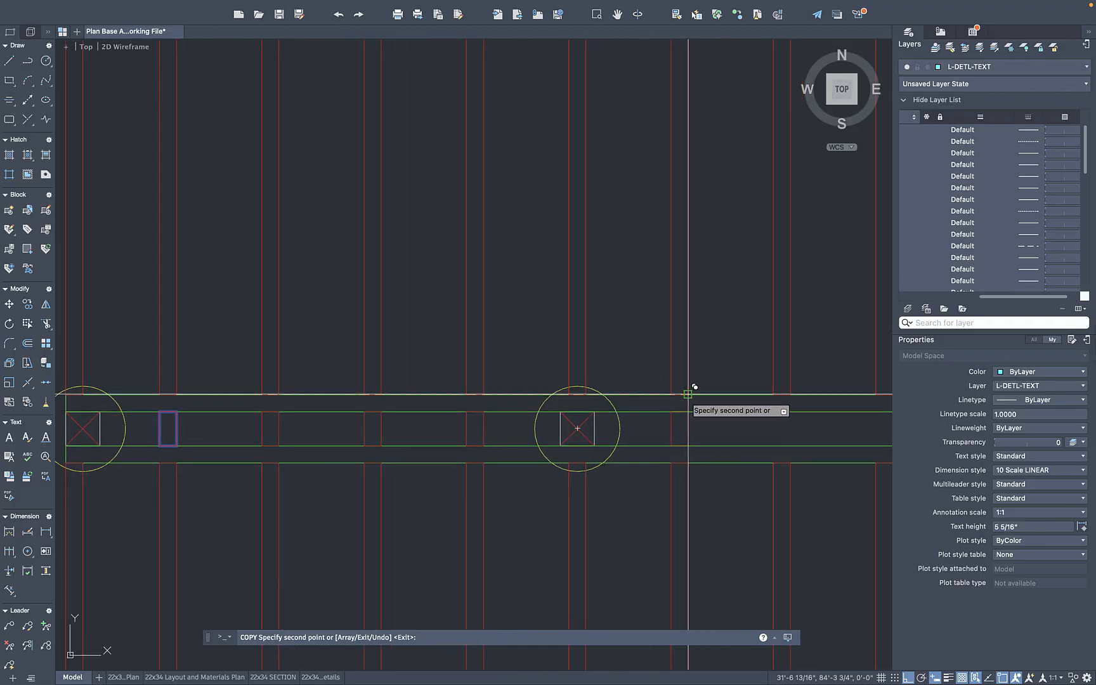
middle_drag(694, 386, 395, 423)
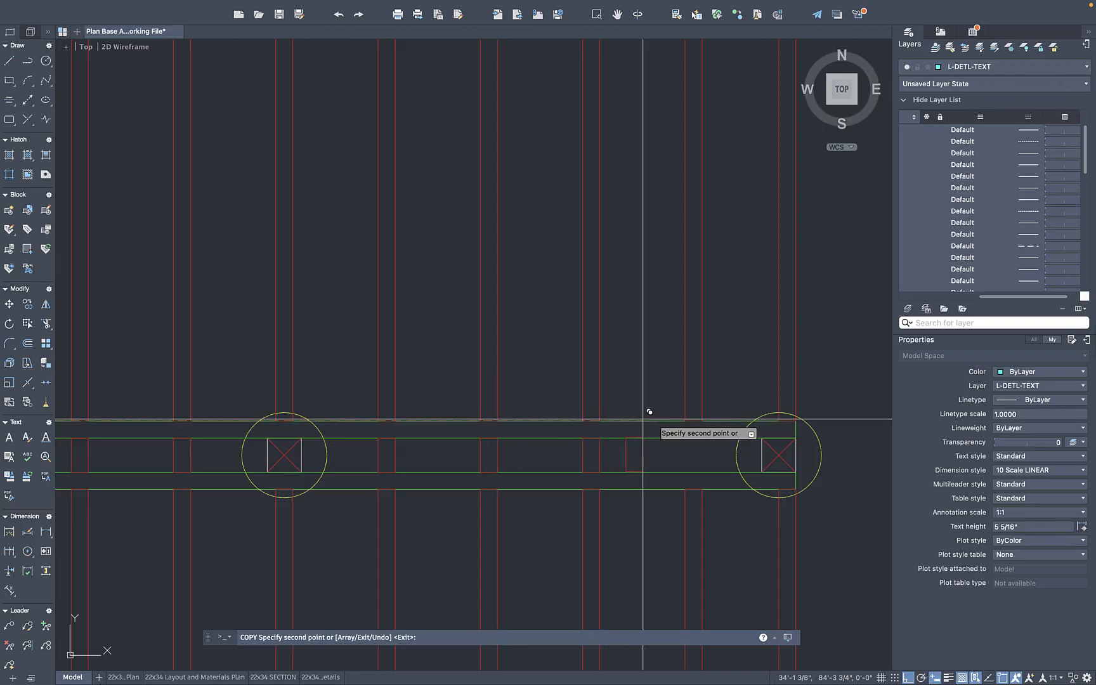
key(Escape)
Copy all eight blocking rectangles from the upper beam to the lower beam, using the middle post's centre as base and destination
click(709, 442)
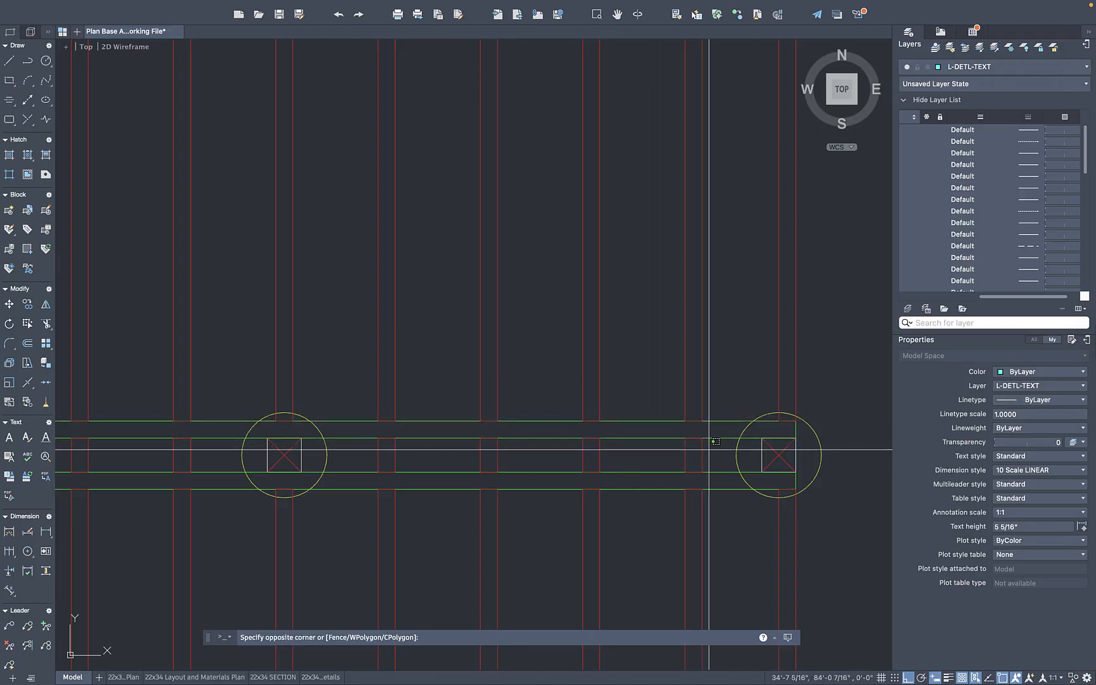
click(354, 458)
scroll(580, 440, left, 5)
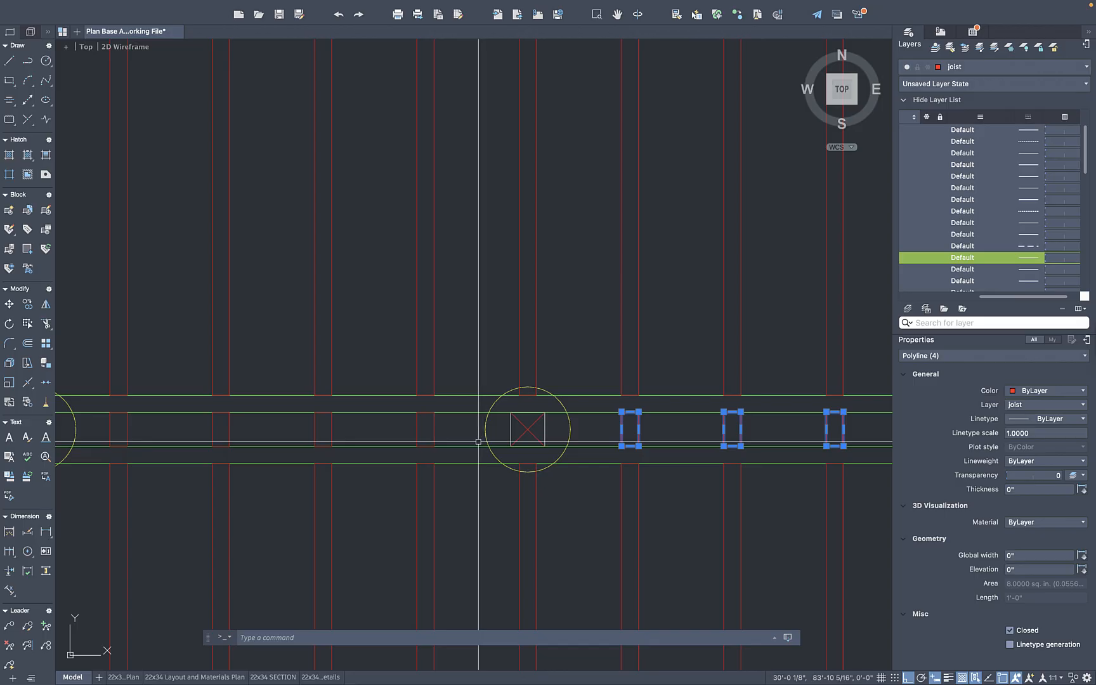
click(456, 436)
click(113, 433)
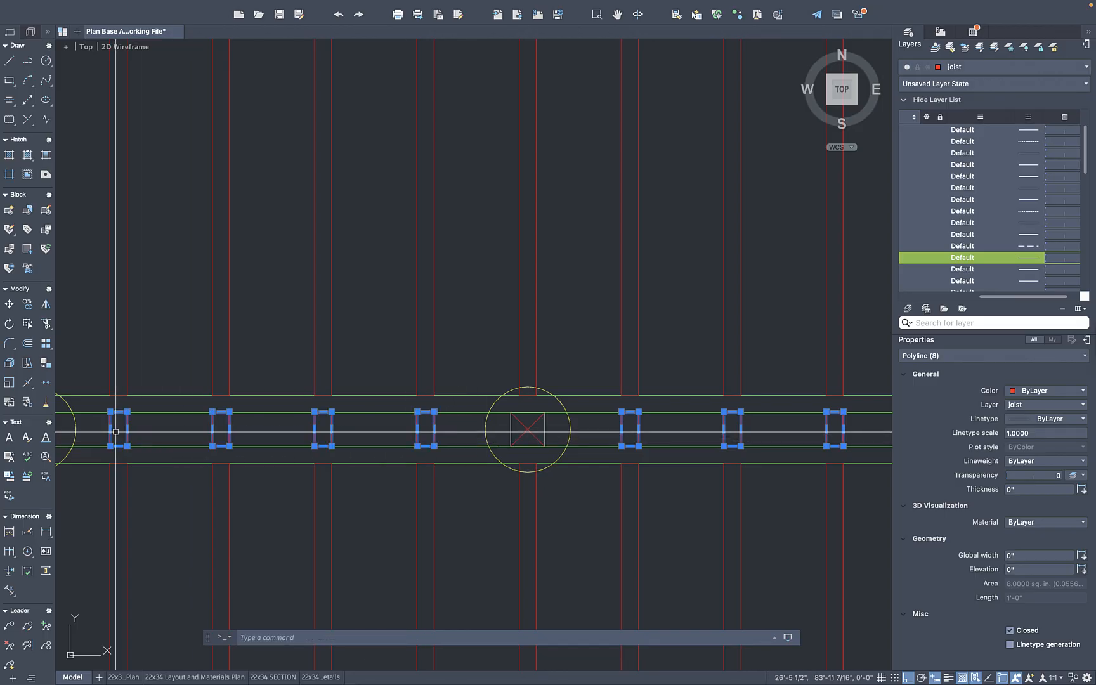
text(co)
key(Return)
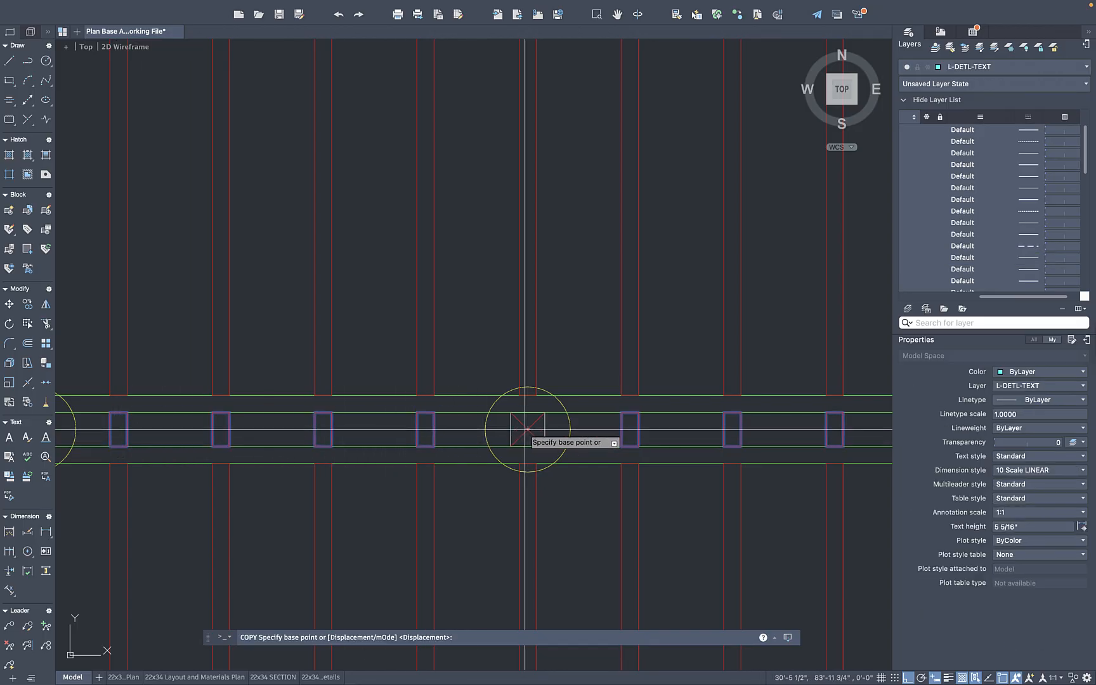
scroll(539, 398, down, 10)
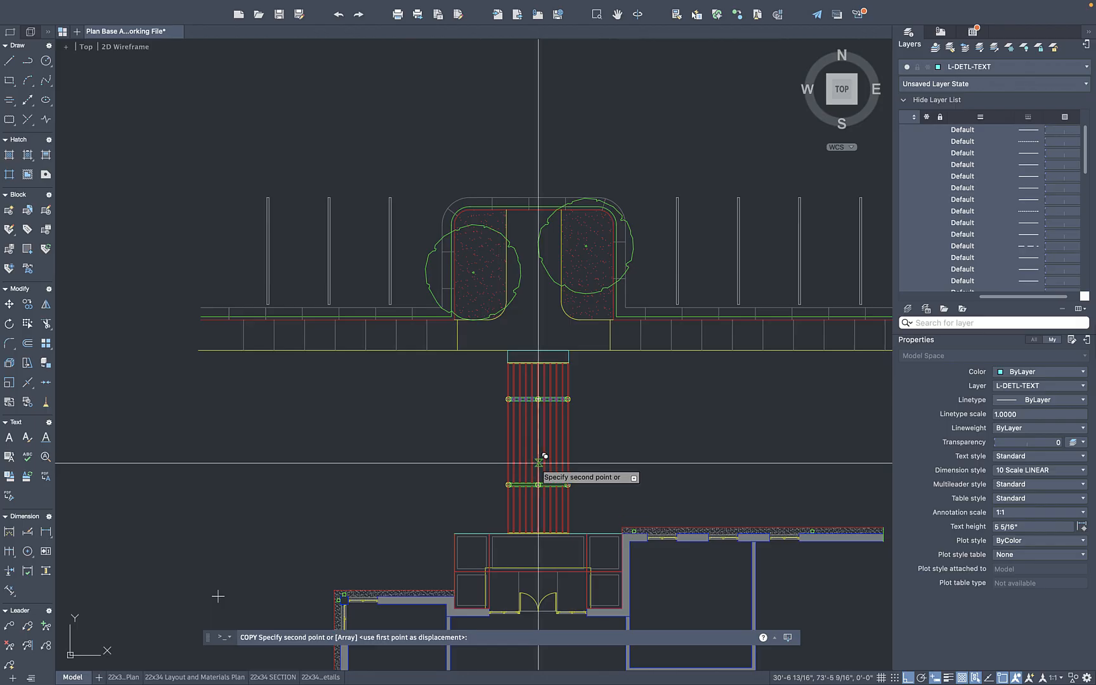
scroll(539, 471, up, 10)
click(560, 606)
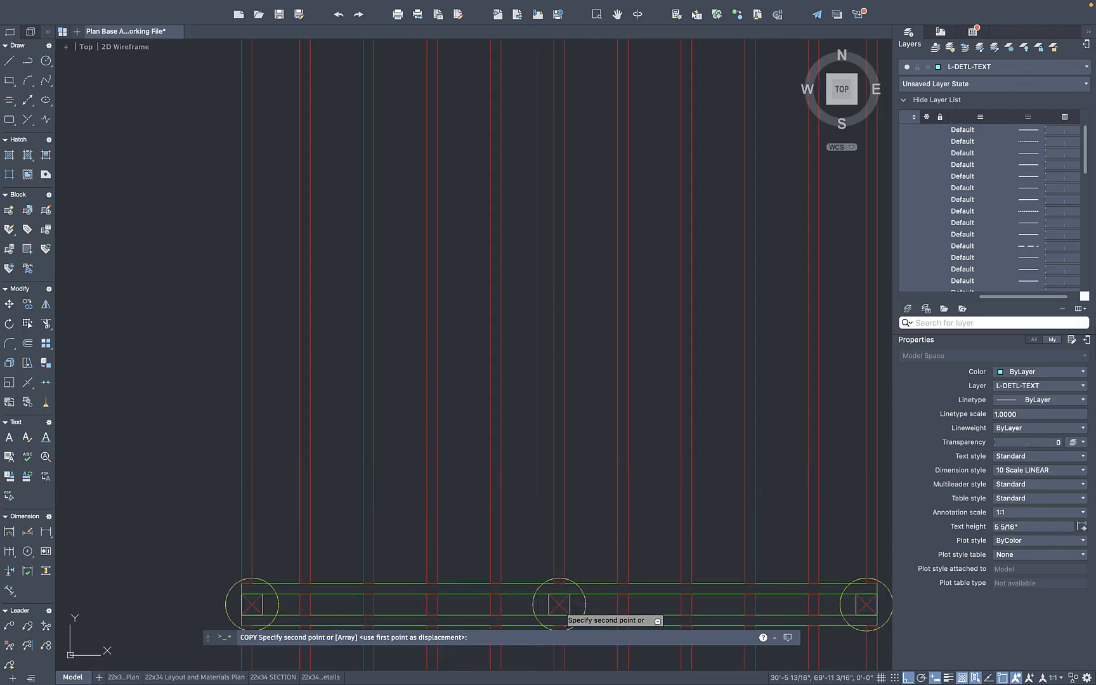
key(Escape)
scroll(521, 459, down, 8)
scroll(496, 384, down, 3)
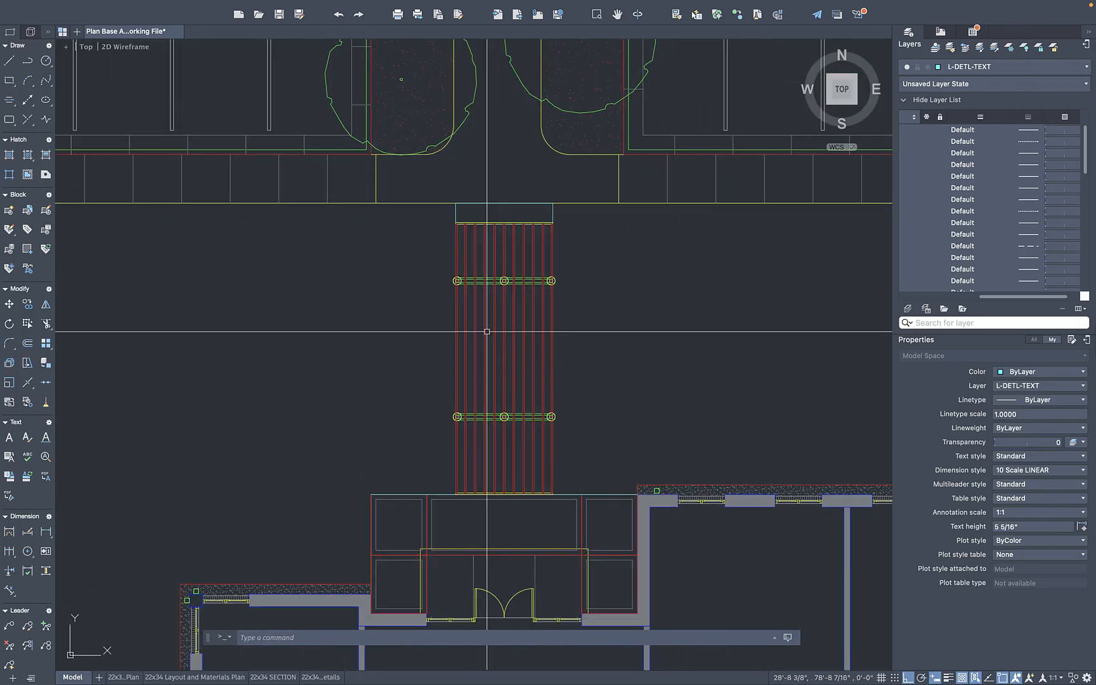
scroll(465, 350, up, 6)
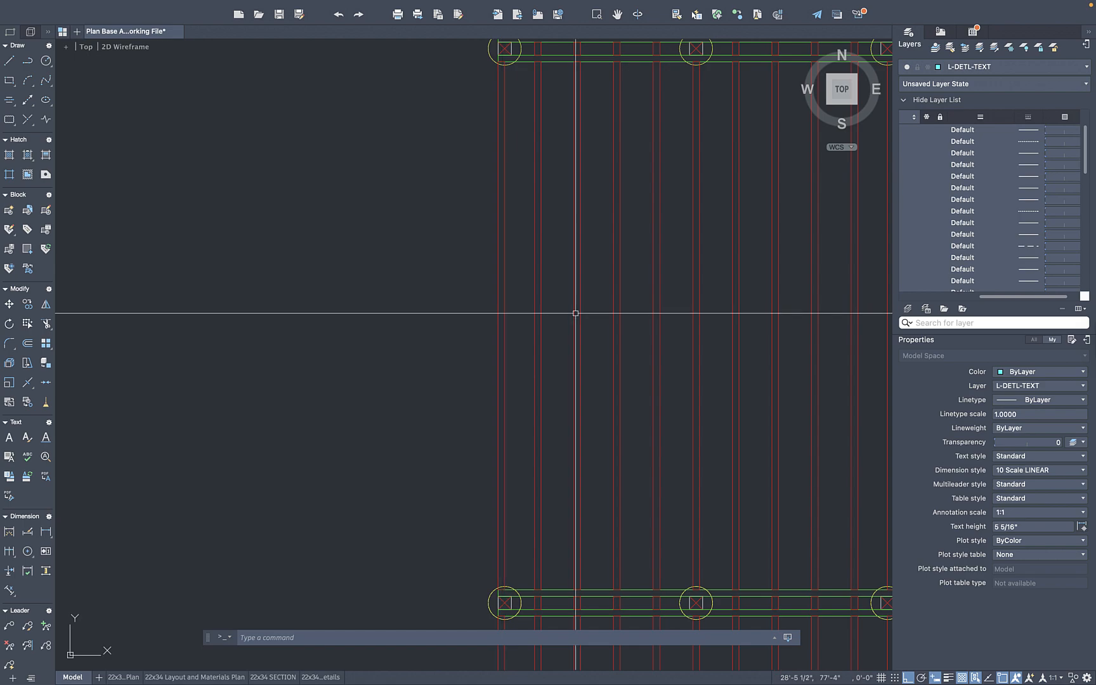
middle_drag(759, 301, 526, 325)
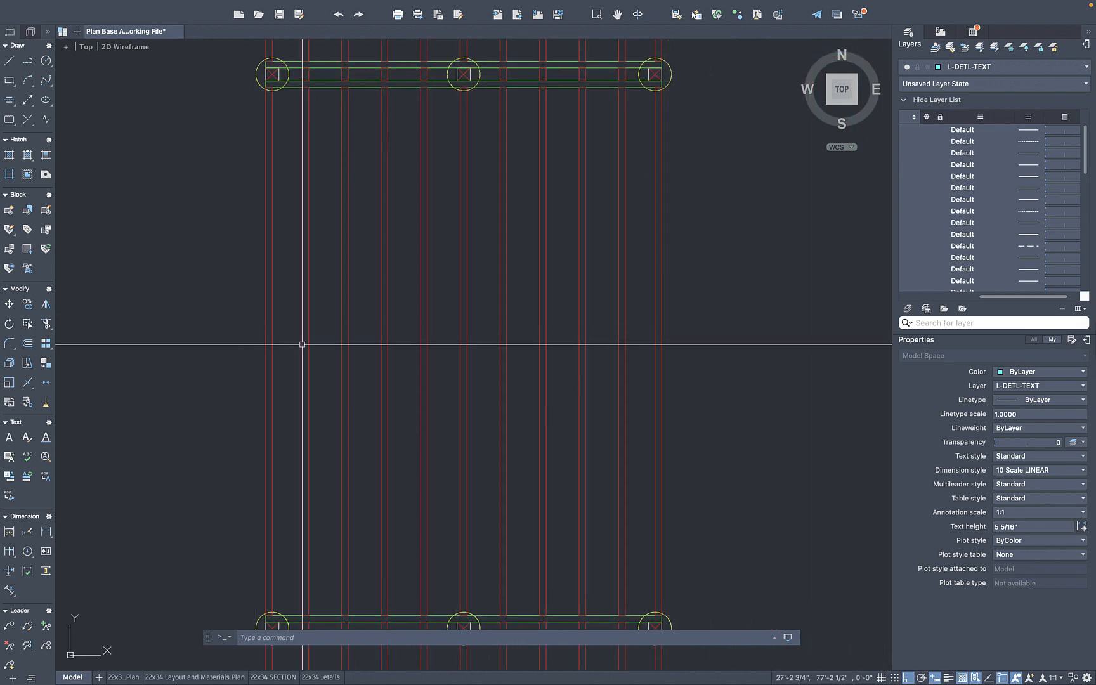
scroll(529, 307, down, 4)
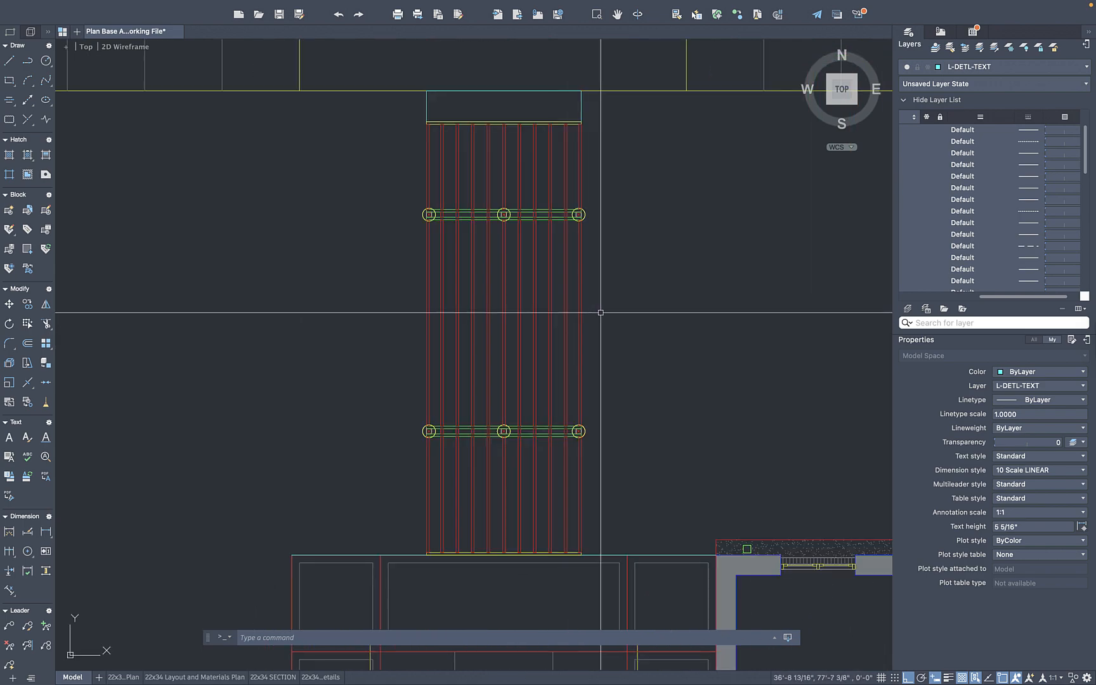
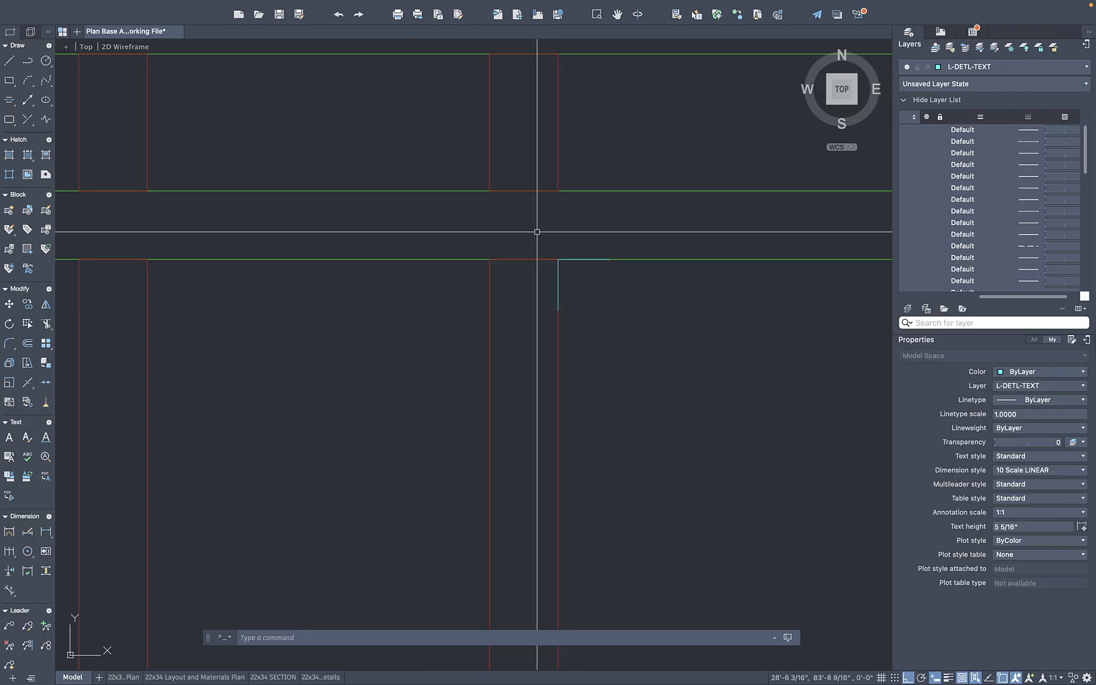
click(536, 237)
click(668, 345)
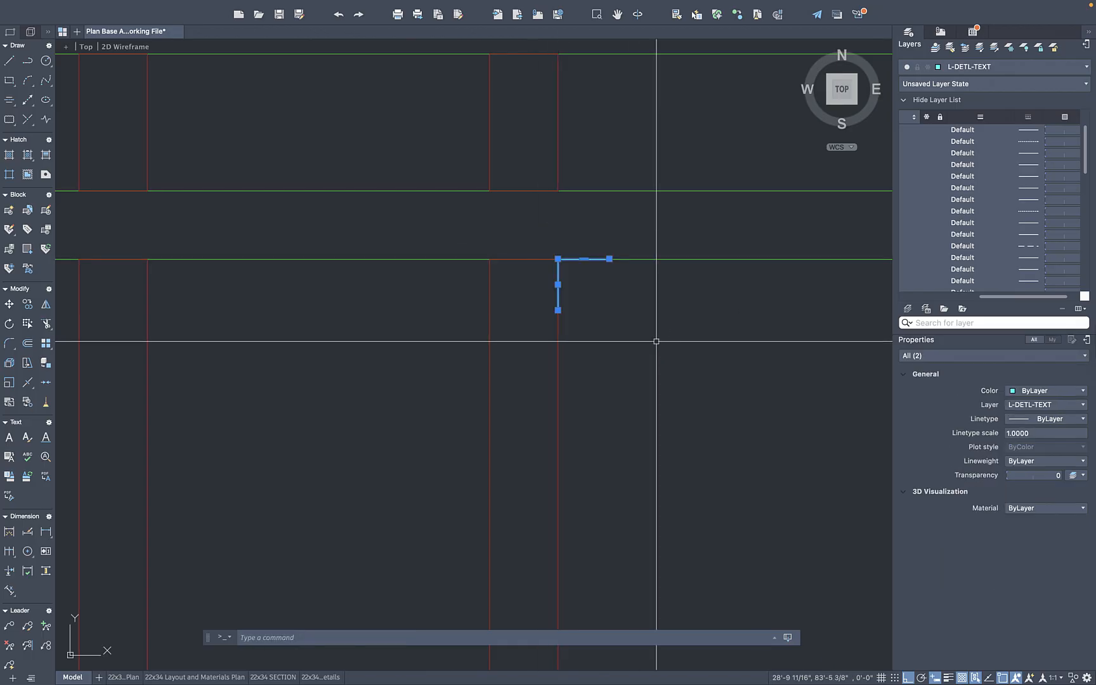
key(Escape)
click(576, 260)
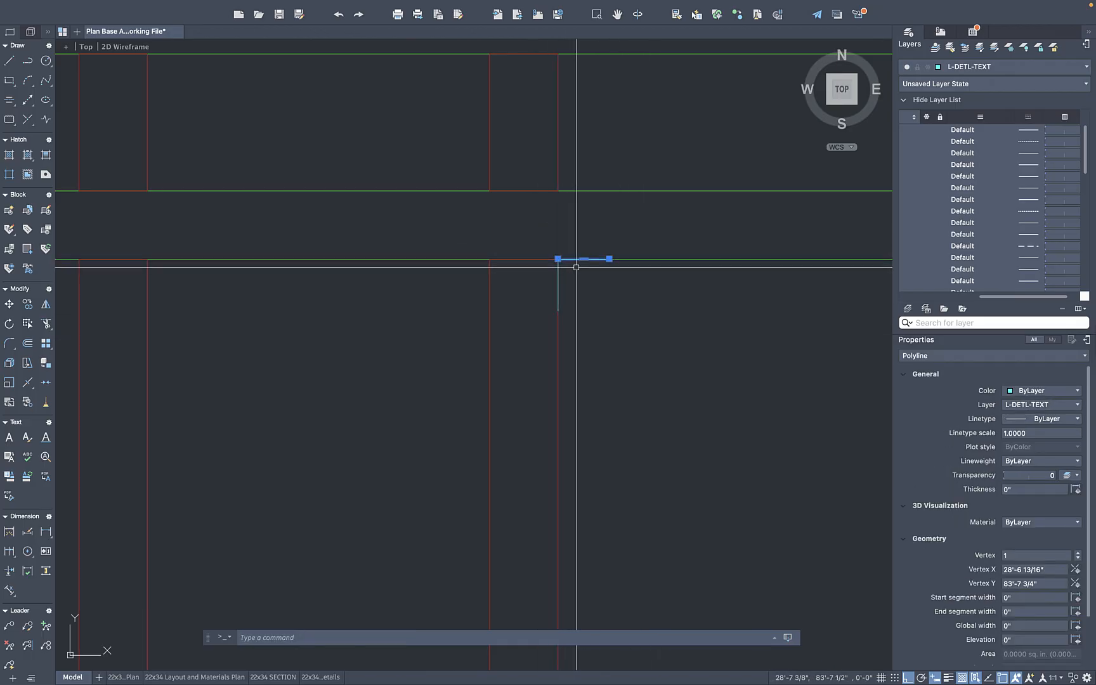
key(Escape)
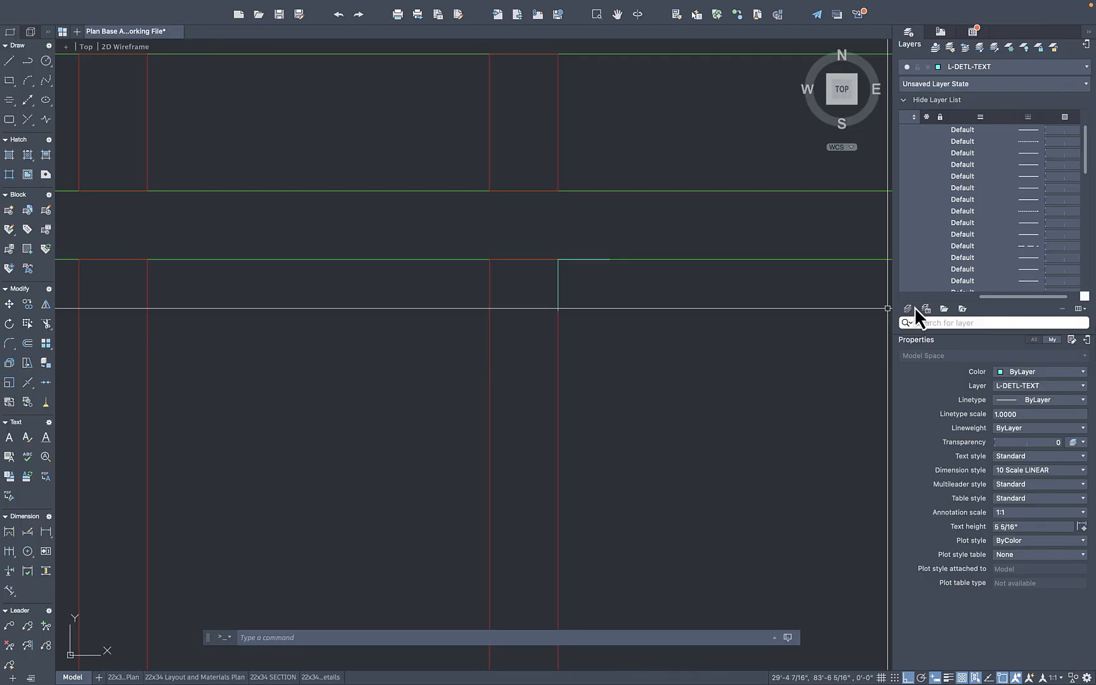
Create a new layer named joist hanger
click(911, 308)
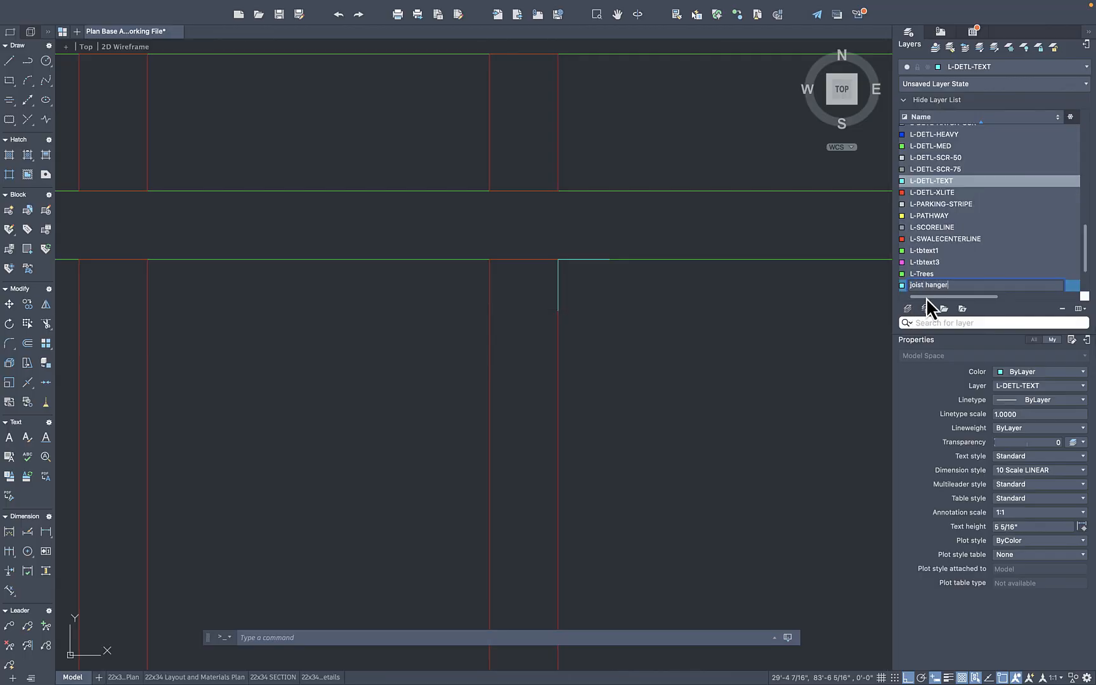
text(joist hanger)
key(Return)
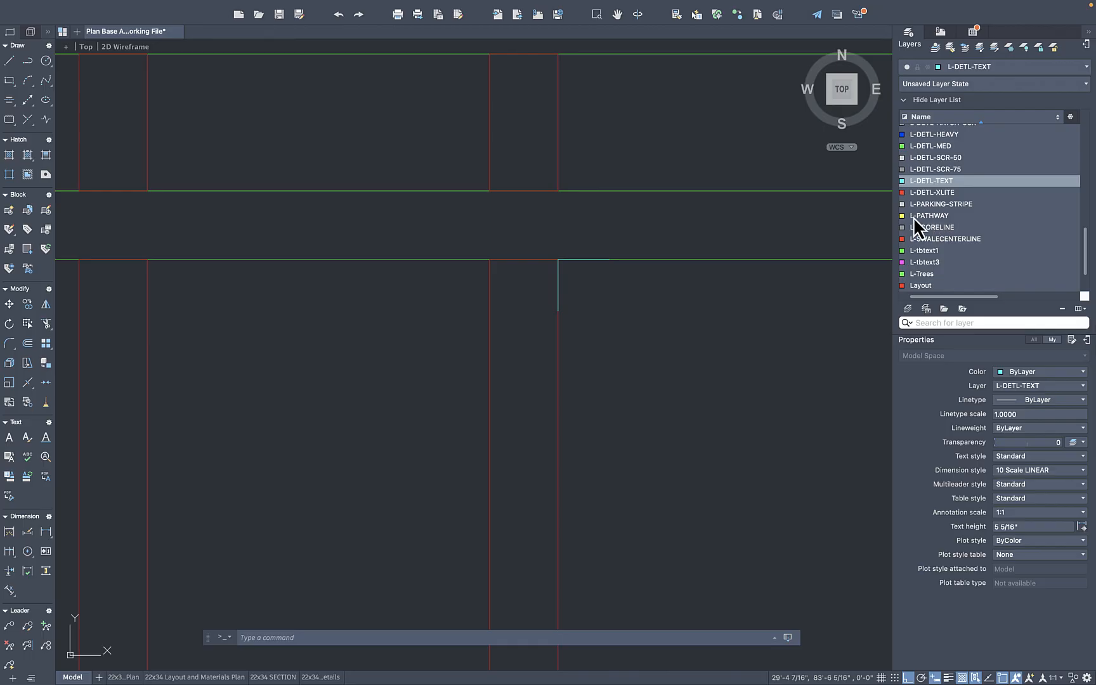
Set the joist hanger layer's color to white
scroll(914, 223, down, 2)
scroll(920, 236, up, 6)
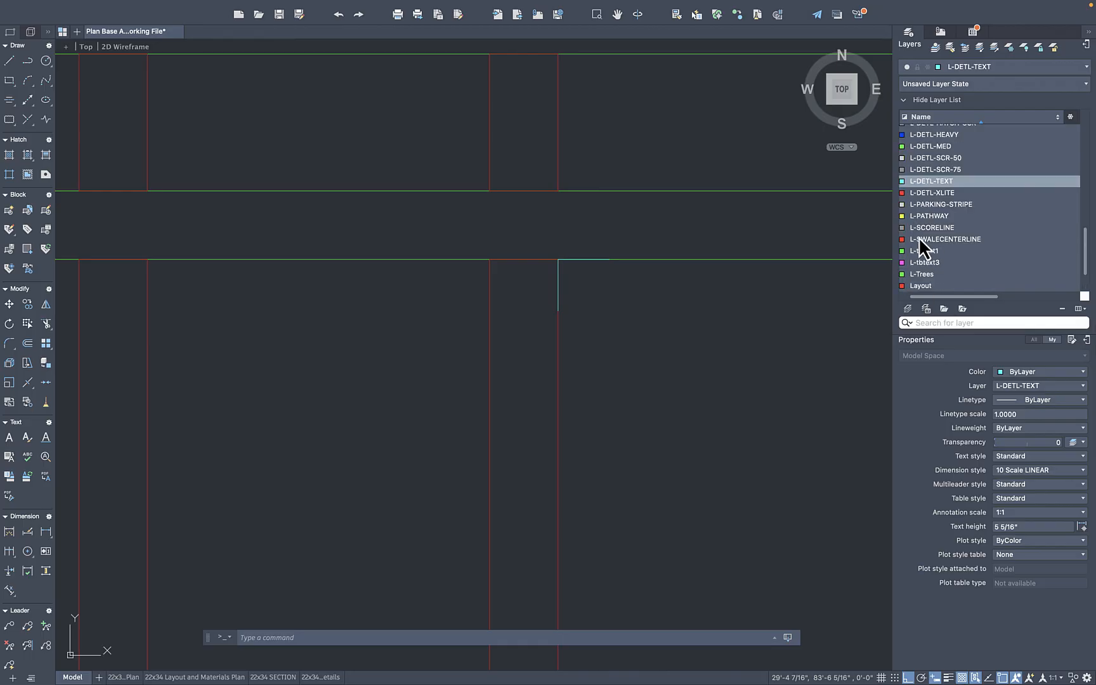
click(903, 225)
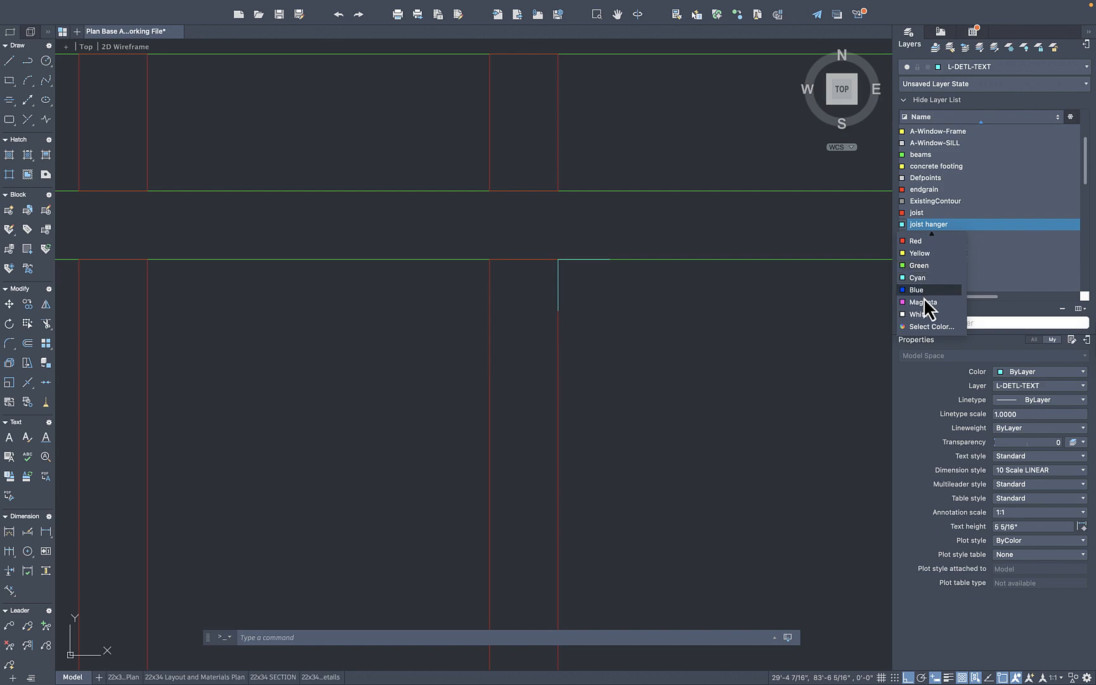
click(919, 314)
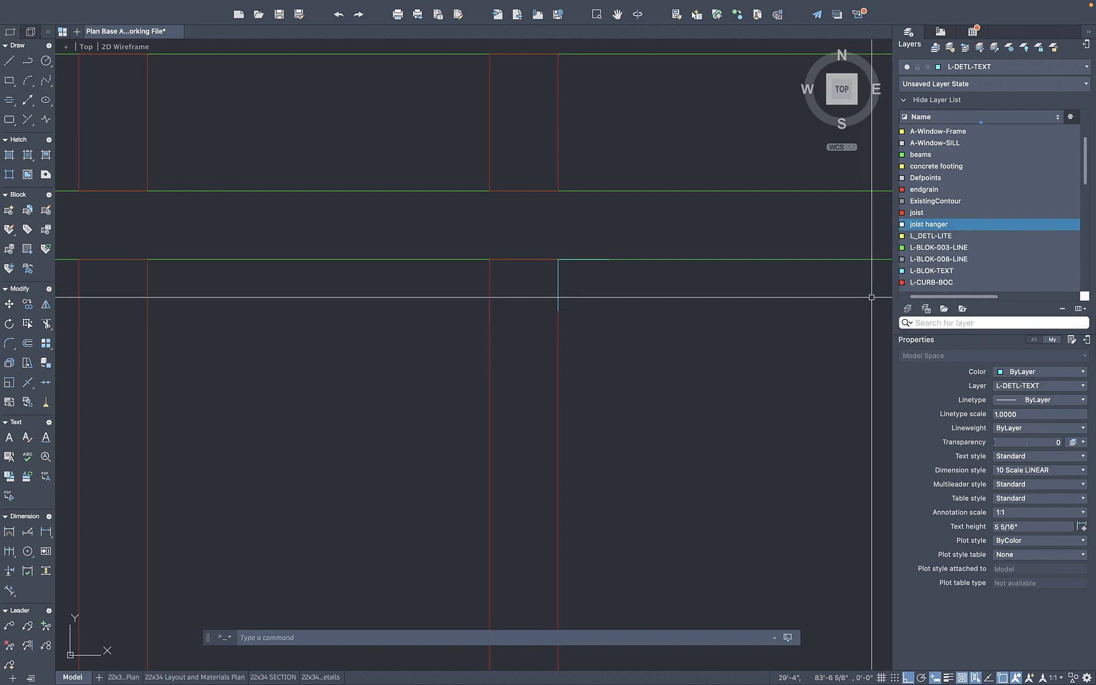
Move the two short L-shaped hanger lines beside the joist onto the joist hanger layer
click(528, 233)
click(655, 324)
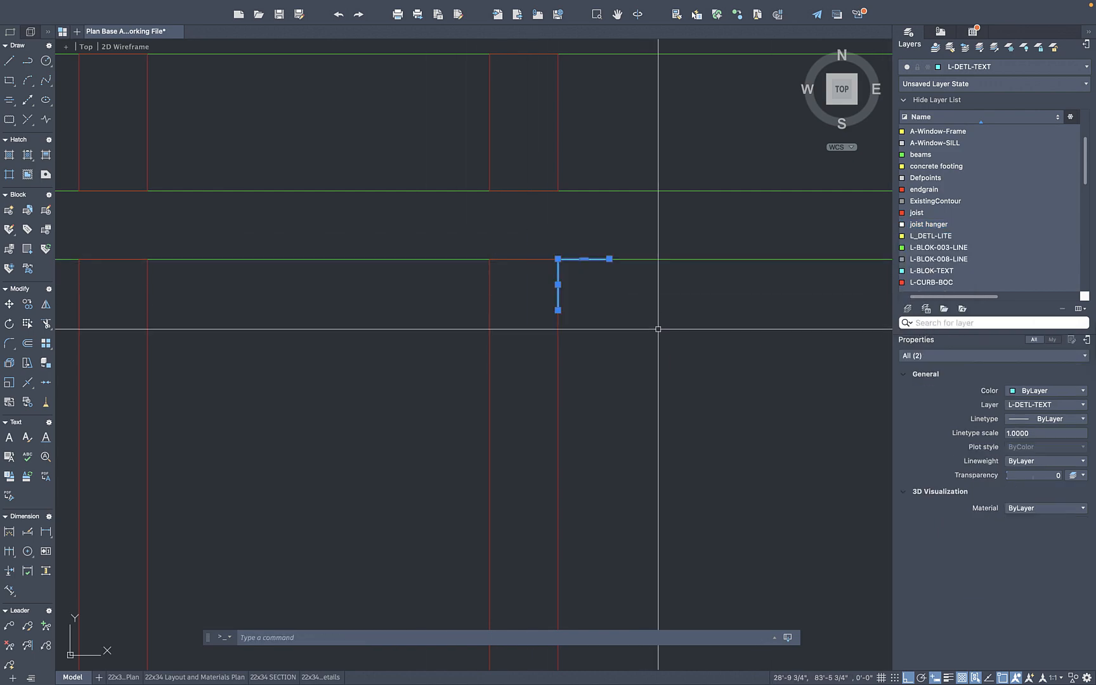
click(1035, 405)
scroll(1031, 86, up, 8)
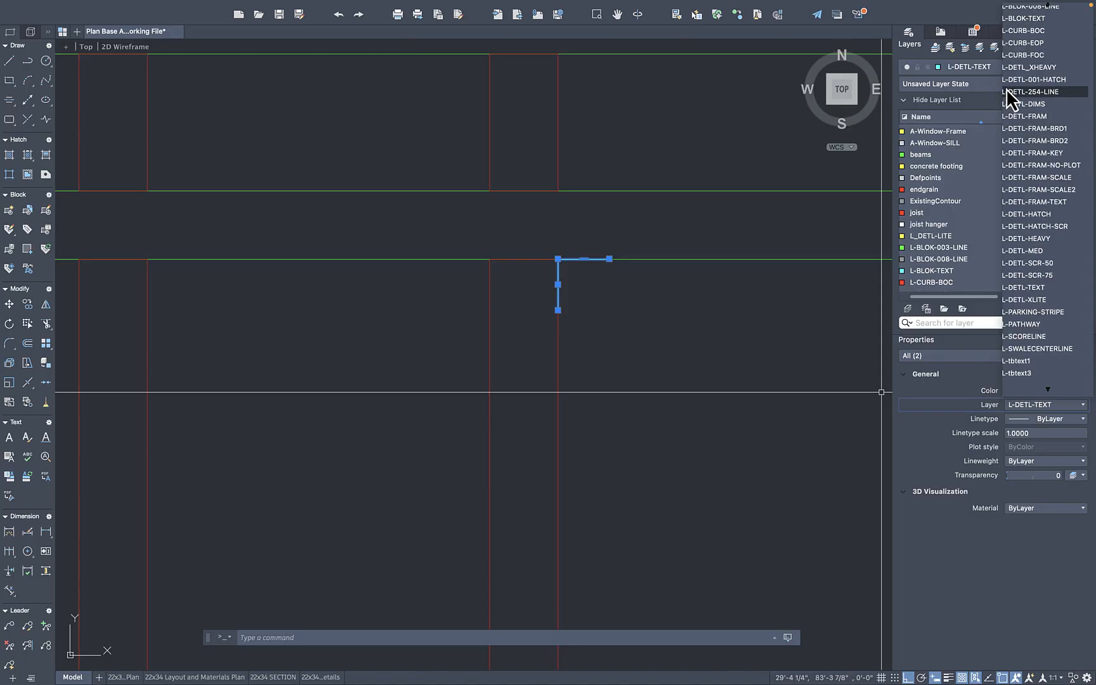
click(1022, 160)
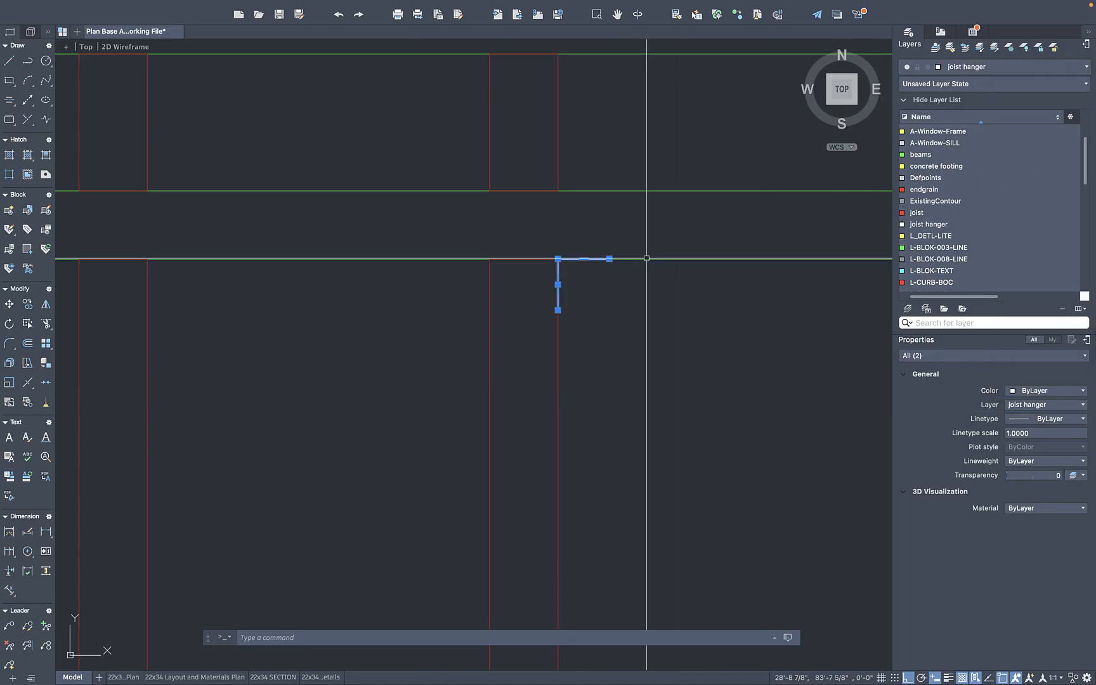
key(Escape)
Mirror the L-shaped hanger lines about the joist's vertical centreline, keeping the originals
click(527, 236)
click(637, 338)
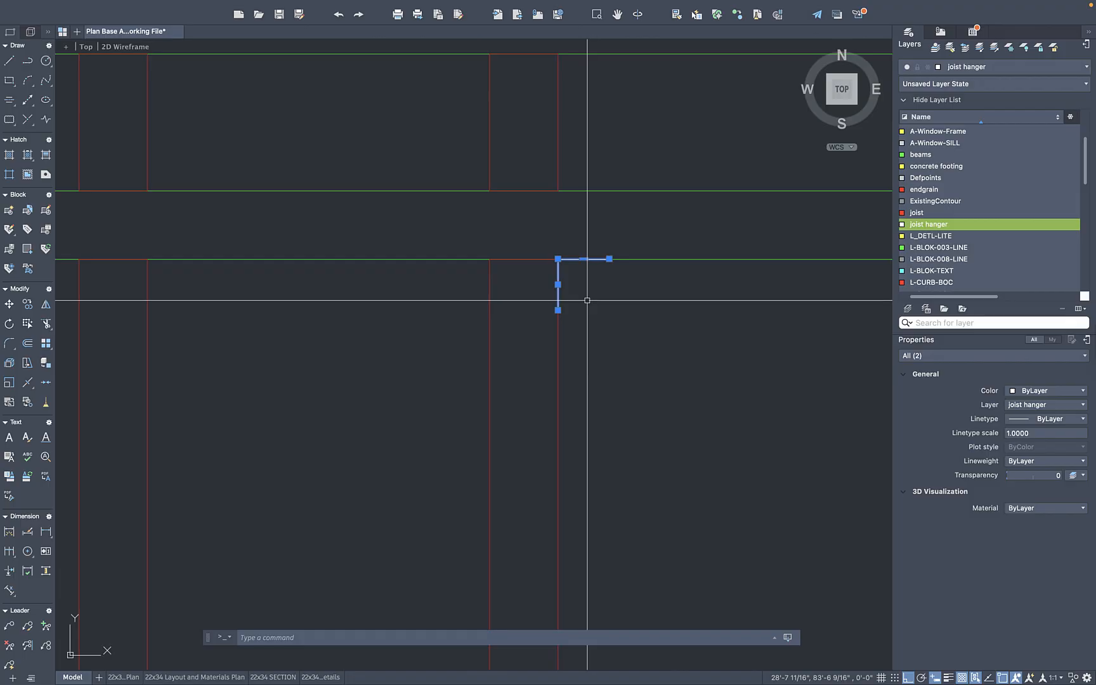
key(Return)
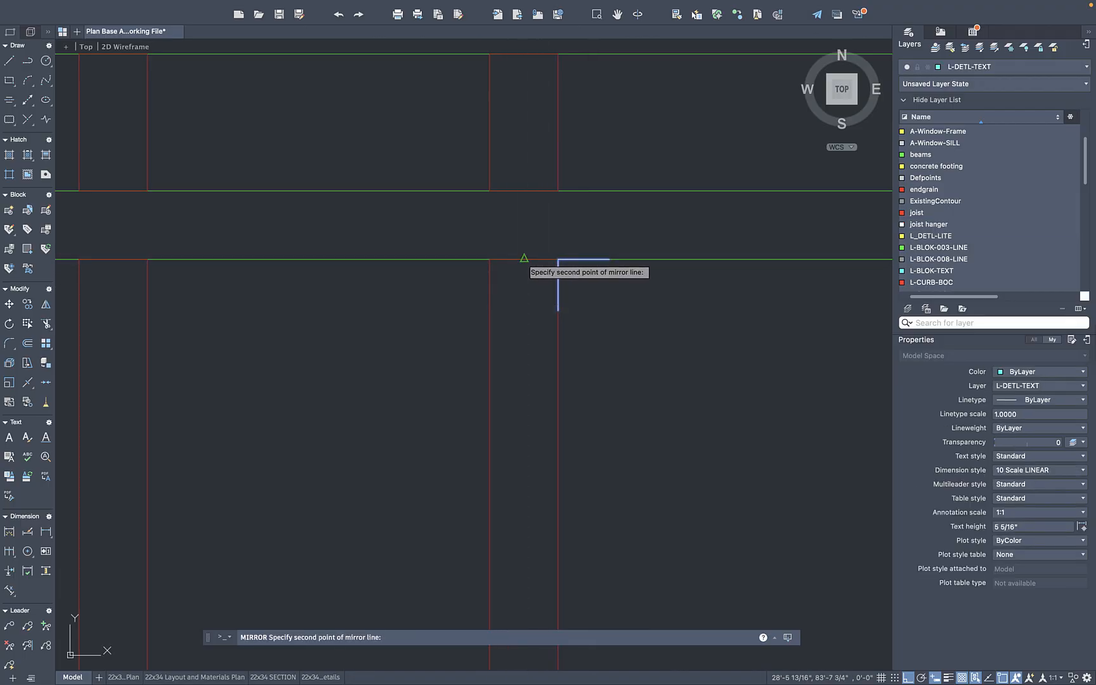
click(526, 320)
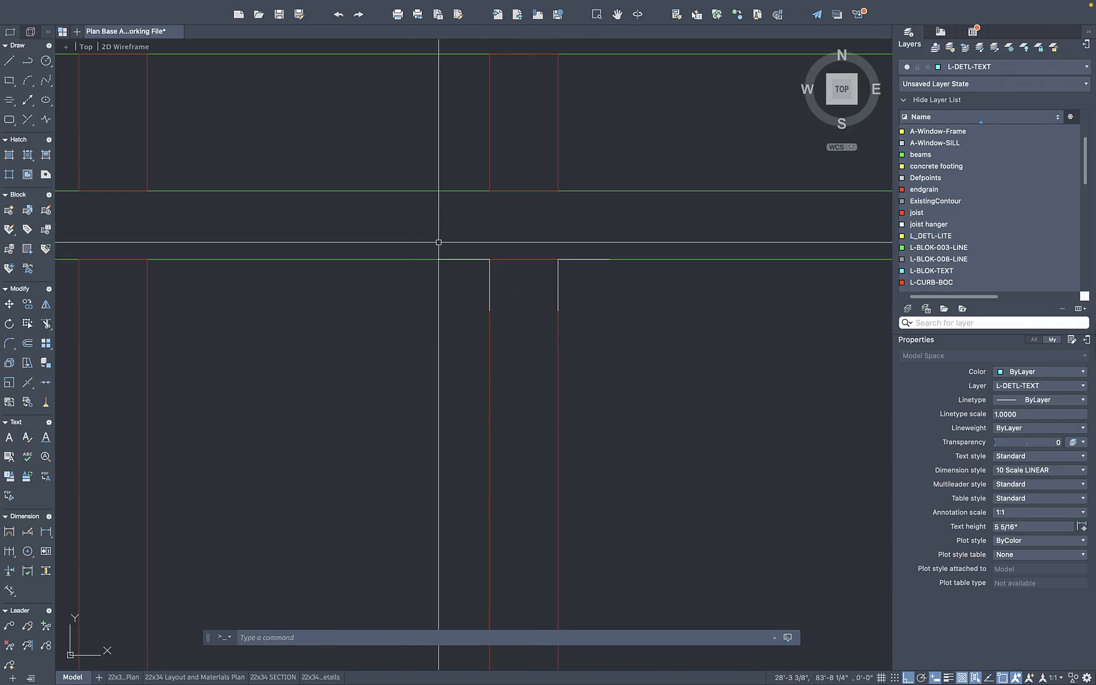
Copy the complete joist hanger, using its inner corner as base point, onto the next two joists to the west along the beam
click(380, 228)
click(674, 337)
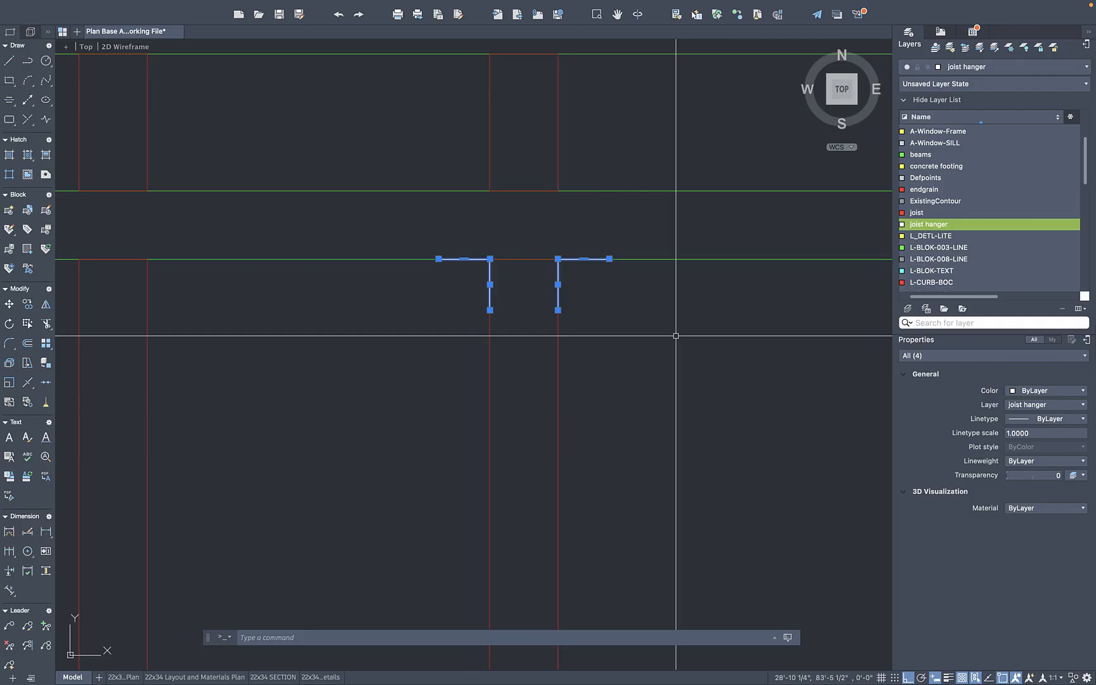
key(Escape)
click(424, 232)
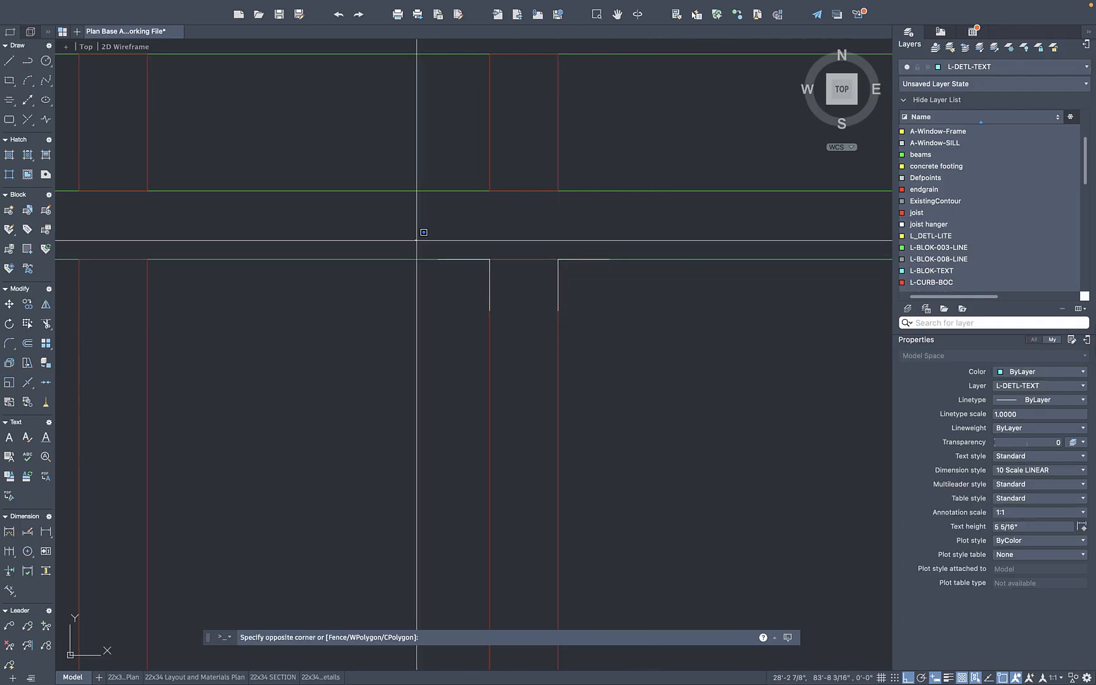
click(673, 347)
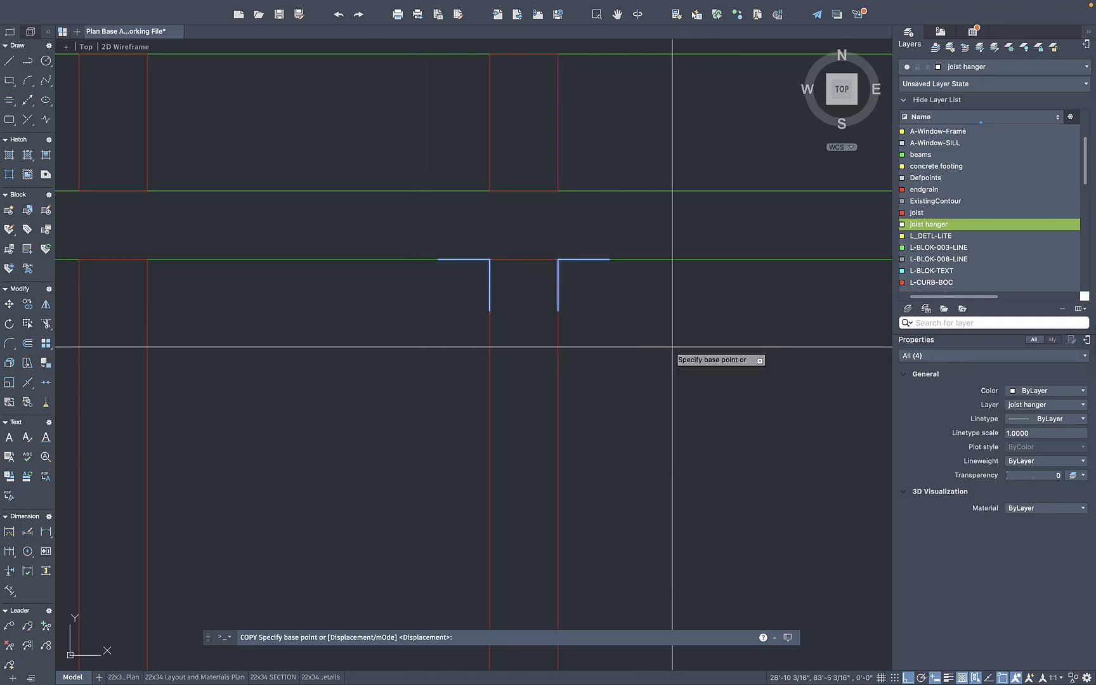
click(491, 259)
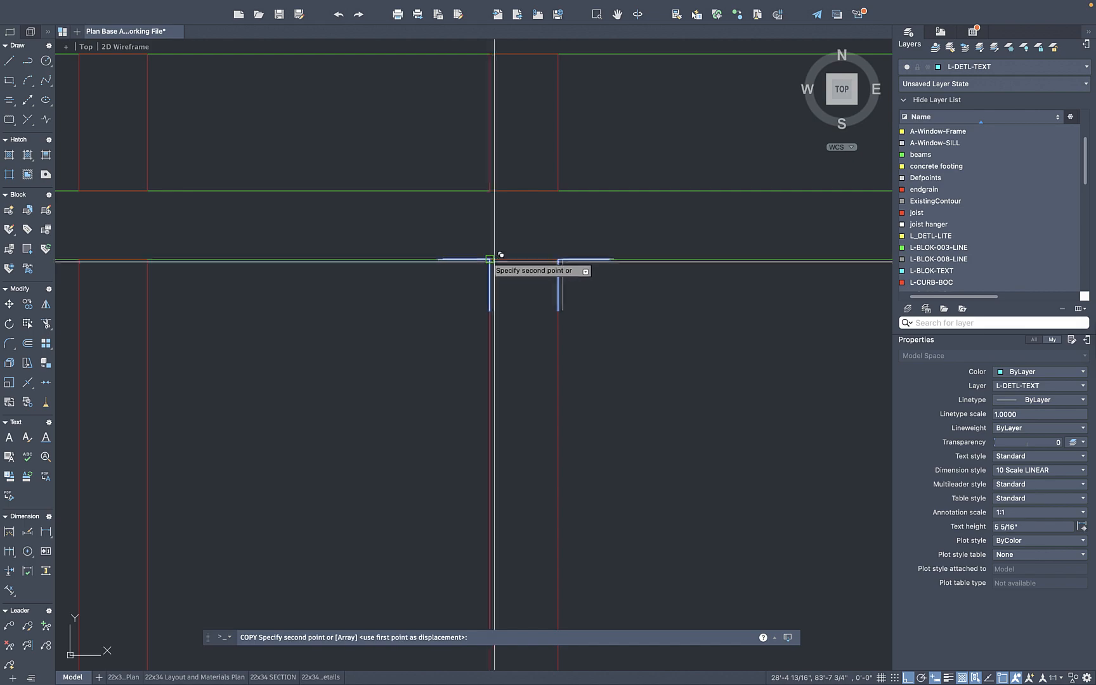
scroll(362, 199, down, 2)
click(697, 237)
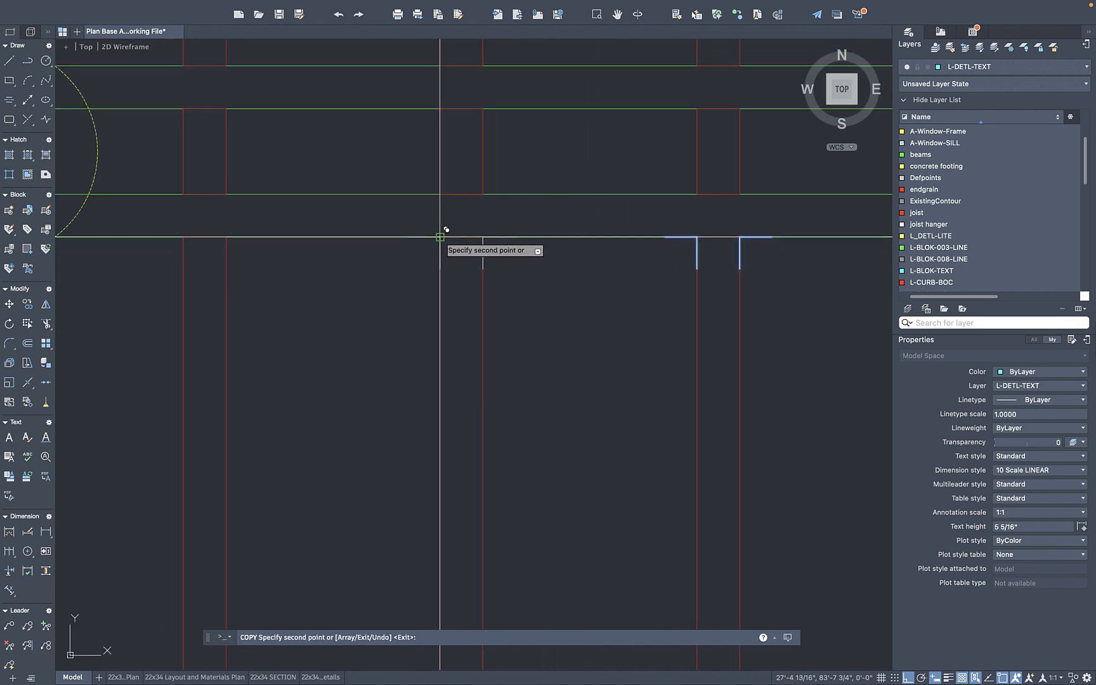
click(440, 236)
click(184, 237)
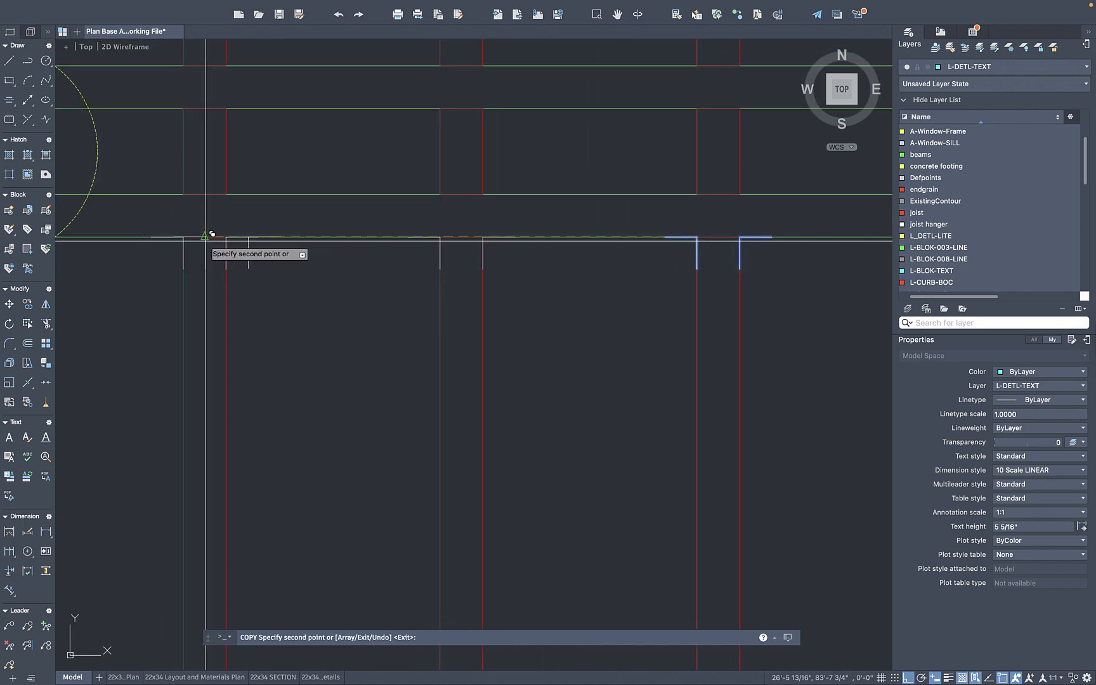
Copy the hanger onto every joist to the east through the end joist, and erase the flange projecting past the beam's end
scroll(213, 235, down, 3)
scroll(326, 239, up, 2)
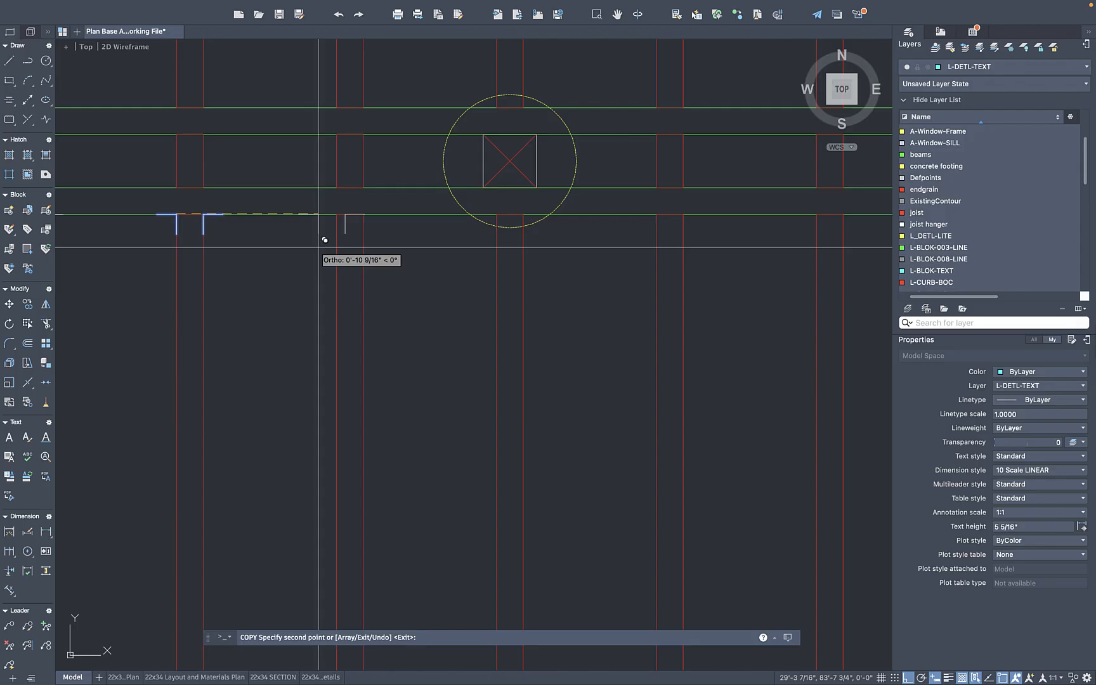
click(336, 214)
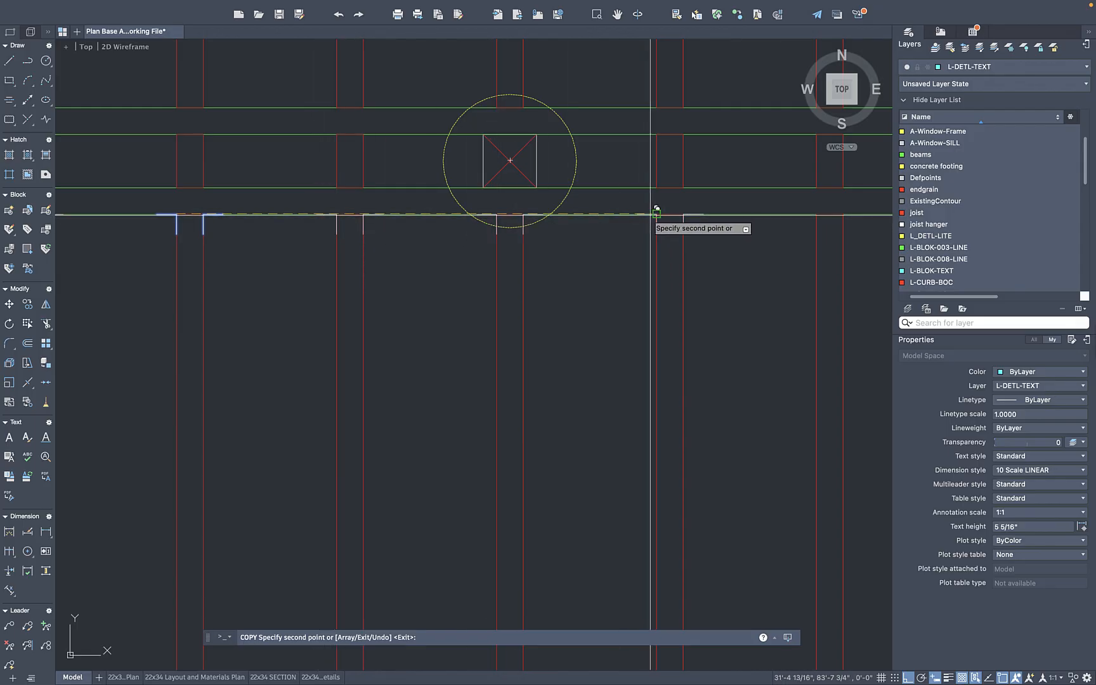
scroll(654, 210, down, 4)
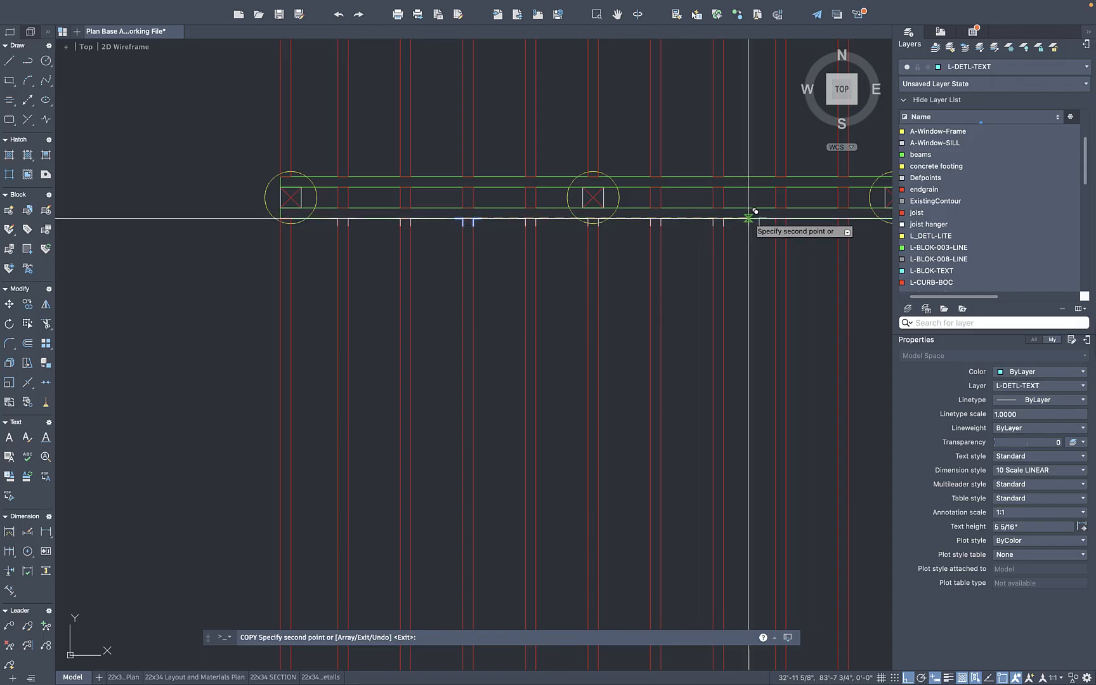
click(838, 218)
scroll(764, 224, up, 3)
middle_drag(764, 224, 496, 257)
scroll(497, 257, down, 3)
scroll(619, 240, up, 5)
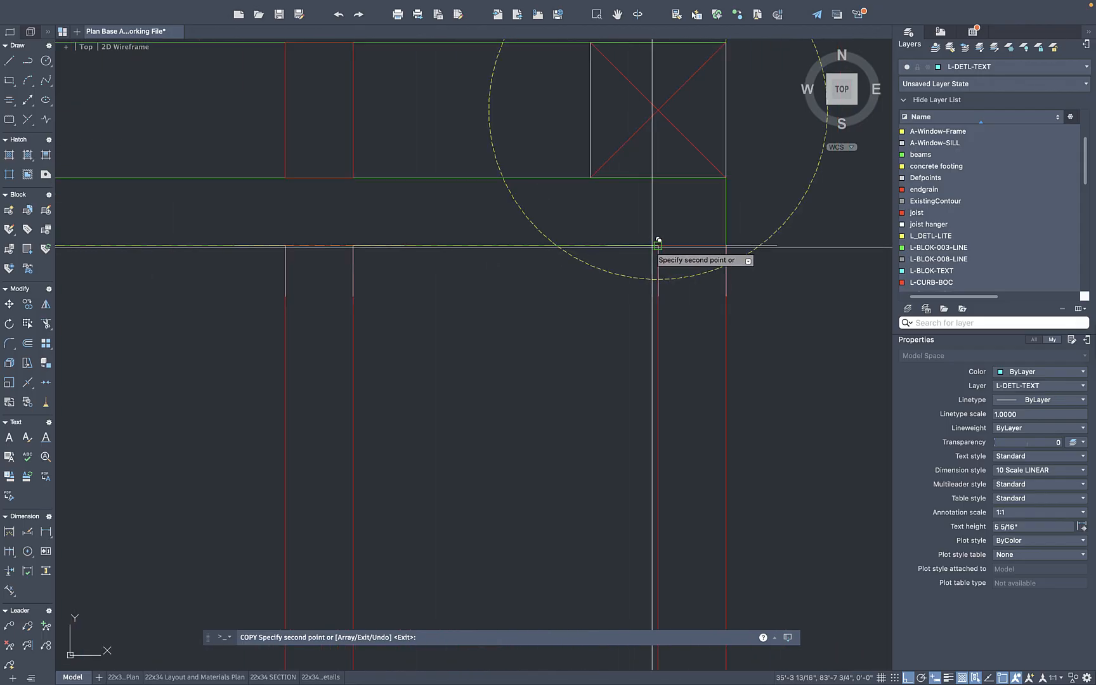
click(740, 246)
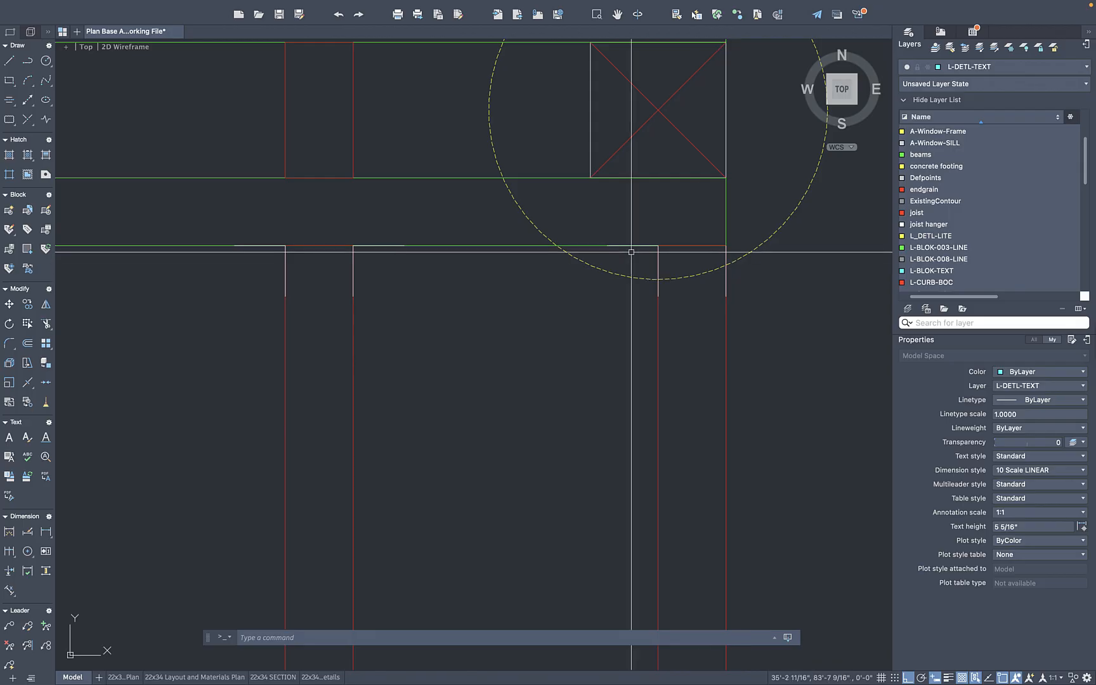
Copy the hanger from the neighbouring joist onto the westernmost joist of the beam
scroll(633, 253, down, 8)
scroll(570, 255, up, 3)
scroll(486, 263, down, 3)
middle_drag(420, 273, 654, 276)
scroll(648, 275, up, 3)
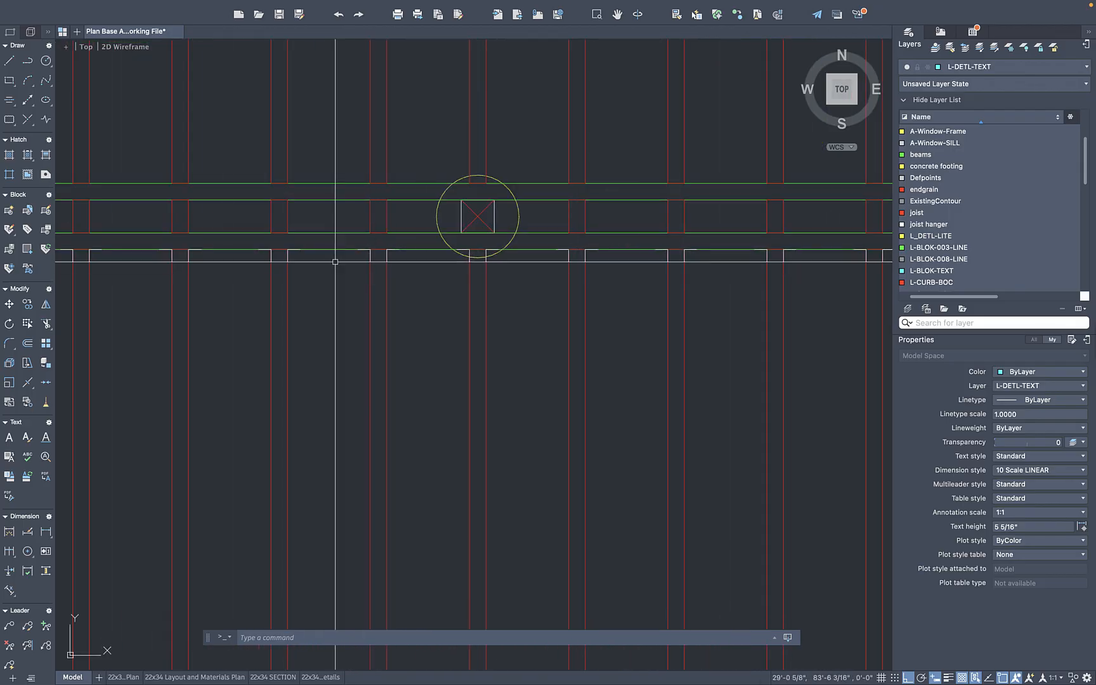
middle_drag(238, 256, 654, 255)
scroll(488, 245, up, 6)
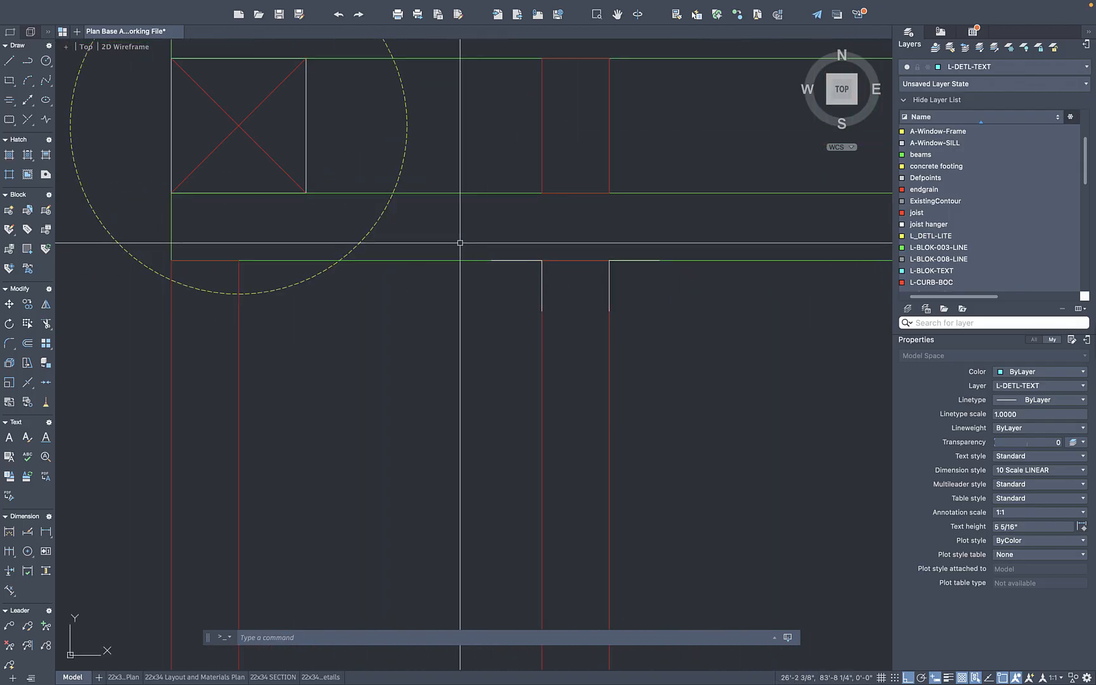
click(460, 242)
click(660, 327)
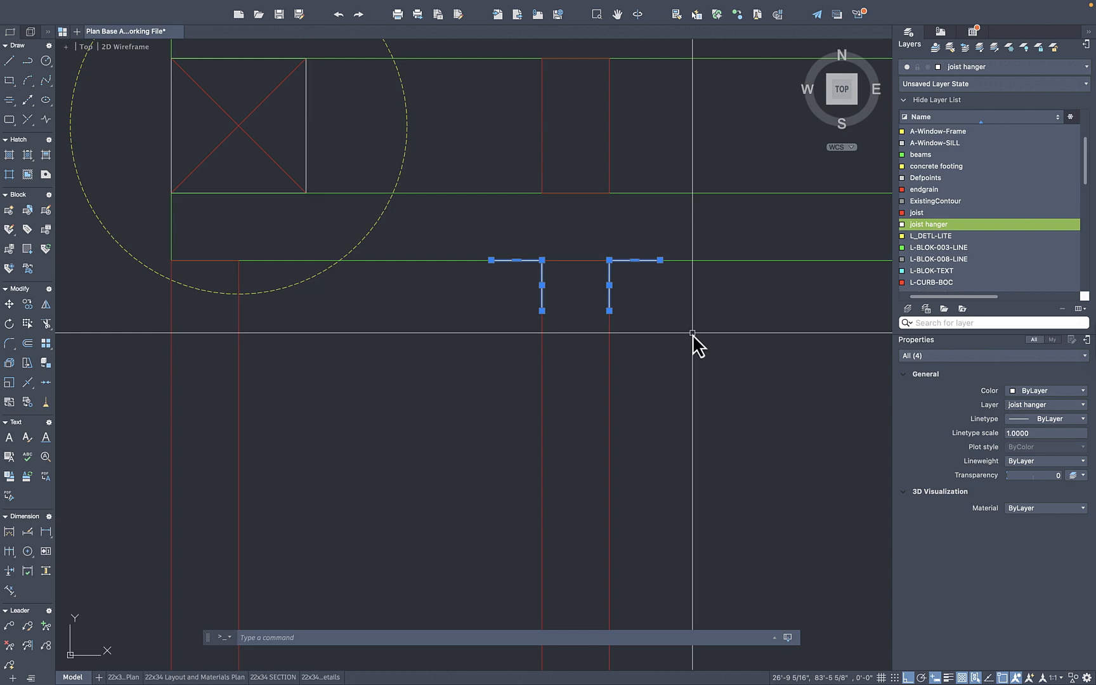
text(co)
key(Return)
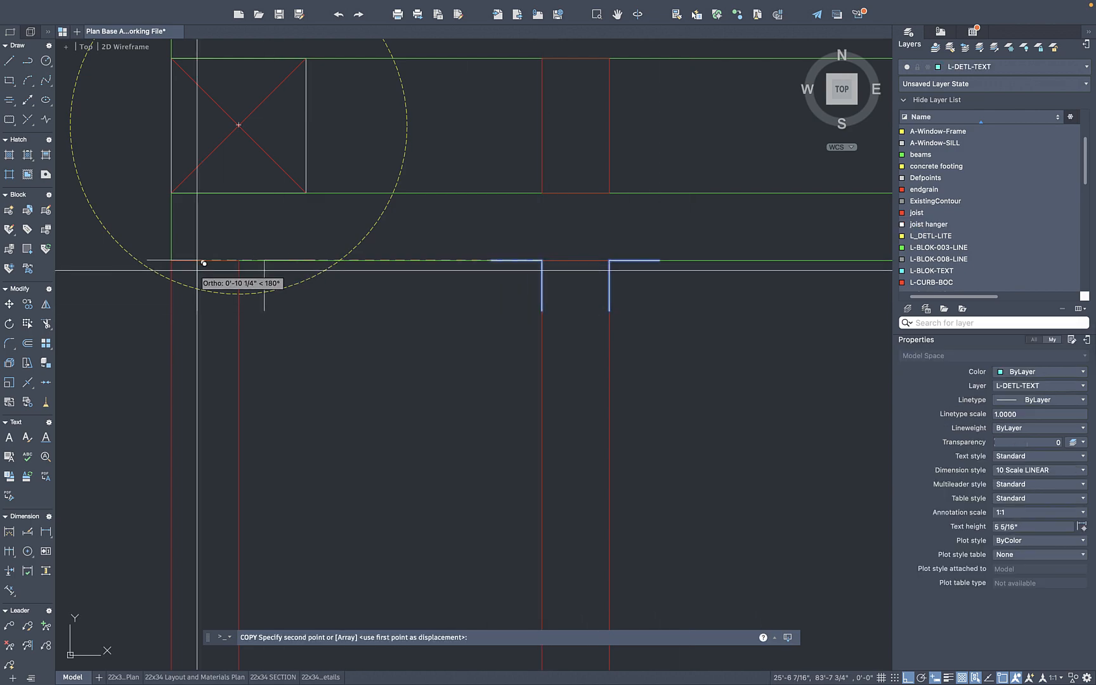
click(152, 260)
Erase the hanger flange that projects past the beam's west end
click(124, 246)
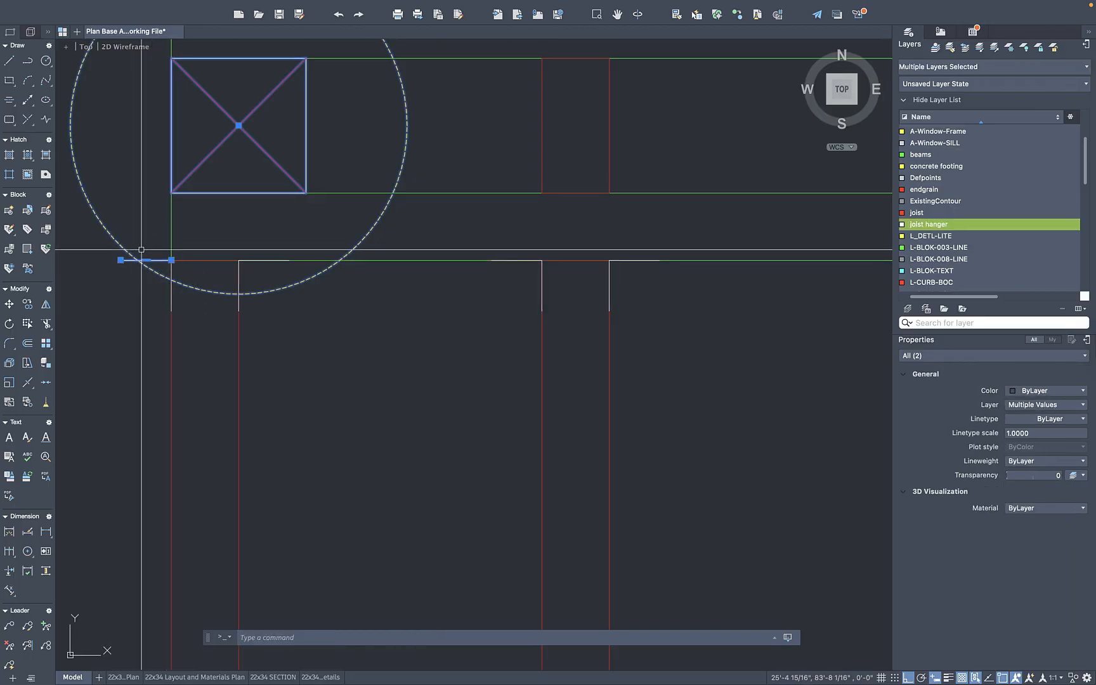
key(Return)
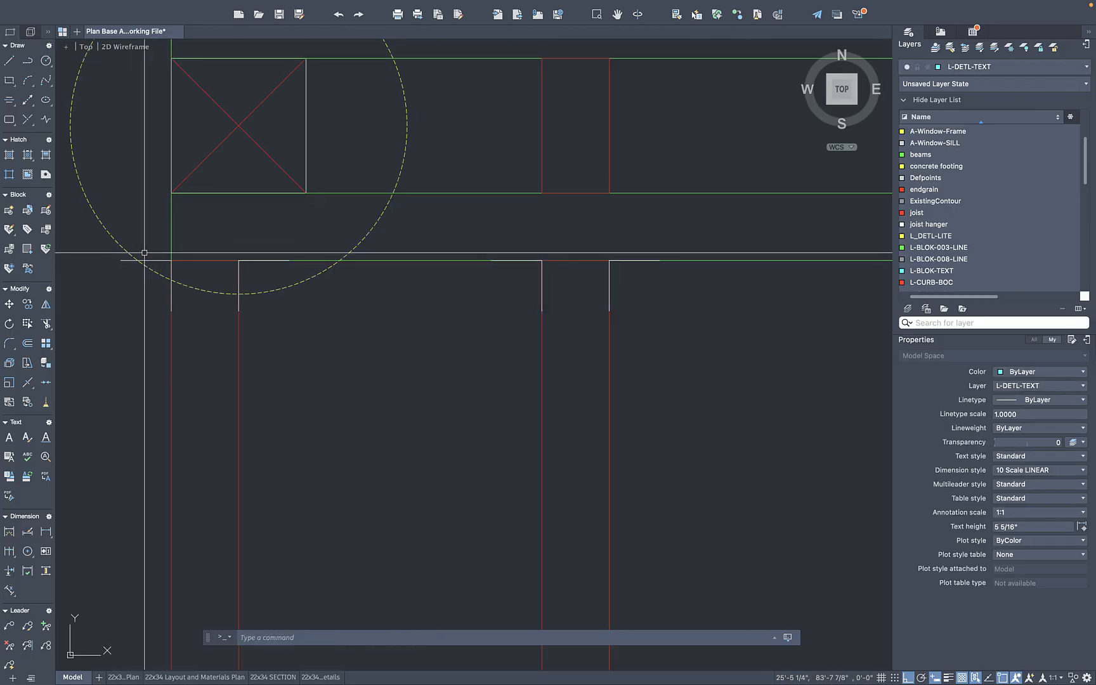
click(162, 260)
key(Escape)
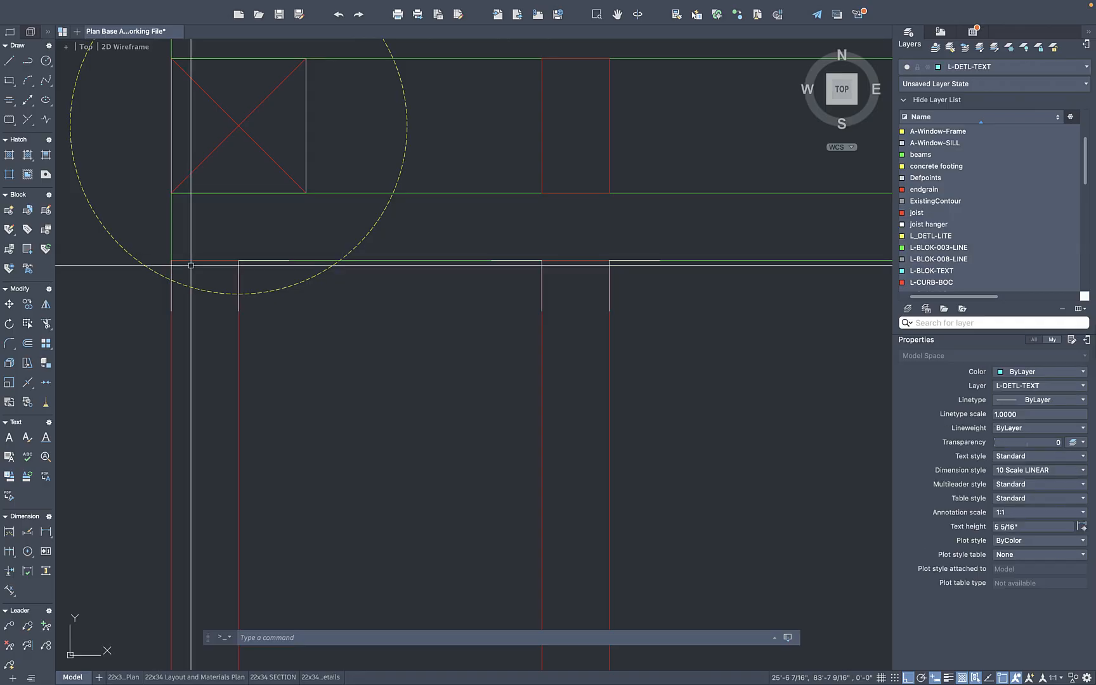
Mirror the whole row of joist hangers about the beam's horizontal centreline through the middle post, keeping the source objects
click(159, 250)
scroll(215, 280, down, 5)
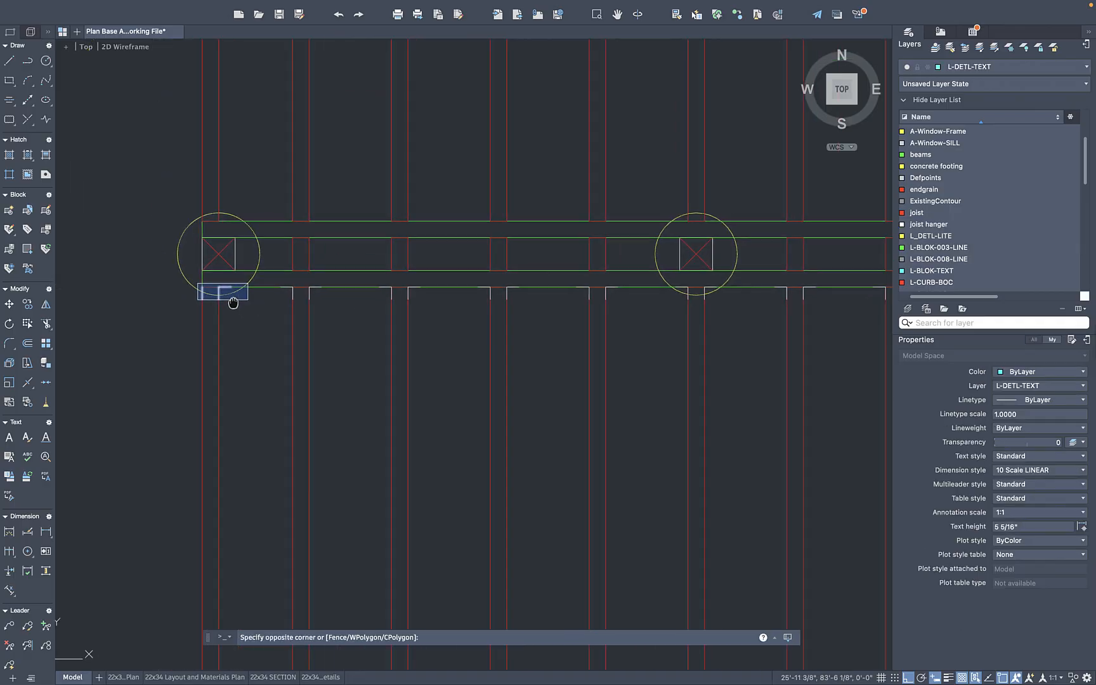
middle_drag(233, 304, 142, 303)
scroll(251, 307, down, 5)
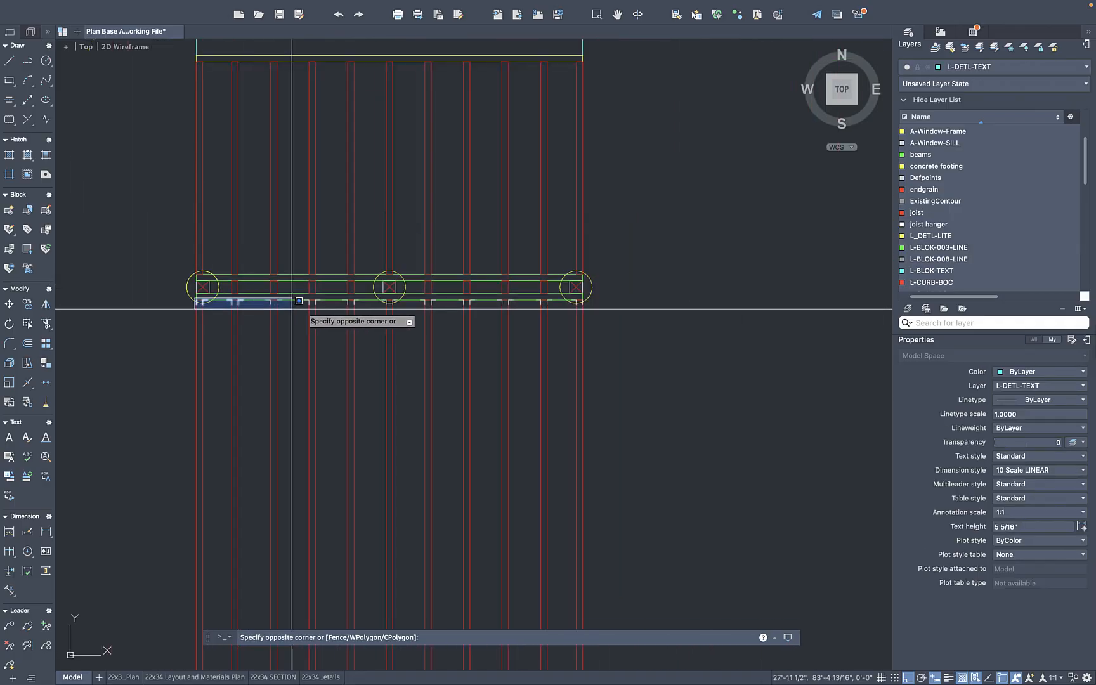
click(603, 310)
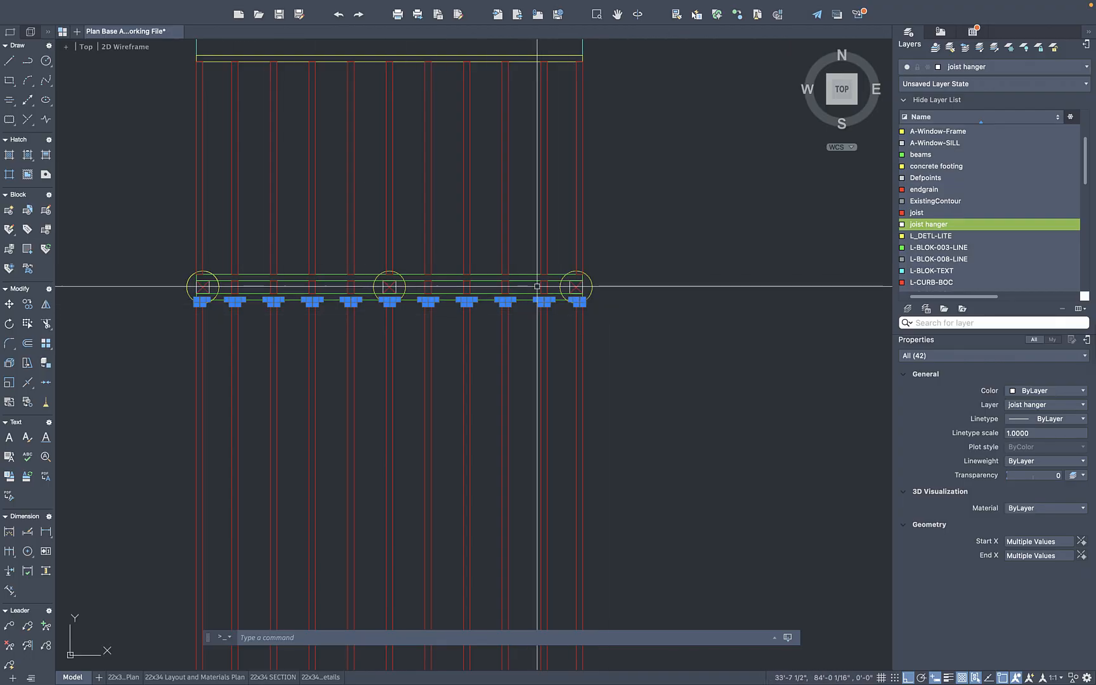
key(Return)
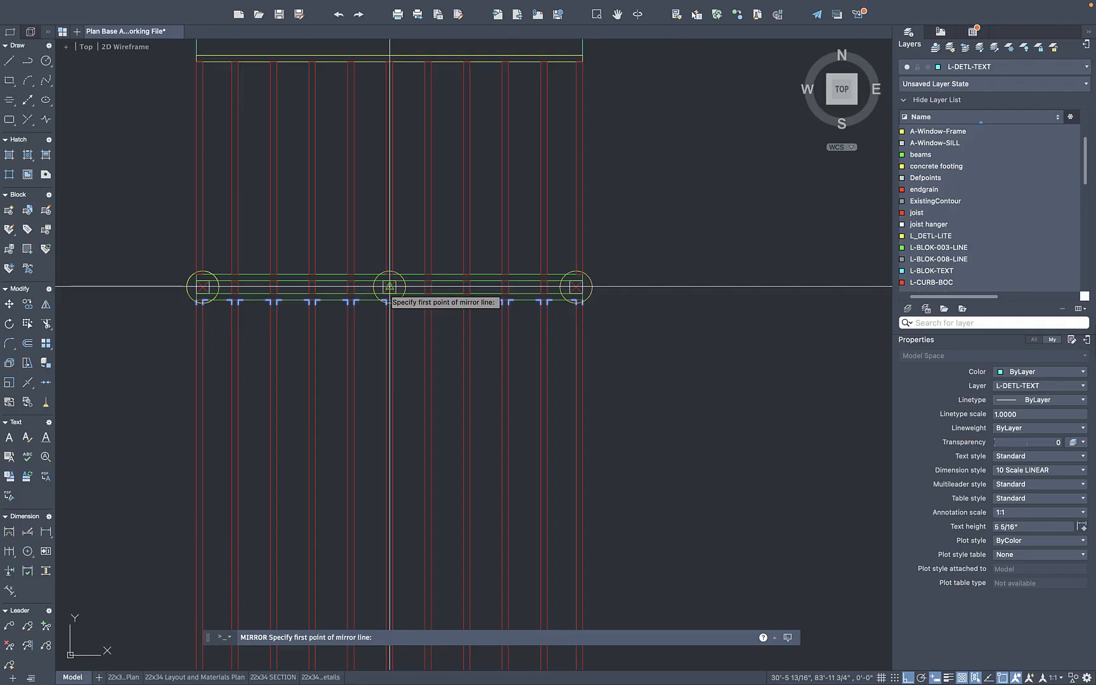
scroll(389, 288, up, 2)
click(410, 283)
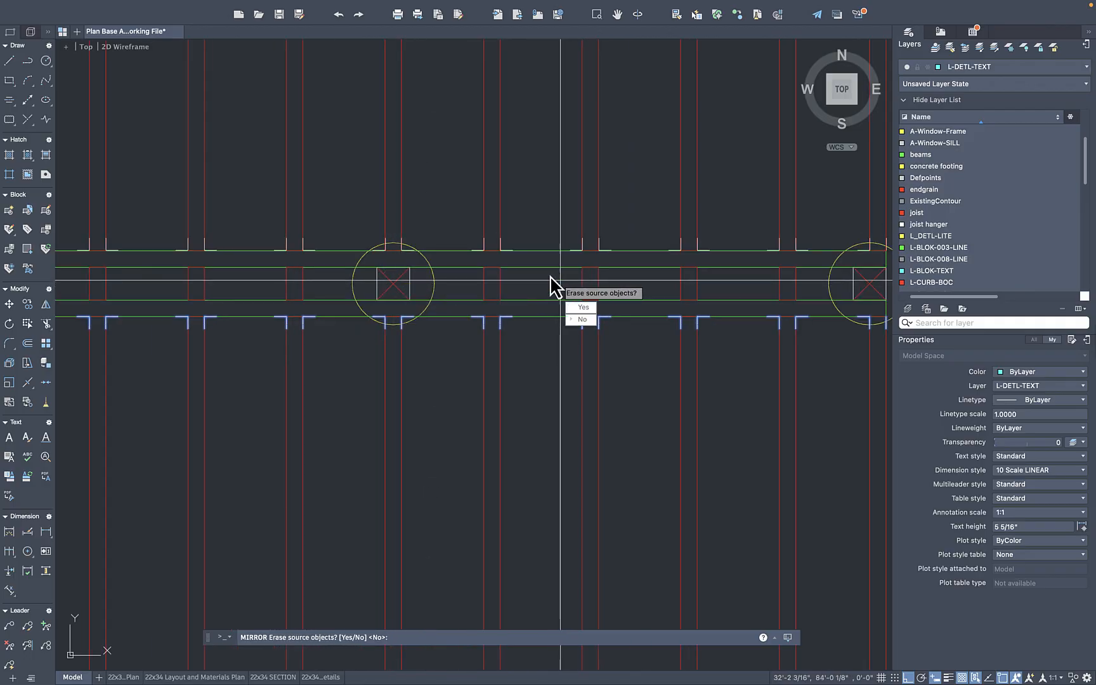
click(590, 320)
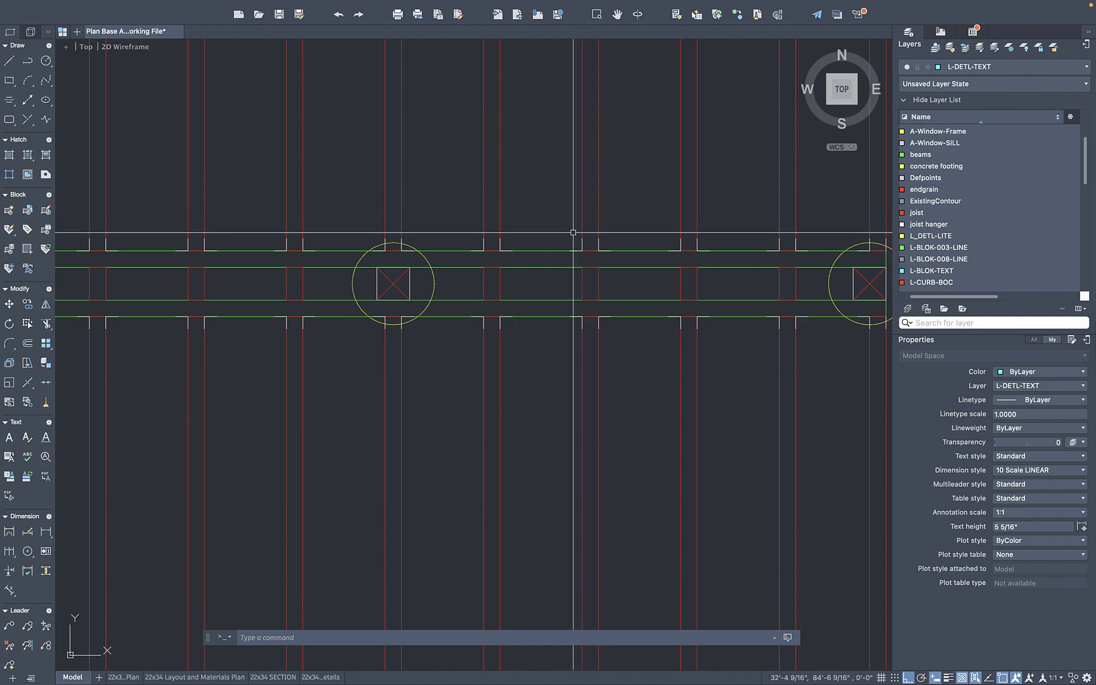
scroll(457, 231, down, 5)
scroll(456, 233, up, 4)
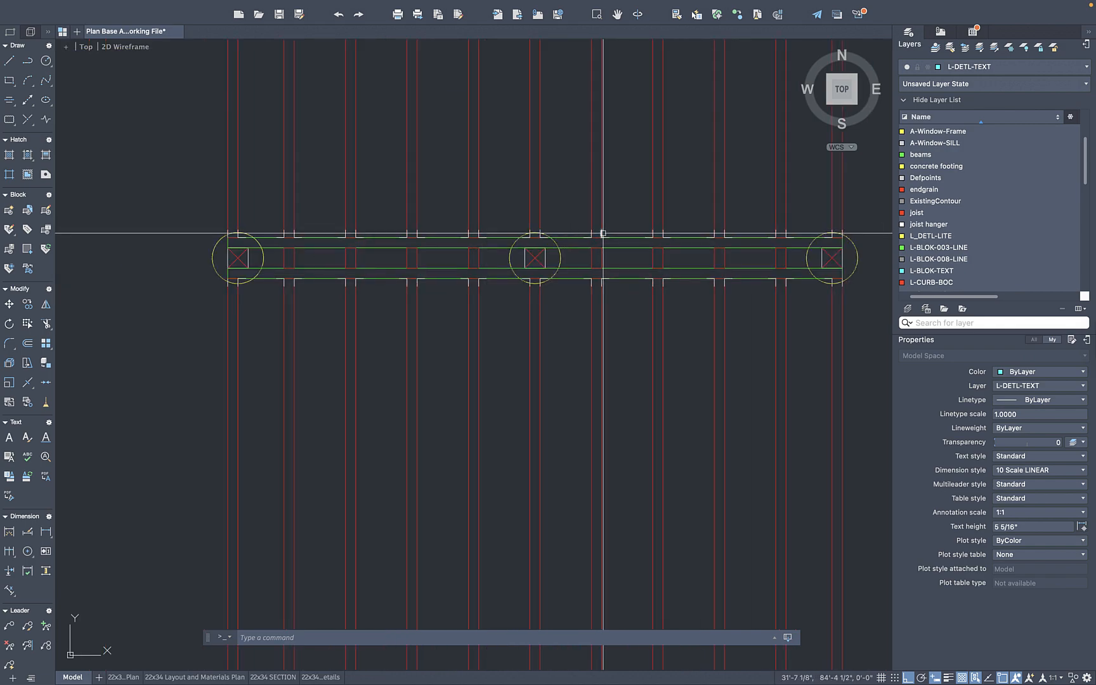
scroll(571, 253, down, 4)
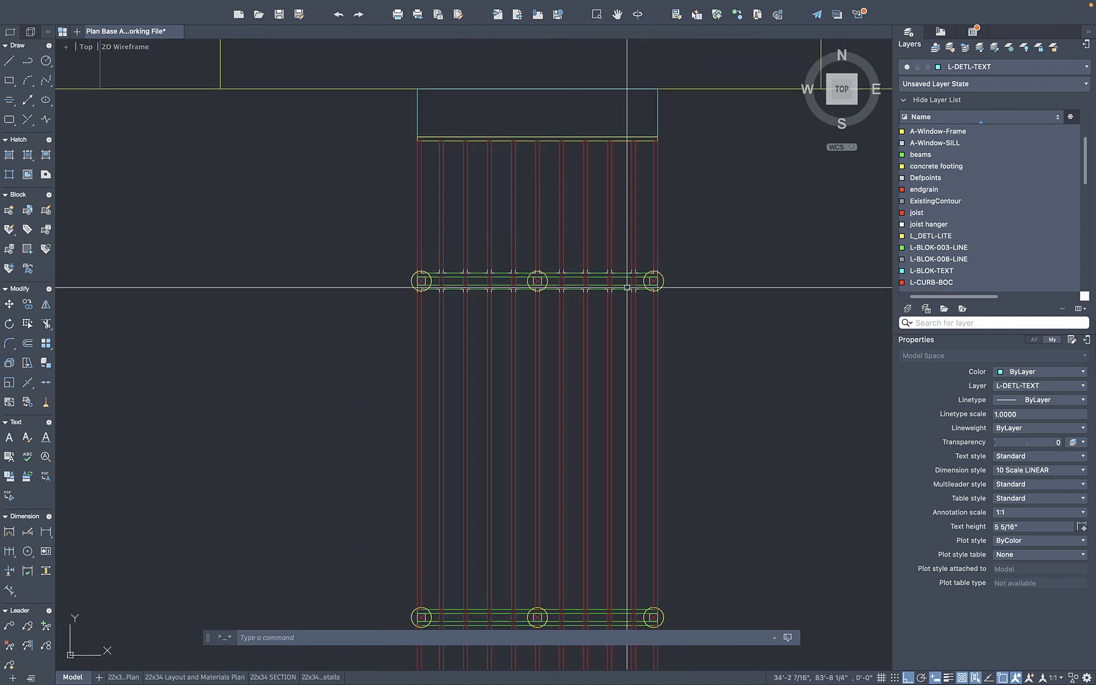
Isolate the joist hanger layer using a hanger on the north beam, and restore all the other layers
scroll(627, 284, up, 5)
scroll(648, 249, down, 5)
scroll(647, 239, up, 4)
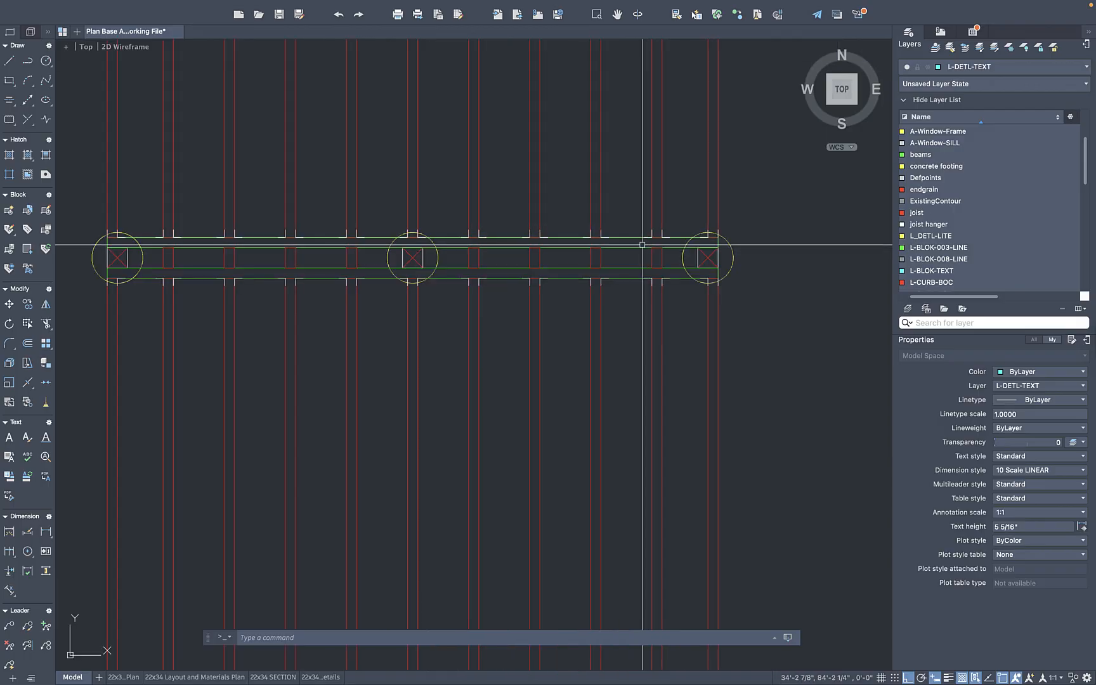
click(646, 237)
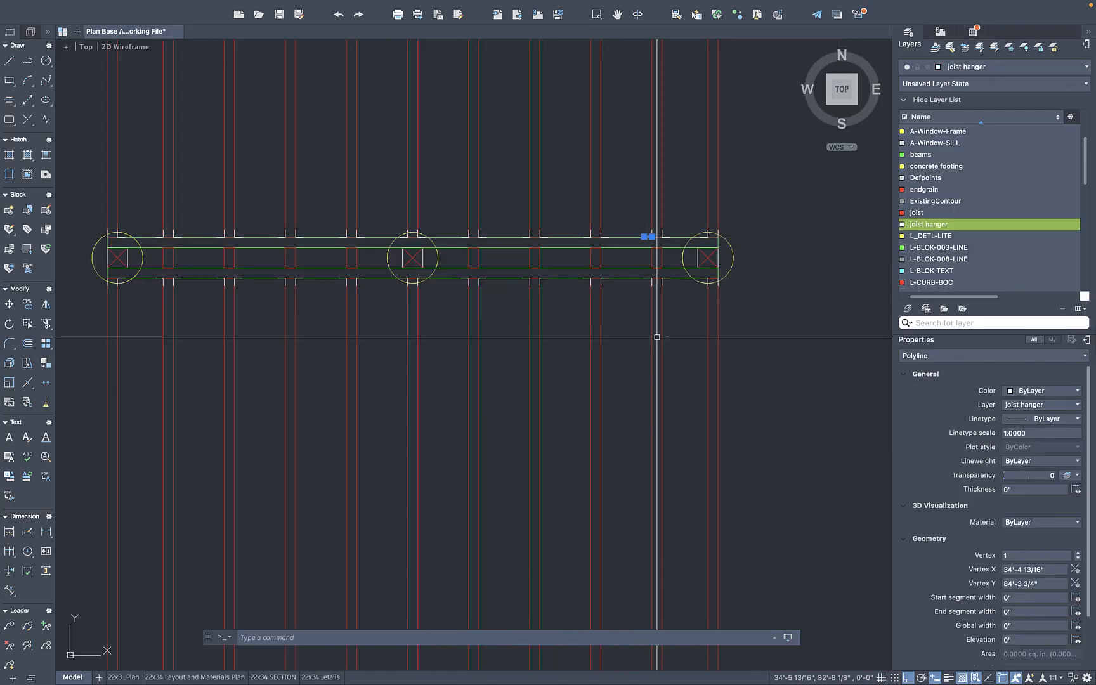
text(layiso)
key(Return)
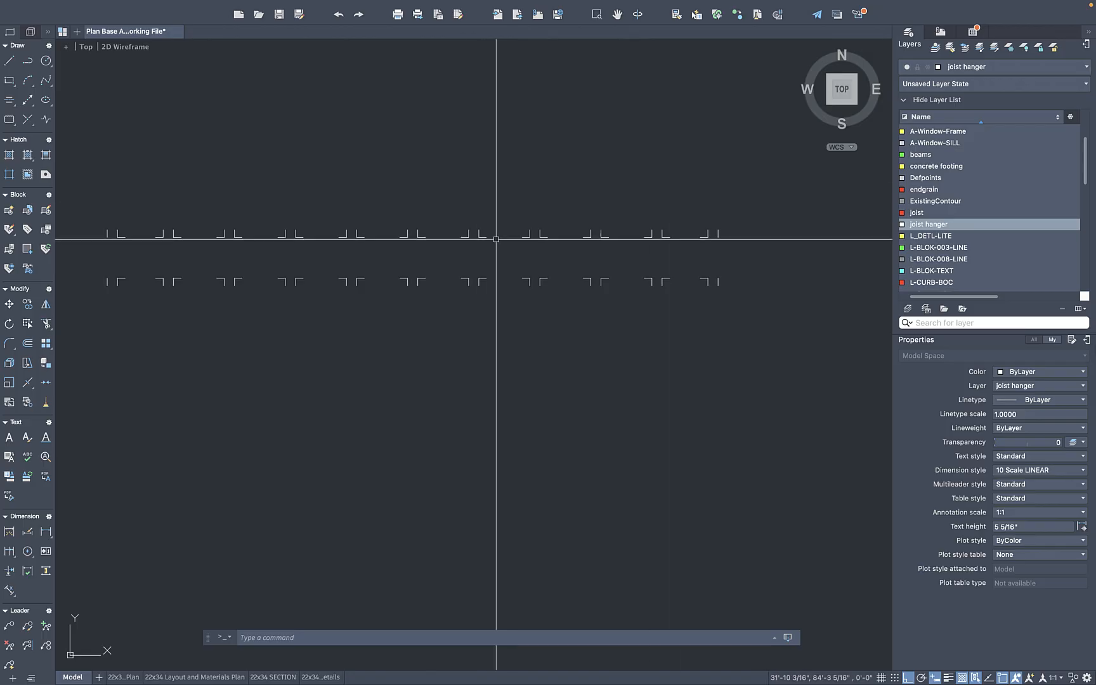
middle_drag(563, 249, 612, 239)
scroll(607, 292, down, 2)
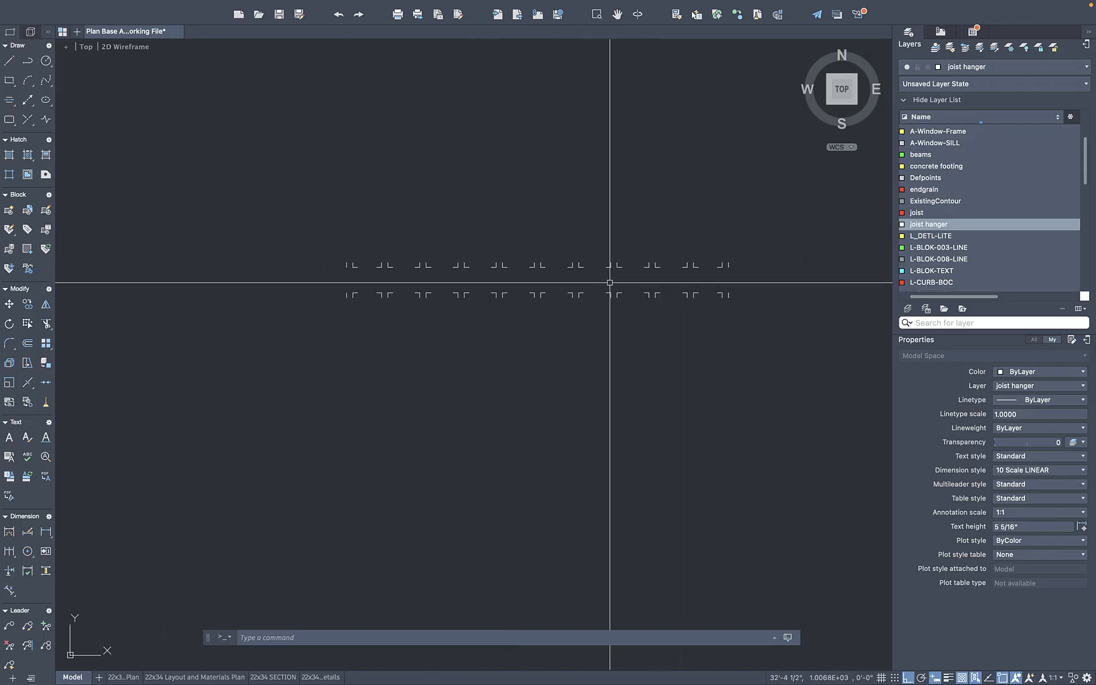
text(layuniso)
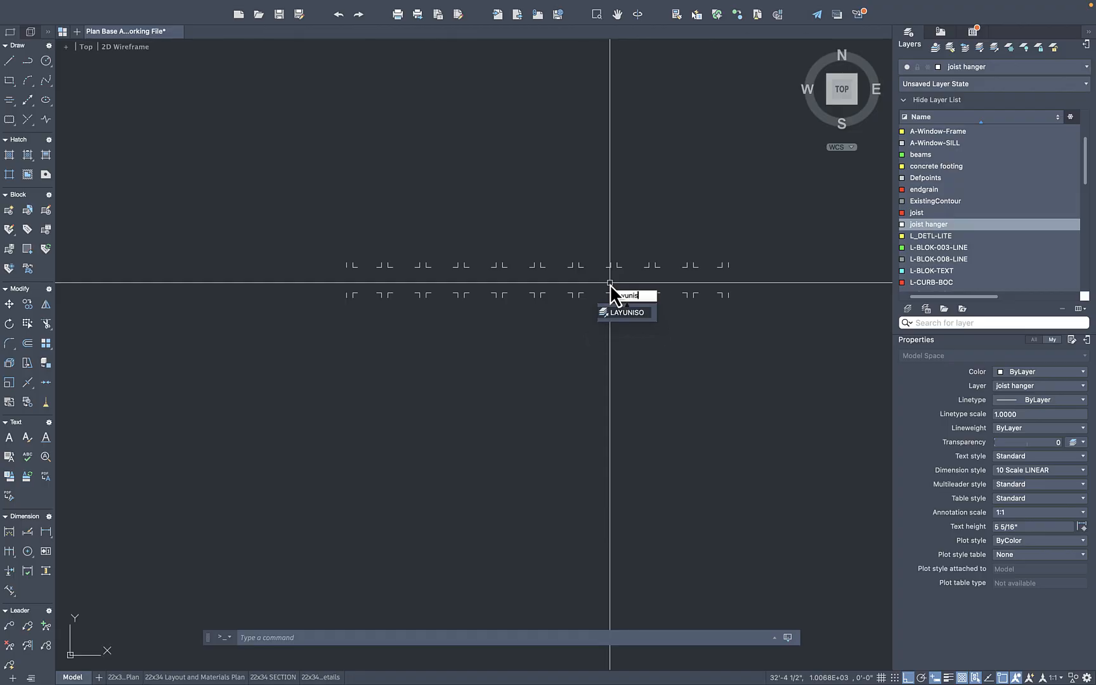
key(Return)
Isolate the joist hanger layer with LAYISO, setting the layers not isolated to Lock and fade
text(l)
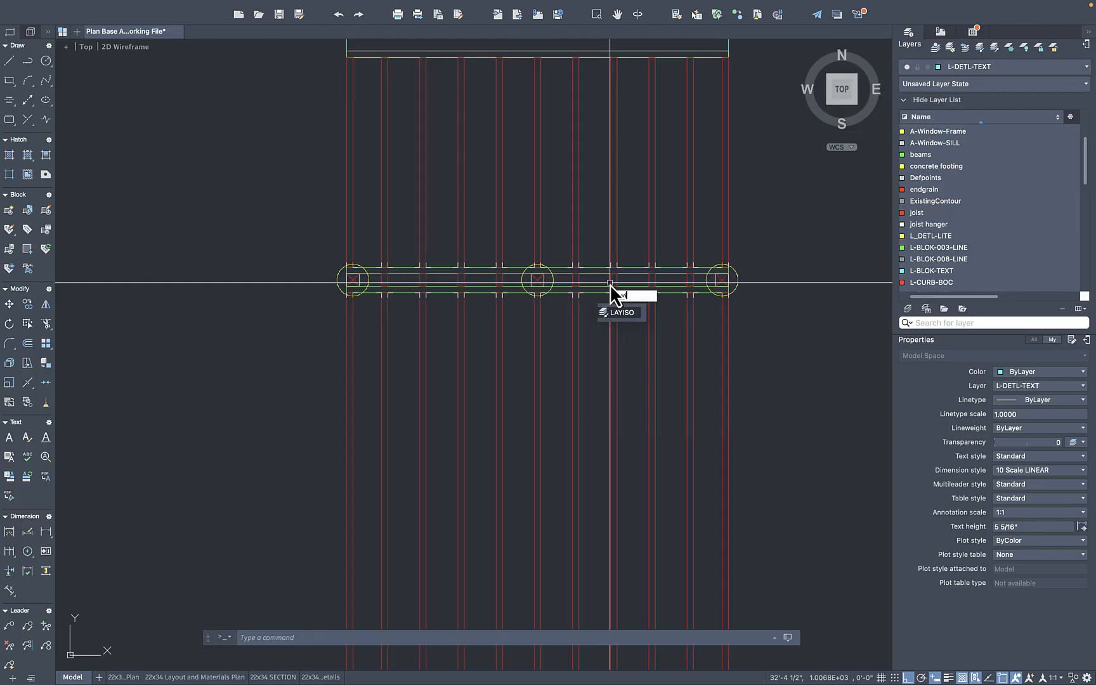
text(ayiso)
key(Return)
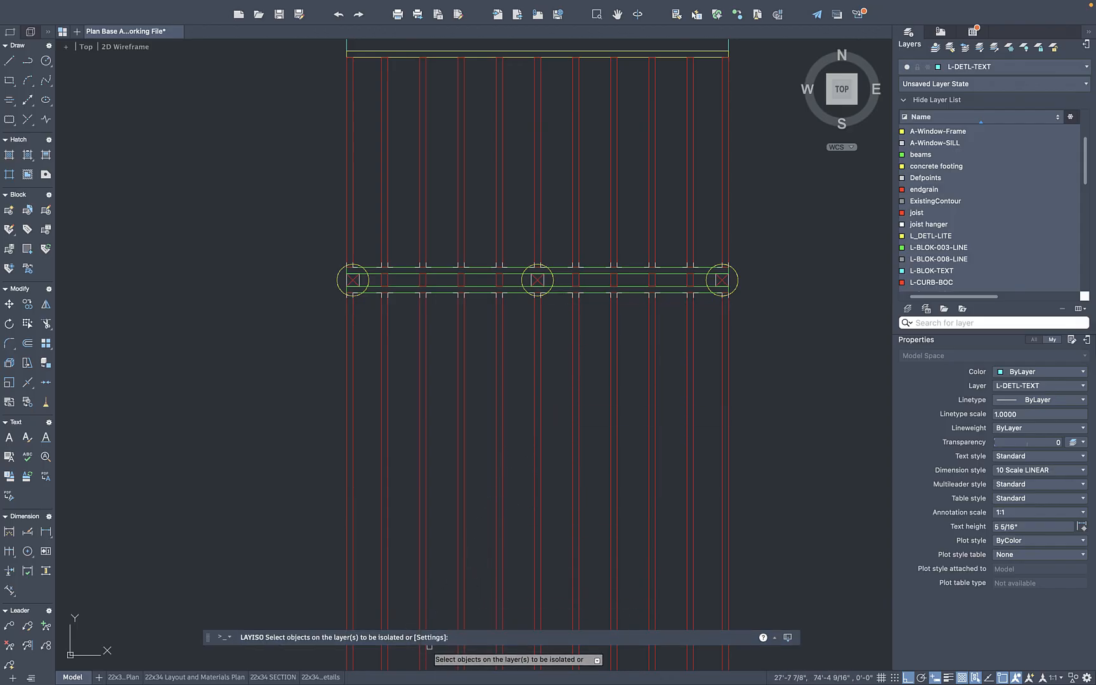
text(s)
key(Return)
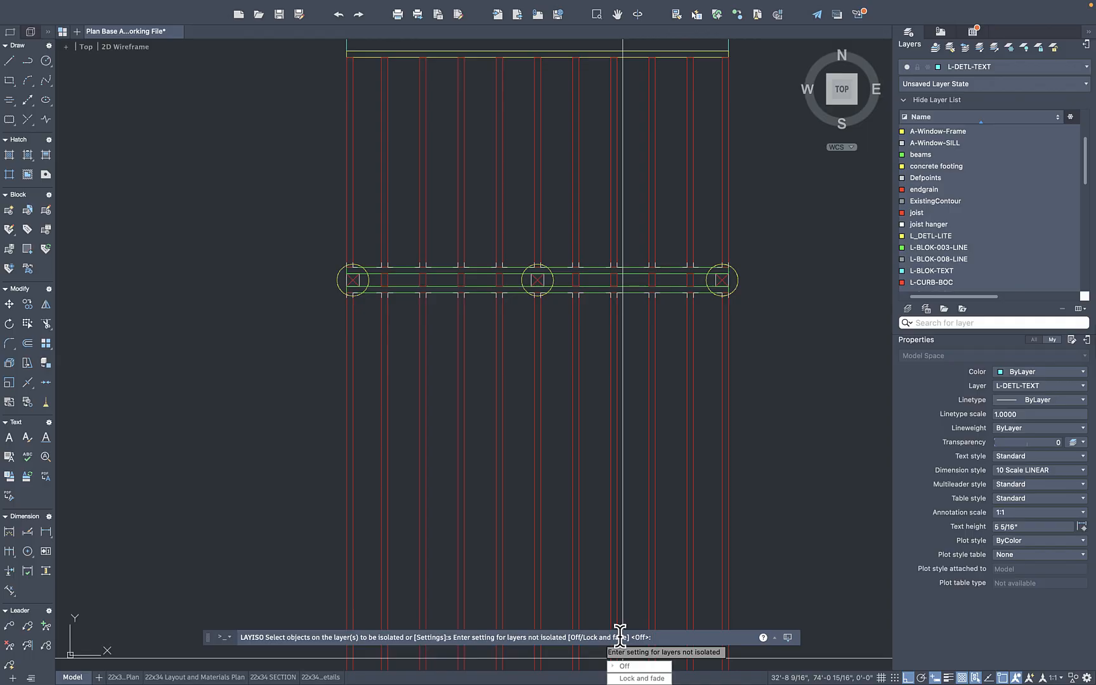
click(649, 678)
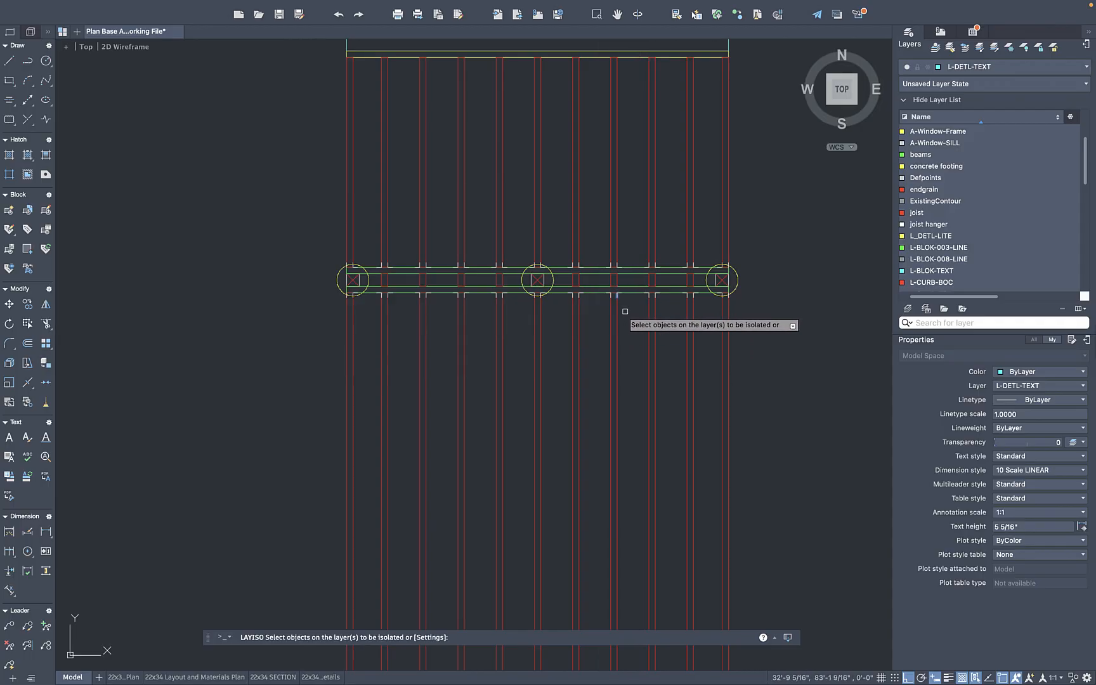
click(617, 296)
key(Return)
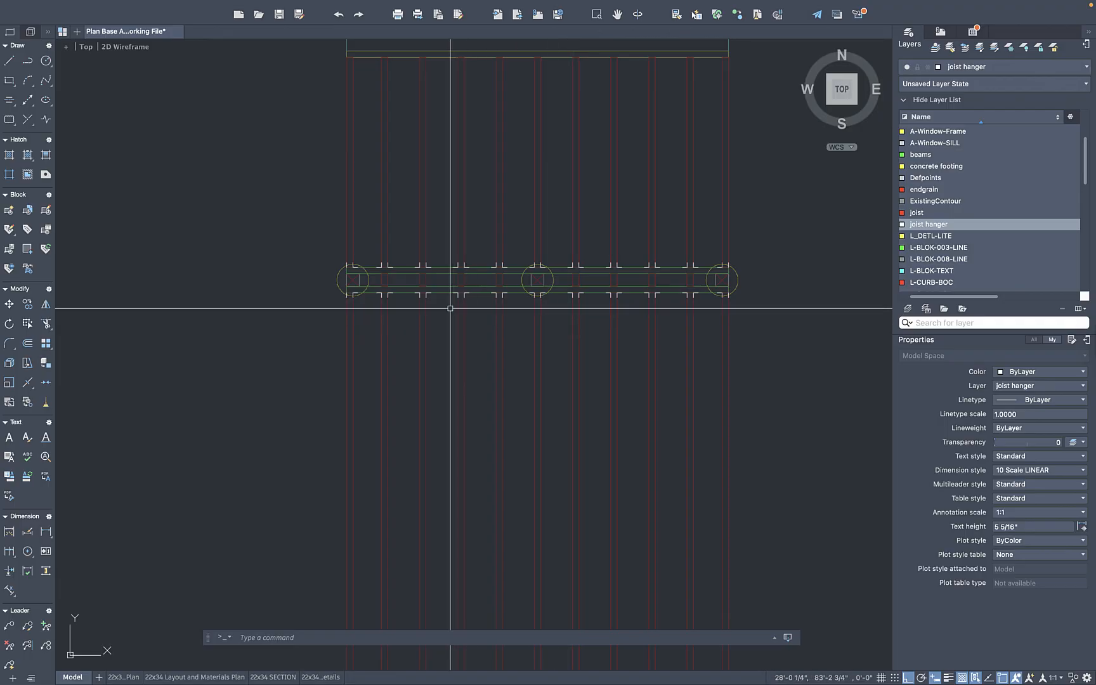
click(514, 200)
click(428, 216)
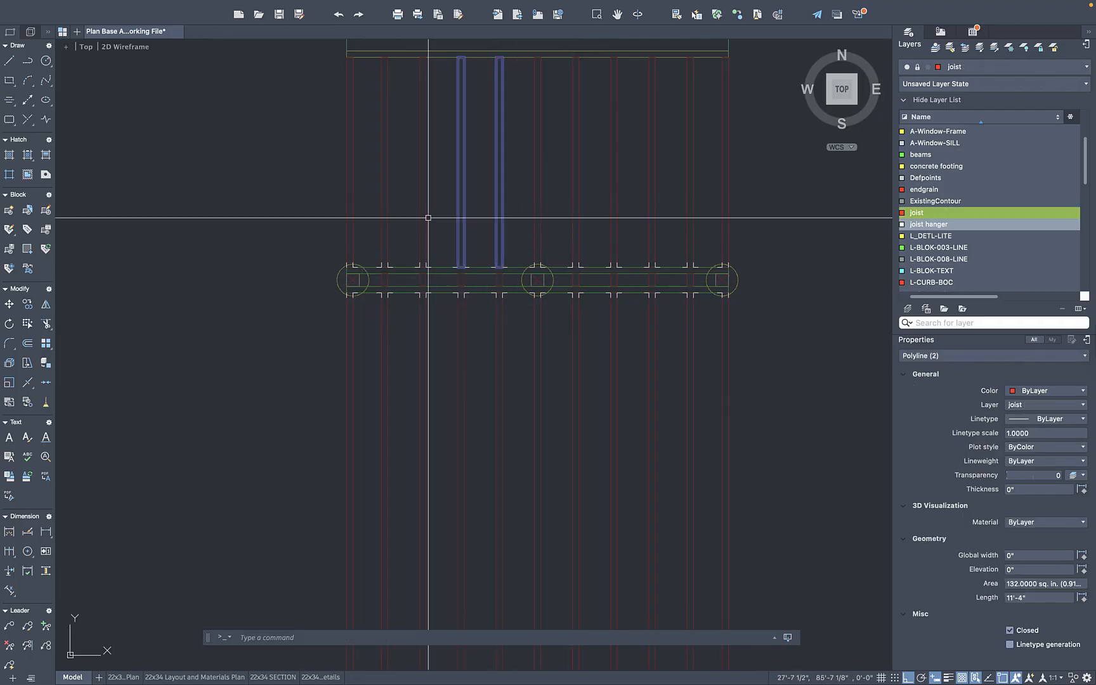
key(Escape)
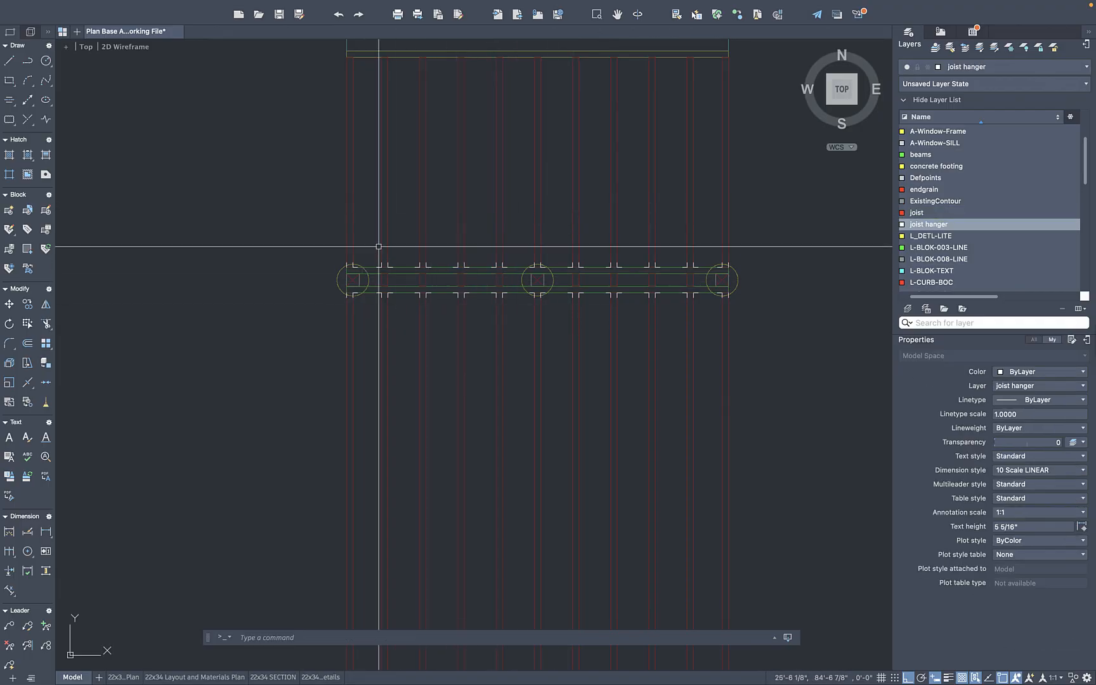
Copy the row of joist hangers on the north beam's south face up to the ledger at the boardwalk's north end
click(319, 276)
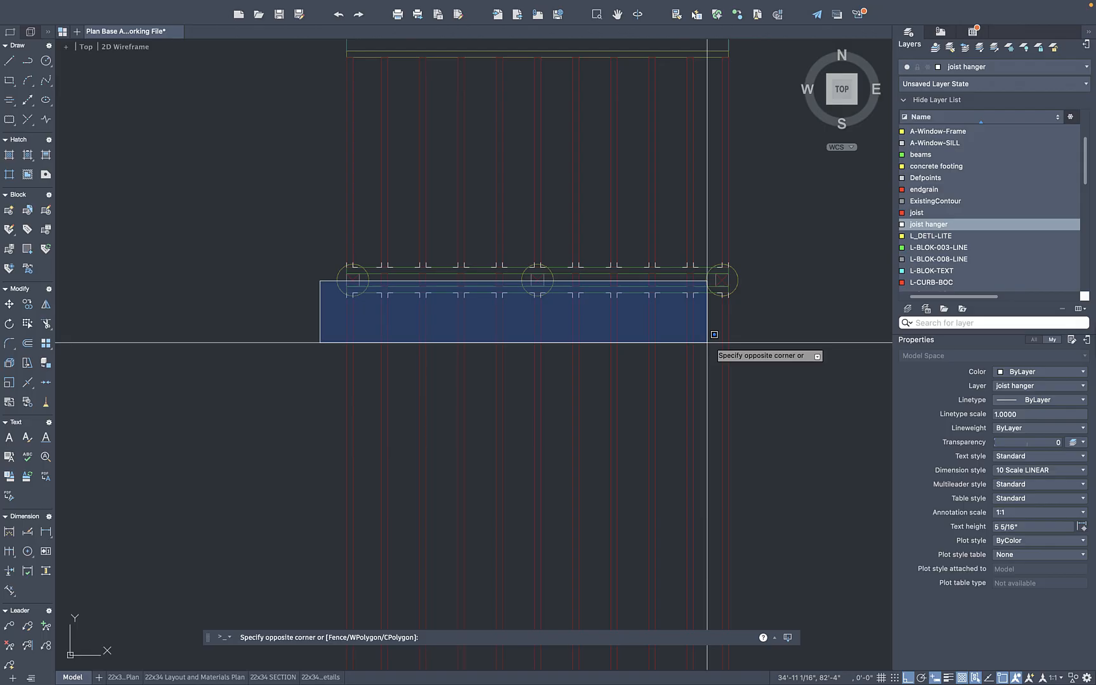
click(799, 334)
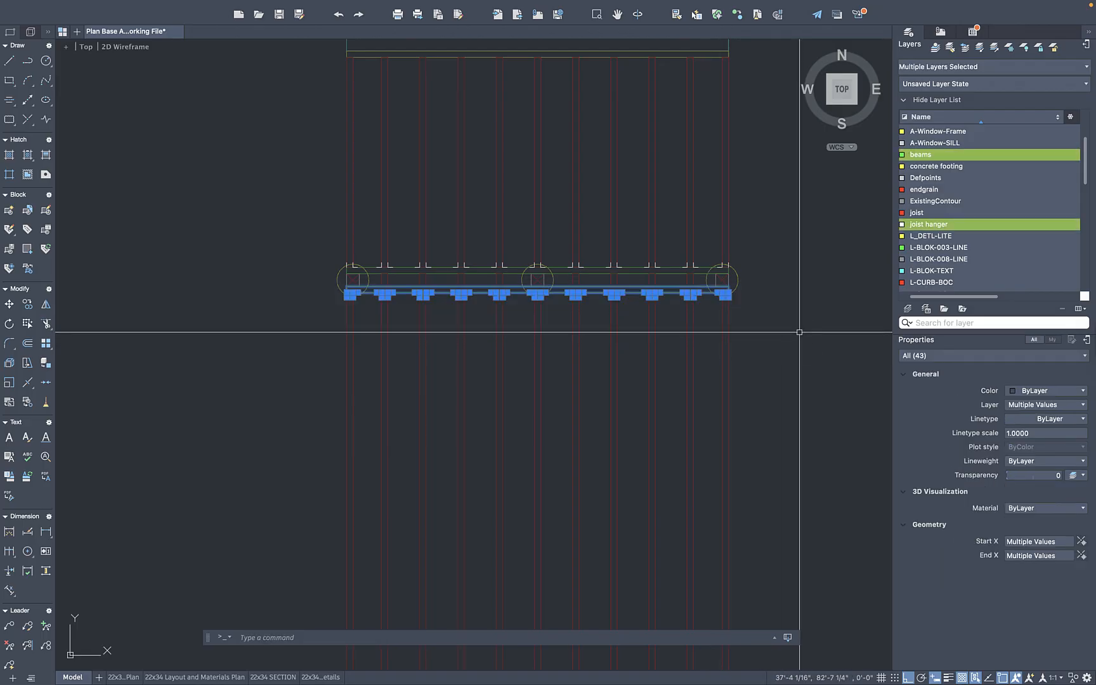
text(co)
key(Return)
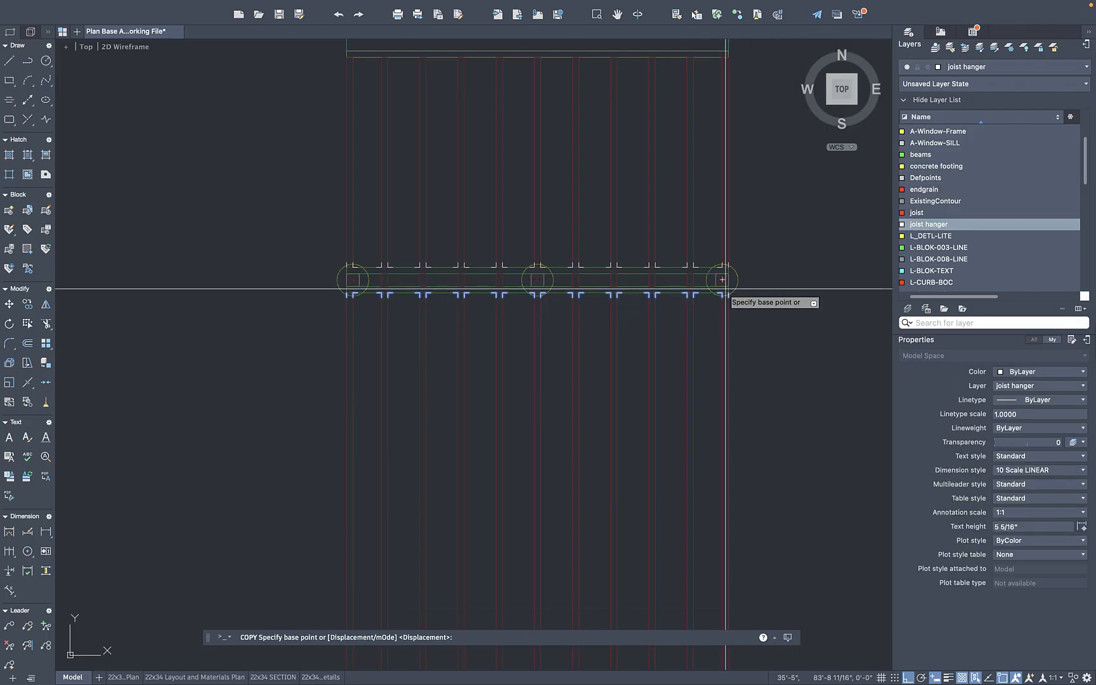
scroll(726, 288, up, 4)
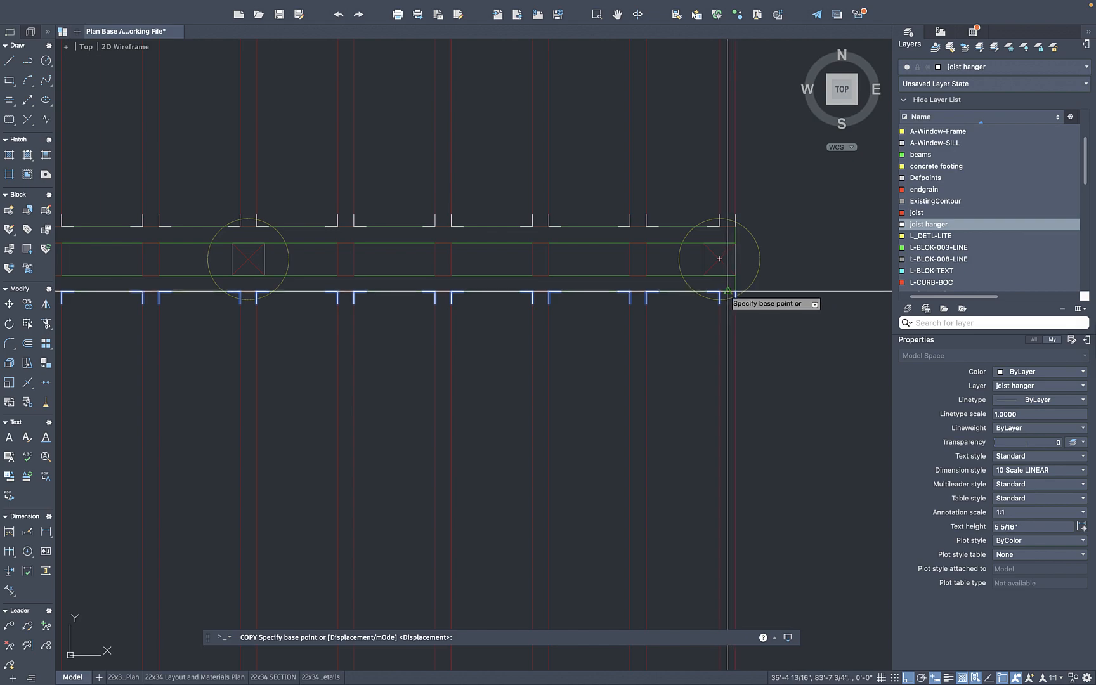
scroll(697, 297, down, 5)
scroll(695, 317, up, 4)
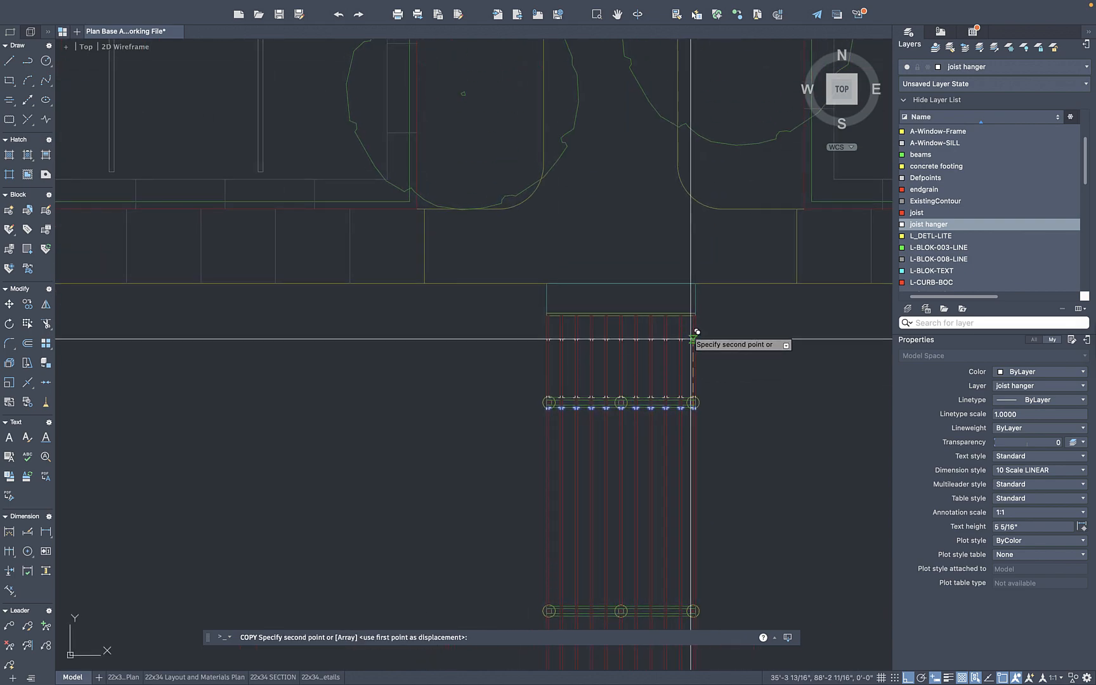
click(705, 301)
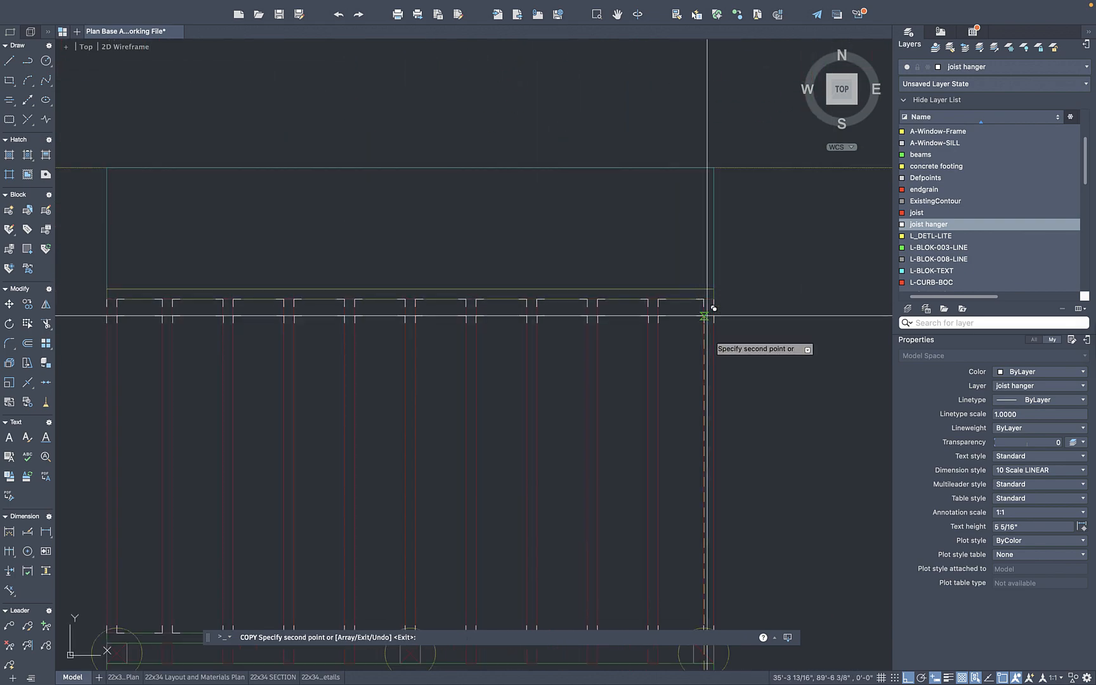
key(Escape)
Copy both rows of joist hangers from the north beam to the south beam, using the east post as reference
scroll(710, 370, down, 4)
middle_drag(685, 428, 679, 350)
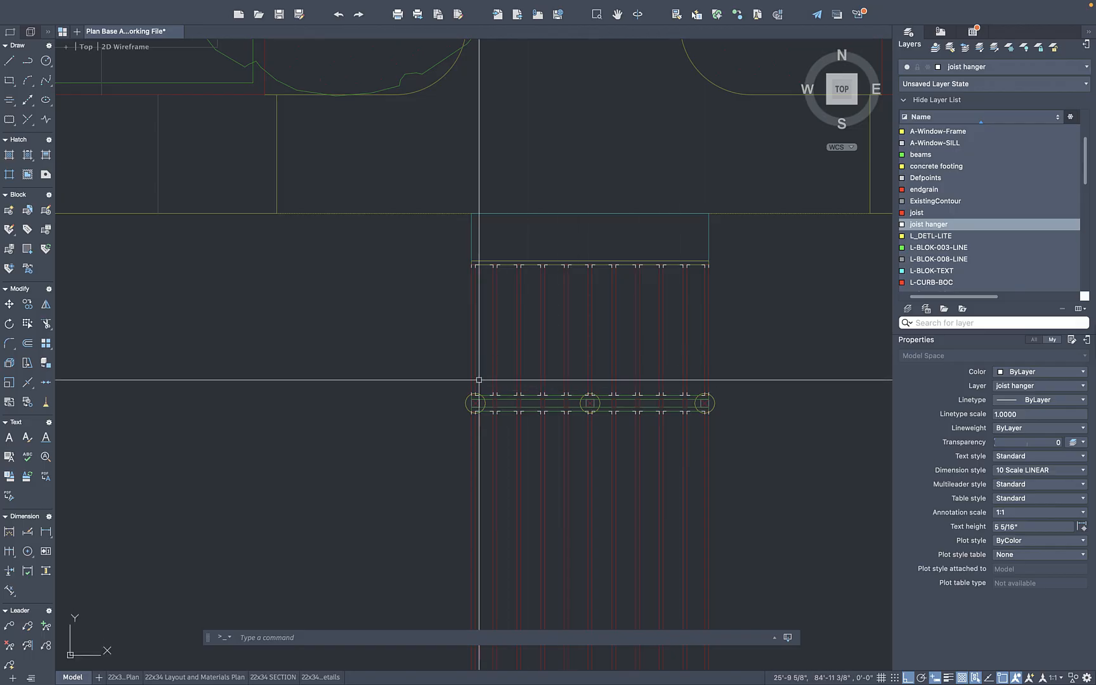
click(403, 372)
click(811, 457)
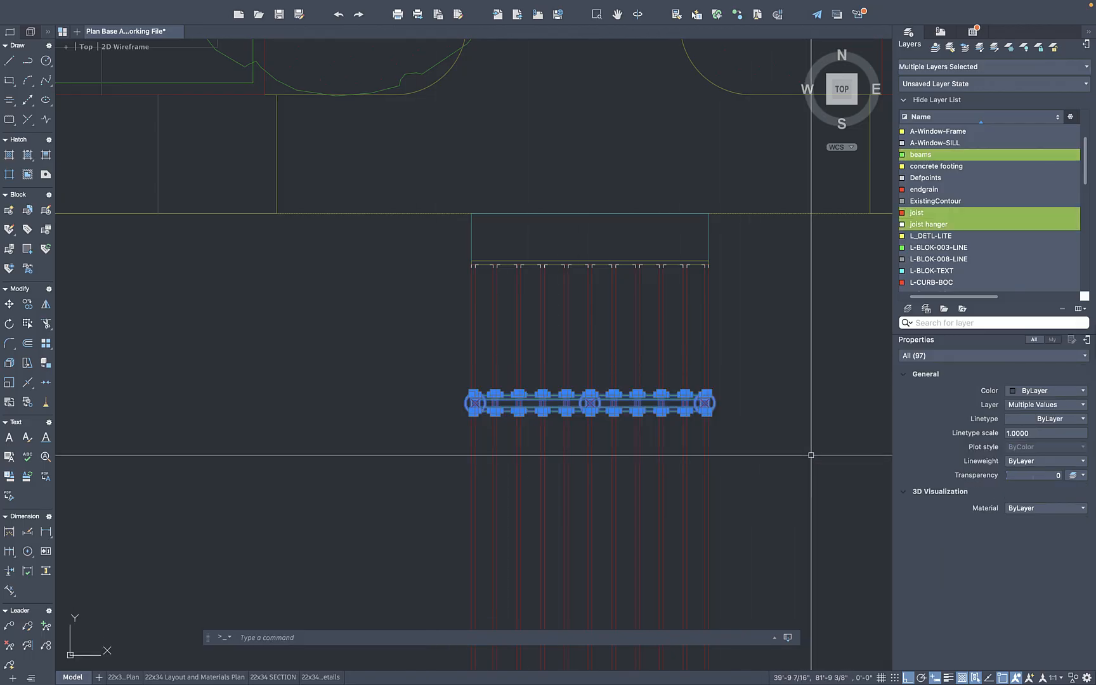
text(co)
key(Return)
scroll(669, 414, up, 5)
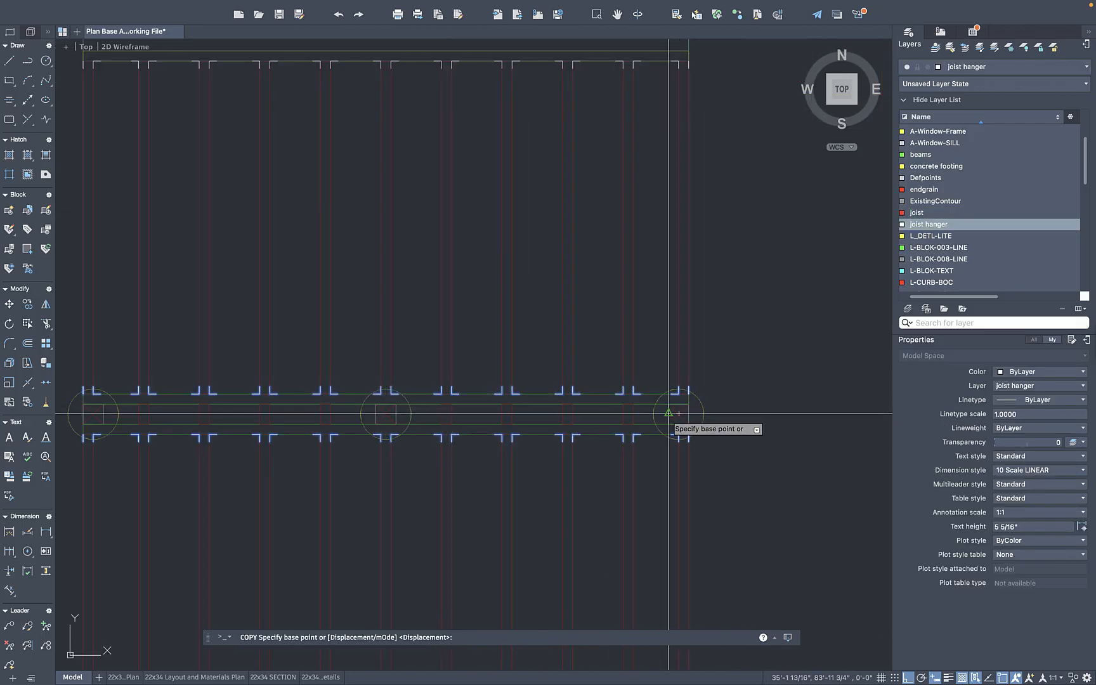
scroll(678, 409, down, 5)
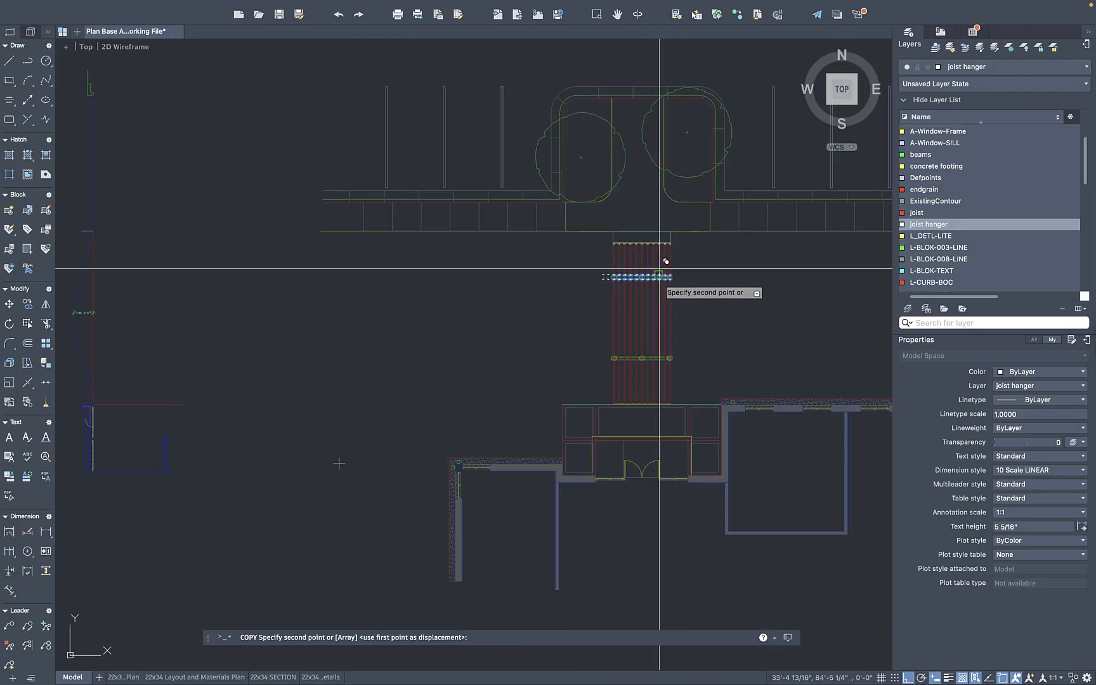
scroll(674, 357, up, 5)
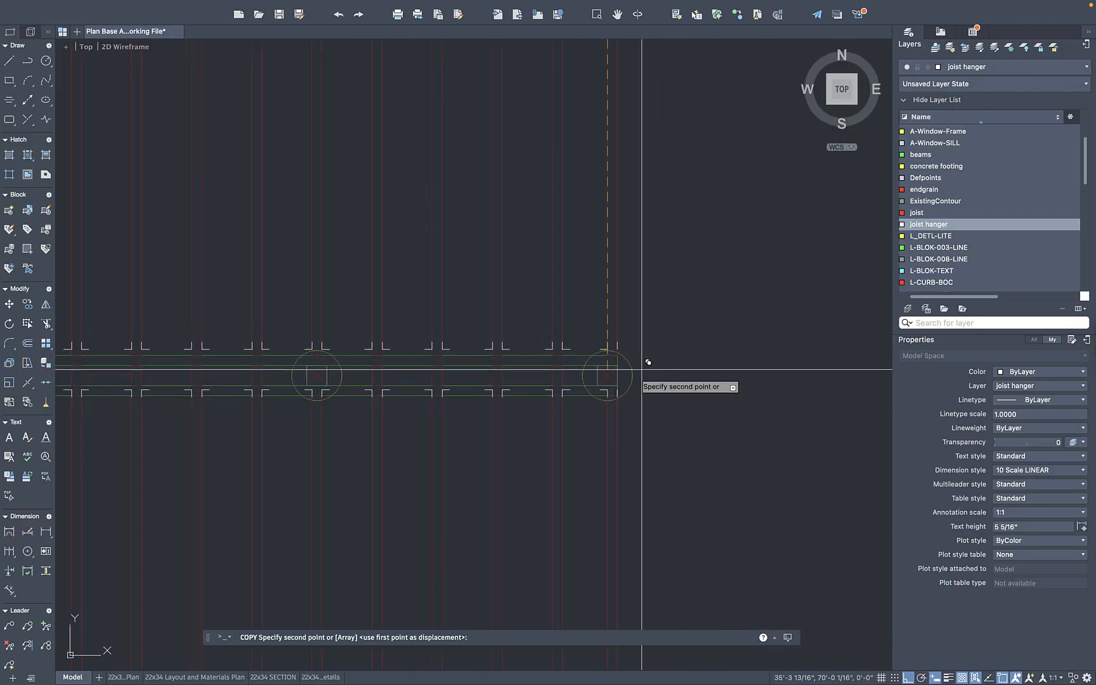
click(608, 378)
key(Return)
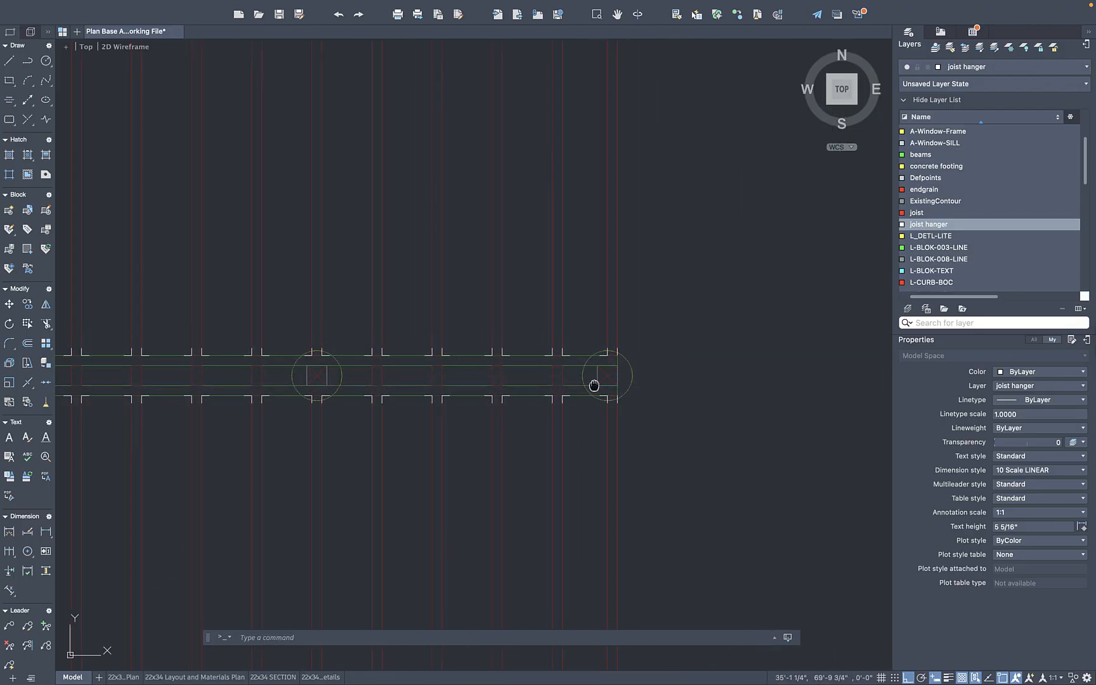
Copy the row of joist hangers on the south beam's north face straight down to the ledger at the boardwalk's south end
middle_drag(594, 385, 723, 366)
scroll(722, 365, down, 5)
click(475, 344)
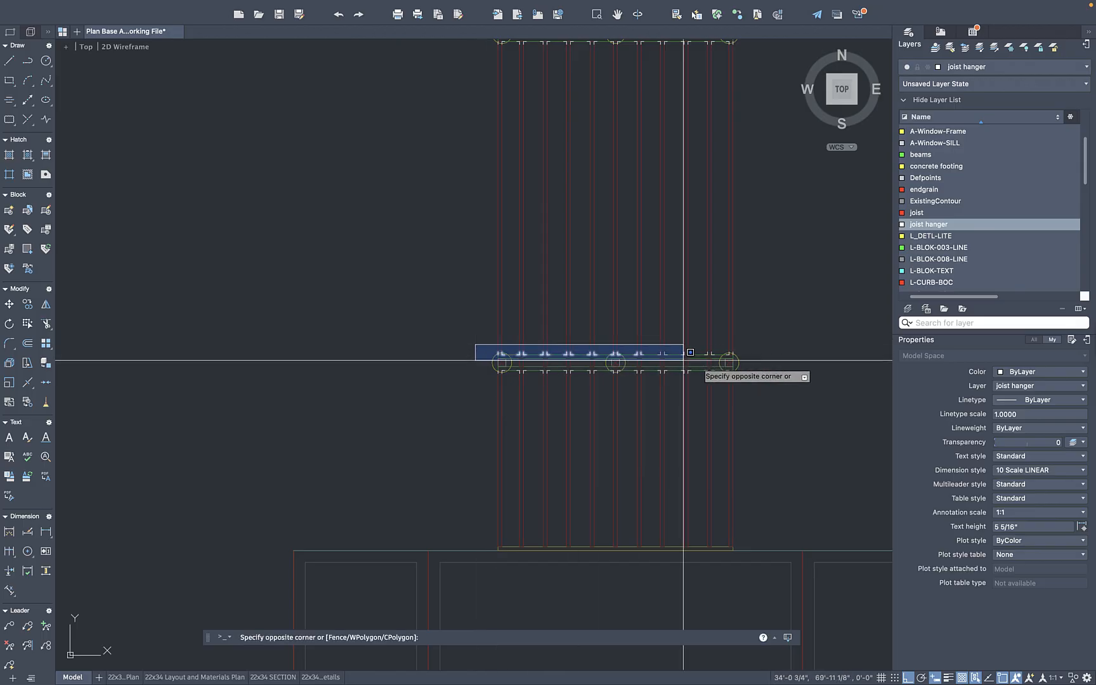
click(775, 358)
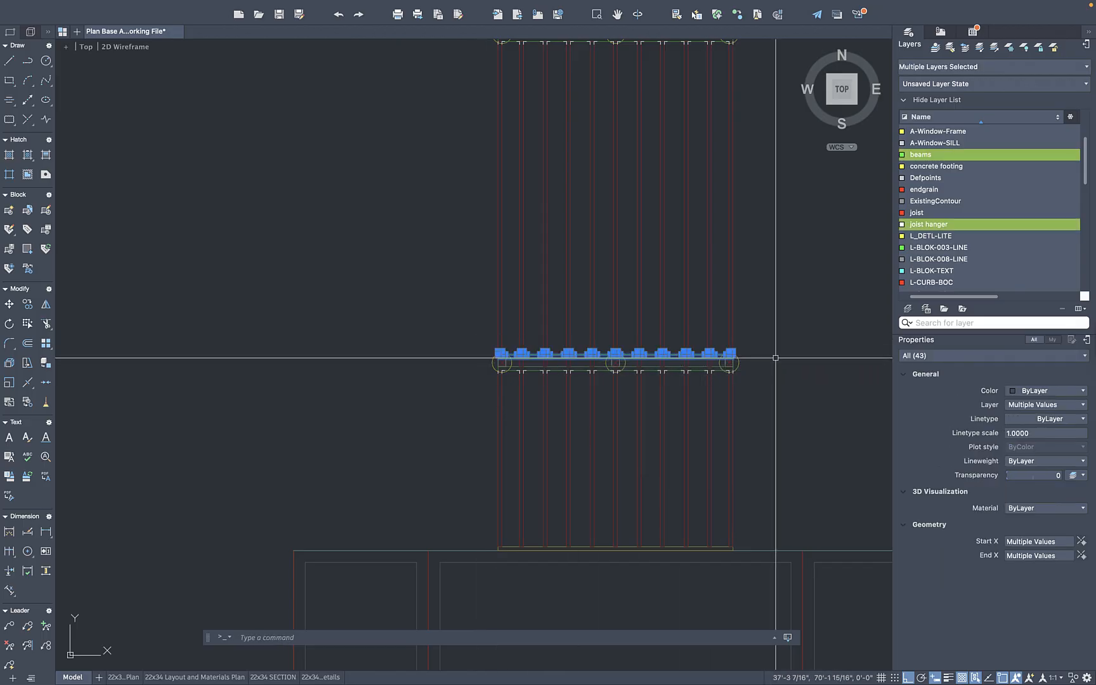
text(co)
key(Return)
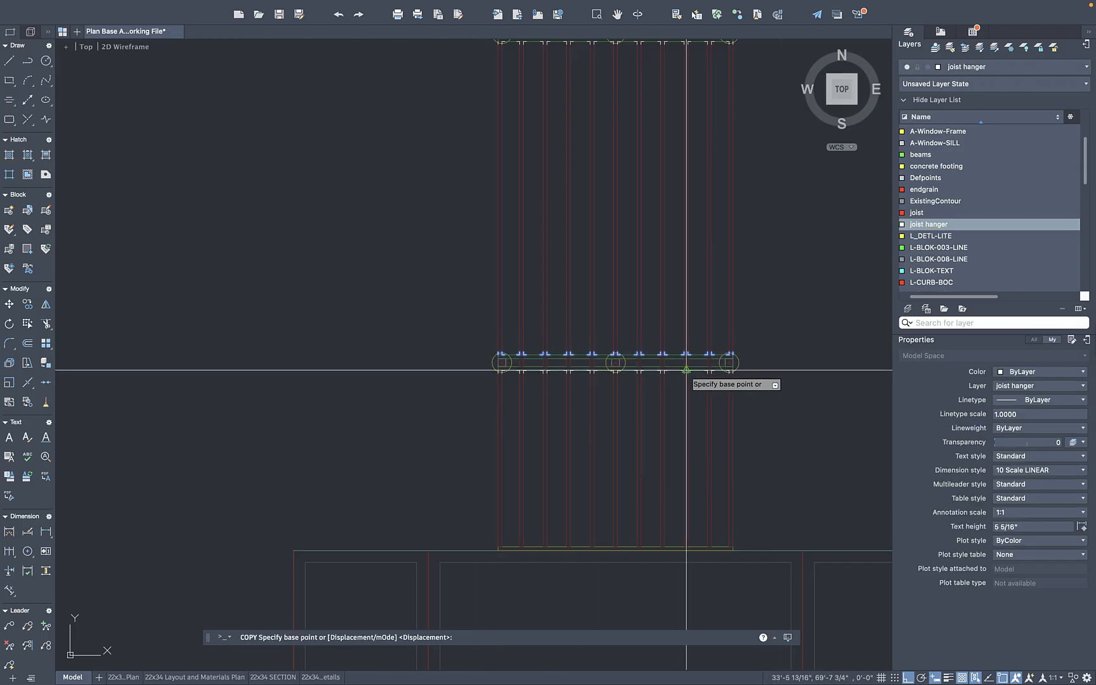
scroll(775, 358, up, 5)
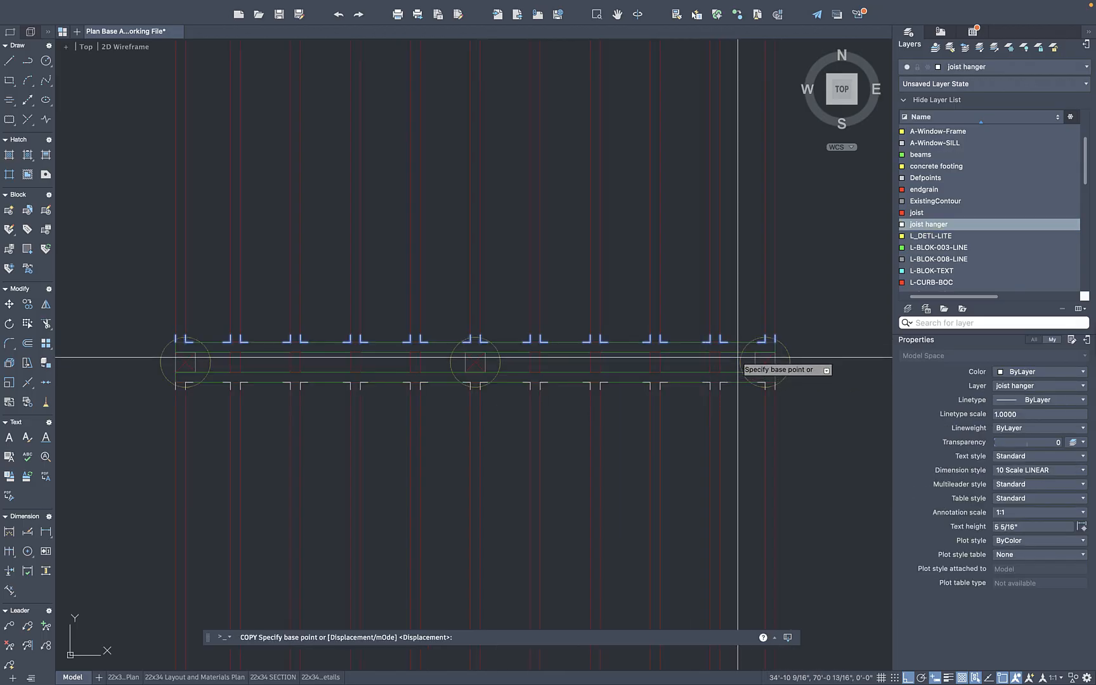
click(775, 341)
scroll(775, 343, down, 5)
scroll(775, 343, up, 8)
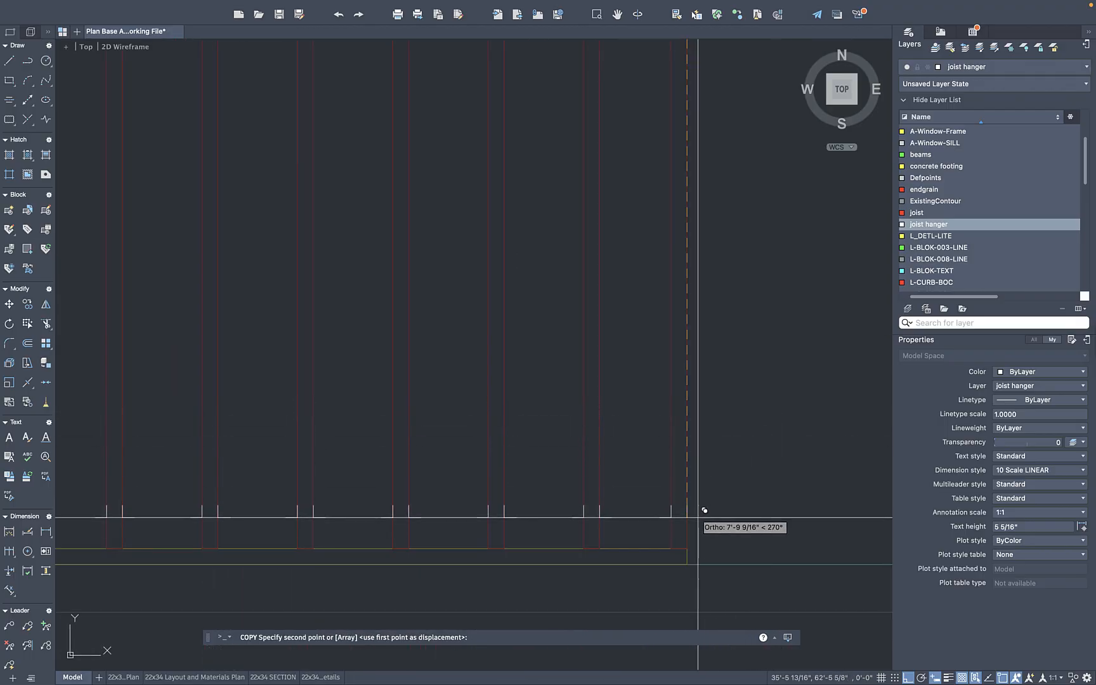
click(697, 539)
key(Return)
Restore all the locked and faded layers with LAYUNISO
scroll(707, 404, down, 5)
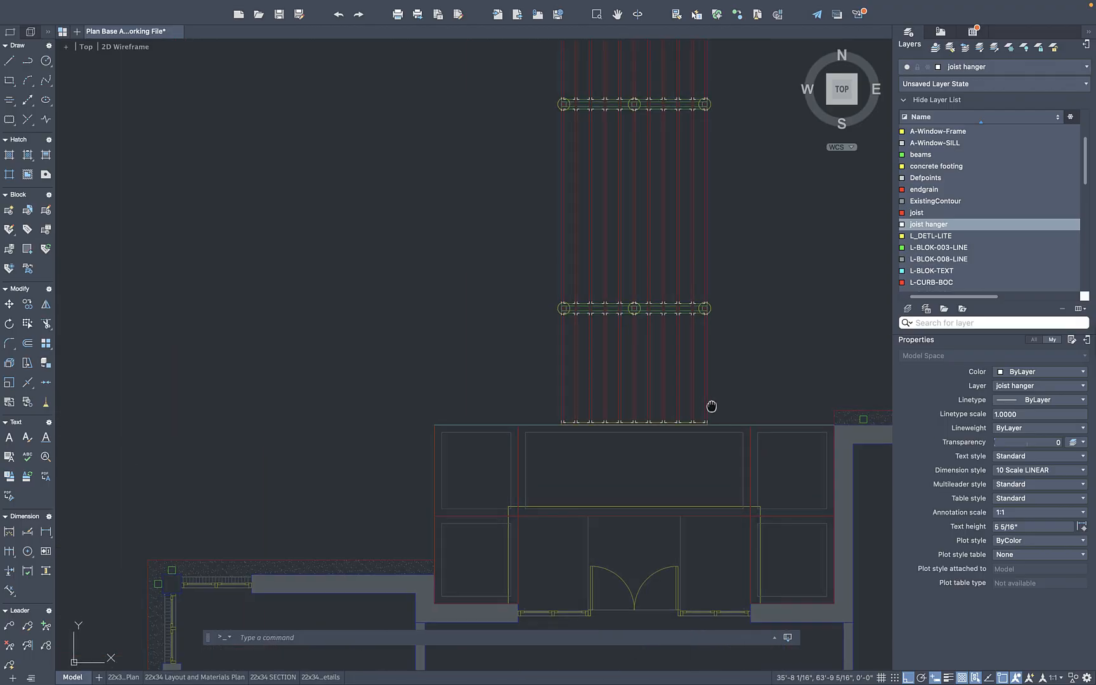
scroll(651, 328, up, 6)
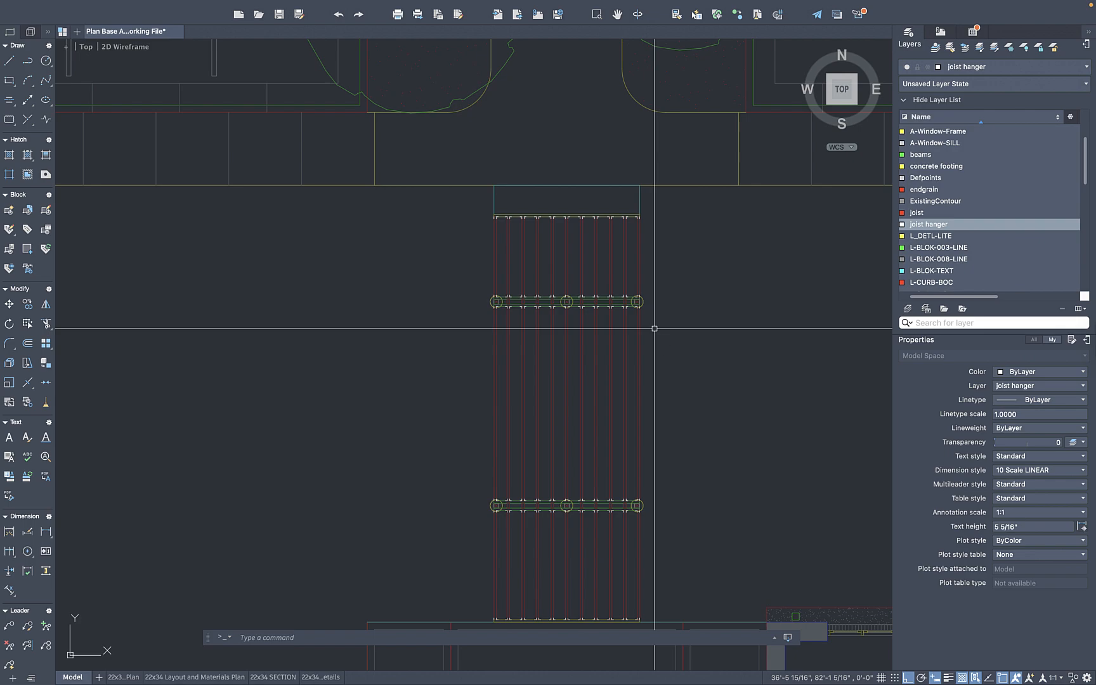
text(lay)
text(un)
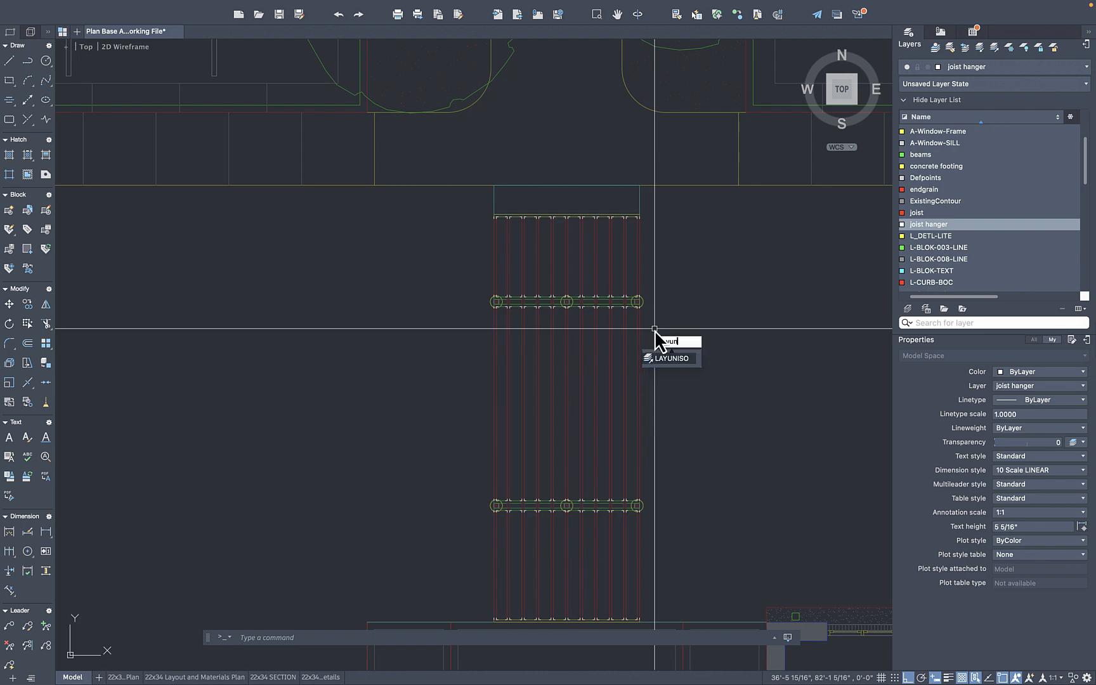
text(iso)
key(Return)
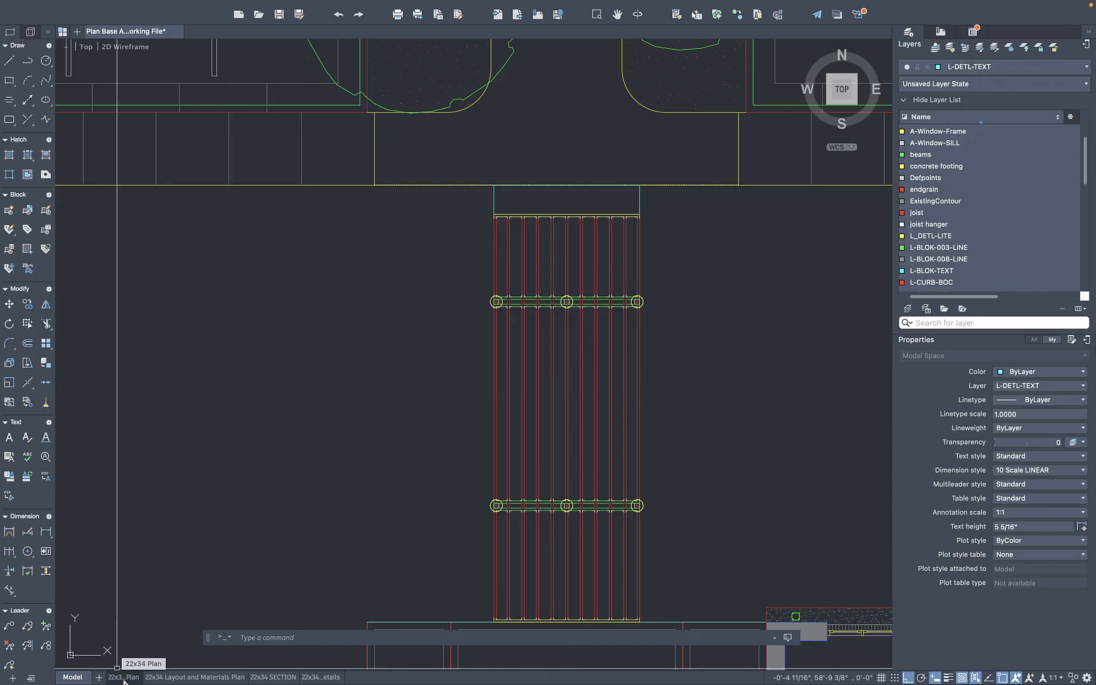
Open the 22x34 Layout and Materials Plan layout and examine the boardwalk framing on the sheet
click(148, 679)
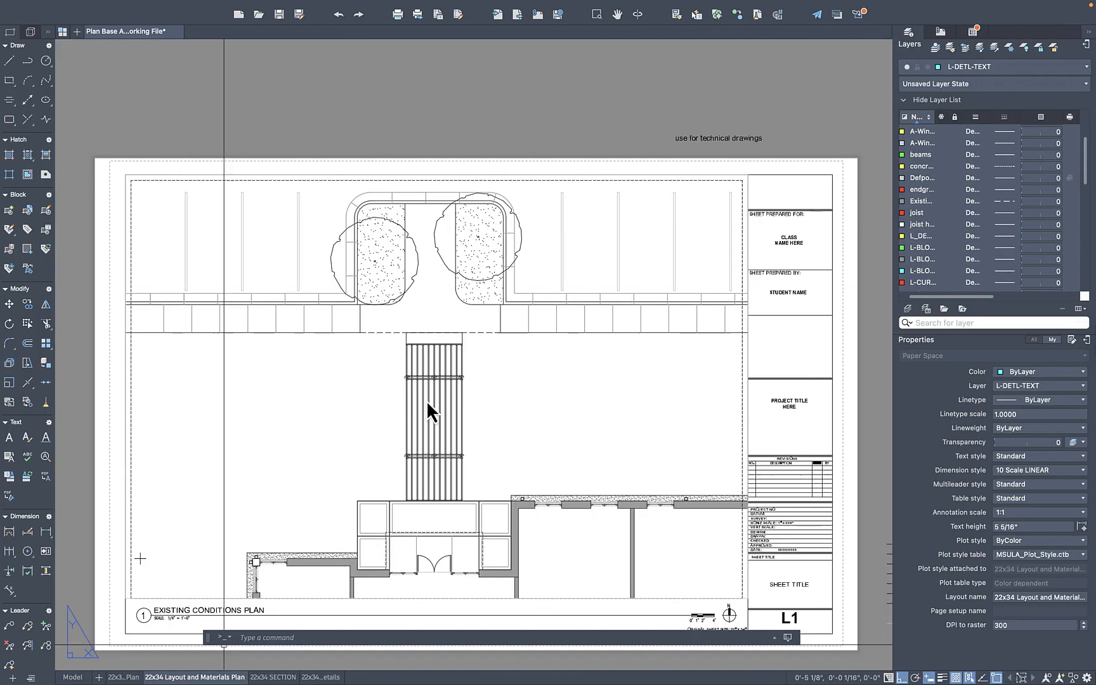
scroll(444, 406, up, 10)
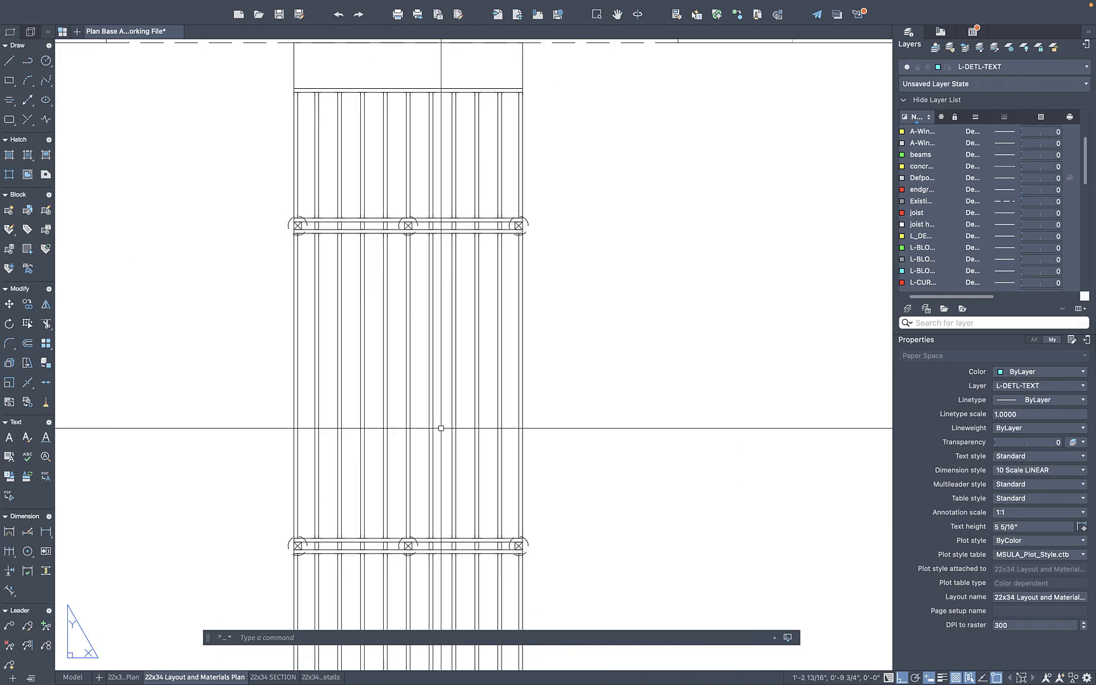
Zoom in on the boardwalk framing on the sheet and review the page setup of the 22x34 Layout and Materials Plan layout
scroll(552, 120, up, 4)
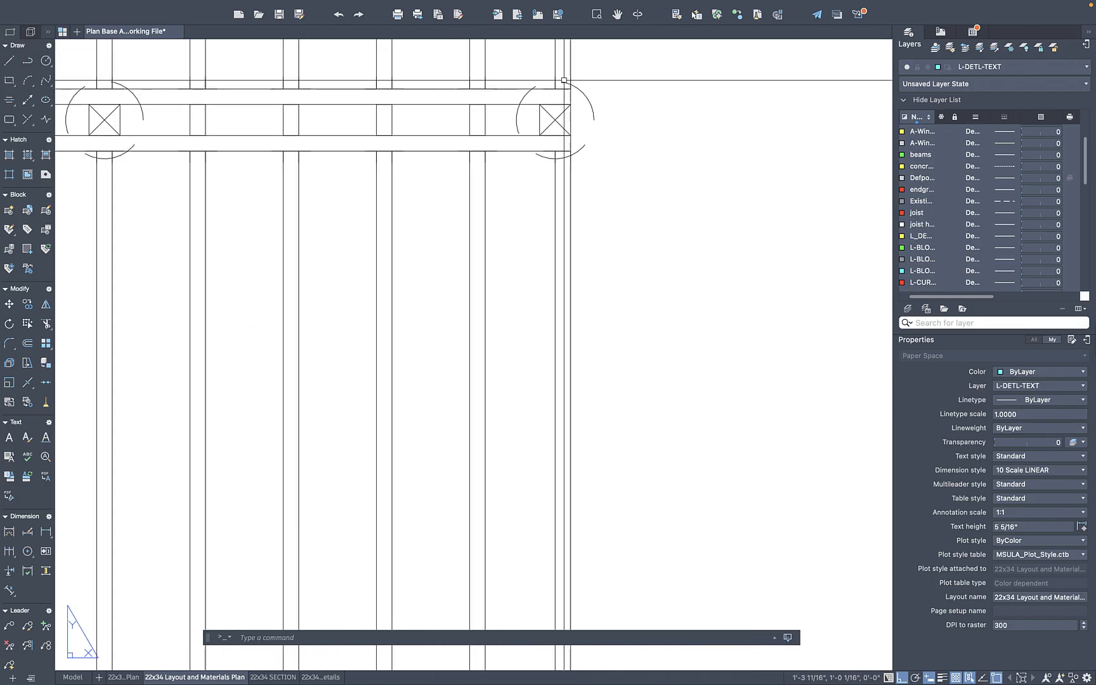
scroll(538, 161, down, 6)
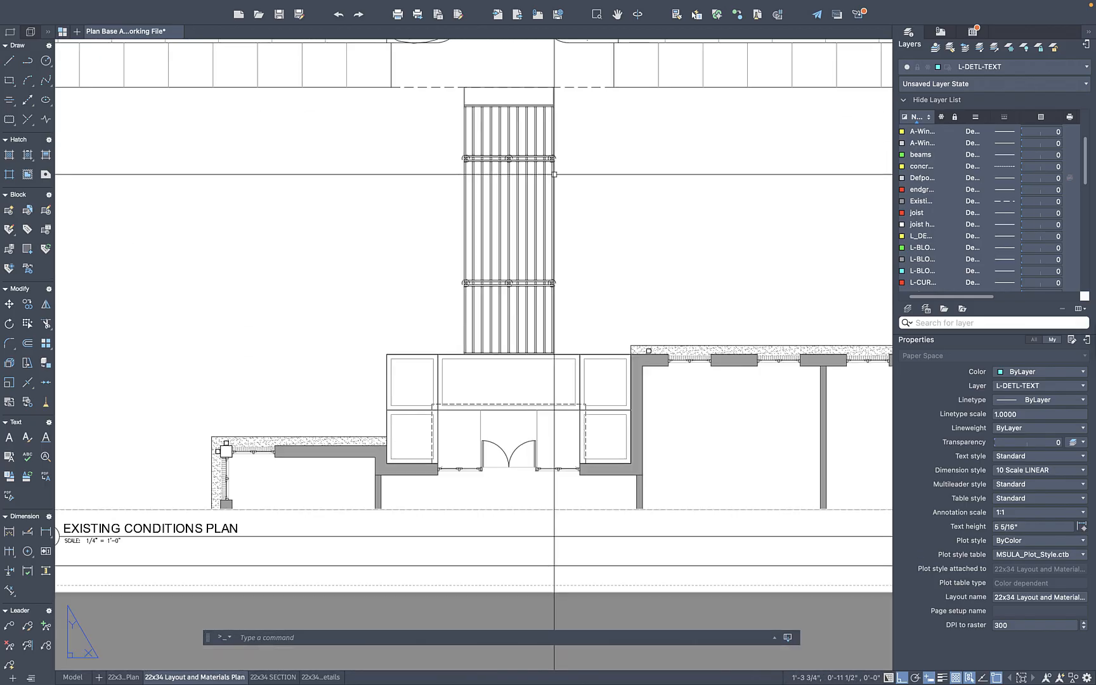
scroll(373, 397, up, 3)
scroll(373, 397, down, 3)
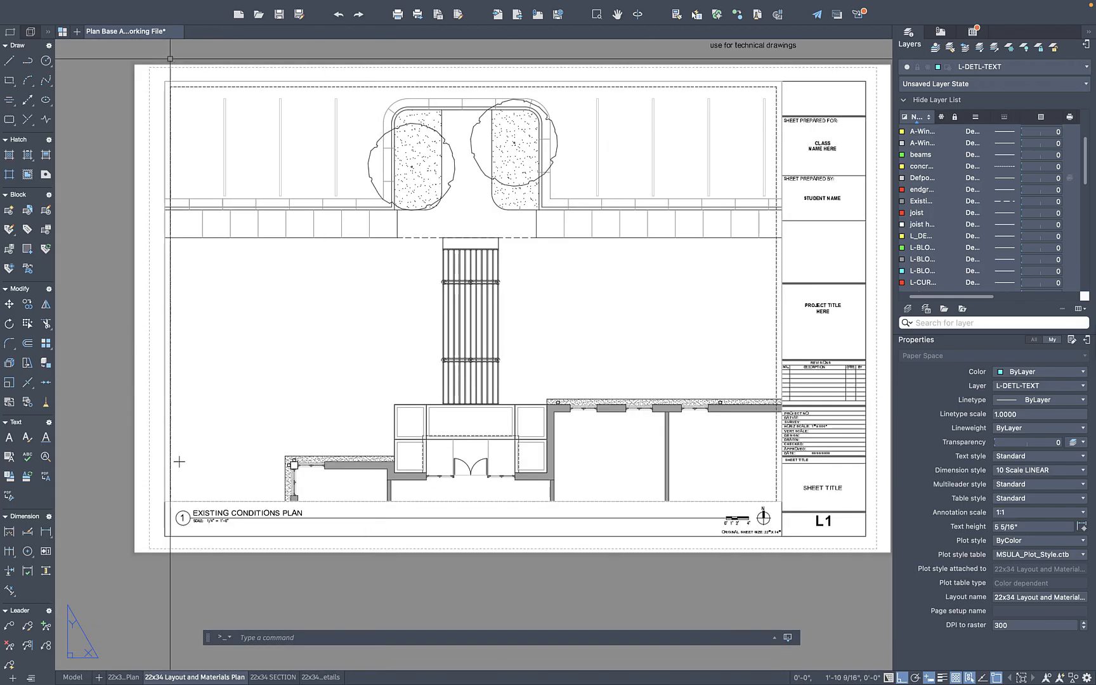
click(110, 7)
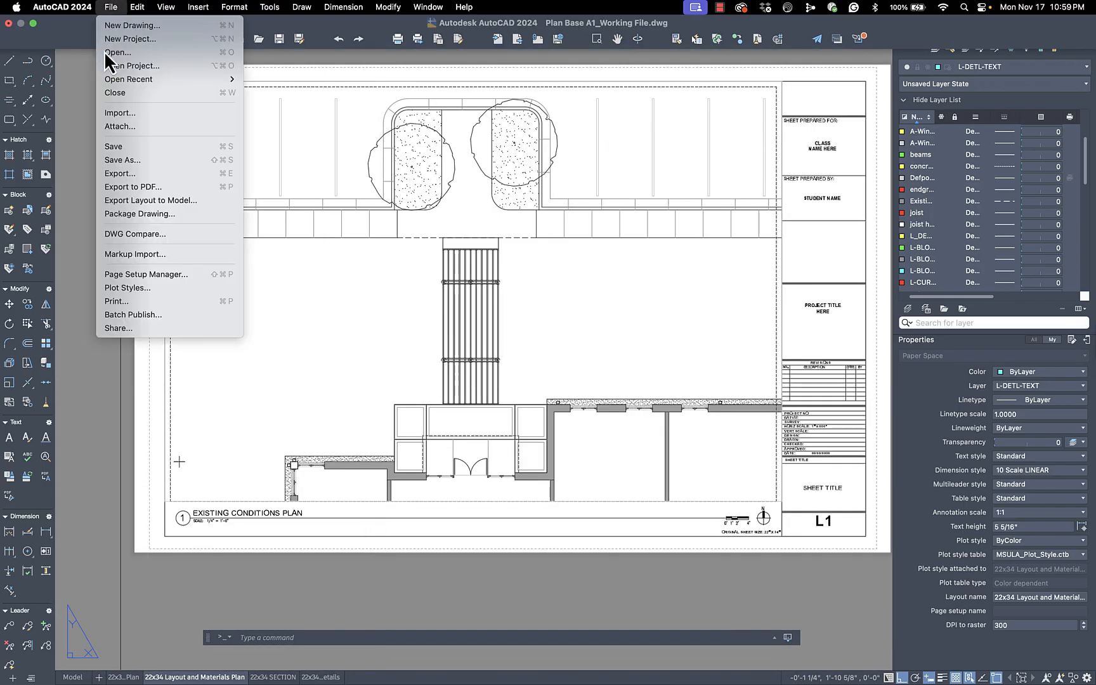
click(147, 273)
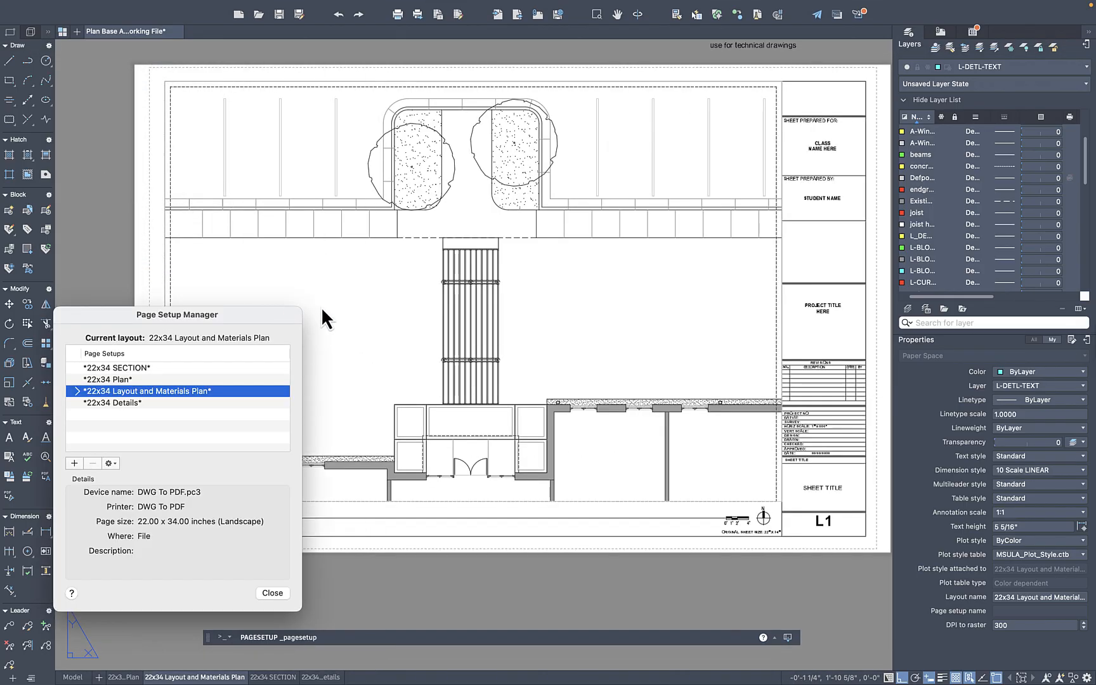
click(110, 464)
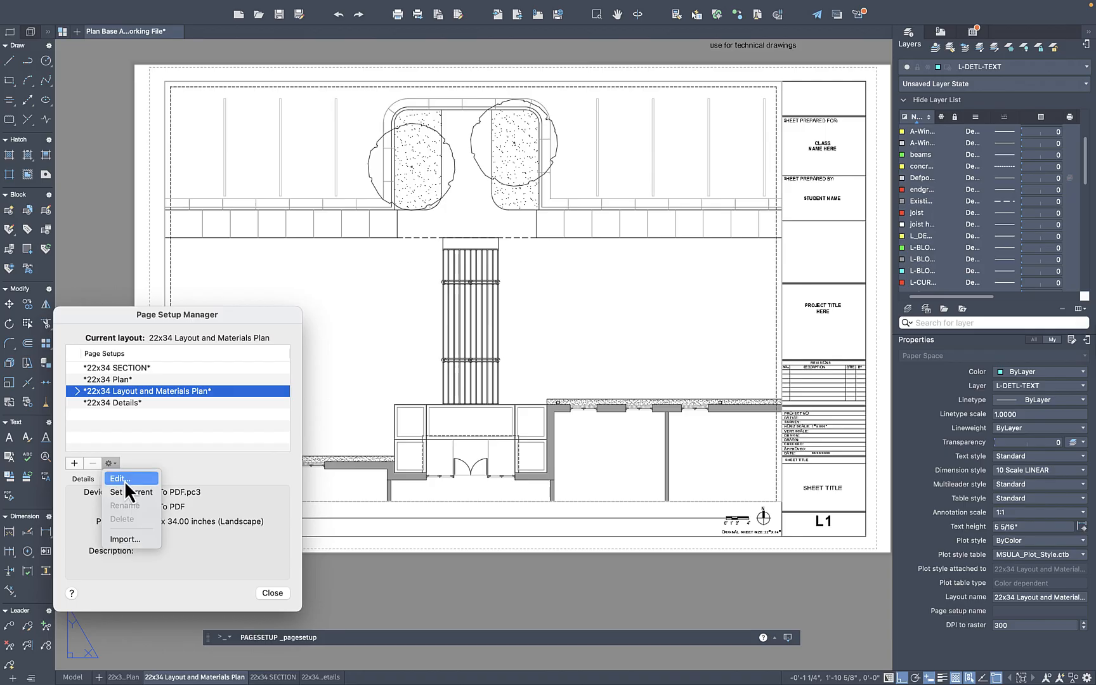
click(122, 479)
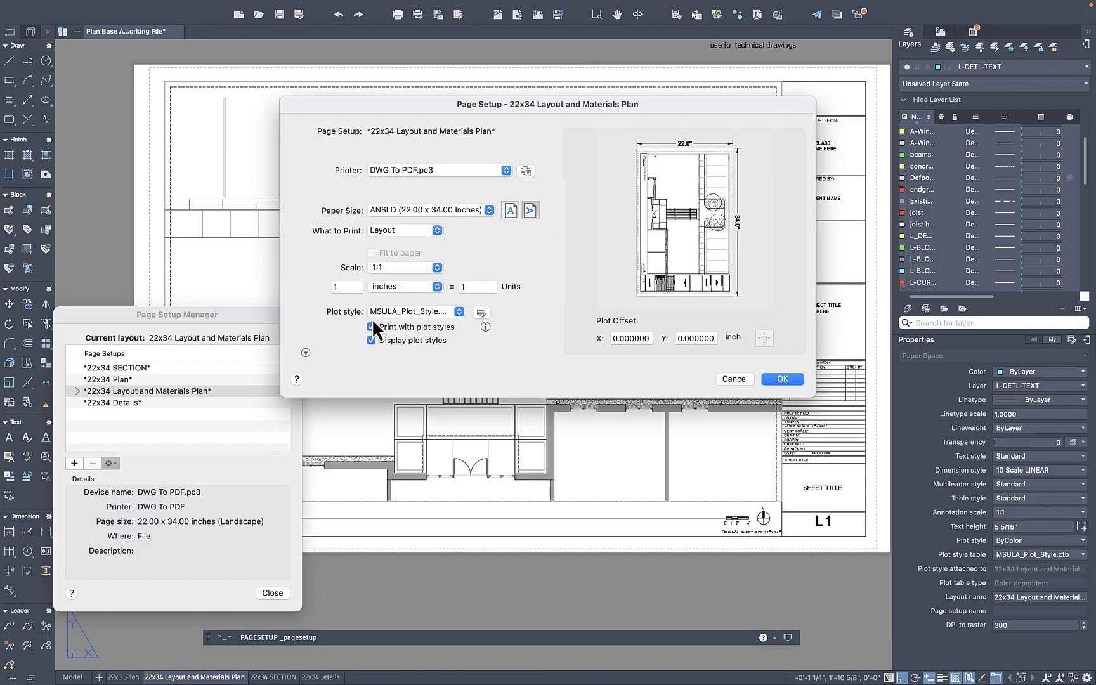
click(779, 380)
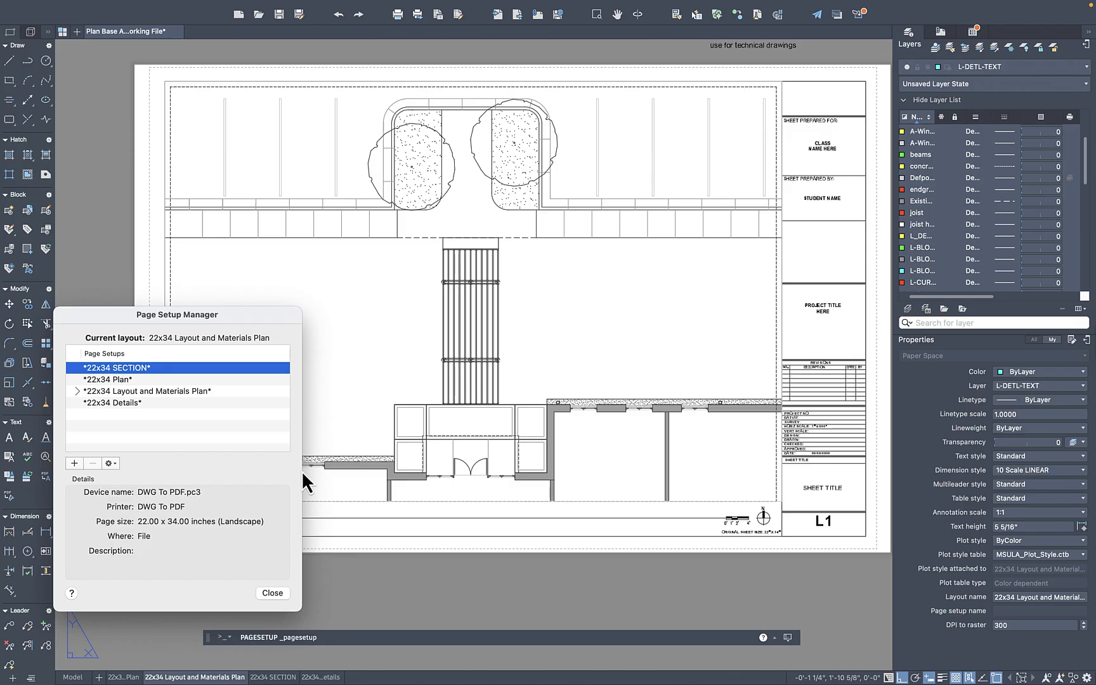
click(273, 593)
Preview the sheet layout's plot as a PDF, examine the posts, beams and joist hangers in the boardwalk framing, and close the preview and plot setup
key(Return)
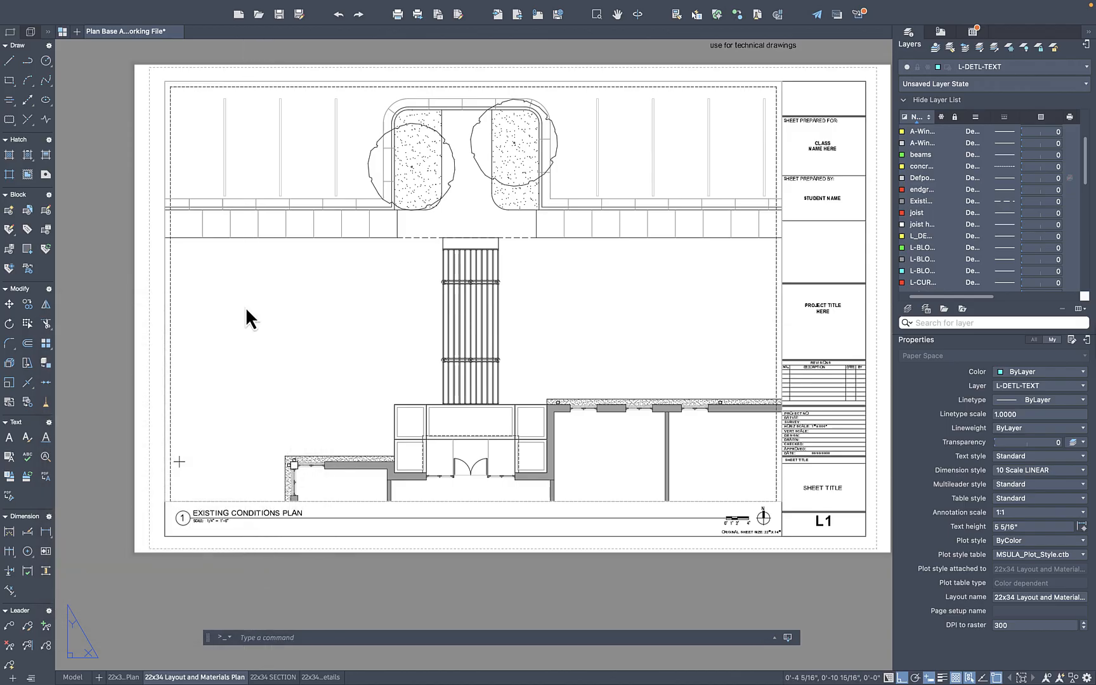
click(331, 379)
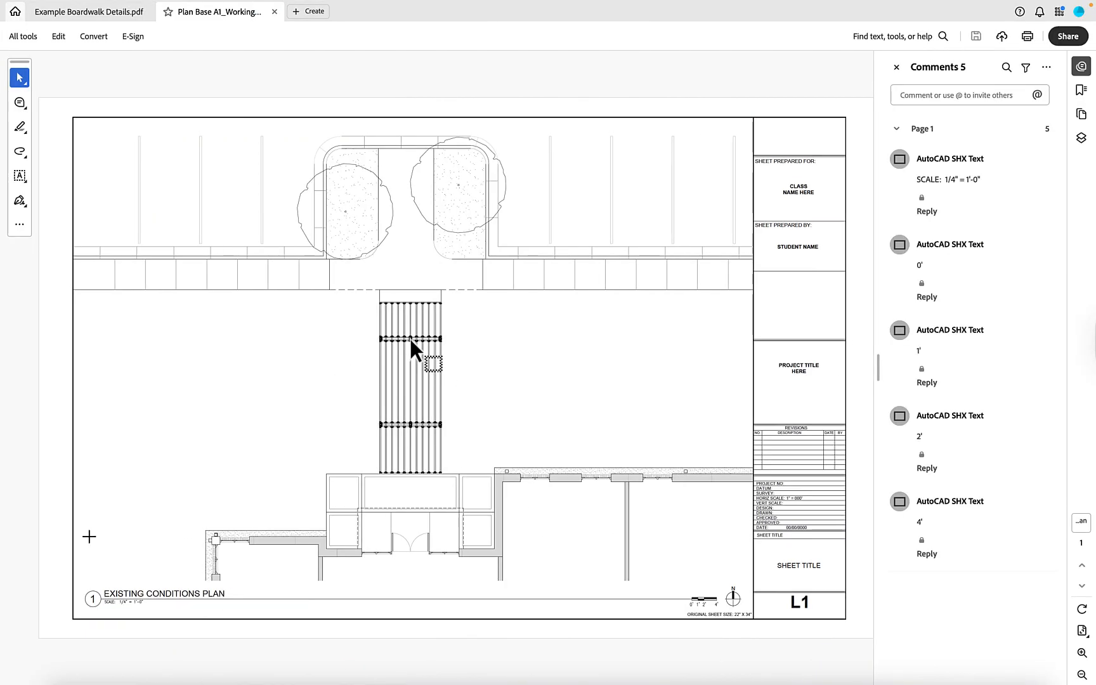
ctrl+scroll(411, 339, up, 5)
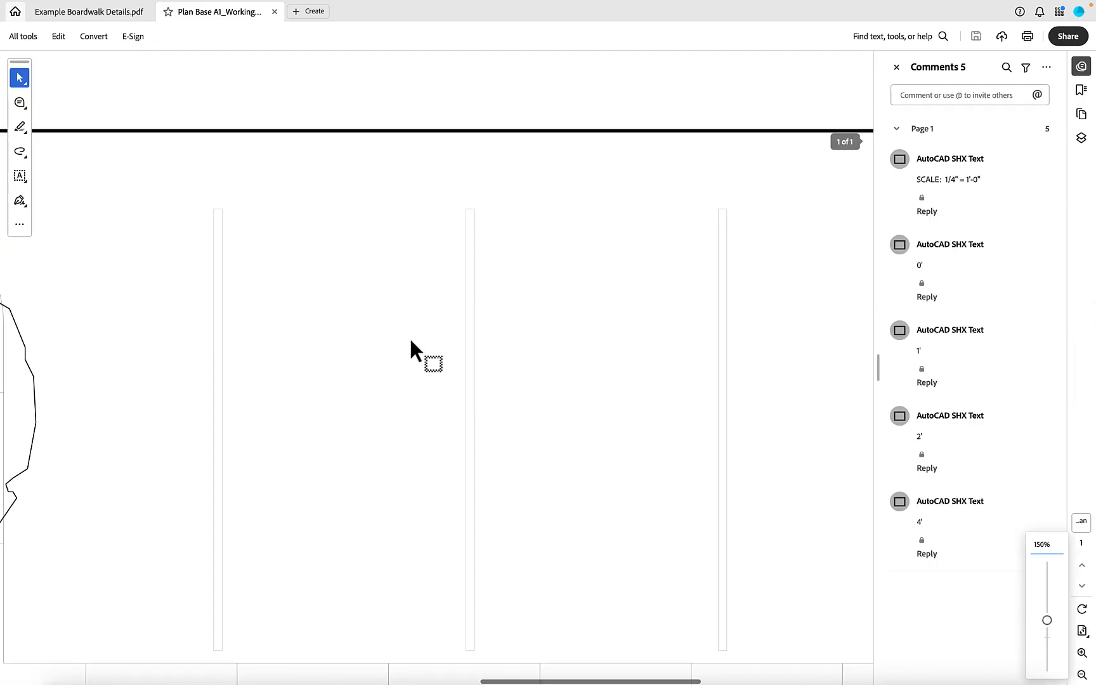
scroll(411, 342, down, 10)
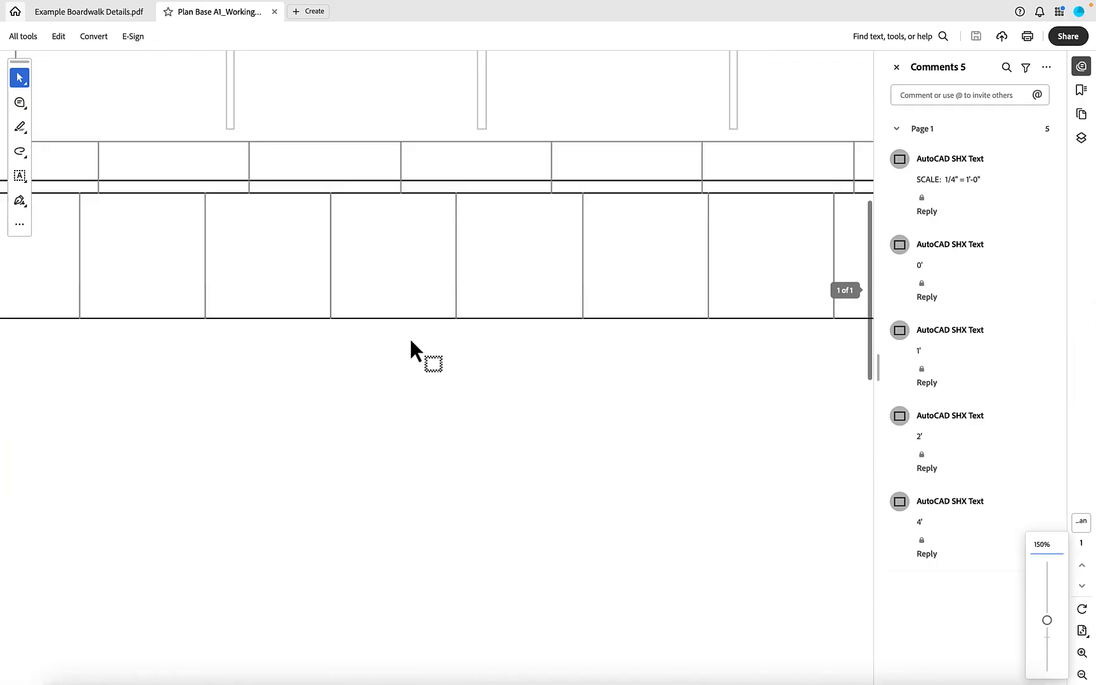
scroll(411, 341, down, 3)
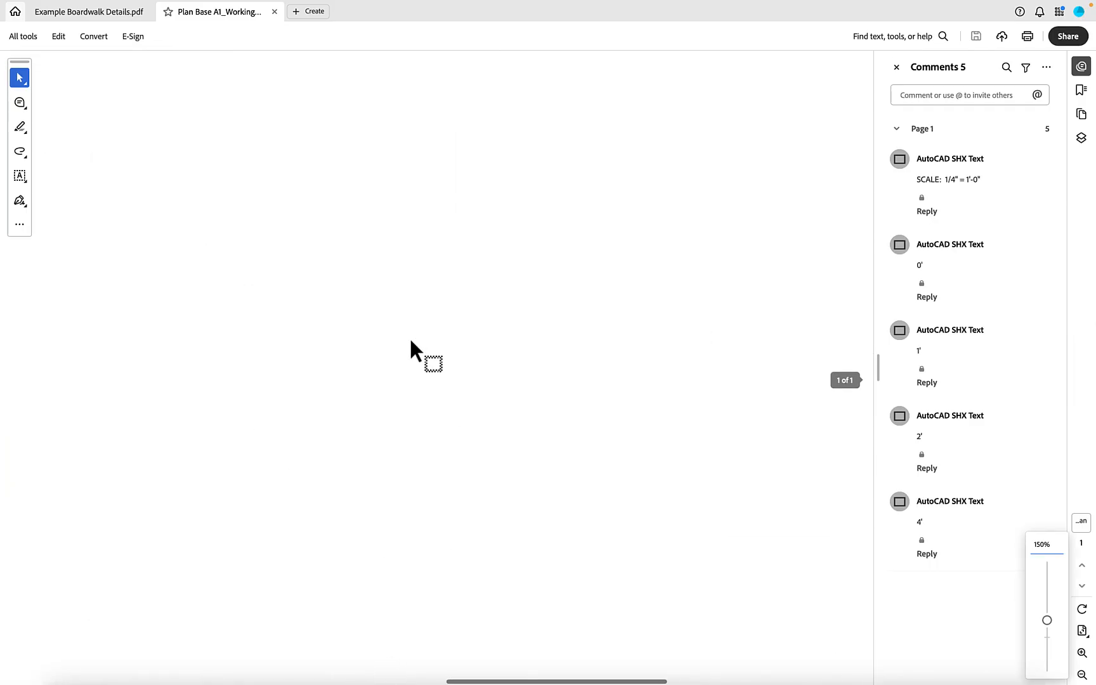
scroll(411, 341, left, 5)
scroll(411, 342, left, 5)
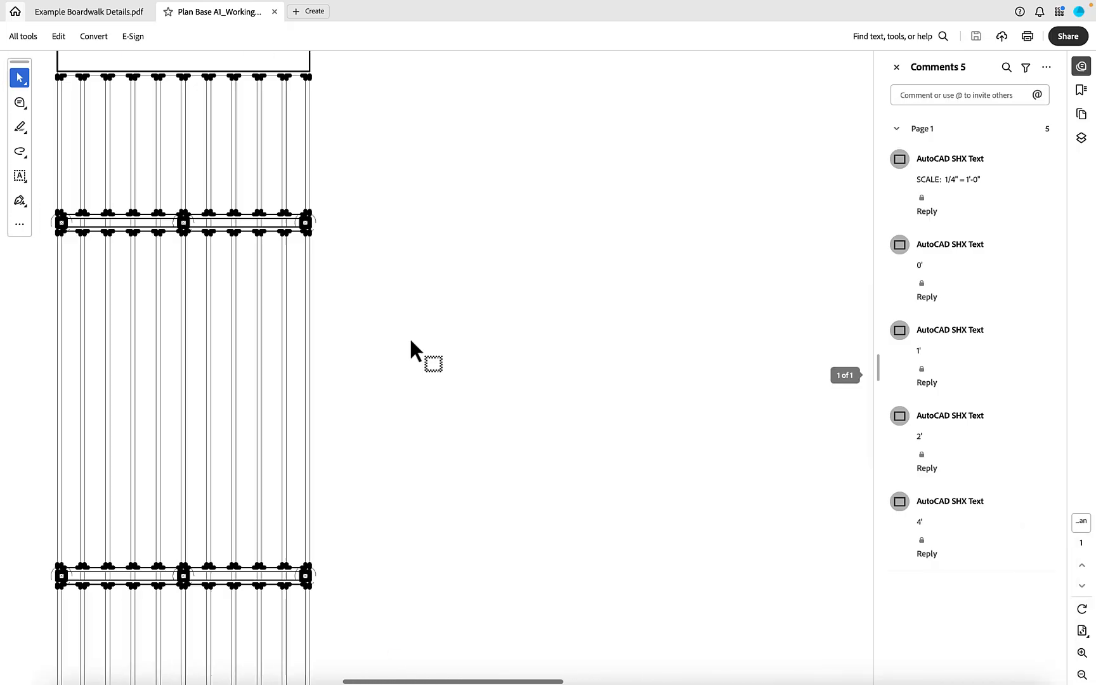
scroll(411, 342, up, 3)
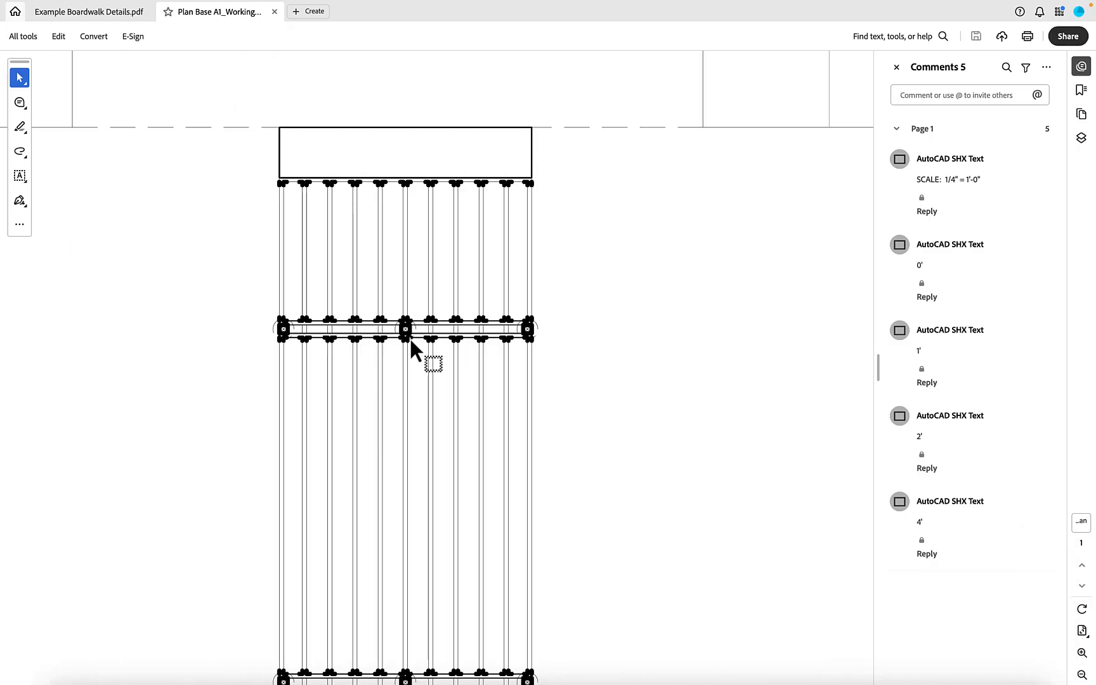
ctrl+scroll(410, 339, up, 3)
ctrl+scroll(411, 340, up, 1)
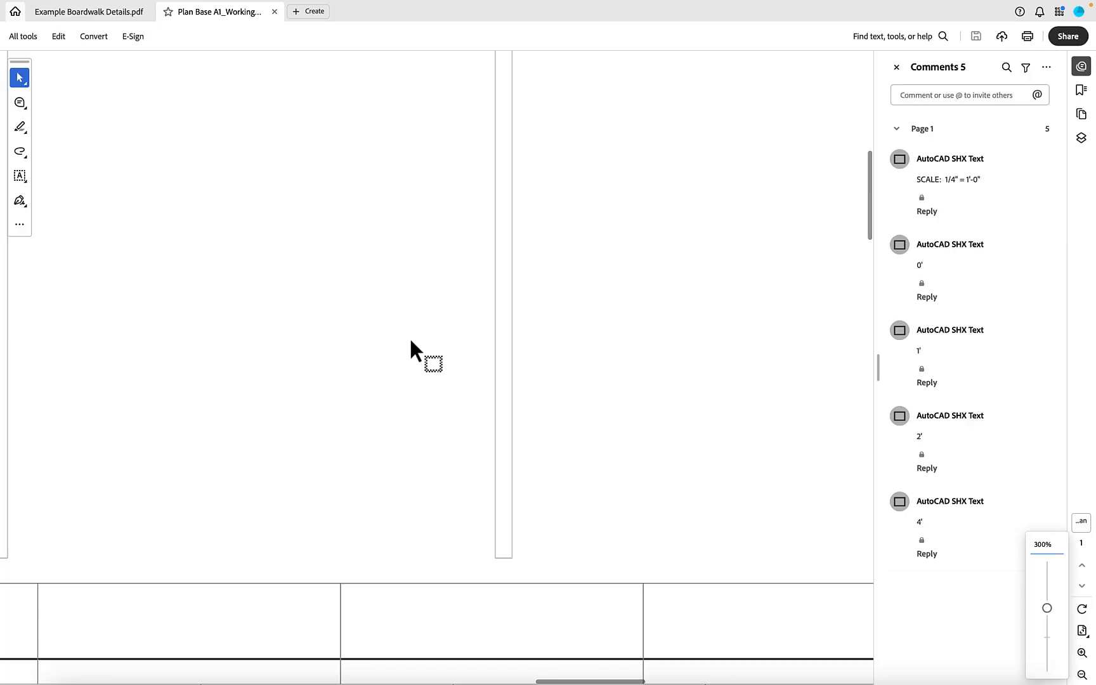
ctrl+scroll(411, 341, down, 3)
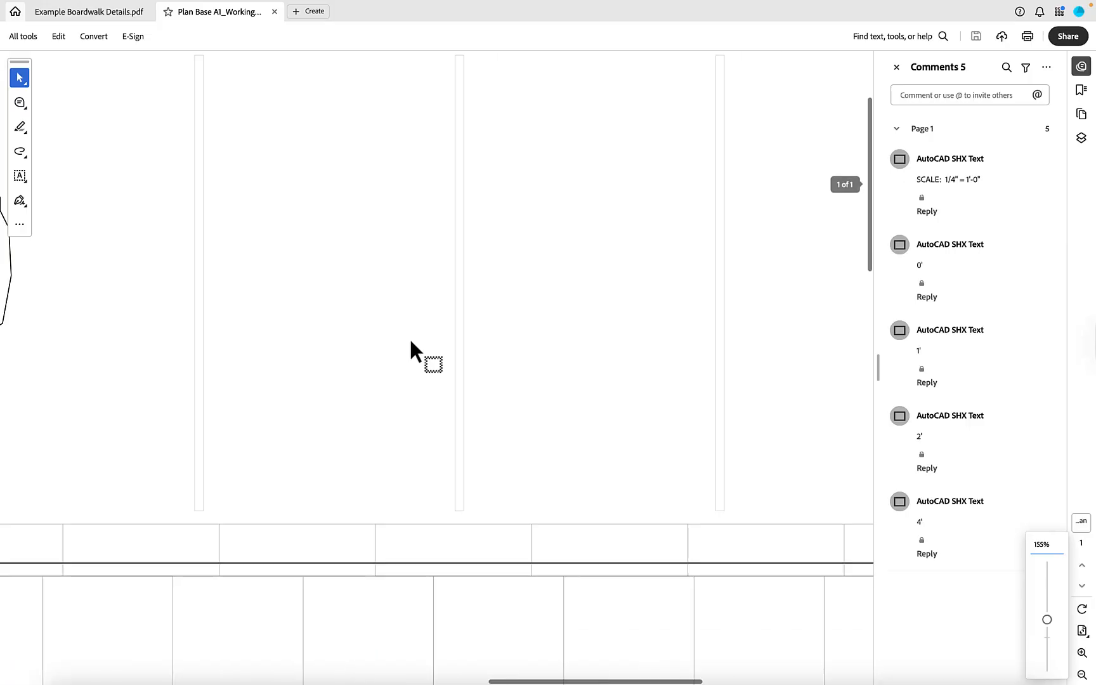
scroll(410, 342, down, 5)
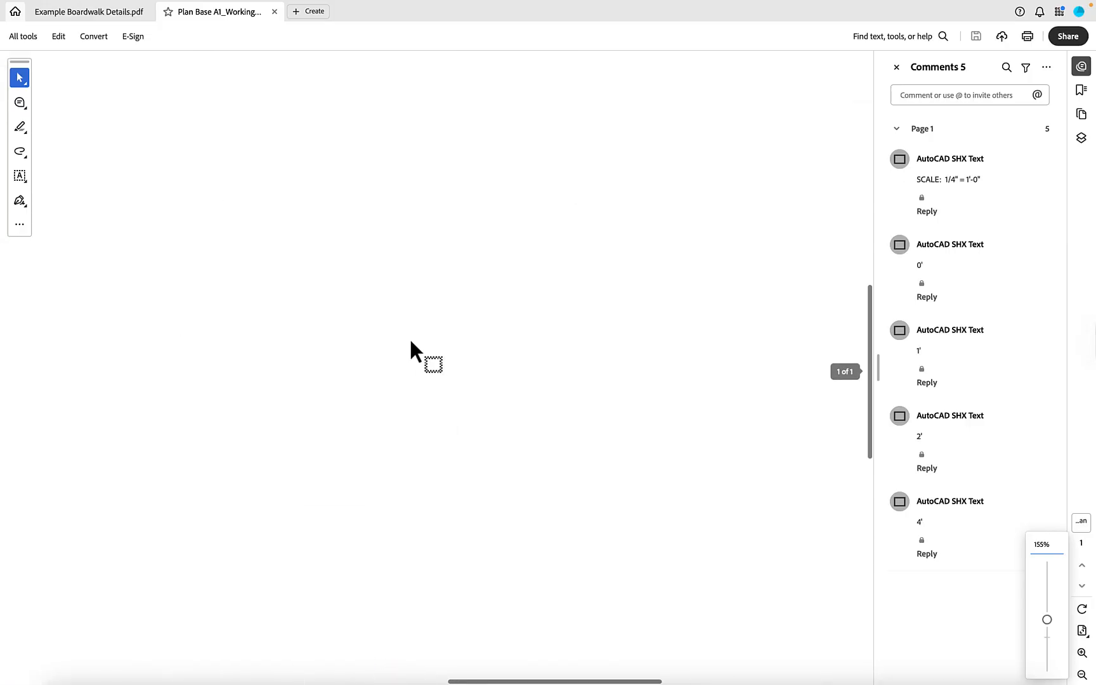
scroll(410, 342, left, 5)
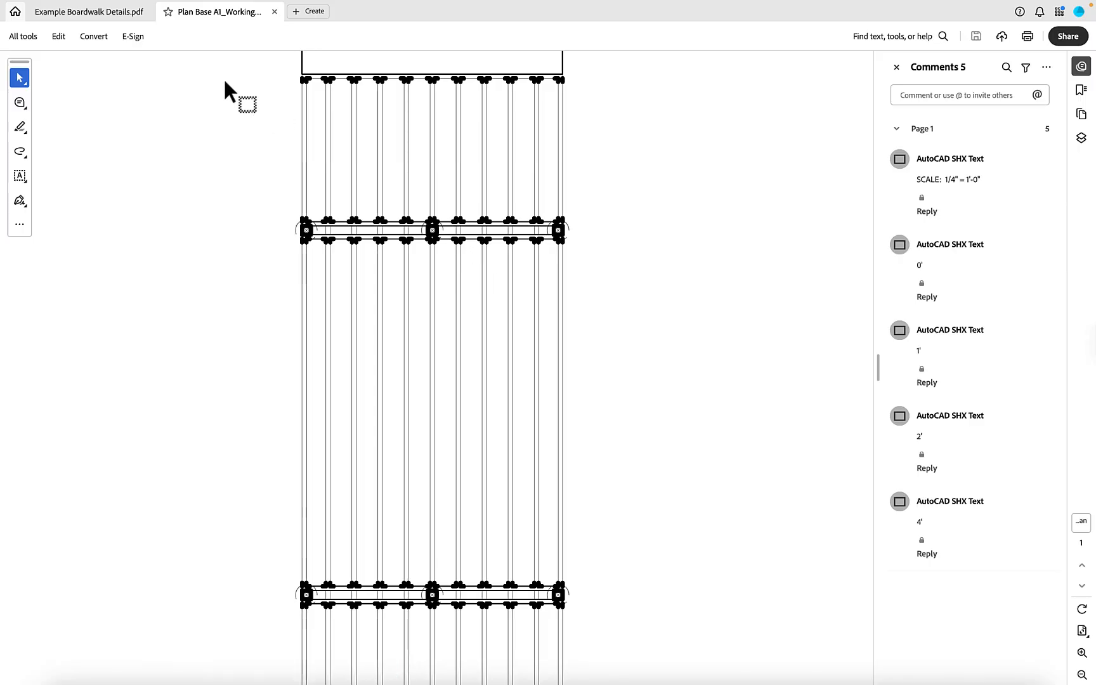
click(273, 9)
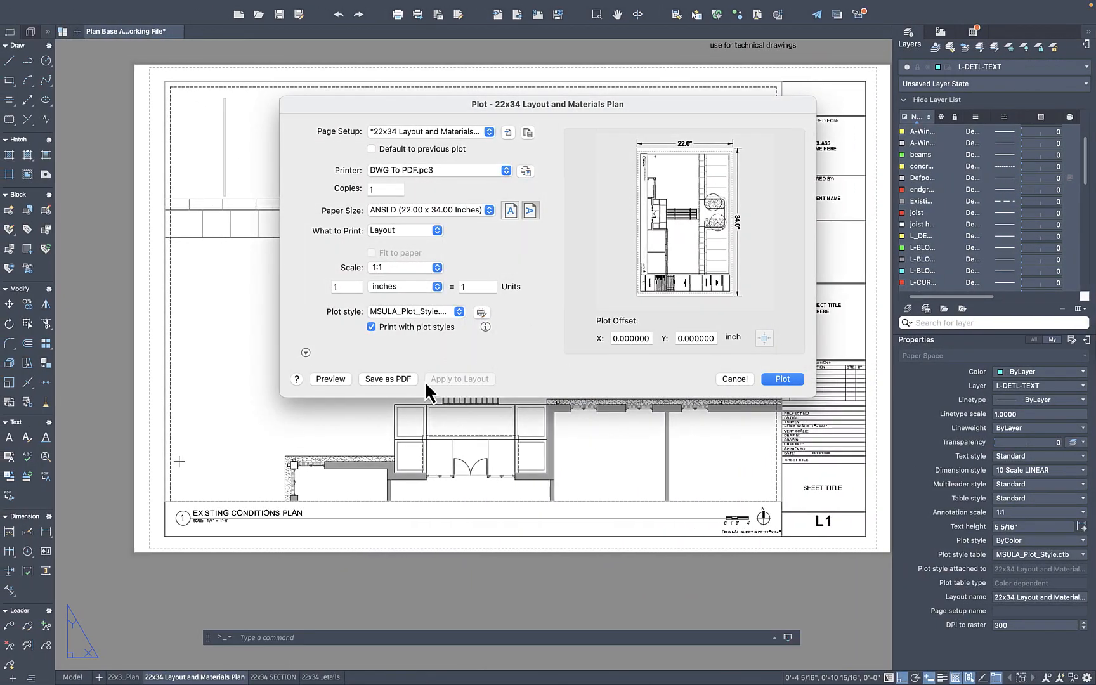
click(745, 379)
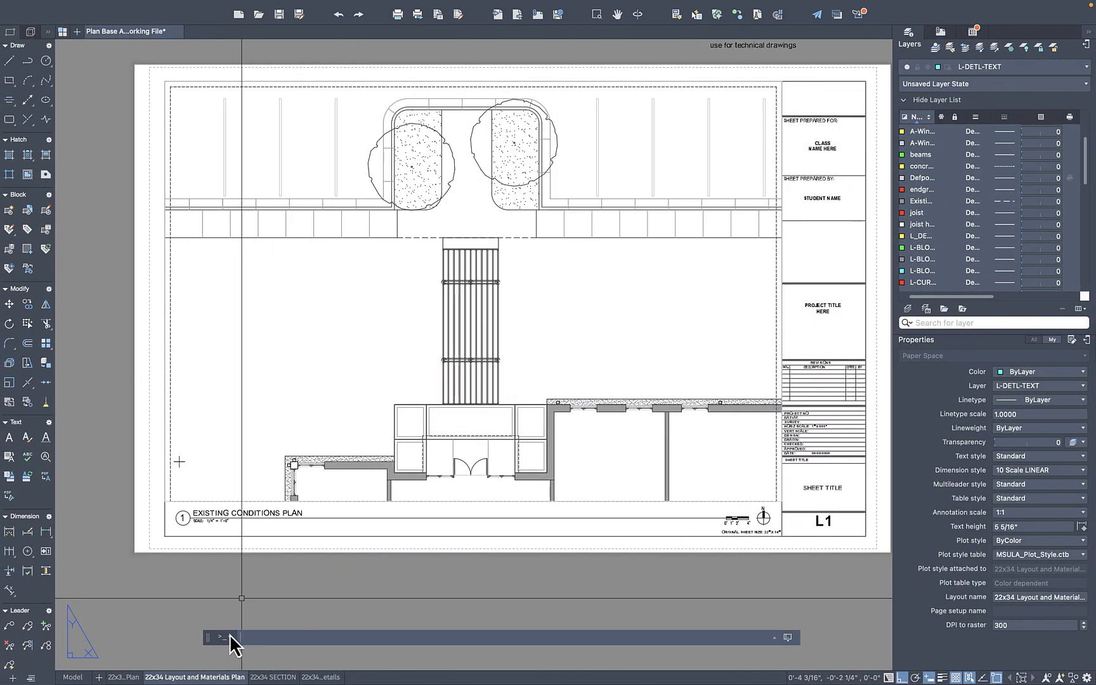
In model space, draw a horizontal line about 9'-8" long between the two beams, spanning the inner faces of the east and west edge joists
click(73, 677)
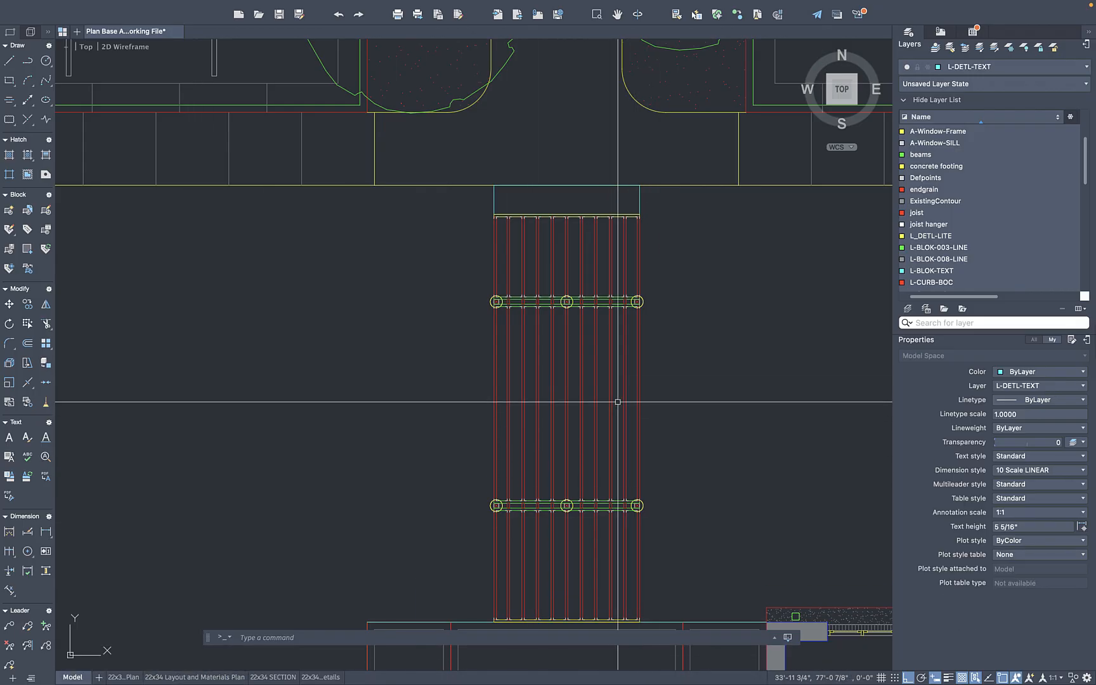
scroll(619, 401, up, 2)
text(l)
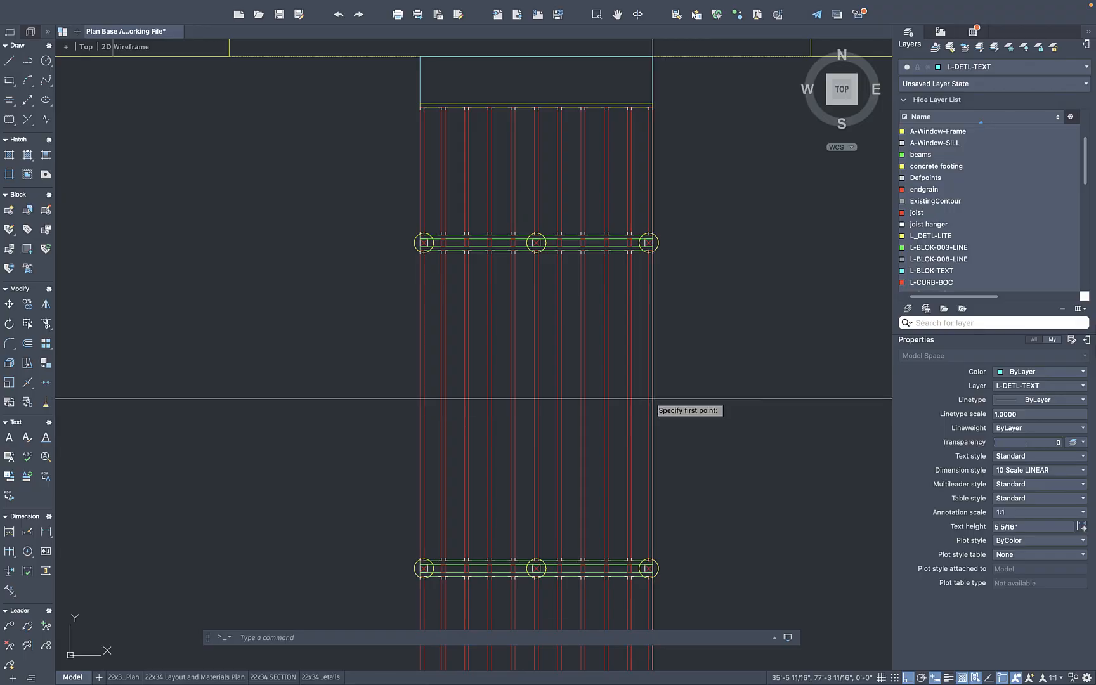
key(Return)
click(649, 405)
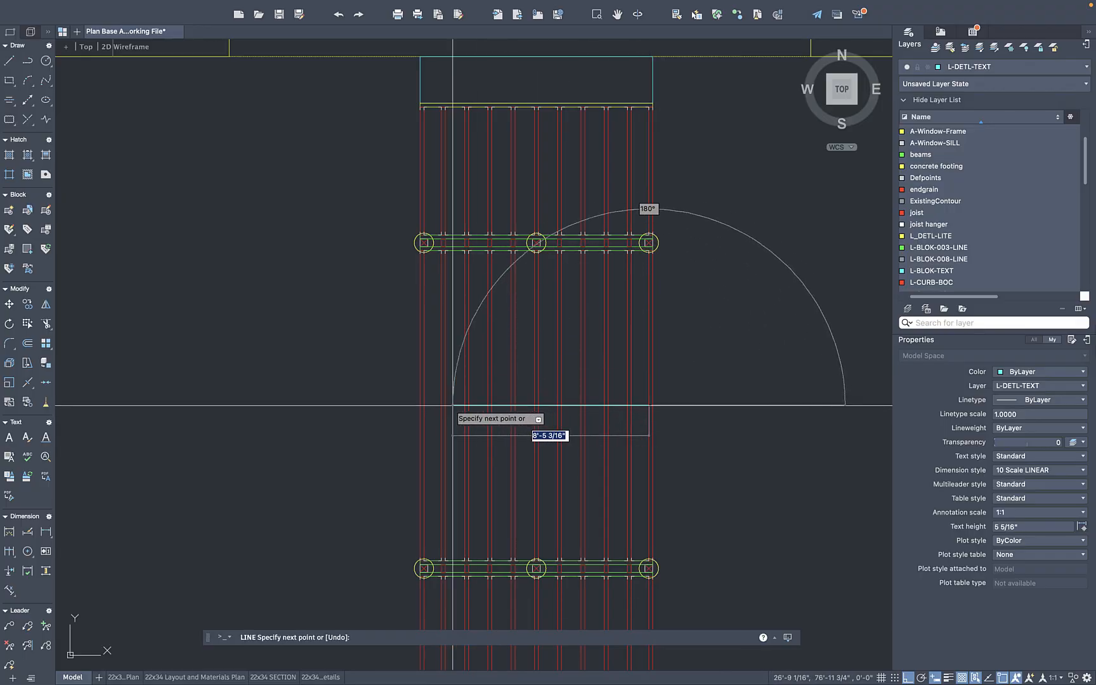
click(424, 405)
key(Escape)
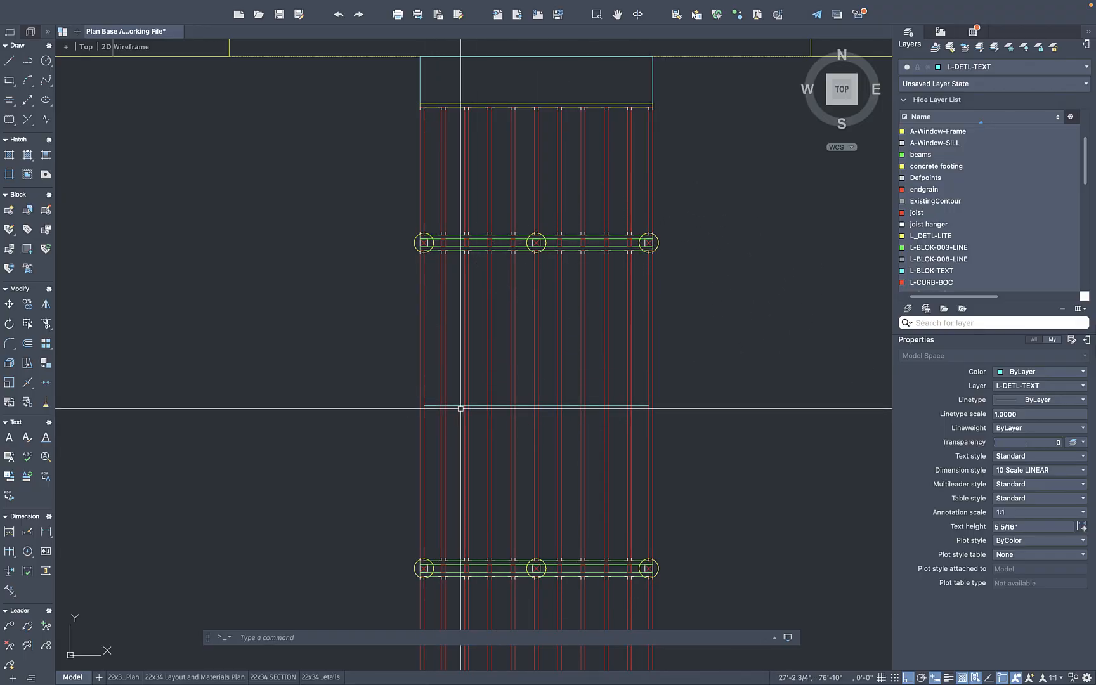
Offset the horizontal line across the joists 2 inches to the north twice in succession
text(o)
key(Return)
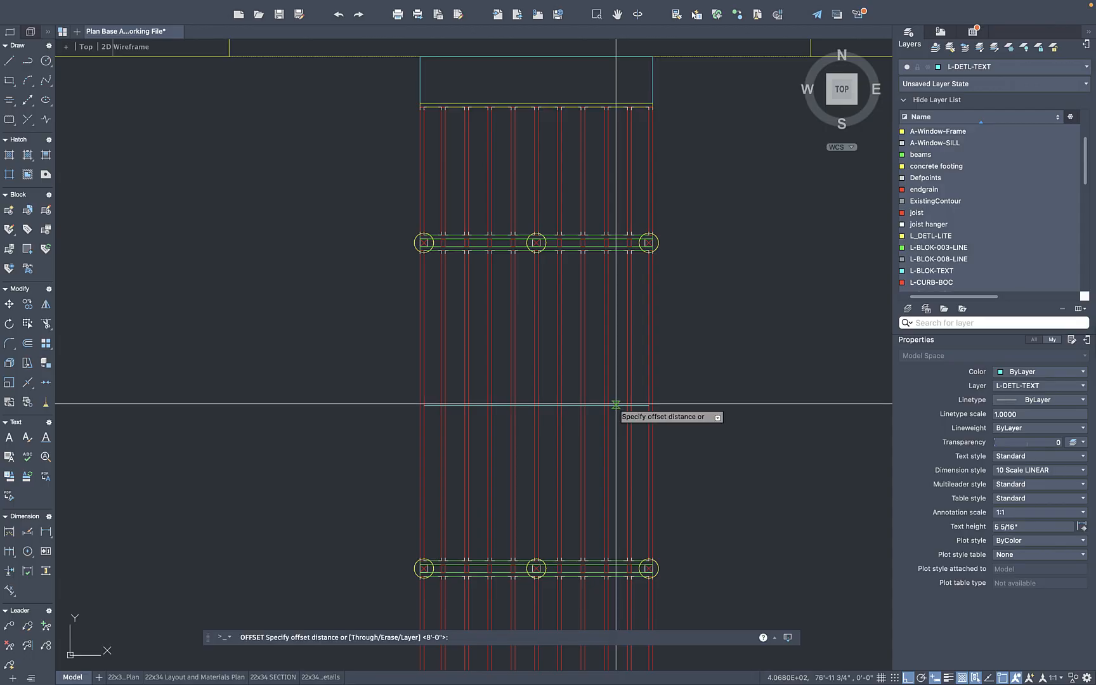
text(2)
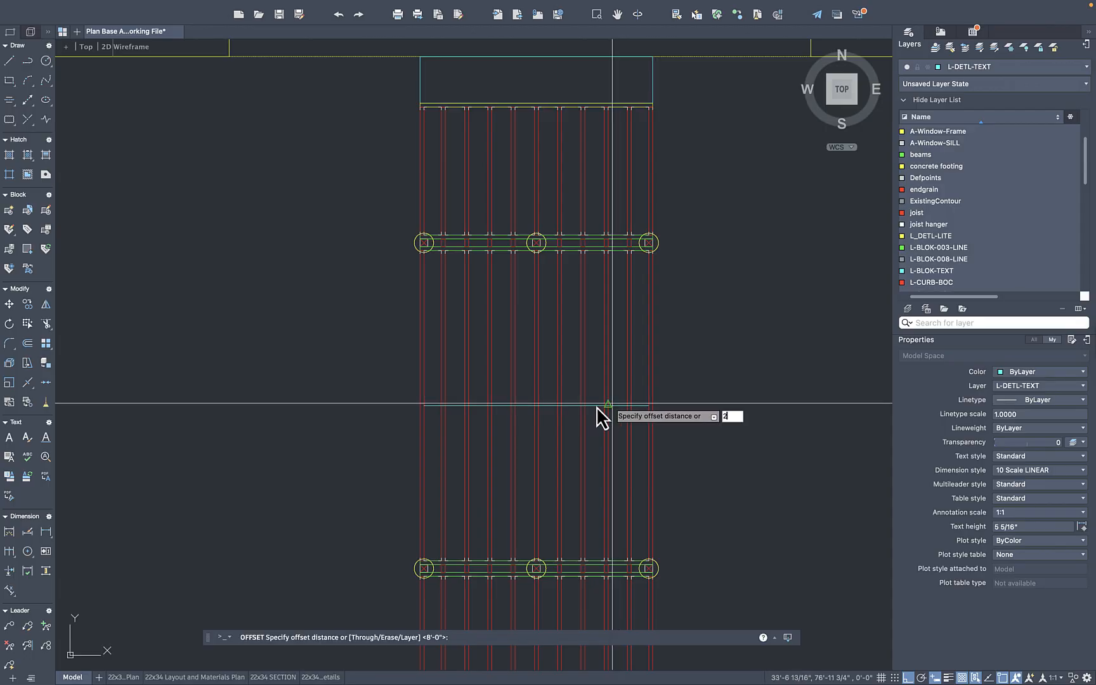
key(Return)
click(598, 405)
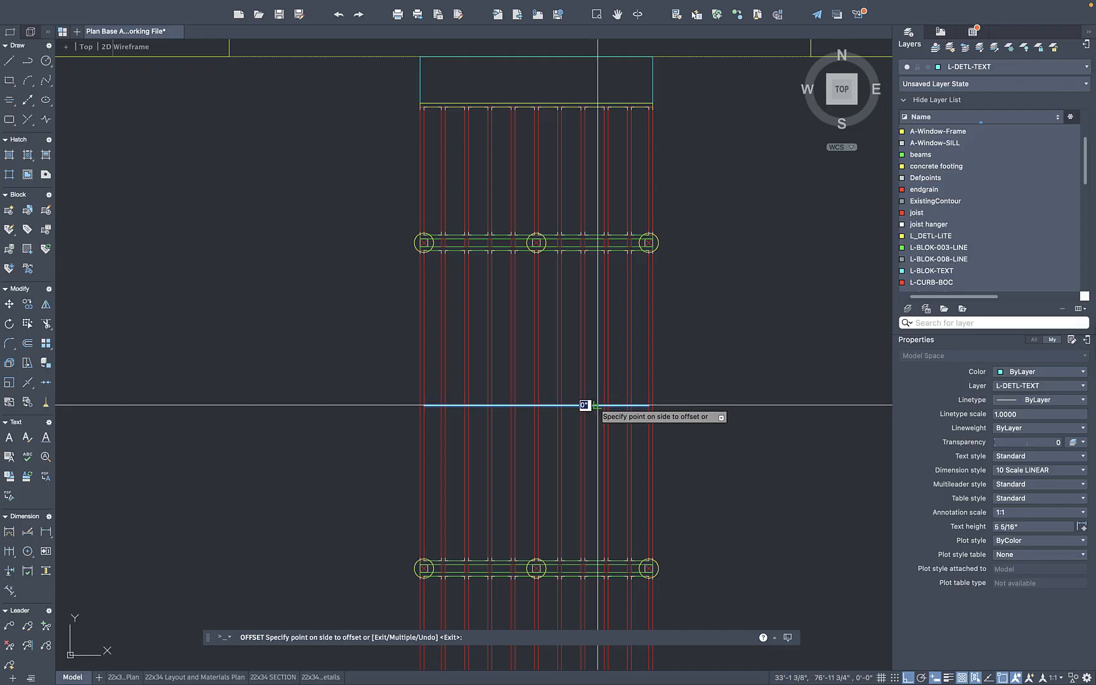
click(595, 401)
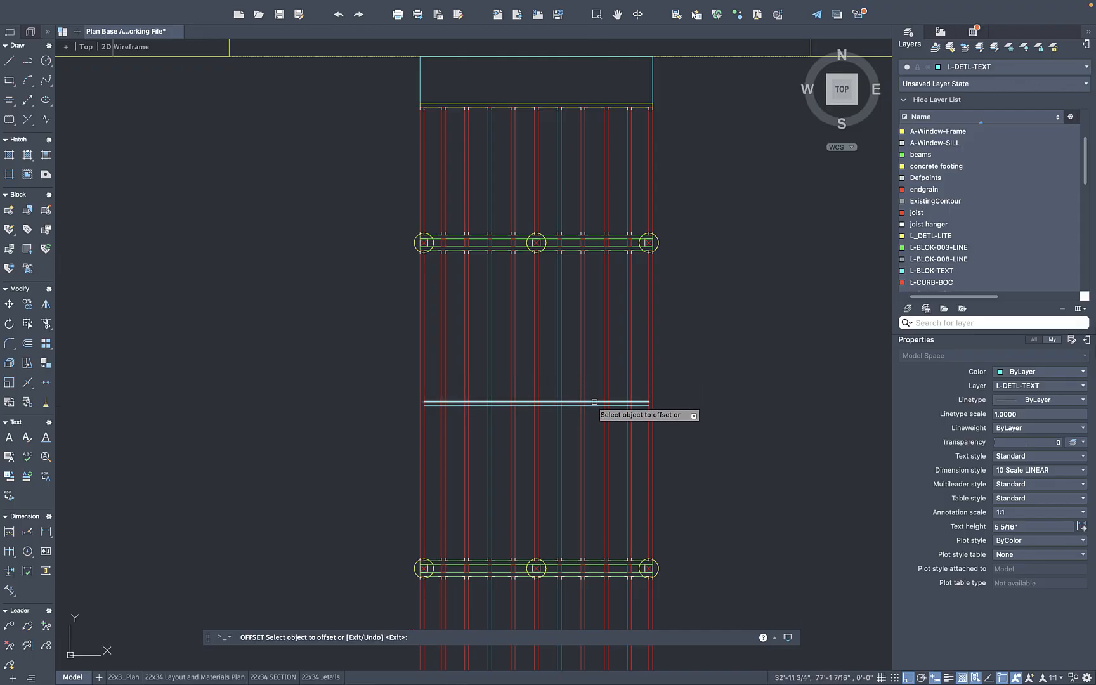
click(595, 401)
click(593, 385)
scroll(593, 387, up, 6)
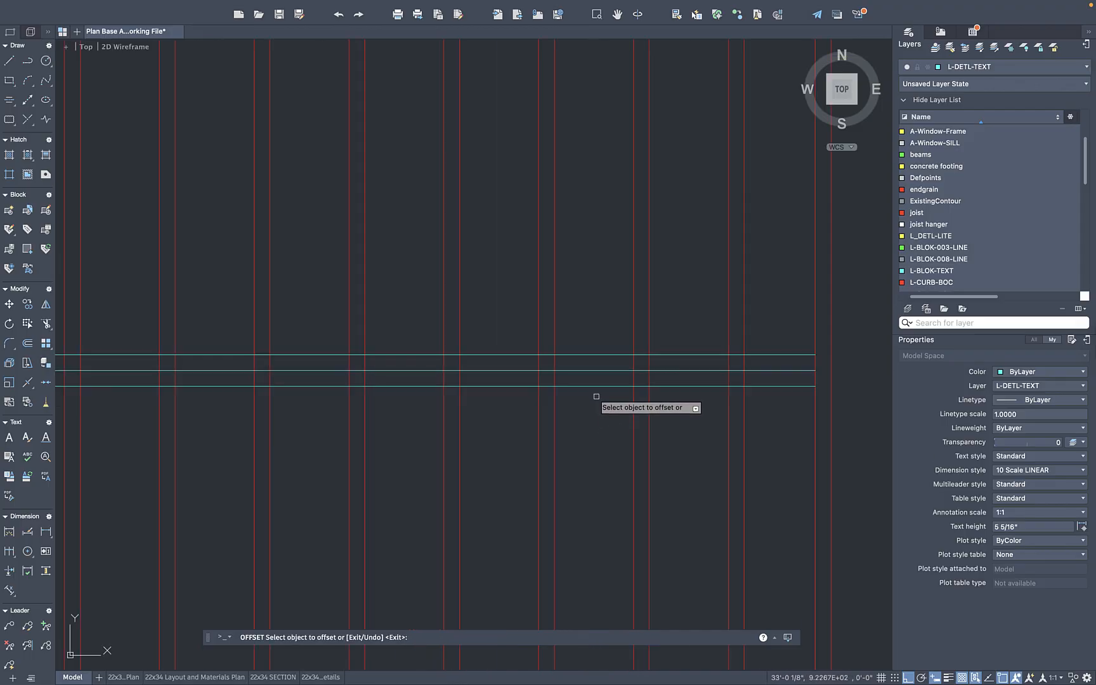
Offset the original horizontal line to the south twice in succession at the same 2-inch spacing
click(596, 387)
click(600, 403)
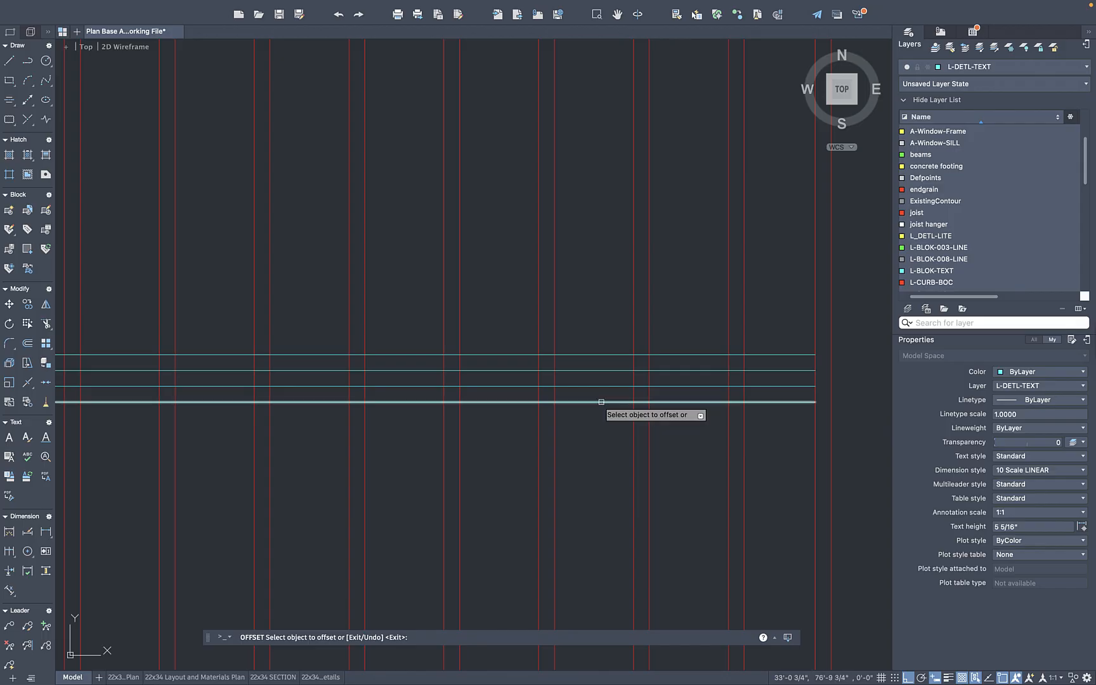
click(601, 402)
click(605, 410)
key(Escape)
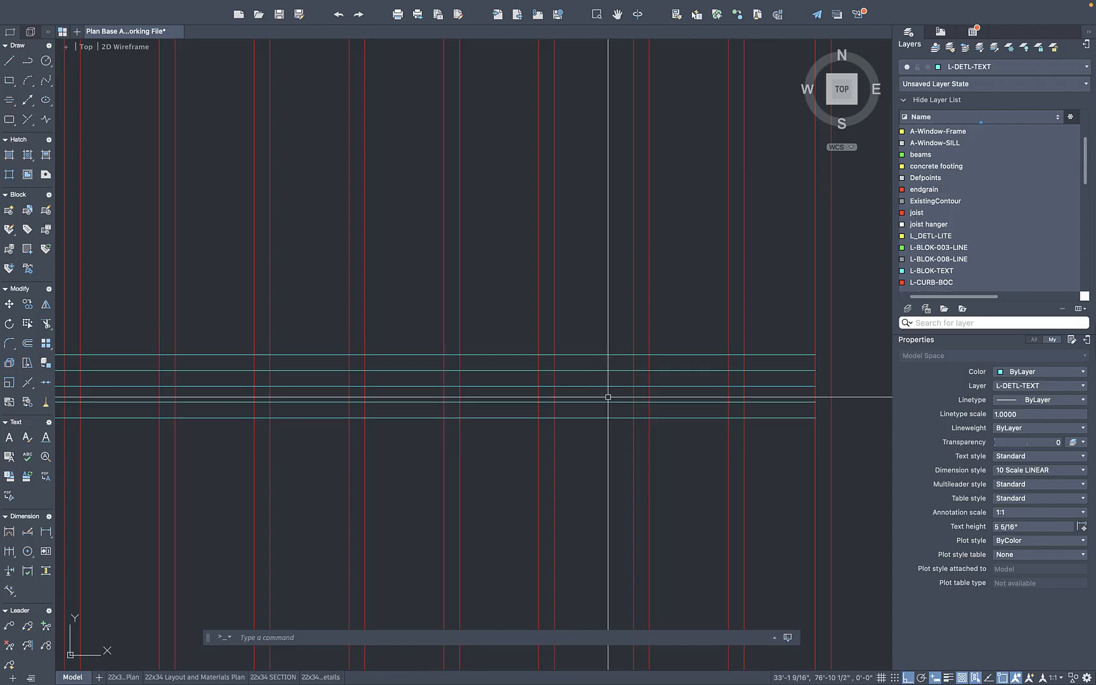
Delete the middle of the five horizontal lines, and undo that deletion together with all the offsets
click(607, 387)
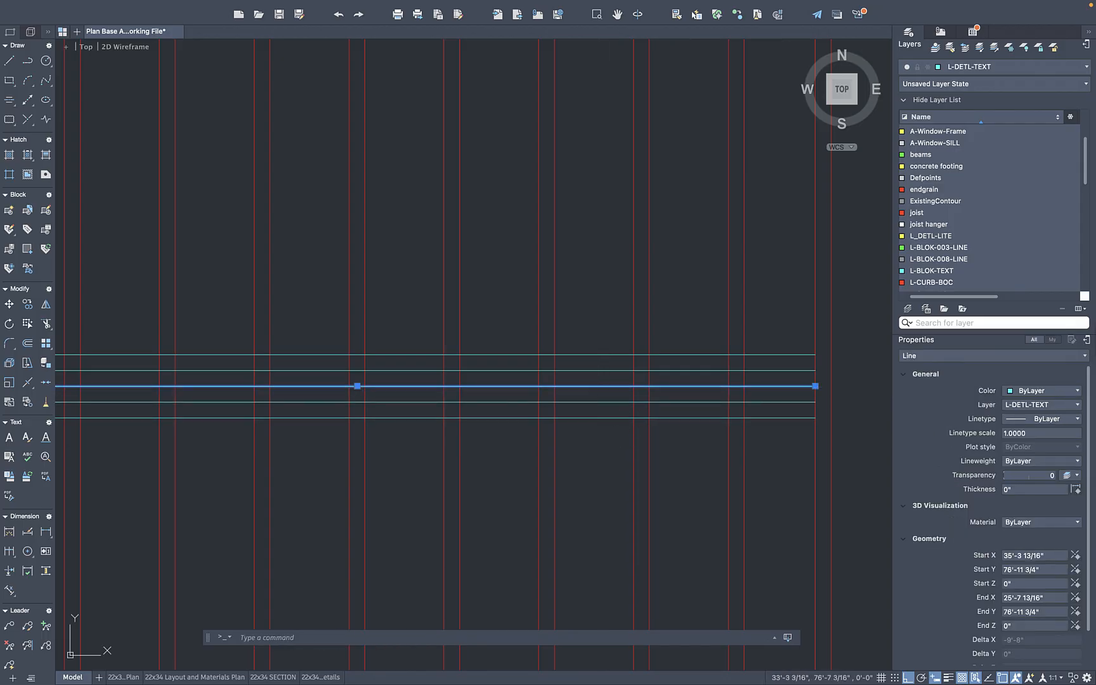
key(Delete)
key(super+z)
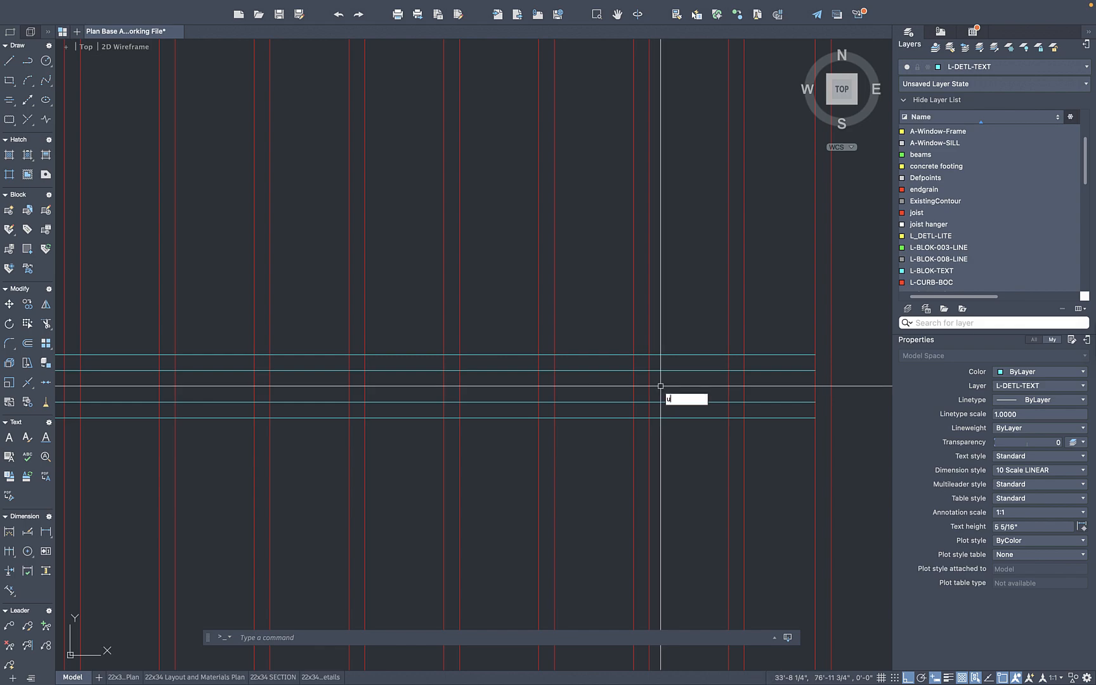
key(super+z)
Offset the horizontal line across the joists 2 inches to the north and 2 inches to the south
text(o)
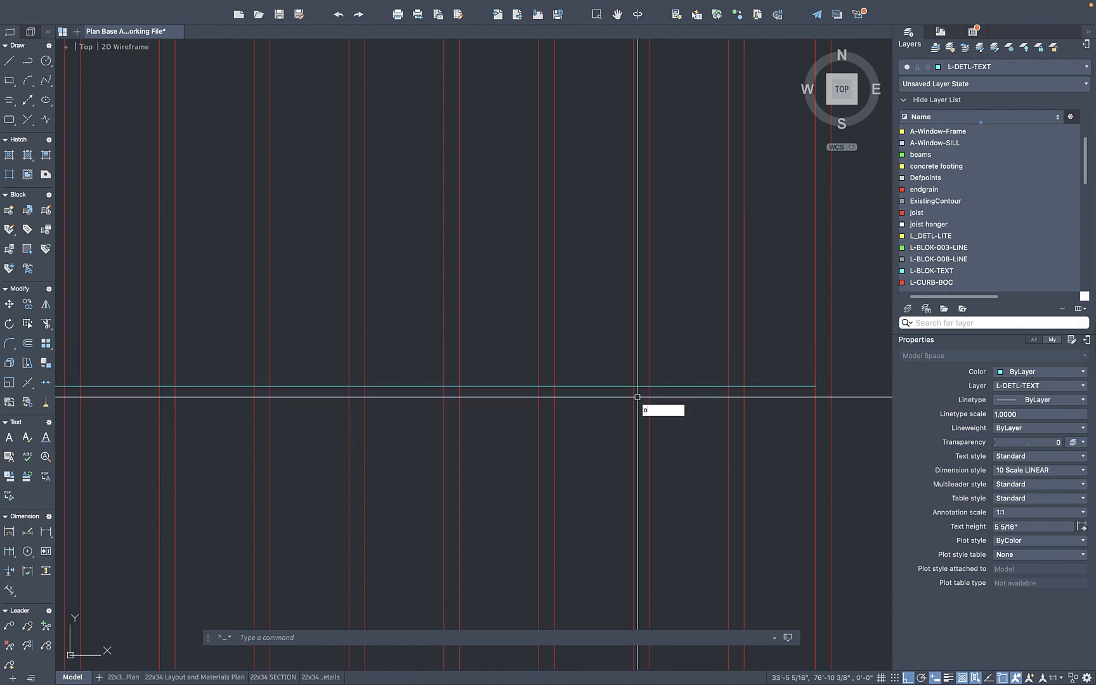
key(Return)
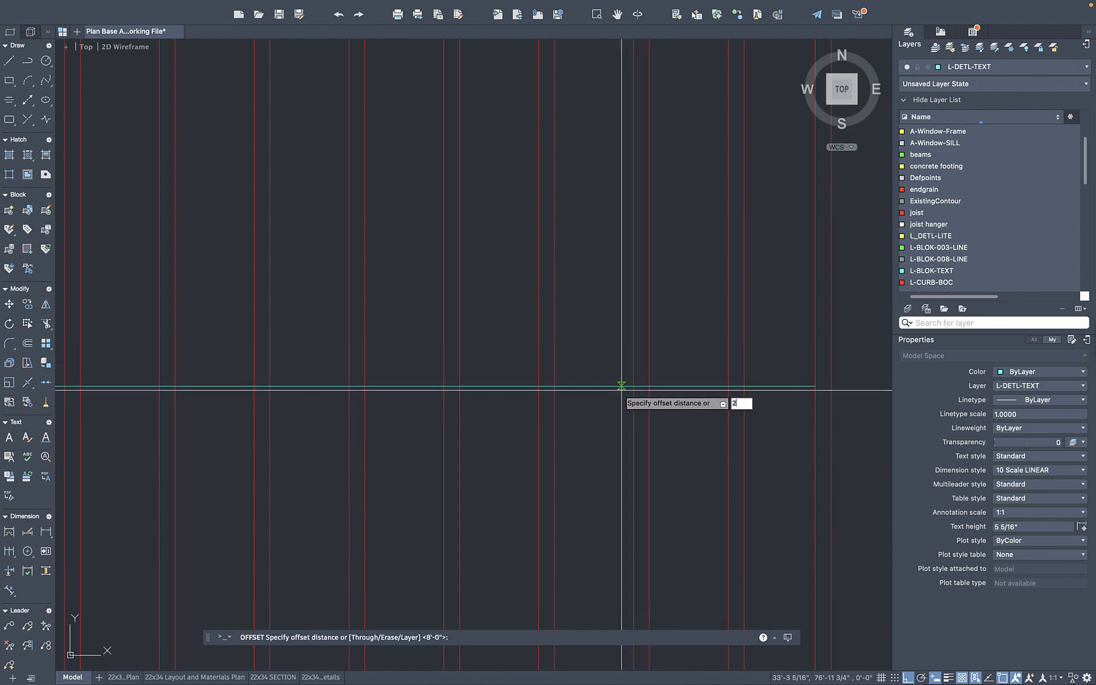
key(Return)
click(619, 386)
click(620, 352)
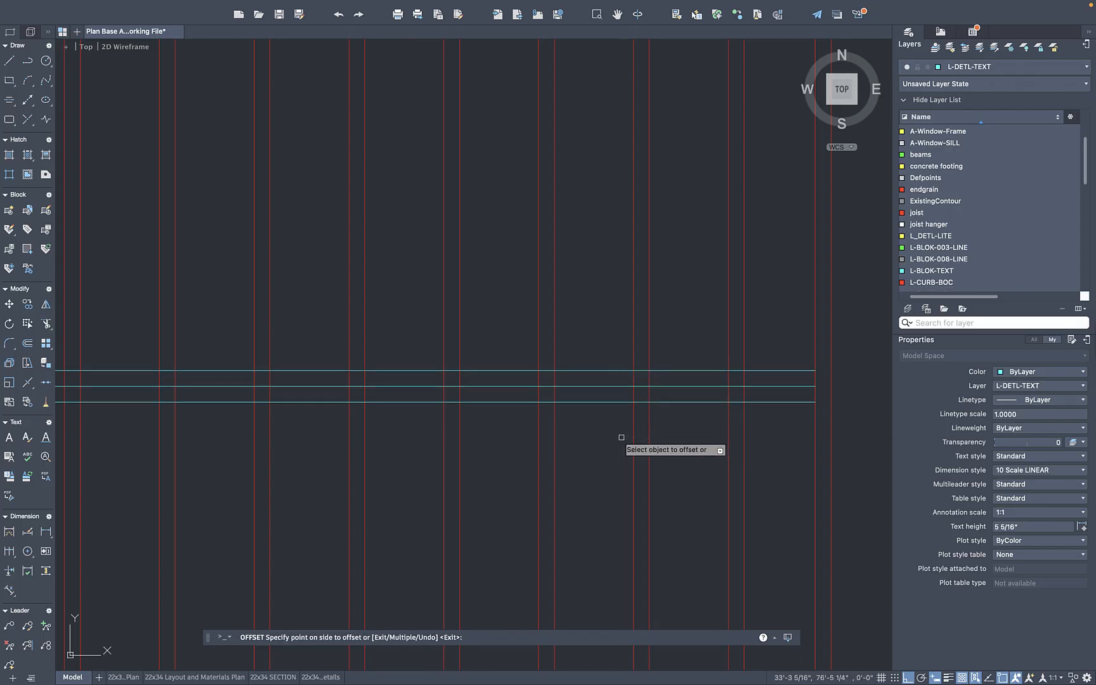
key(Escape)
Draw blocking rectangles between the guide lines: below the middle line in the easternmost joist bay and above it in the second bay
scroll(648, 389, up, 2)
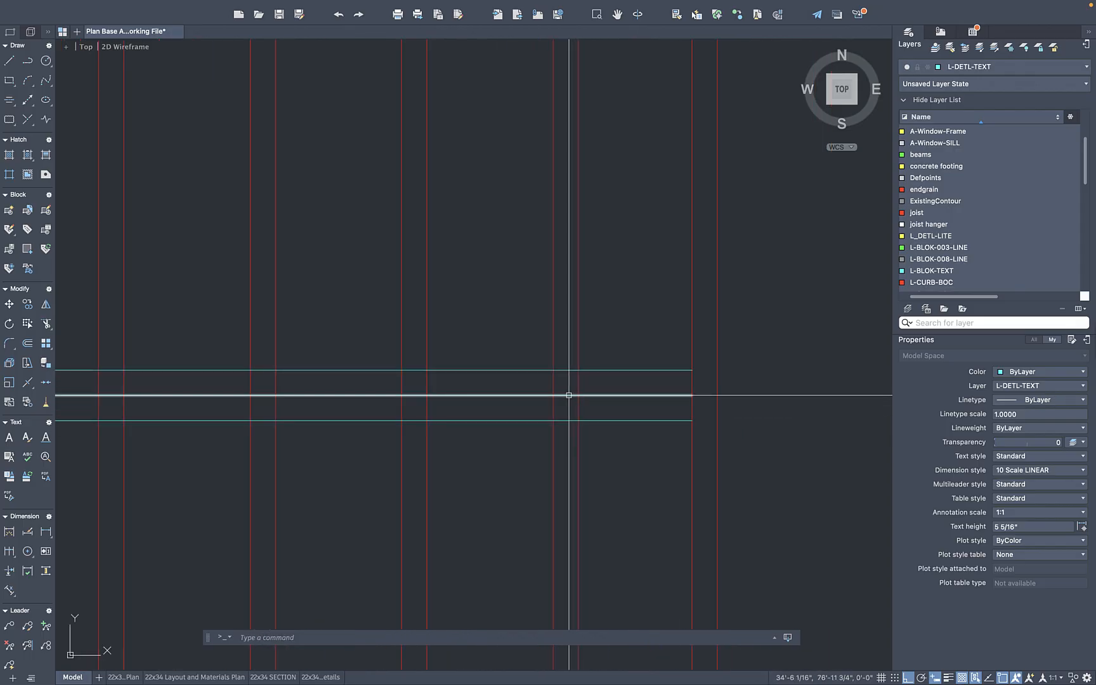
text(rec)
key(Return)
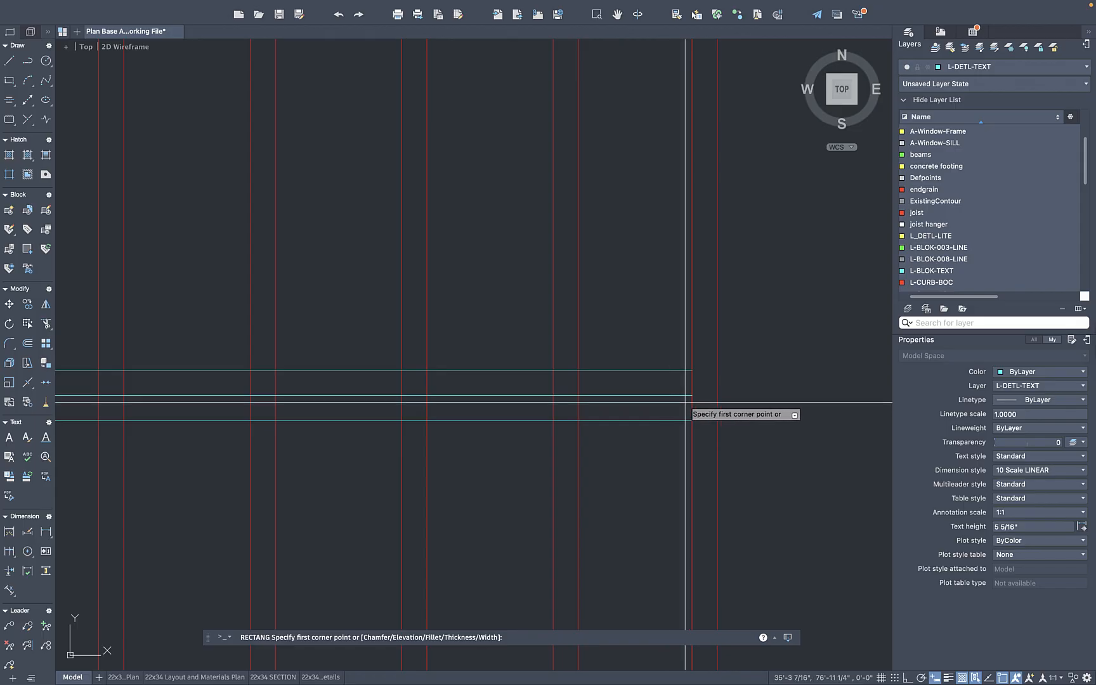
click(692, 394)
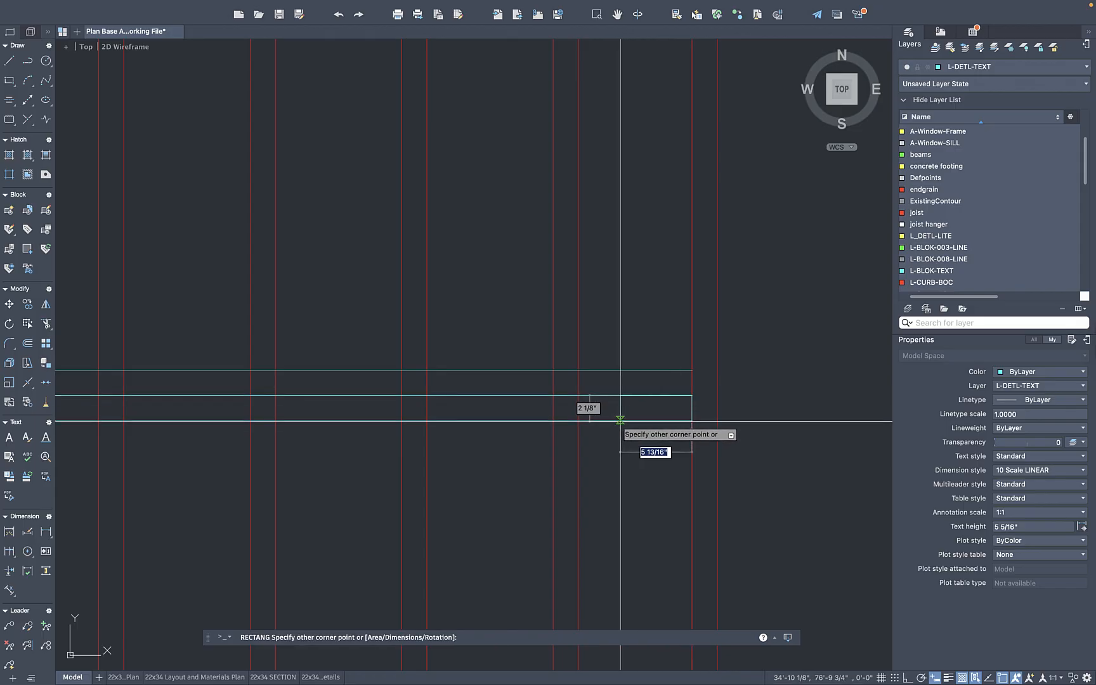
click(578, 421)
key(Return)
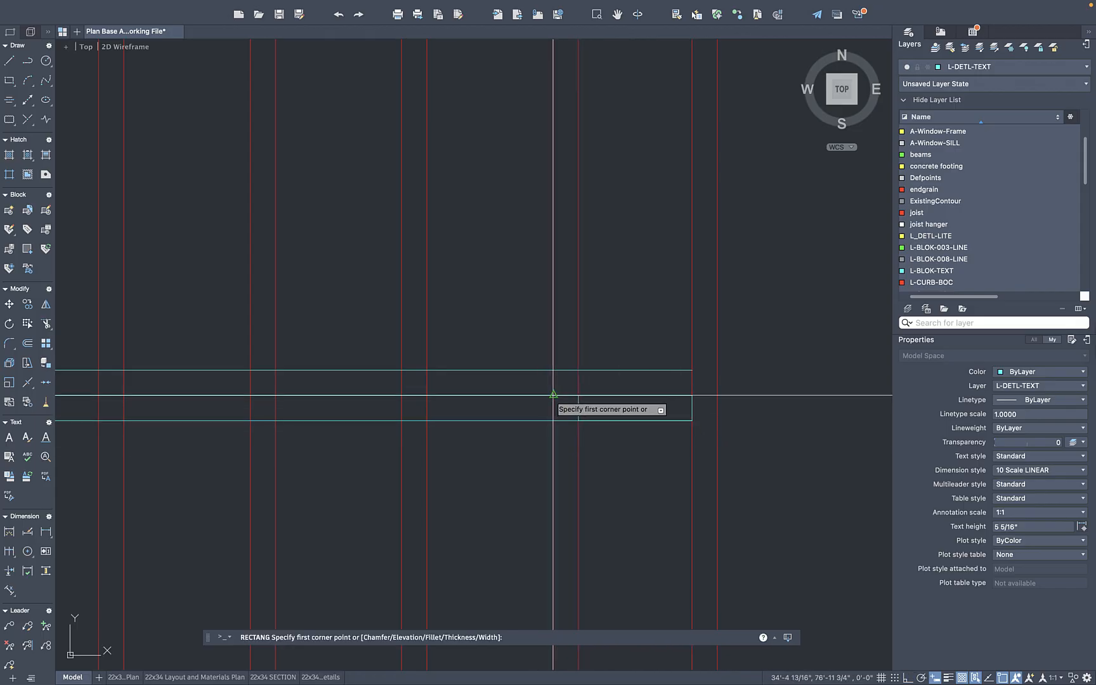
click(554, 395)
click(430, 369)
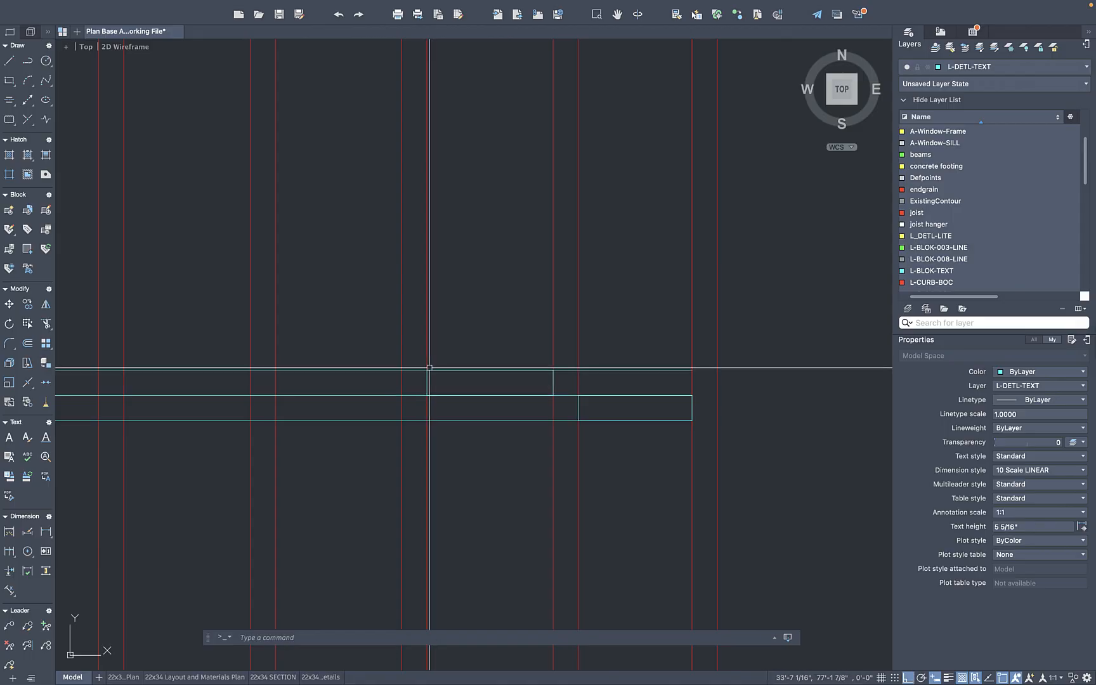
Continue the staggered blocking westward with a rectangle below the middle line in the third bay and above it in the fourth
middle_drag(433, 432, 653, 440)
key(Return)
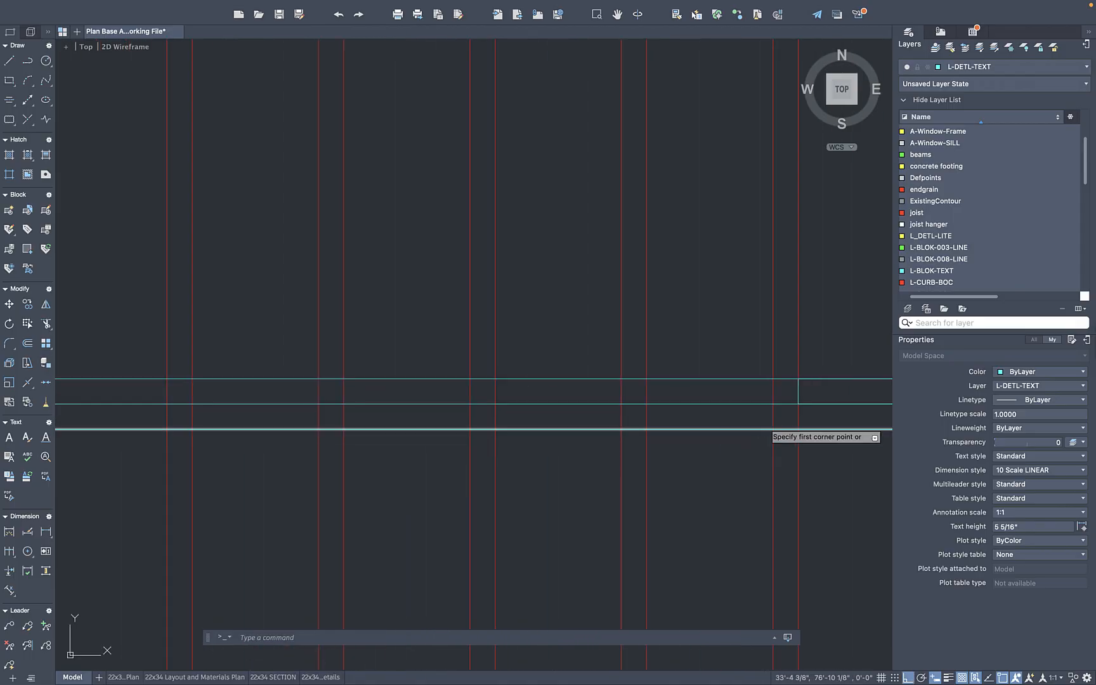
click(773, 403)
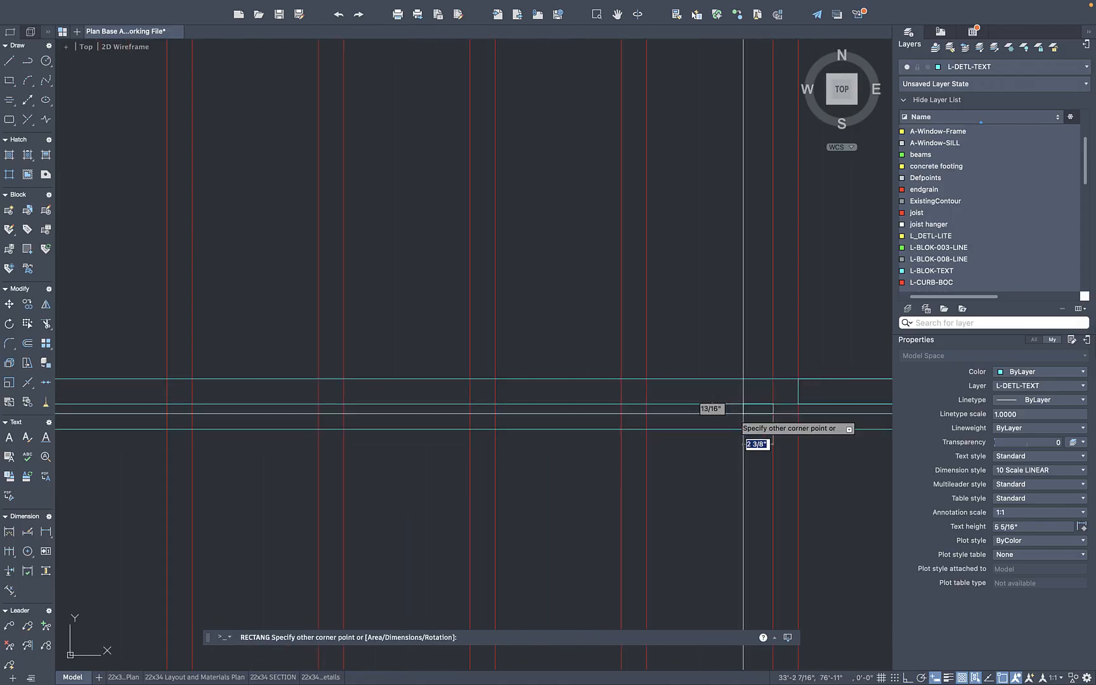
click(647, 429)
key(Return)
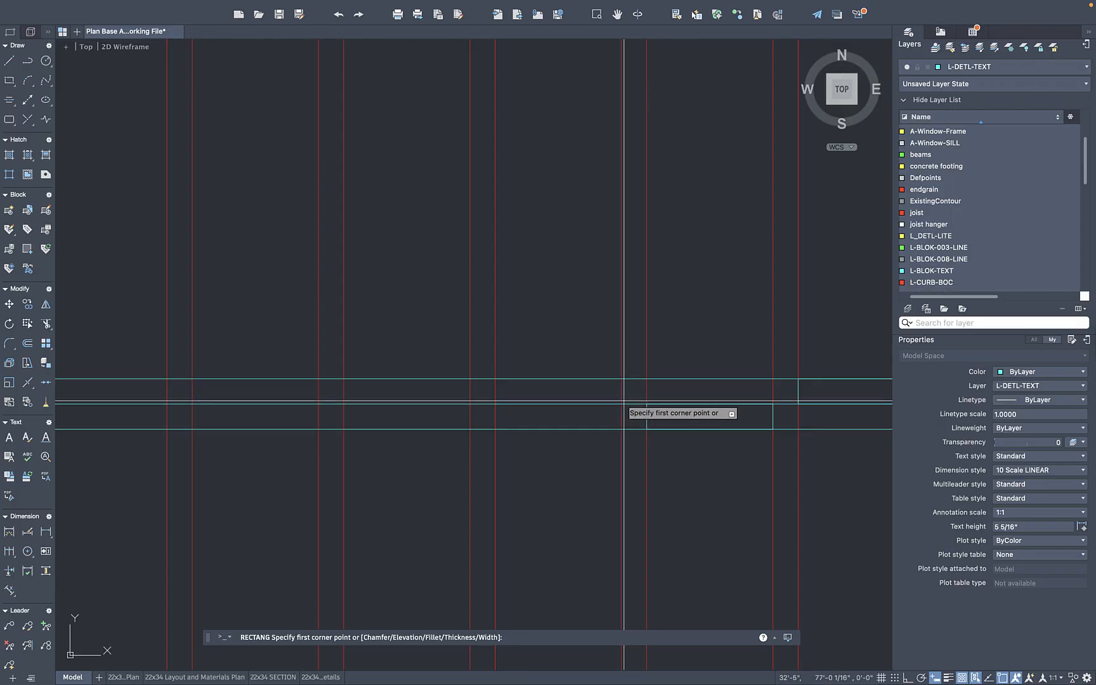
click(621, 404)
click(494, 377)
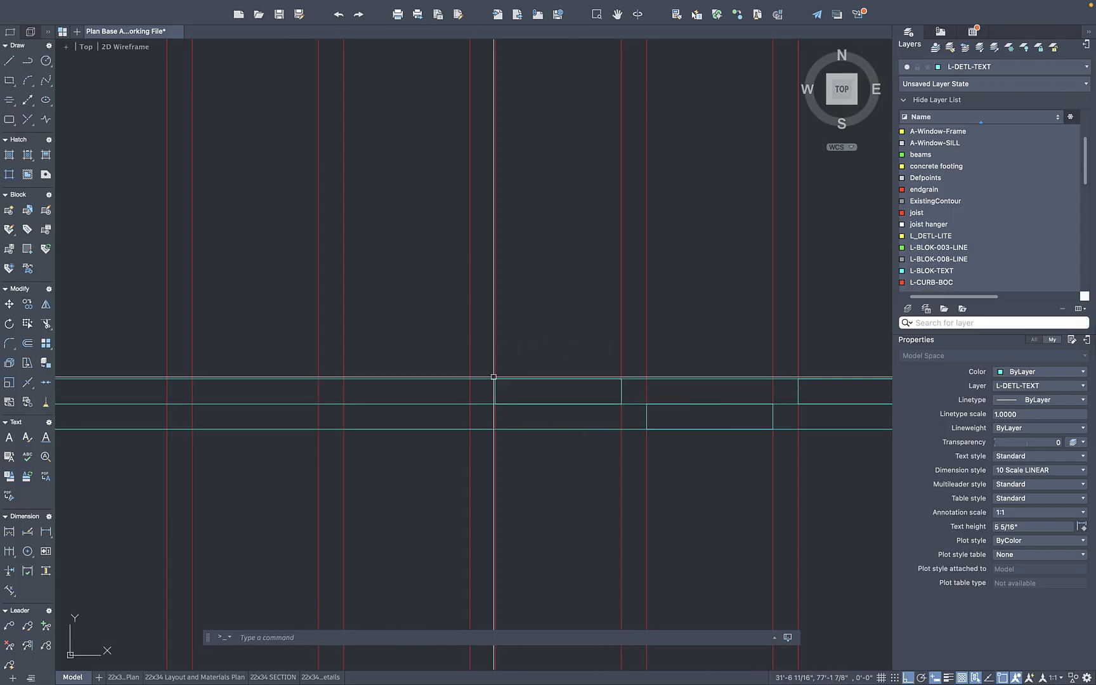
Add blocking rectangles below the middle guide line in the fifth bay from the east and above it in the sixth
scroll(568, 399, left, 3)
key(Return)
click(643, 387)
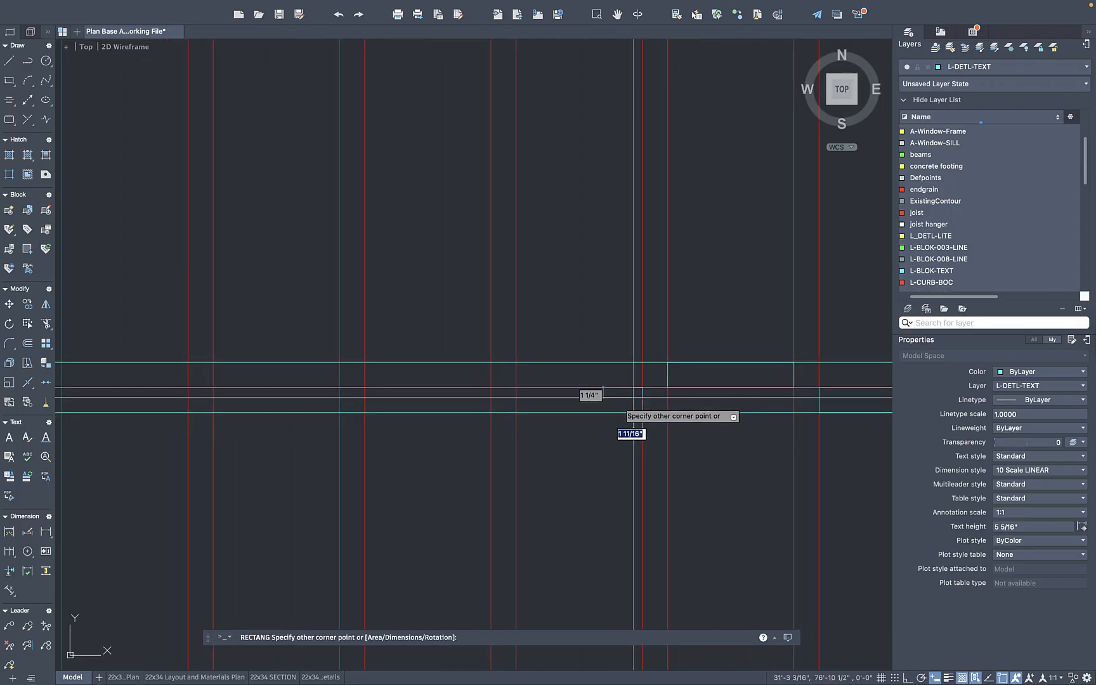
click(516, 413)
key(Return)
click(492, 388)
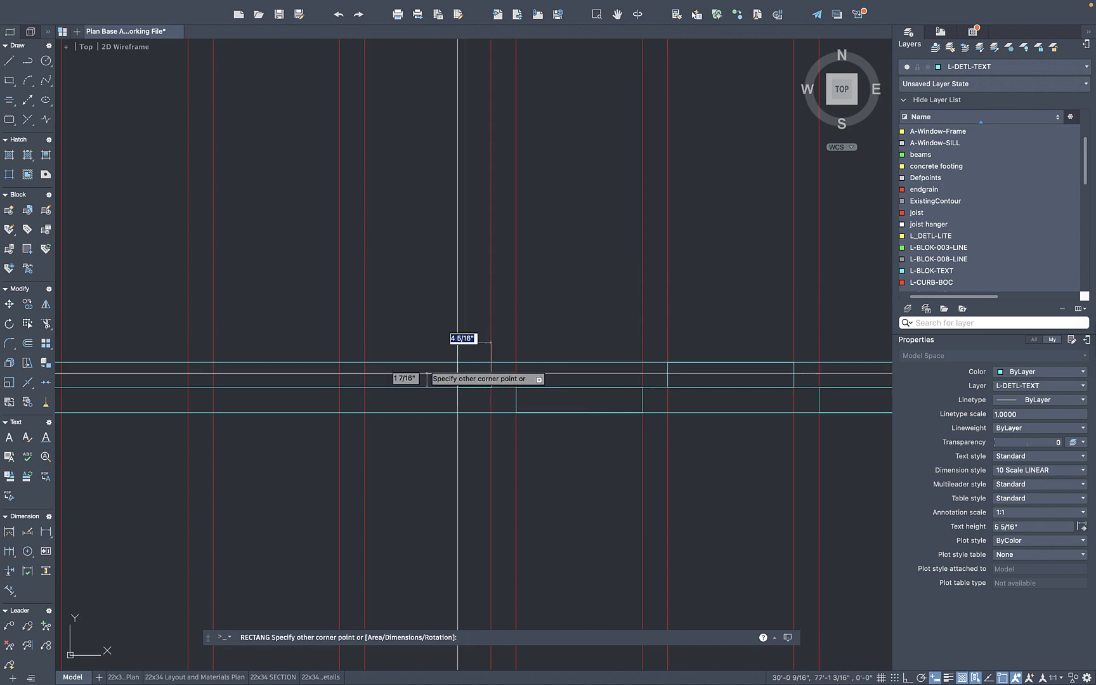
click(365, 362)
Add blocking rectangles below the middle guide line in the seventh bay from the east and above it in the eighth
middle_drag(387, 383, 767, 383)
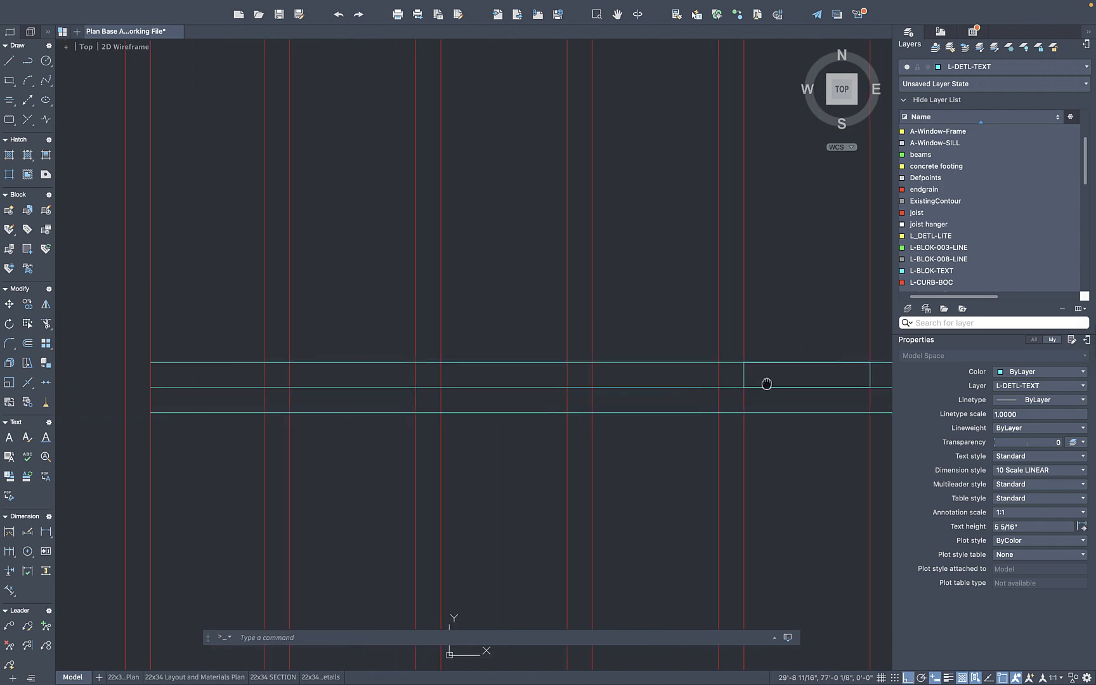
key(Return)
click(719, 387)
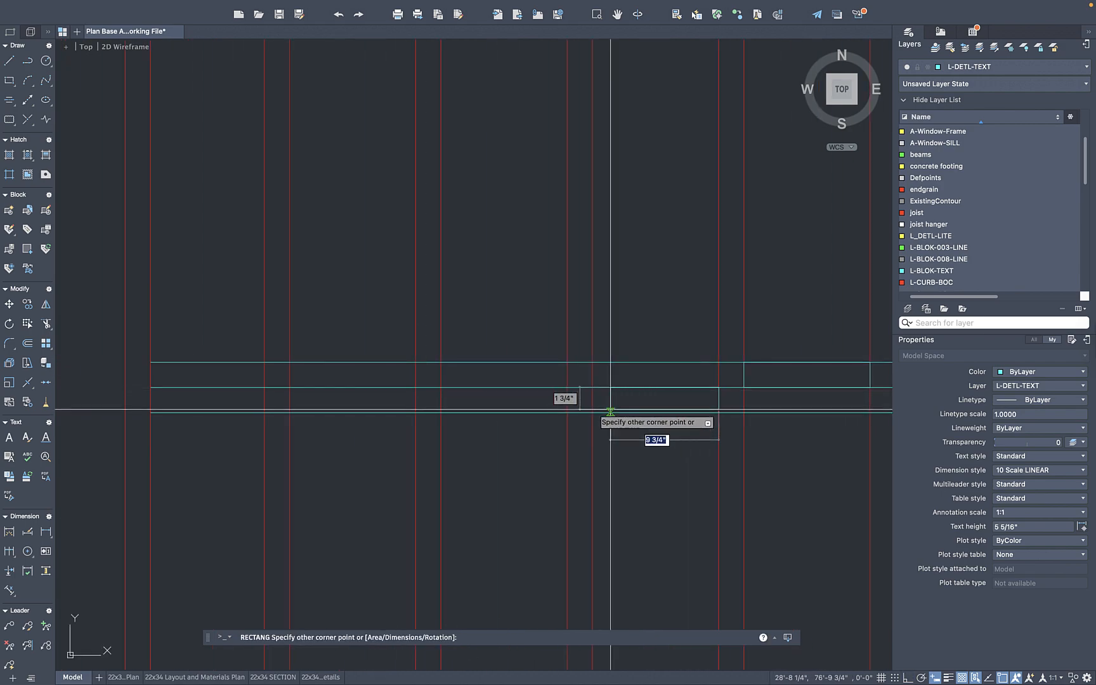
click(593, 413)
key(Return)
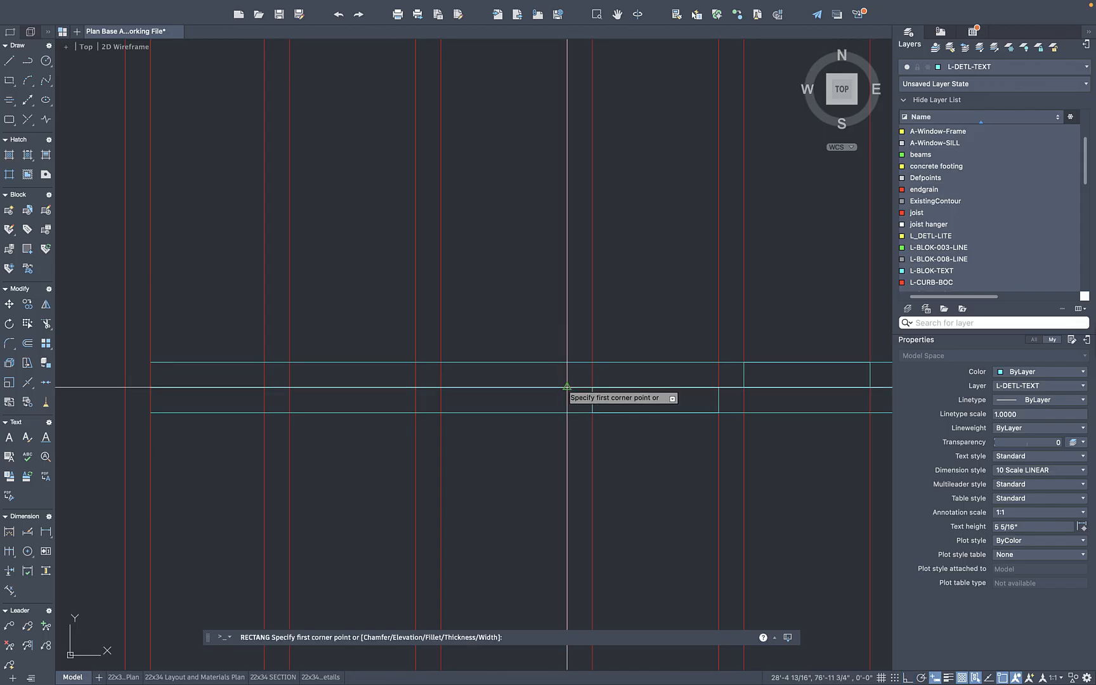
click(567, 387)
click(441, 362)
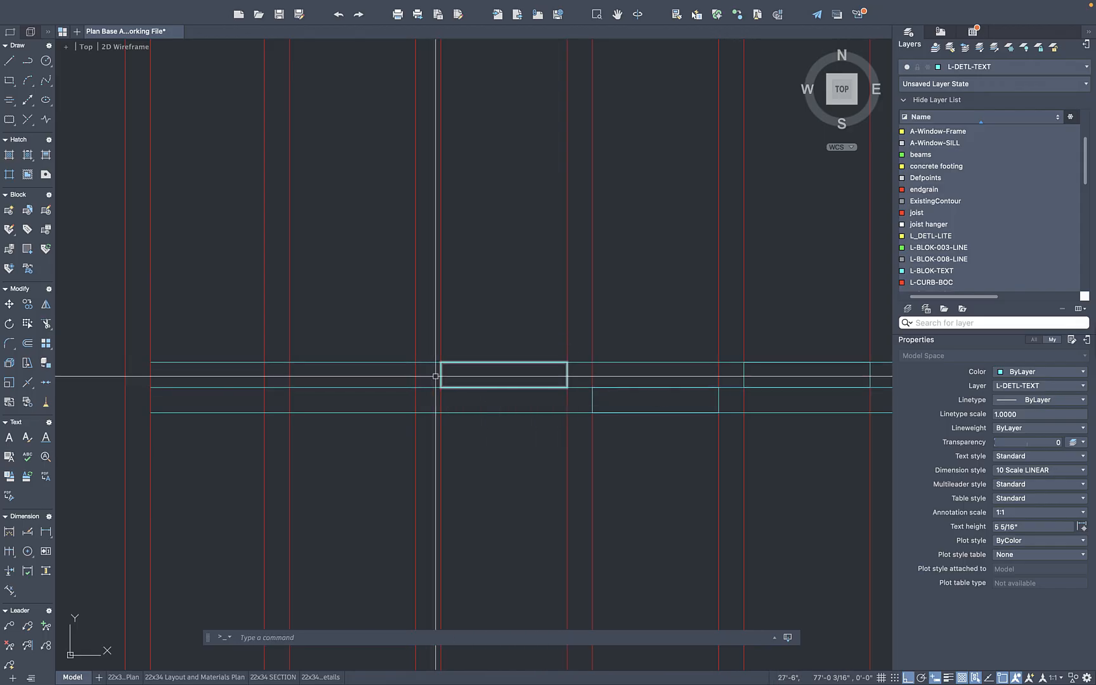
Draw the last two blocking rectangles, below the middle line in the ninth bay and above it in the westernmost bay
click(415, 386)
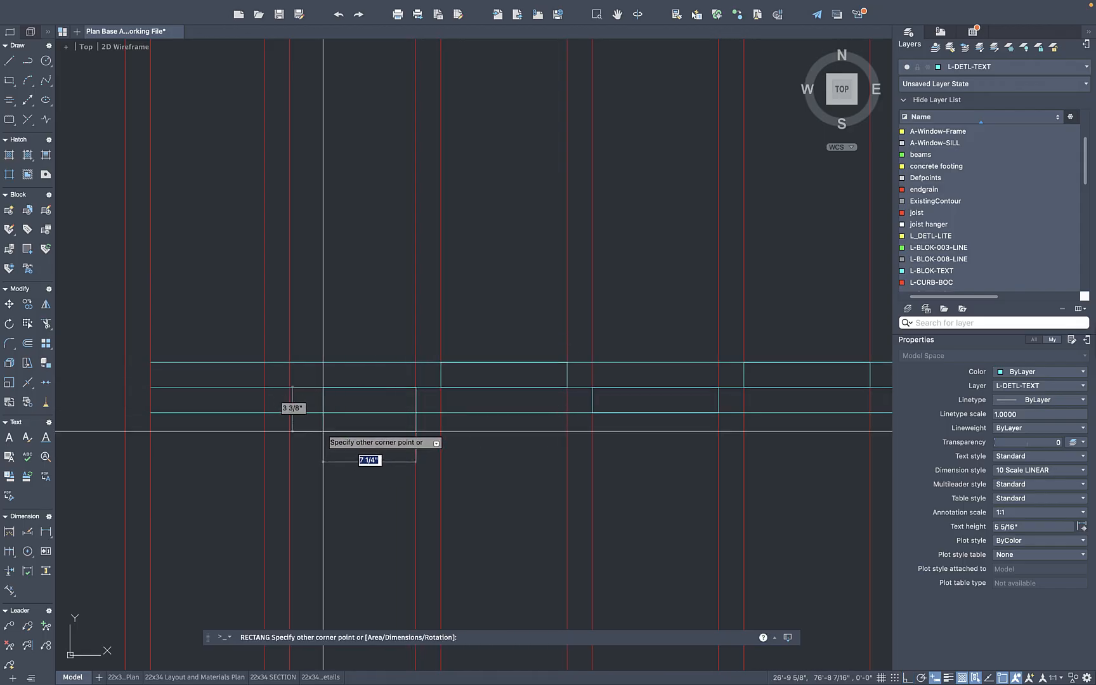
click(289, 412)
key(space)
click(264, 387)
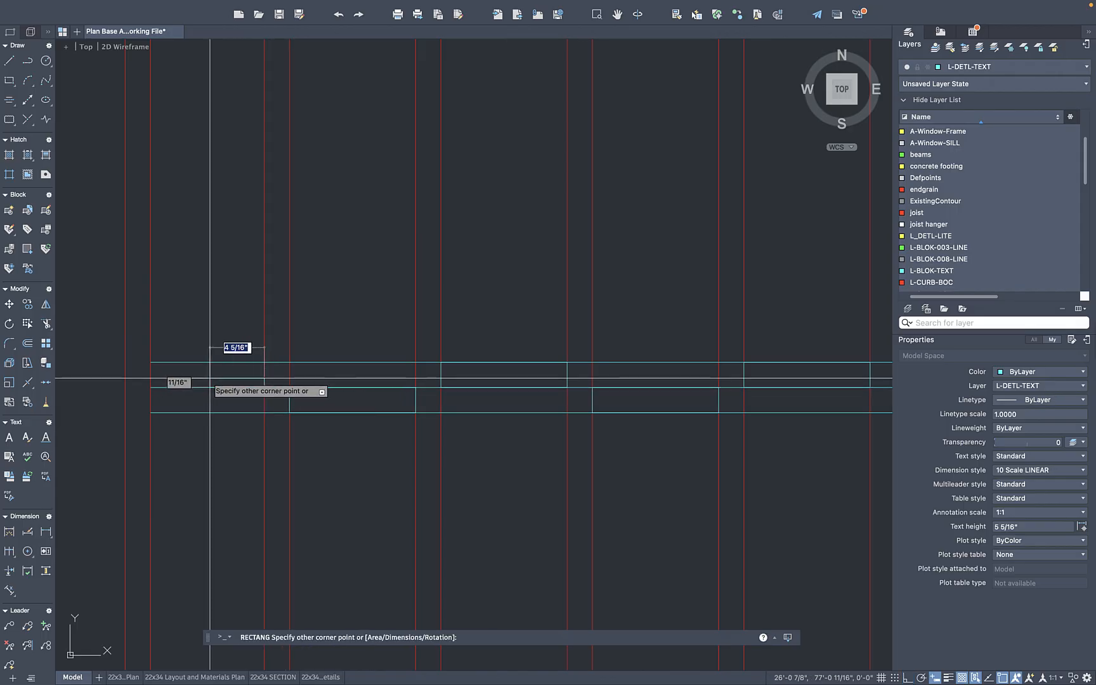
click(150, 362)
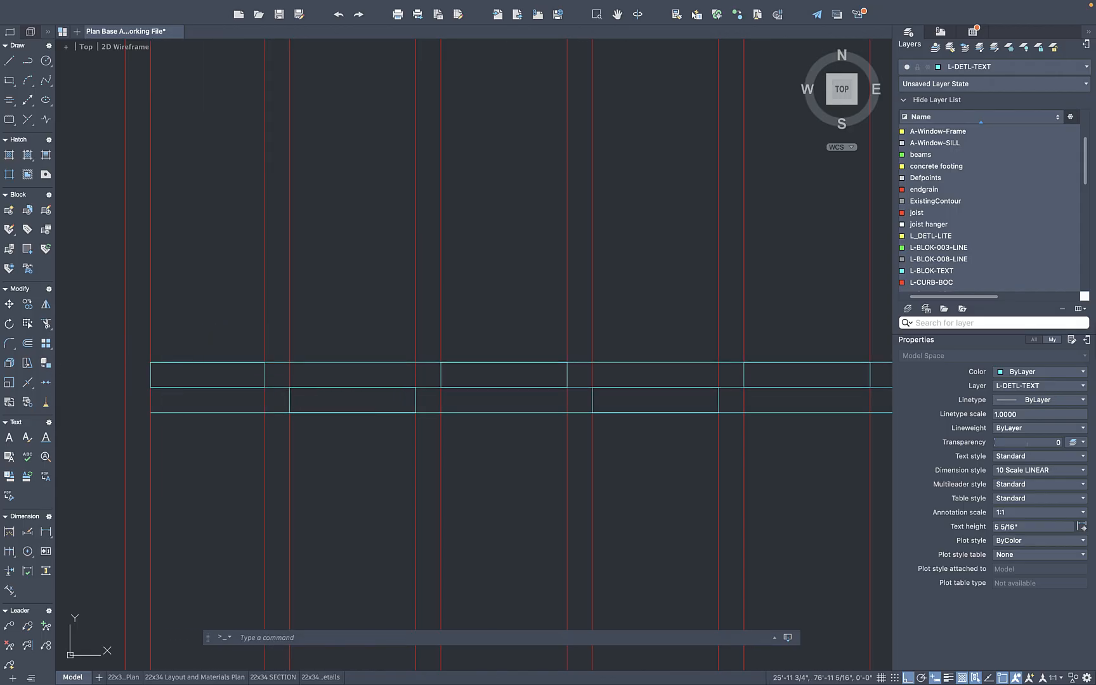
Erase the three horizontal guide lines, leaving only the staggered blocking rectangles between the joists
click(213, 413)
text(e)
key(space)
click(315, 362)
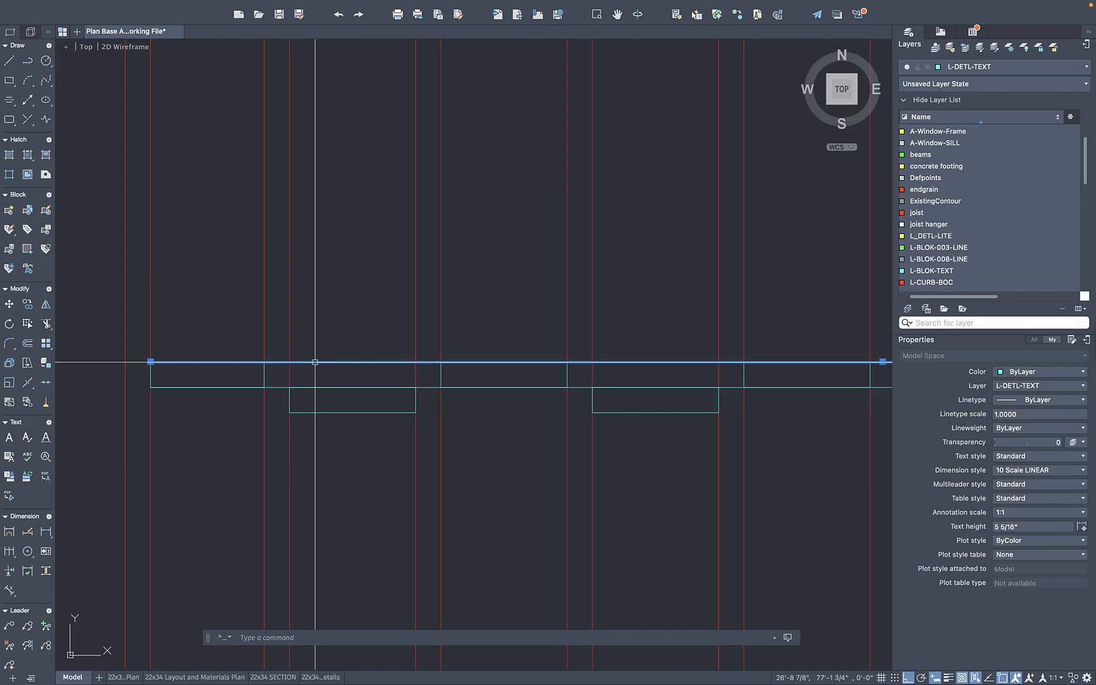
text(e)
key(space)
click(274, 388)
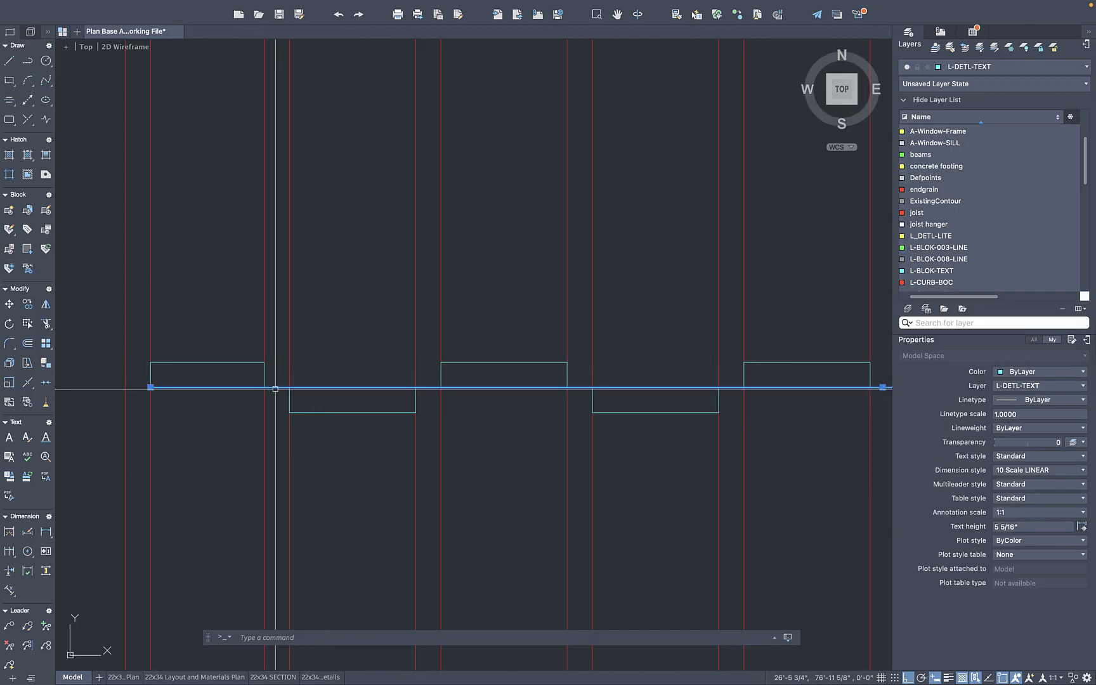
text(e)
key(space)
scroll(342, 329, down, 6)
scroll(403, 330, down, 3)
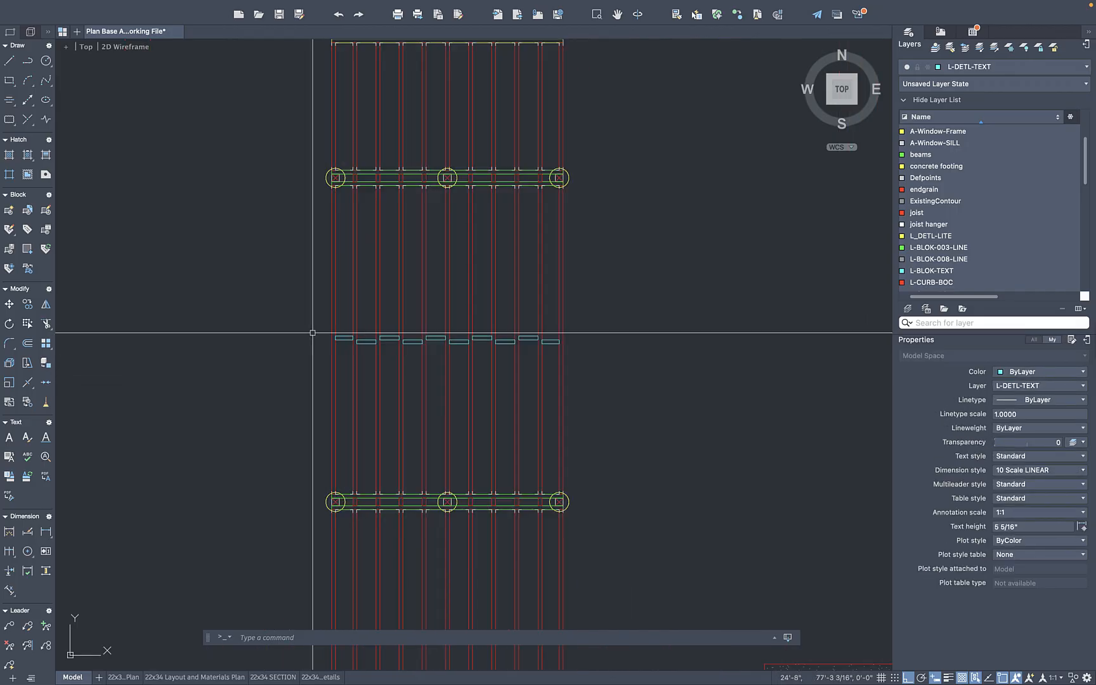
click(262, 321)
key(Escape)
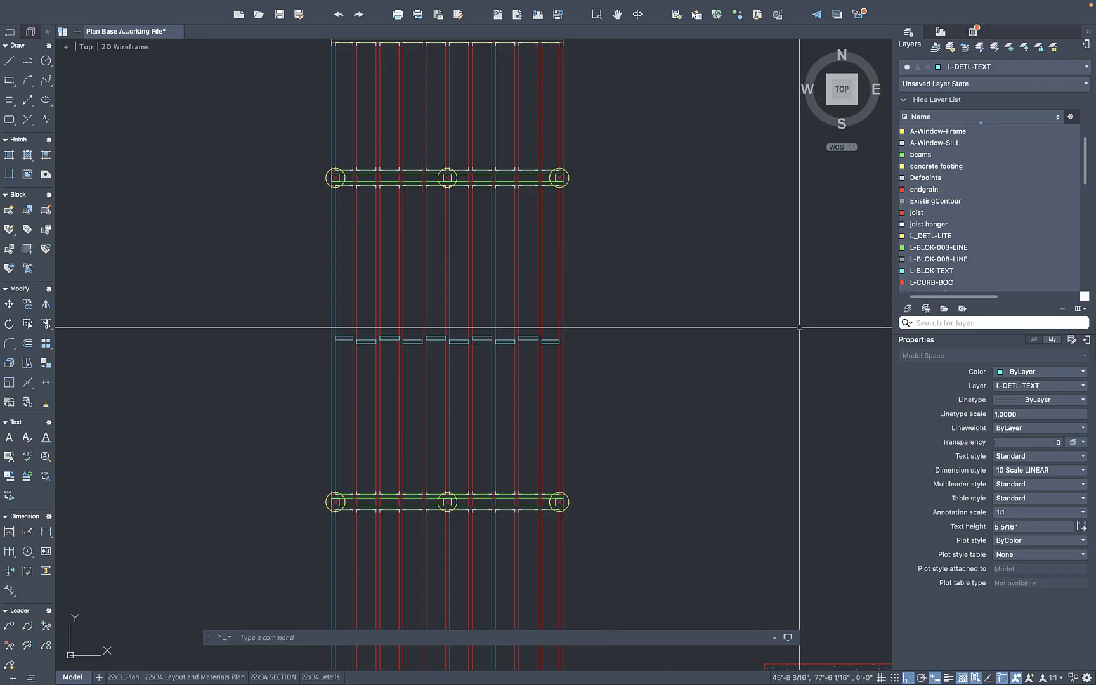
Create a new layer named "blocking" and set its color to yellow
click(907, 309)
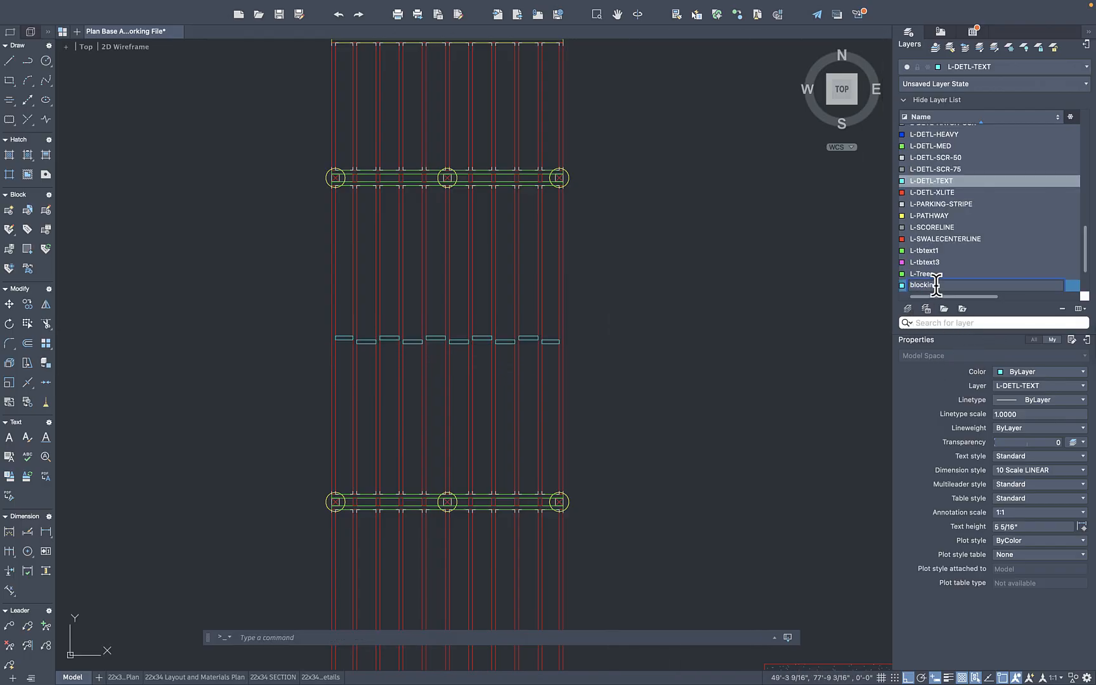
click(903, 286)
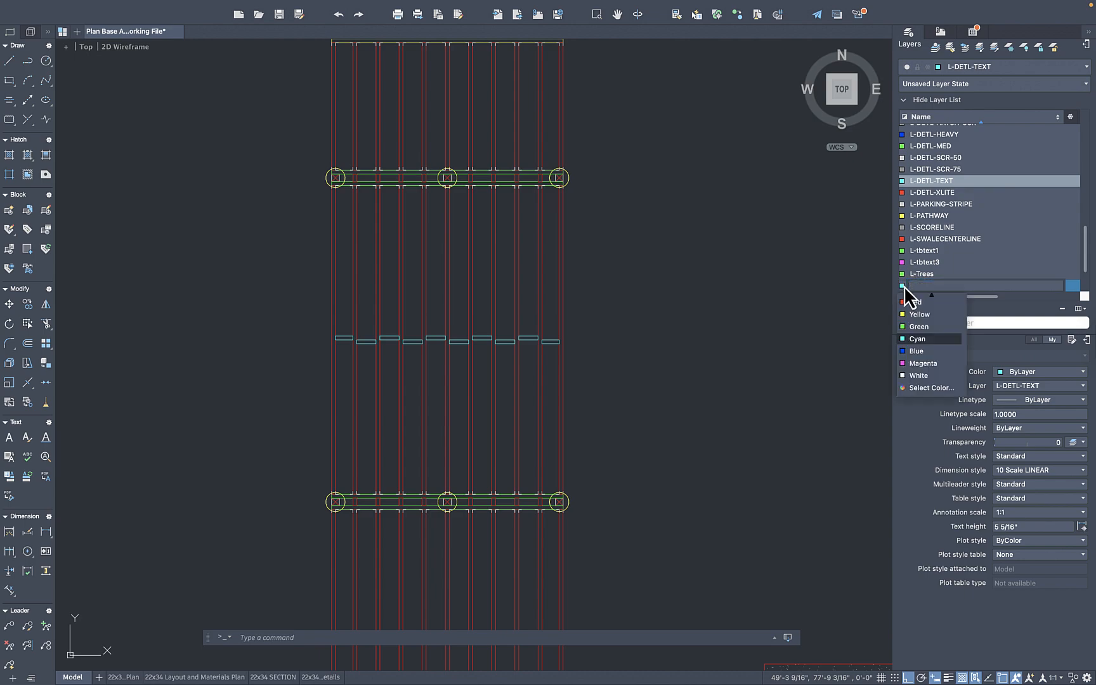
click(919, 315)
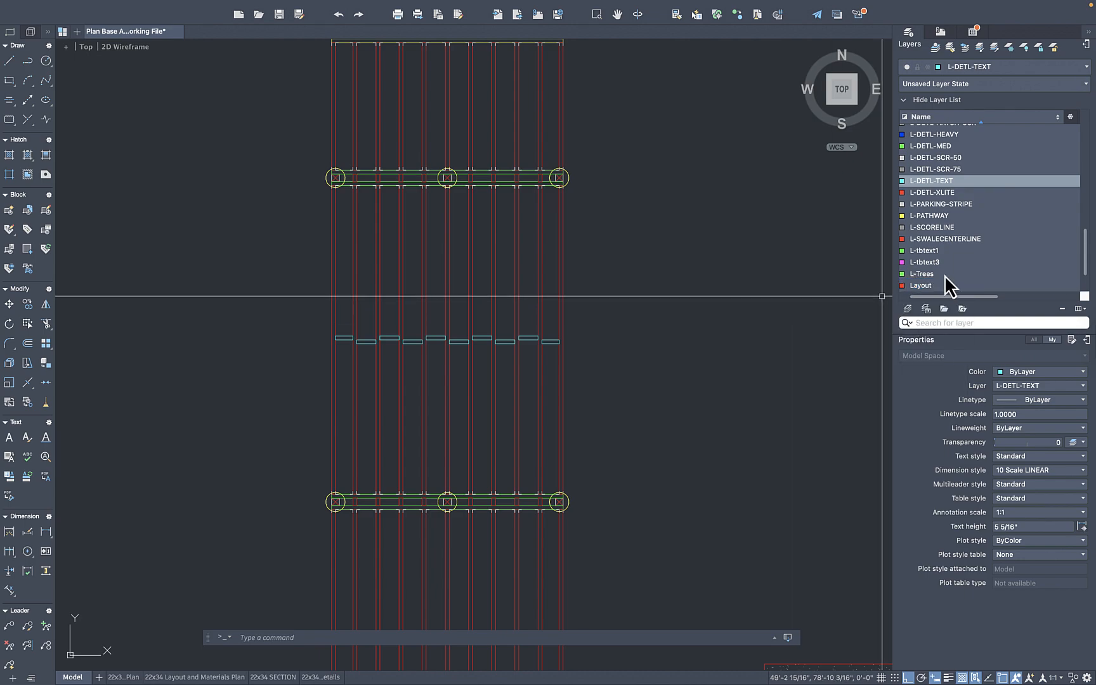
scroll(978, 229, up, 10)
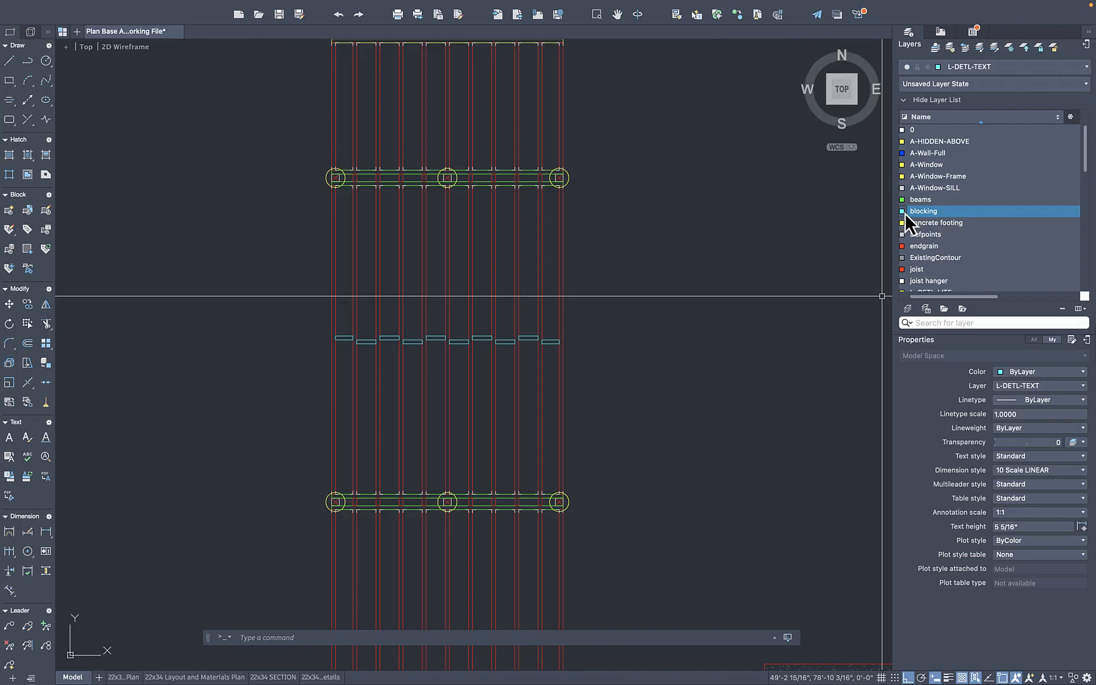
click(903, 211)
click(919, 240)
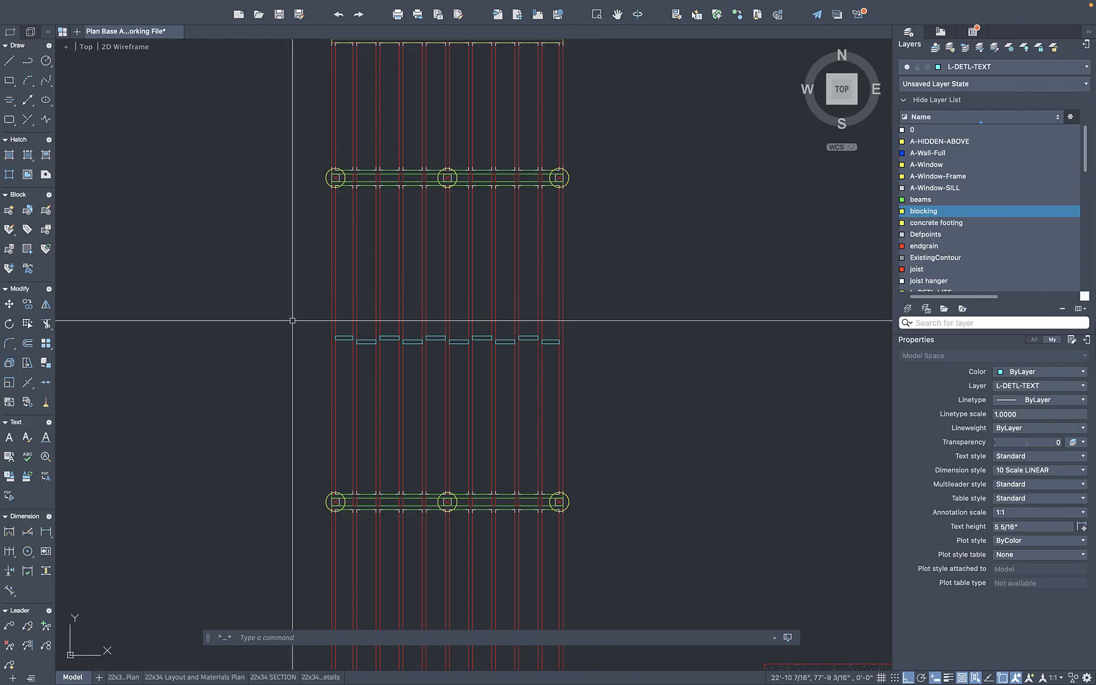
Move all ten staggered rectangles between the two beams to the blocking layer
click(247, 317)
click(593, 404)
click(1043, 406)
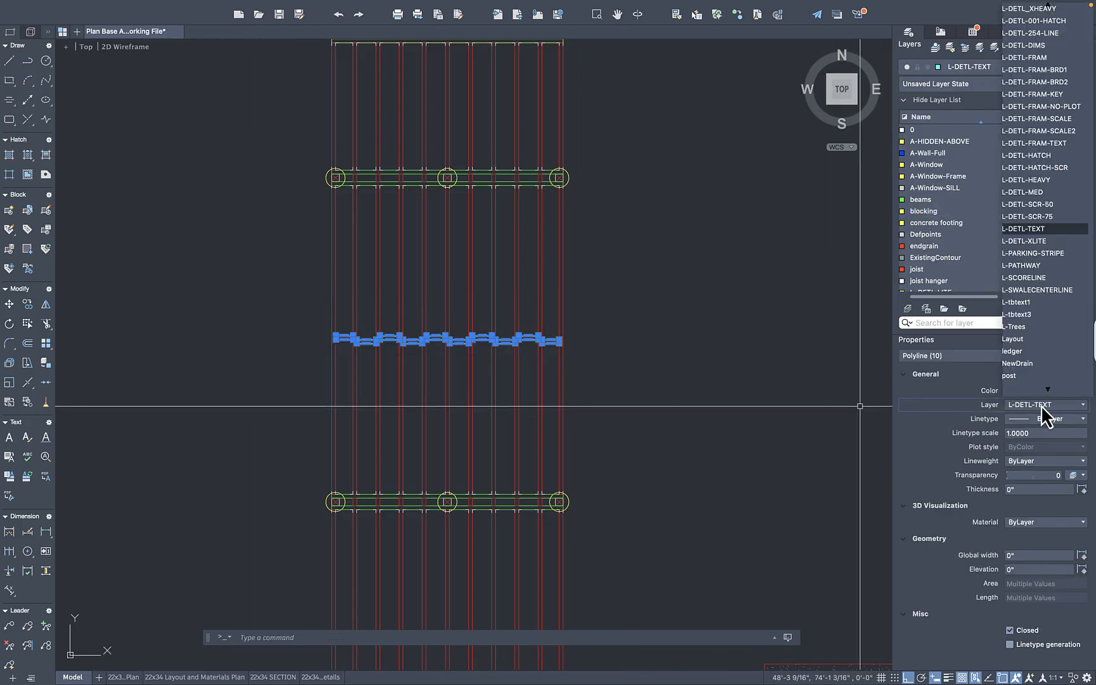
scroll(1041, 124, up, 7)
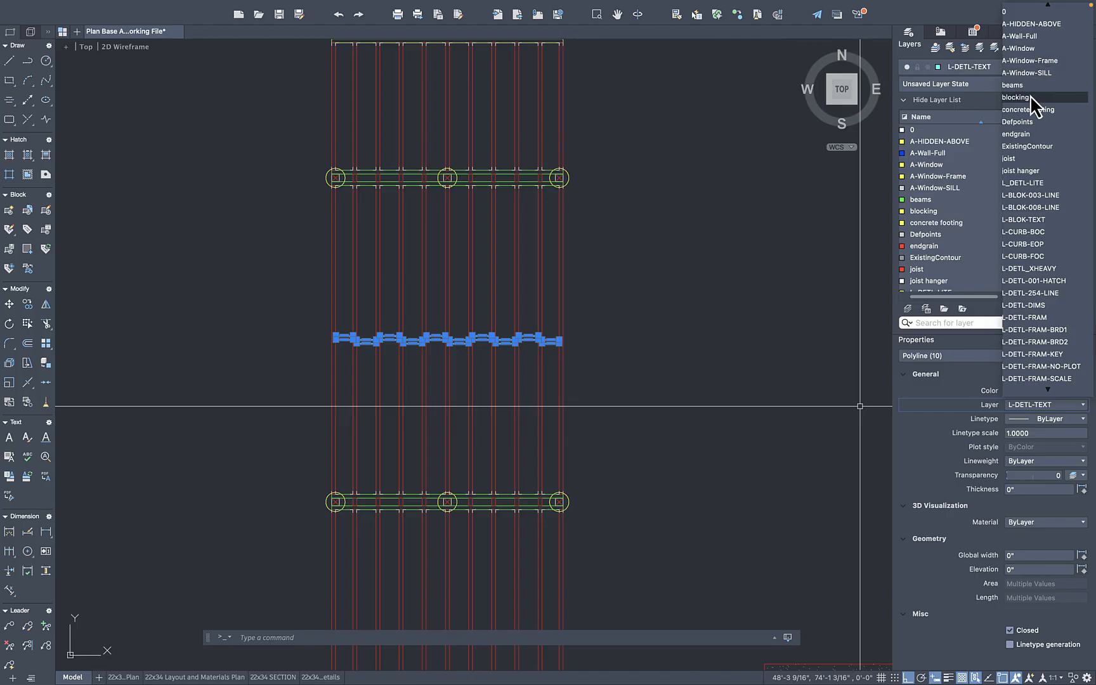
click(1029, 97)
key(Escape)
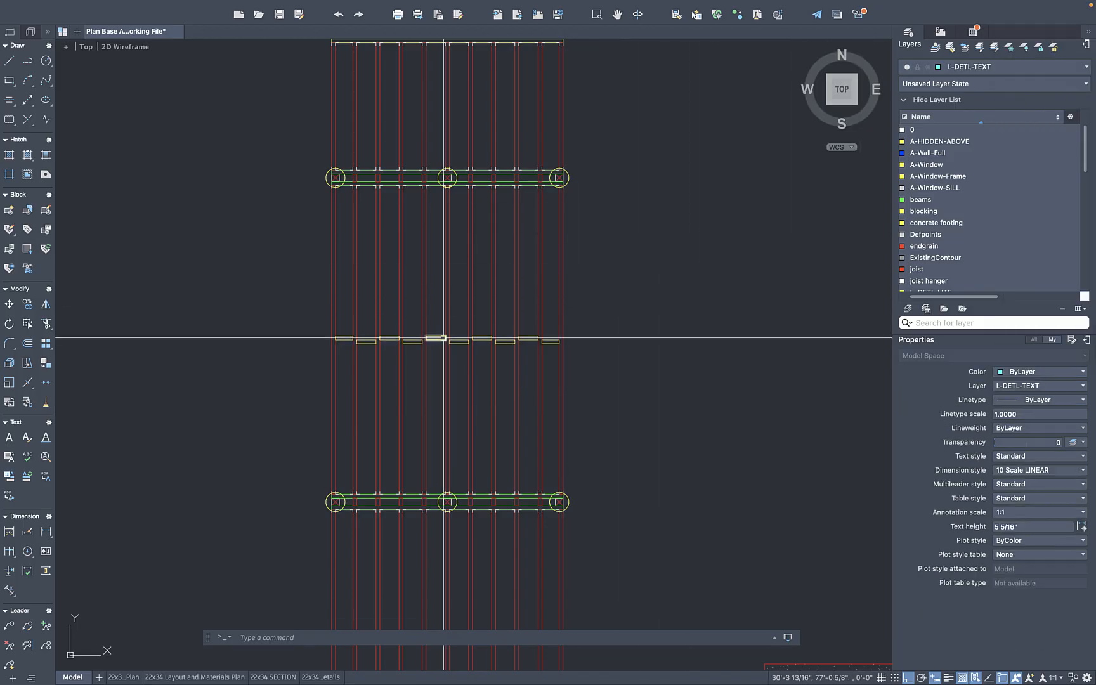
Switch to the example boardwalk PDF and examine the blocking shown on the wood boardwalk plan
middle_drag(479, 325, 561, 365)
key(ctrl+Right)
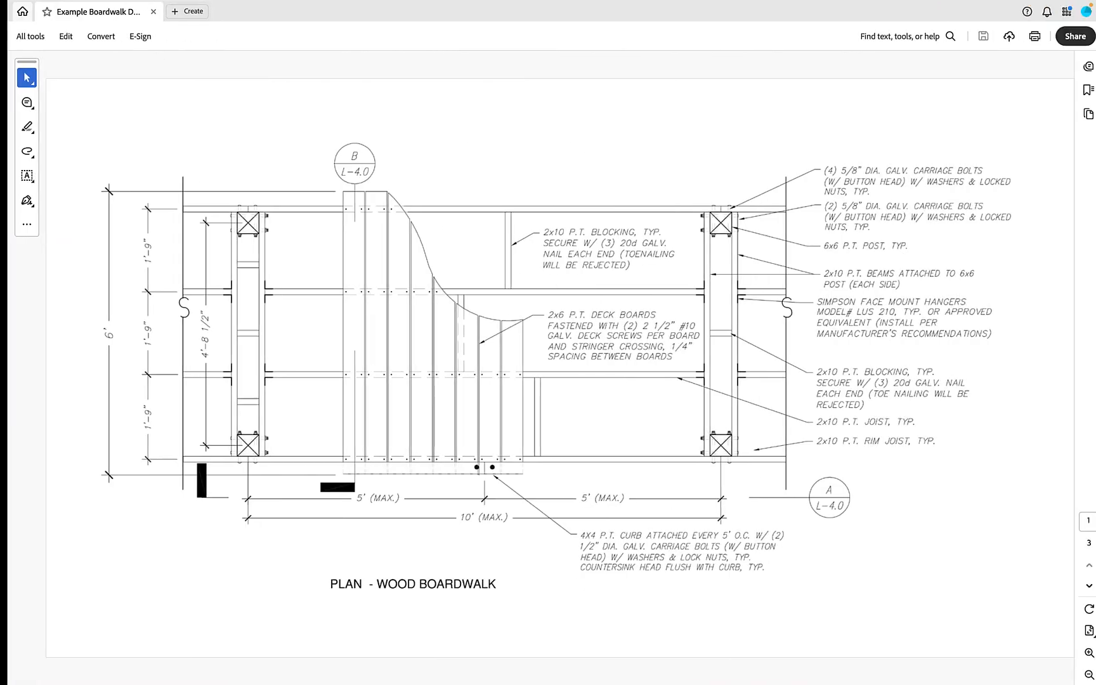
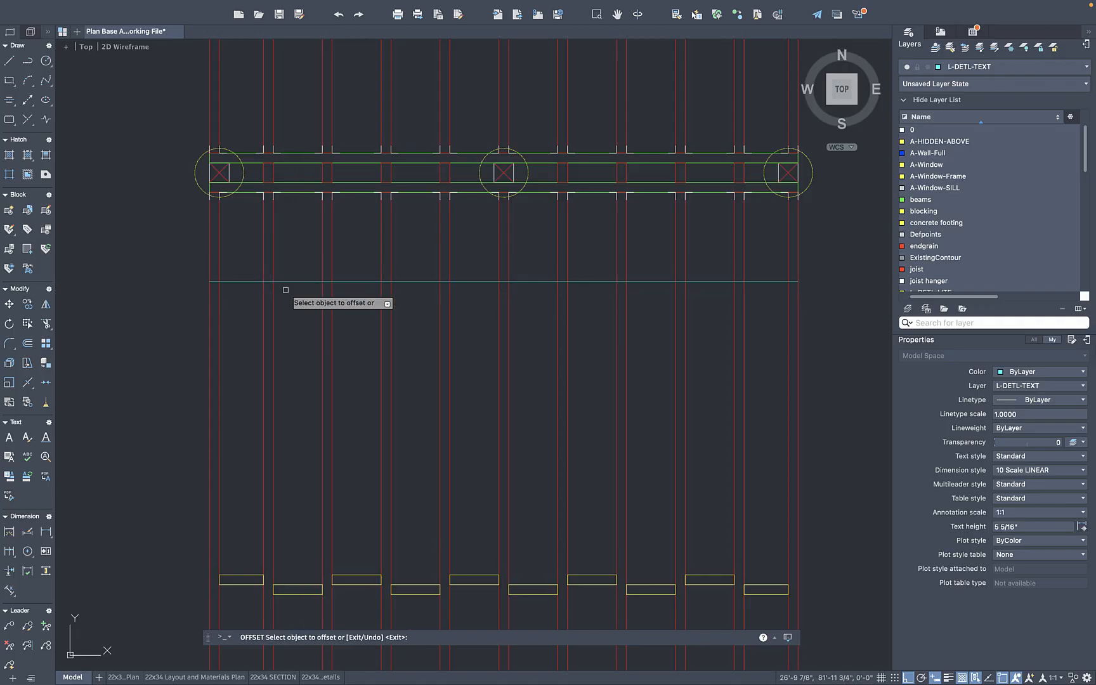
Offset the horizontal guide line 6" downward, and offset the resulting line a further 1/4" downward for the board gap
click(297, 284)
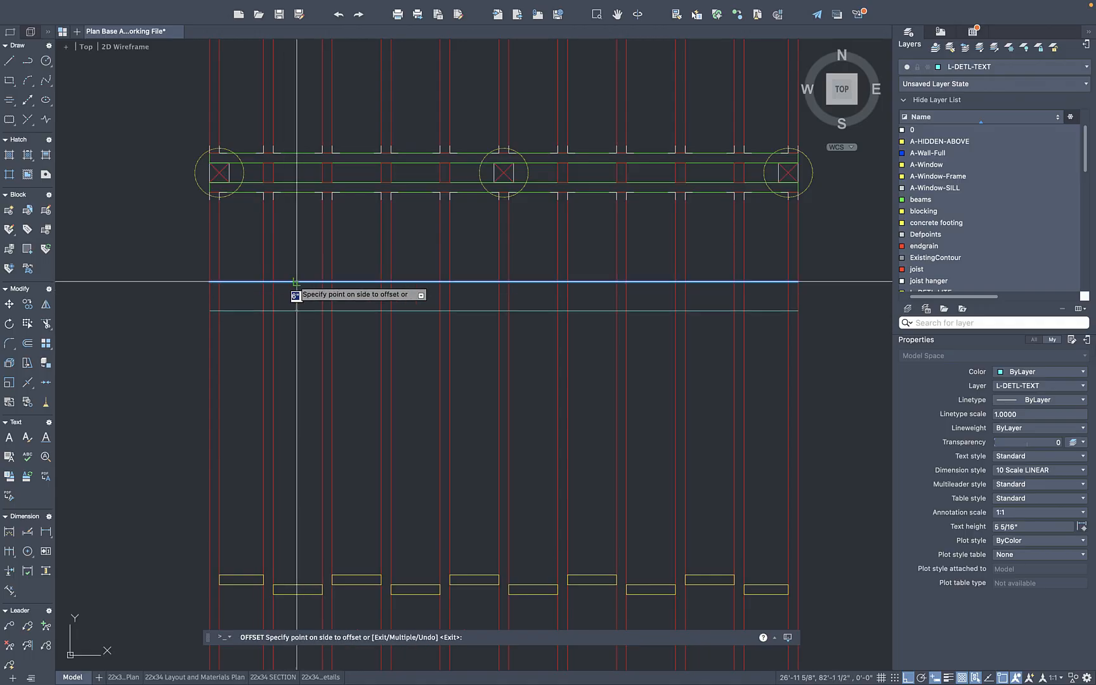
click(299, 340)
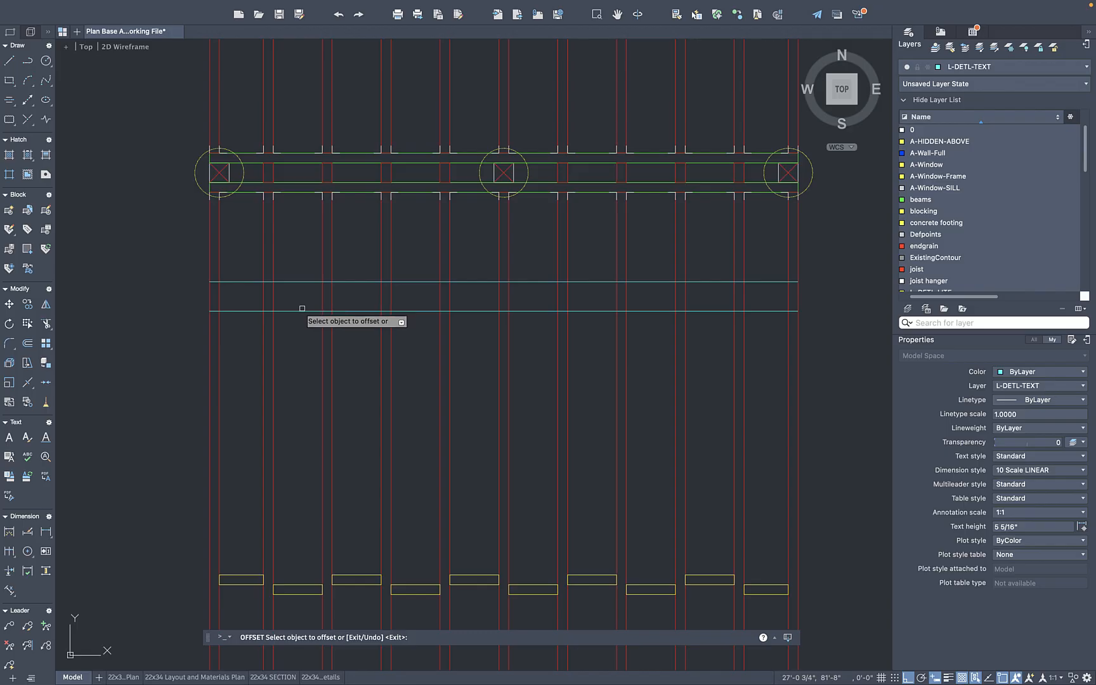
click(301, 310)
click(298, 342)
key(Escape)
scroll(267, 303, up, 6)
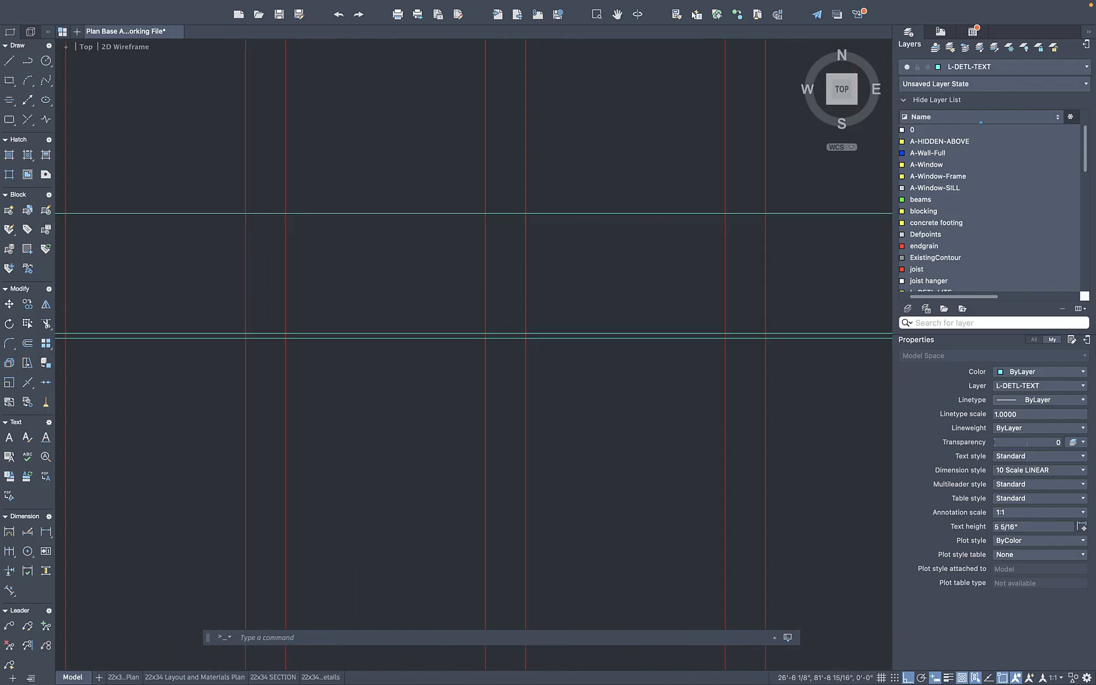
click(317, 333)
click(360, 243)
click(324, 169)
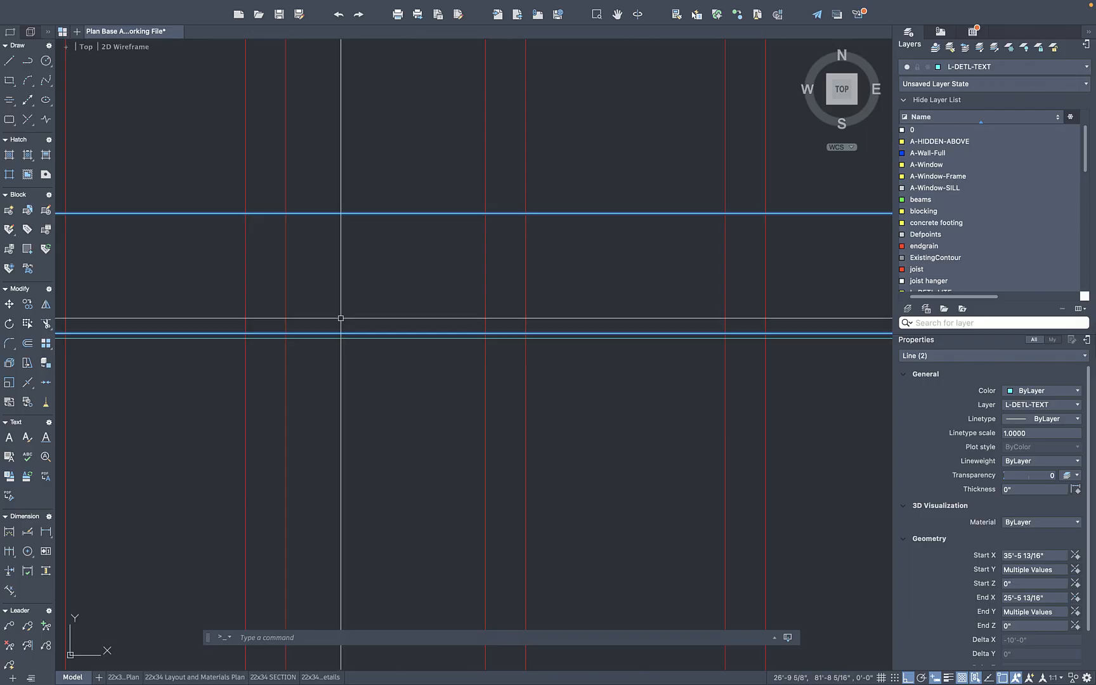
key(Escape)
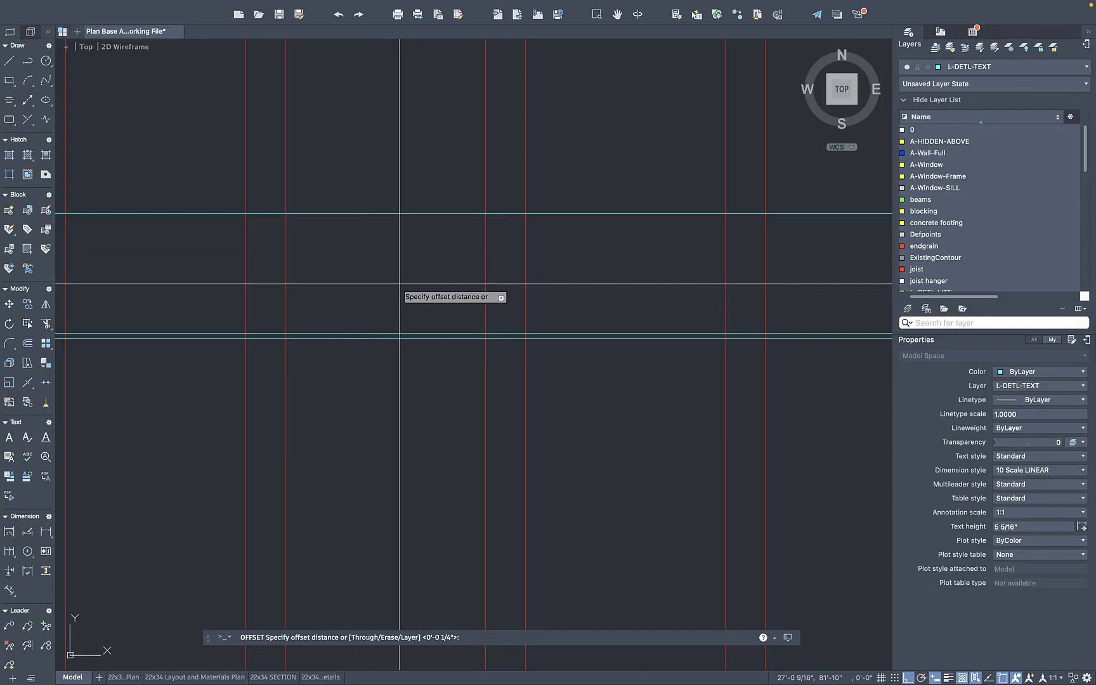
Offset the lowest guide line 6" downward to mark the far edge of the second deck board
click(379, 338)
click(388, 398)
click(394, 341)
click(398, 432)
click(363, 490)
scroll(406, 400, down, 5)
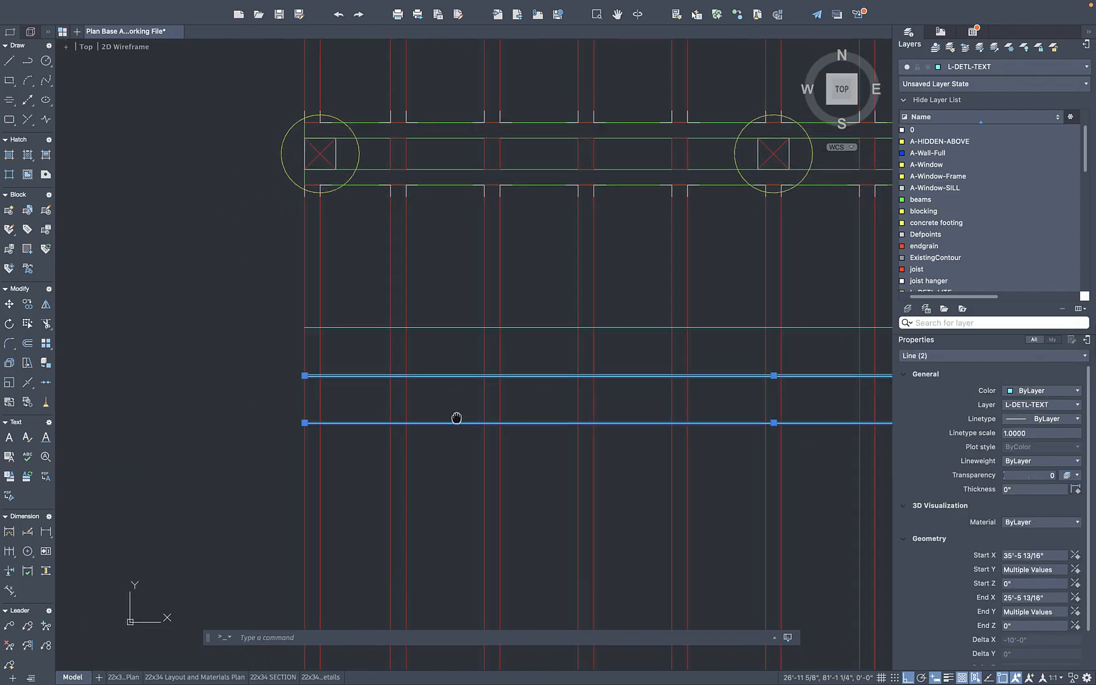
key(Return)
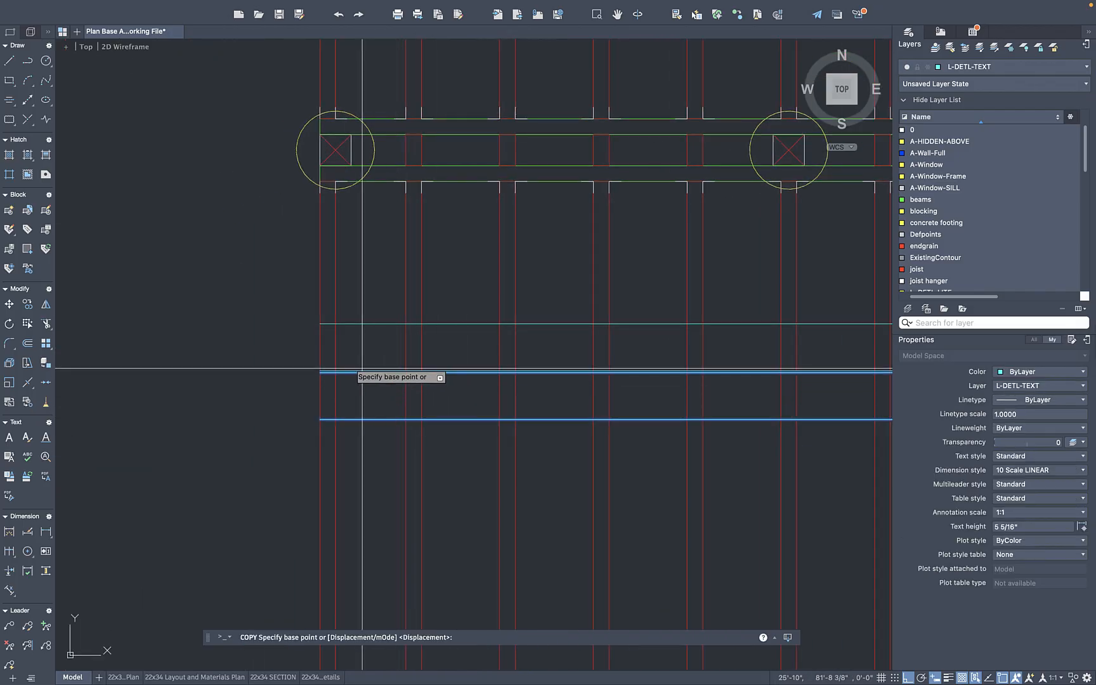
key(Escape)
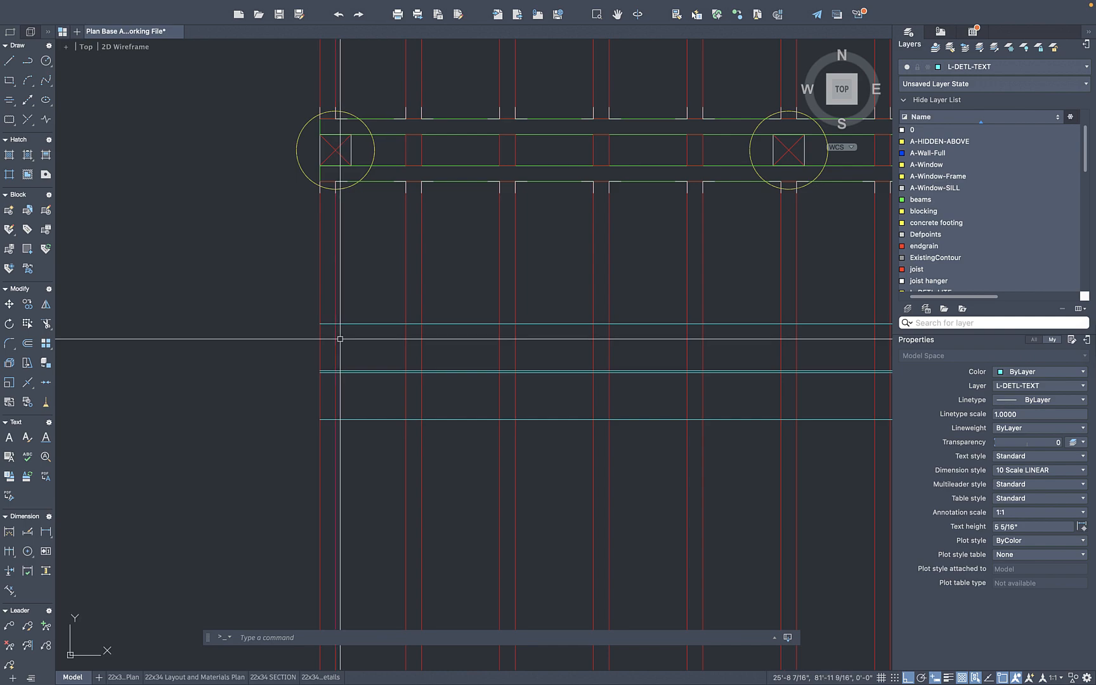
text(pl)
key(Return)
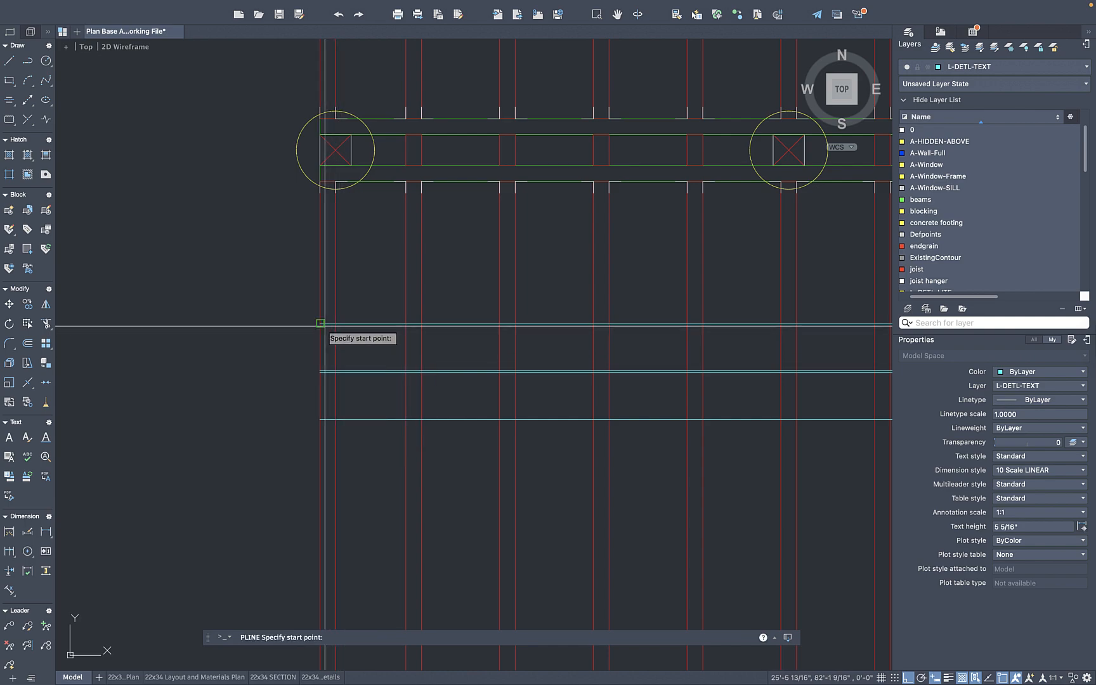
click(320, 324)
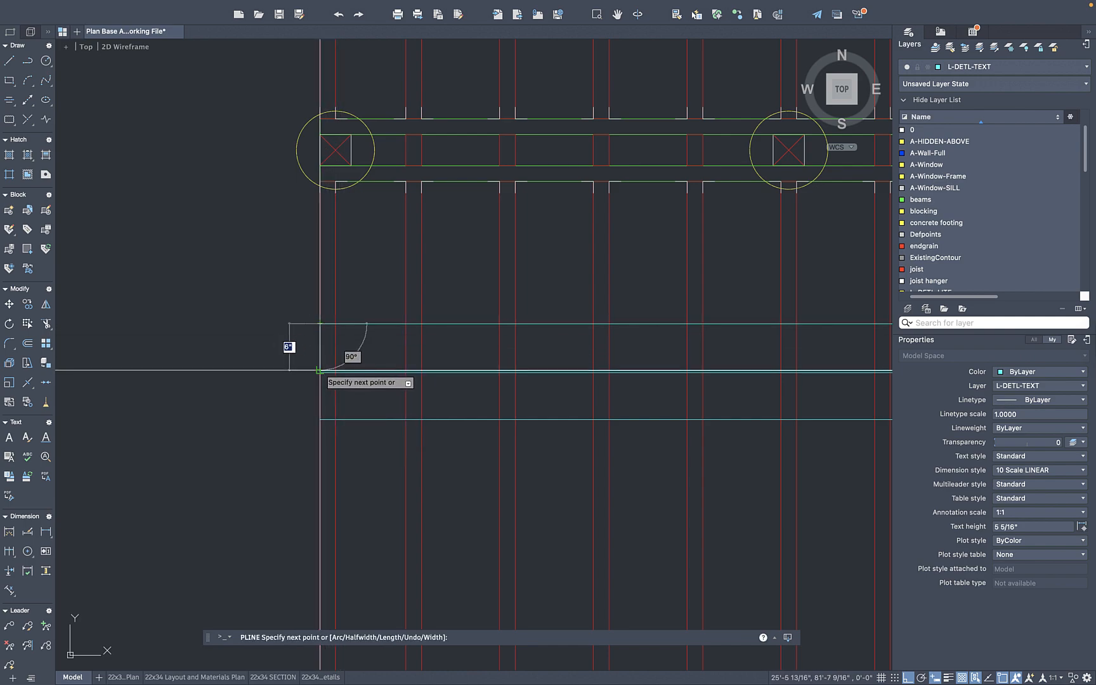
scroll(321, 369, up, 2)
key(Escape)
Draw a 10' by 6" rectangle over the upper pair of guide lines, spanning the full width of the boardwalk
text(rec)
key(Return)
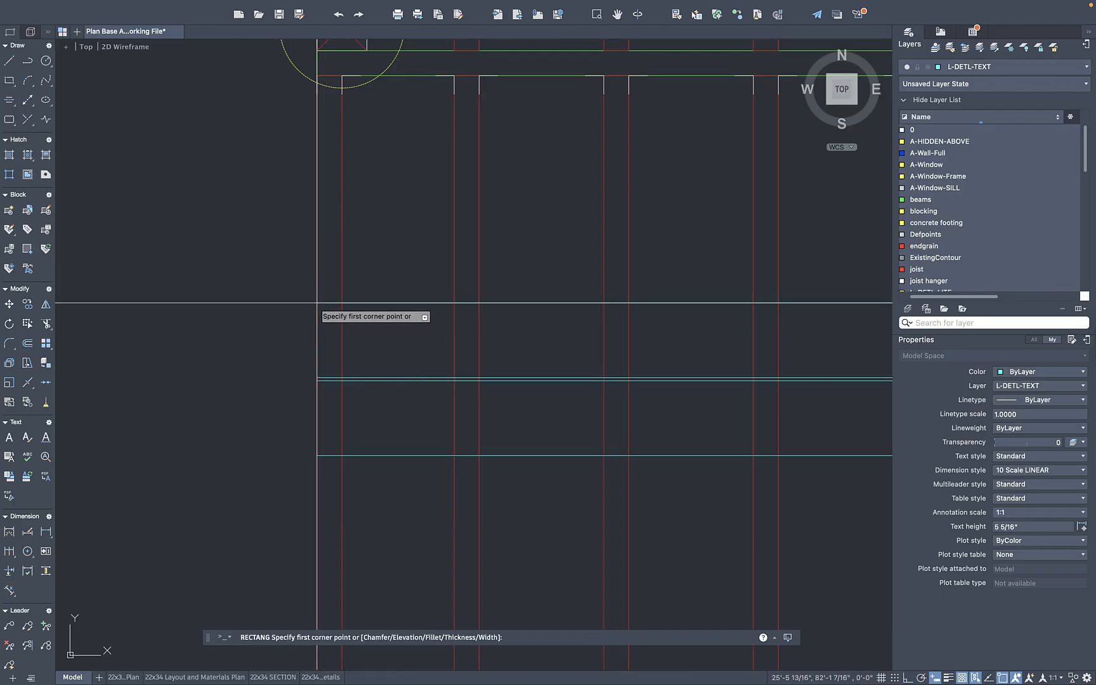
scroll(317, 303, down, 3)
scroll(507, 317, up, 3)
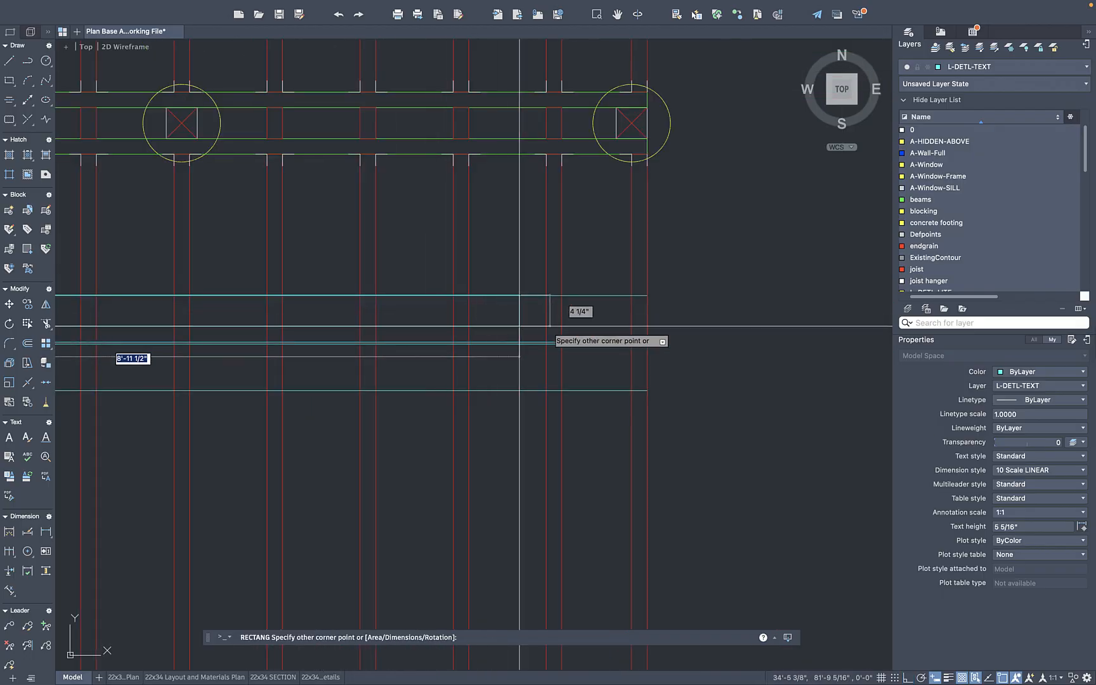
scroll(625, 335, up, 6)
click(699, 359)
Draw a second 10' by 6" rectangle over the lower pair of guide lines, from one outer joist to the other
key(Return)
click(698, 361)
scroll(698, 361, down, 6)
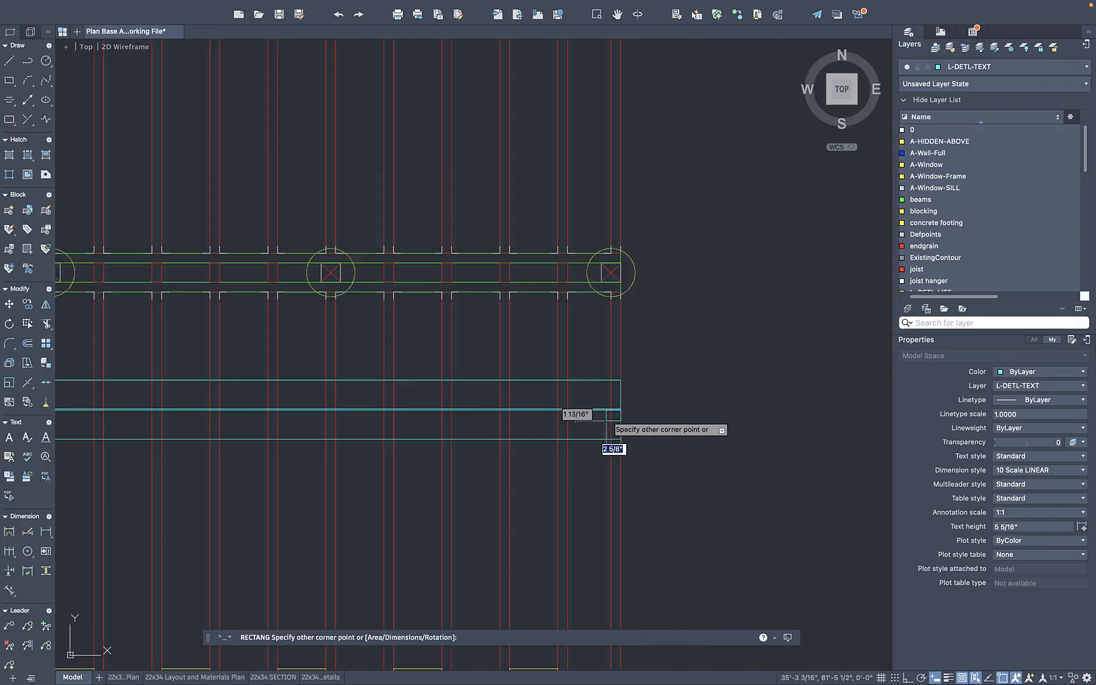
middle_drag(318, 423, 626, 404)
middle_drag(353, 414, 664, 395)
scroll(375, 392, up, 5)
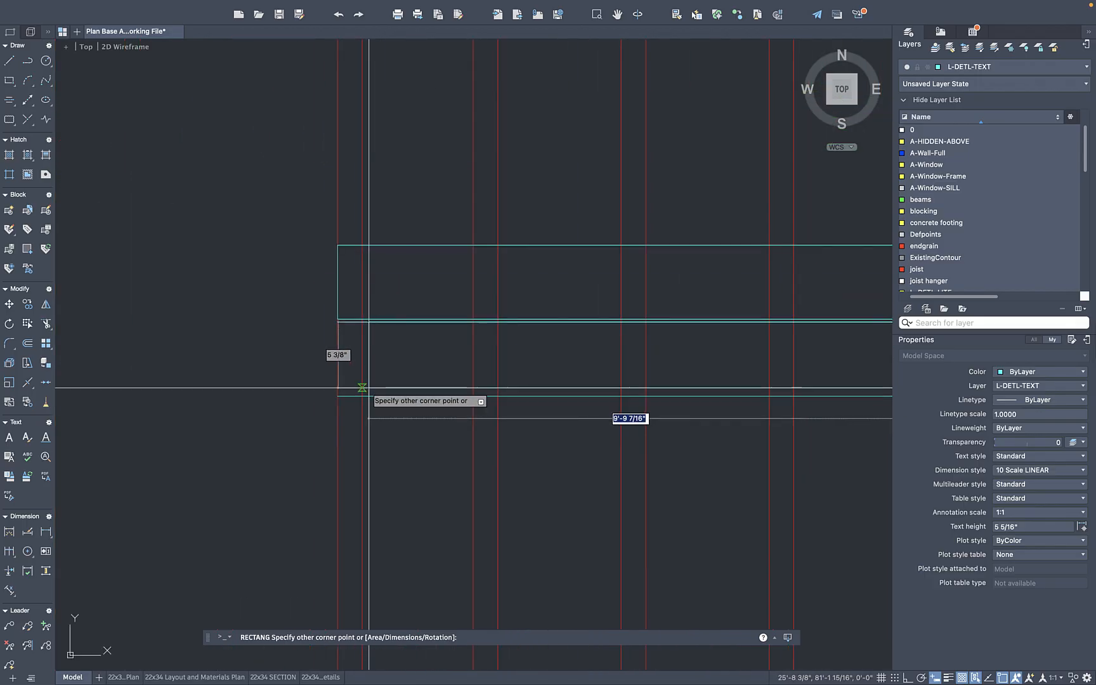
click(319, 402)
Move both deck board rectangles straight down, clear of the guide lines and above the staggered blocking
click(380, 279)
click(380, 284)
text(m)
key(Return)
click(424, 230)
scroll(443, 360, down, 8)
middle_drag(442, 360, 442, 327)
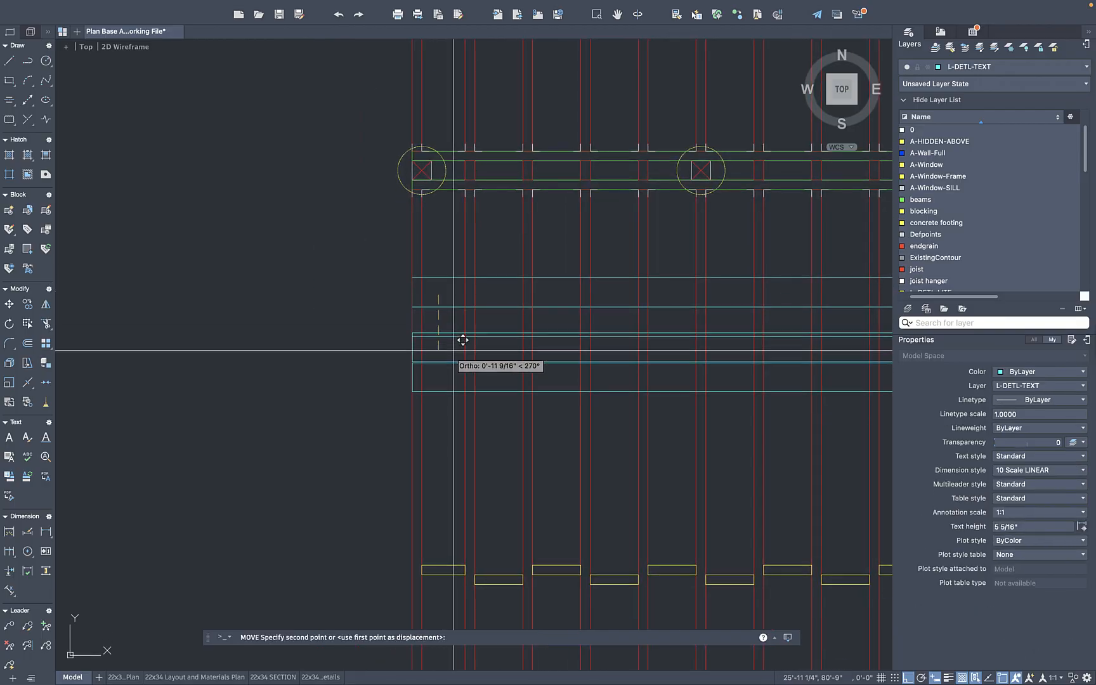
click(451, 383)
Erase the four horizontal guide lines above the two deck board rectangles
click(443, 360)
click(431, 243)
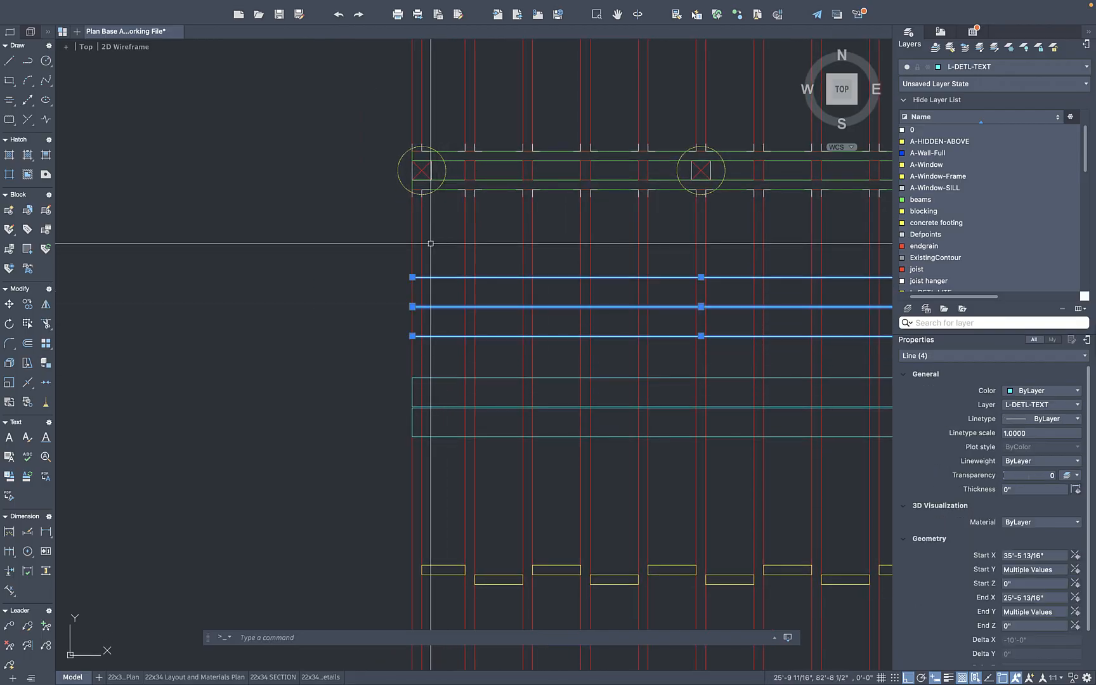
key(Delete)
Copy the upper deck board upward from the lower board's corner, keeping the 1/4" gap between boards
scroll(458, 403, up, 7)
click(453, 384)
click(404, 299)
text(co)
key(Return)
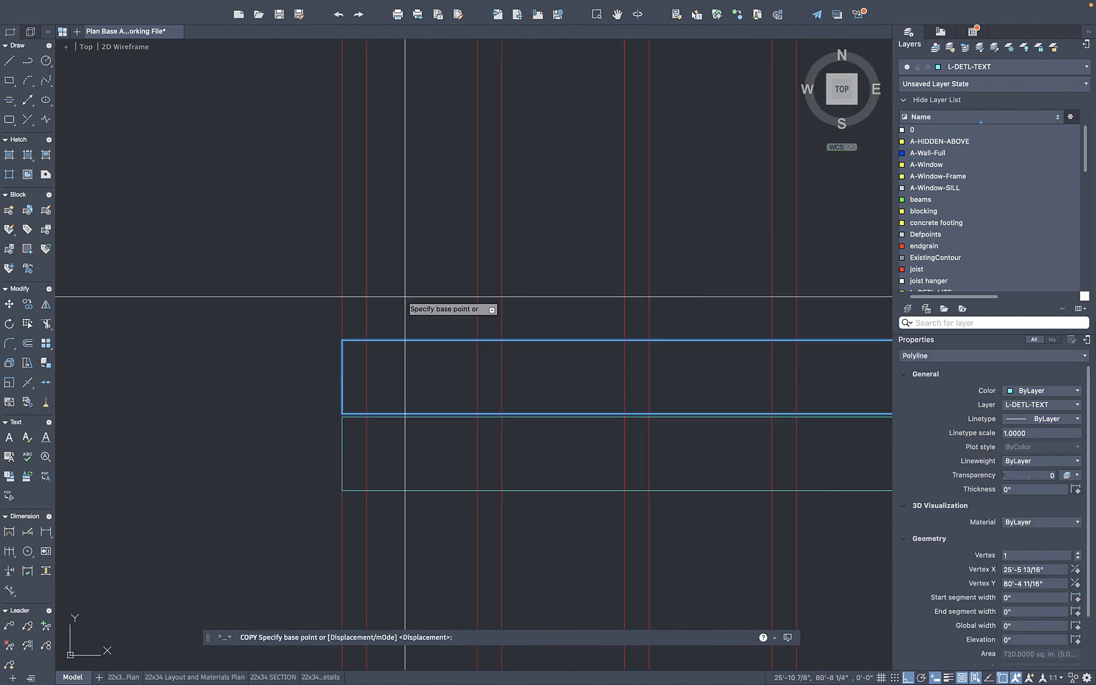
key(Escape)
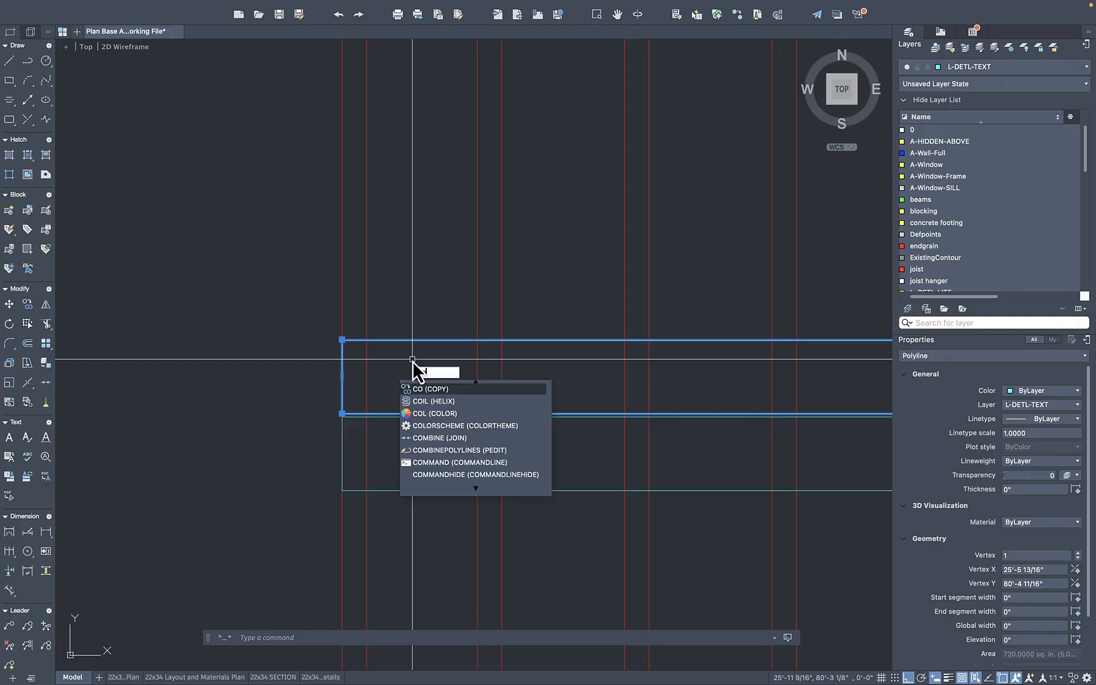
key(Return)
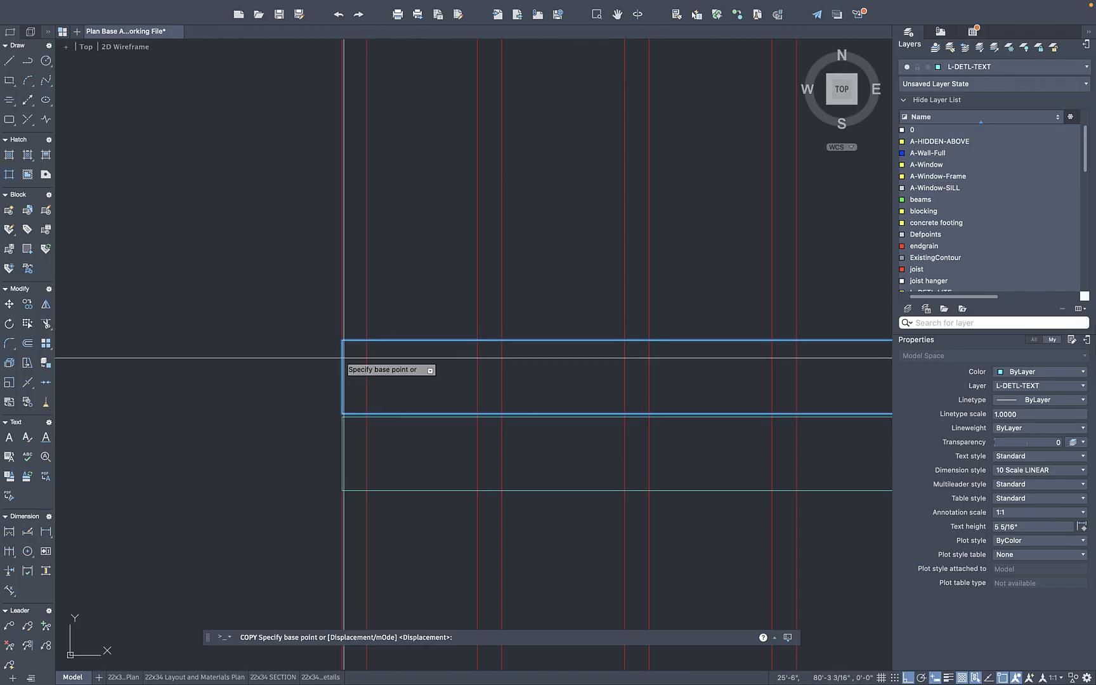
scroll(342, 432, up, 6)
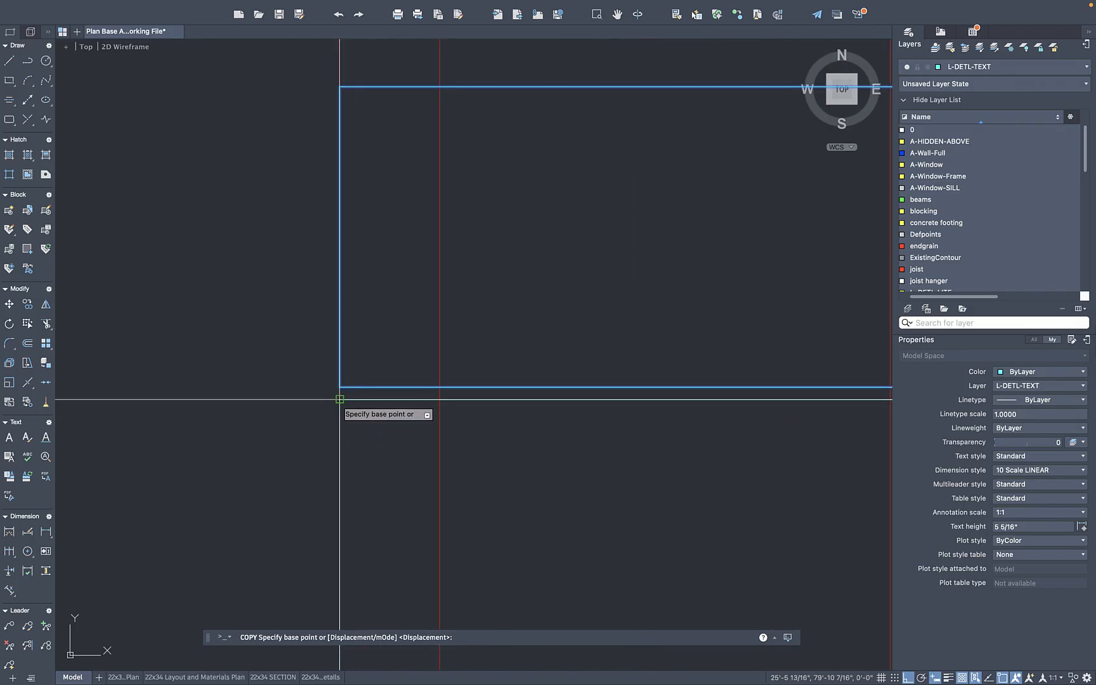
click(340, 399)
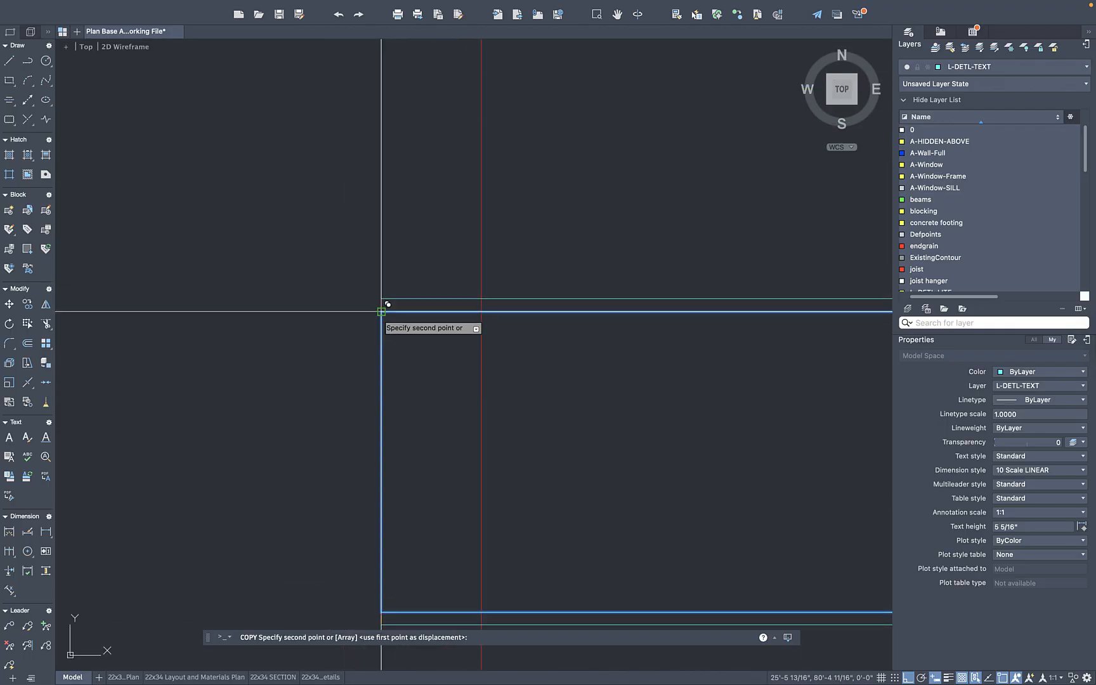
scroll(402, 246, down, 2)
middle_drag(402, 247, 412, 458)
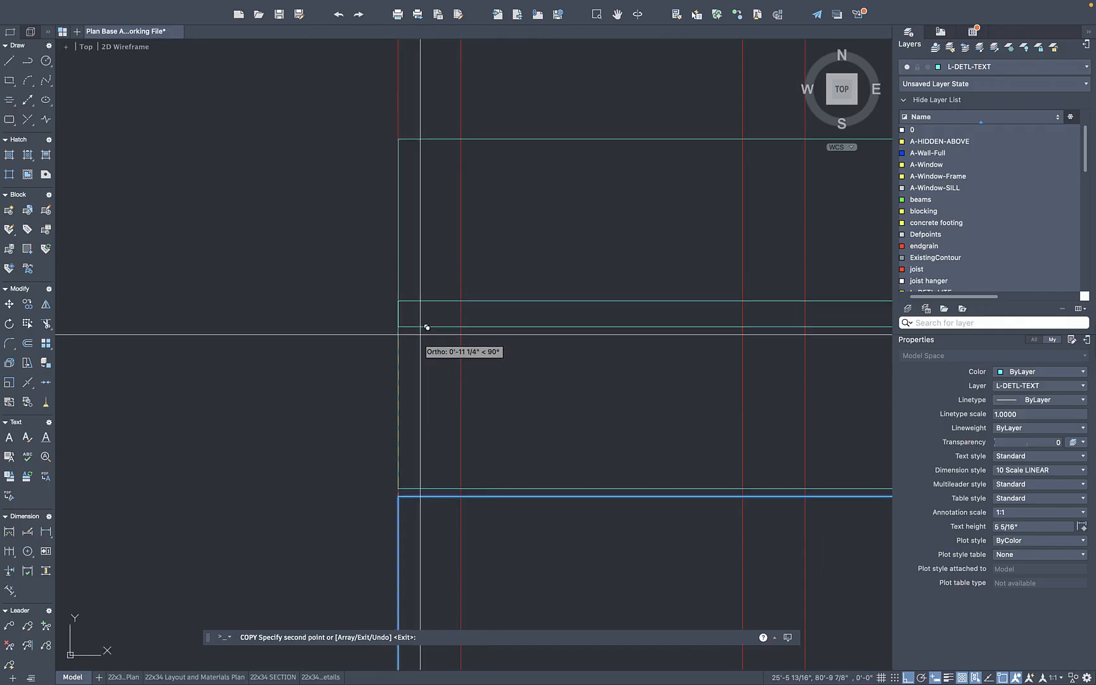
Place four more copies of the deck board upward at the same spacing, stacking them toward the upper beam
click(399, 301)
click(398, 105)
middle_drag(412, 117, 396, 378)
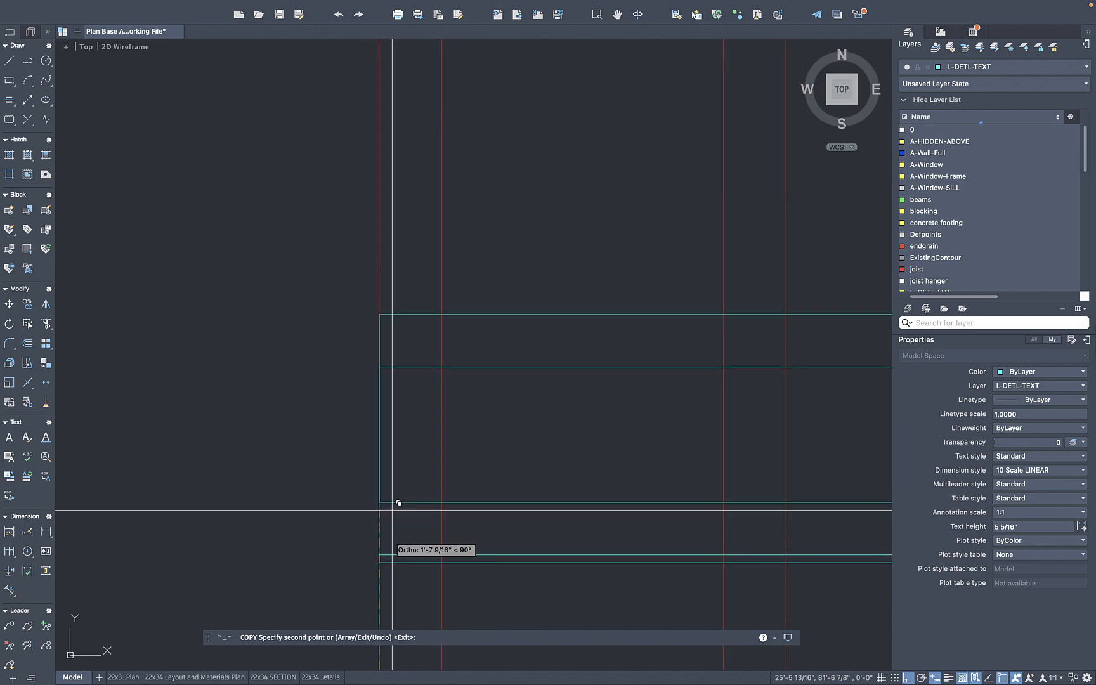
click(386, 359)
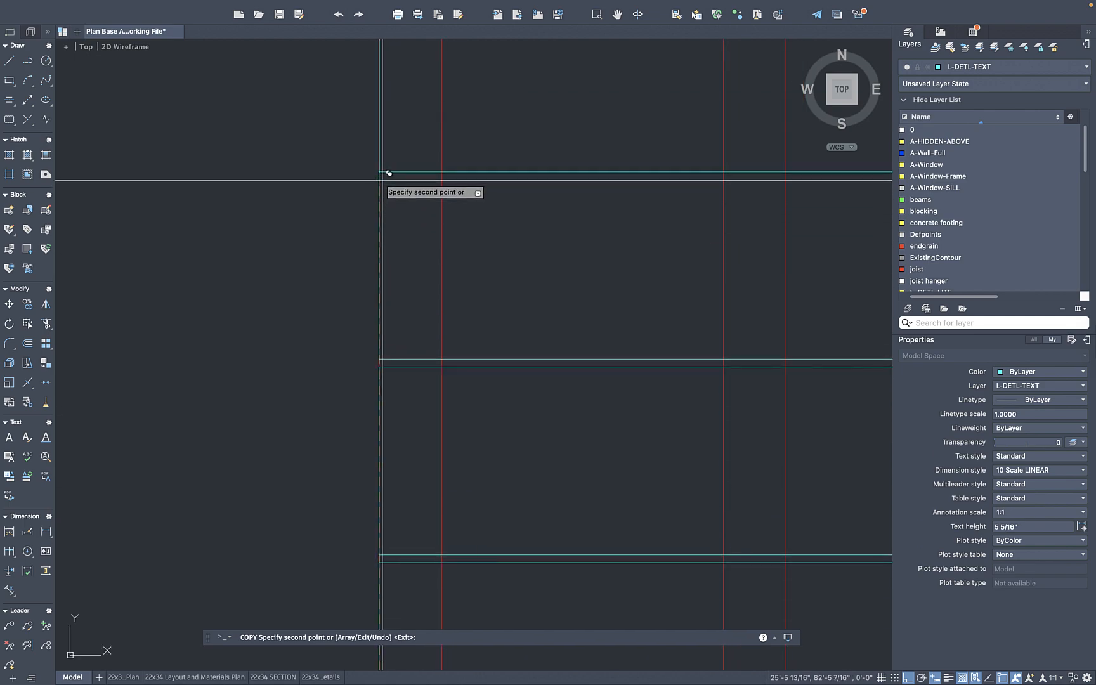
key(Escape)
scroll(499, 234, down, 10)
middle_drag(571, 245, 384, 244)
scroll(314, 245, down, 8)
Erase all seven deck boards between the upper beam and the blocking
click(447, 289)
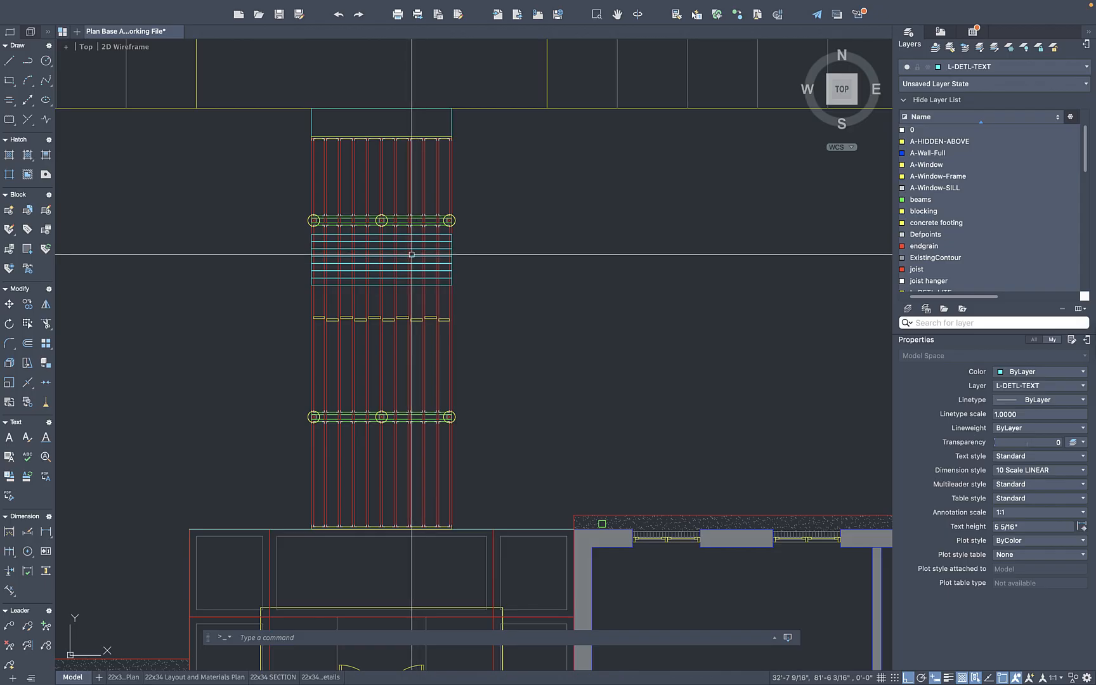
scroll(417, 256, up, 4)
click(451, 212)
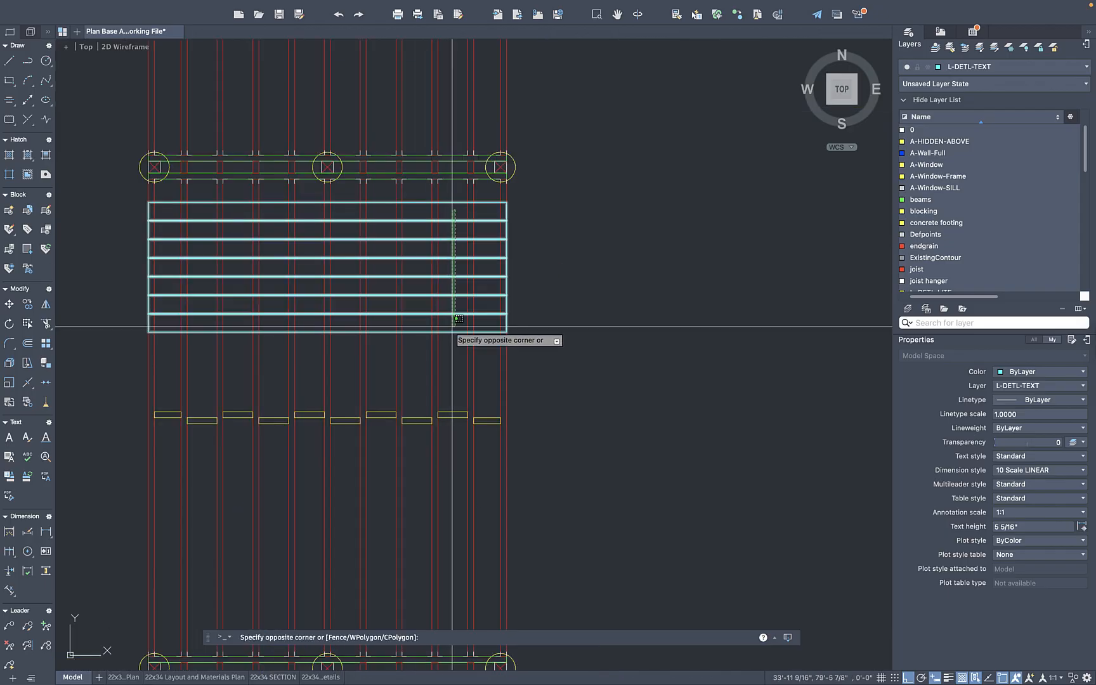
click(451, 344)
text(e)
key(Return)
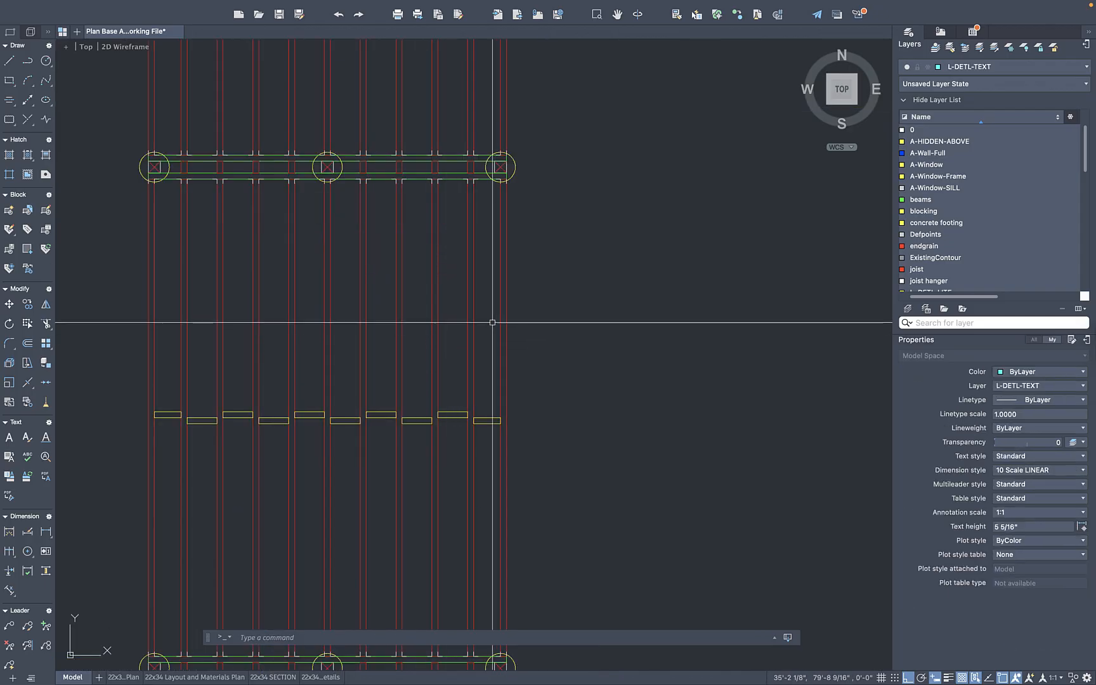
Copy the two lowest deck boards directly below the stack, keeping the same 1/4" gap
scroll(492, 291, down, 6)
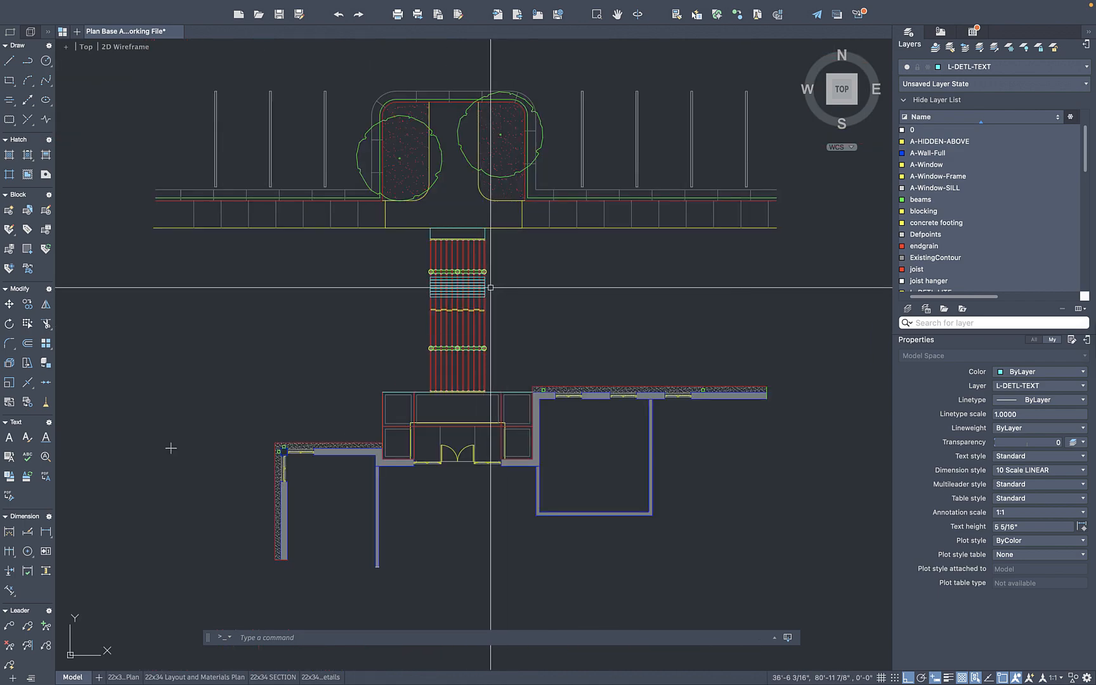
scroll(446, 268, up, 4)
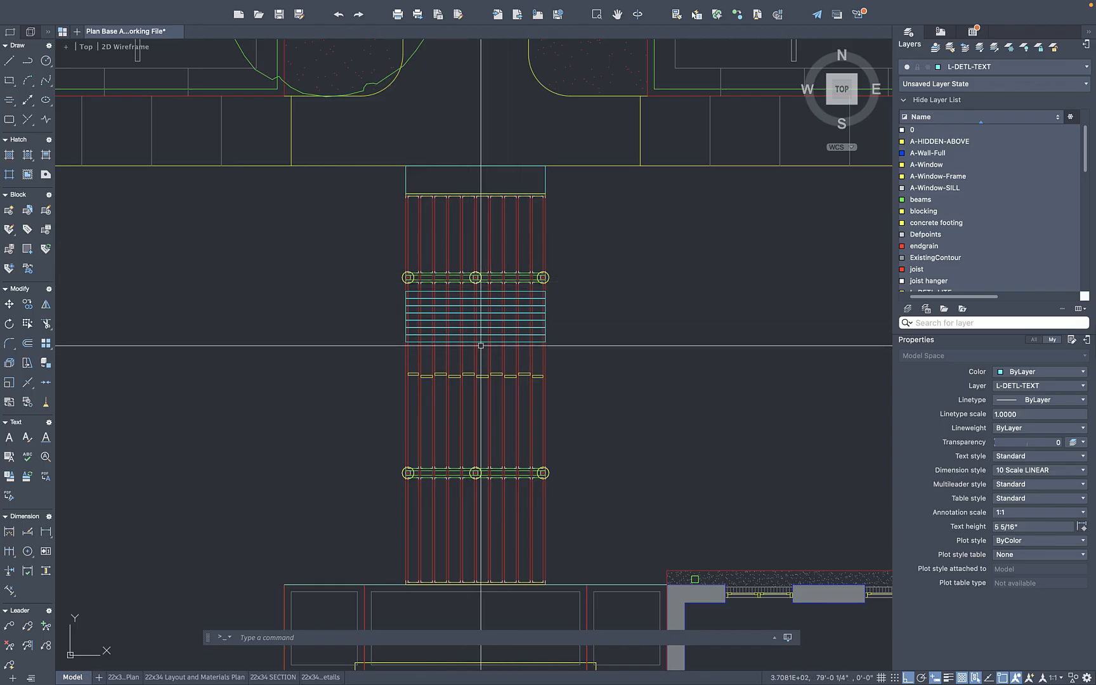
scroll(495, 325, up, 4)
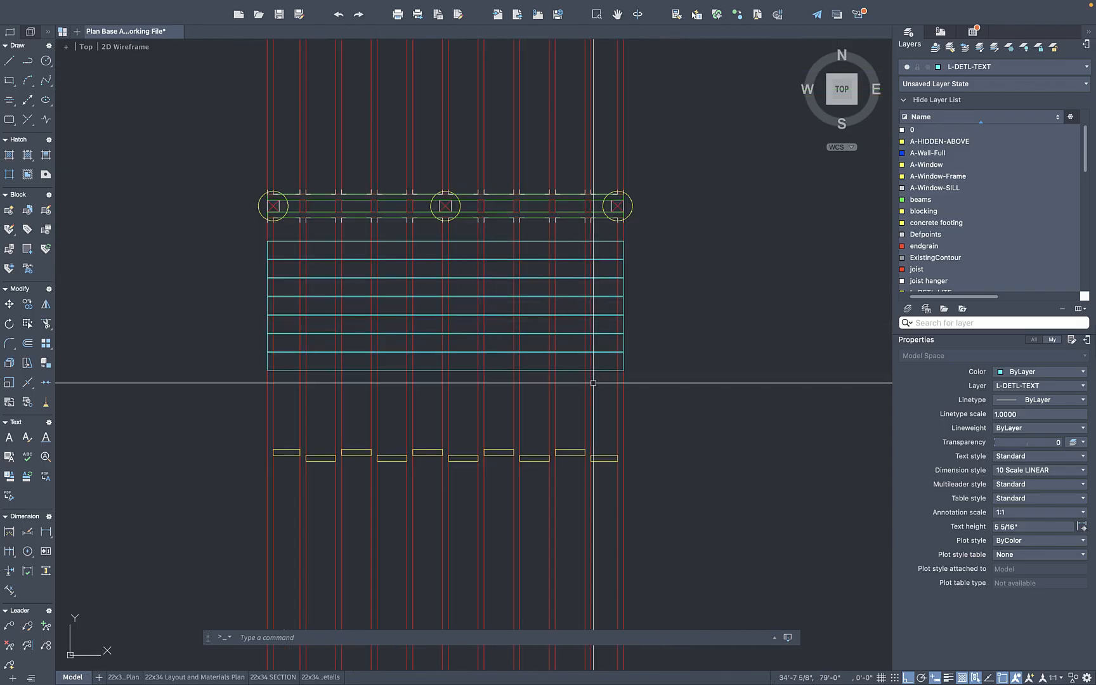
scroll(585, 380, up, 4)
drag(552, 365, 536, 287)
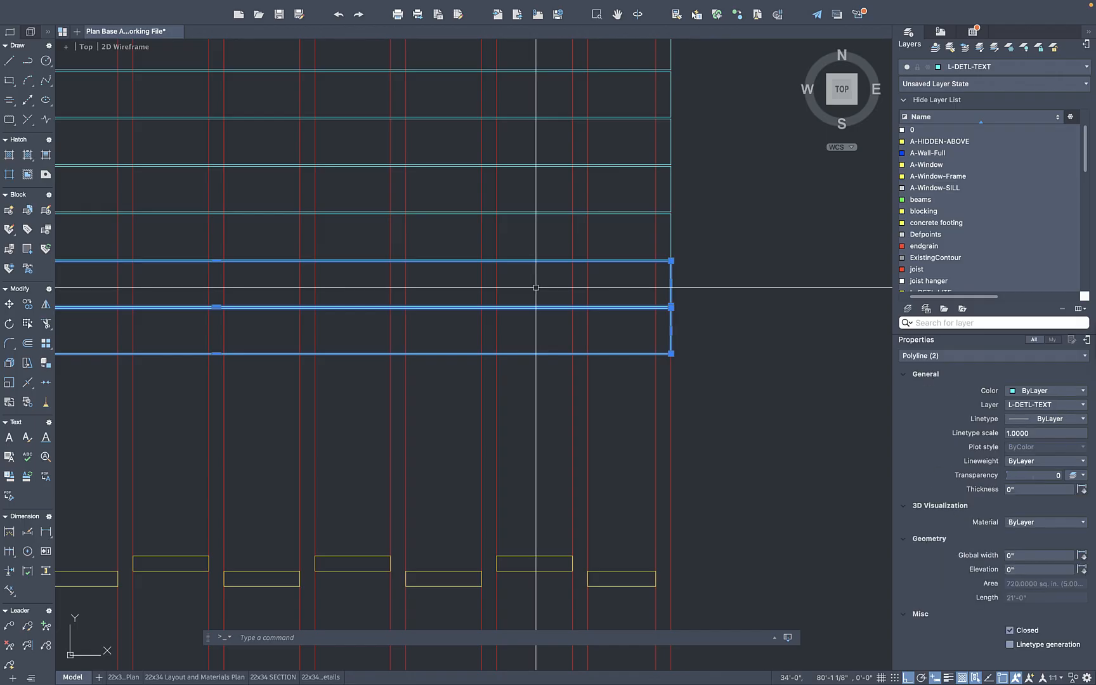
text(co)
key(Return)
scroll(680, 269, up, 5)
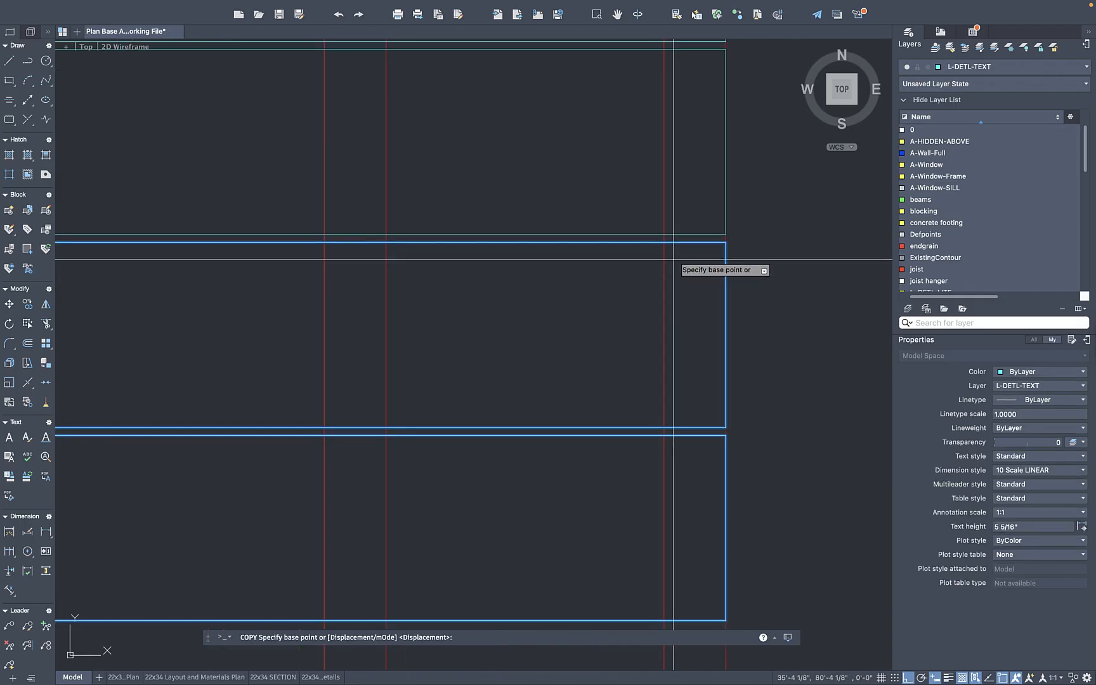
click(727, 239)
scroll(714, 330, down, 2)
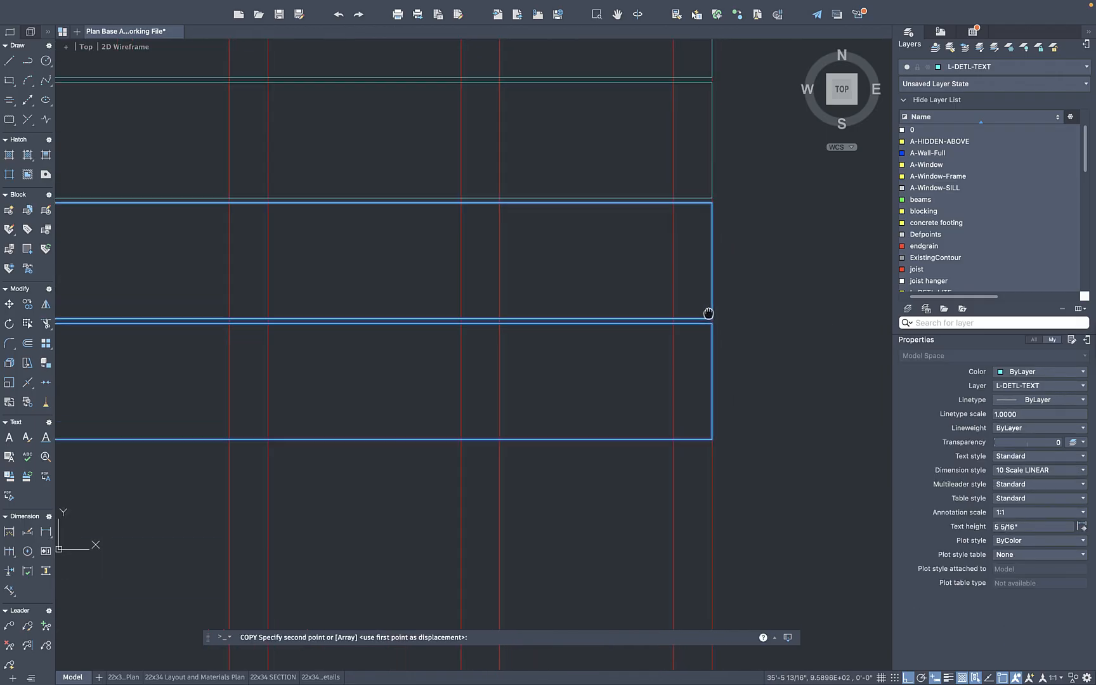
click(700, 372)
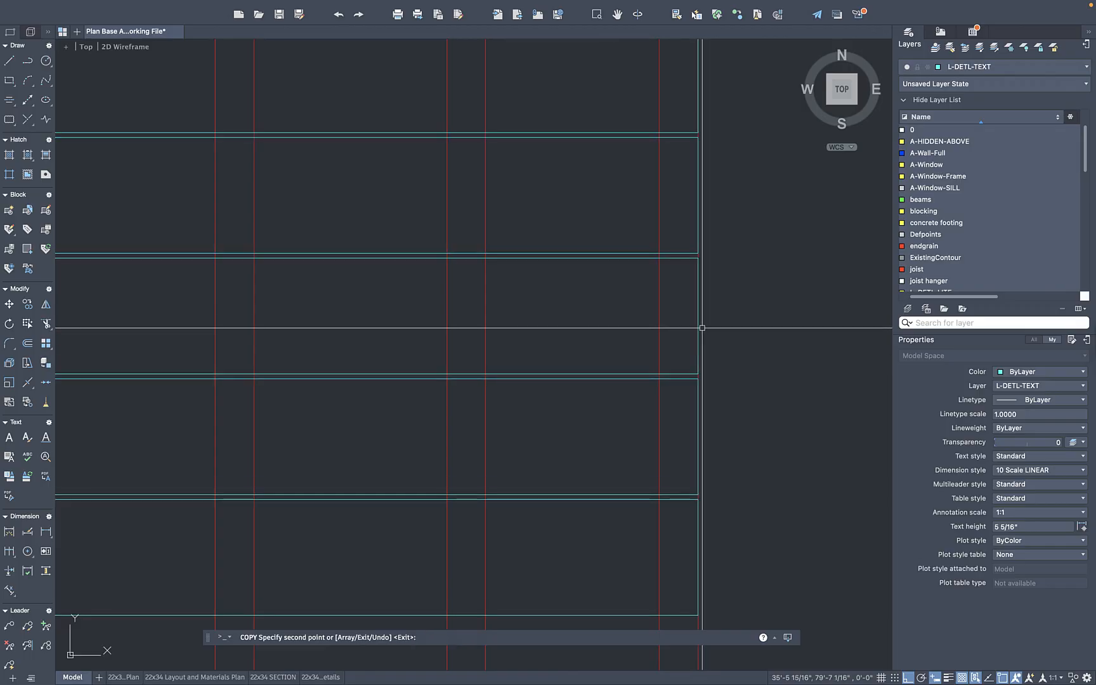
key(Return)
scroll(698, 319, down, 3)
middle_drag(547, 317, 663, 329)
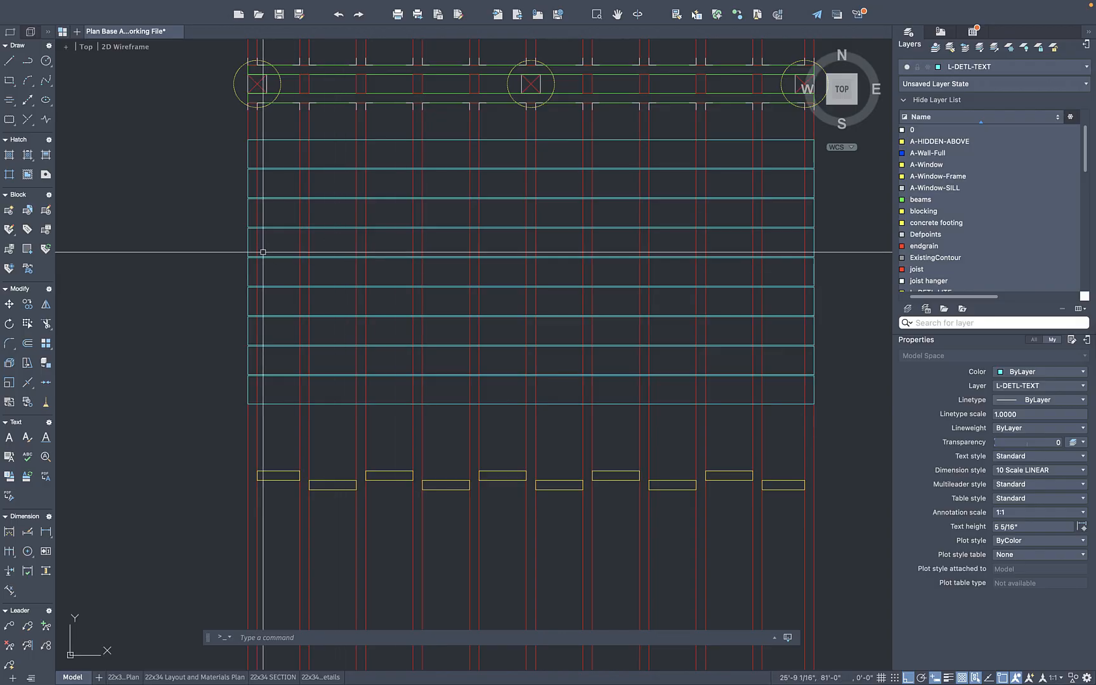
Draw a connected run of arcs as a wavy break line from below the deck boards to beyond their upper-left corner
text(a)
key(Return)
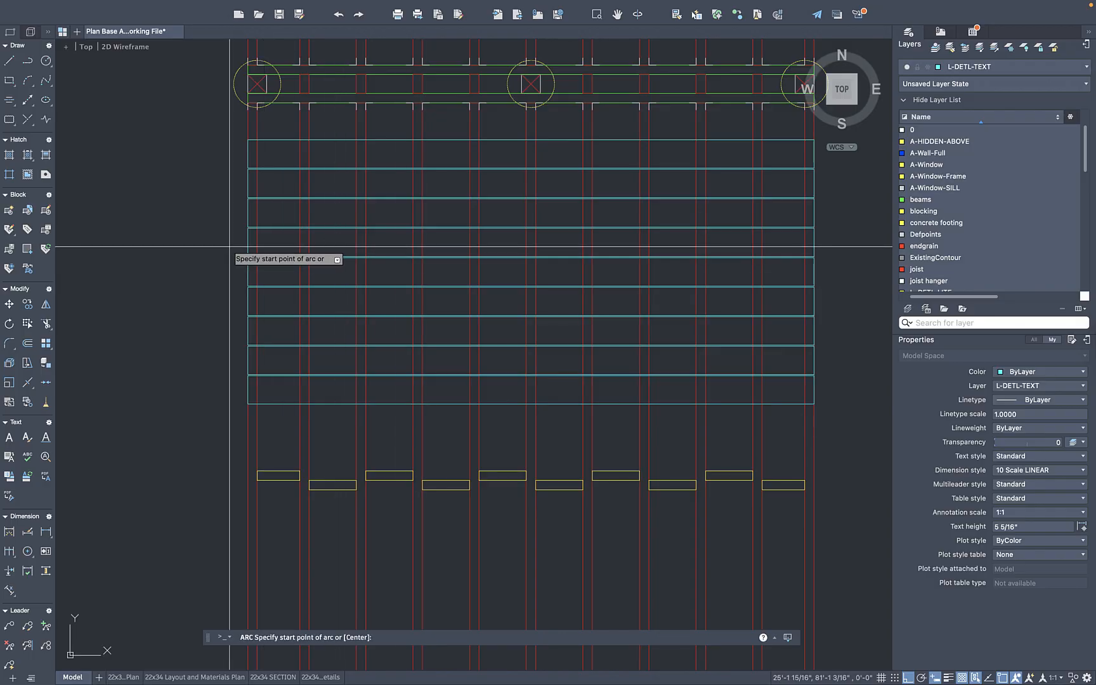
click(500, 434)
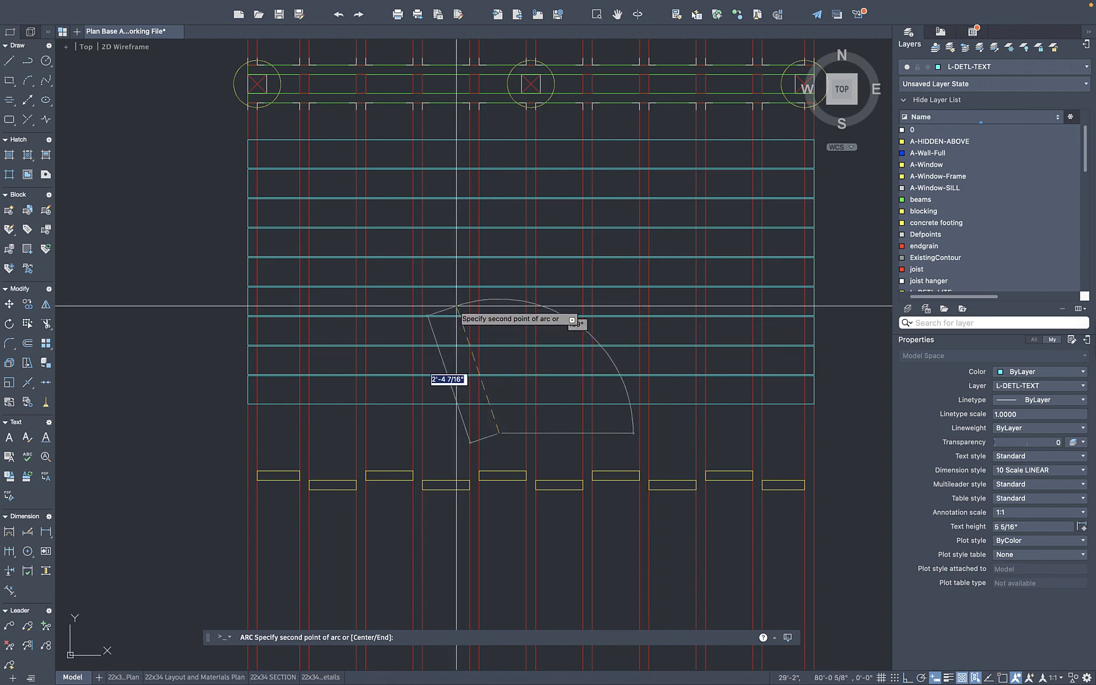
click(287, 217)
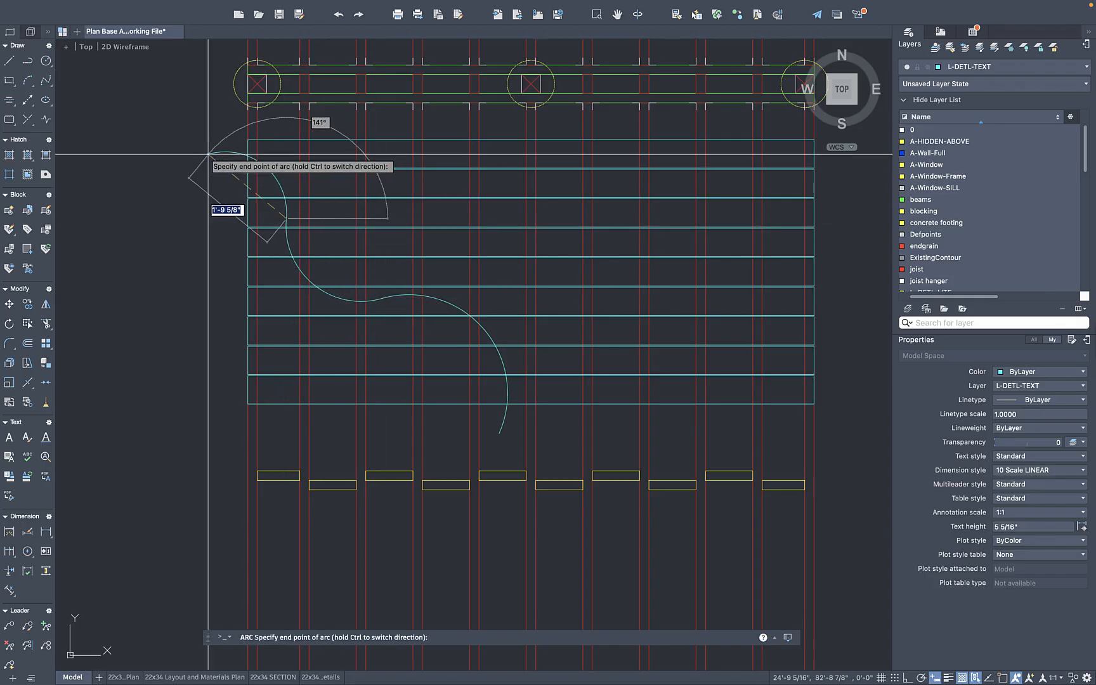
click(184, 146)
Move the break line's arcs down and to the right so they cross the lower-left part of the deck boards
click(278, 180)
click(300, 262)
click(400, 297)
text(m)
key(Return)
click(444, 435)
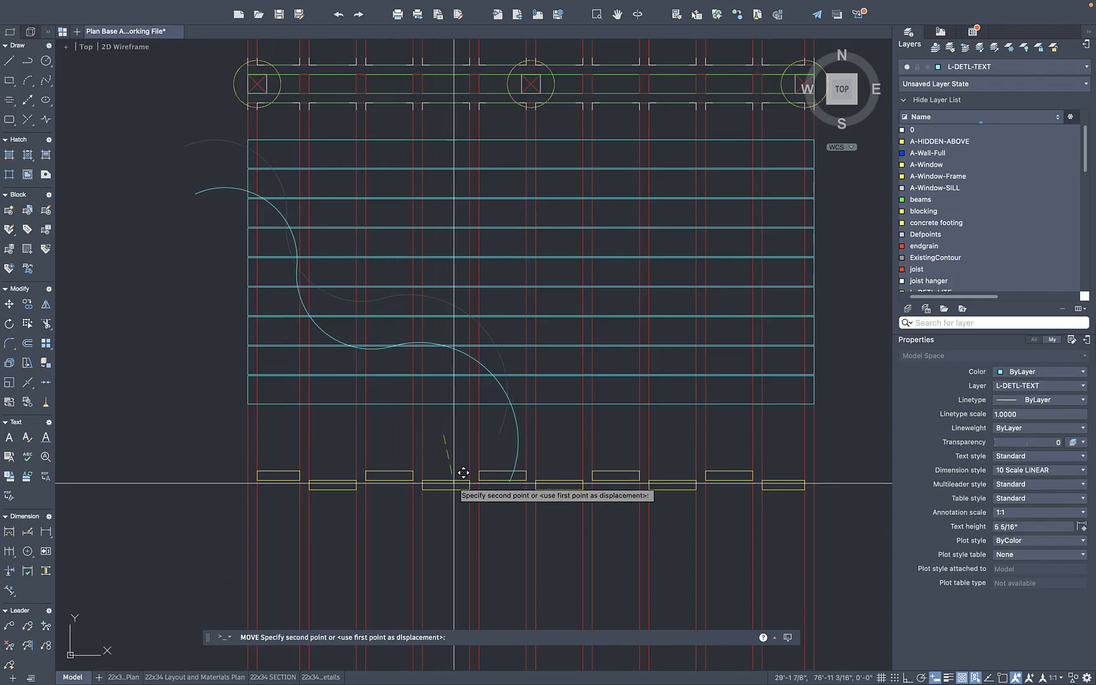
click(570, 421)
scroll(534, 511, up, 3)
scroll(556, 416, down, 5)
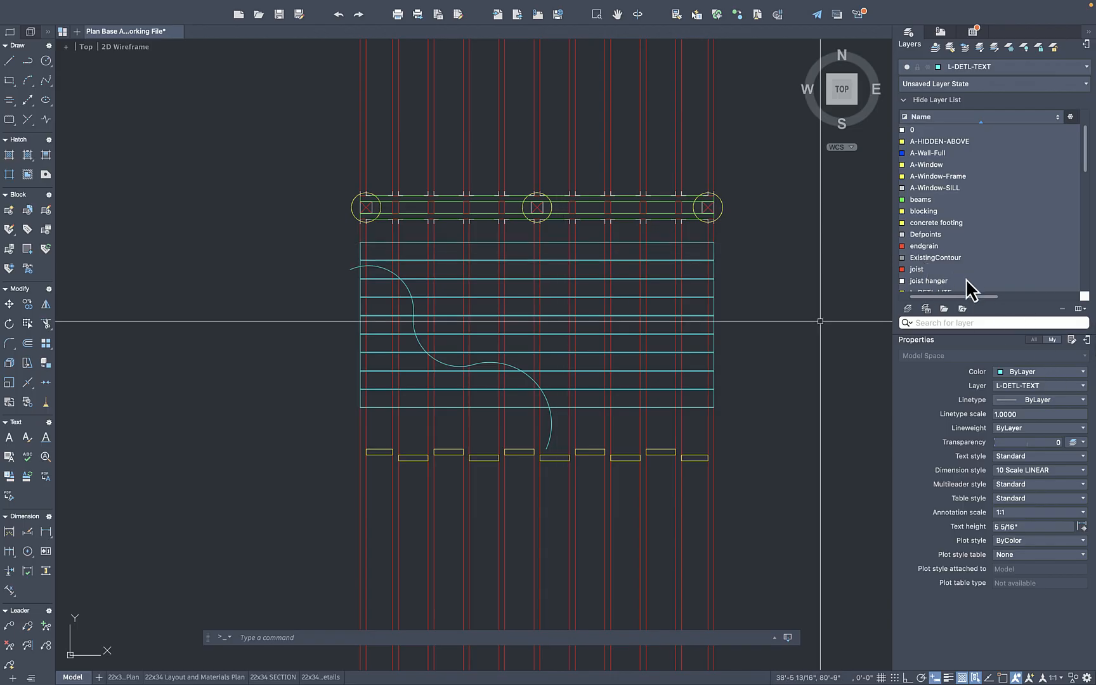
Create a layer named "decking boards" and set its color to green
click(909, 311)
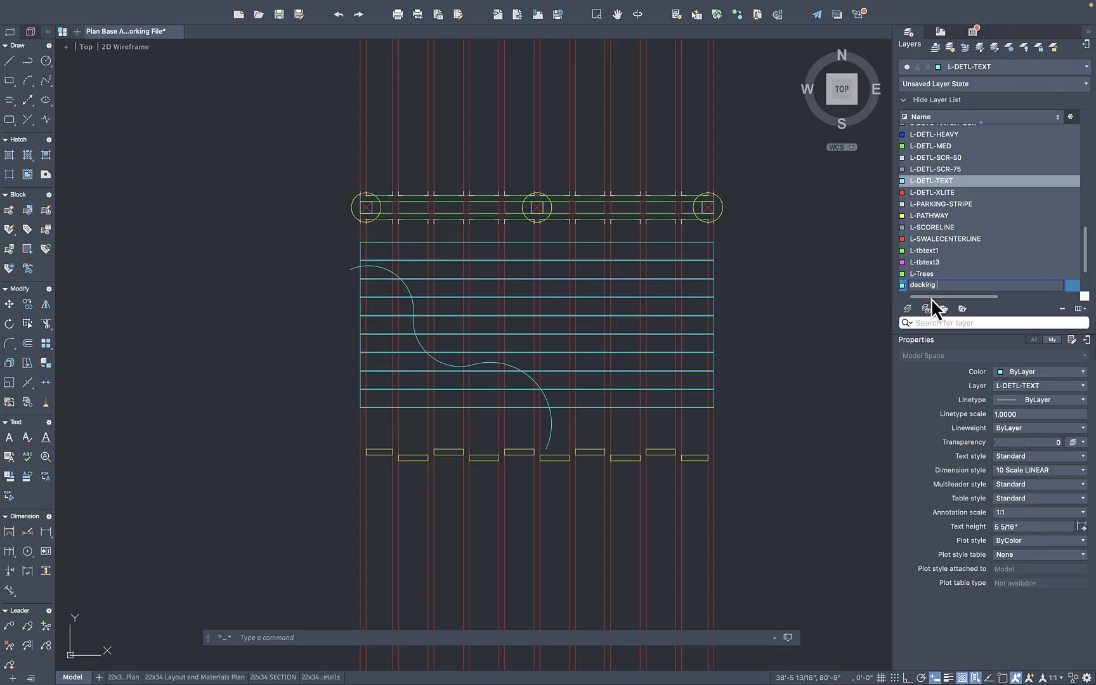
key(Return)
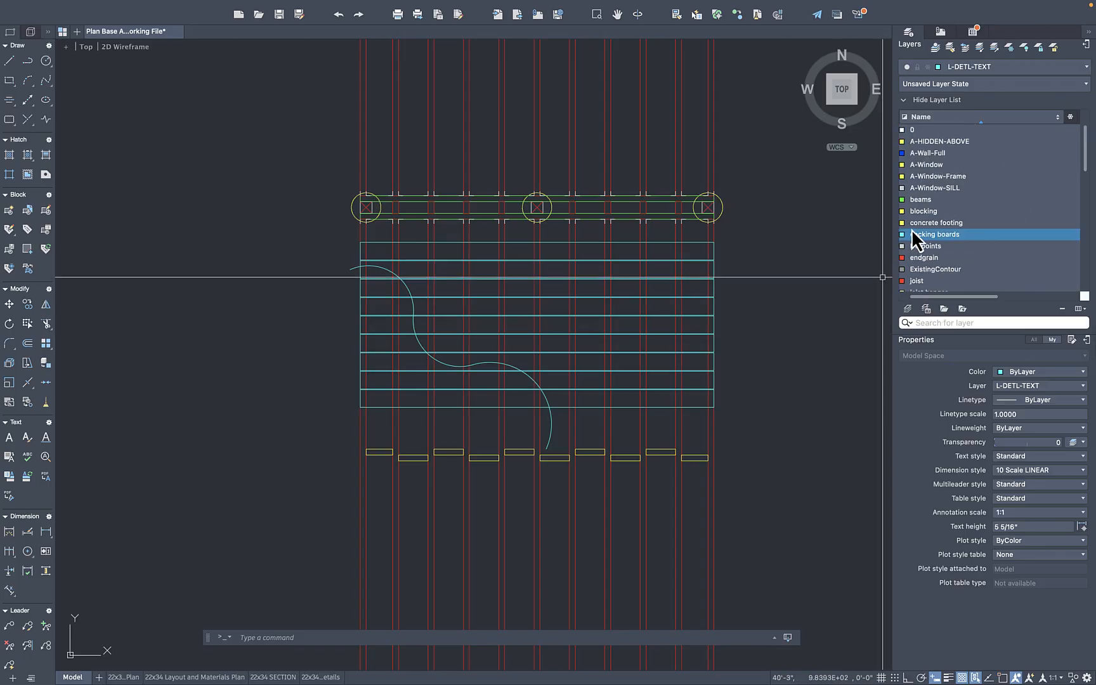
click(902, 235)
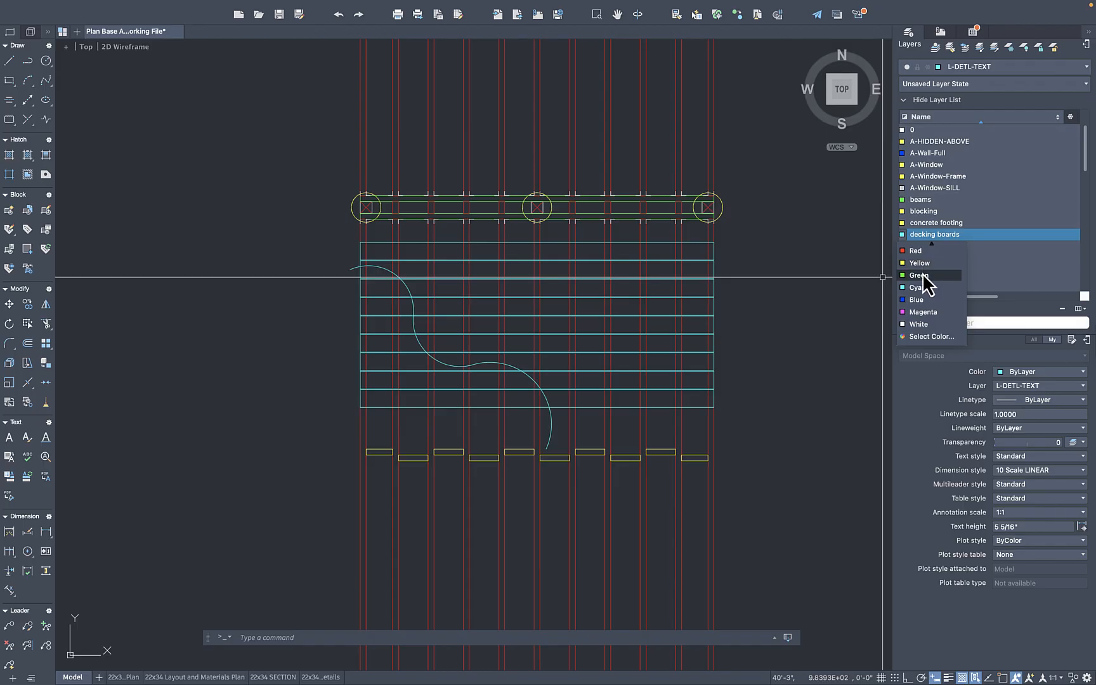
click(921, 276)
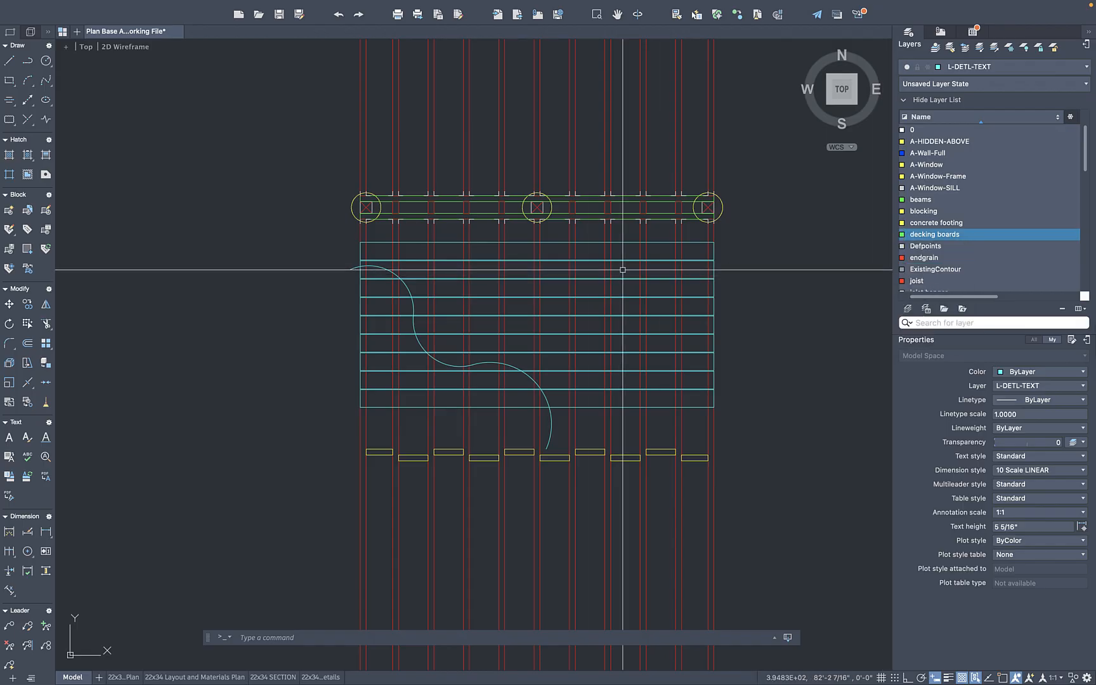
Assign all the deck boards and the break line arcs to the decking boards layer
click(522, 240)
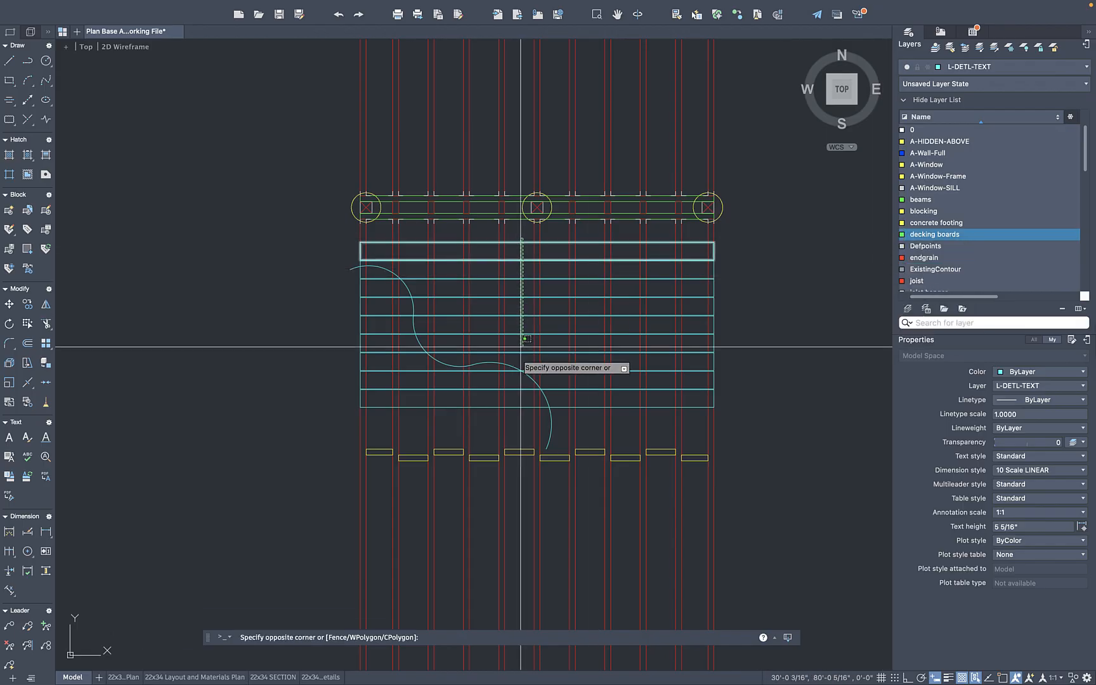
click(508, 431)
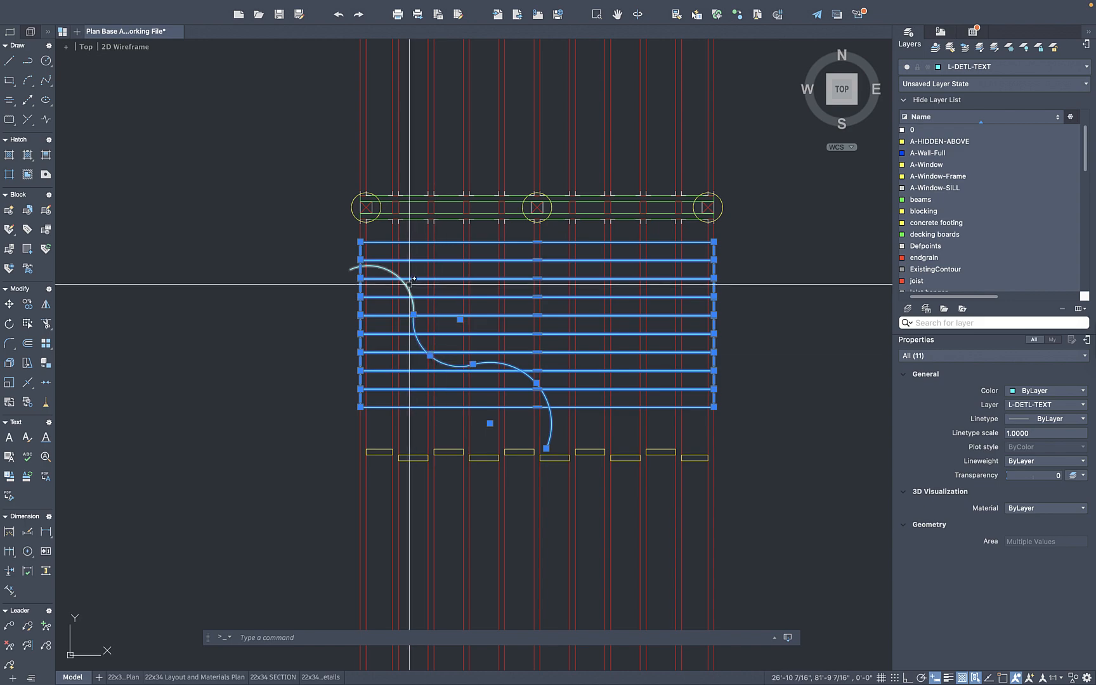
click(381, 268)
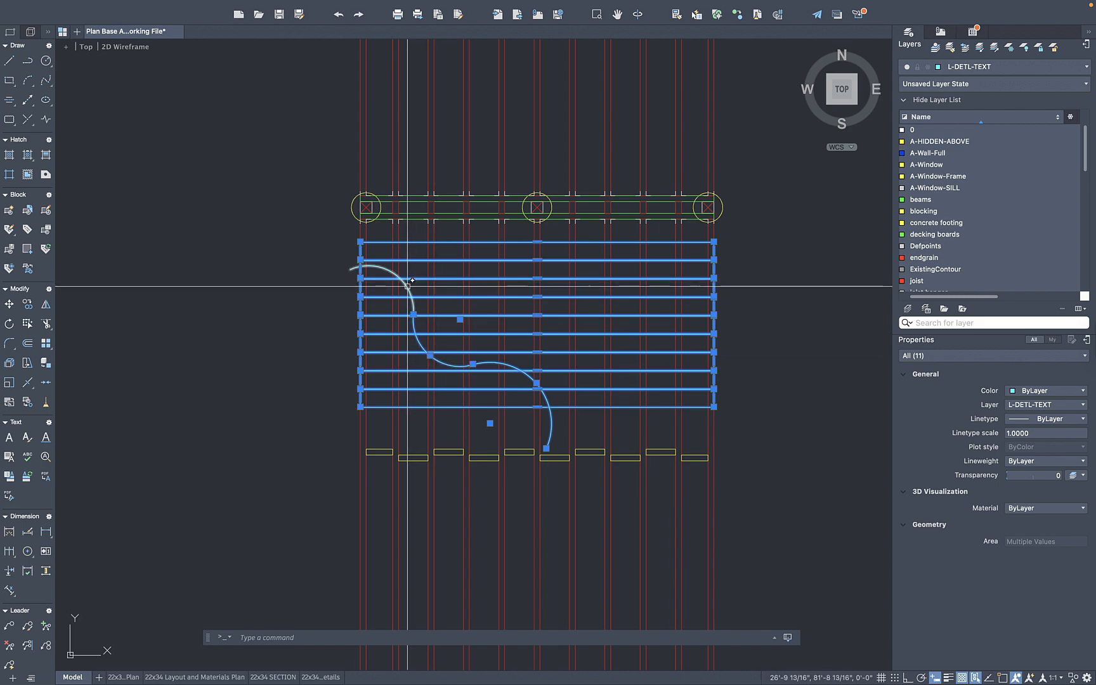
click(1041, 406)
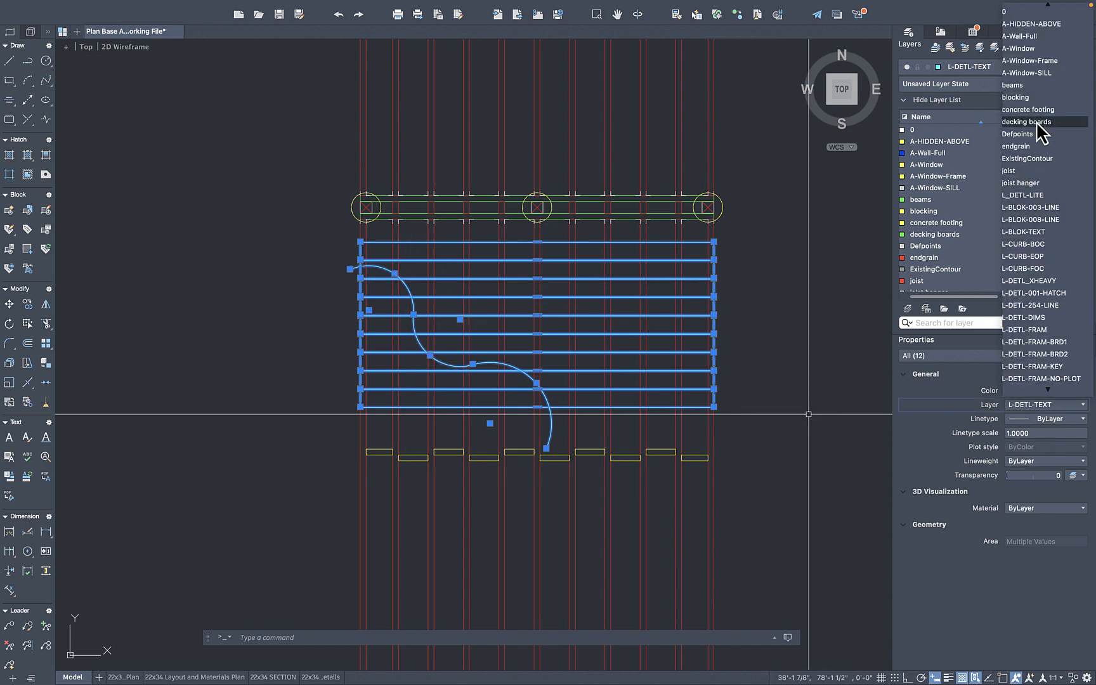
click(1037, 123)
key(Escape)
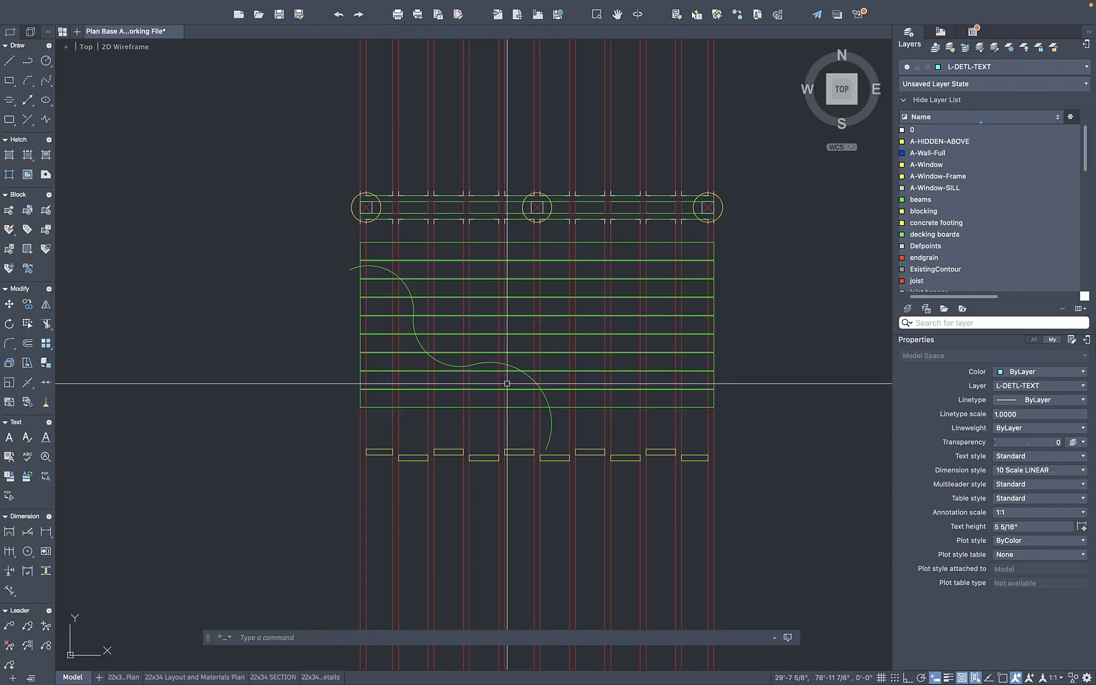
text(tr)
key(Return)
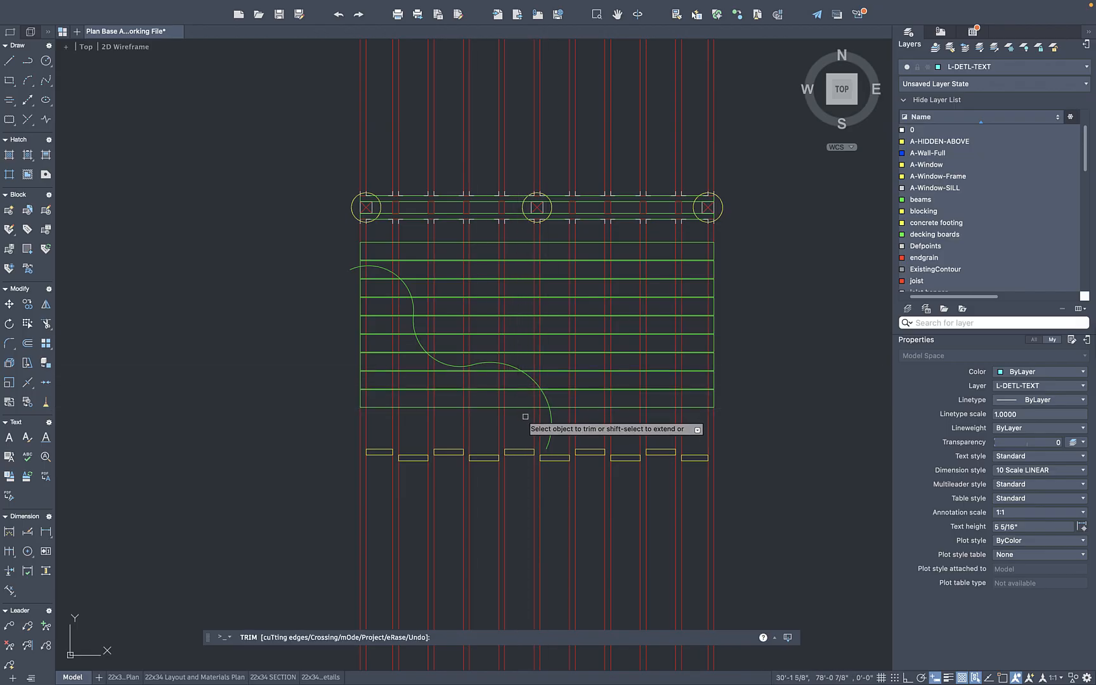
key(Escape)
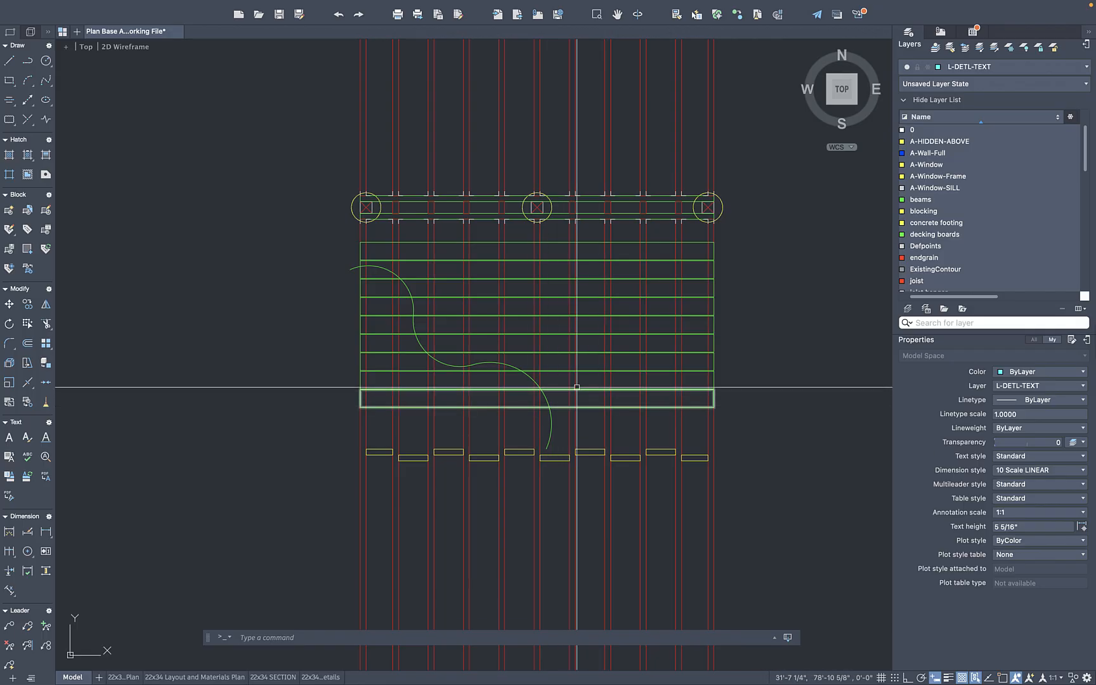
Isolate the decking boards layer with LAYISO, setting non-isolated layers to Off in both model space and paper space viewports
text(layiso)
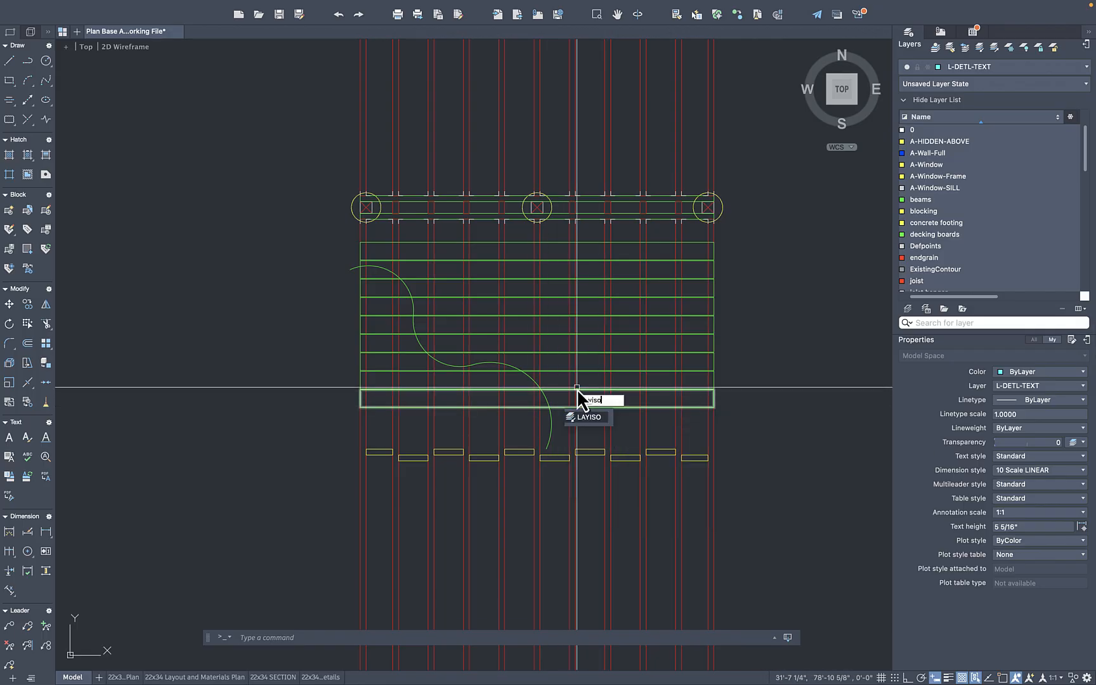
key(Return)
text(s)
key(Return)
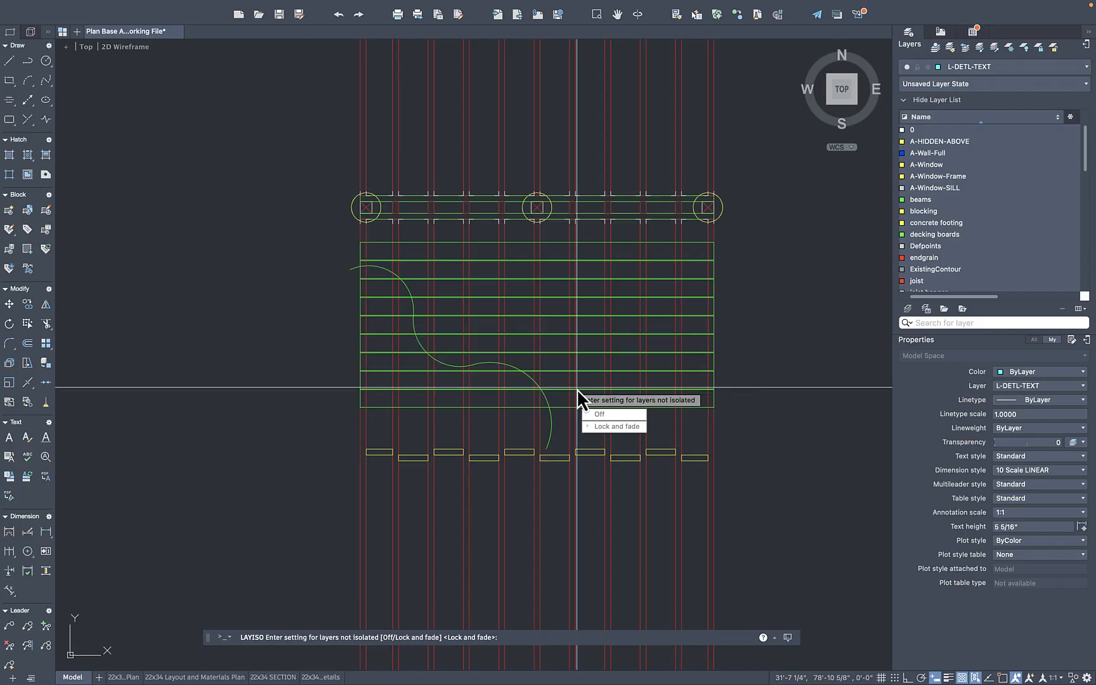
click(605, 415)
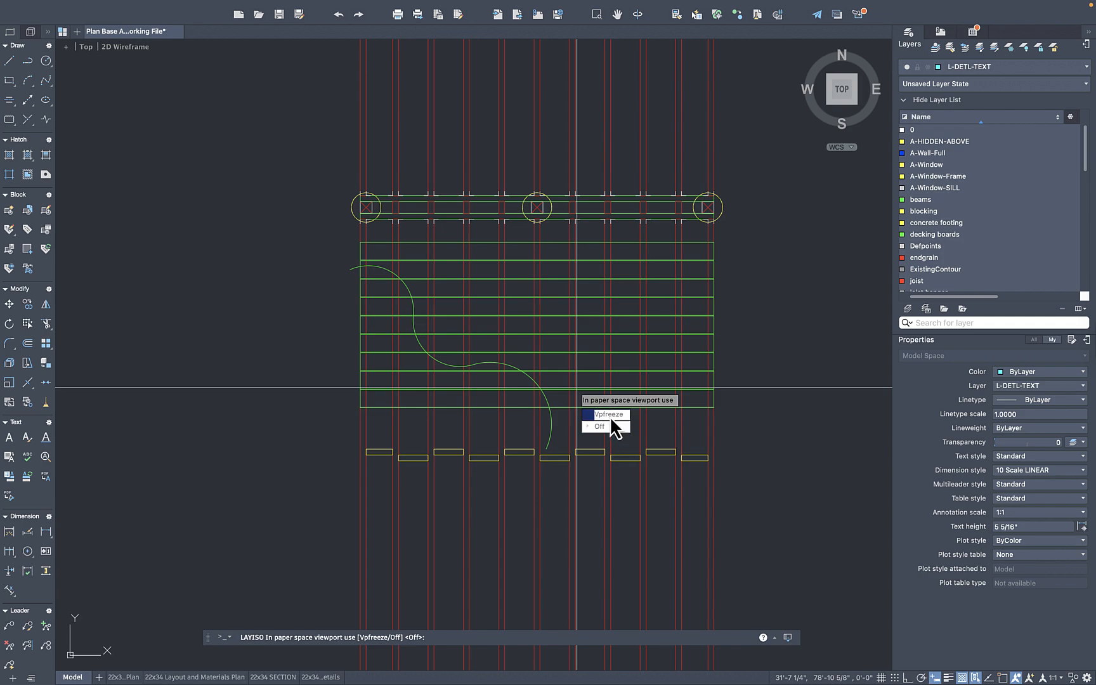
key(Return)
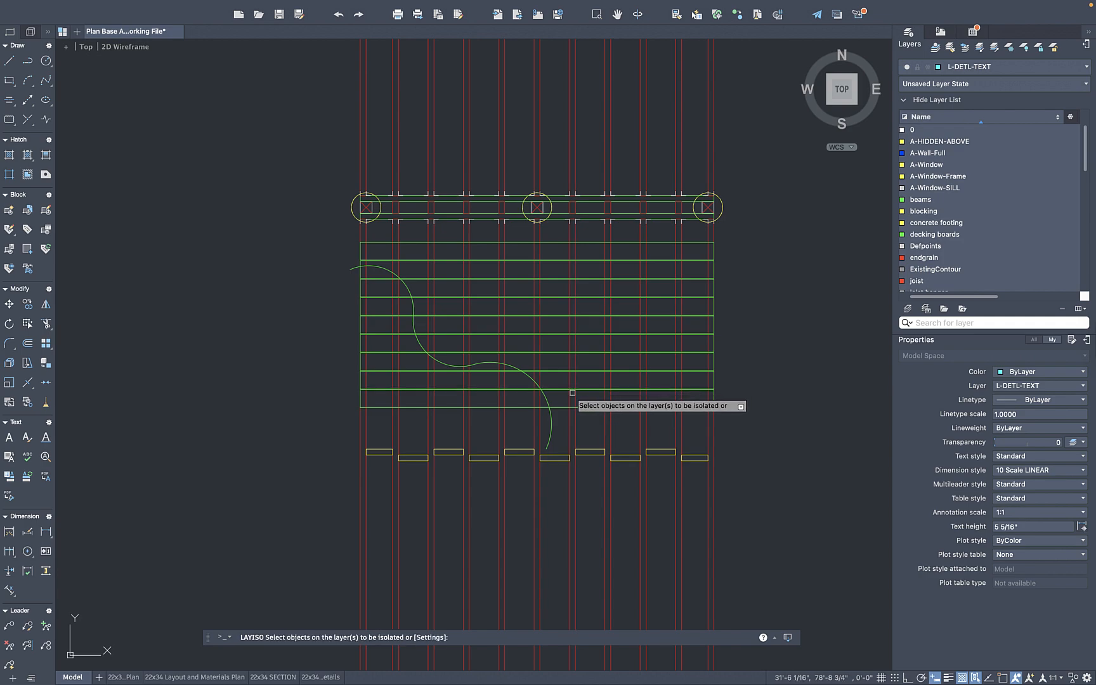
click(557, 408)
key(Return)
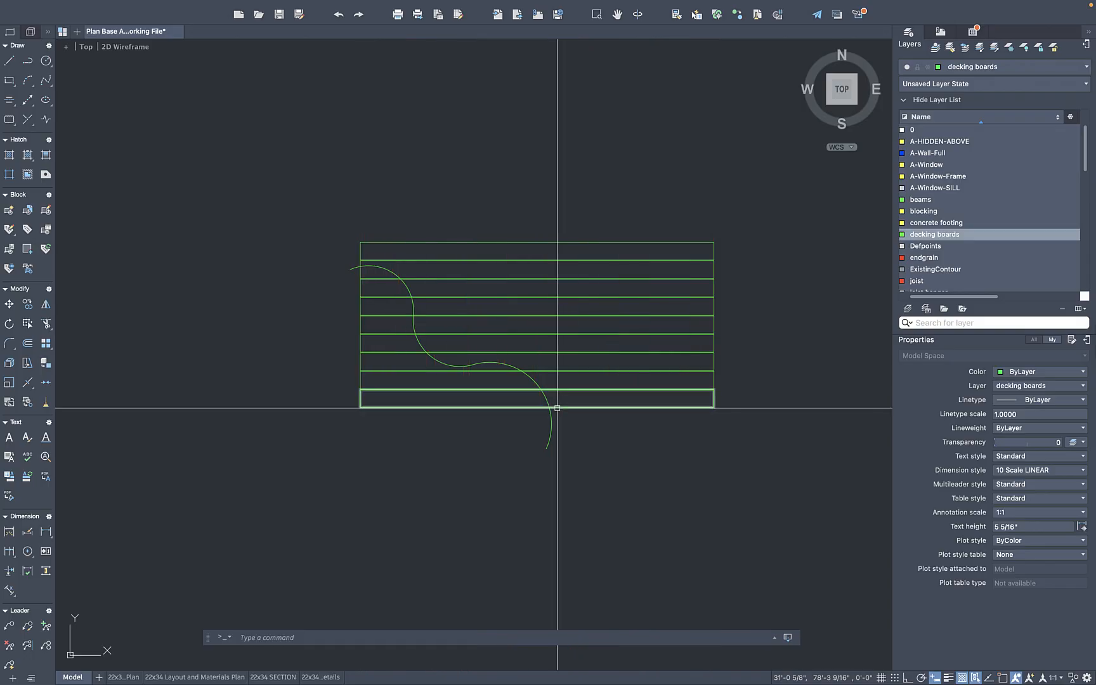
Trim the deck boards below and left of the break line and delete the leftover left edge
text(tr)
key(Return)
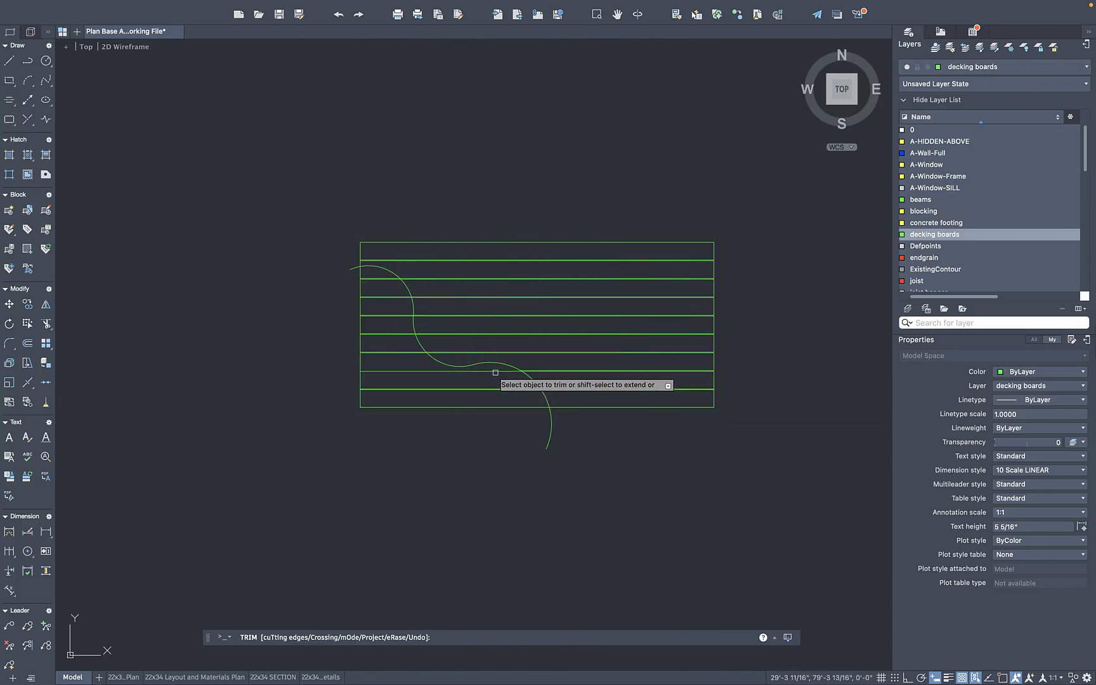
click(495, 381)
click(475, 433)
click(389, 370)
click(372, 279)
key(Return)
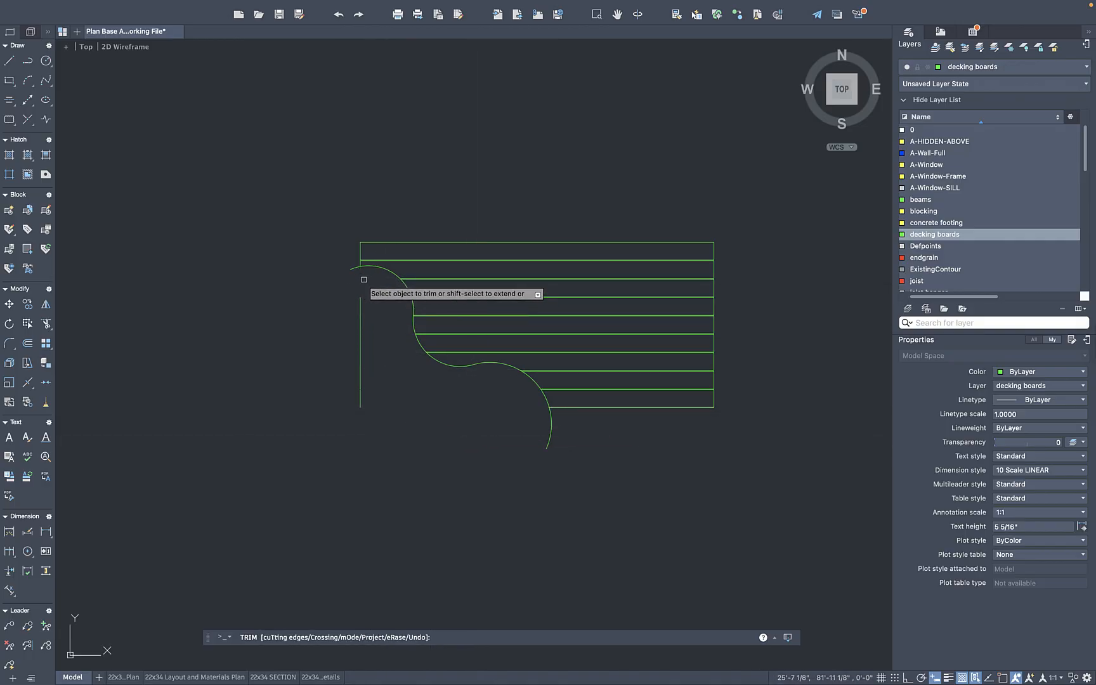
click(331, 436)
key(Delete)
Shorten the break line's lower tail by trimming it to a temporary line just below the boards, and erase that line
text(l)
key(Return)
click(563, 417)
click(536, 419)
key(Return)
text(tr)
key(Return)
key(Return)
click(557, 416)
text(e)
key(Return)
Shorten the break line's upper-left tail by trimming it to a temporary rectangle, and delete the rectangle
scroll(334, 260, up, 5)
scroll(448, 298, up, 3)
text(rec)
key(Return)
click(422, 279)
click(384, 336)
text(tr)
key(Return)
click(411, 297)
click(406, 284)
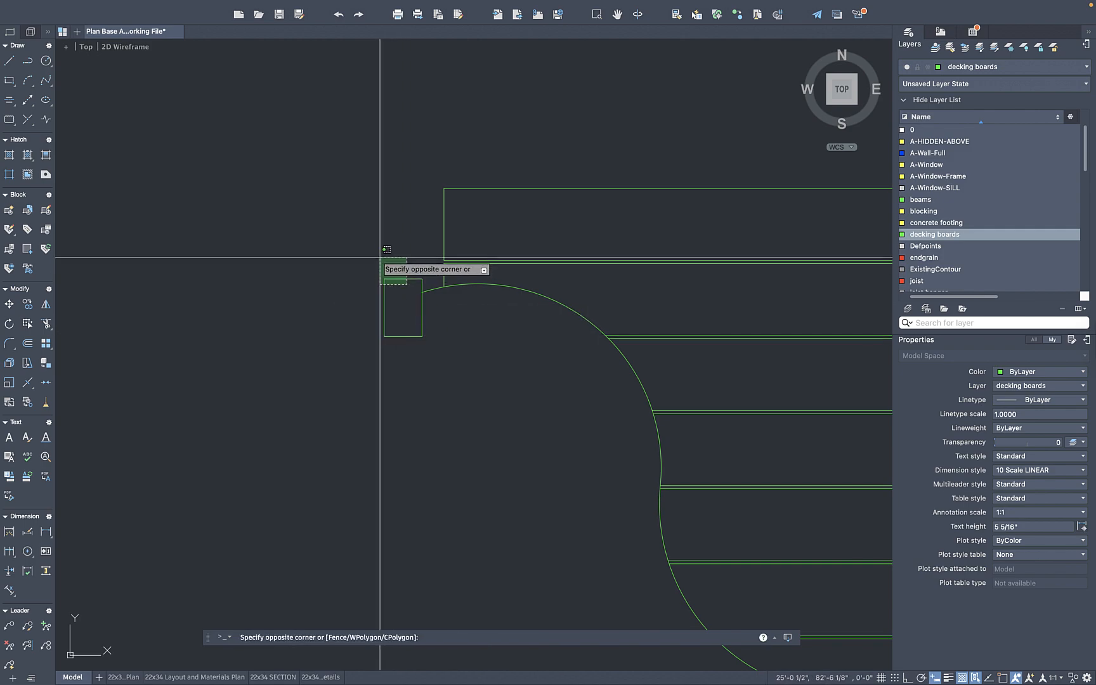
click(382, 259)
key(Delete)
scroll(390, 248, down, 5)
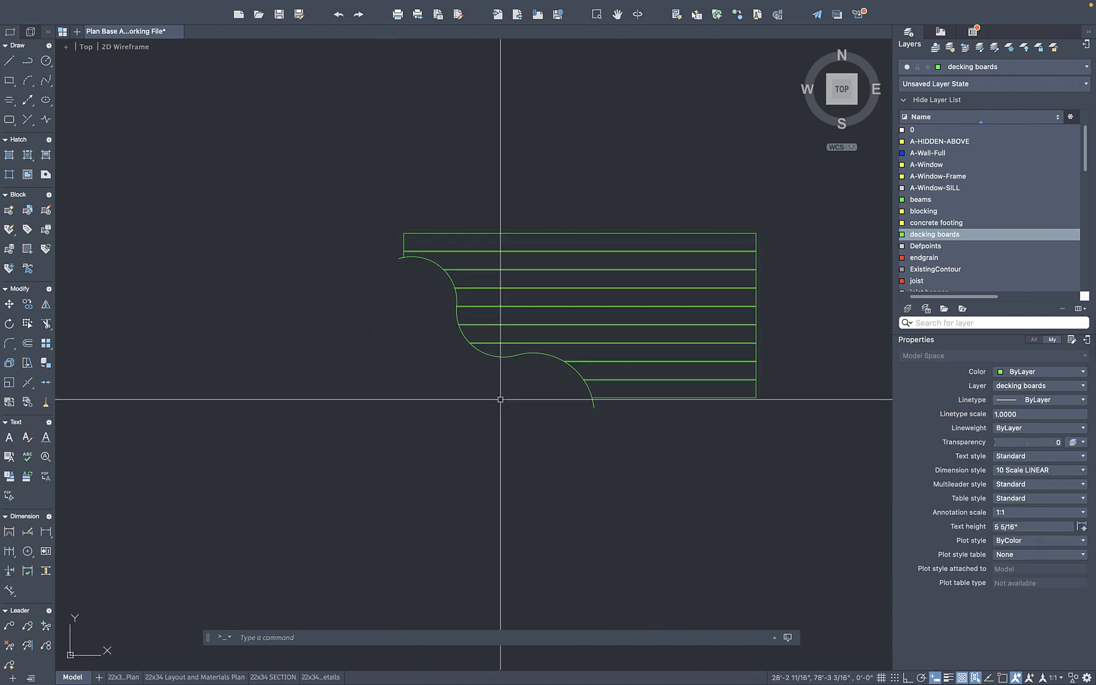
End the layer isolation with LAYUNISO to restore the framing layers
text(layon)
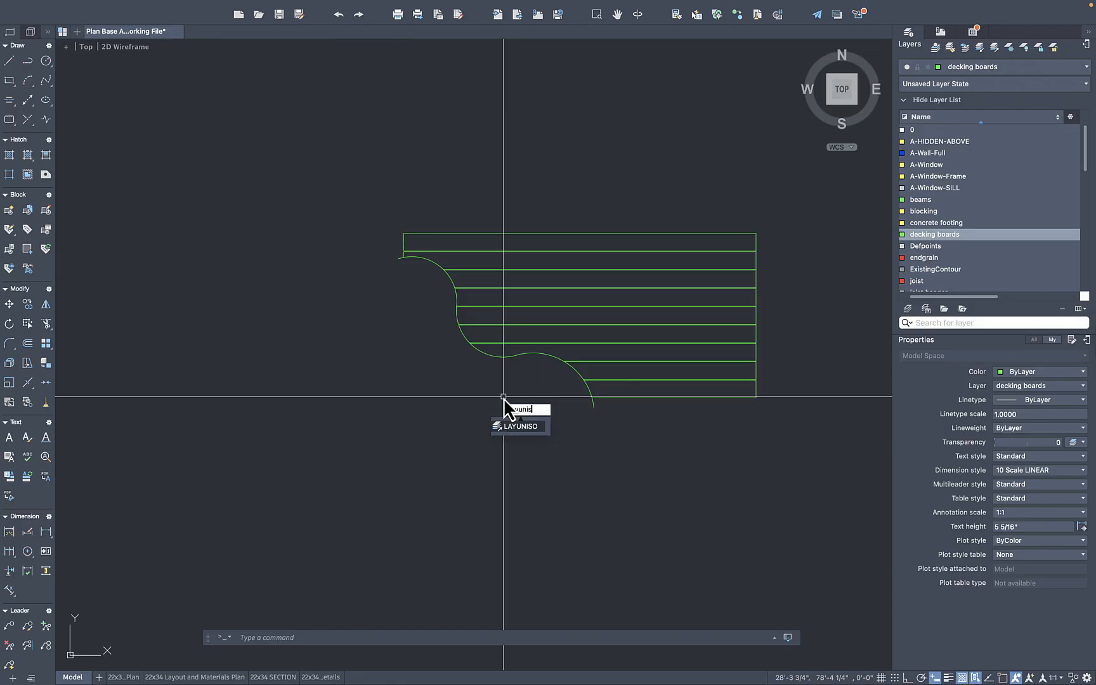
key(Return)
scroll(563, 325, down, 3)
scroll(465, 284, up, 3)
Extend the break line's upper-left end outward to a temporary slanted line, and delete that line
scroll(313, 246, up, 10)
text(l)
key(Return)
click(286, 329)
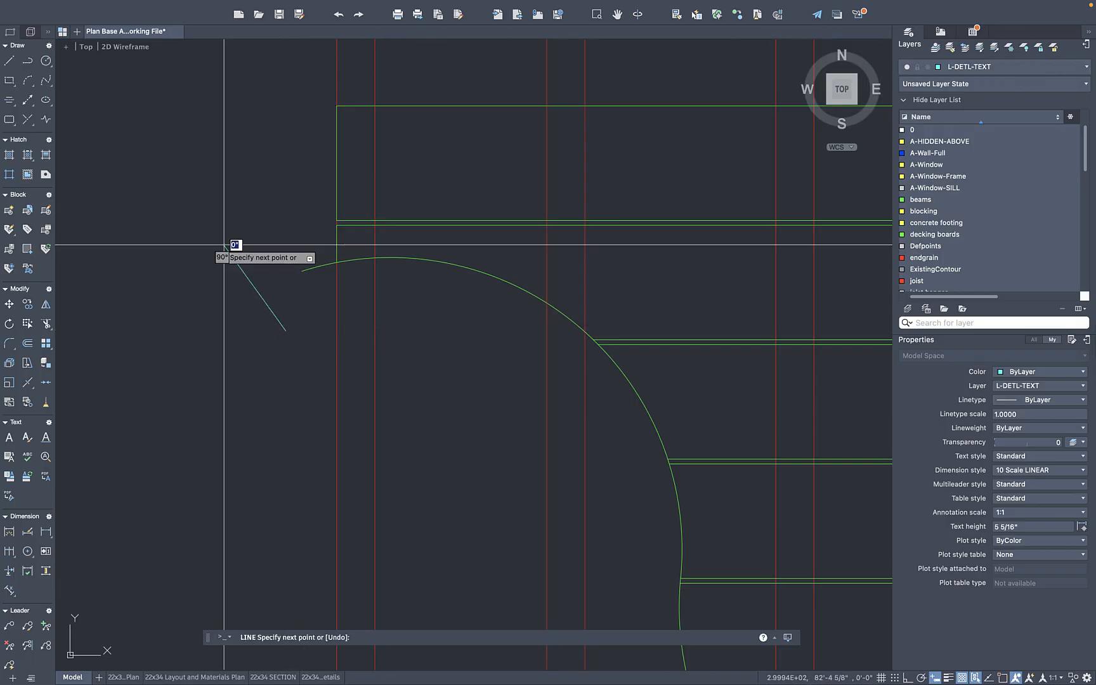
text(ex)
key(Return)
click(329, 264)
key(Return)
click(243, 256)
click(223, 266)
key(Delete)
scroll(227, 264, down, 10)
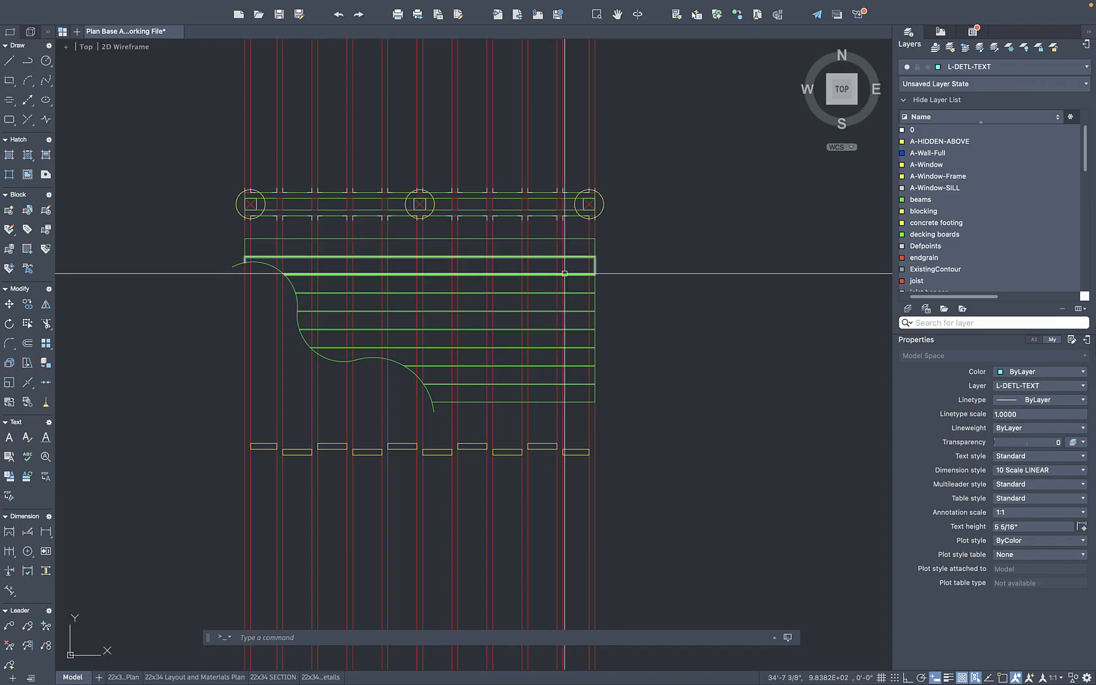
scroll(608, 250, up, 2)
scroll(559, 232, up, 4)
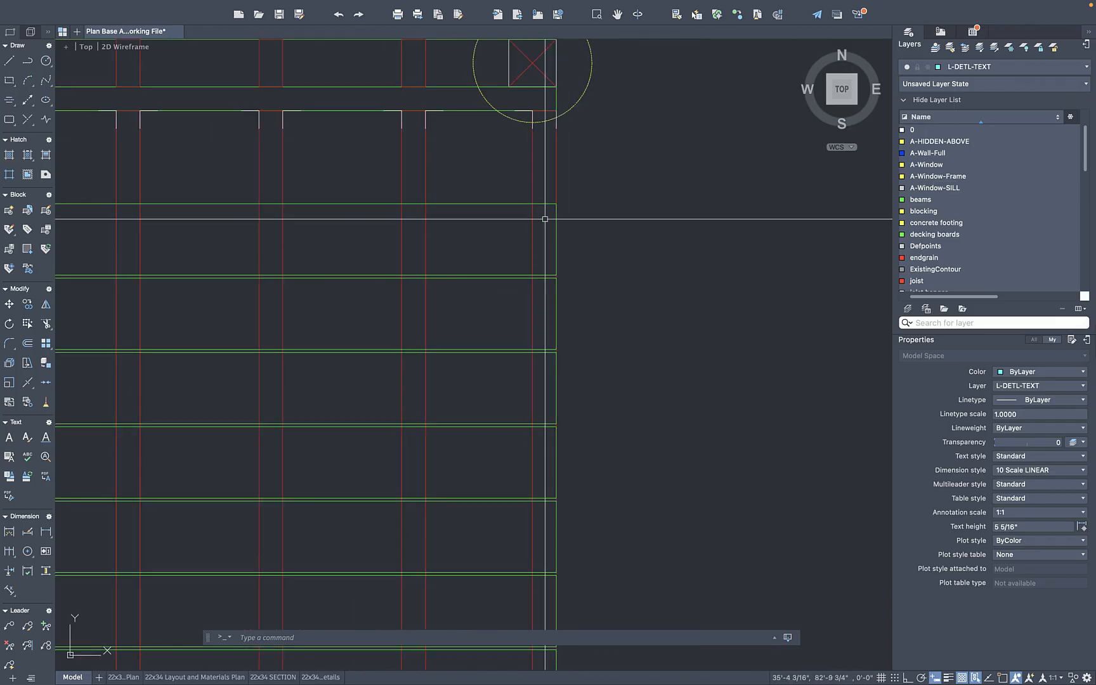
scroll(556, 228, up, 4)
scroll(558, 229, up, 2)
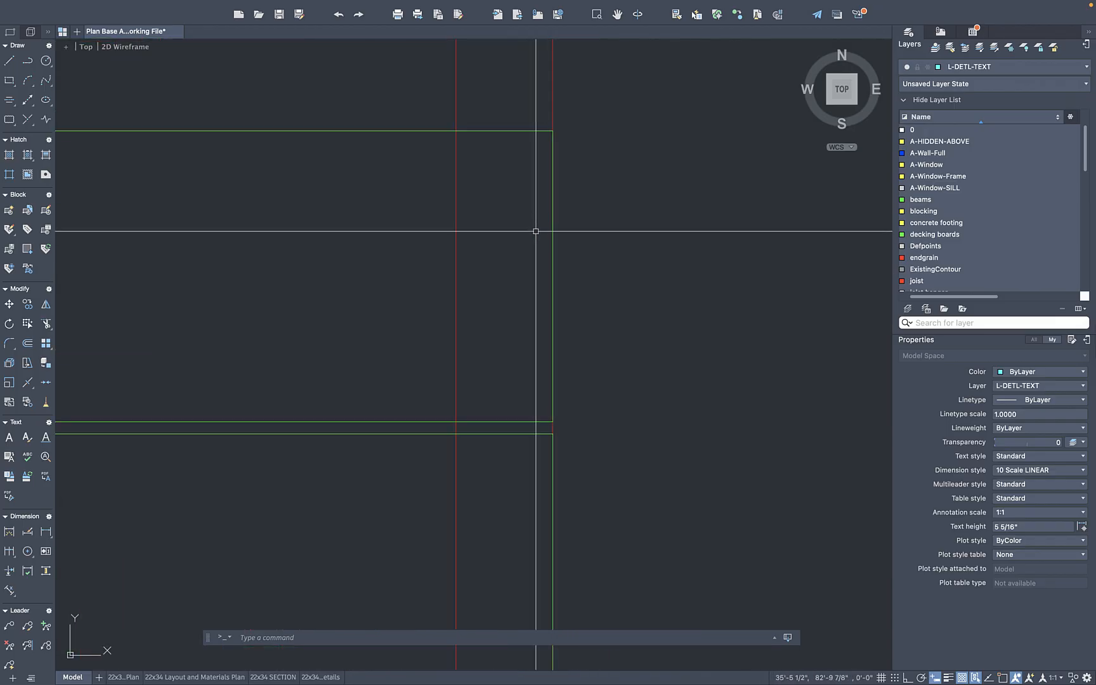
text(l)
key(Return)
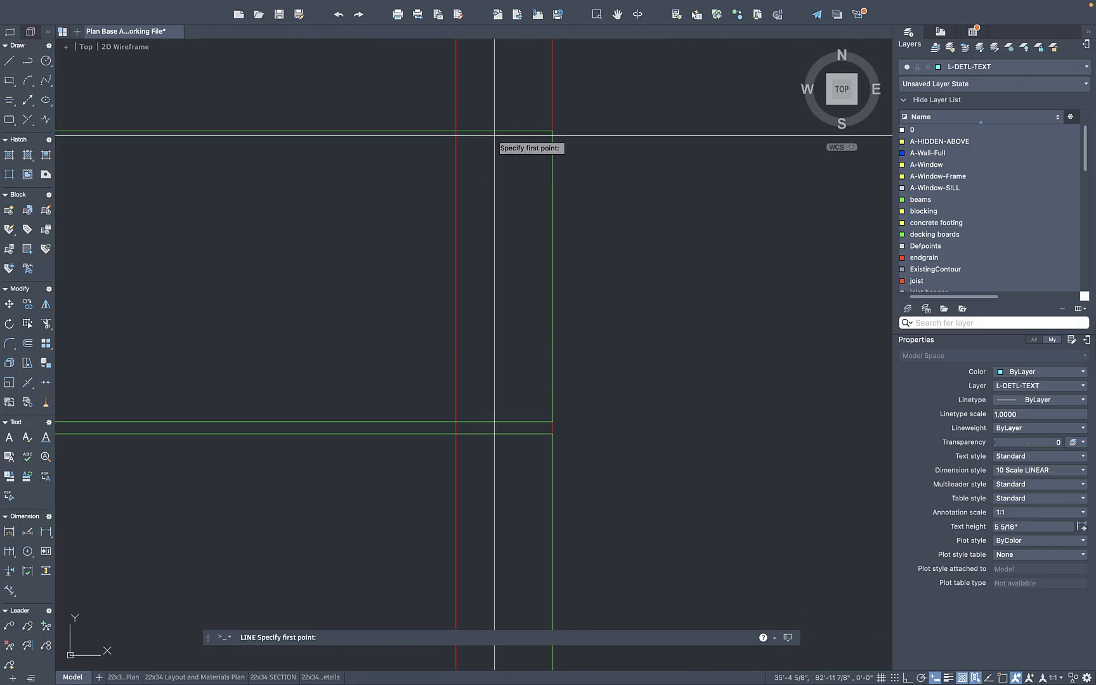
key(Escape)
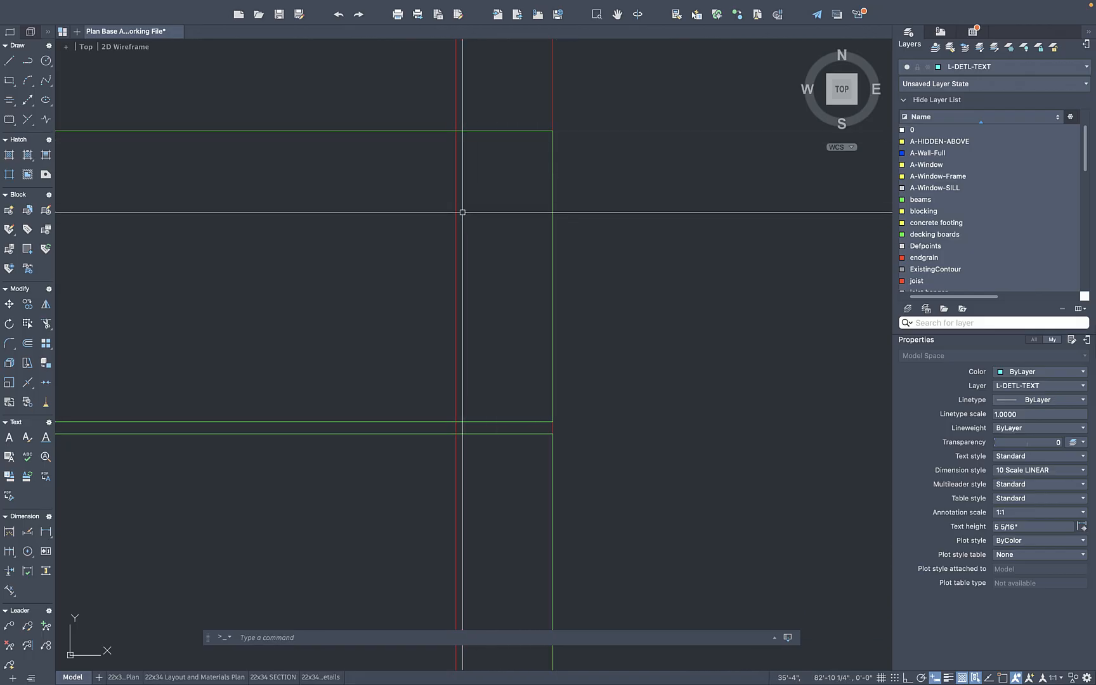
Draw a vertical guide line down the center of the rightmost joist, from the beam's lower edge past the top deck board
text(l)
key(Return)
scroll(456, 103, down, 2)
middle_drag(458, 106, 483, 299)
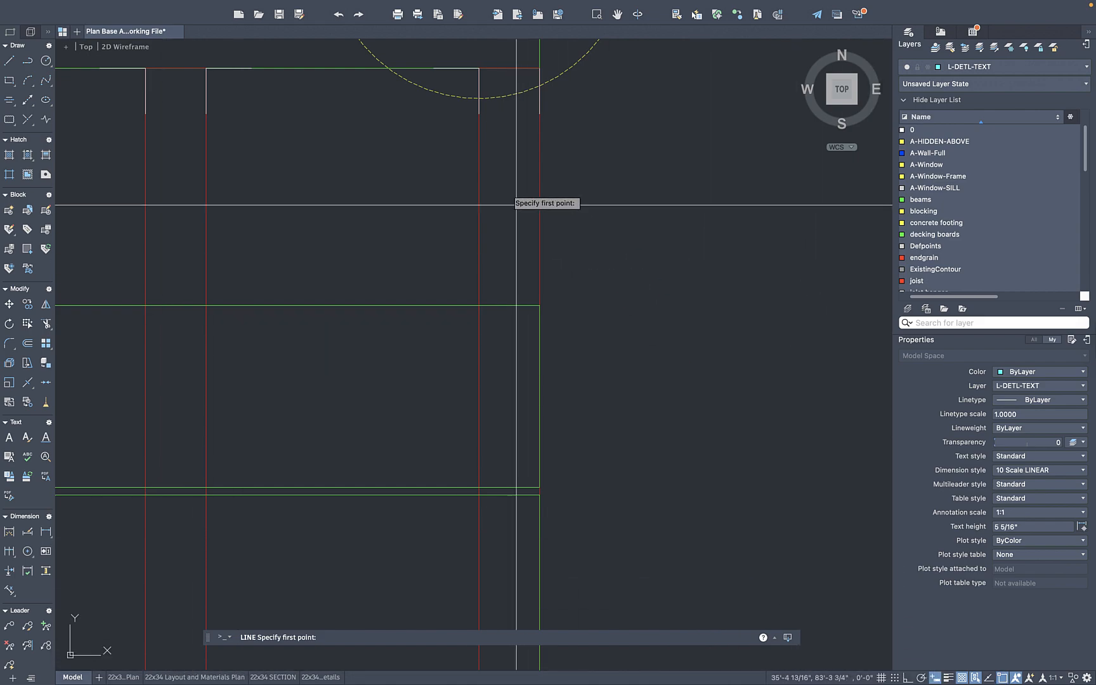
click(509, 67)
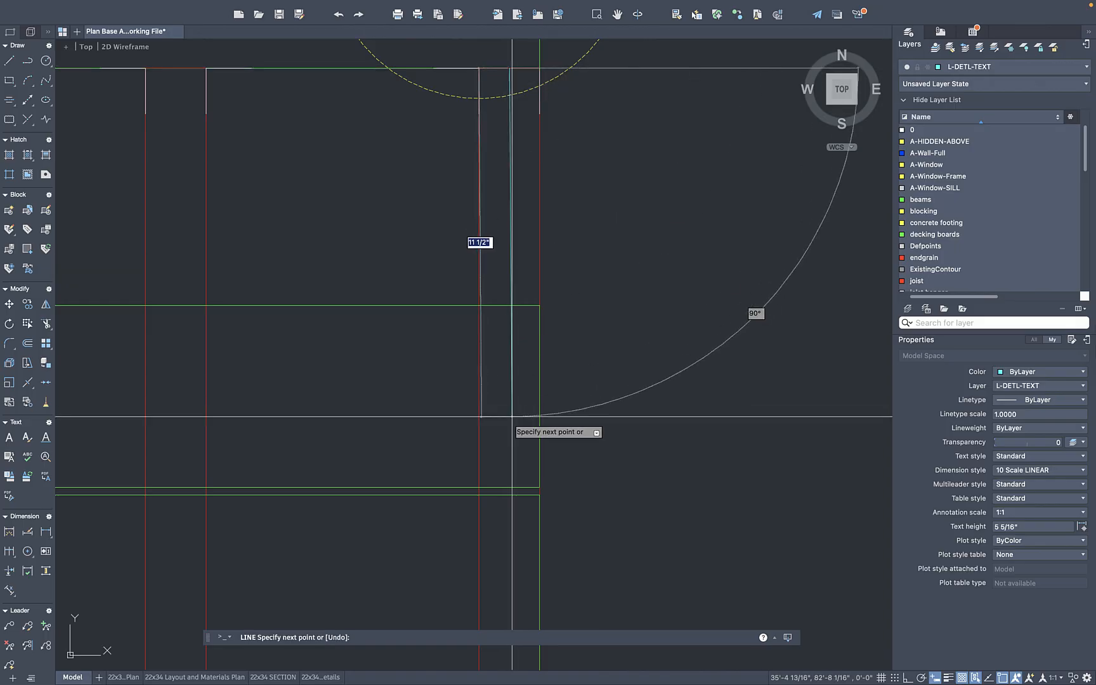
click(510, 552)
key(Return)
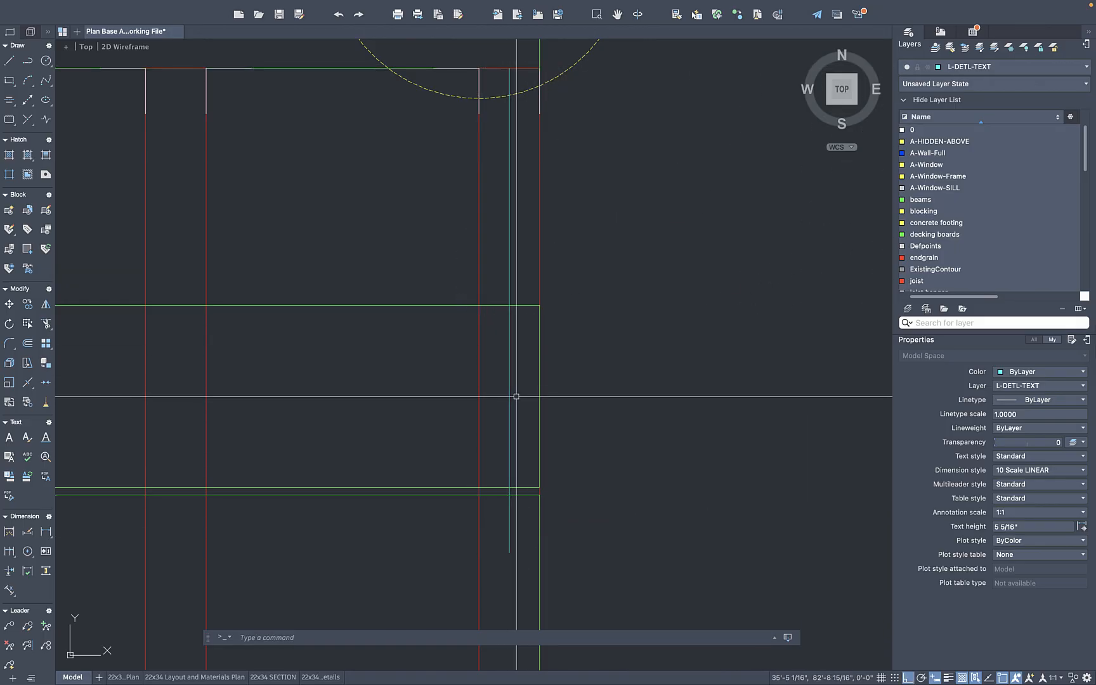
text(l)
key(Return)
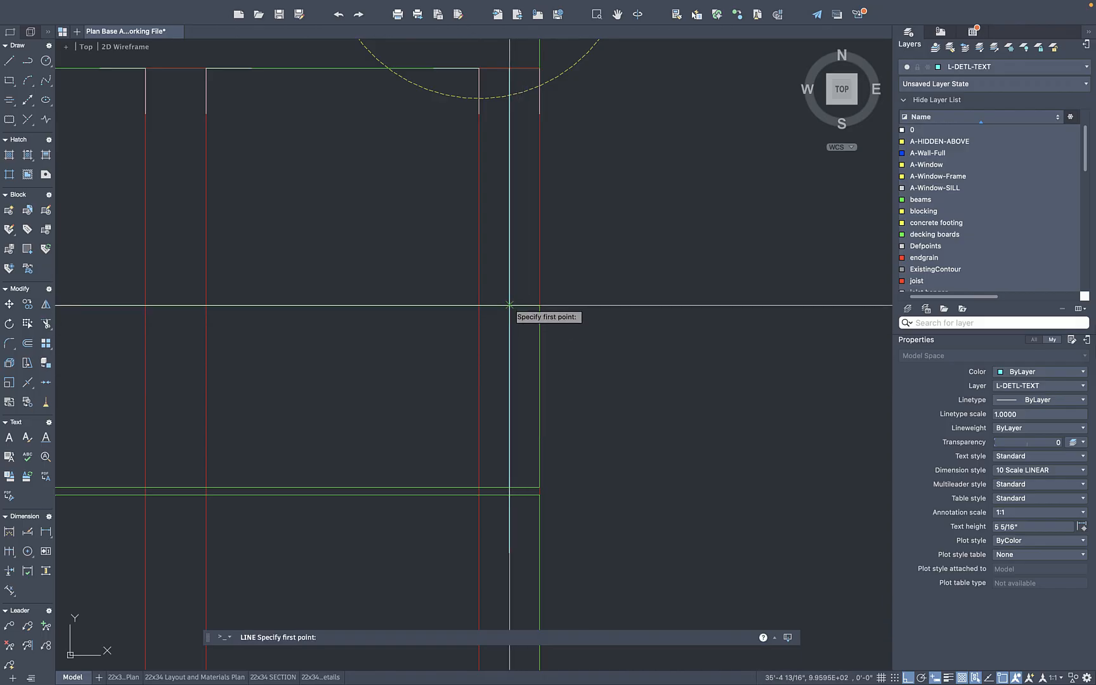
key(Escape)
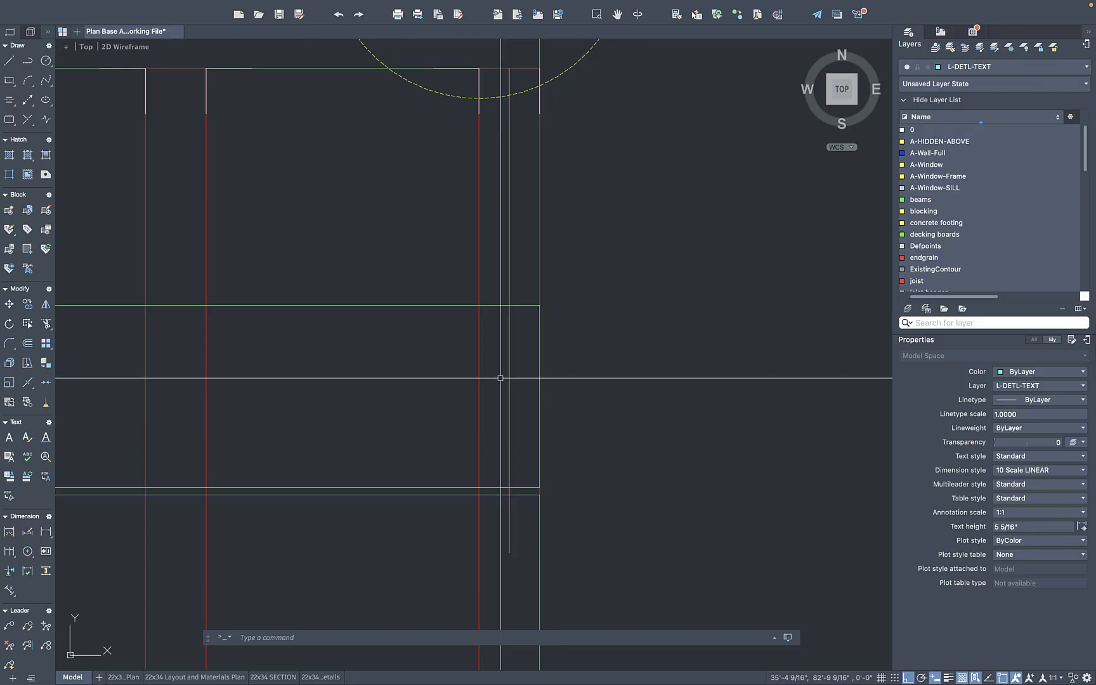
Offset the top deck board's outline inward
text(o)
key(Return)
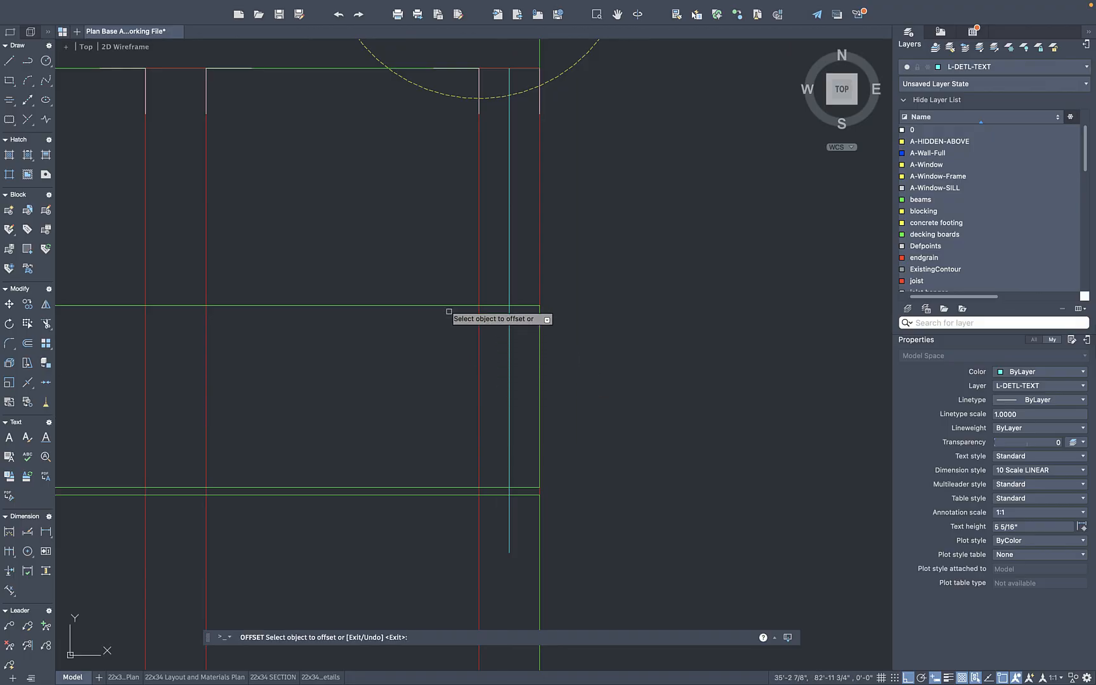
click(449, 305)
click(465, 379)
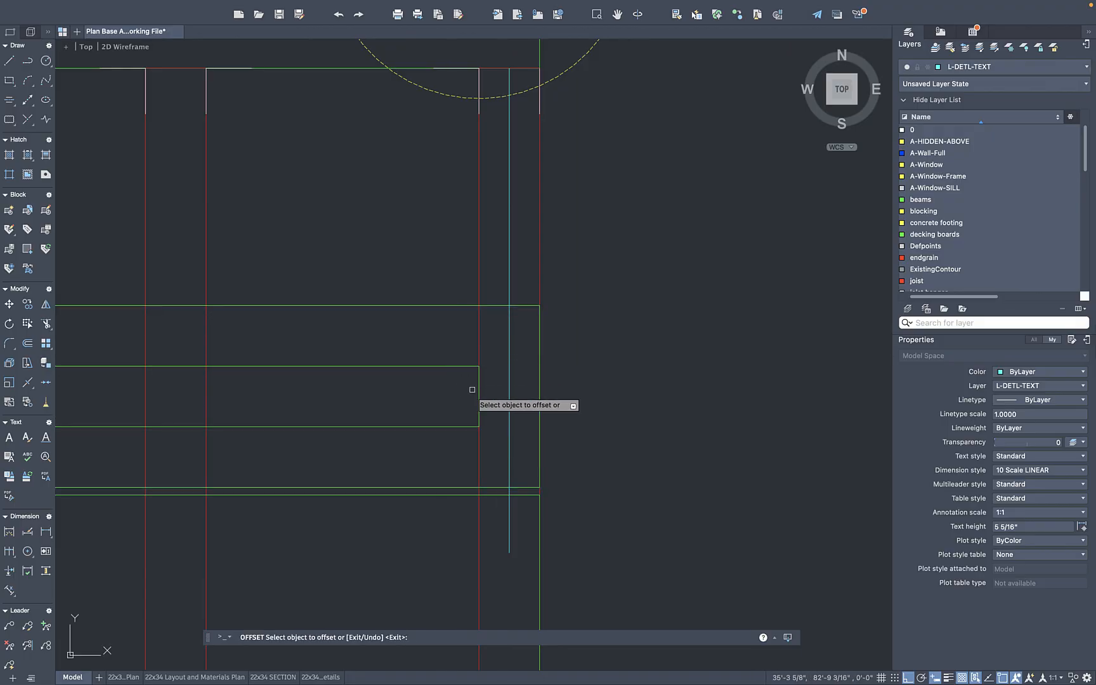
Draw two horizontal guide lines along the offset outline's upper and lower edges across the rightmost joist, and delete the offset outline
text(l)
key(Return)
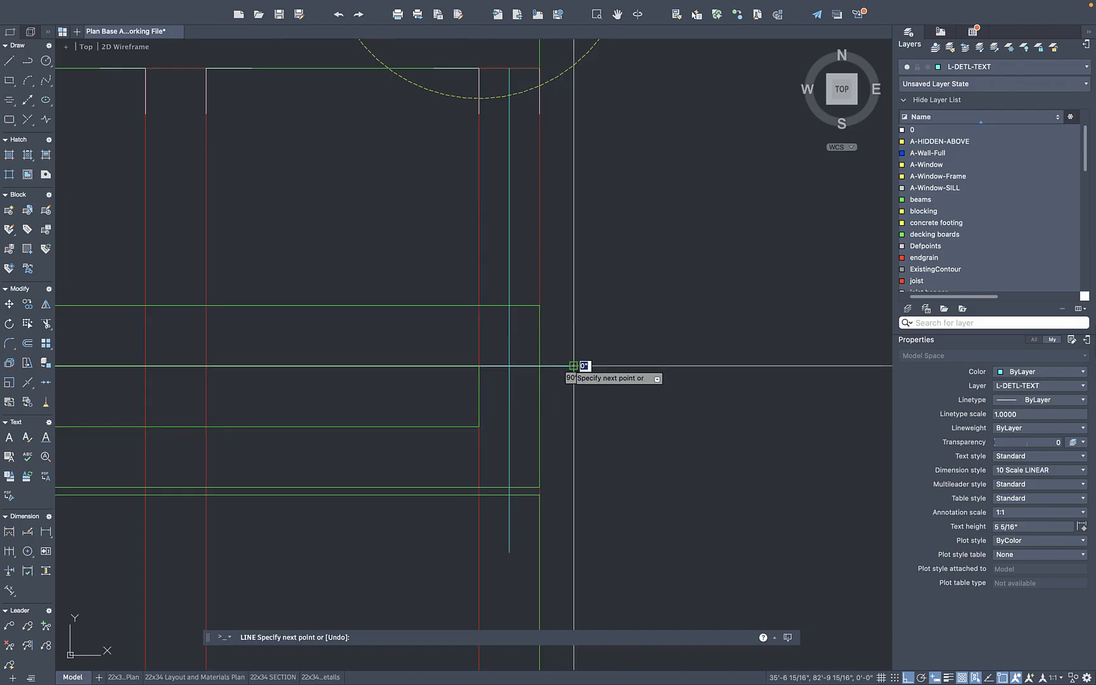
click(574, 366)
key(Return)
key(Return)
click(609, 427)
key(Return)
click(432, 366)
key(Delete)
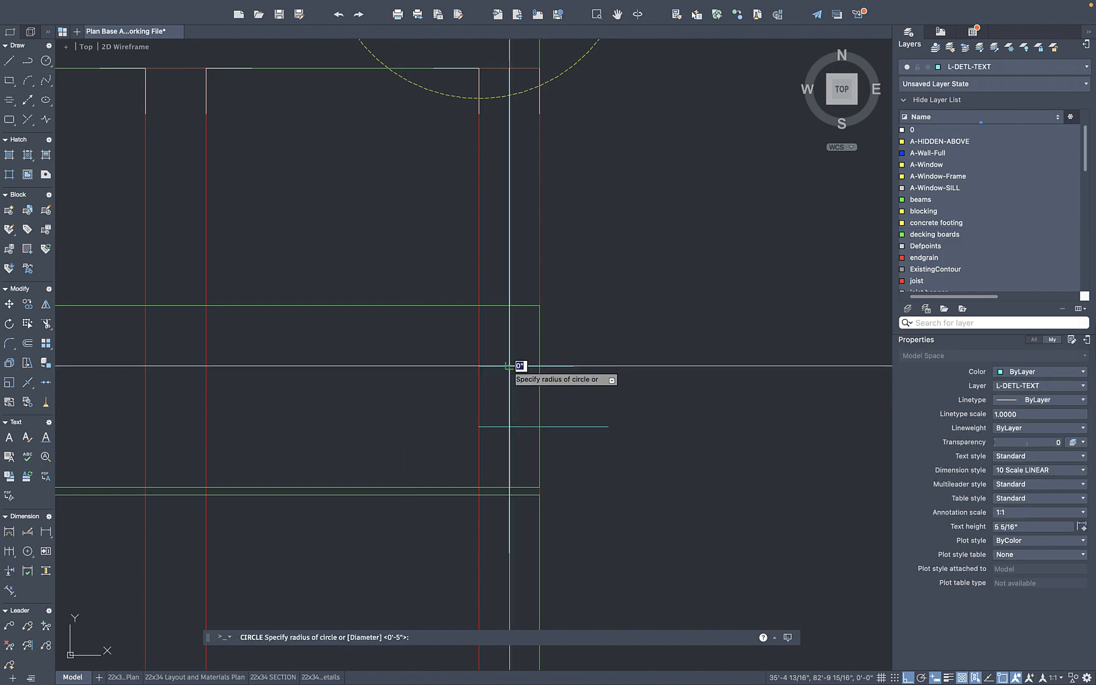
Draw a circle of 1/8" radius where the vertical guide meets the upper horizontal guide, and copy it to the lower guide intersection
scroll(510, 366, up, 4)
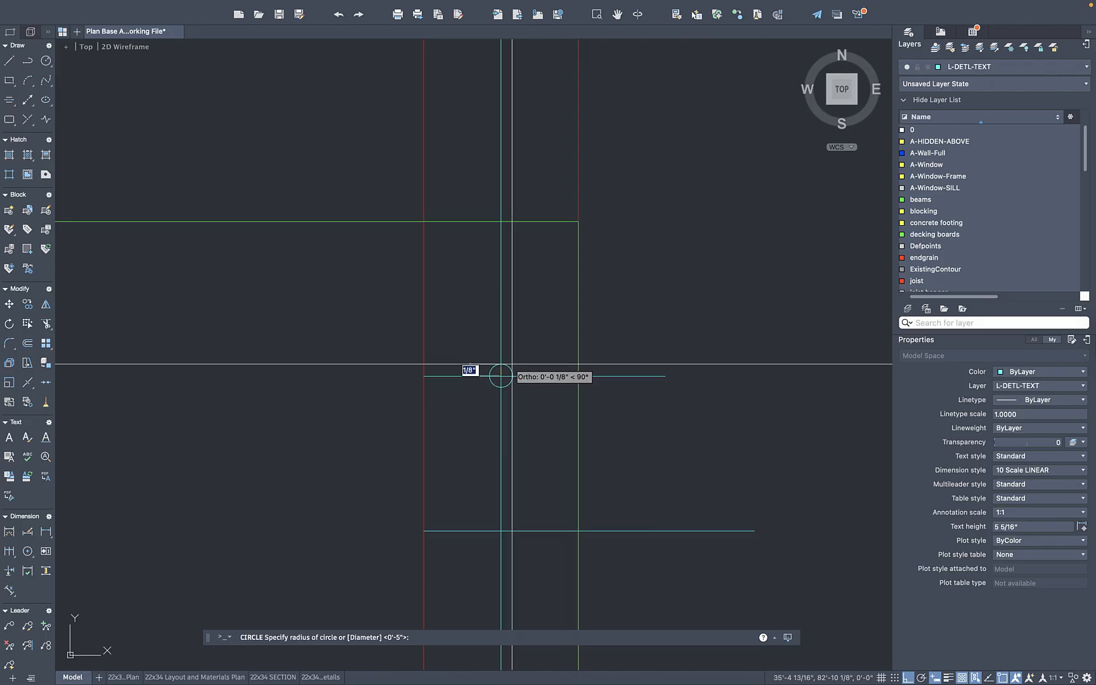
scroll(520, 379, down, 5)
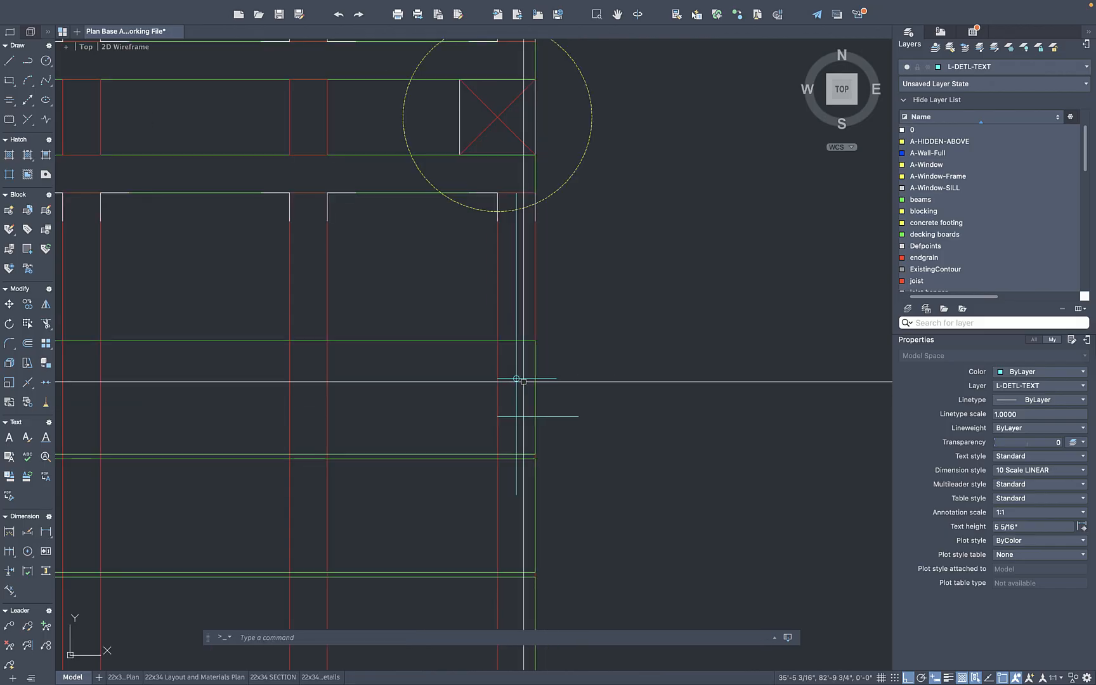
scroll(515, 431, up, 2)
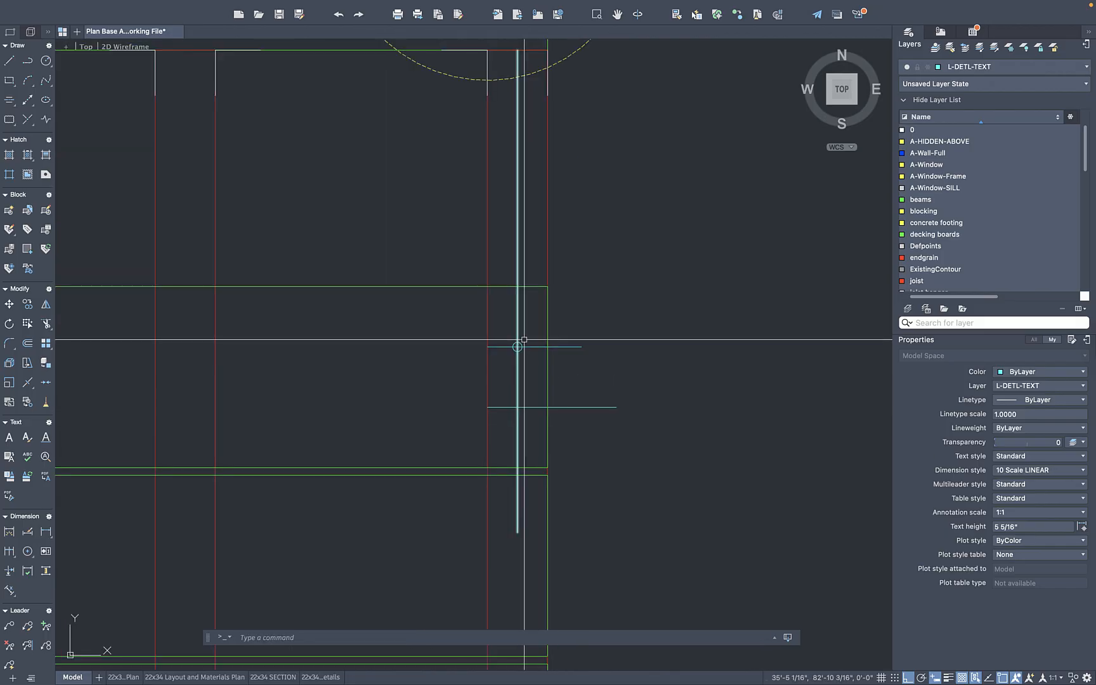
click(517, 347)
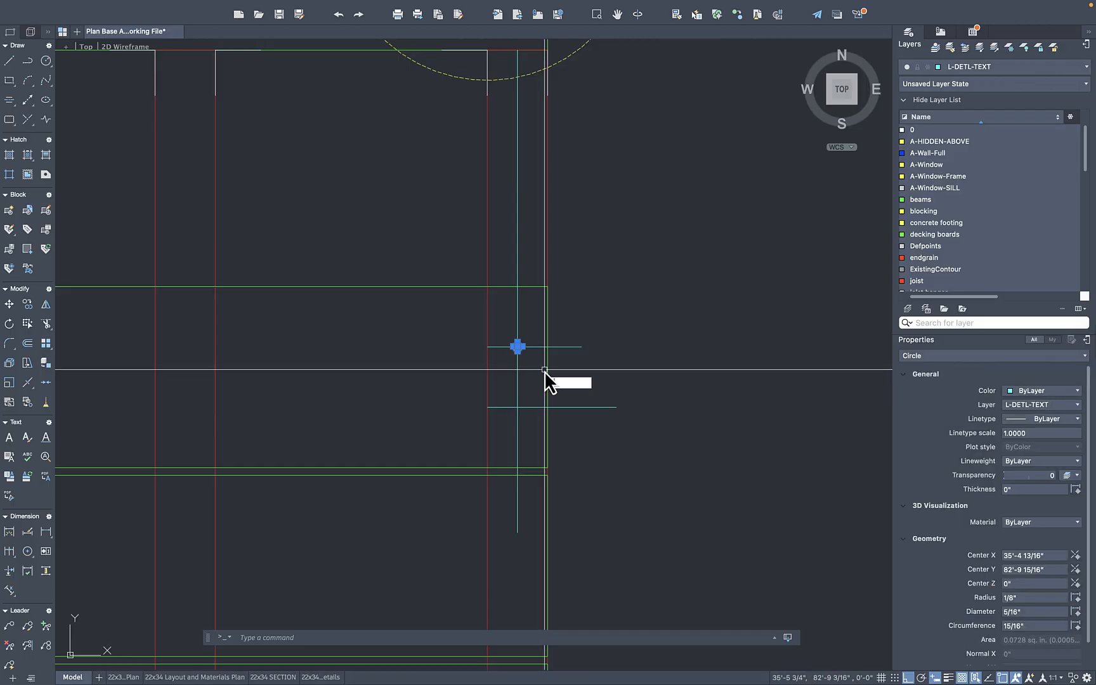
text(co)
key(Return)
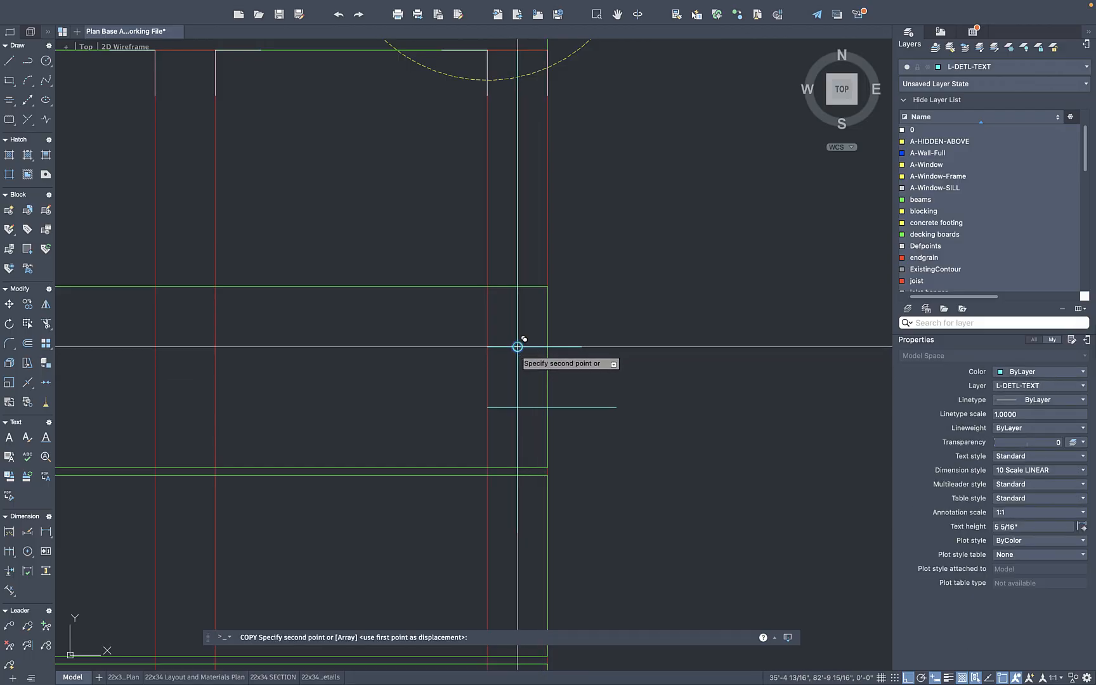
key(Return)
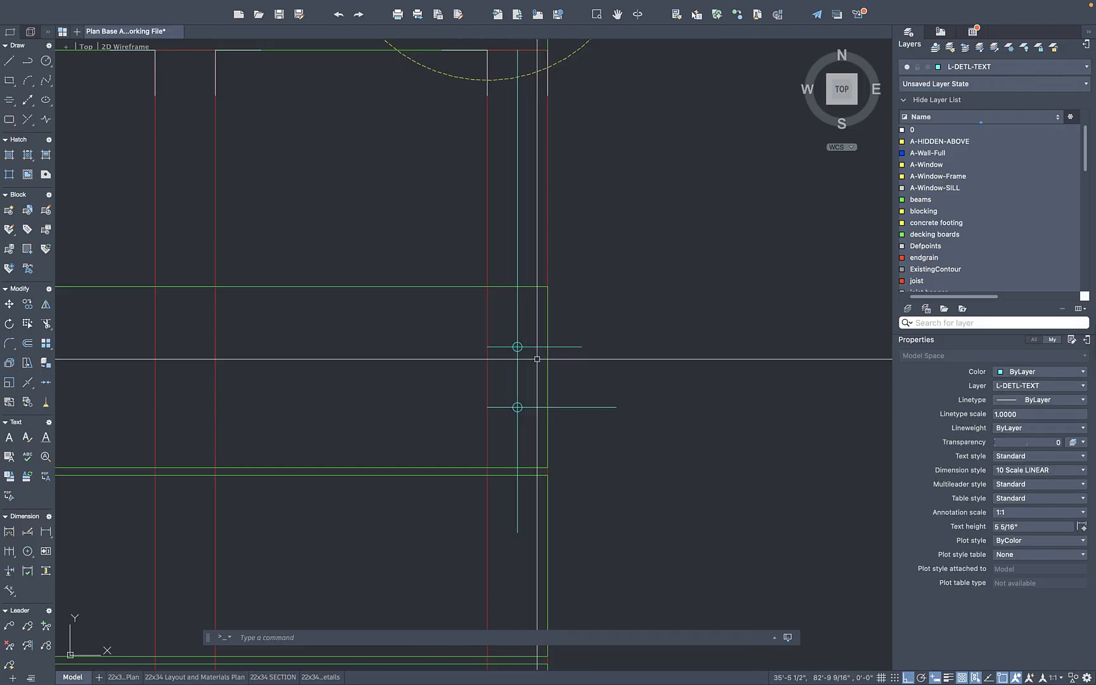
Delete the two horizontal guide lines and the vertical guide line around the circles
click(541, 336)
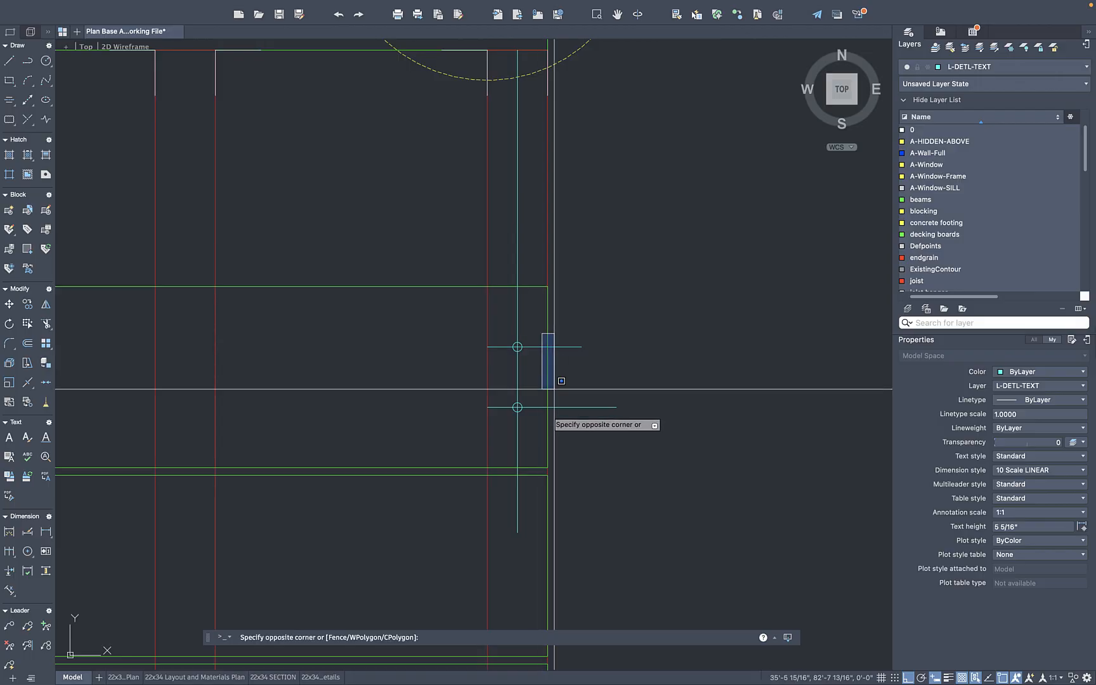
click(532, 429)
click(517, 315)
key(Delete)
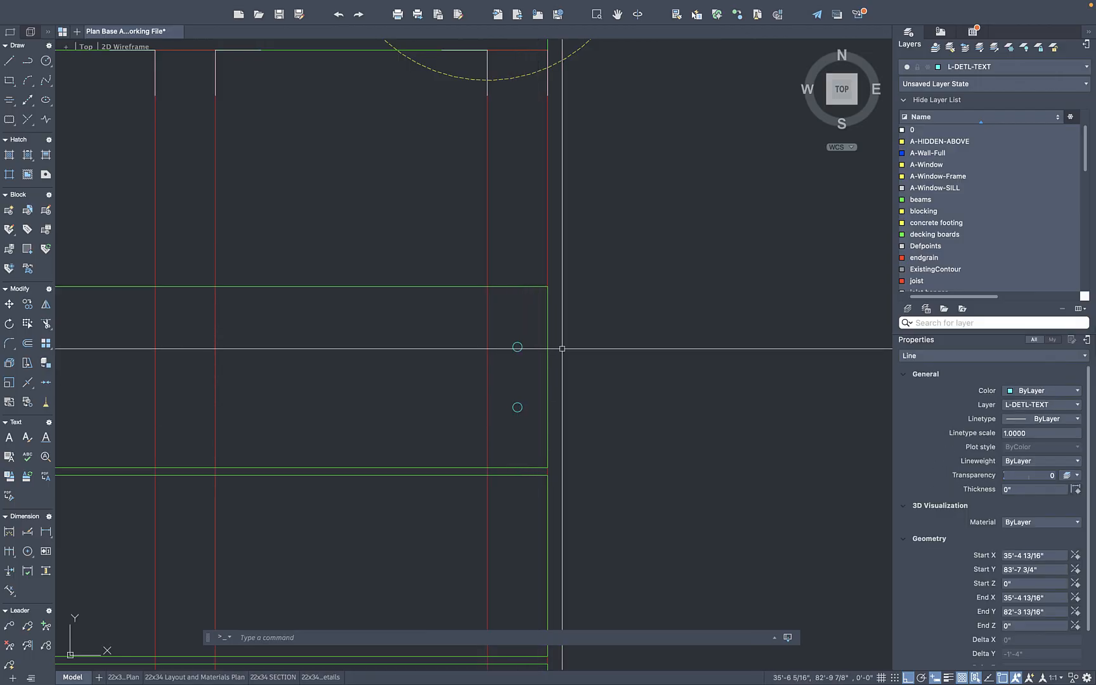
Move the upper circle straight up by about 1", closer to the deck board's upper edge
click(534, 328)
click(512, 354)
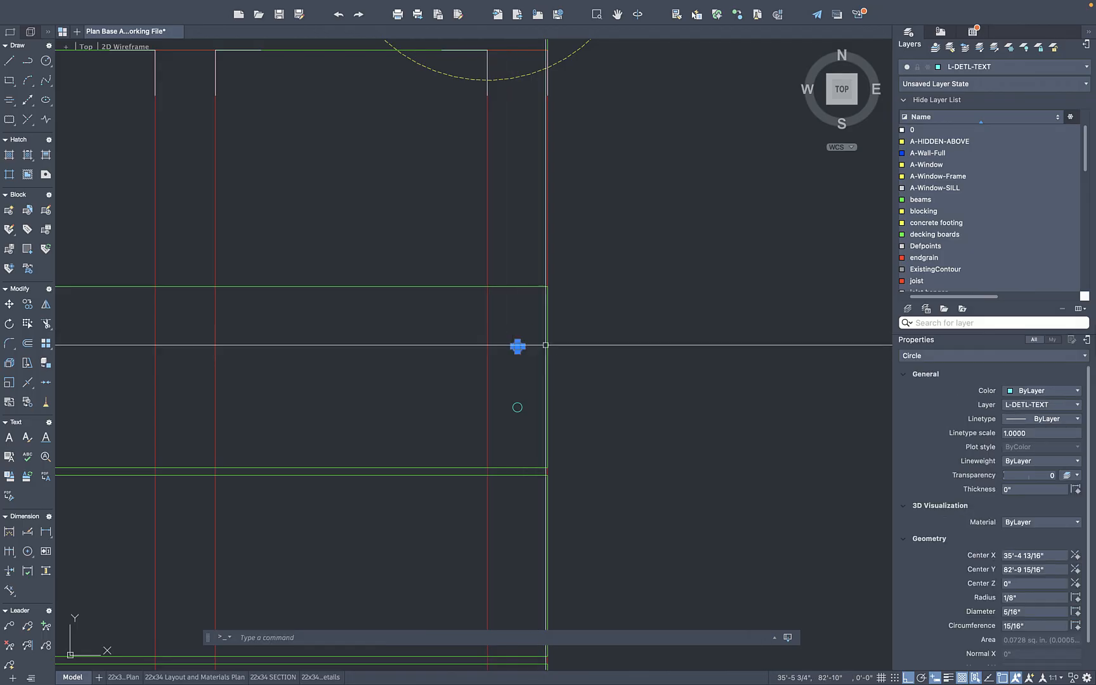
text(m)
key(Return)
click(597, 385)
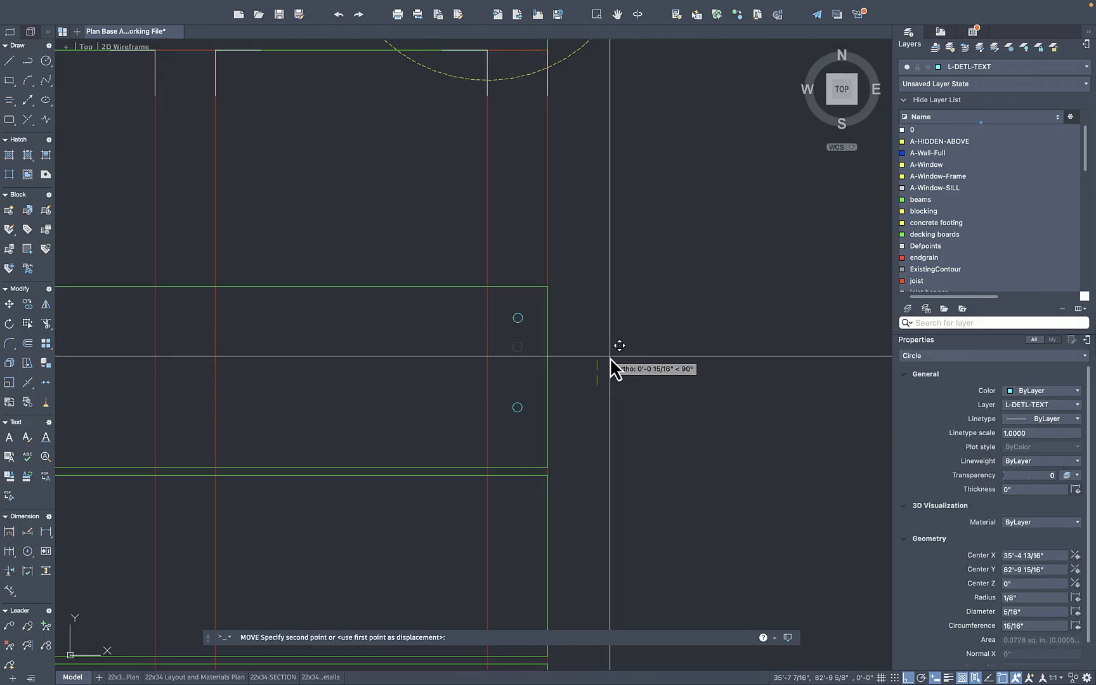
click(610, 356)
Move the lower circle straight down by about 1", closer to the deck board's lower edge
click(520, 384)
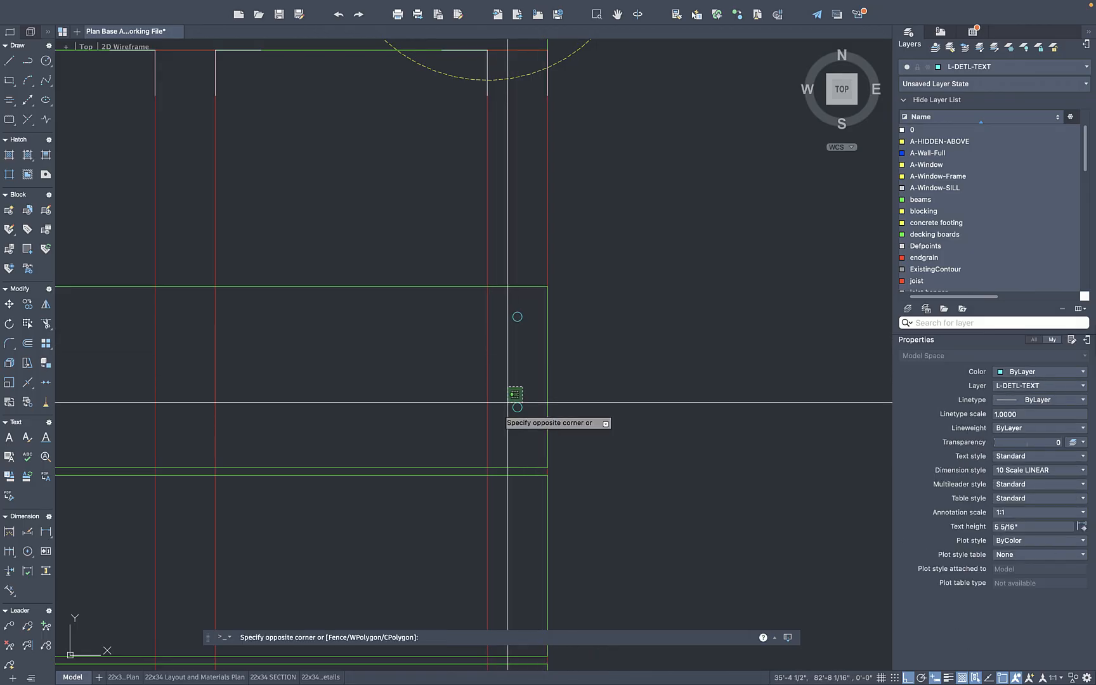
click(519, 410)
text(m)
key(Return)
click(612, 357)
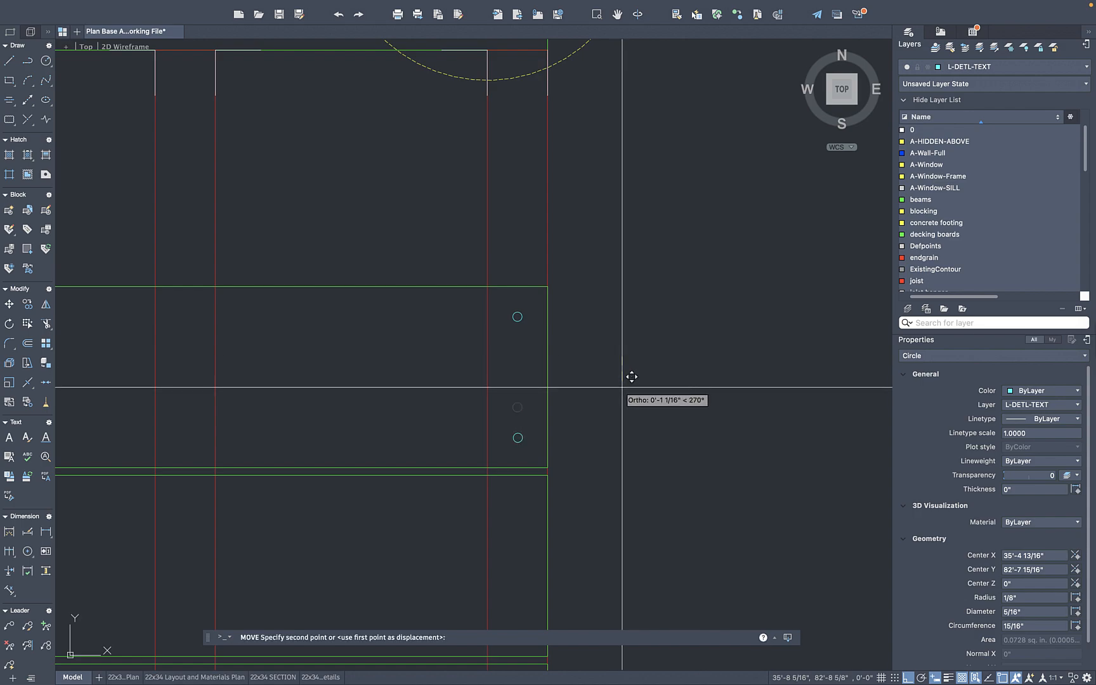
key(Return)
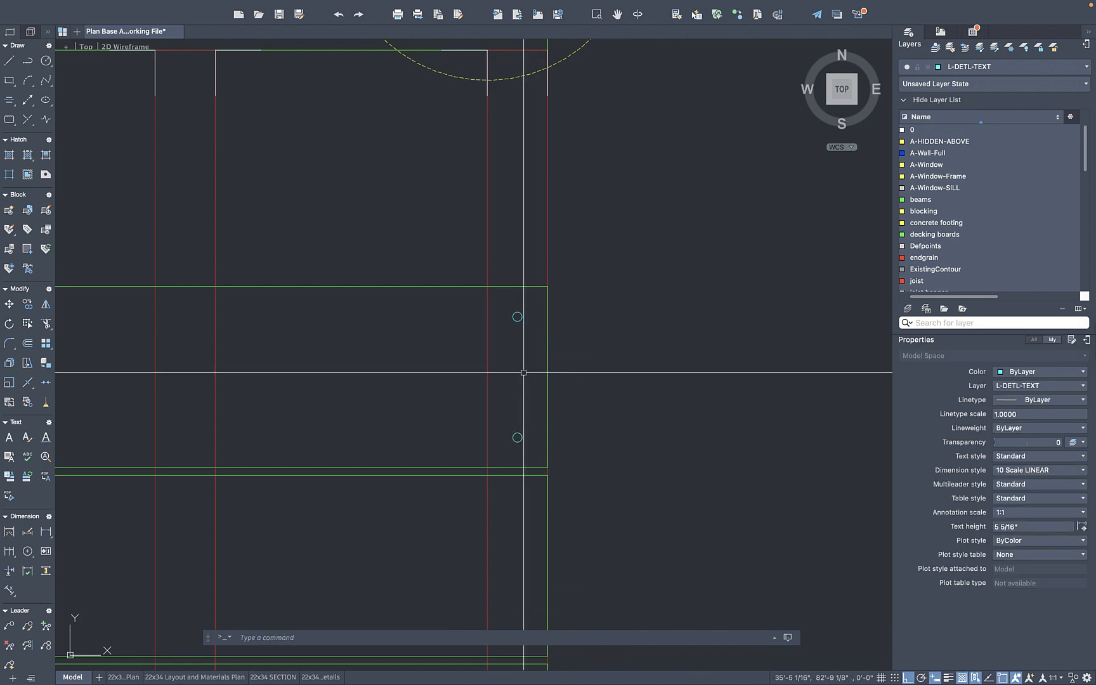
click(501, 297)
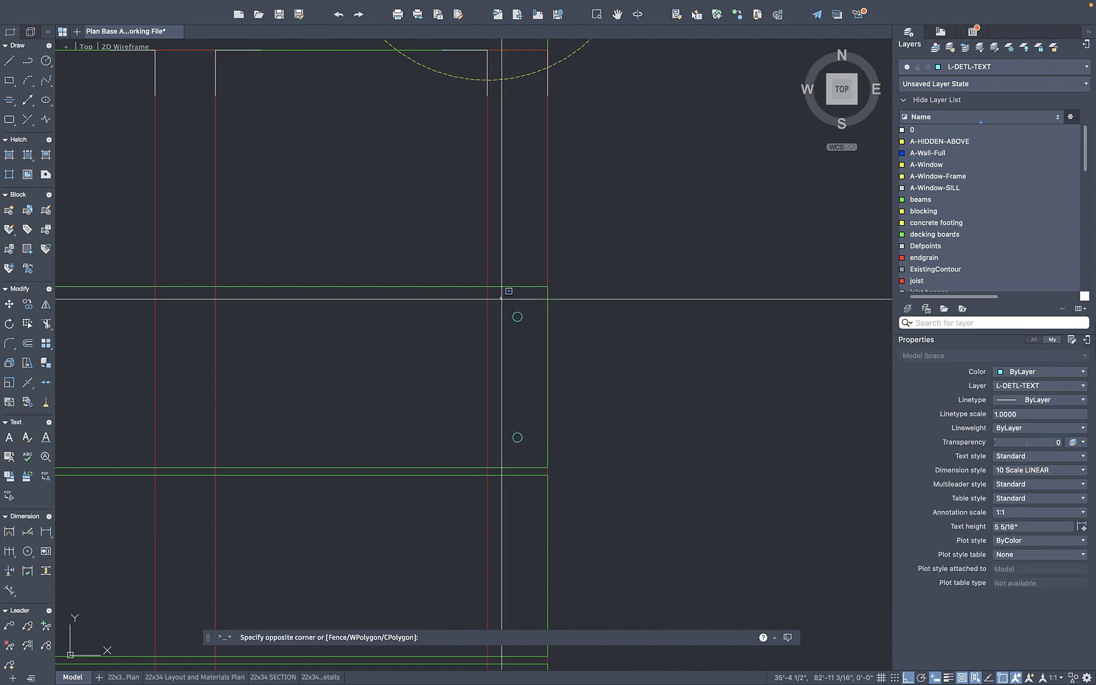
click(550, 449)
text(co)
key(Return)
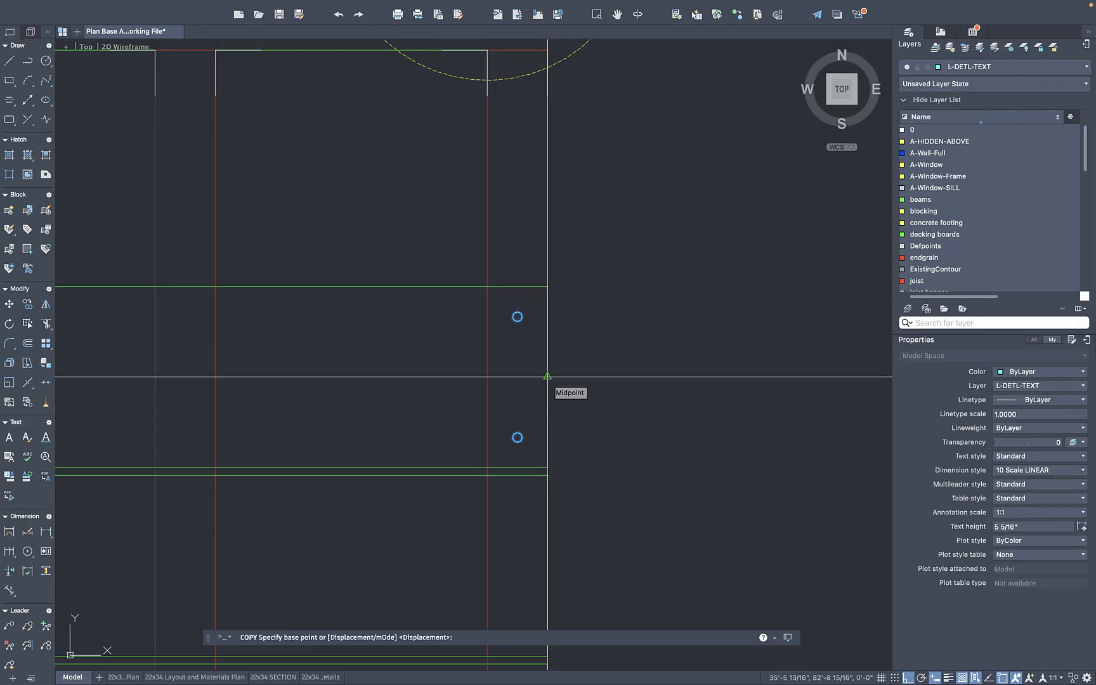
key(Escape)
Select both circles and create a layer named screws with its color set to white
click(530, 307)
click(499, 444)
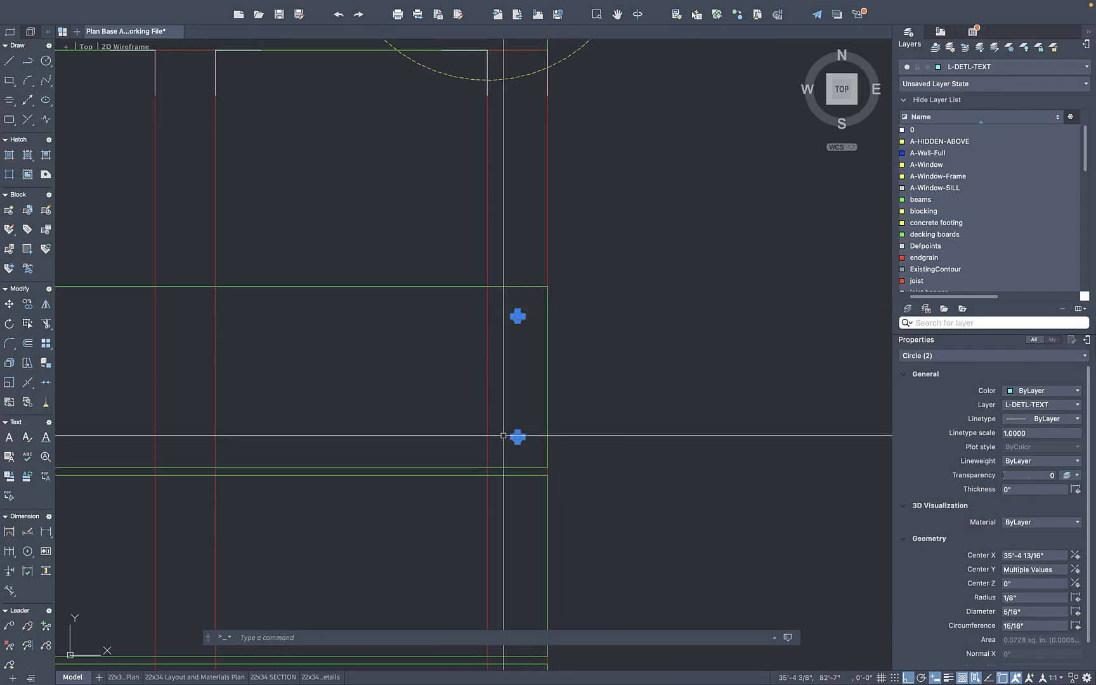
click(908, 308)
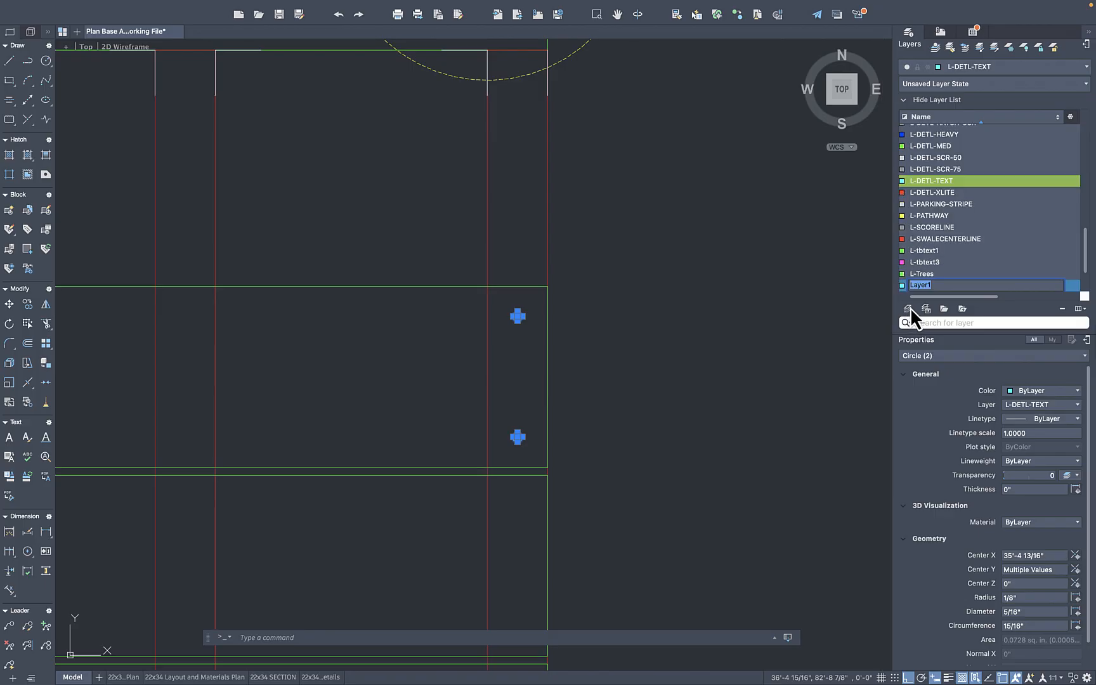
text(screws)
key(Return)
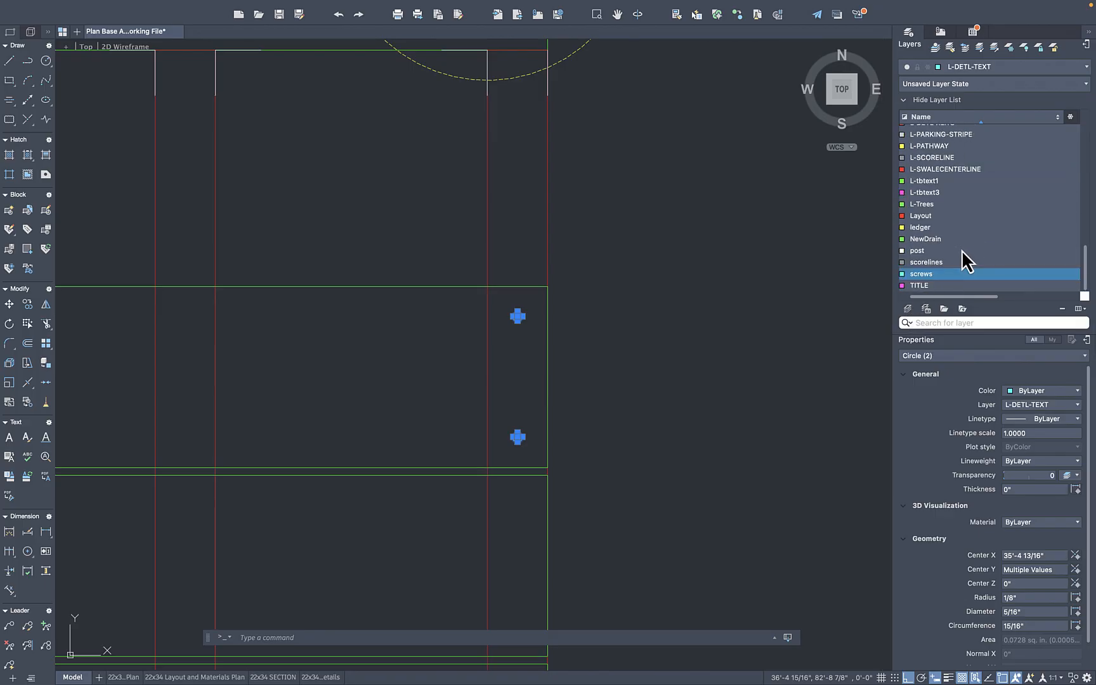
click(902, 274)
click(916, 291)
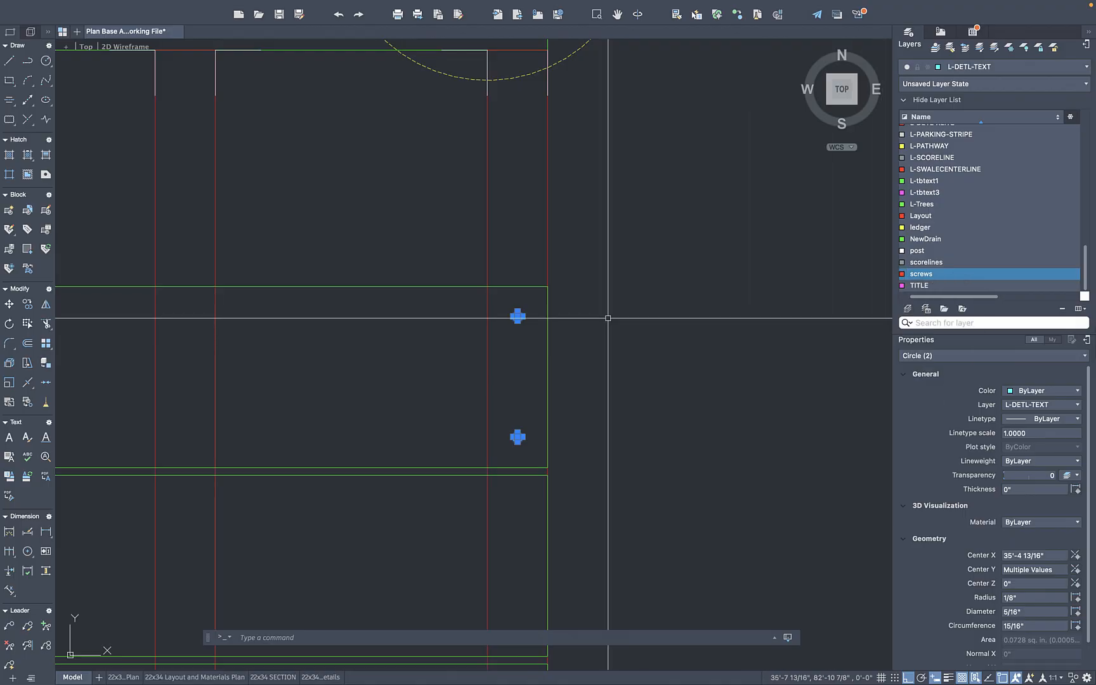
click(902, 274)
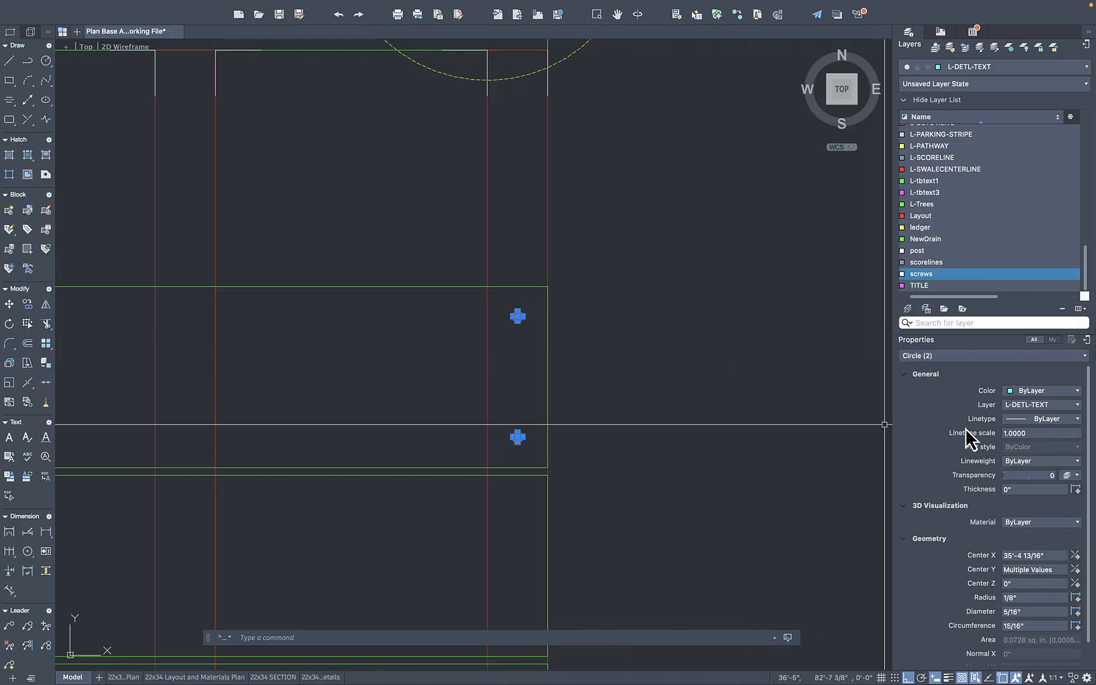
click(997, 404)
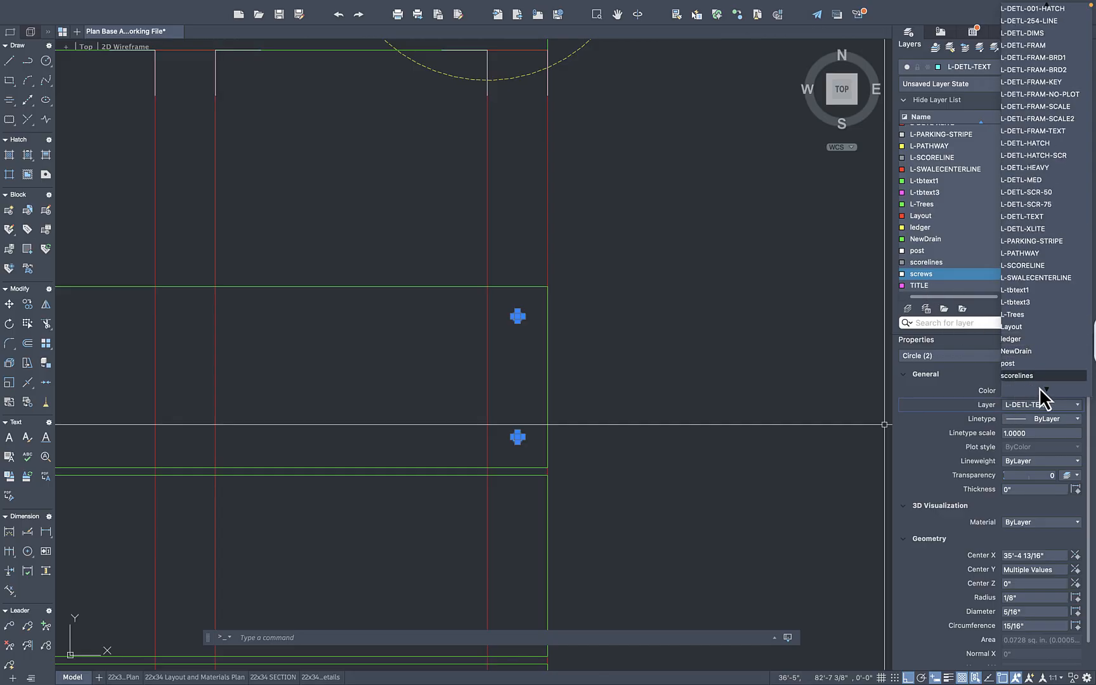
key(Escape)
key(Escape)
click(639, 348)
key(Escape)
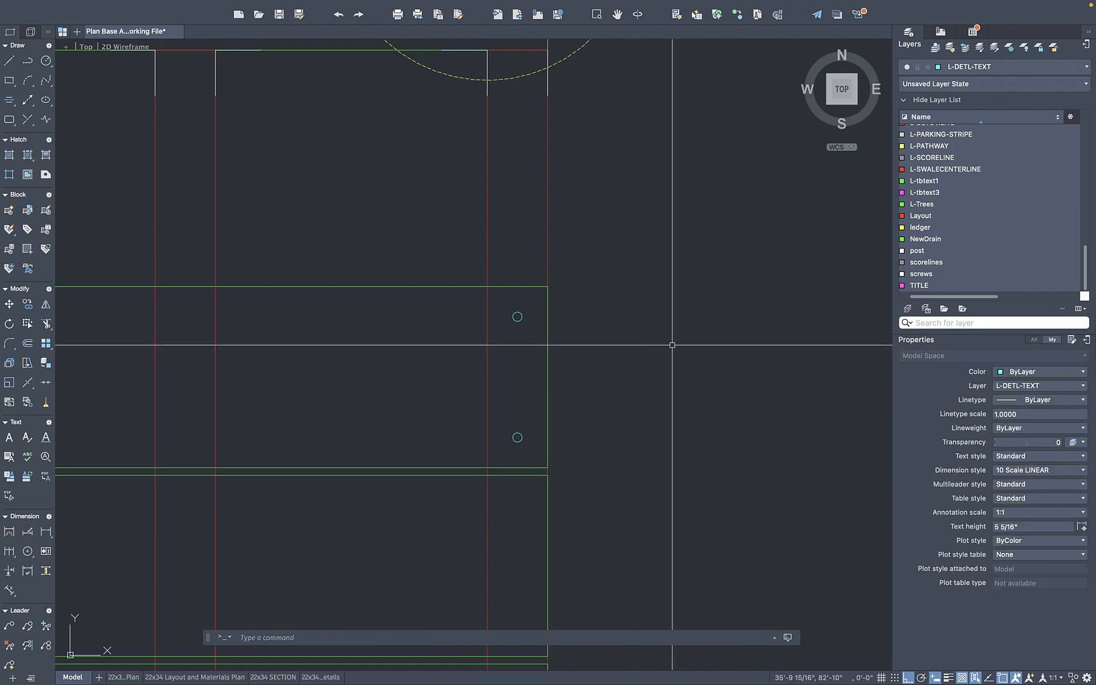
Set up the layer for the screw circles under the name decking screws
click(505, 307)
click(611, 452)
key(Escape)
click(803, 453)
click(1041, 405)
click(1050, 88)
right_click(932, 274)
click(838, 331)
key(Escape)
click(505, 306)
click(606, 452)
key(Escape)
scroll(943, 217, up, 5)
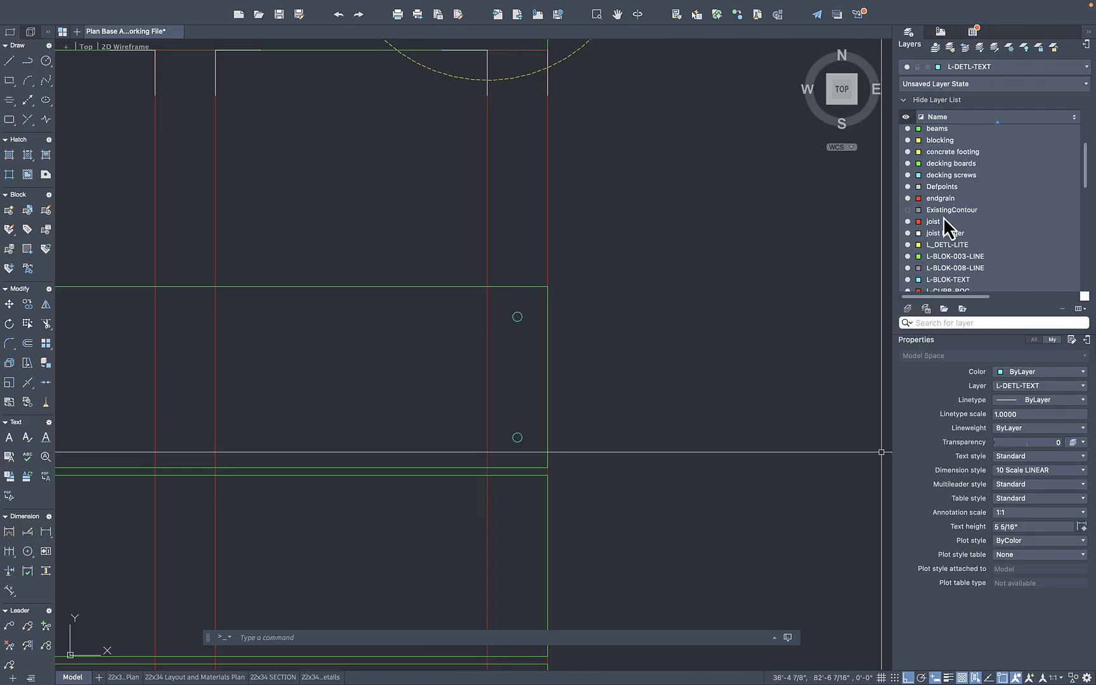
Assign both screw circles to the decking screws layer
key(Escape)
click(506, 299)
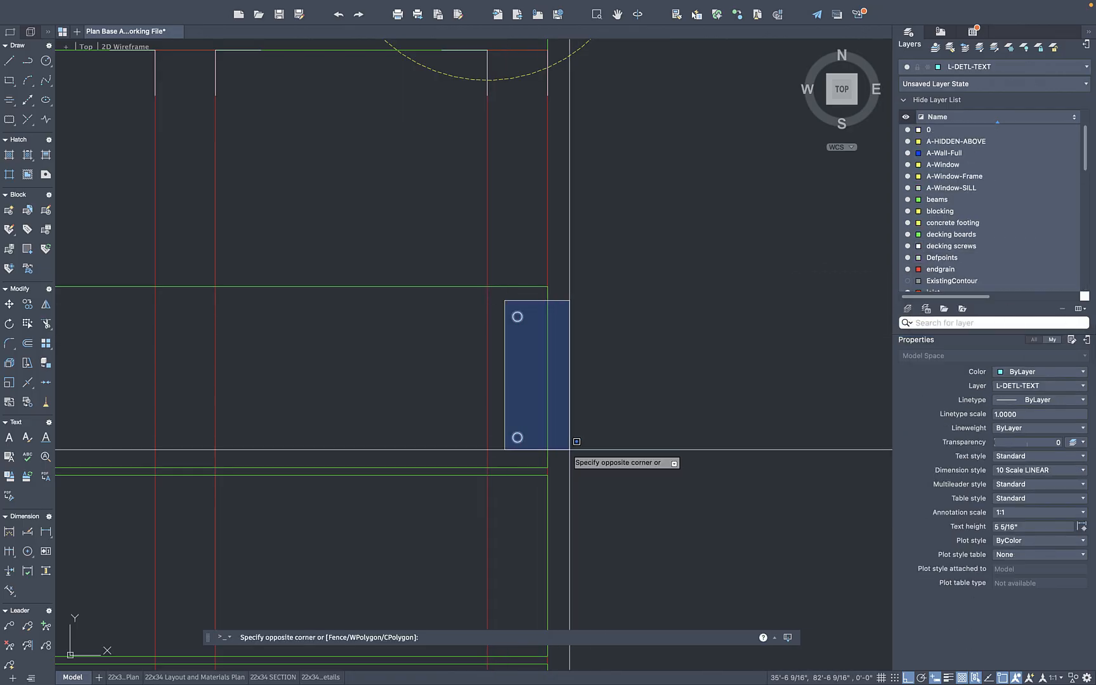
click(570, 448)
Copy the pair of decking screws along the first deck board onto each of the next four joists
scroll(735, 325, down, 2)
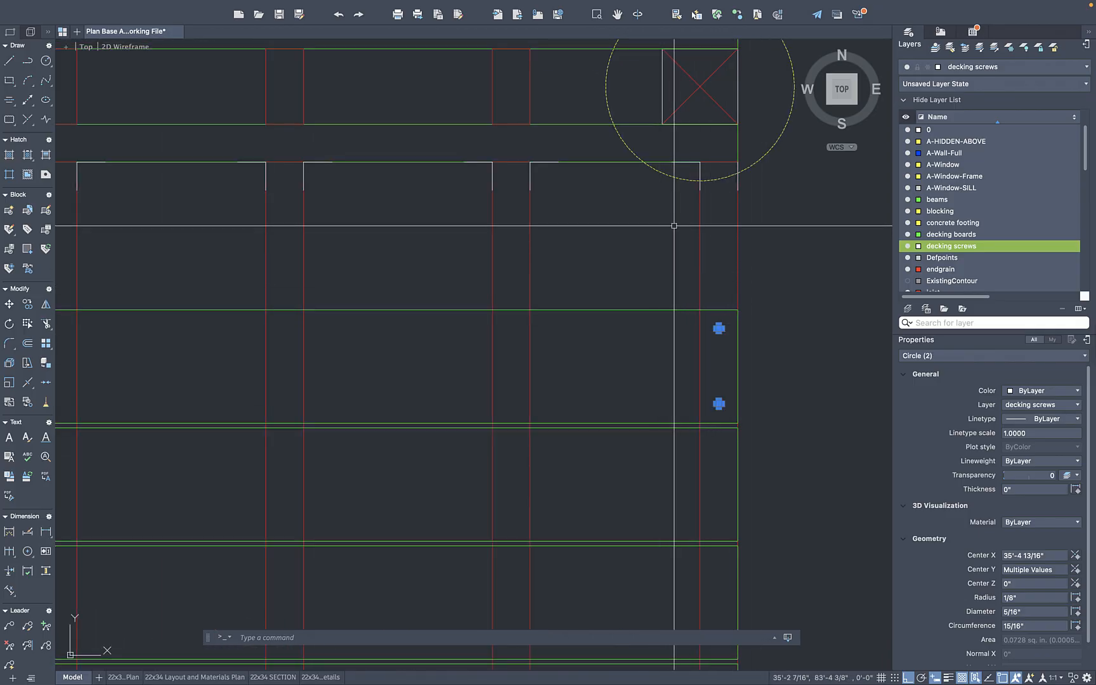
text(co)
key(Return)
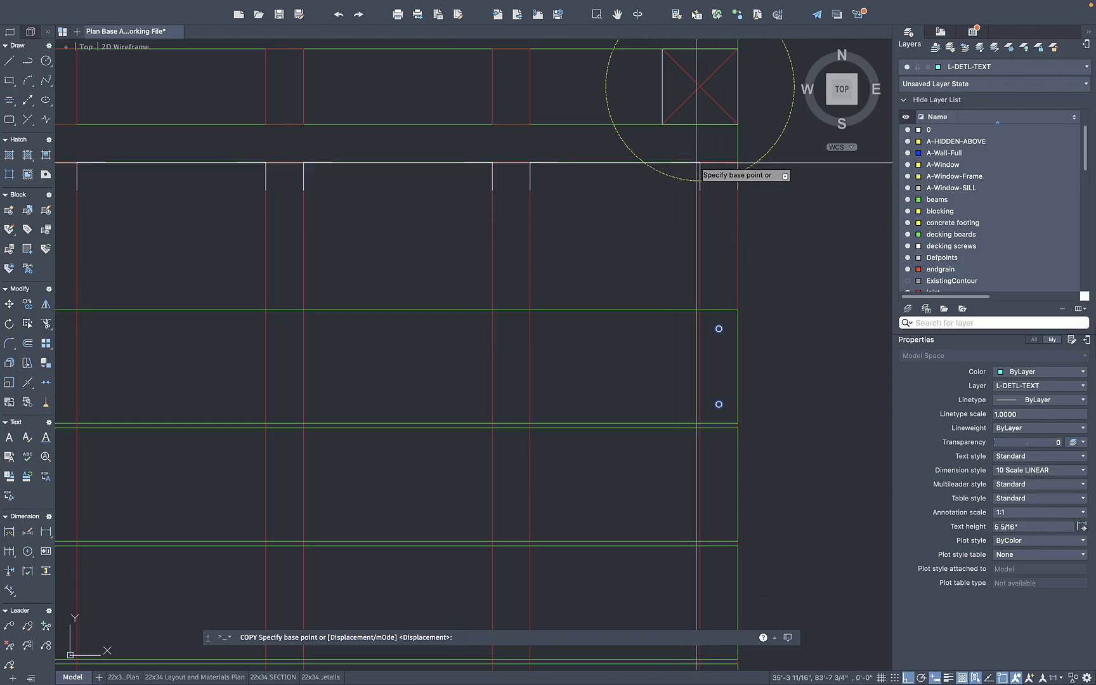
click(718, 160)
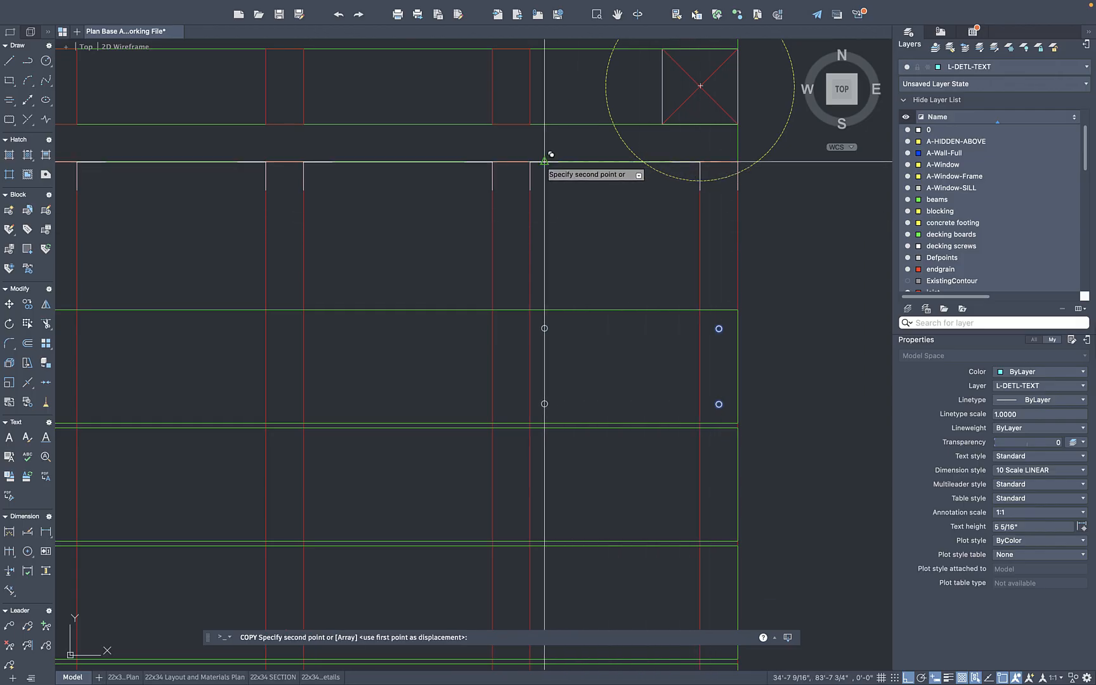
click(511, 161)
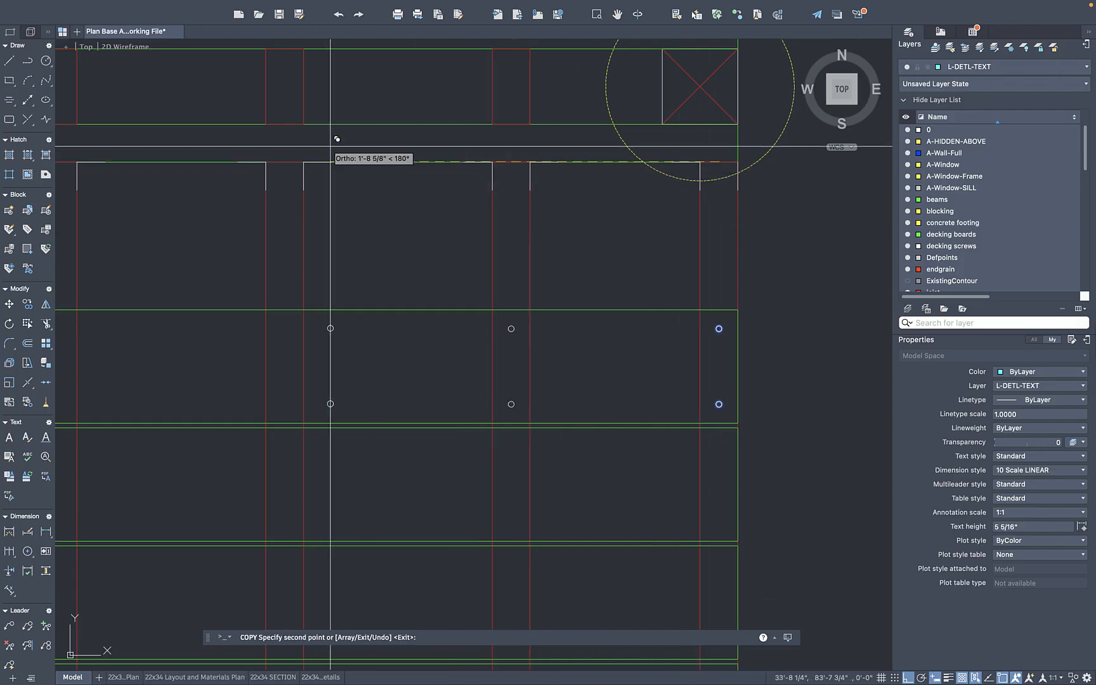
middle_drag(285, 161, 636, 153)
click(410, 153)
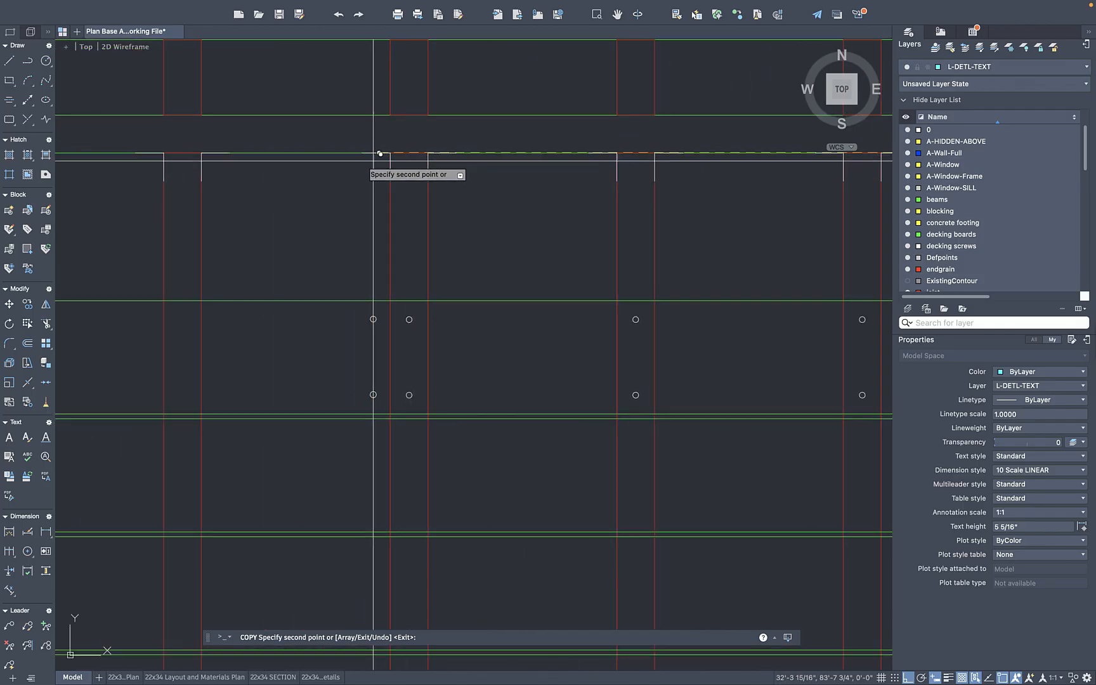
click(182, 153)
key(Return)
Copy the ten screws along the first deck board from the right end joist to the joist under the middle post
scroll(165, 264, down, 6)
click(157, 264)
click(433, 309)
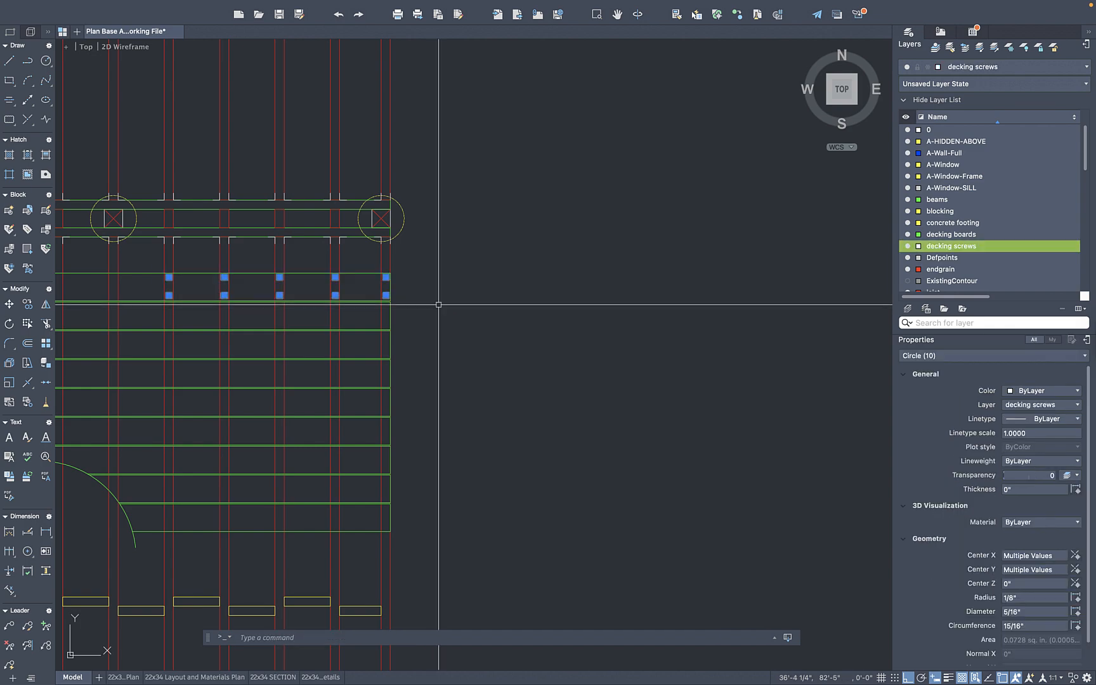
text(co)
key(Return)
scroll(384, 240, up, 2)
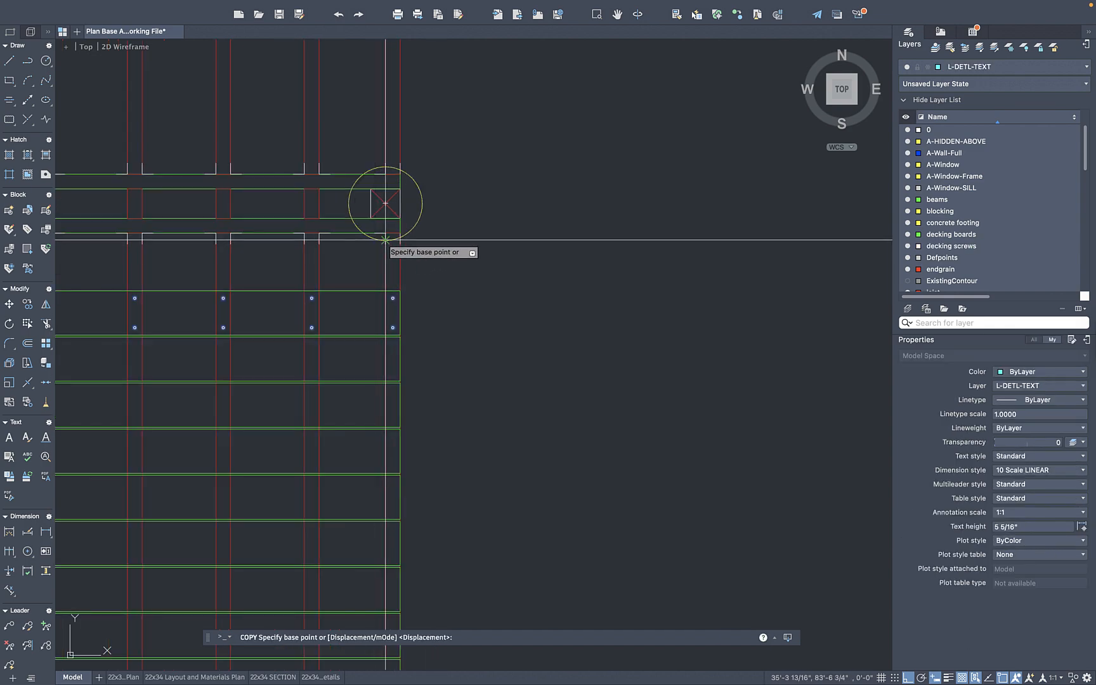
scroll(431, 235, down, 3)
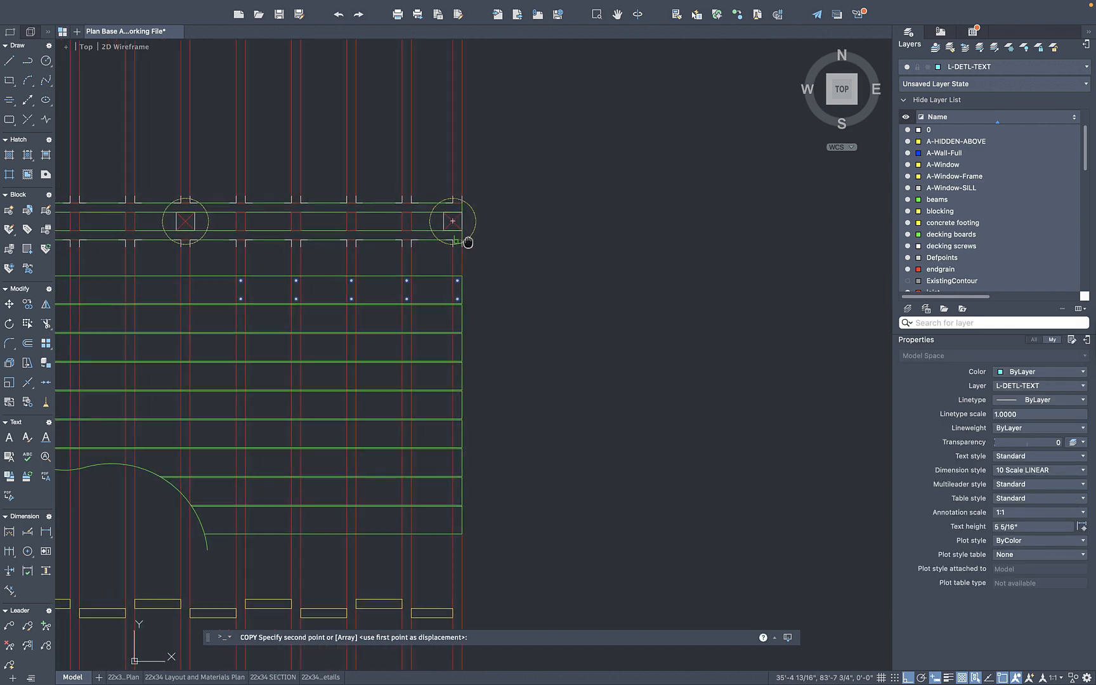
scroll(424, 244, up, 6)
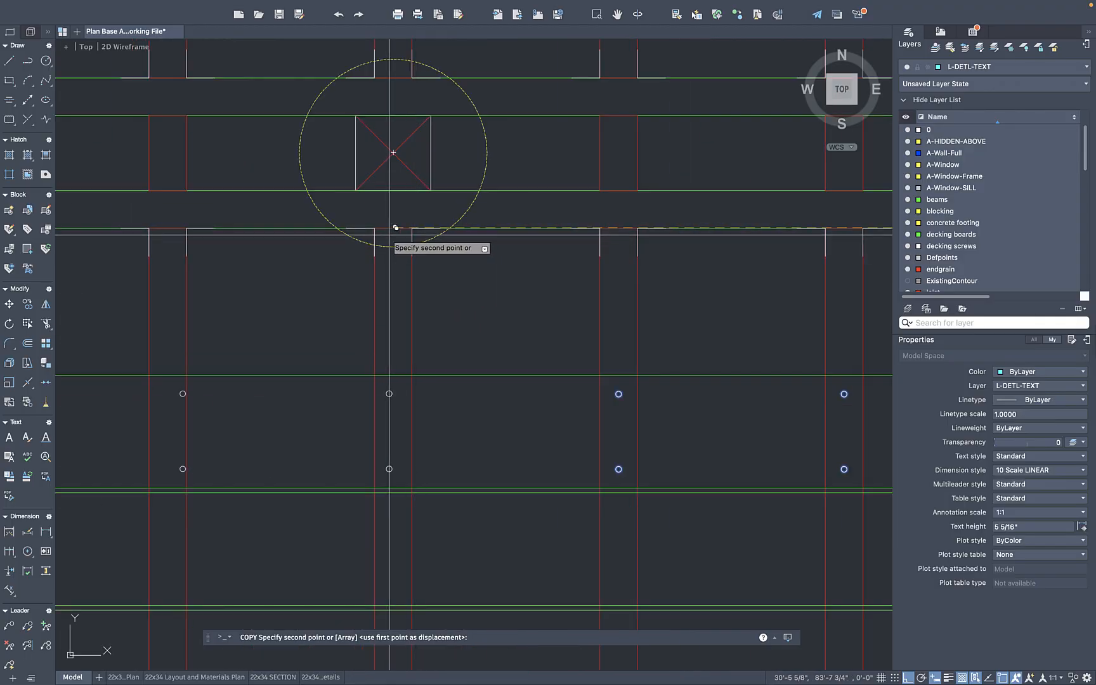
Place another copy of the ten screws at the joist on the deck's left edge and finish copying
scroll(398, 239, down, 6)
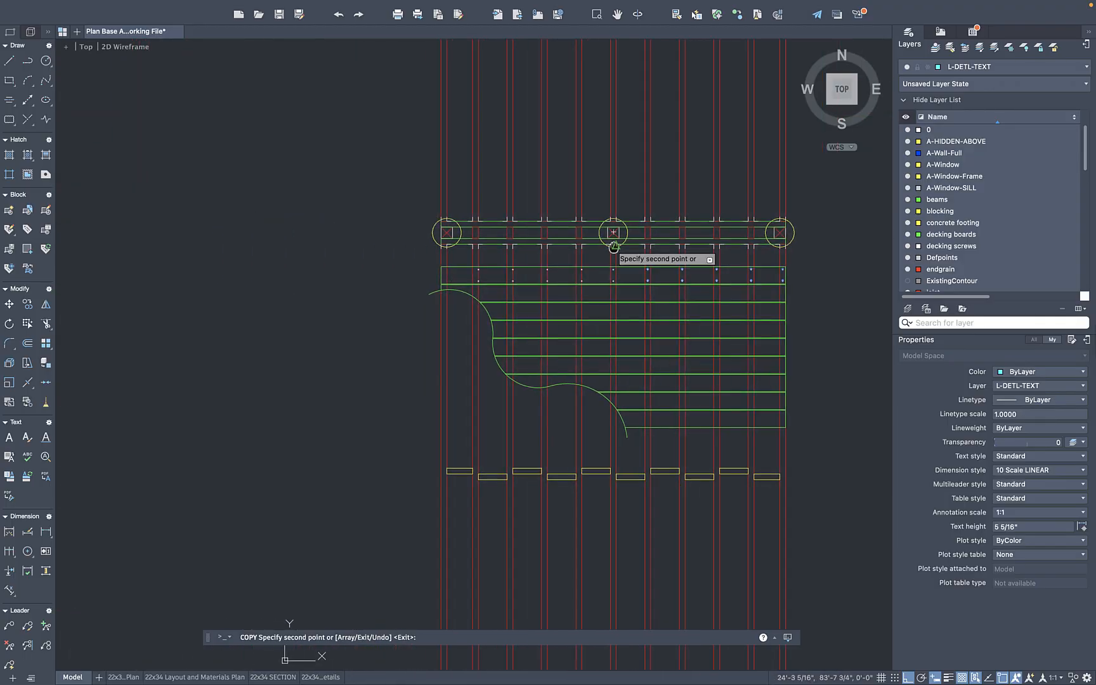
scroll(336, 260, up, 8)
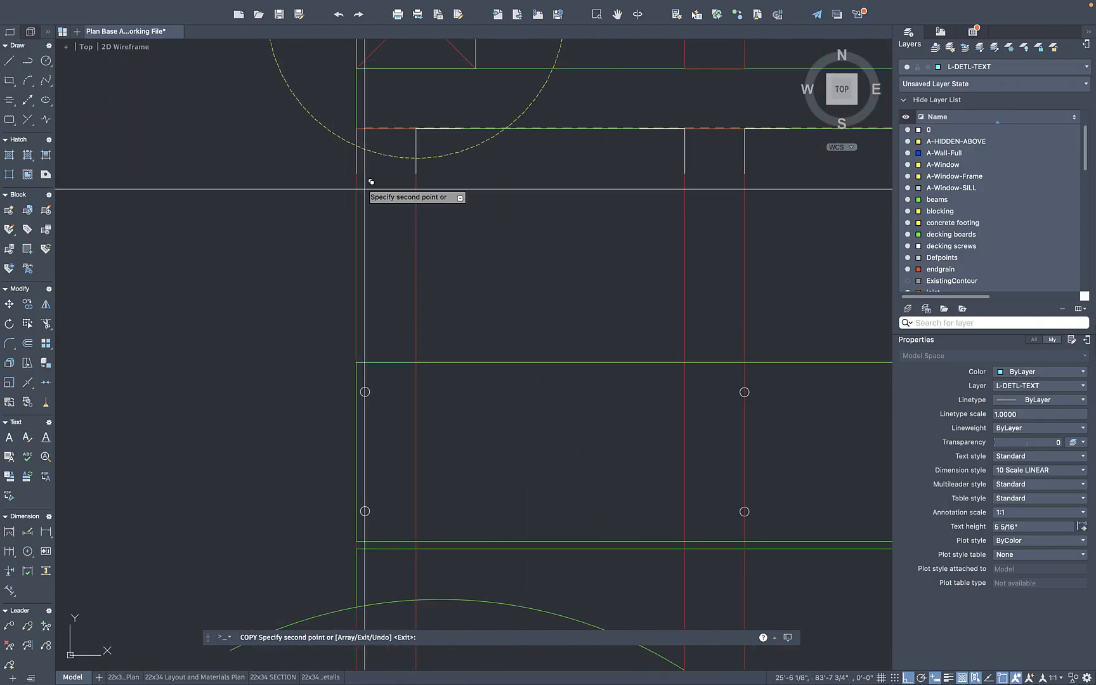
click(386, 129)
key(Escape)
scroll(359, 210, down, 6)
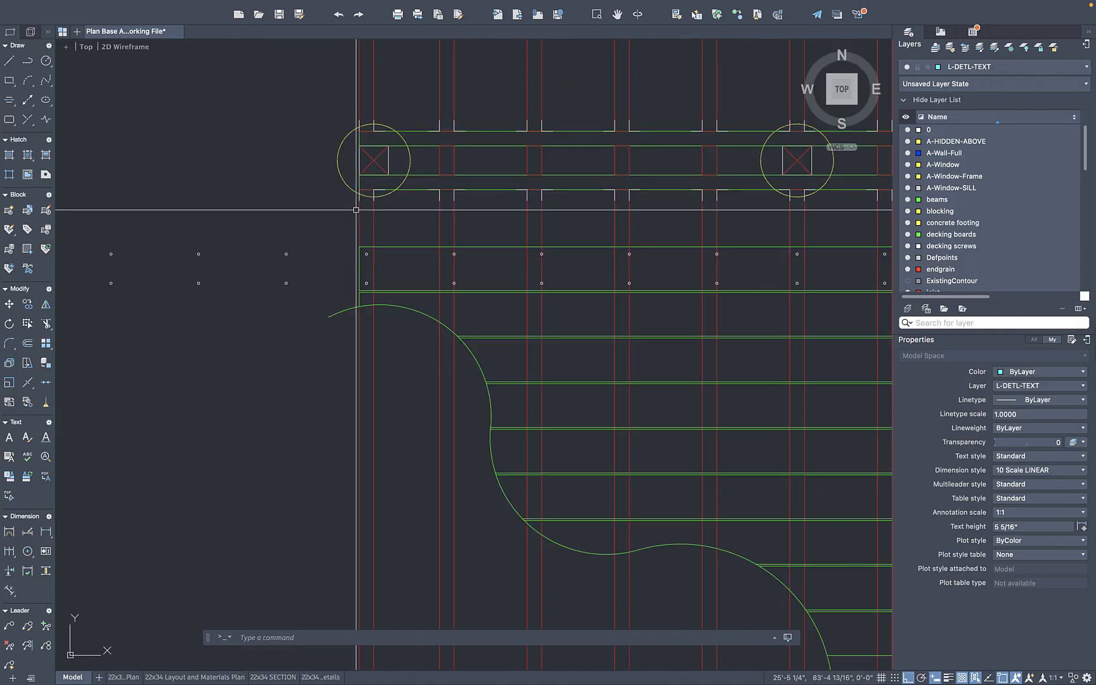
Delete the surplus screw pairs lying beyond the deck's left edge
click(316, 228)
scroll(326, 265, down, 2)
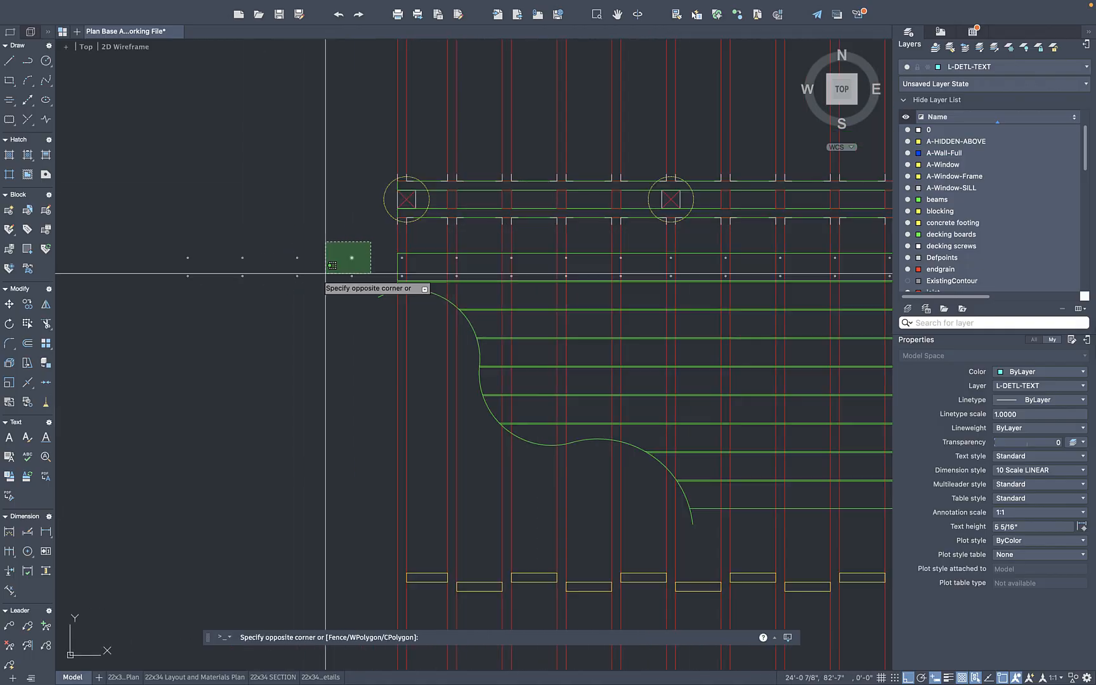
click(161, 287)
key(Delete)
middle_drag(374, 247, 255, 253)
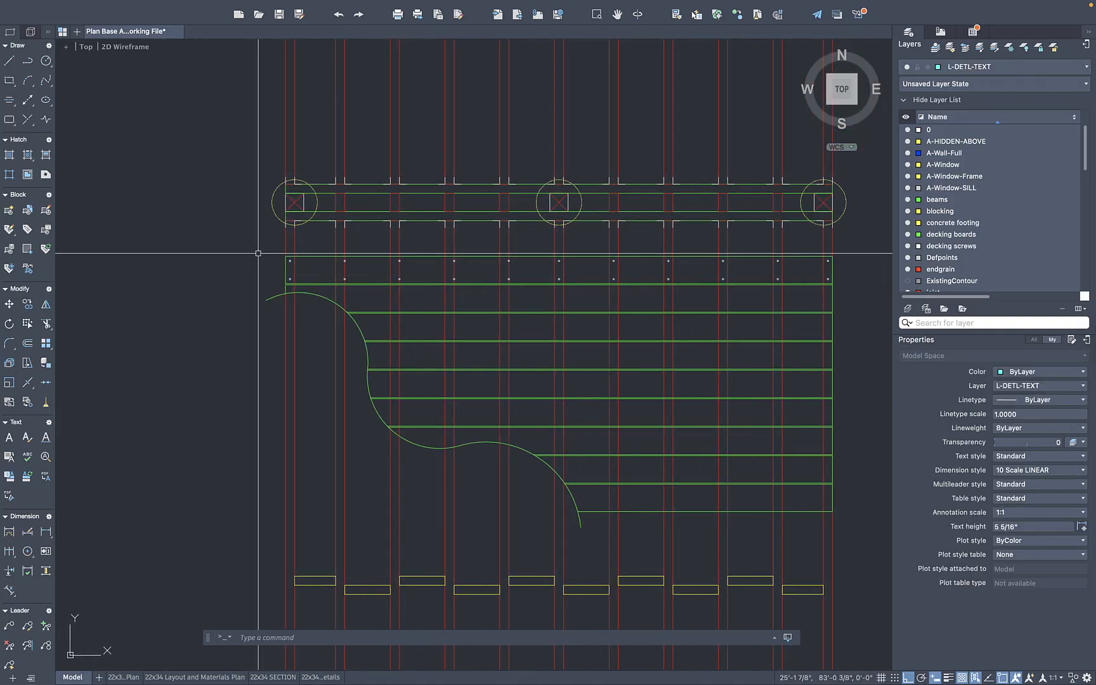
scroll(309, 260, up, 4)
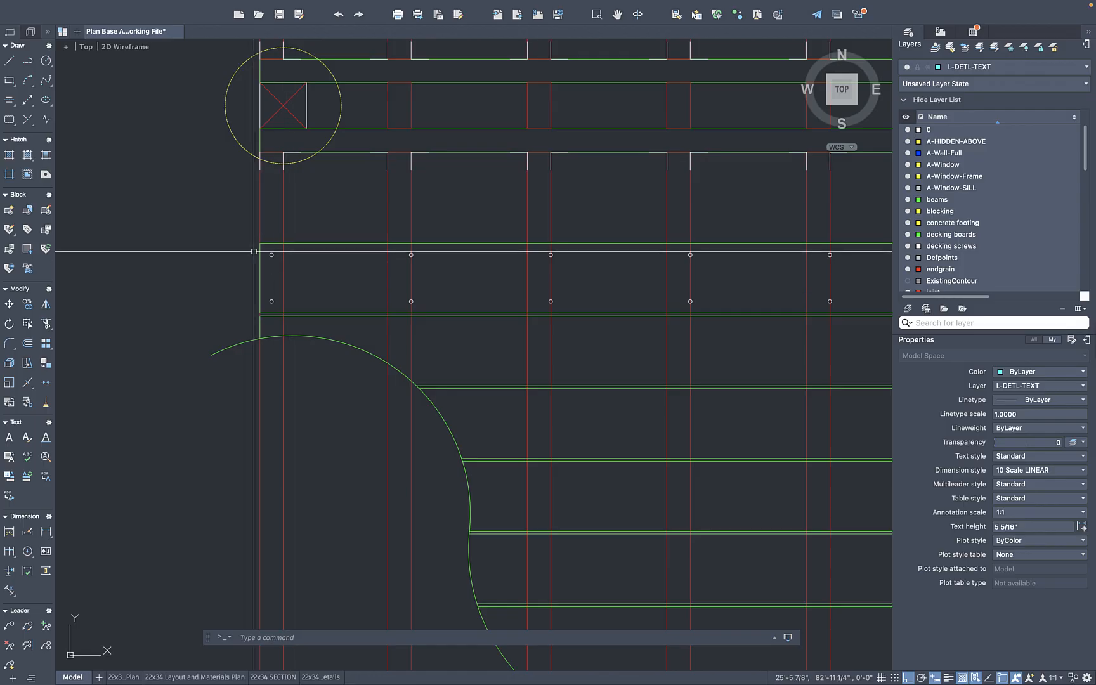
click(271, 255)
click(243, 248)
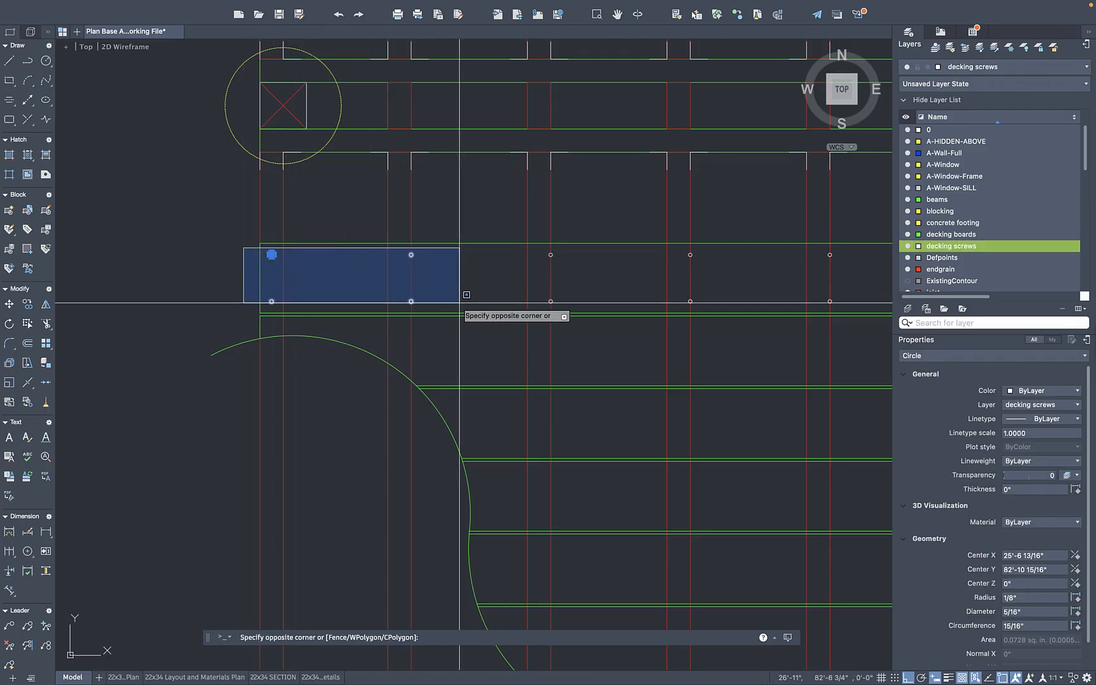
scroll(337, 311, down, 4)
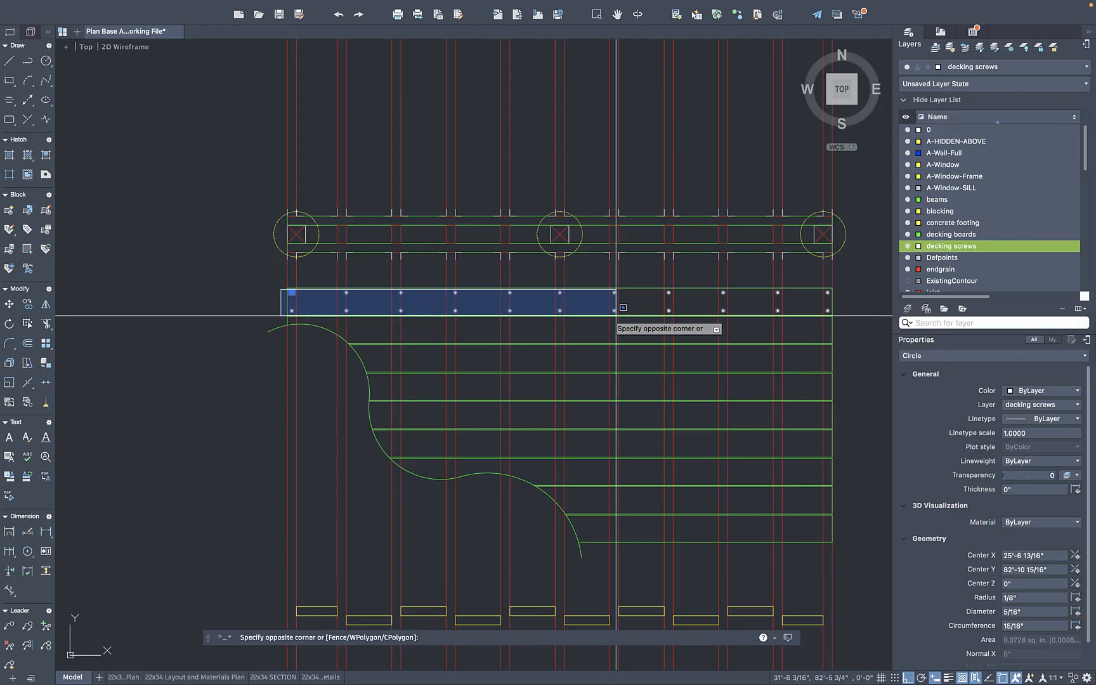
key(Escape)
key(Escape)
Delete the four off-centre screw pairs between the left end joist and the middle post's joist
click(321, 277)
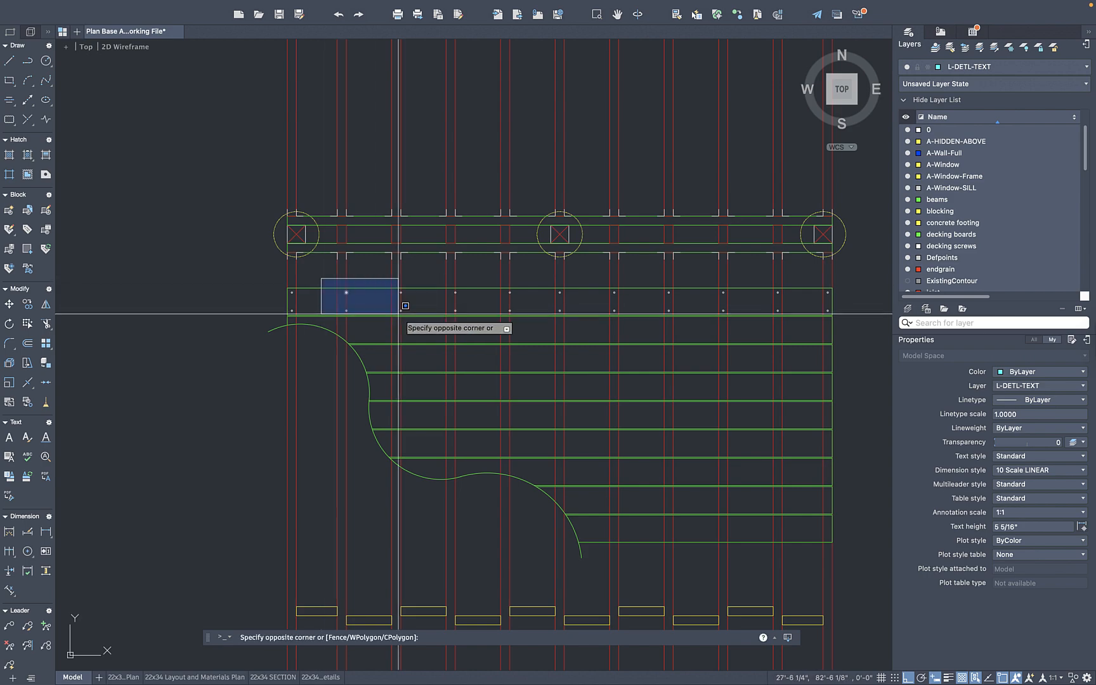
click(527, 334)
key(Escape)
Copy the five screw pairs from the middle joist rightward, excluding the right end pair, onto the left half's joists, centred on each joist
click(544, 278)
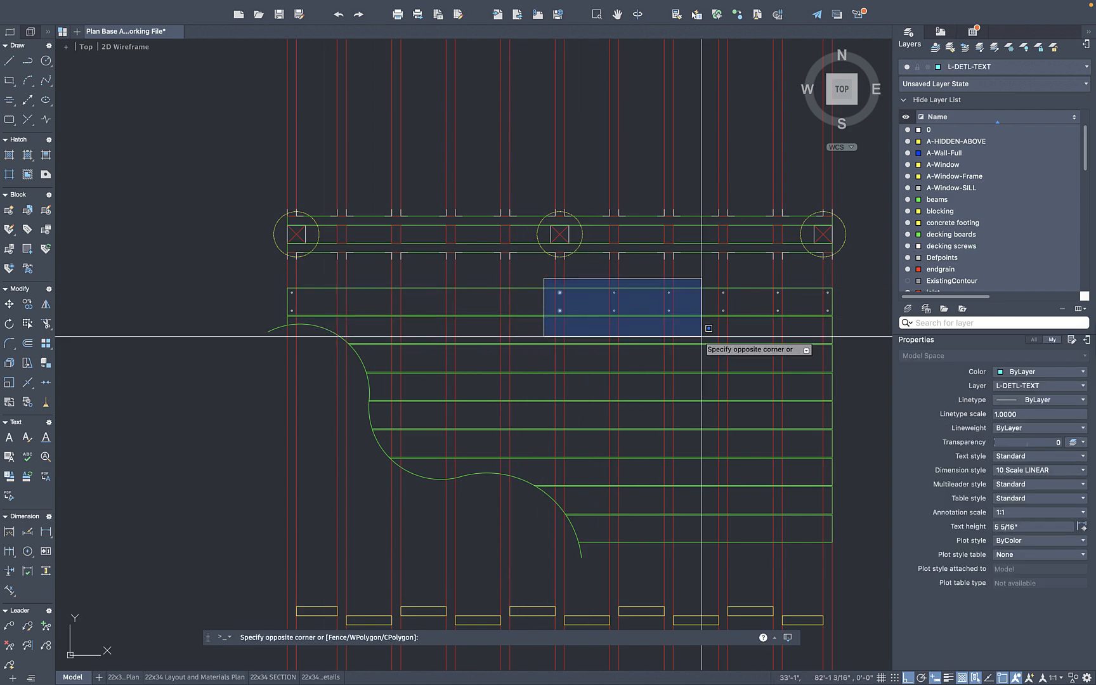
click(788, 331)
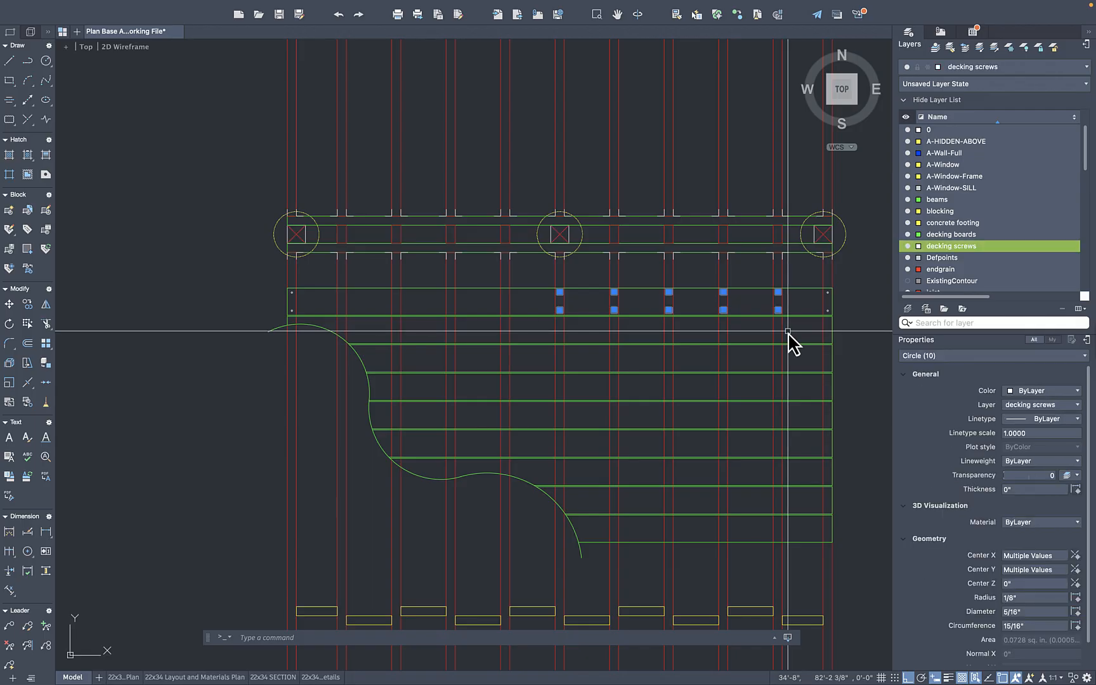
text(co)
key(Return)
scroll(780, 248, up, 5)
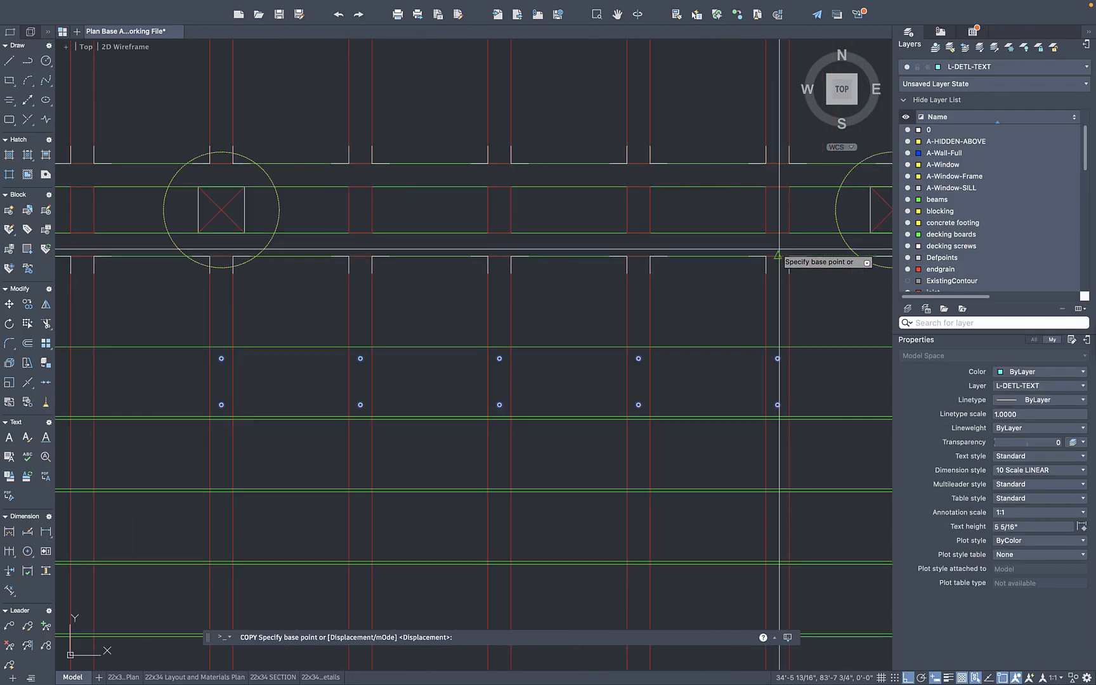
click(780, 248)
scroll(782, 251, down, 2)
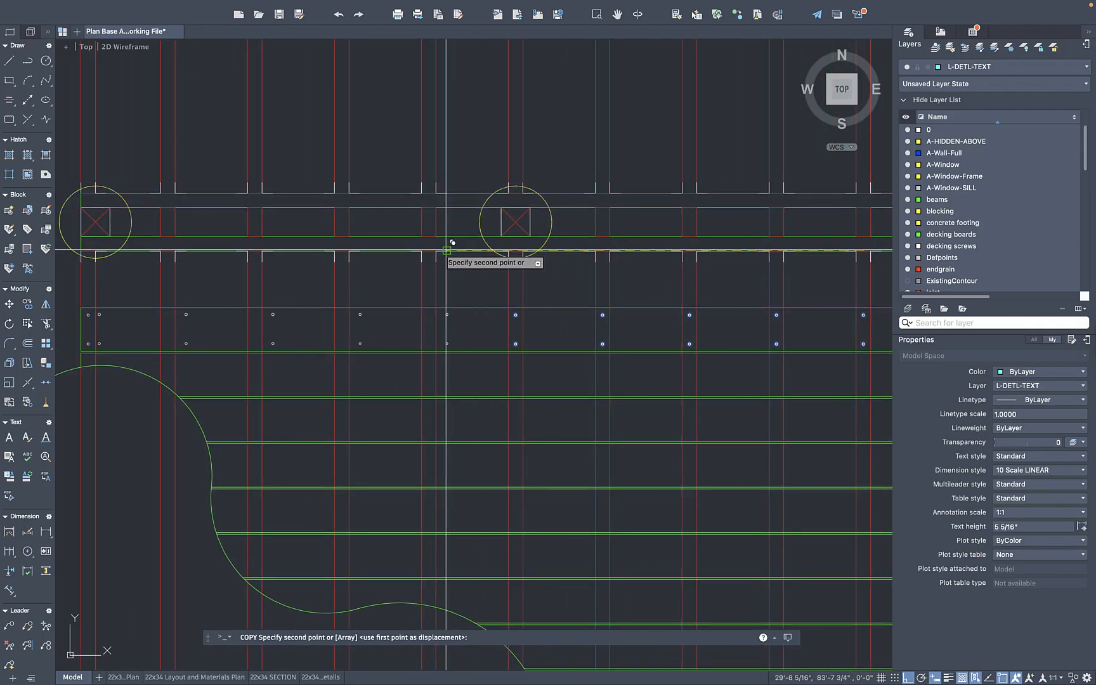
click(430, 250)
key(Return)
Delete the duplicate screw pair at the left end of the first deck board
scroll(362, 309, up, 4)
drag(163, 245, 236, 387)
key(Delete)
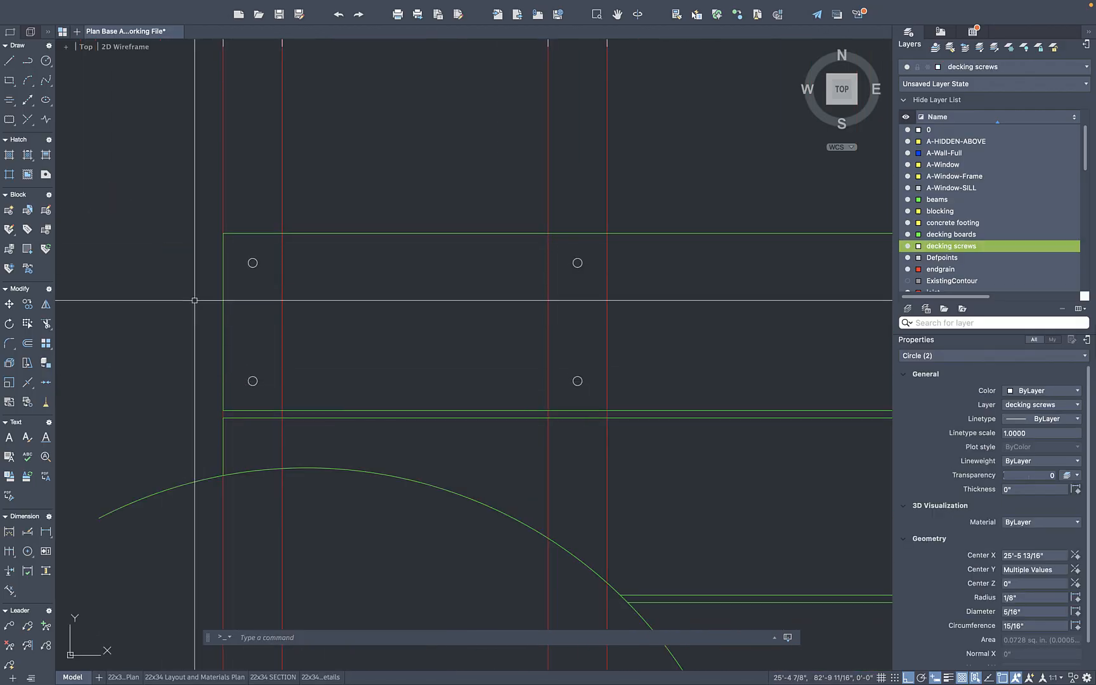
Select the full row of decking screws along the first deck board
scroll(191, 289, down, 5)
click(193, 262)
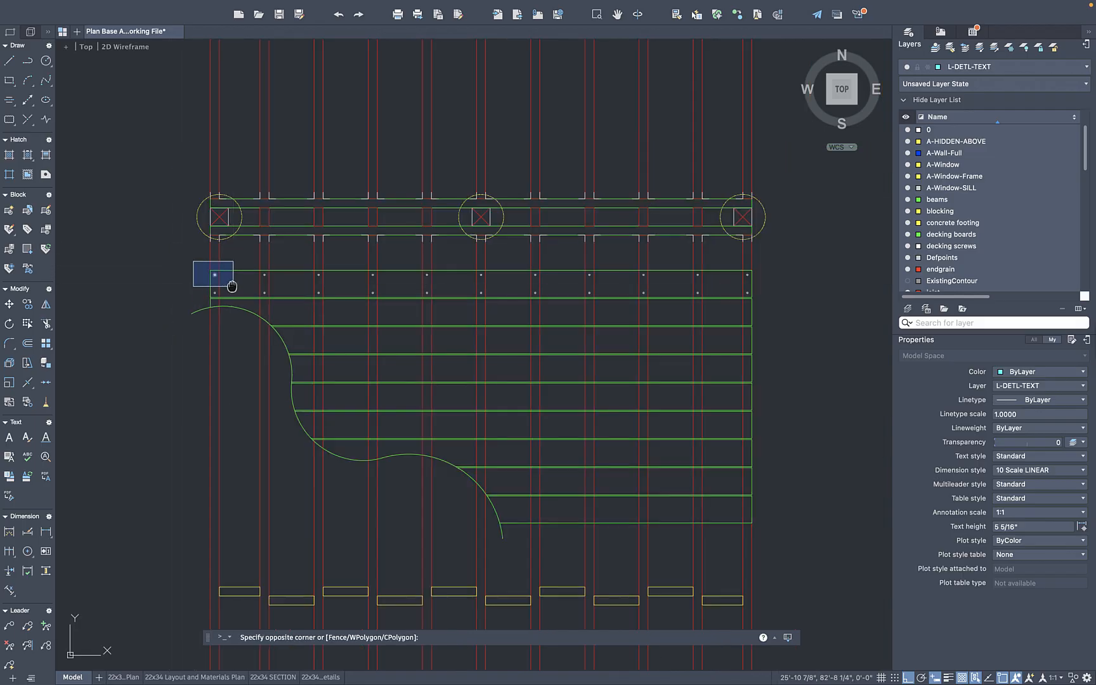
middle_drag(234, 287, 156, 282)
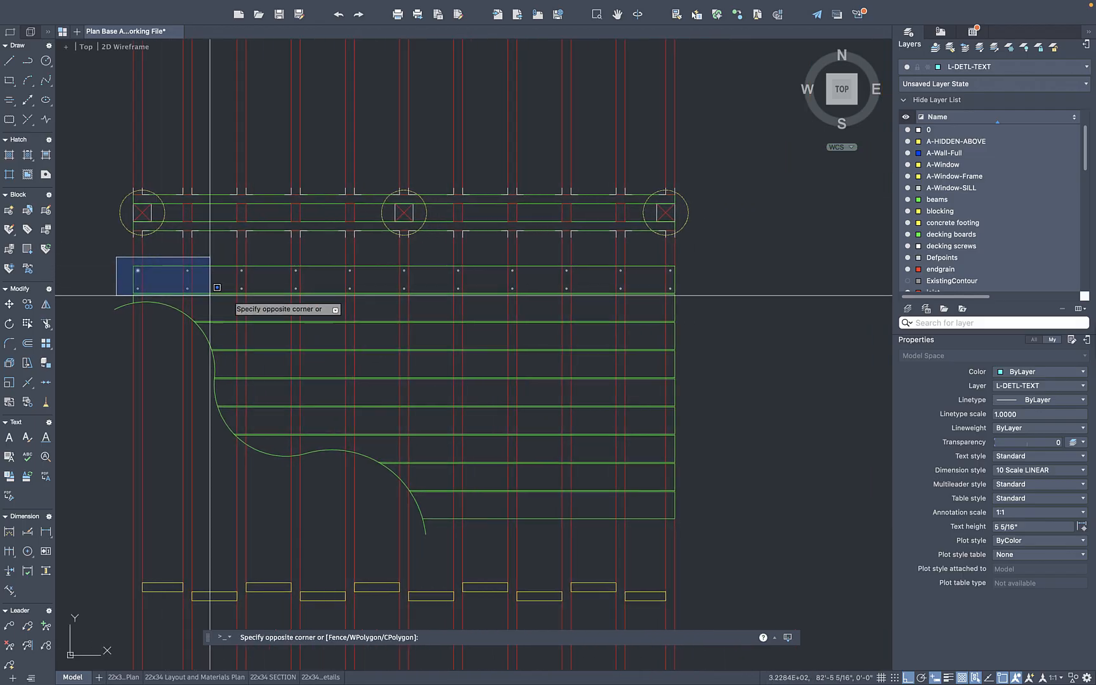
Copy the top decking board's double row of screws down onto the successive boards below, using the boards' end corners as reference points
click(723, 289)
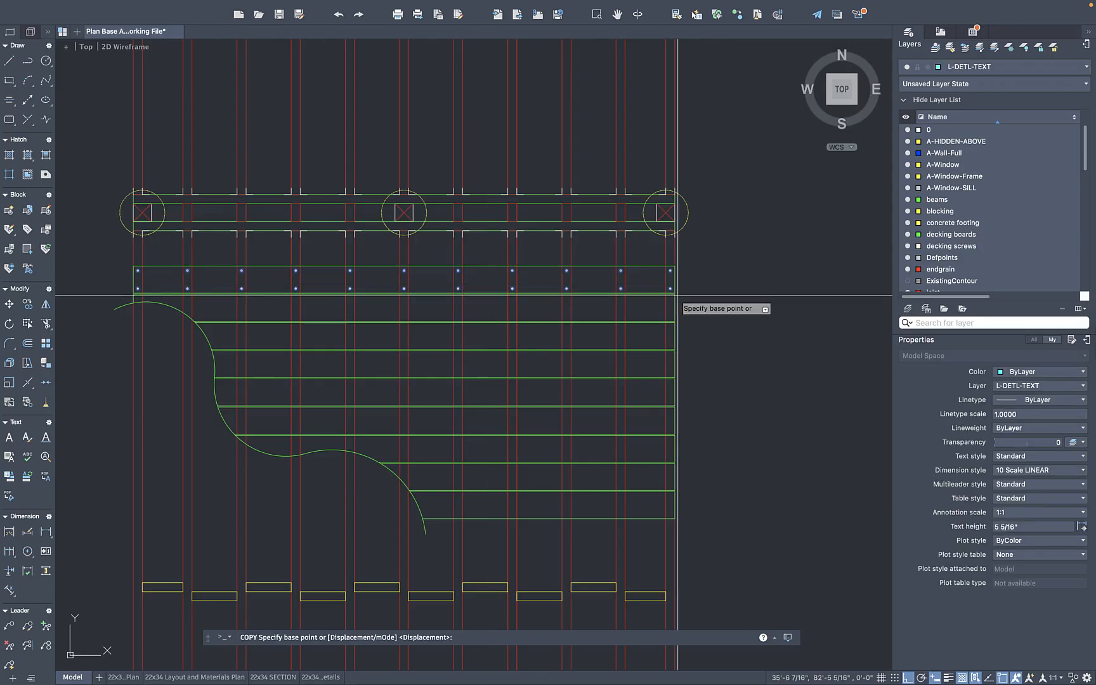
scroll(676, 293, up, 4)
click(664, 222)
click(665, 295)
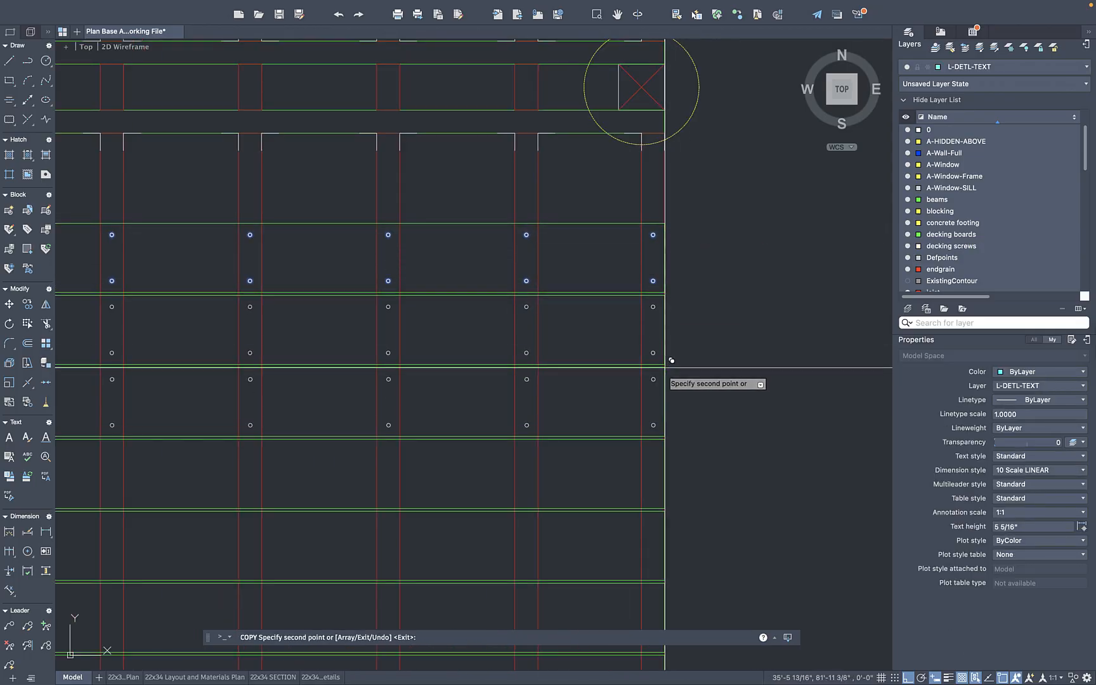
click(665, 366)
scroll(641, 276, down, 3)
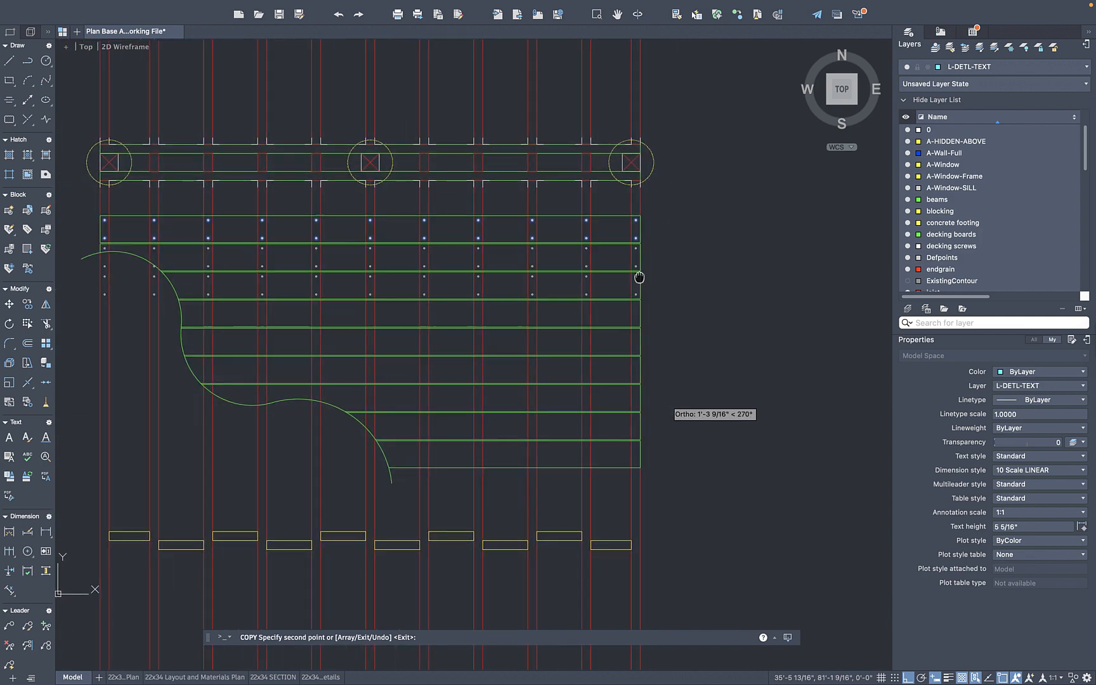
scroll(641, 294, up, 3)
click(640, 276)
click(638, 348)
click(637, 419)
click(637, 491)
key(Escape)
Copy a board's double row of screws onto the remaining boards at the lower end of the decking
middle_drag(621, 453, 640, 291)
scroll(642, 293, down, 5)
click(361, 312)
click(659, 340)
text(co)
key(Return)
scroll(657, 326, up, 5)
click(641, 354)
click(642, 426)
click(643, 498)
key(Escape)
Isolate the decking boards and decking screws layers by picking a screw and decking board outlines
middle_drag(596, 417, 800, 399)
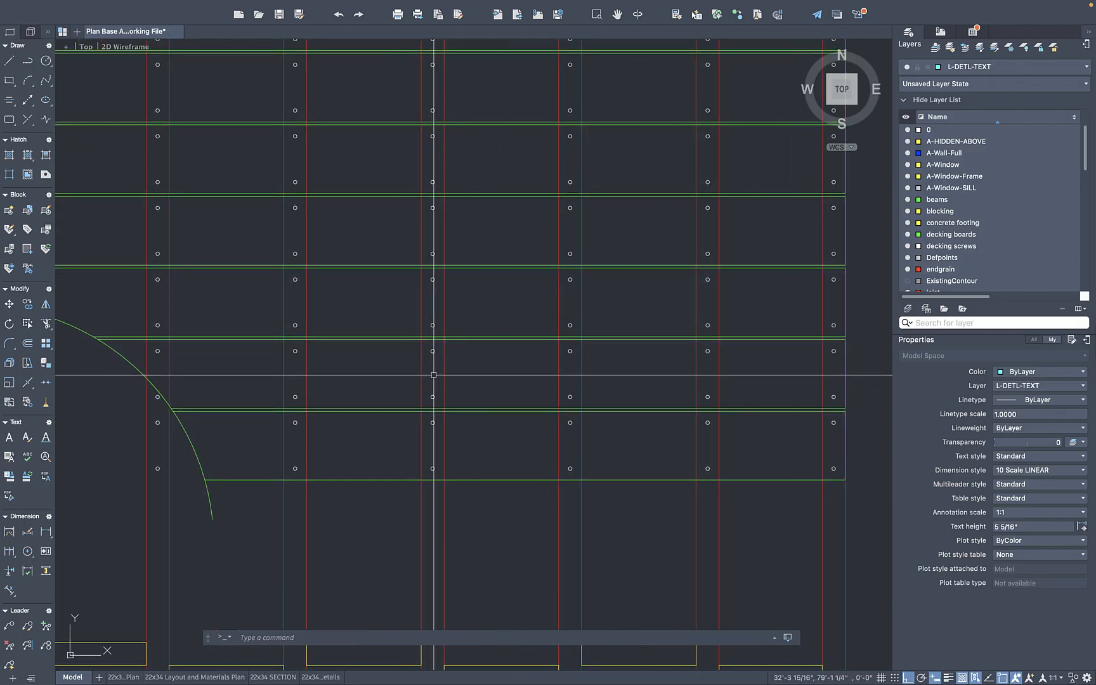
scroll(437, 364, down, 4)
scroll(358, 379, up, 4)
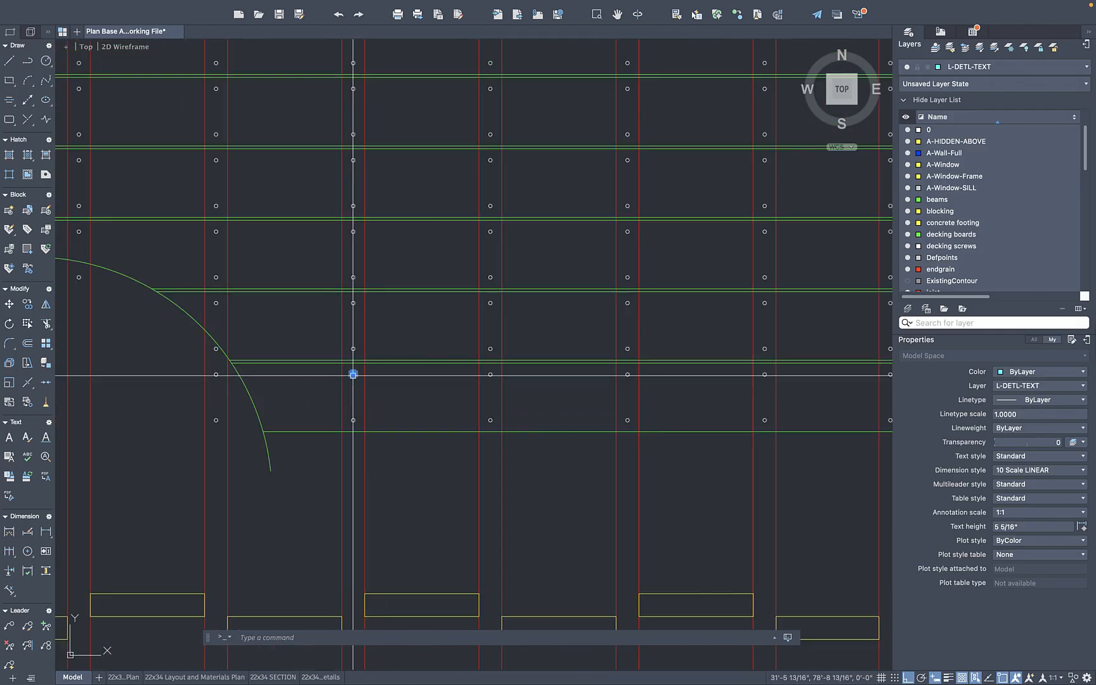
click(353, 376)
click(404, 373)
click(397, 359)
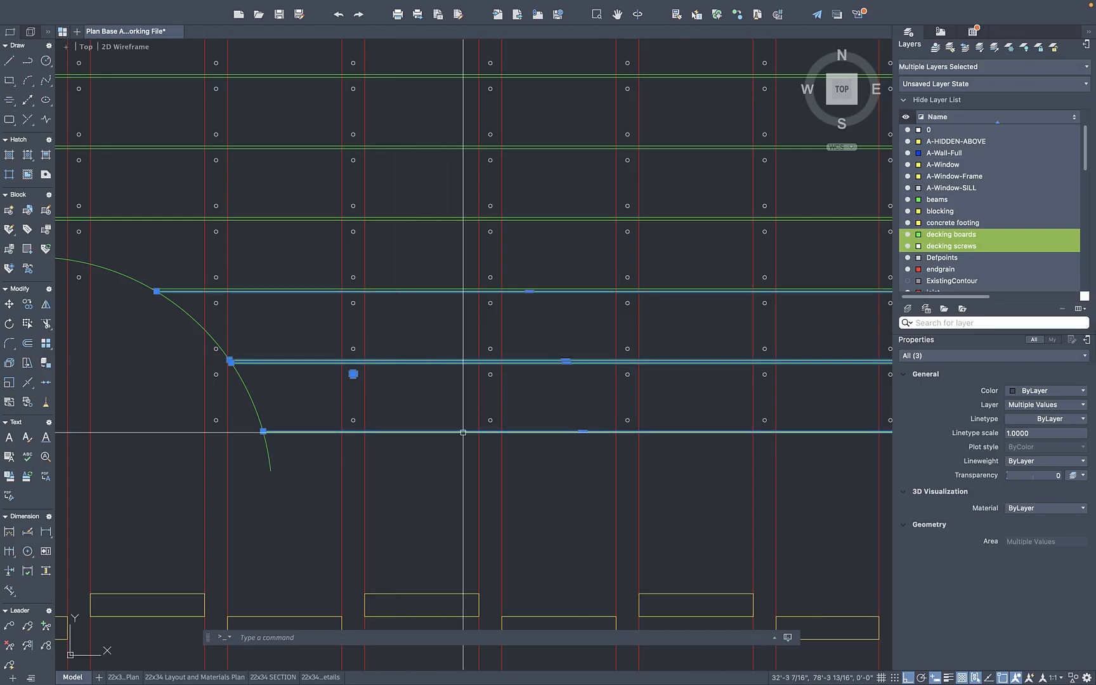
text(lay)
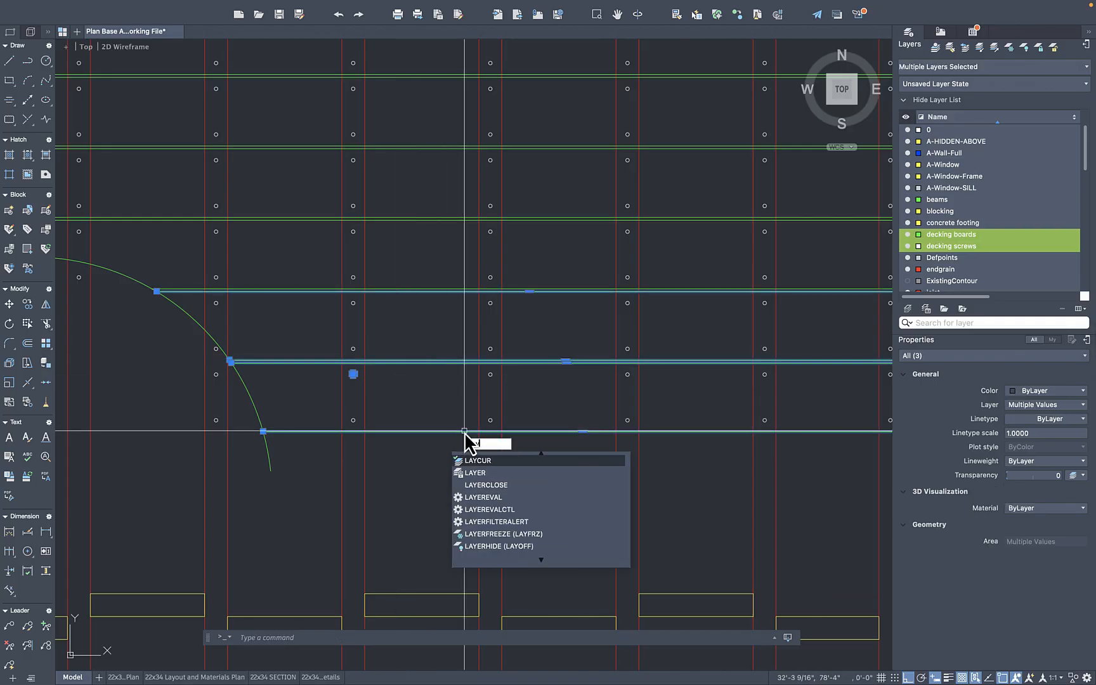
text(cur)
key(Return)
Delete the stray decking screws below the lower part of the curved break line
middle_drag(244, 397, 557, 399)
click(487, 346)
click(561, 449)
key(Delete)
click(218, 262)
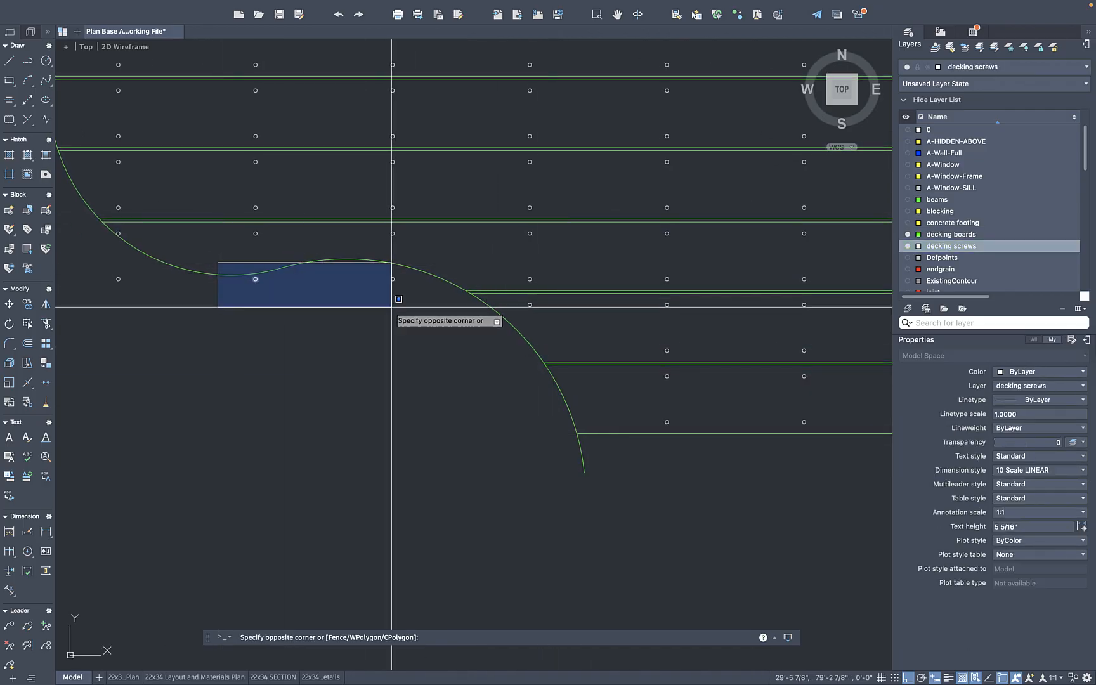
click(415, 315)
key(Delete)
middle_drag(277, 354, 688, 395)
click(500, 314)
click(592, 356)
text(e)
key(Return)
Delete the two columns of stray screws outside the upper-left part of the curved break line
scroll(524, 308, up, 3)
middle_drag(525, 309, 629, 468)
scroll(629, 467, down, 3)
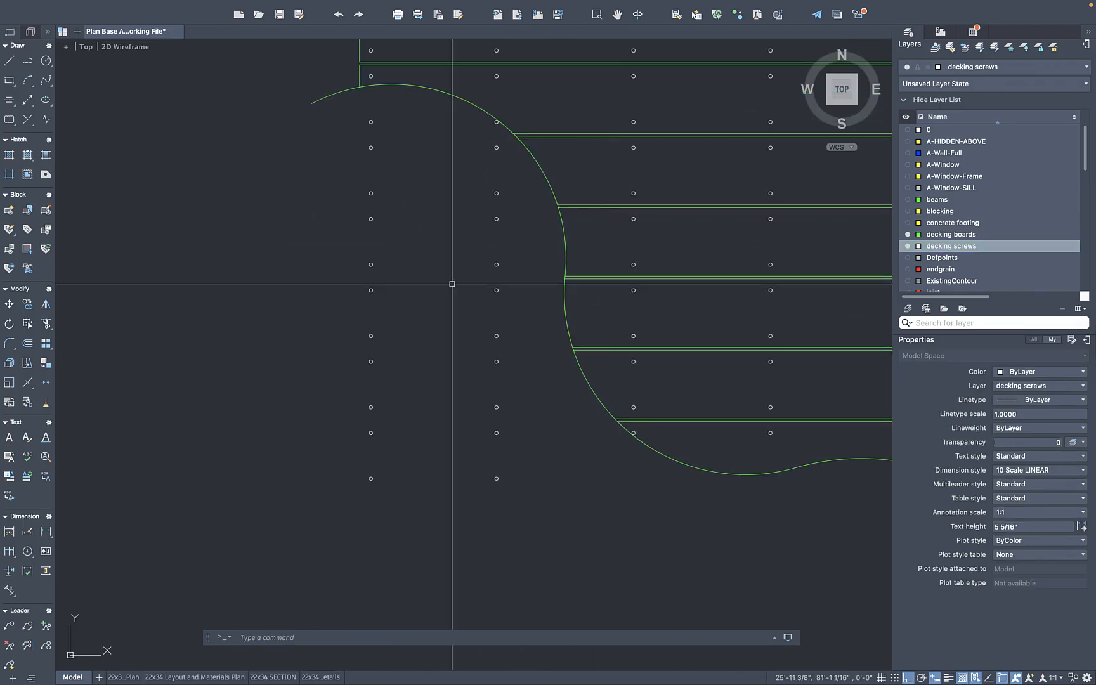
click(341, 109)
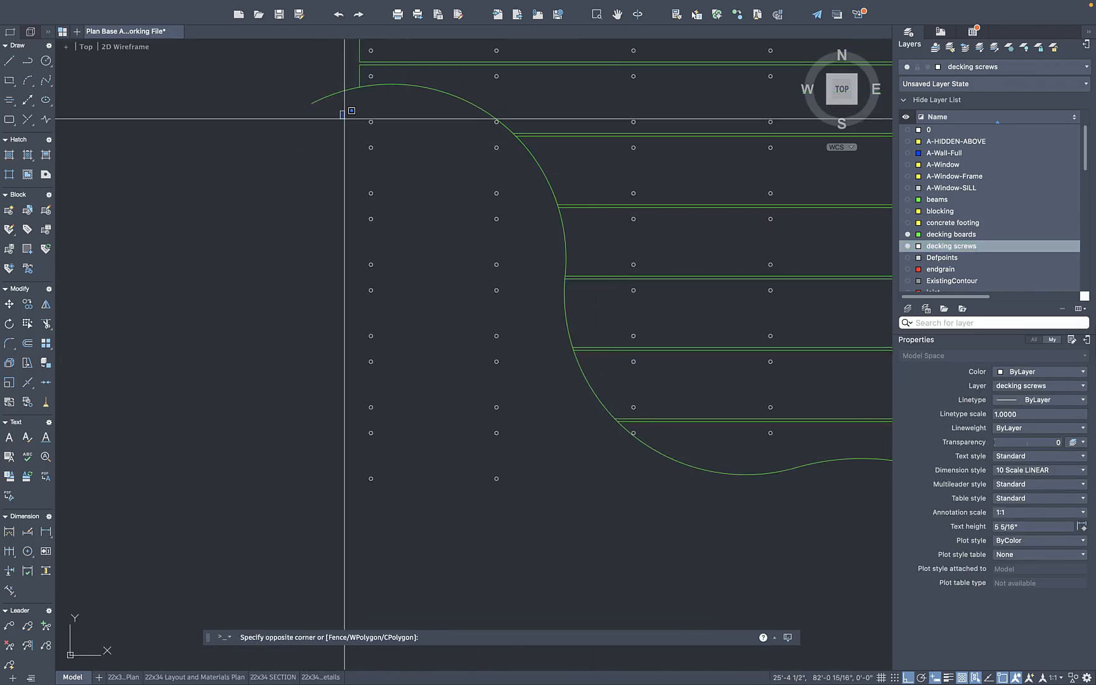
click(519, 524)
key(Escape)
End the layer isolation so that the framing layers are displayed again
scroll(354, 220, down, 3)
scroll(382, 357, down, 3)
middle_drag(382, 357, 362, 302)
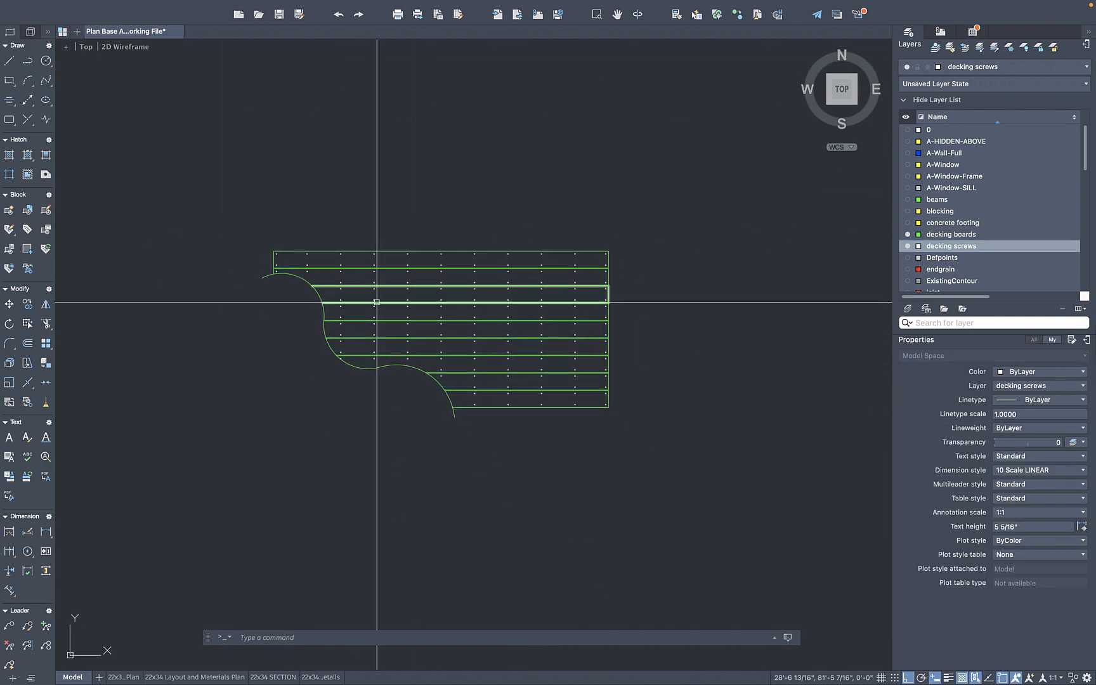
key(Return)
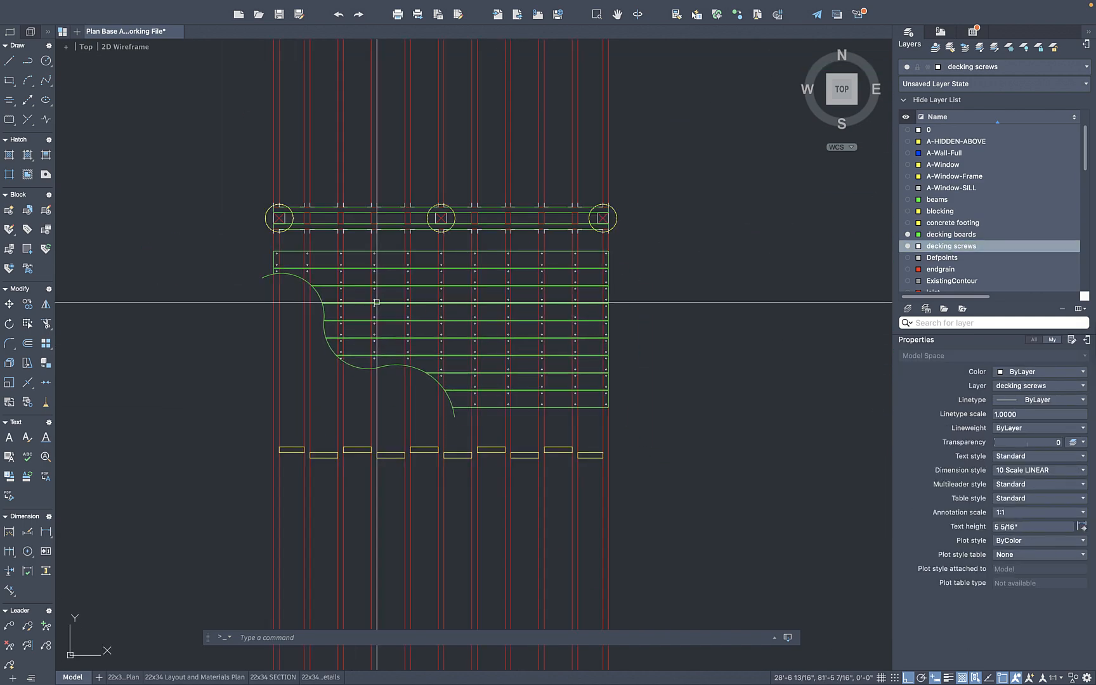
key(ctrl+Right)
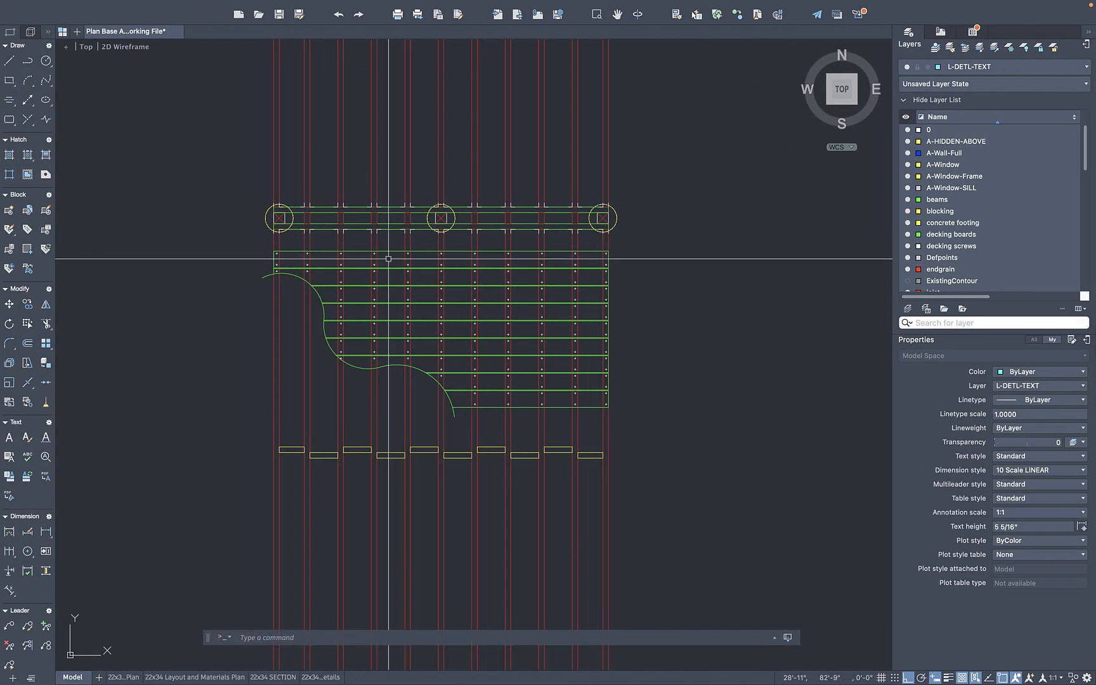
Trim the joist lines that cross the top decking board
scroll(607, 269, up, 5)
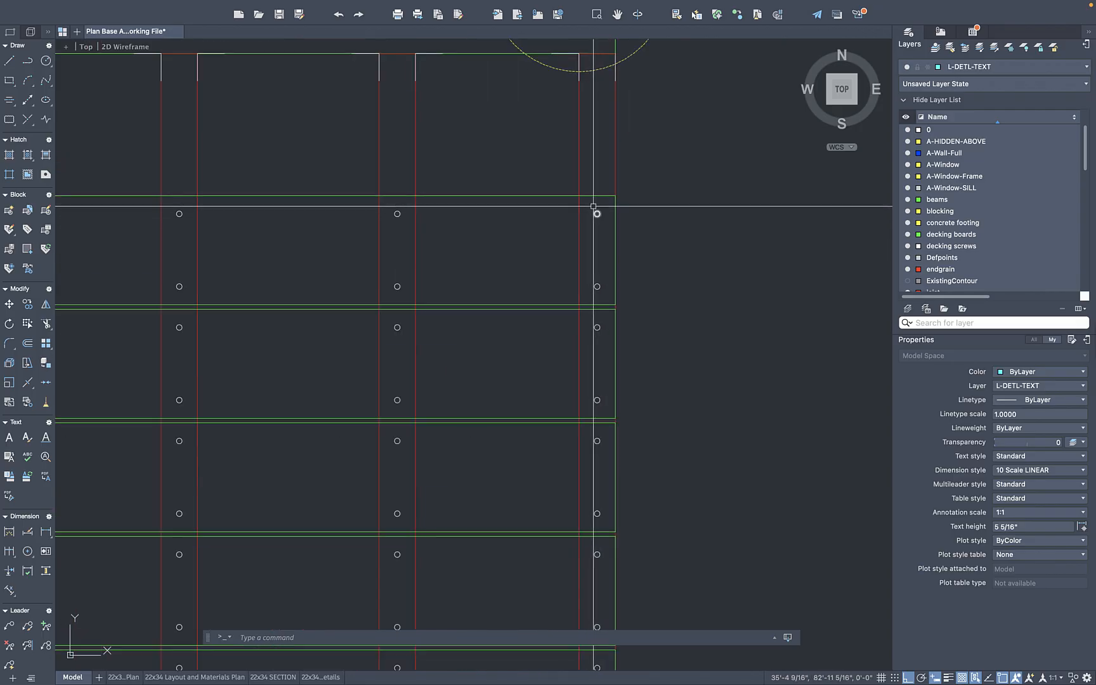
text(tr)
key(Return)
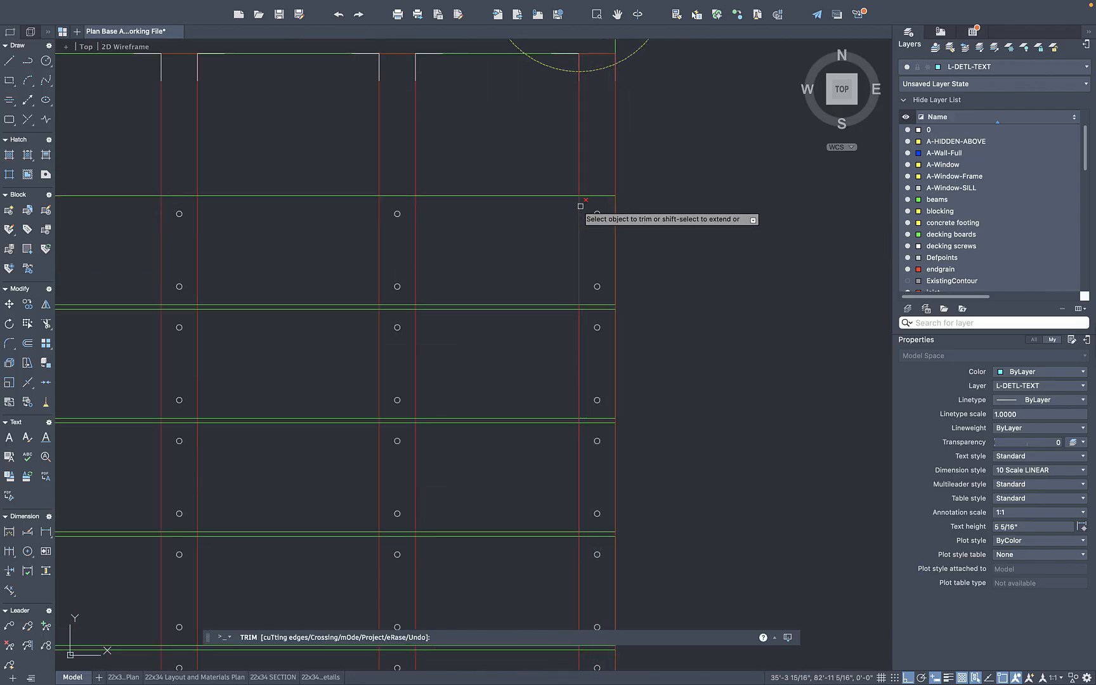
click(317, 242)
middle_drag(316, 242, 755, 258)
click(668, 255)
click(547, 263)
click(547, 263)
click(641, 255)
middle_drag(674, 257, 376, 264)
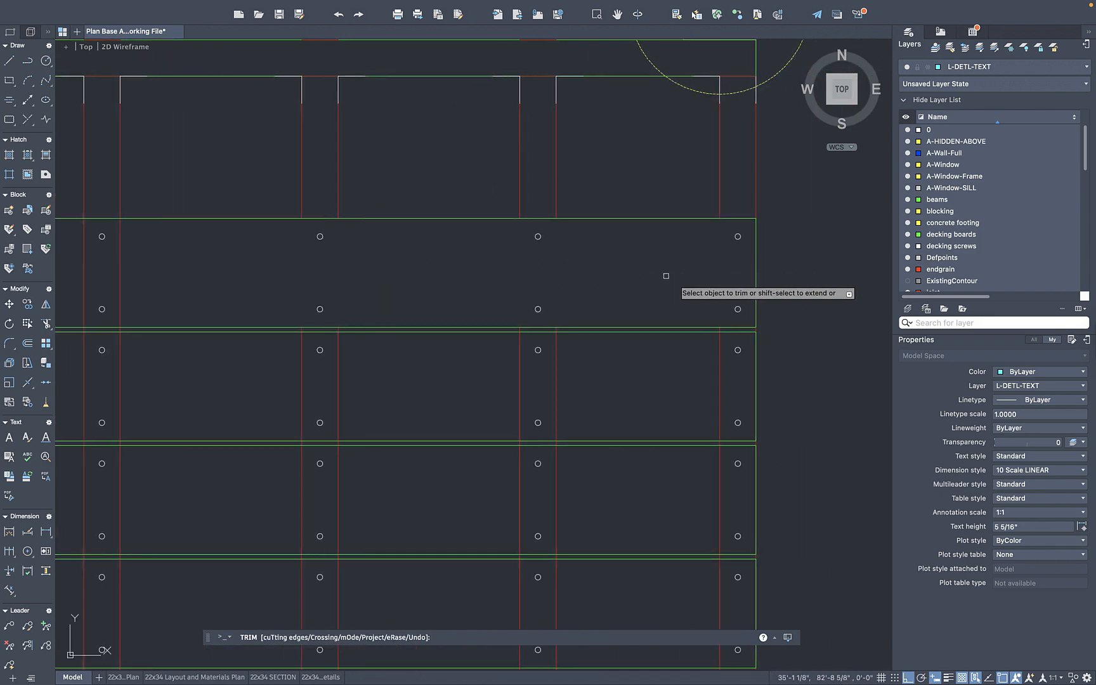
key(Escape)
text(ex)
key(Return)
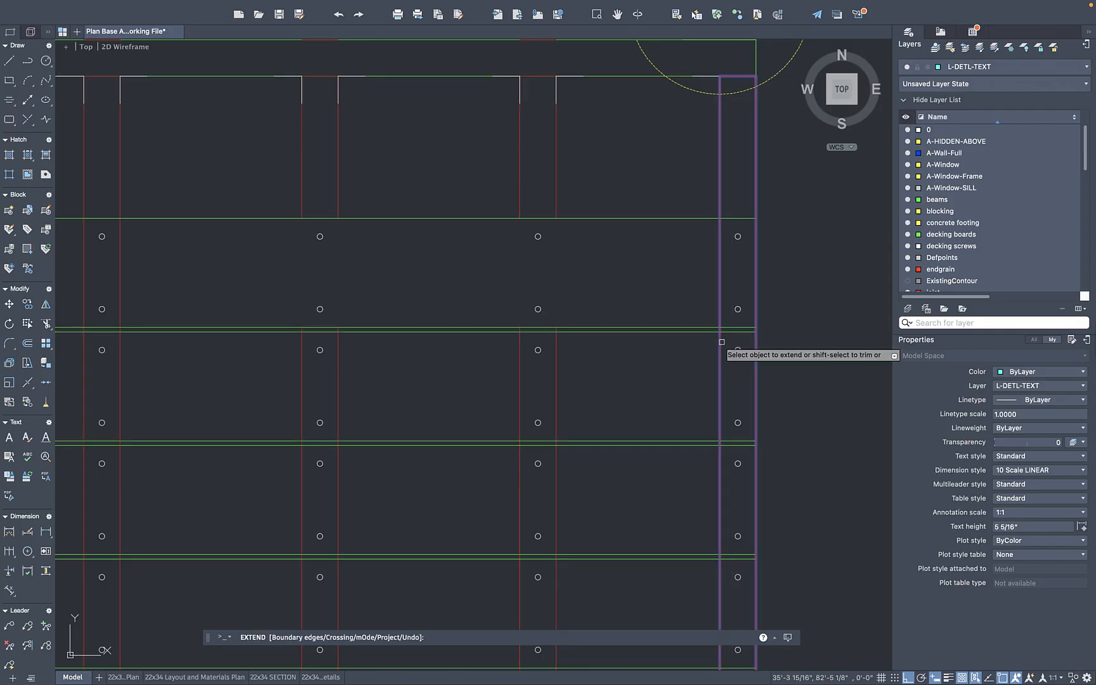
key(Escape)
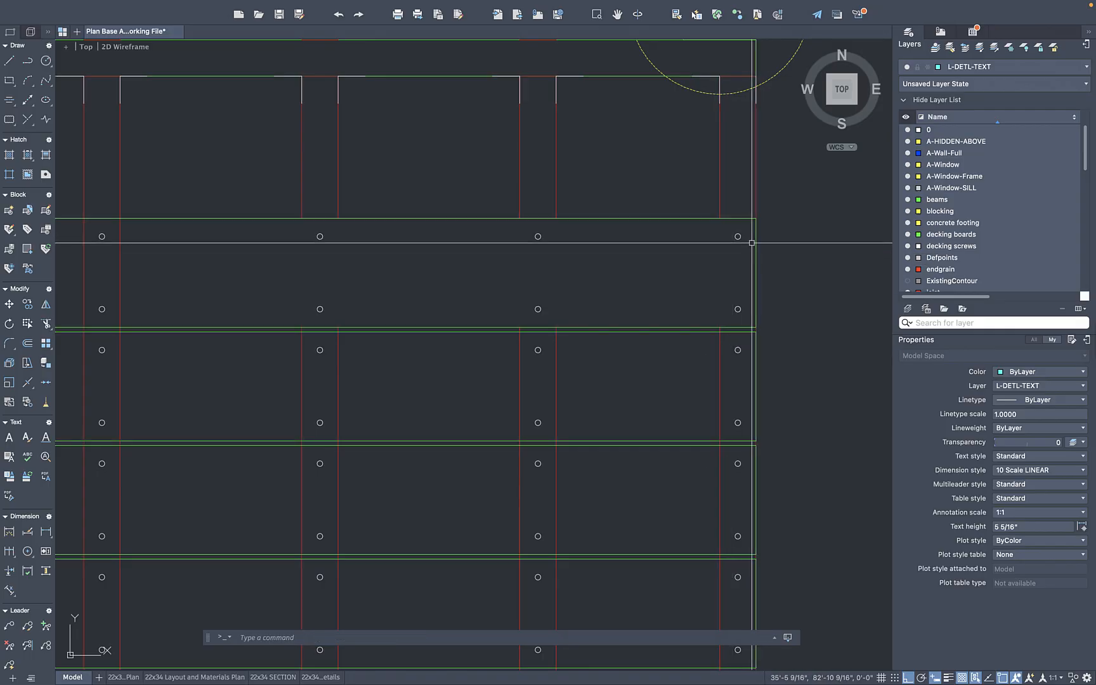
Trim the last joist's outer line where it overlaps the right end of the top decking board
scroll(757, 232, down, 2)
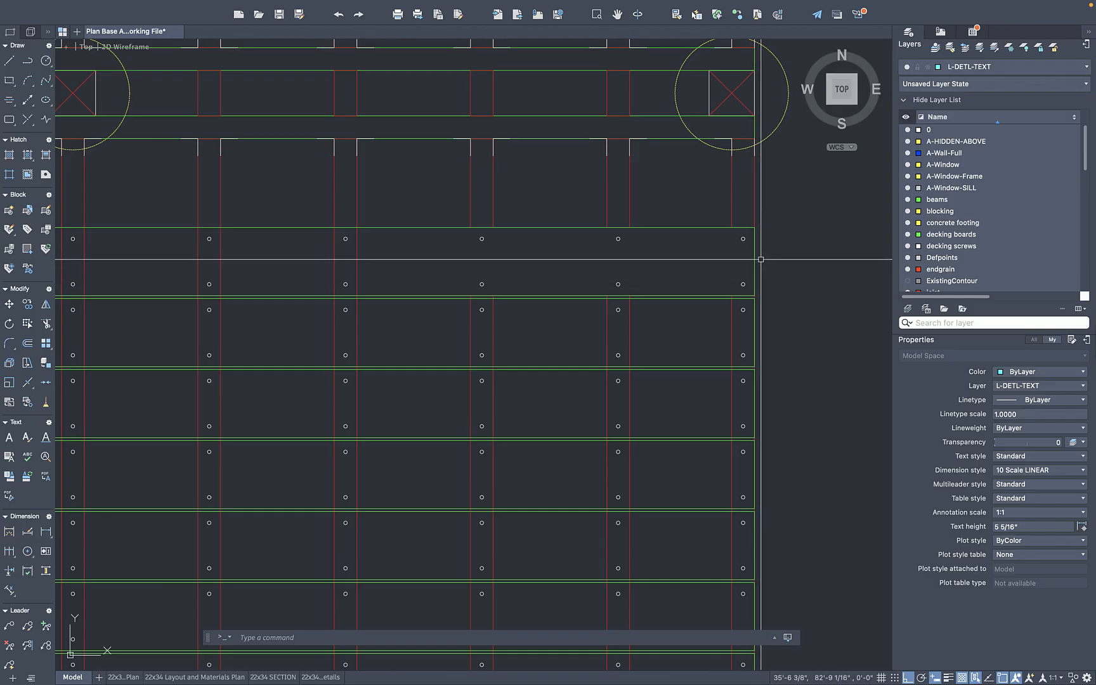
scroll(762, 302, up, 5)
text(tr)
key(Return)
key(Escape)
scroll(685, 262, down, 4)
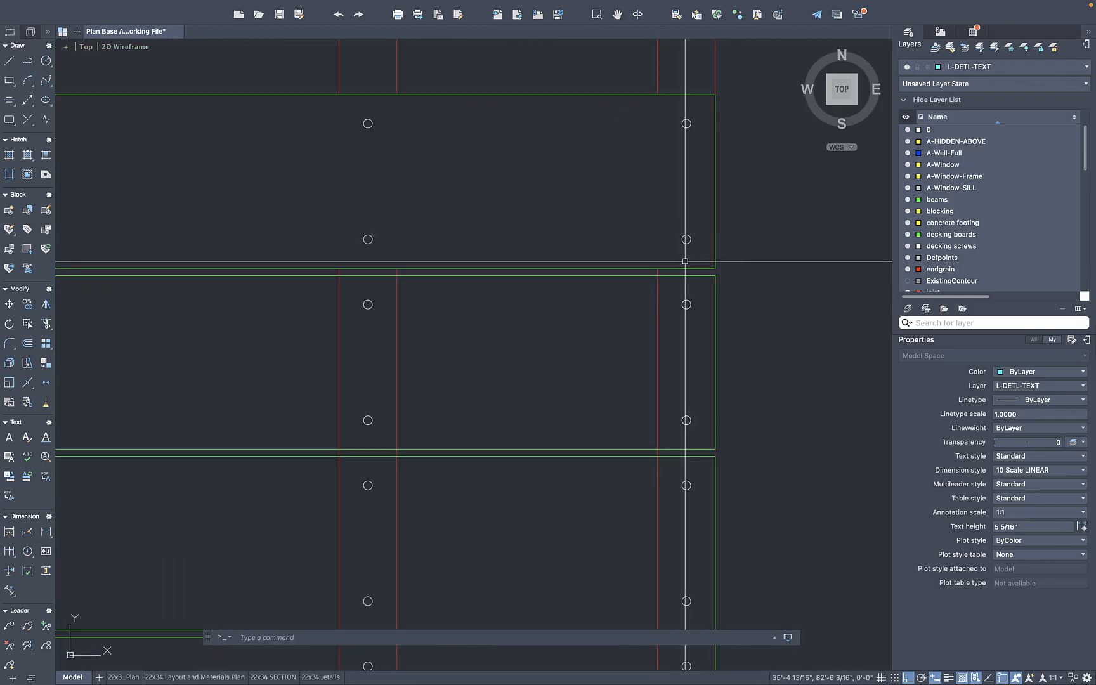
Trim the joist lines that cross the bottom decking board
middle_drag(710, 376, 705, 208)
scroll(705, 209, down, 1)
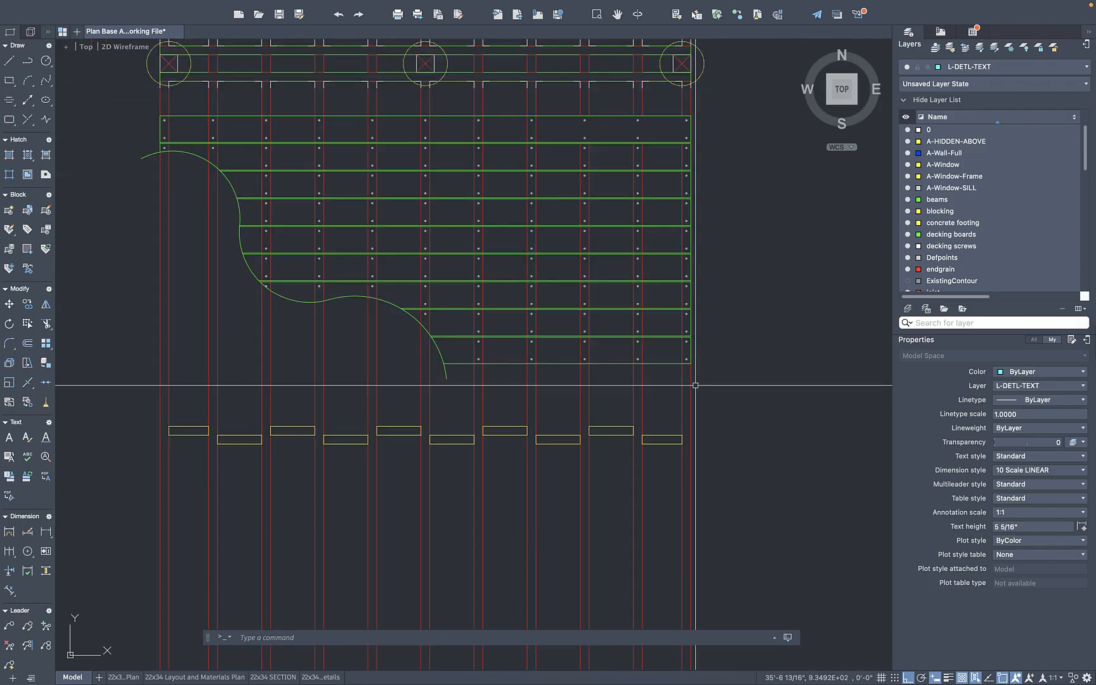
scroll(697, 330, up, 6)
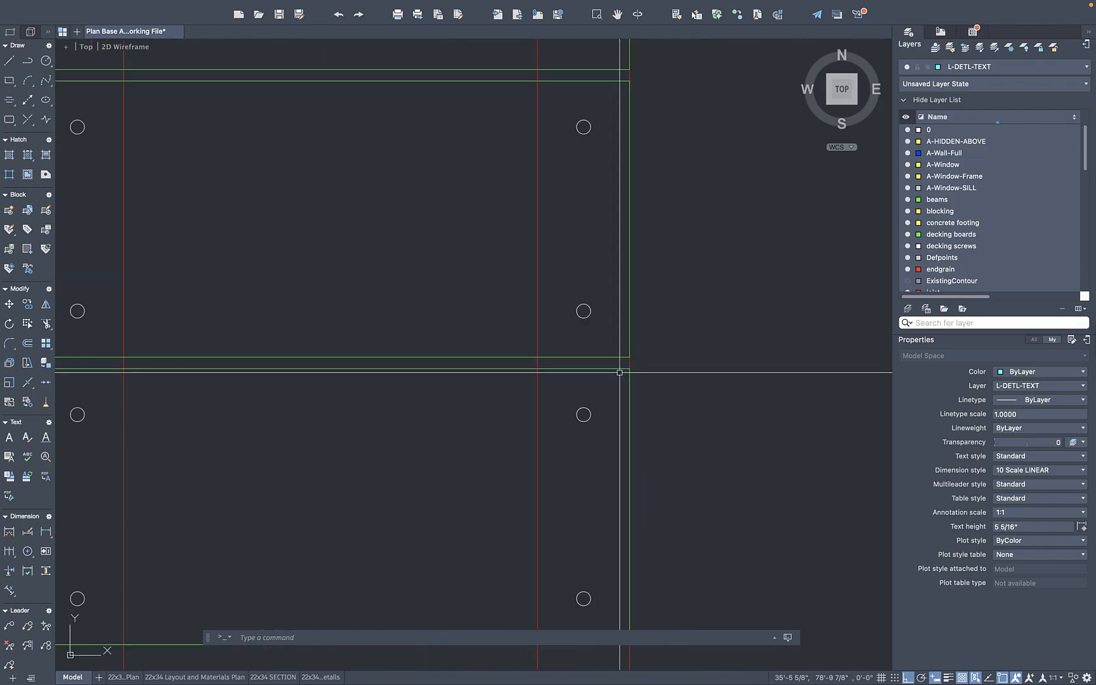
text(tr)
key(Return)
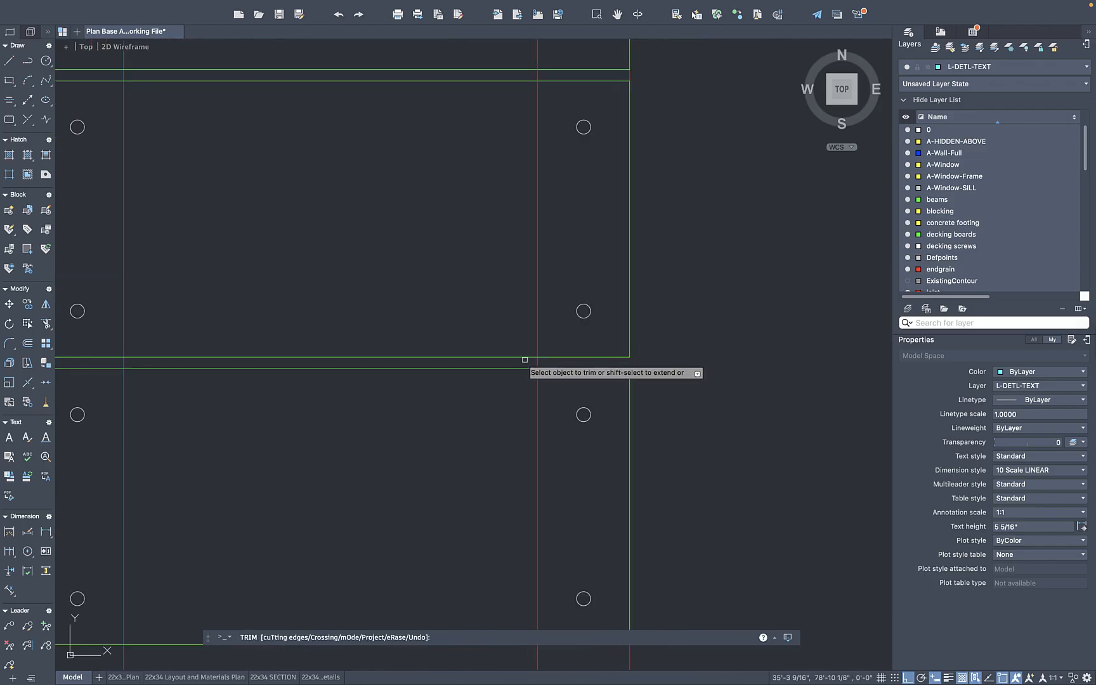
scroll(521, 403, down, 6)
middle_drag(522, 403, 531, 385)
scroll(531, 384, down, 2)
key(Escape)
Check where the last joist's inner and outer lines start and end beneath the decking boards
scroll(536, 312, down, 2)
middle_drag(536, 312, 558, 385)
scroll(558, 385, up, 2)
click(554, 221)
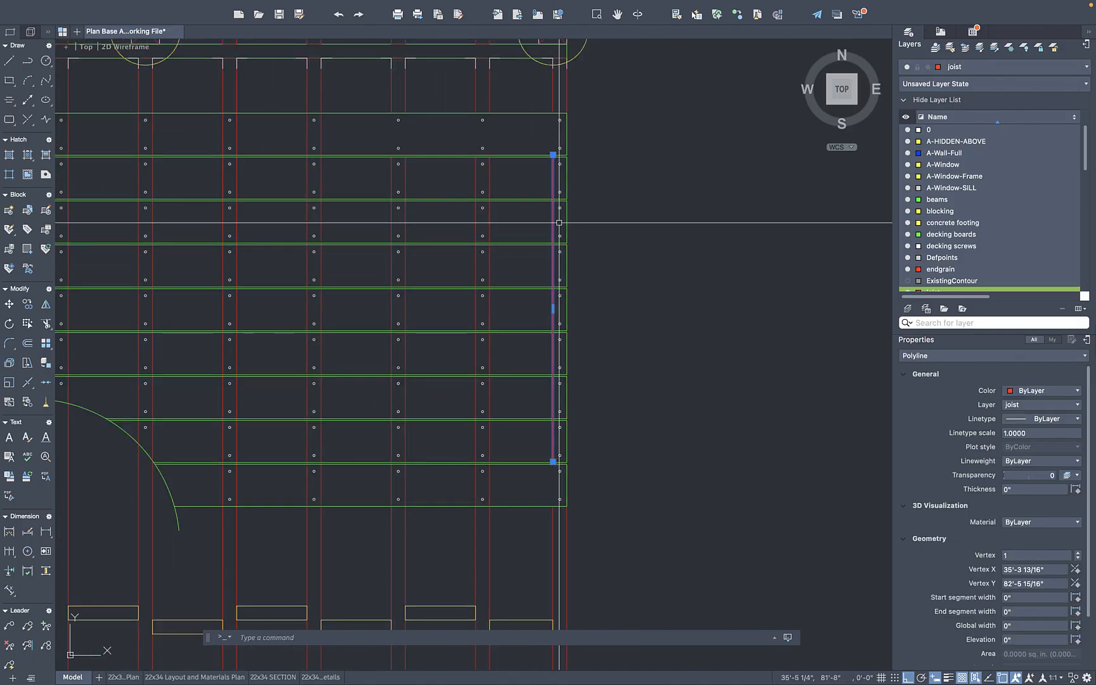
key(Escape)
scroll(561, 168, up, 6)
scroll(575, 235, up, 4)
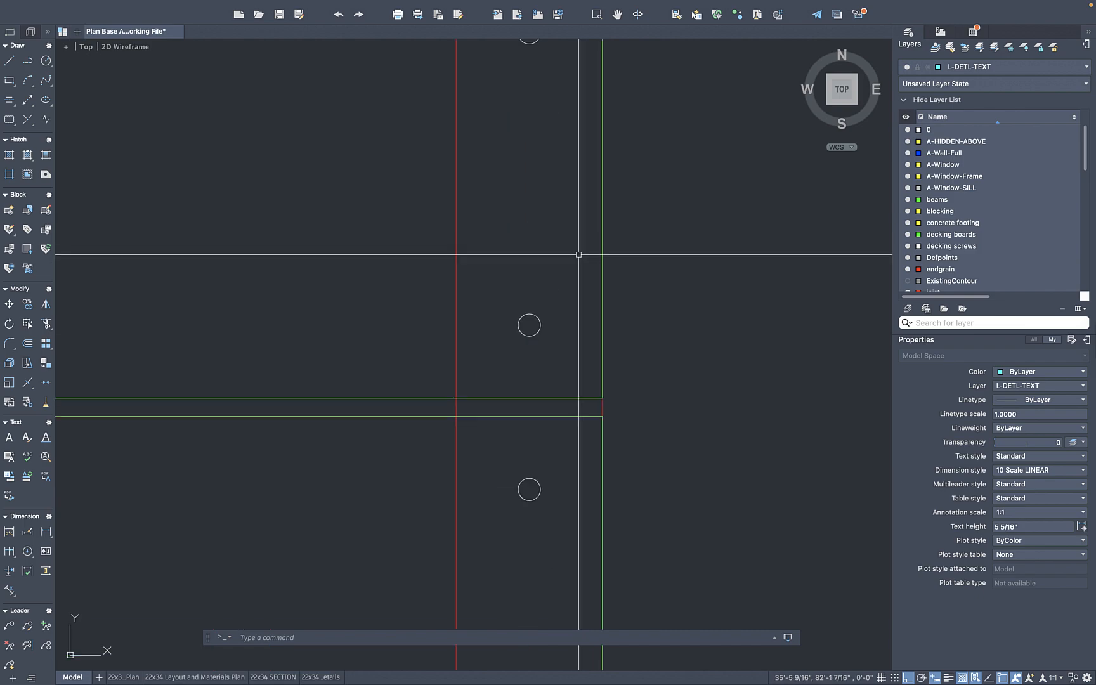
click(602, 408)
scroll(603, 408, down, 6)
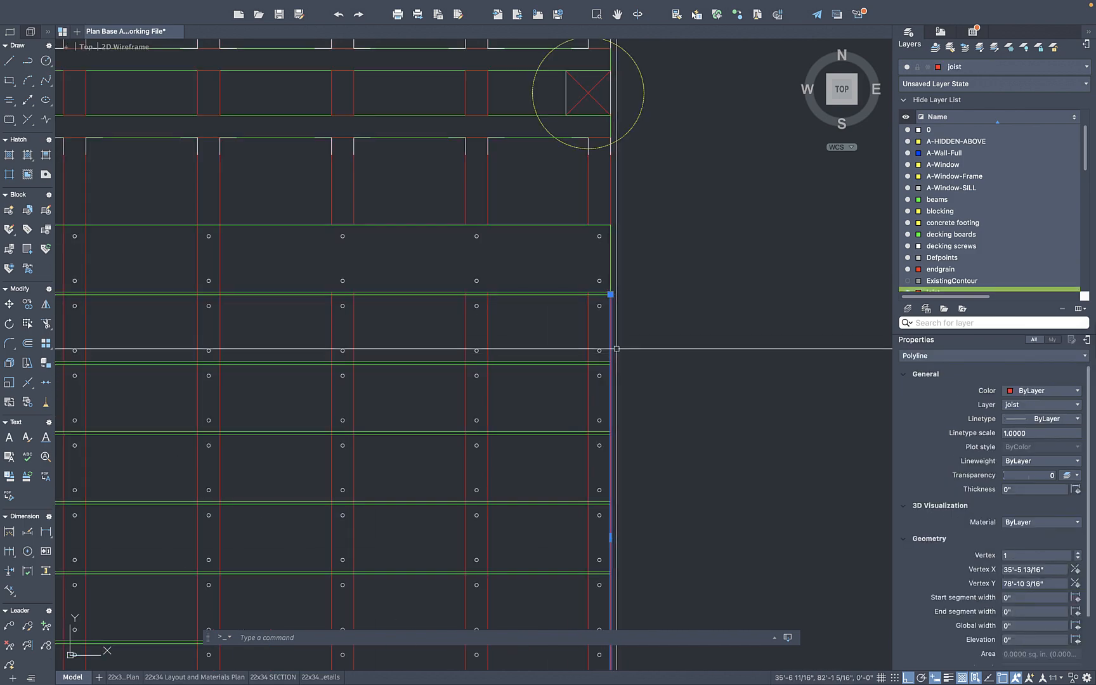
key(Escape)
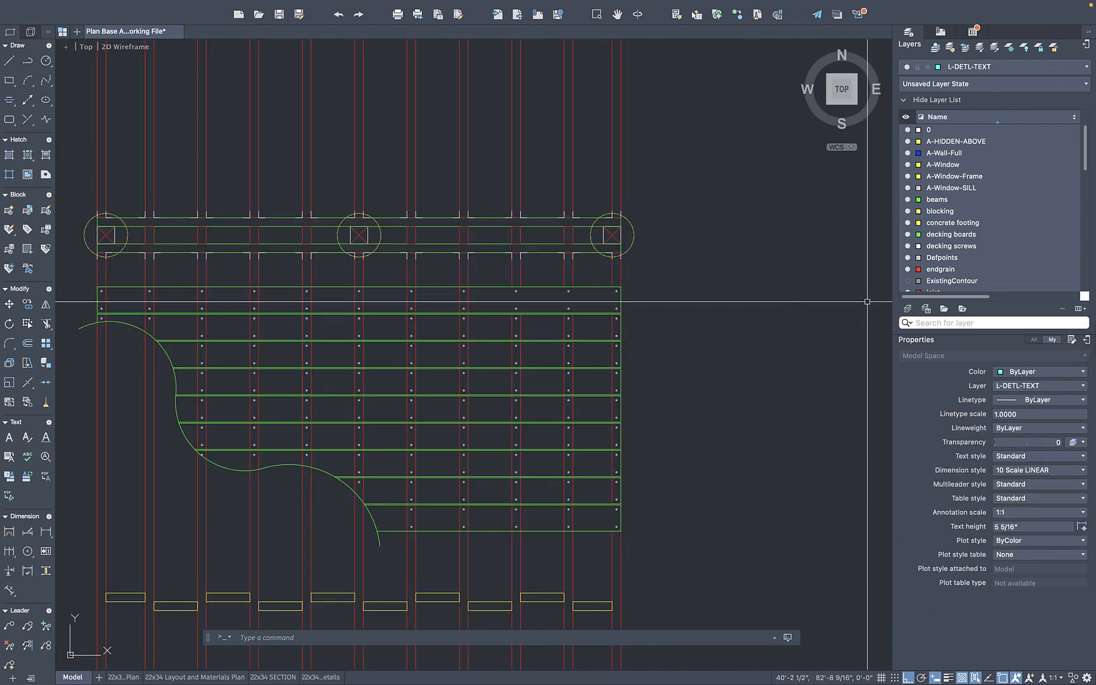
Create a new layer named "hidden framing"
click(907, 311)
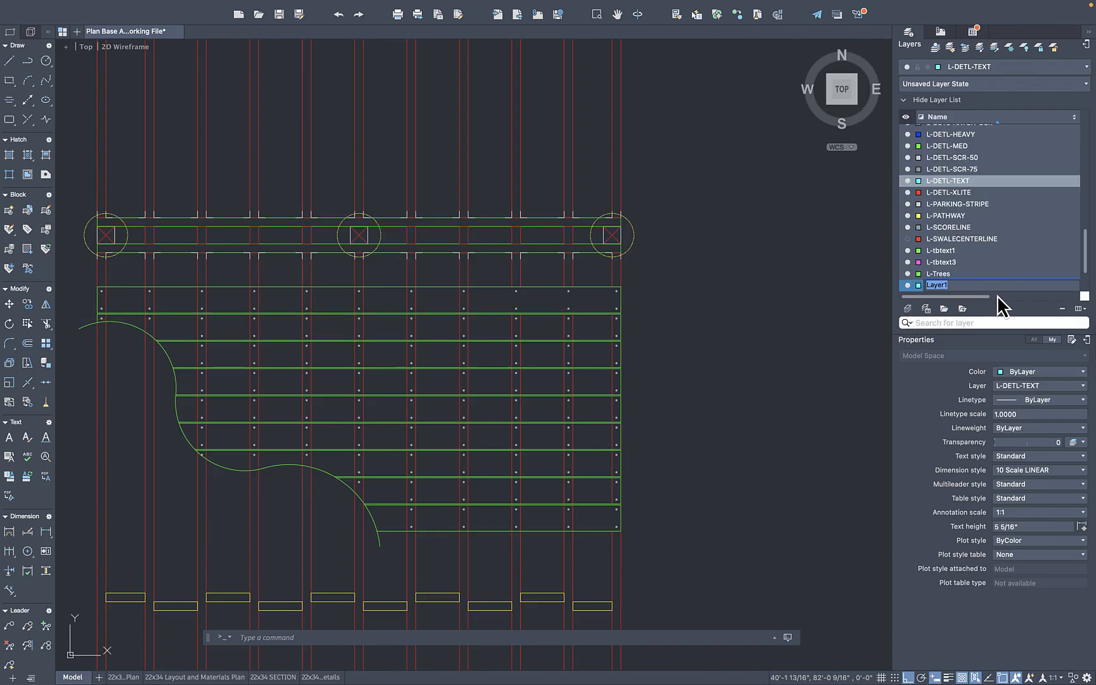
text(hidden)
text( line)
key(Return)
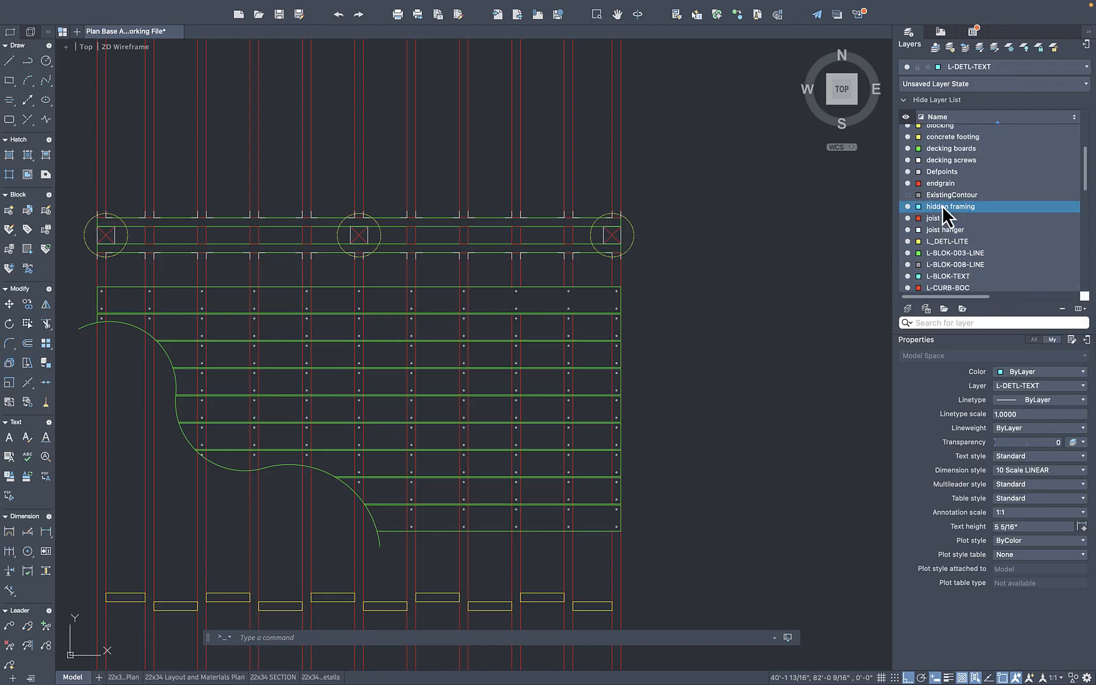
Set the hidden framing layer's color to index color 9
click(920, 207)
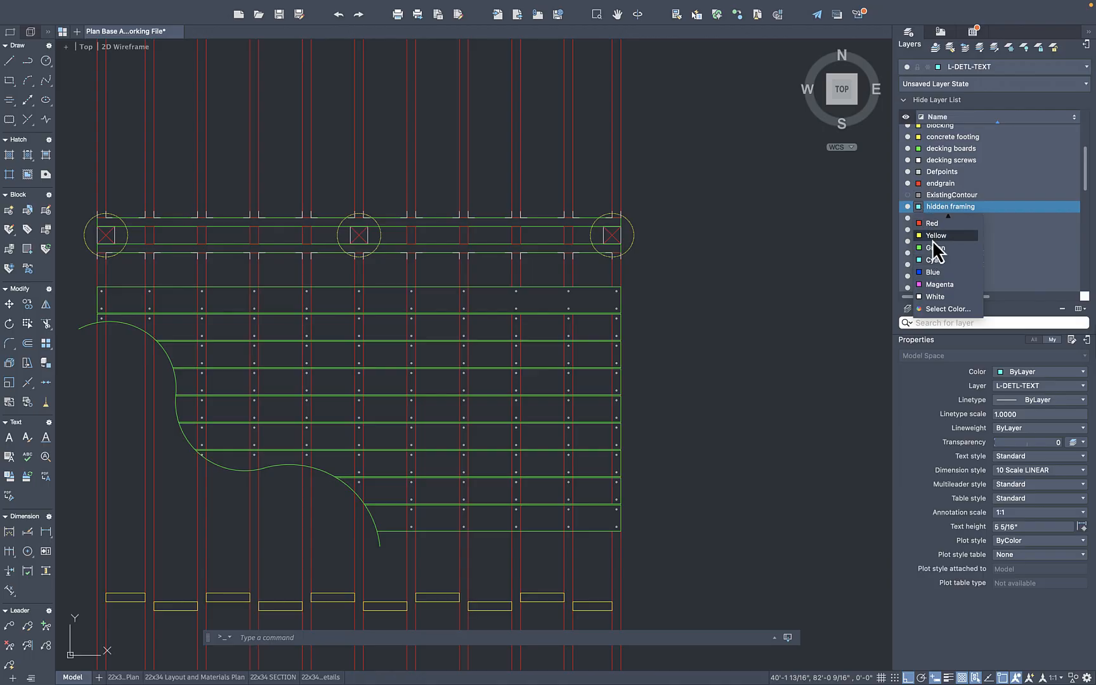
click(944, 309)
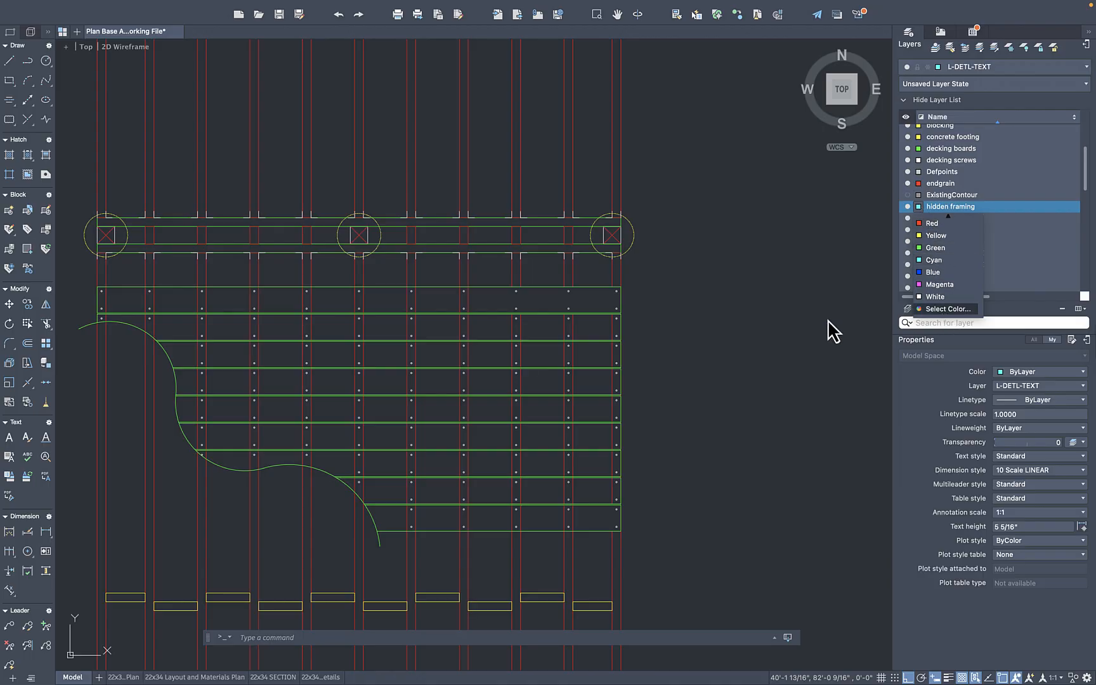
click(537, 275)
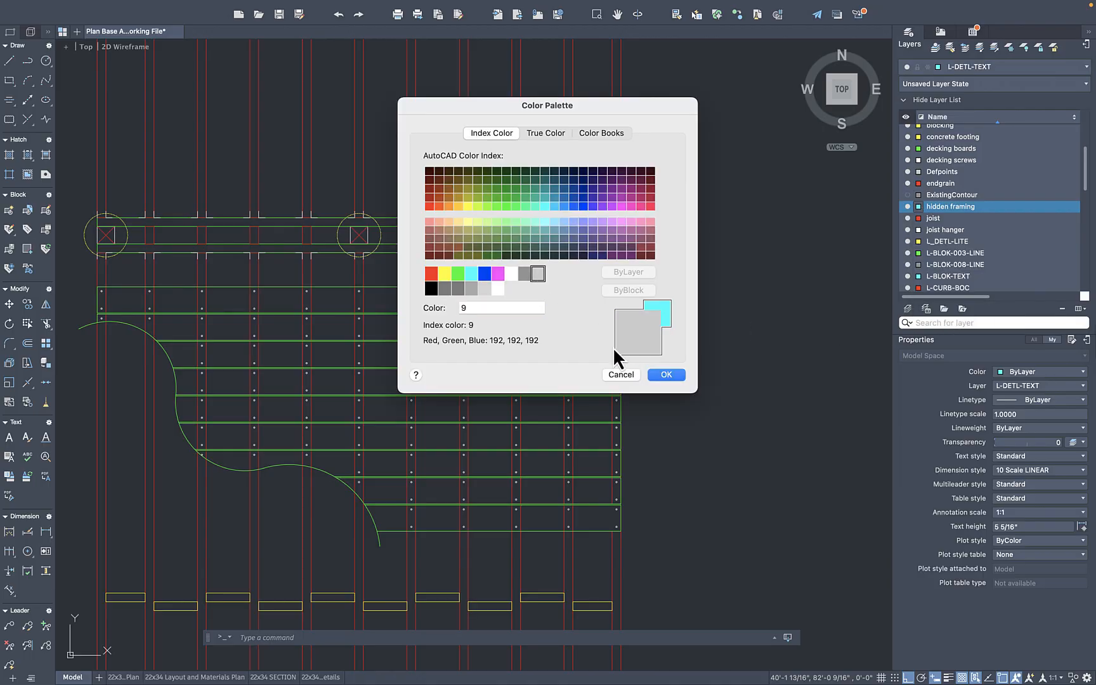
click(665, 374)
Set the hidden framing layer's linetype to HIDDEN2
drag(958, 297, 1045, 297)
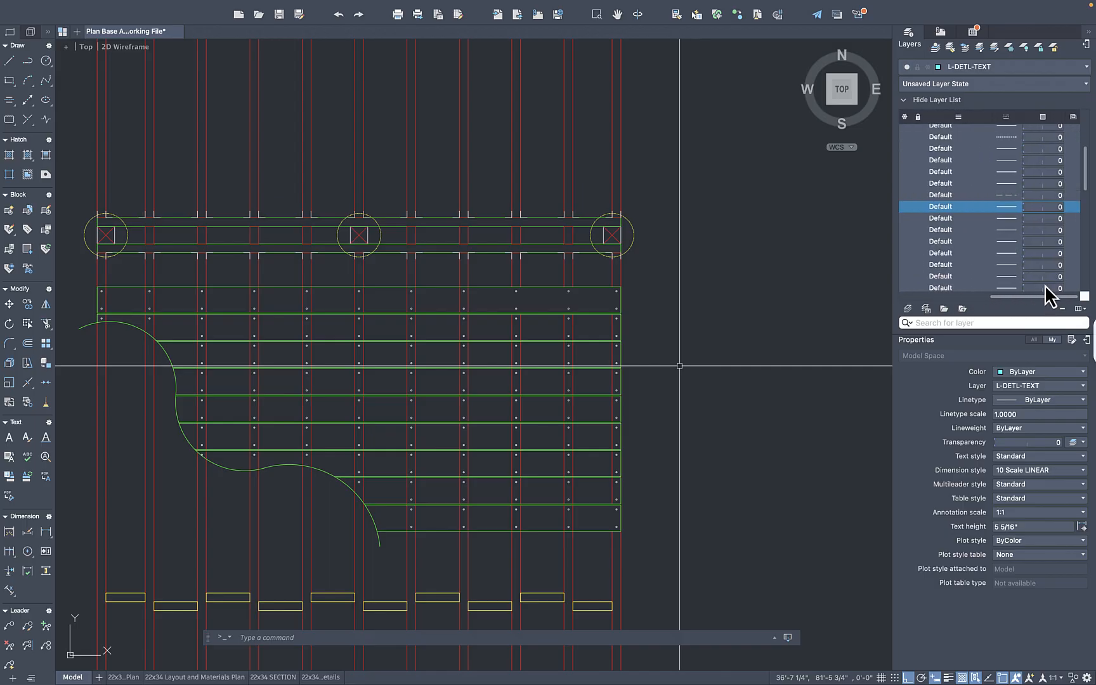
click(1011, 206)
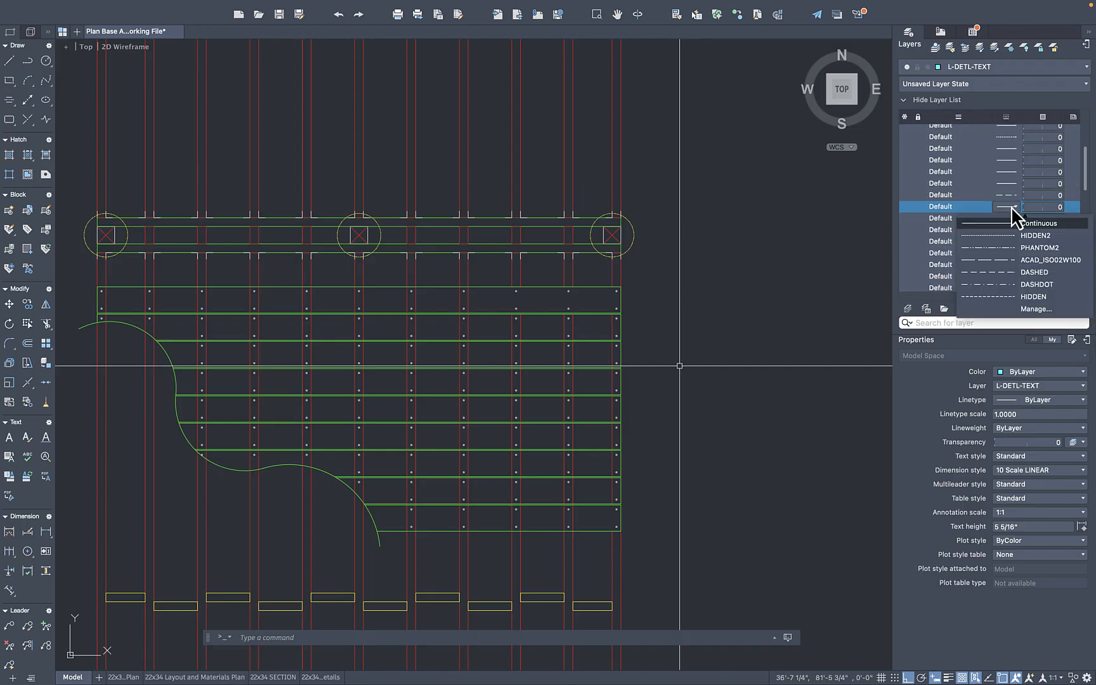
click(1025, 239)
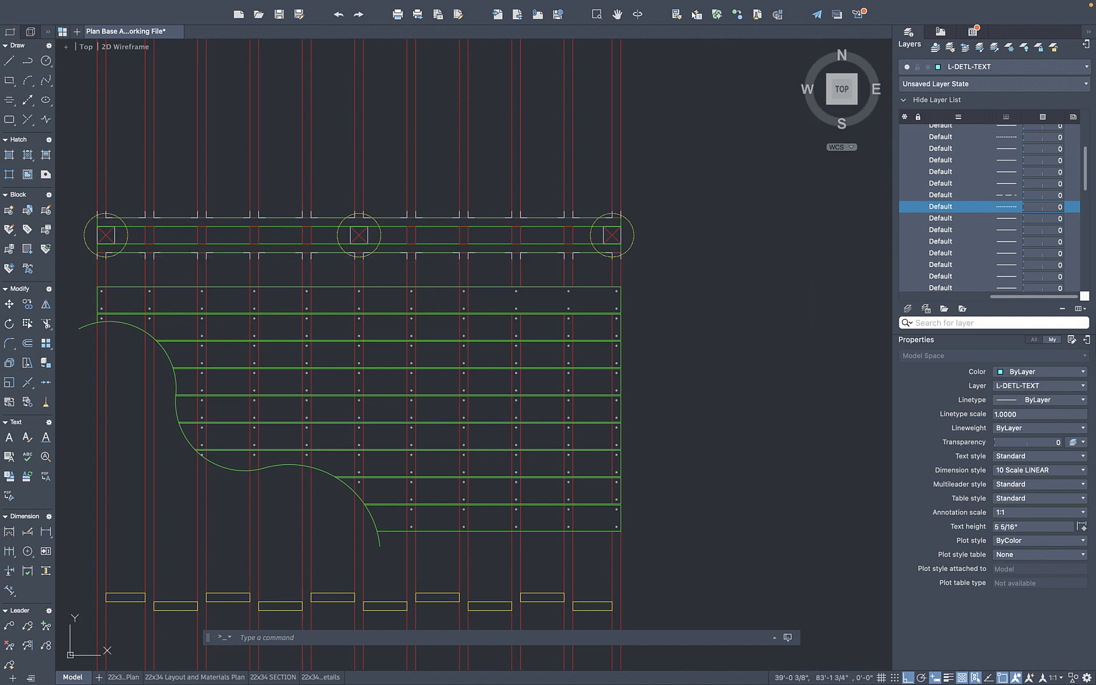
Move the last joist's inner and outer line segments beneath the decking boards onto the hidden framing layer
scroll(622, 306, down, 3)
scroll(607, 326, up, 10)
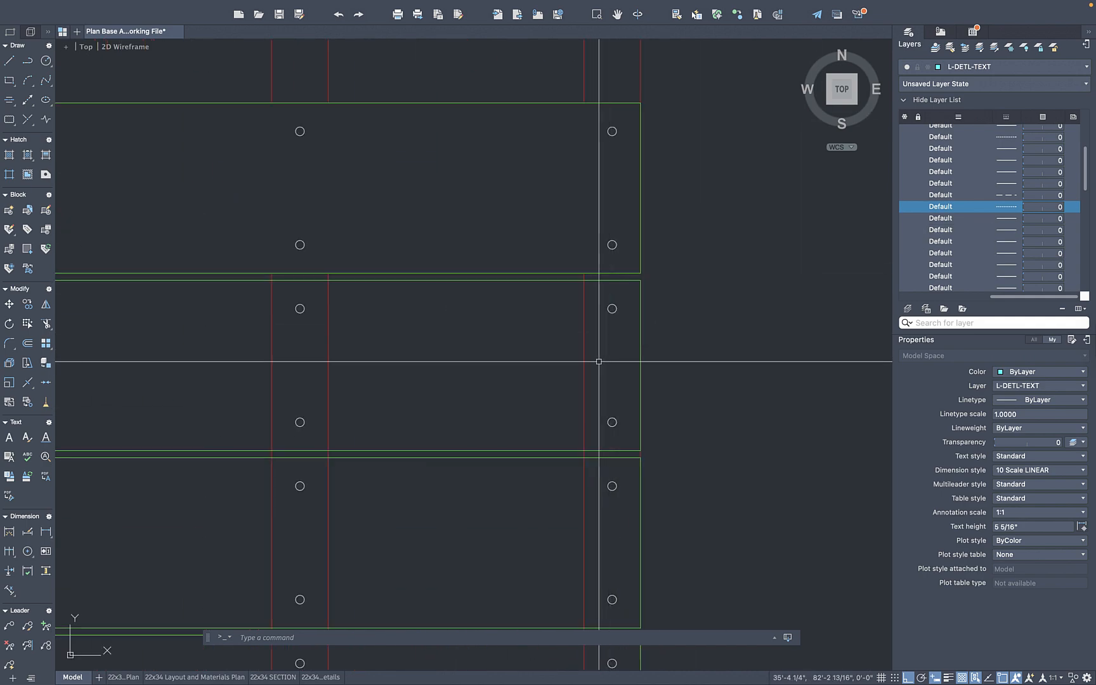
click(582, 274)
scroll(647, 456, up, 8)
click(595, 416)
click(598, 413)
click(607, 408)
click(593, 415)
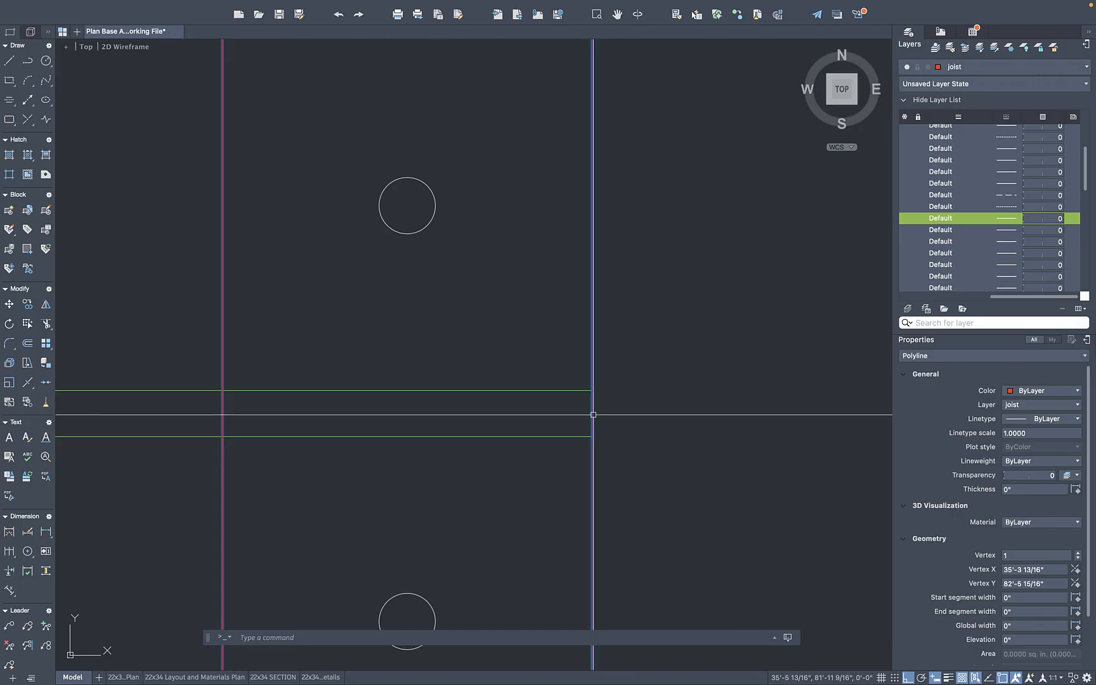
click(1022, 406)
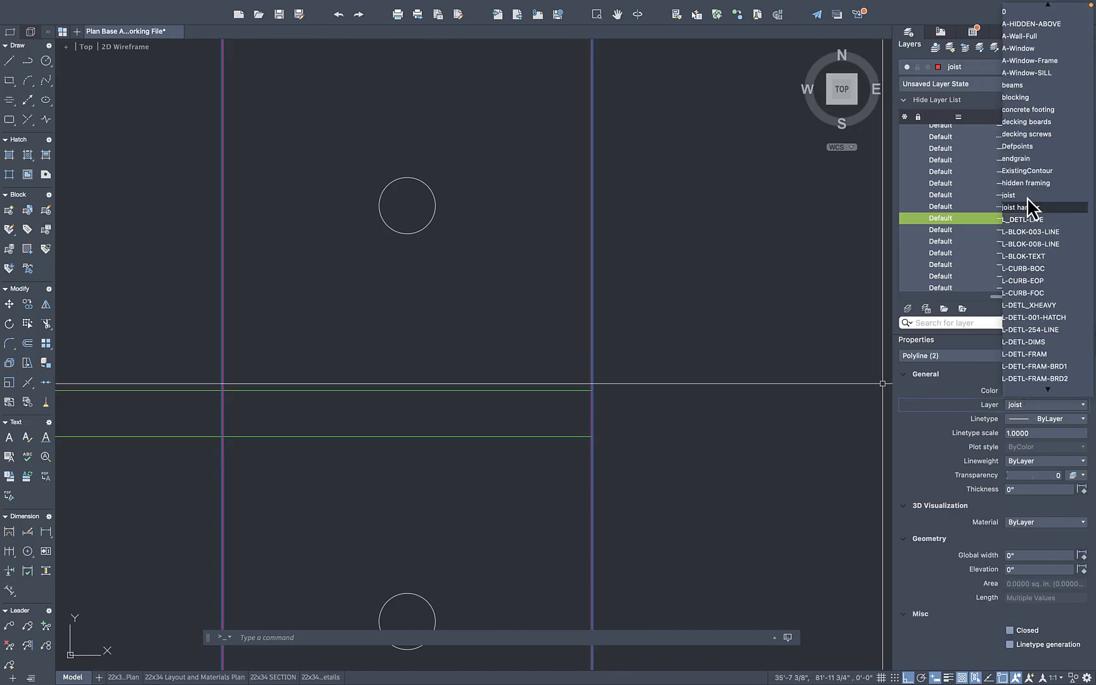
click(1026, 183)
key(Escape)
scroll(621, 350, down, 5)
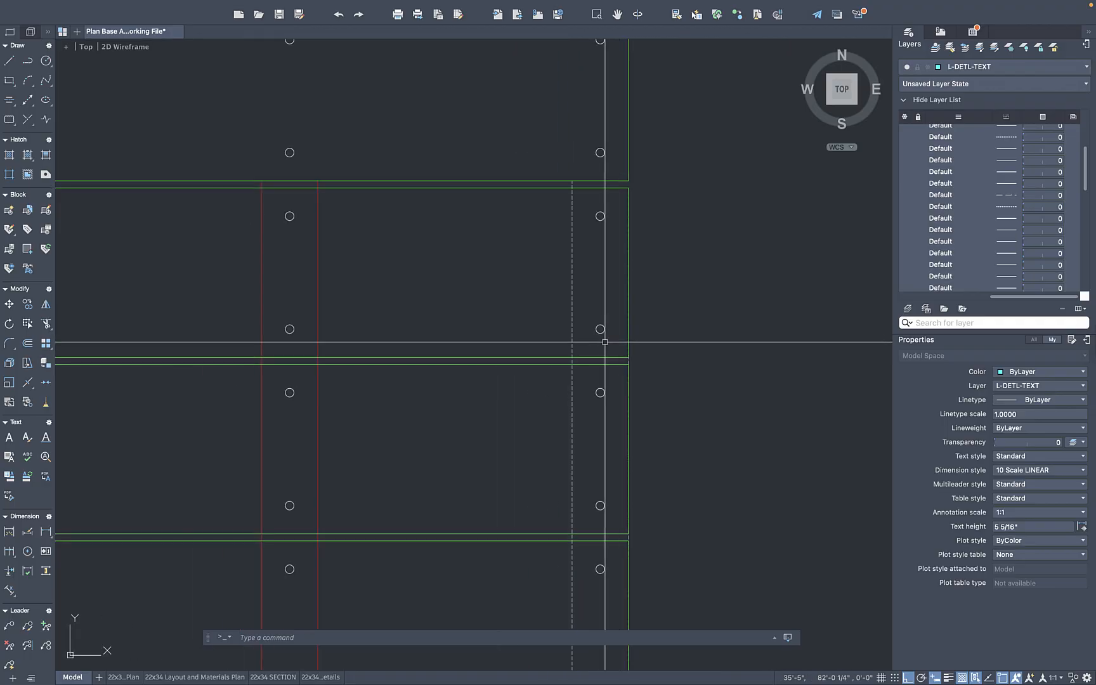
Extend the last joist's two hidden lines to the upper edge of the first decking board
scroll(605, 342, up, 3)
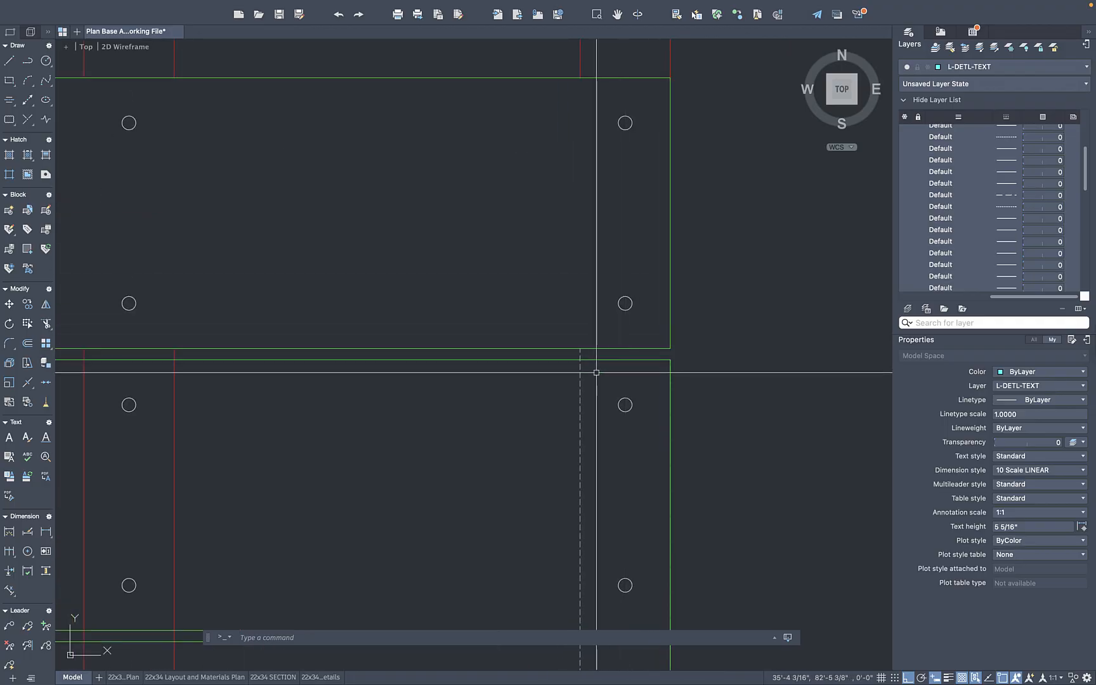
text(ex)
key(Return)
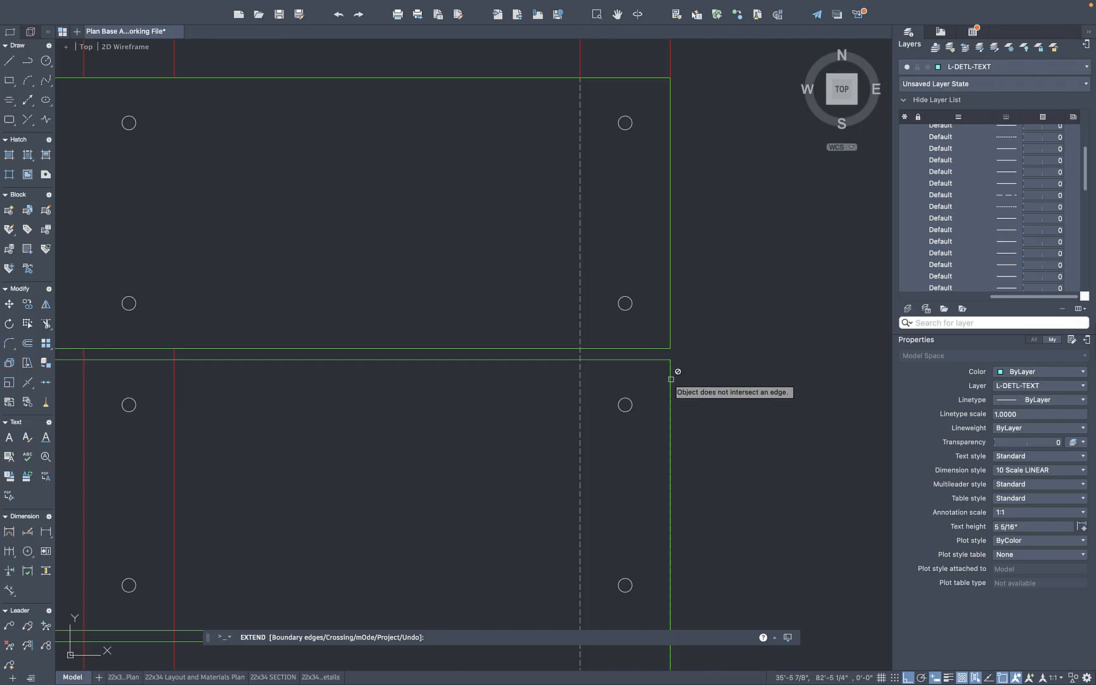
key(Escape)
scroll(672, 369, up, 5)
scroll(671, 365, down, 7)
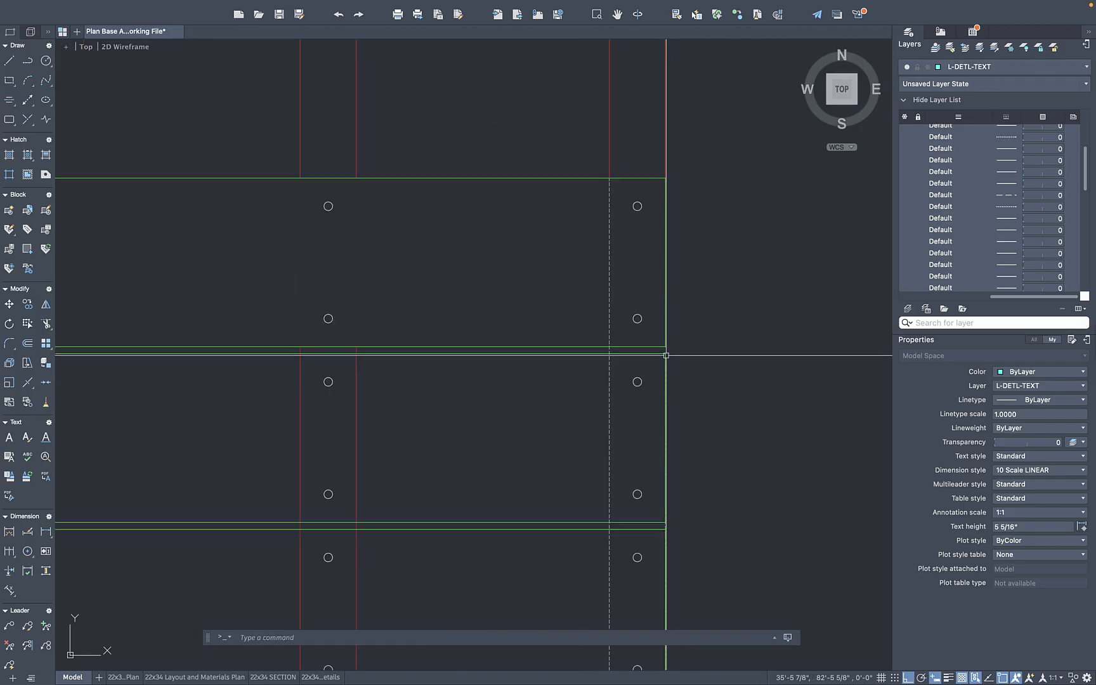
Check the last joist's hidden lines along the decking and how they display on the 22x34 Layout and Materials Plan sheet
scroll(661, 311, down, 5)
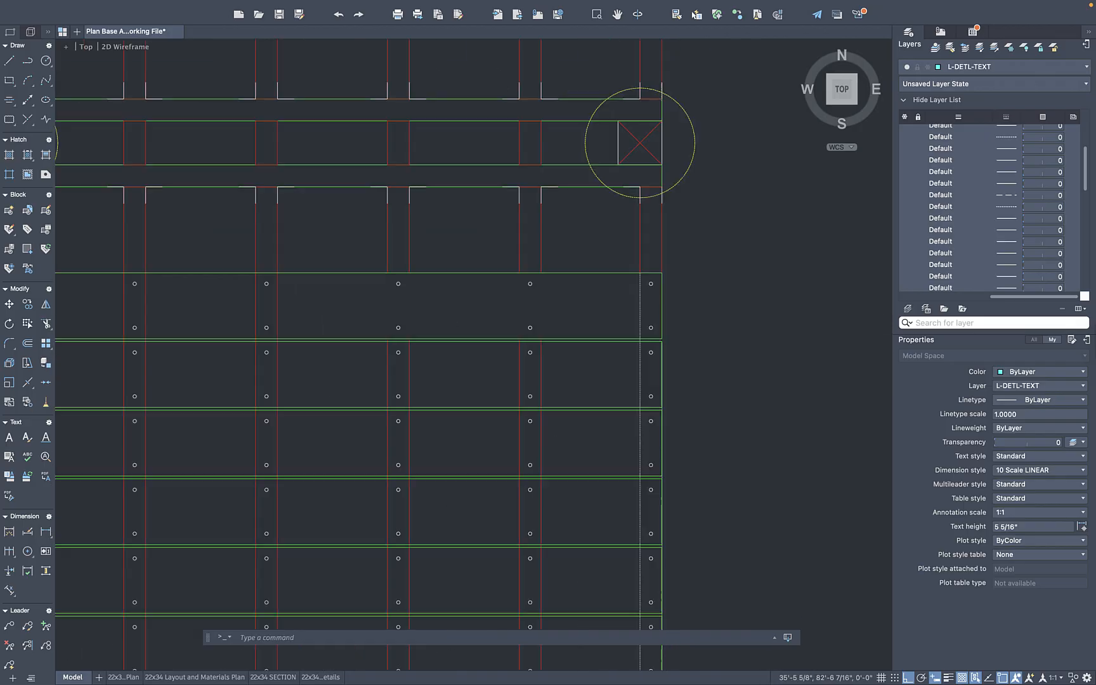
scroll(672, 488, up, 5)
text(ex)
key(Return)
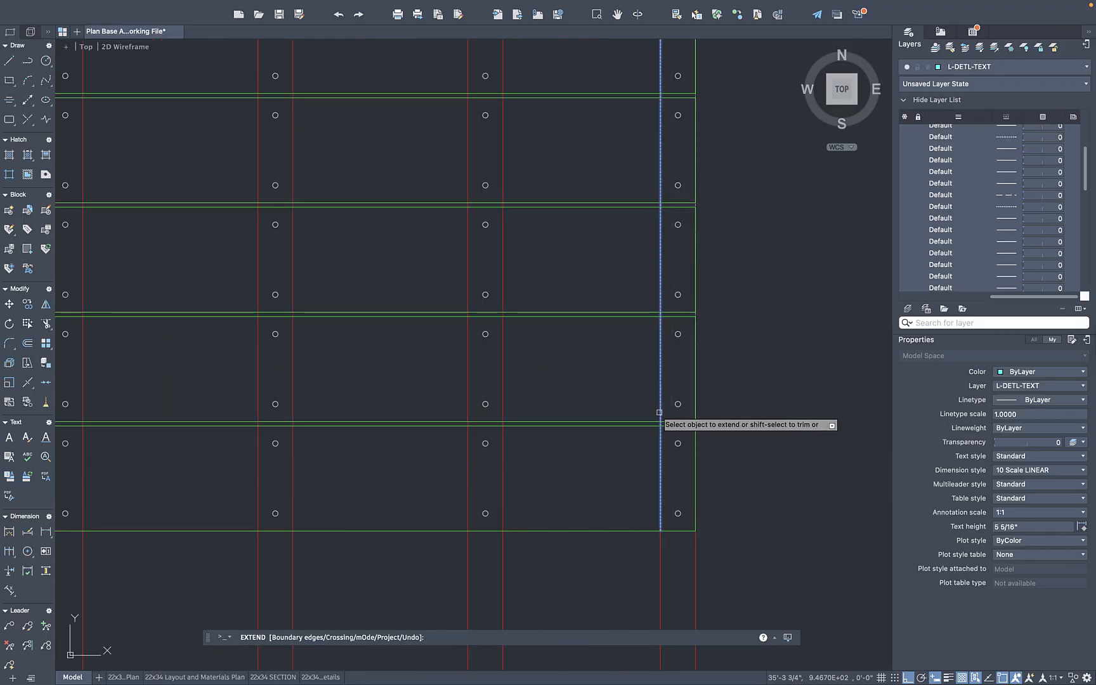
key(Escape)
scroll(634, 425, down, 3)
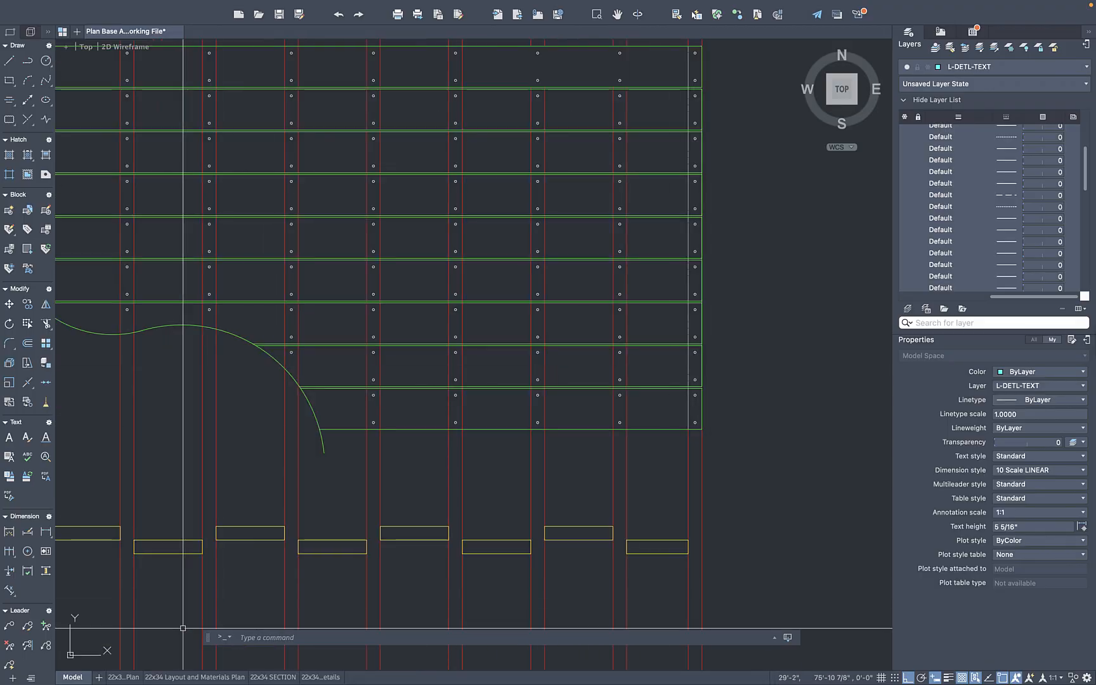
click(191, 678)
scroll(502, 293, up, 6)
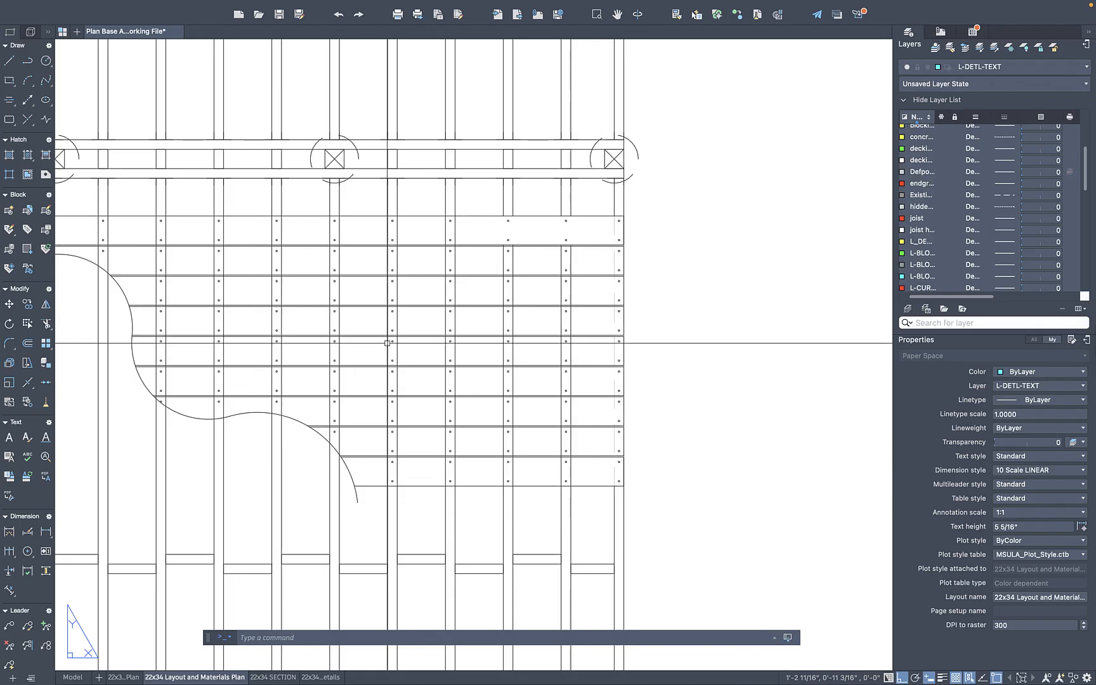
click(72, 677)
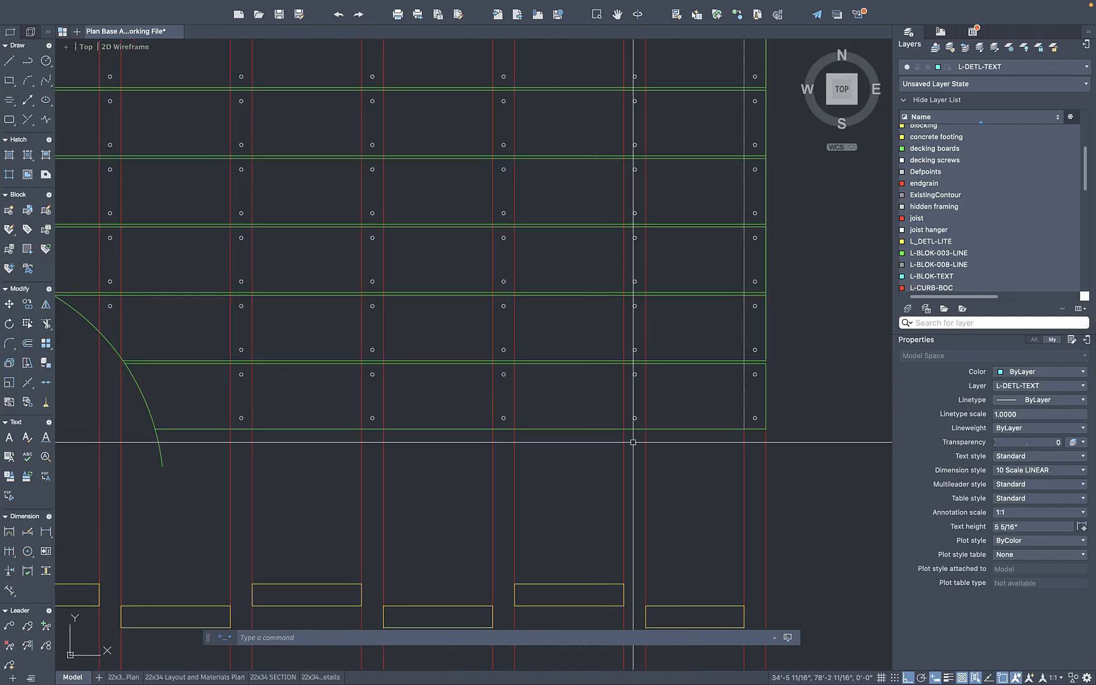
Trim the remaining joist lines at the lowest and first decking boards to separate the segments beneath the decking
text(tr)
key(Return)
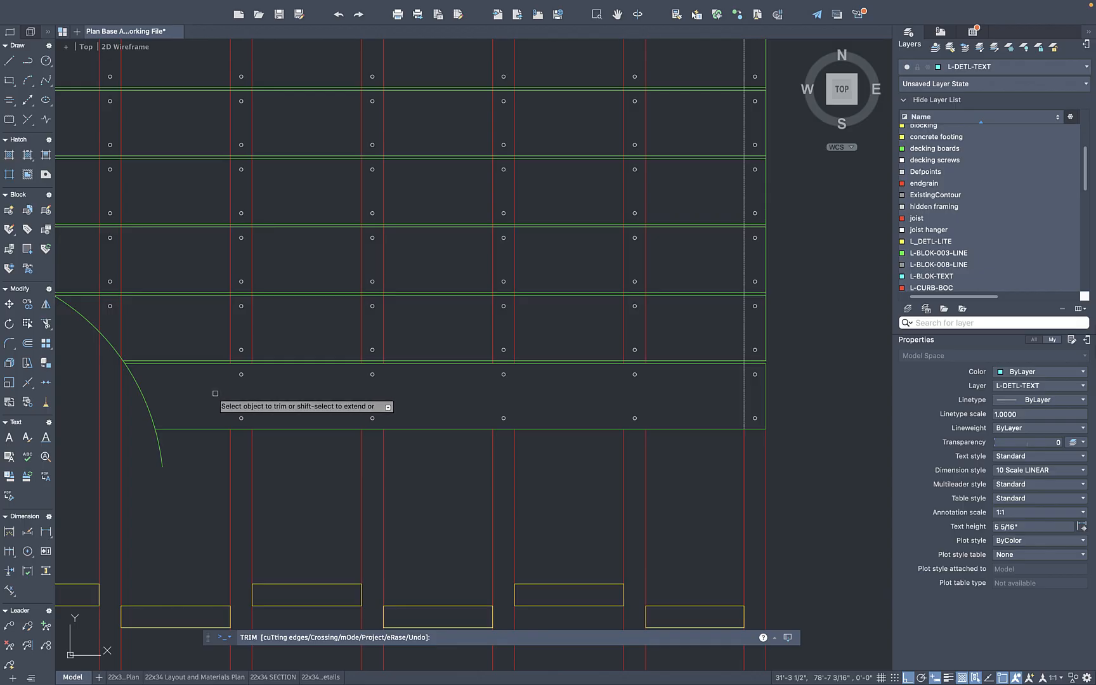
scroll(420, 406, down, 3)
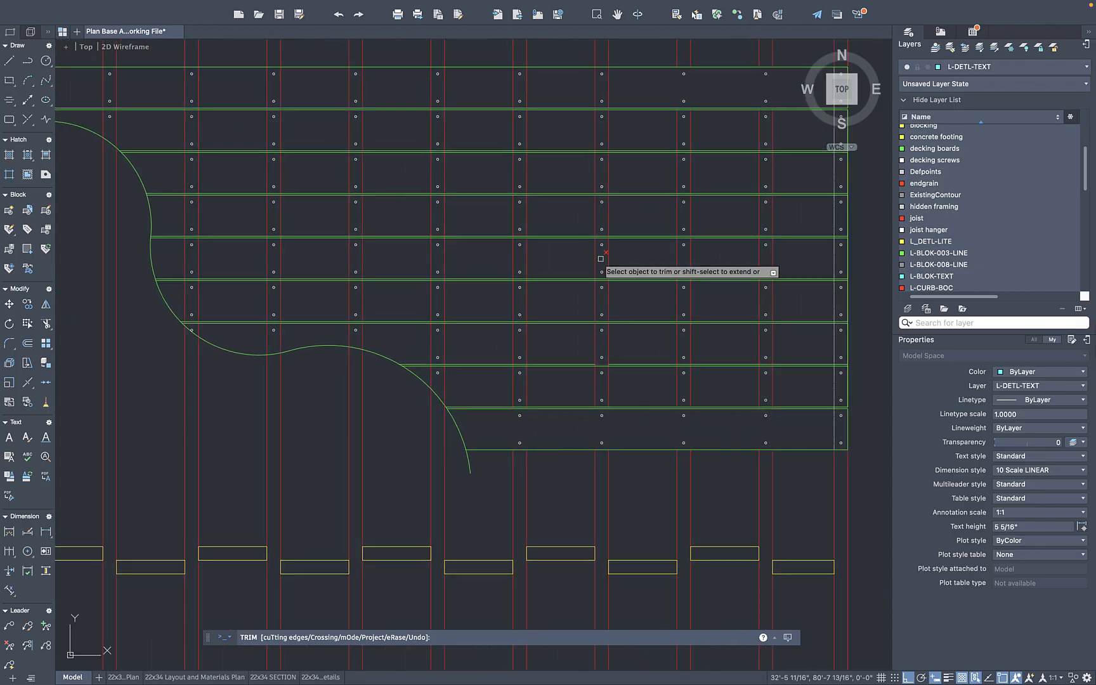
middle_drag(601, 261, 570, 465)
click(598, 288)
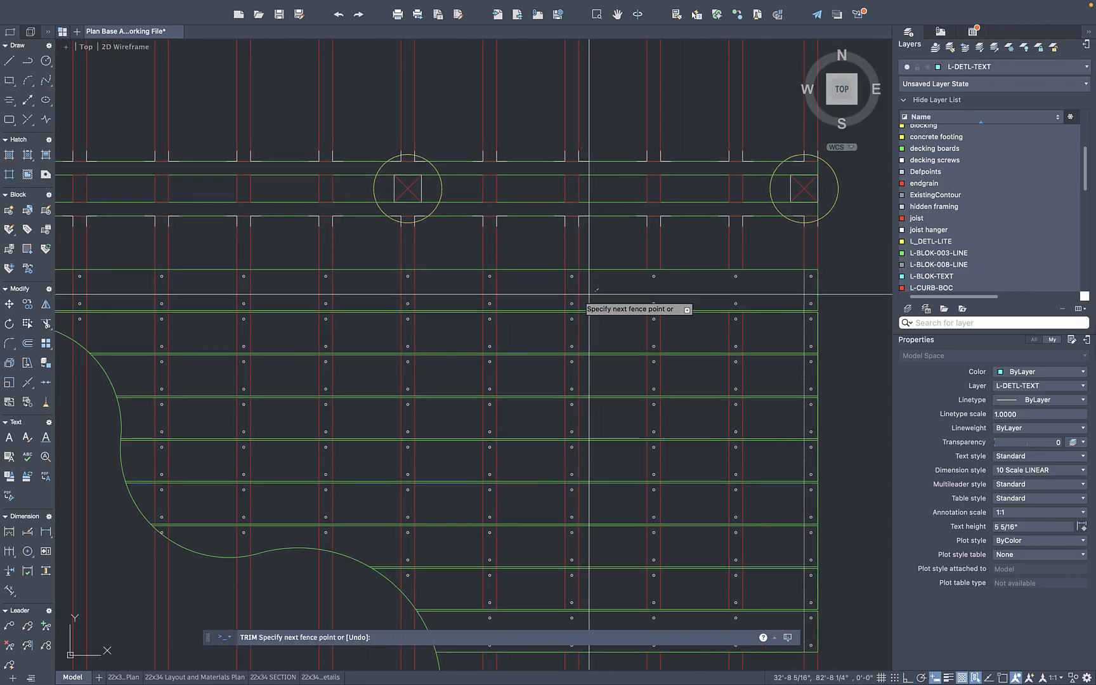
key(Return)
middle_drag(86, 293, 544, 290)
scroll(296, 295, up, 6)
scroll(222, 343, down, 4)
scroll(546, 508, up, 5)
click(626, 369)
click(739, 371)
scroll(555, 438, down, 8)
Extend the trimmed joist segments beneath the boards to the outer edges of the decking
text(ex)
key(Return)
scroll(577, 432, up, 5)
middle_drag(190, 355, 428, 433)
click(420, 143)
middle_drag(451, 144, 403, 404)
click(581, 410)
scroll(581, 432, down, 4)
scroll(293, 418, up, 8)
click(286, 415)
scroll(284, 415, down, 12)
Match the other joist segments beneath the decking to the properties of the last joist's hidden framing lines
text(ma)
key(Return)
click(612, 417)
click(130, 417)
key(Return)
scroll(117, 420, up, 10)
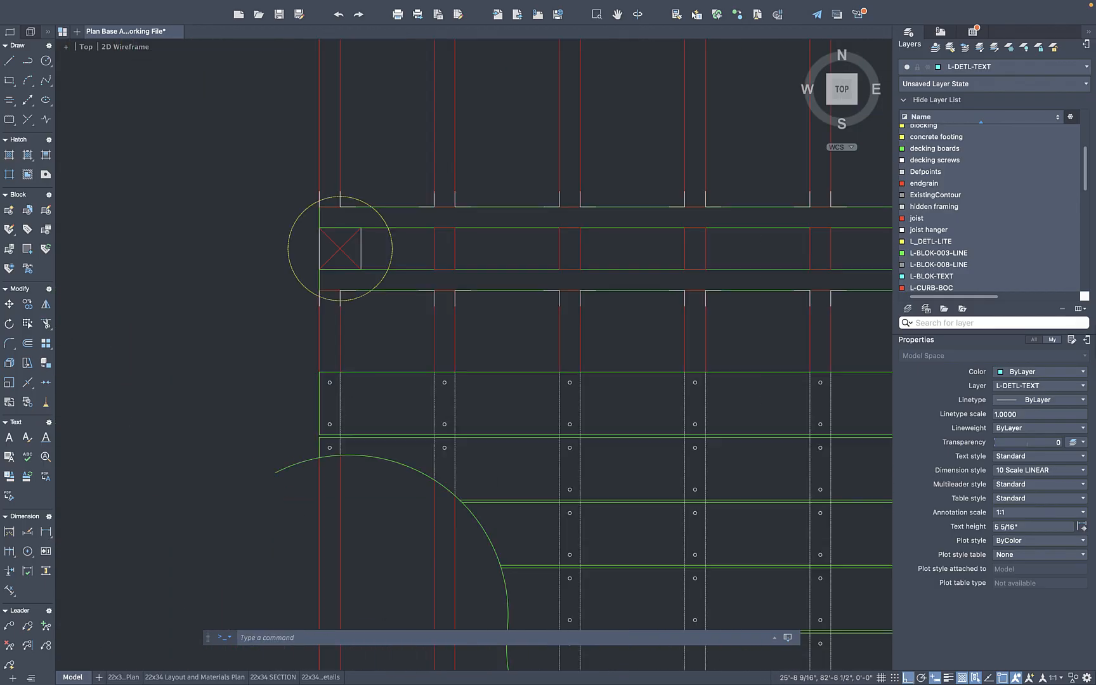
With its layer isolated, delete the stray object near the decking and unisolate the layers
scroll(305, 448, down, 3)
text(layiso)
key(Return)
click(472, 406)
click(469, 435)
key(Delete)
scroll(209, 369, down, 10)
text(layuniso)
key(Return)
middle_drag(233, 375, 397, 324)
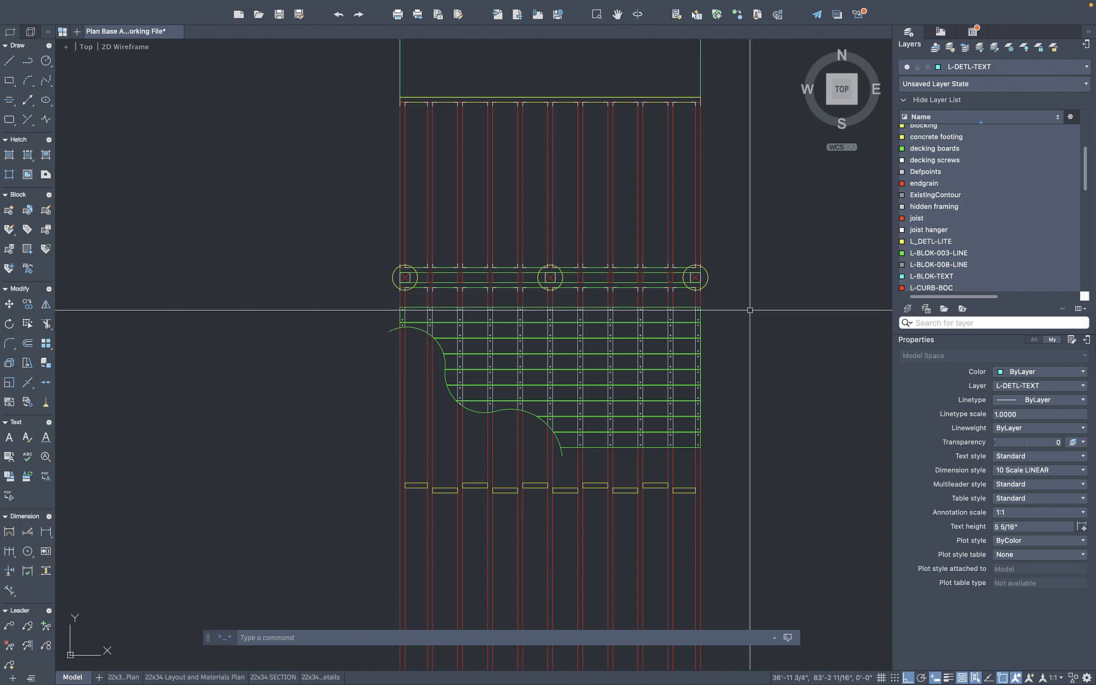
Consult the wood boardwalk plan in the reference PDF in Acrobat, and compare it with the whole boardwalk in AutoCAD
key(ctrl+Right)
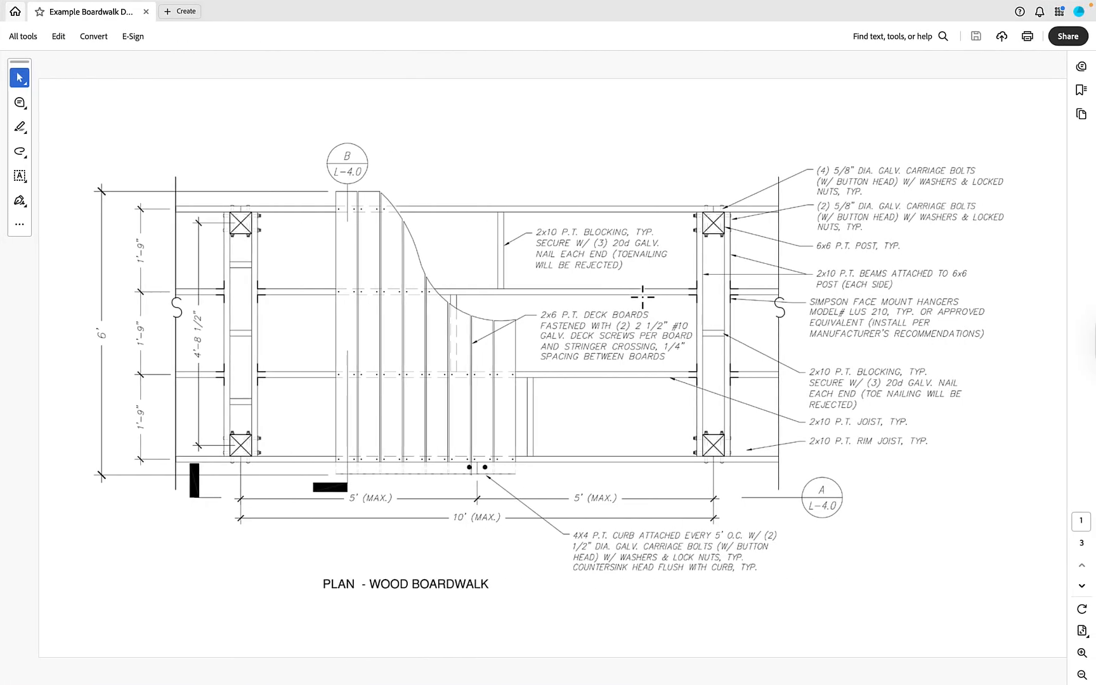
key(ctrl+Left)
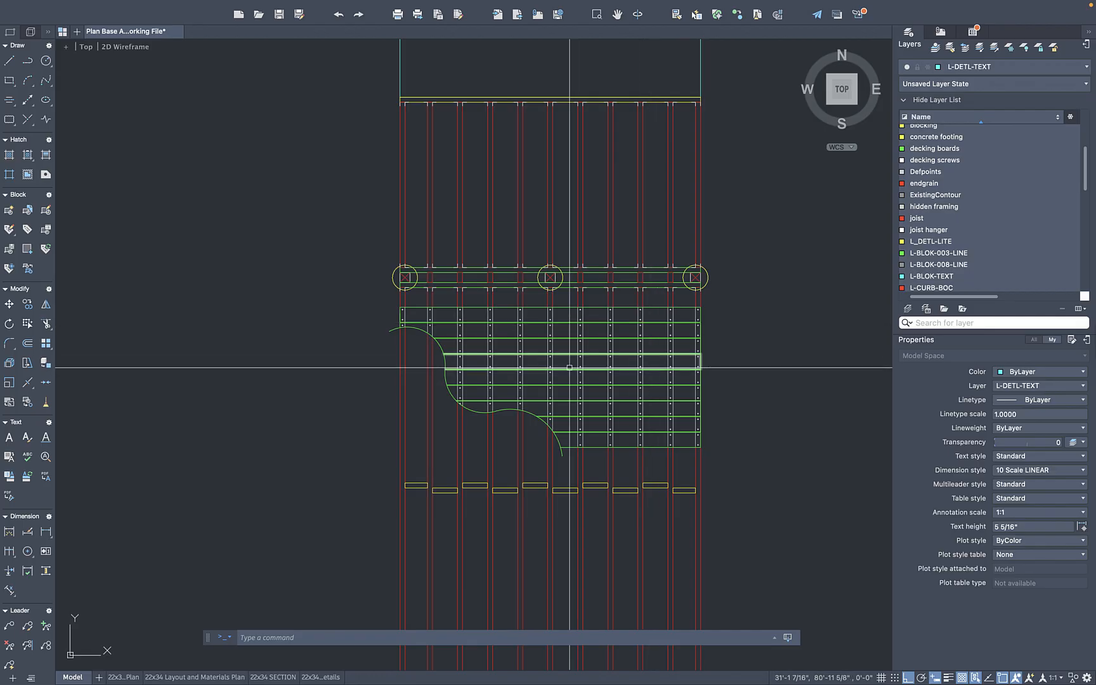
scroll(570, 368, down, 5)
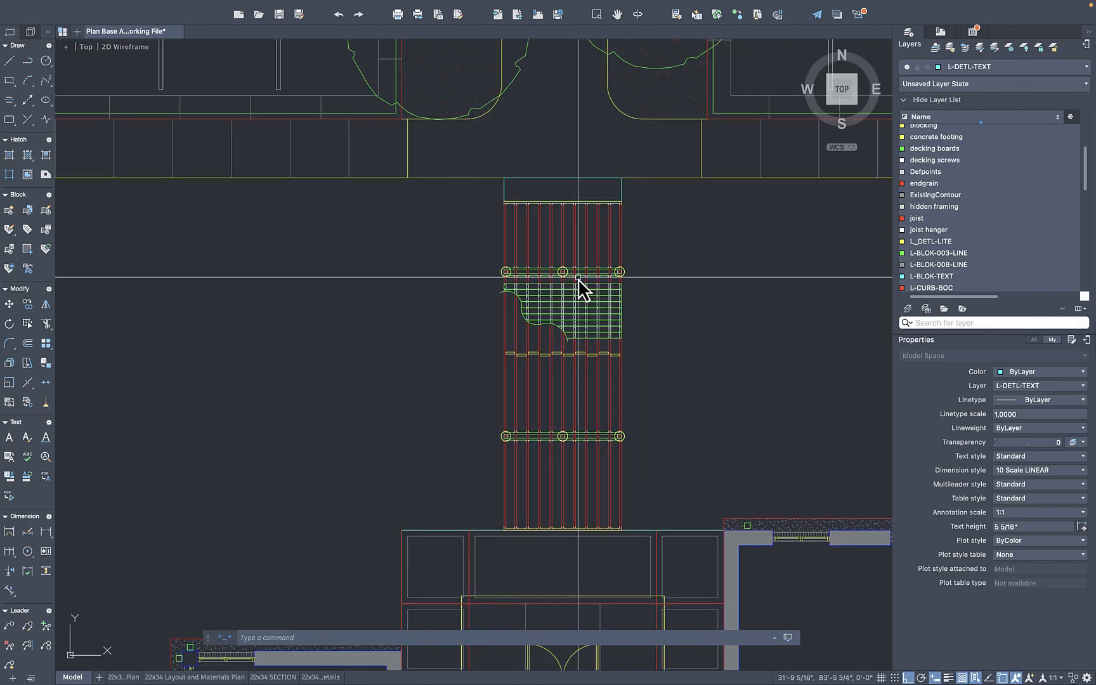
scroll(634, 306, down, 3)
middle_drag(634, 305, 554, 346)
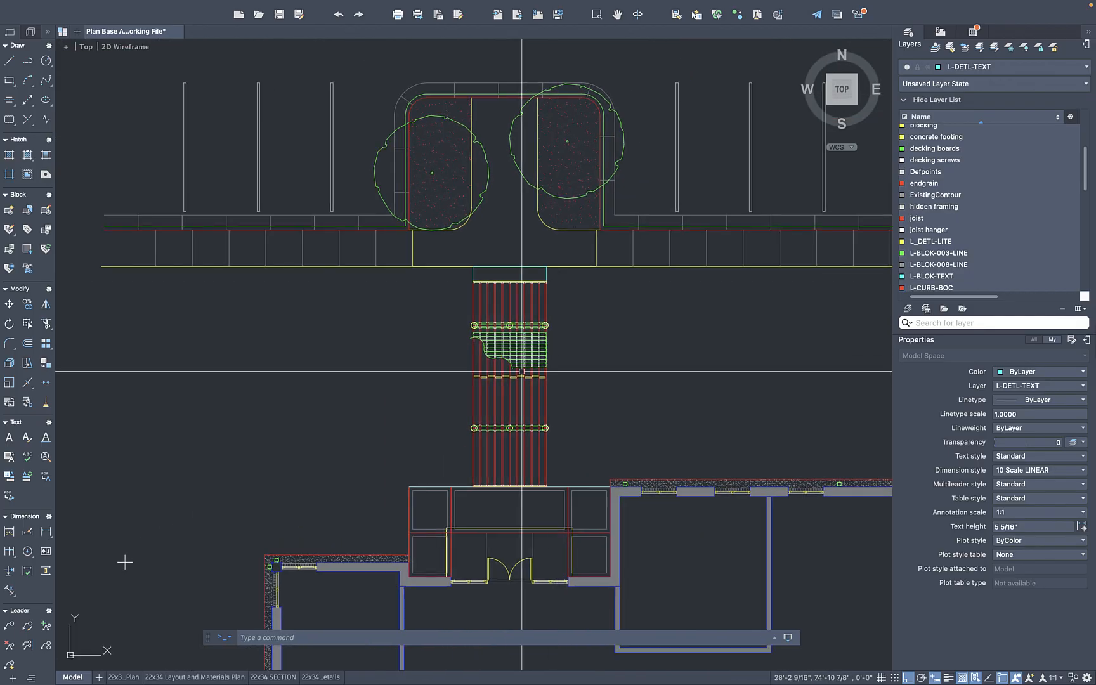
Review the completed boardwalk framing within the full 22x34 Layout and Materials Plan sheet
click(190, 677)
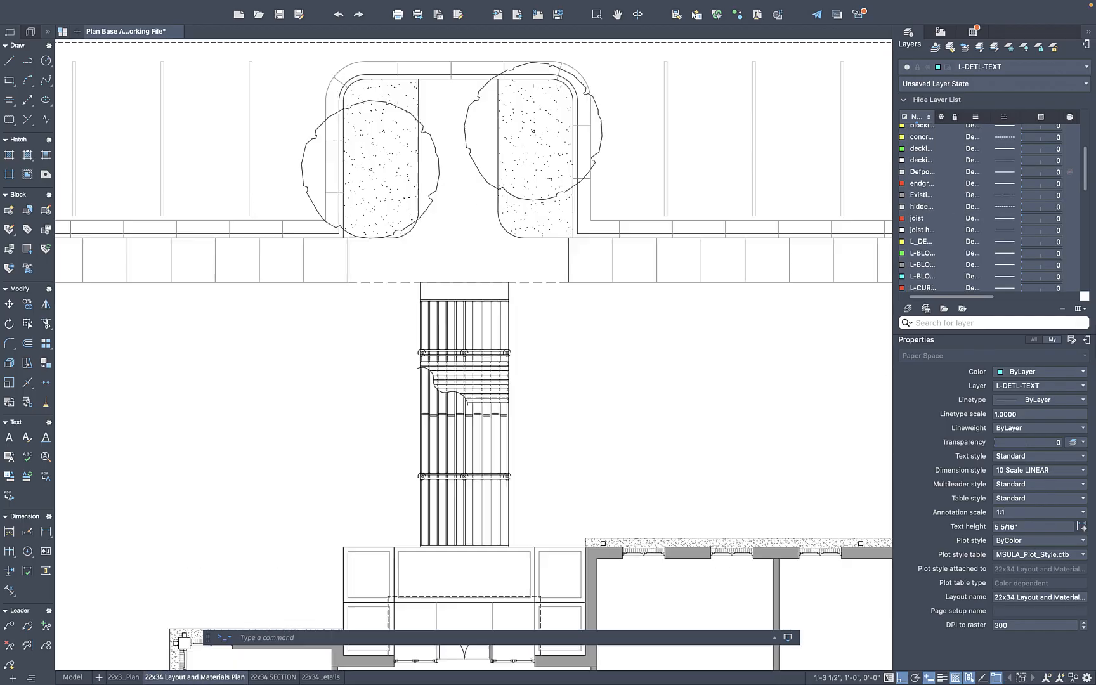
scroll(499, 356, up, 2)
middle_drag(490, 414, 489, 303)
scroll(565, 317, down, 4)
scroll(559, 319, down, 3)
scroll(501, 367, up, 2)
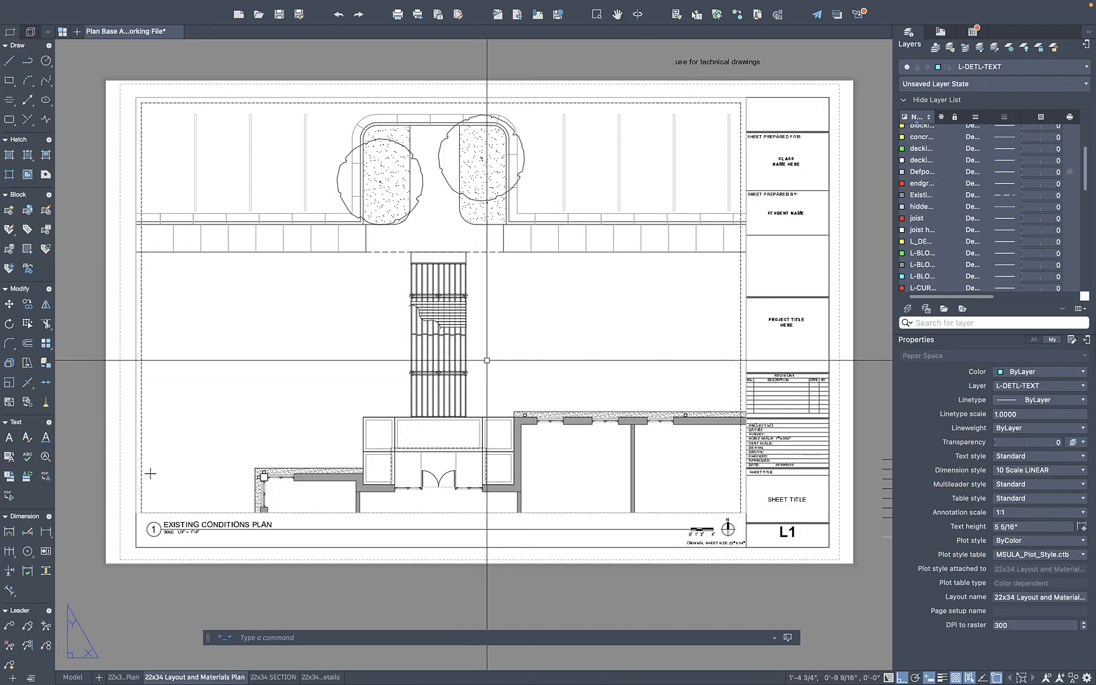
Activate the sheet's plan viewport and turn on the ExistingContour and L-SWALECENTERLINE layers
double_click(502, 313)
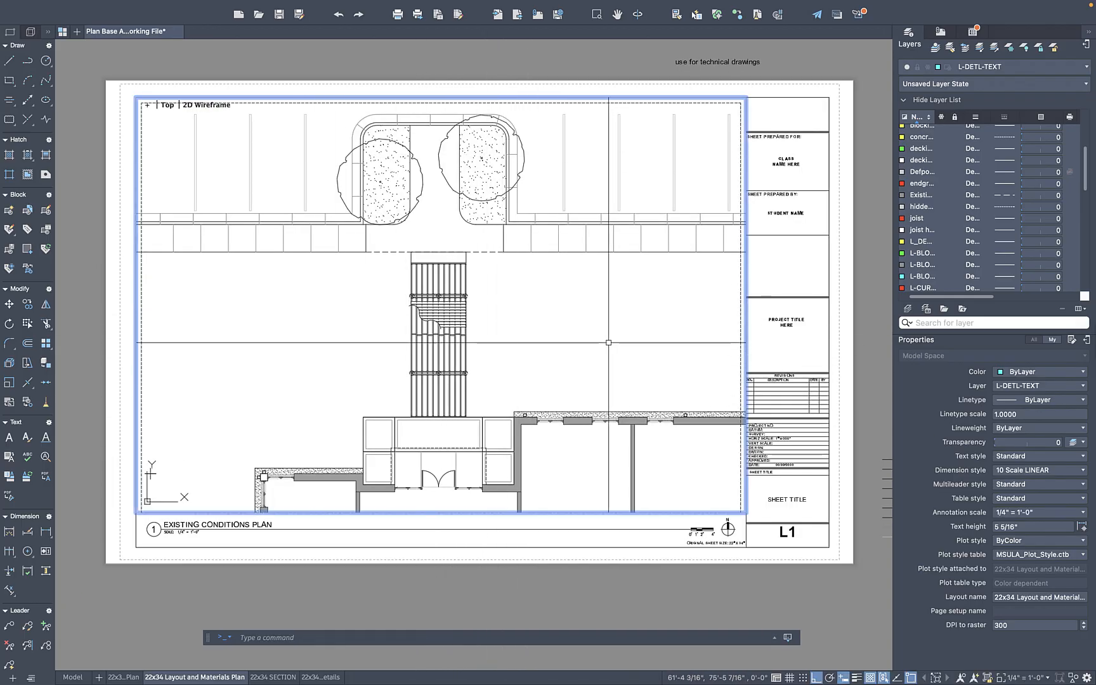
scroll(965, 198, up, 3)
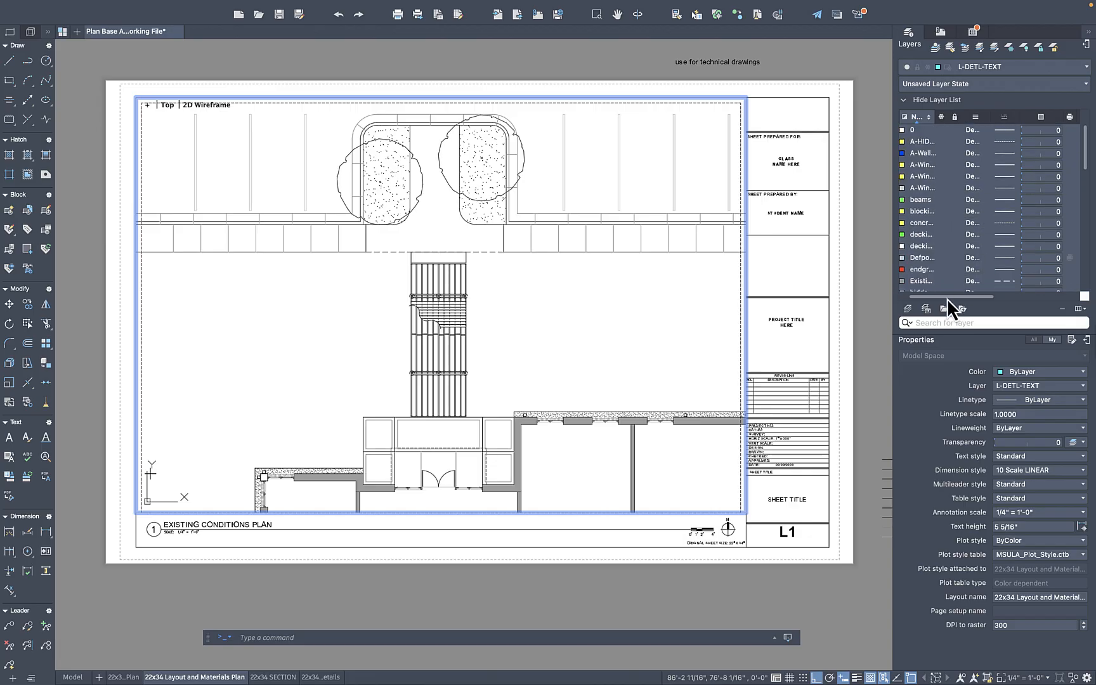
drag(948, 297, 905, 305)
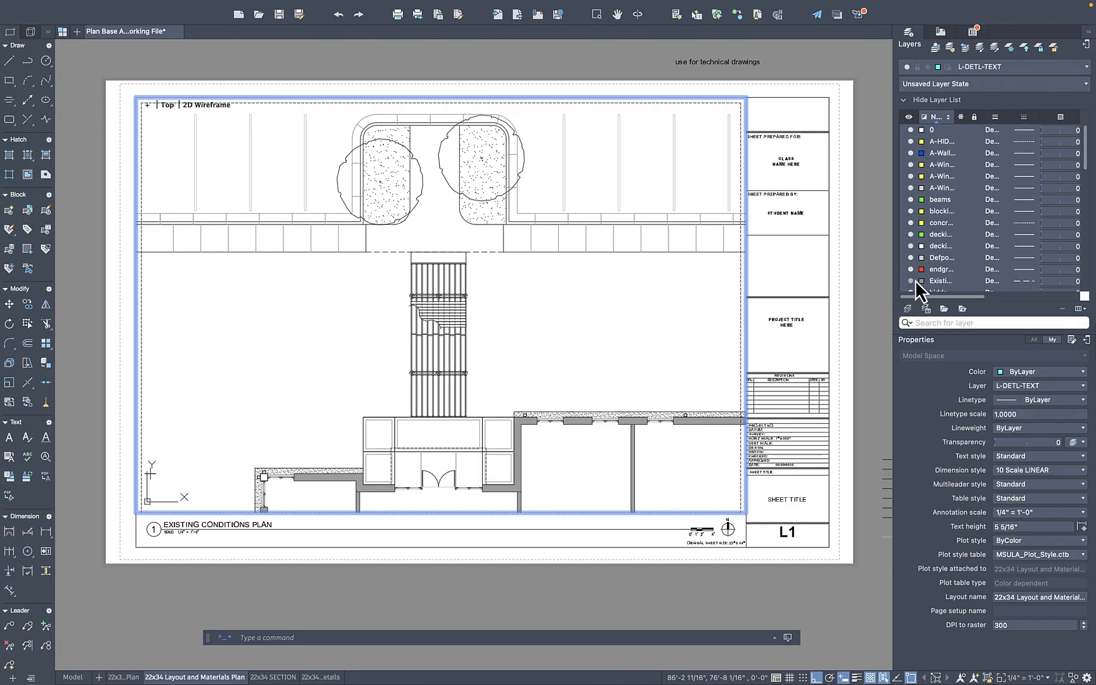
click(912, 281)
scroll(920, 276, down, 2)
scroll(924, 245, down, 5)
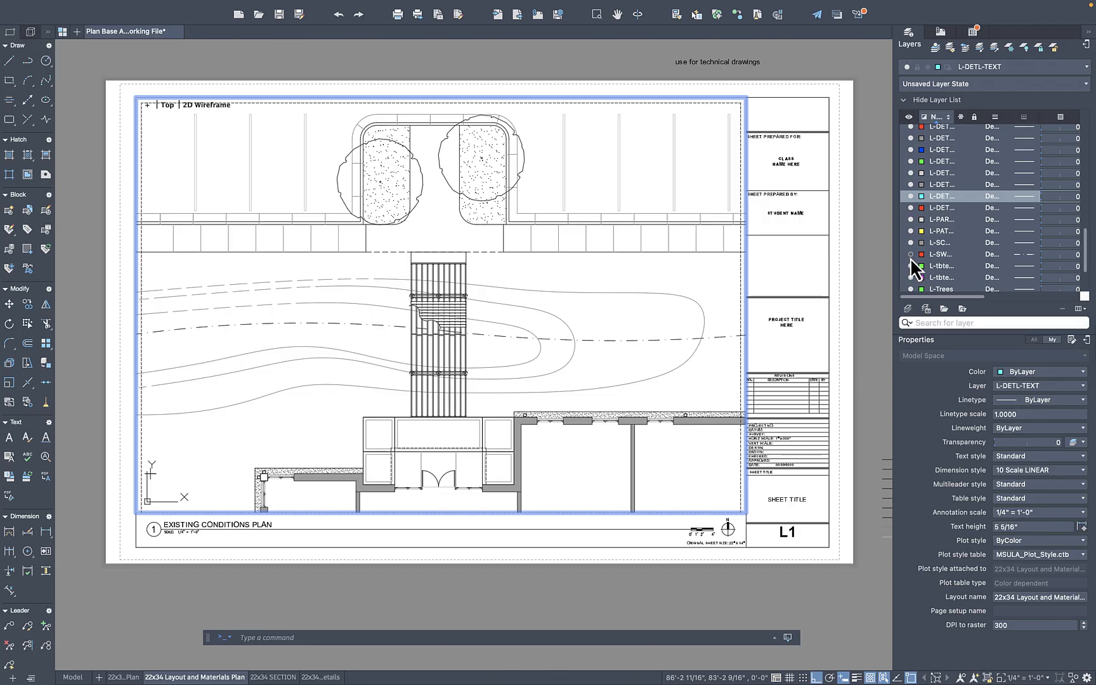
key(Escape)
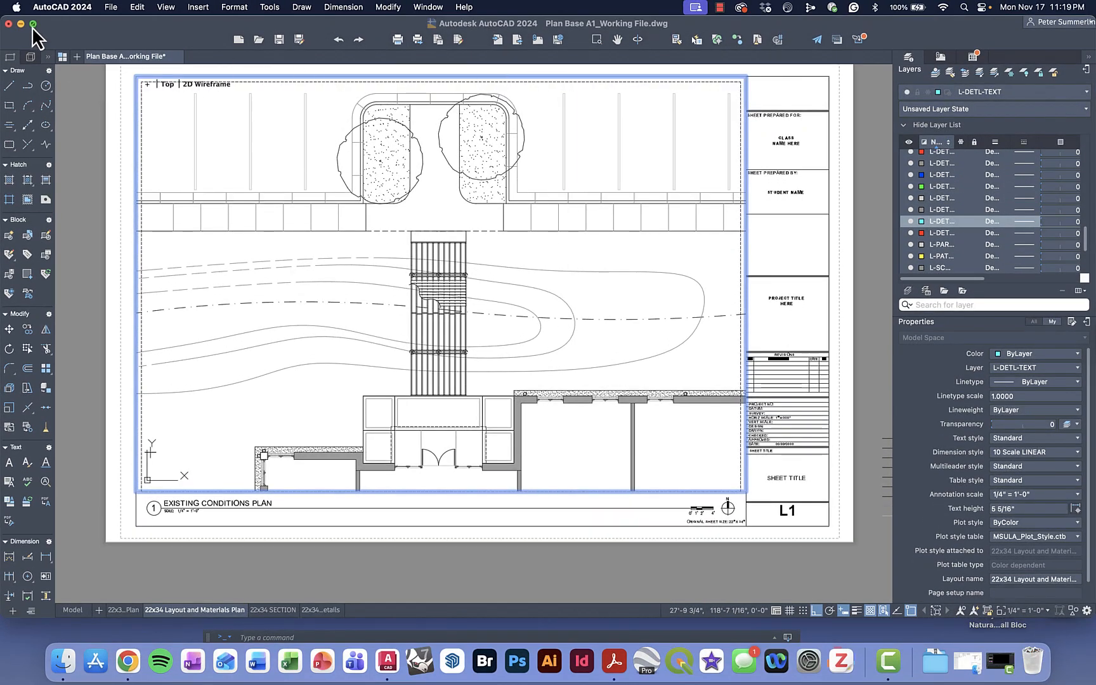
mouse_move(33, 27)
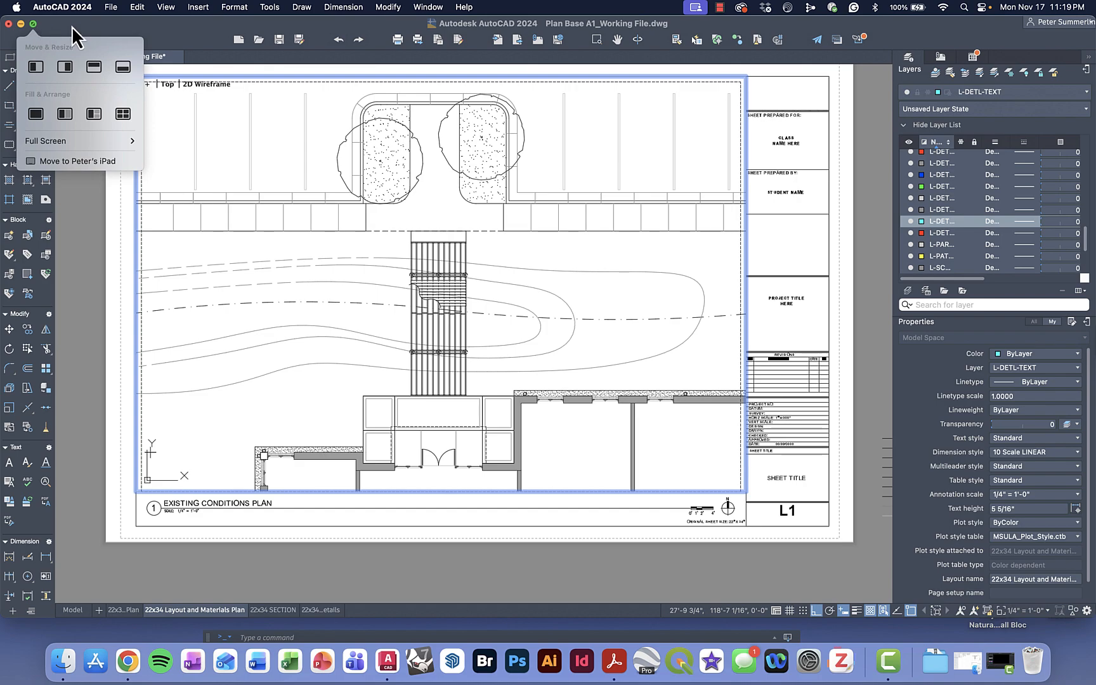
click(34, 24)
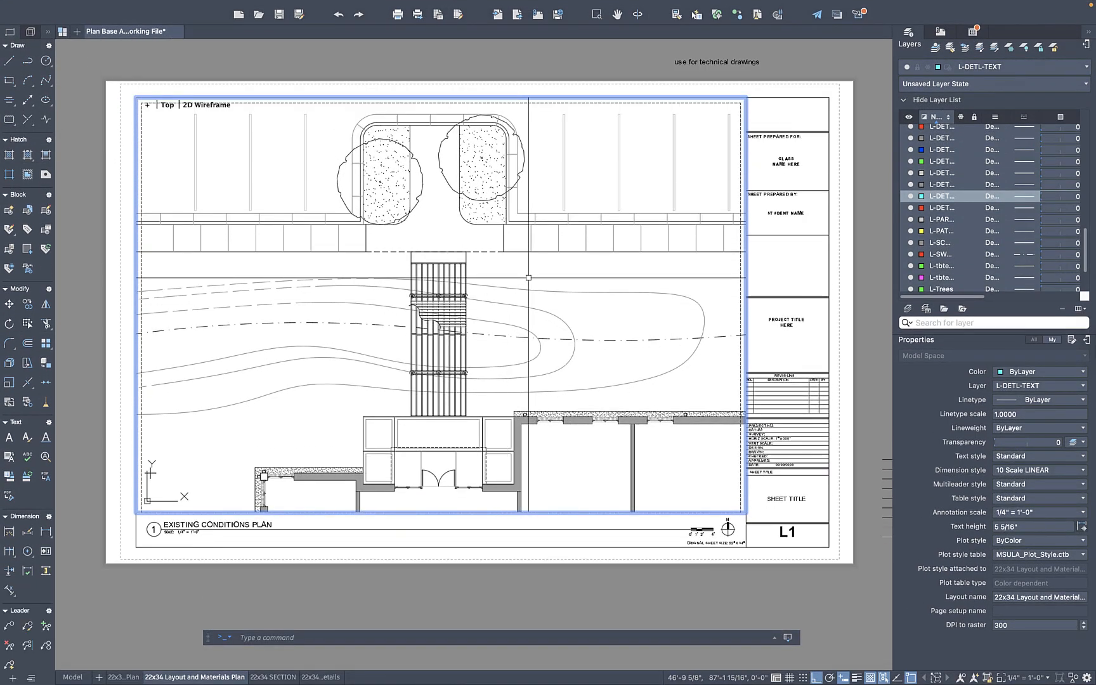
Turn off the existing contour and swale centerline layers in model space with LAYOFF
text(layoff)
key(Return)
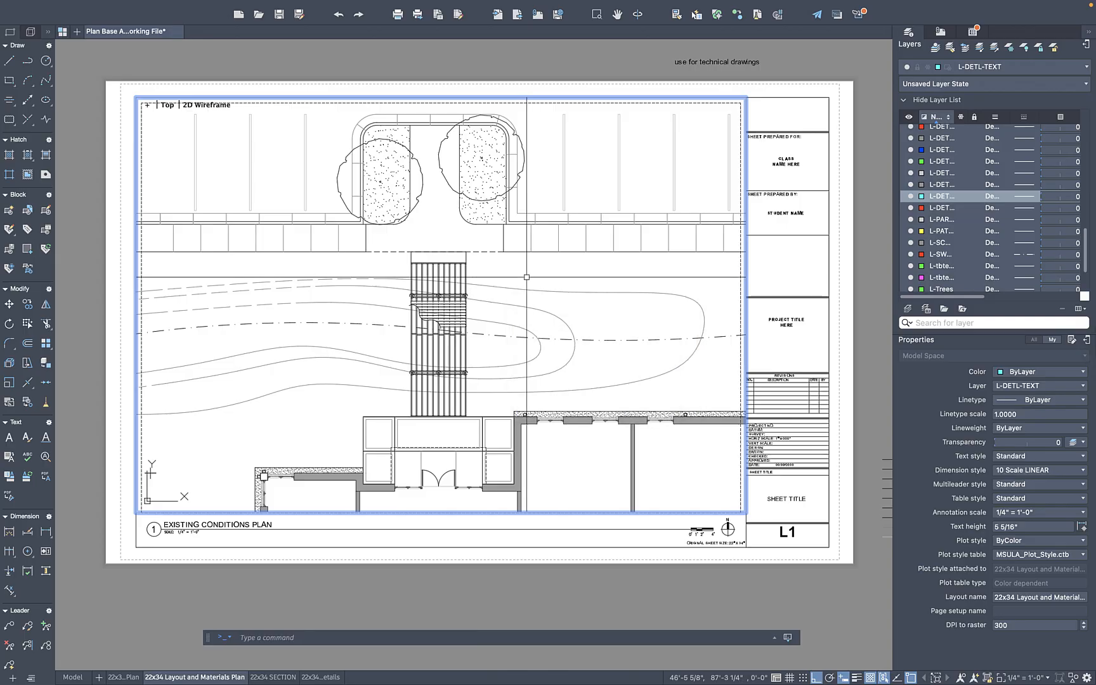
click(73, 678)
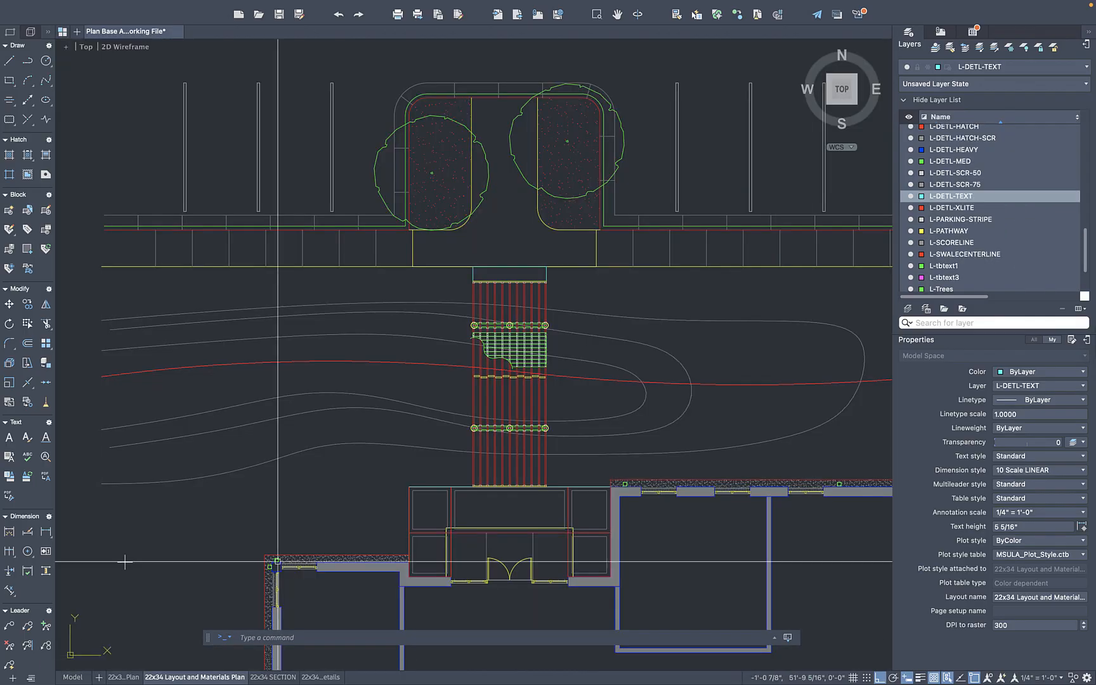
text(layon)
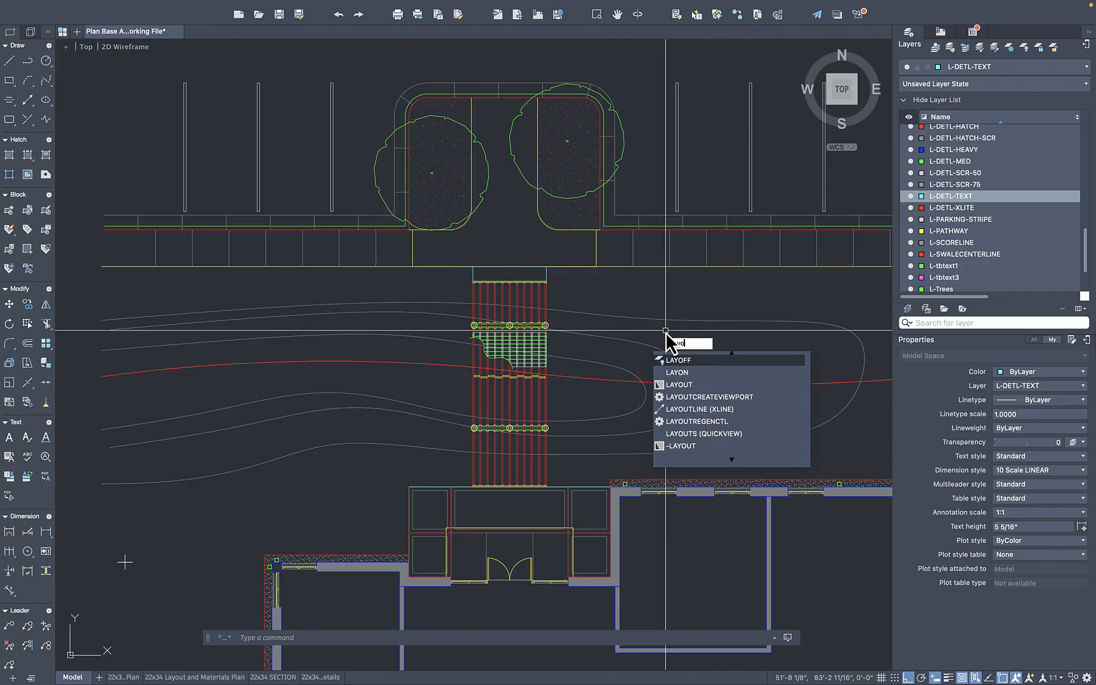
key(Return)
click(671, 322)
key(Escape)
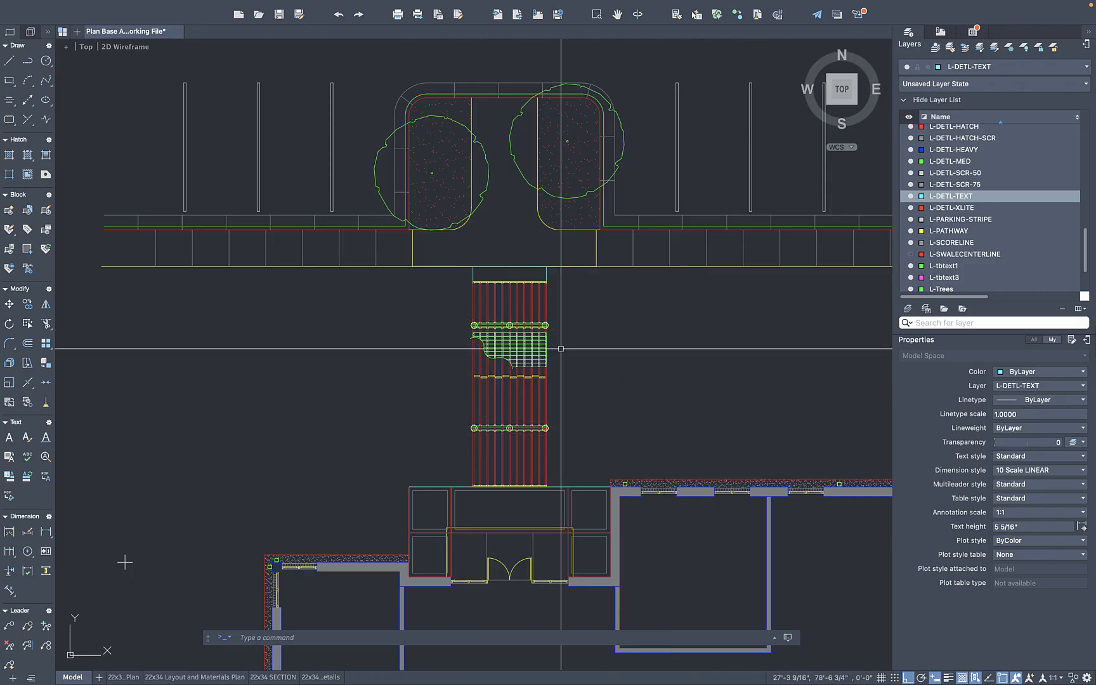
mouse_move(188, 663)
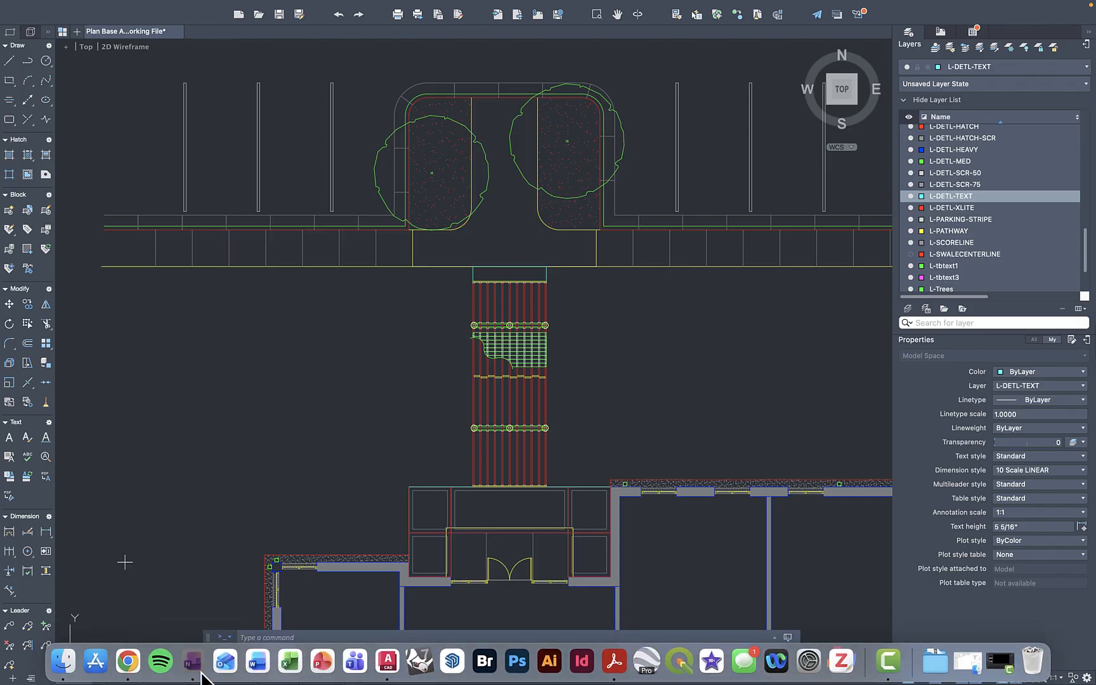
Return to the 22x34 Layout and Materials Plan sheet and deactivate its plan viewport to get back to paper space
right_click(202, 677)
click(213, 621)
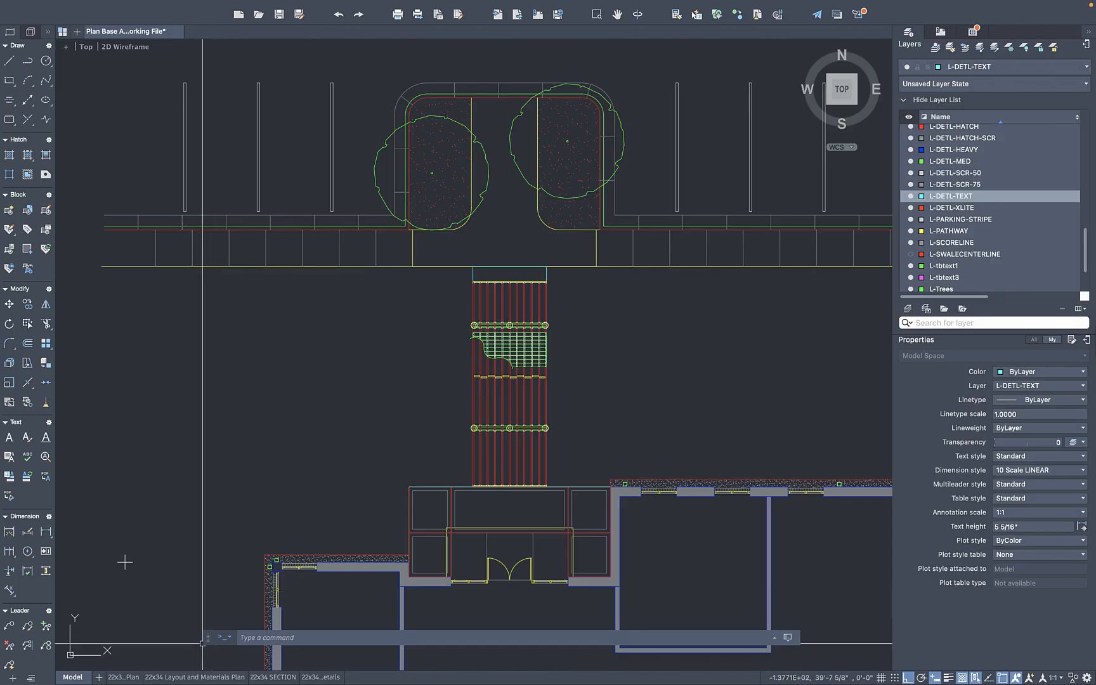
click(197, 677)
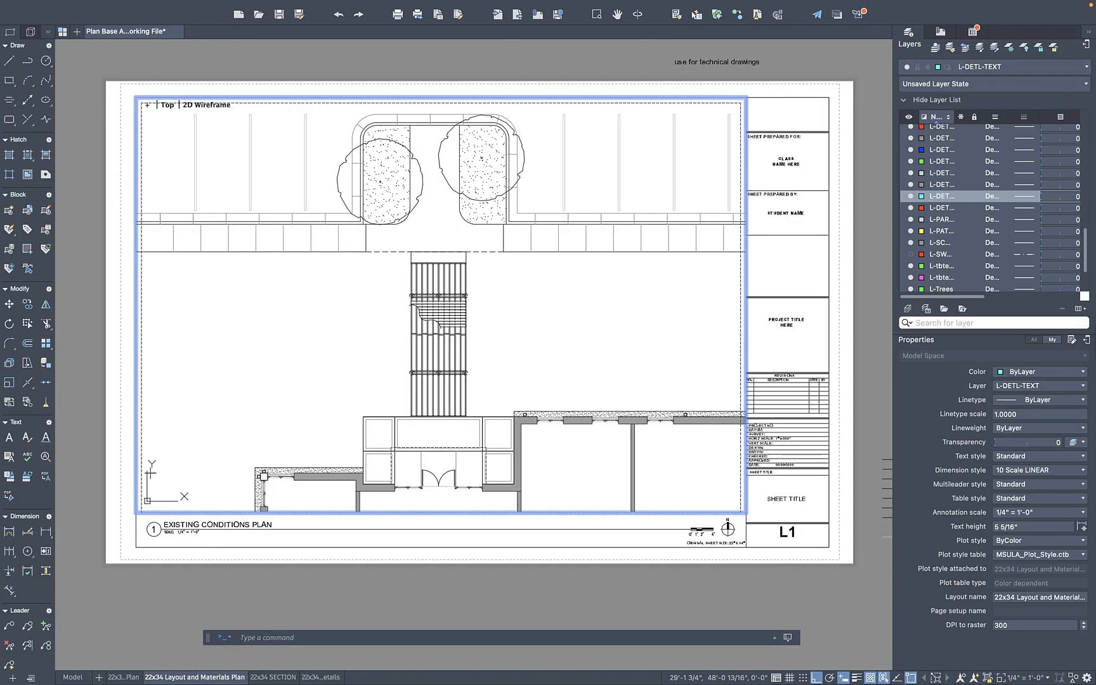
click(504, 332)
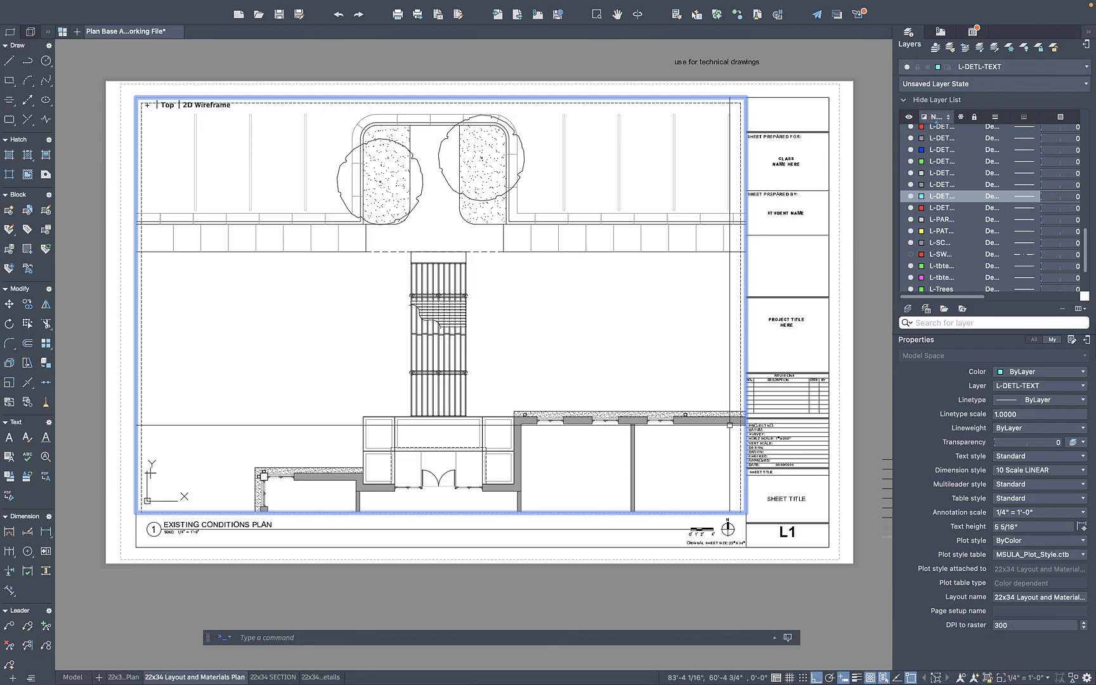
double_click(104, 336)
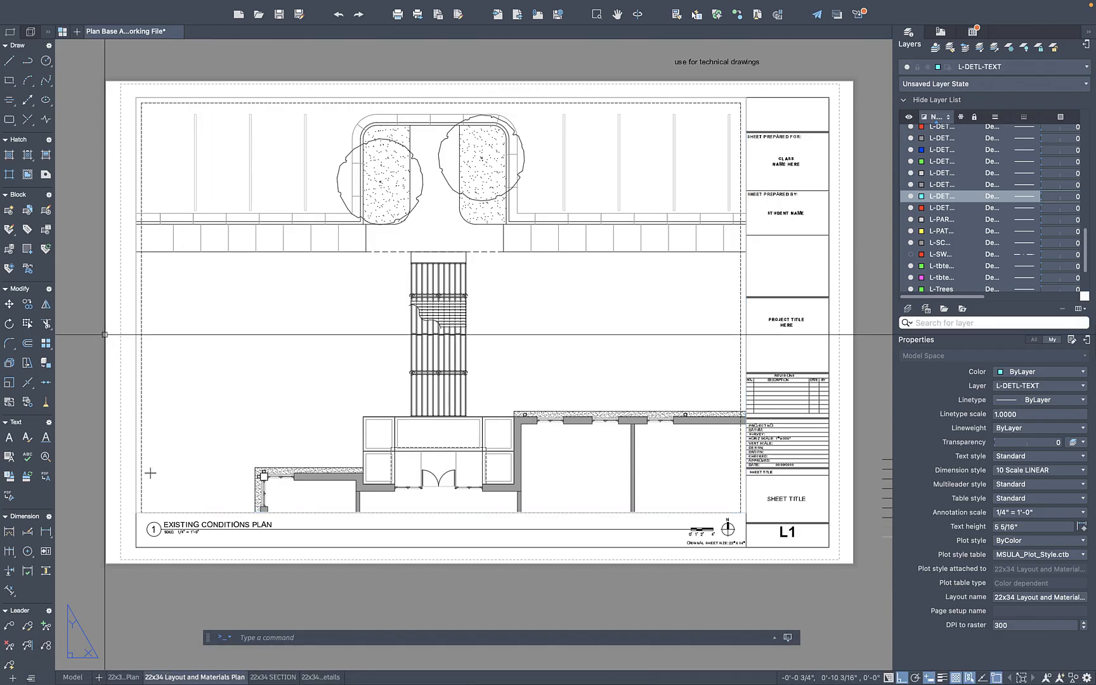
Consult the scale conversion table in model space for the 1/4" = 1'-0" factor, and return to the boardwalk framing
click(80, 679)
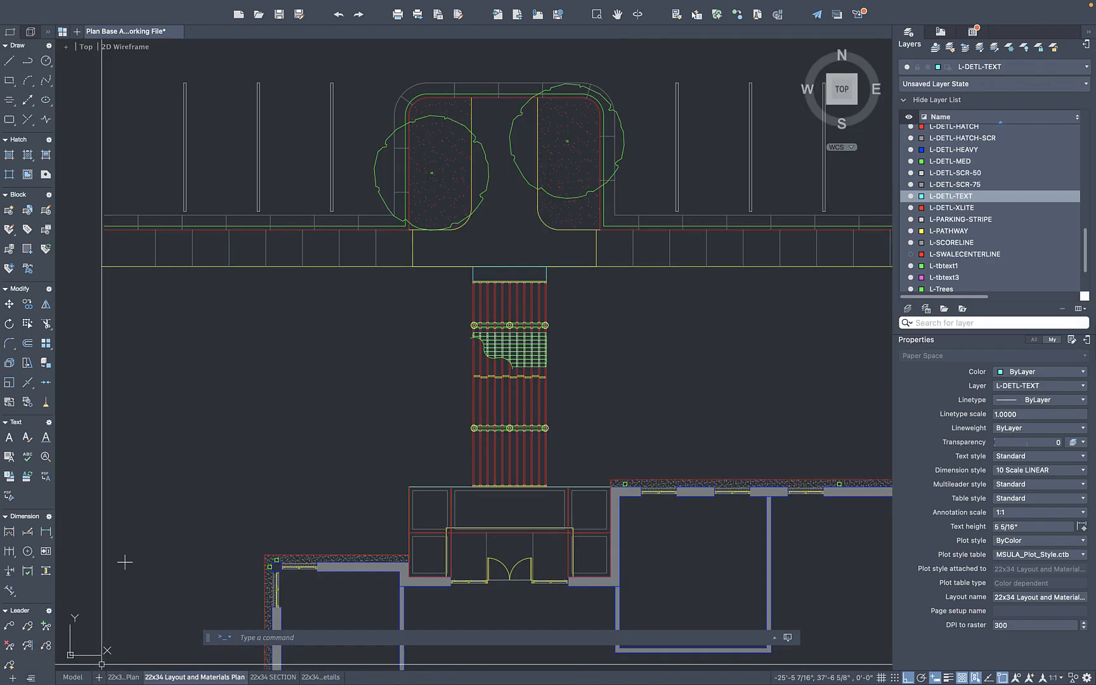
scroll(527, 377, down, 5)
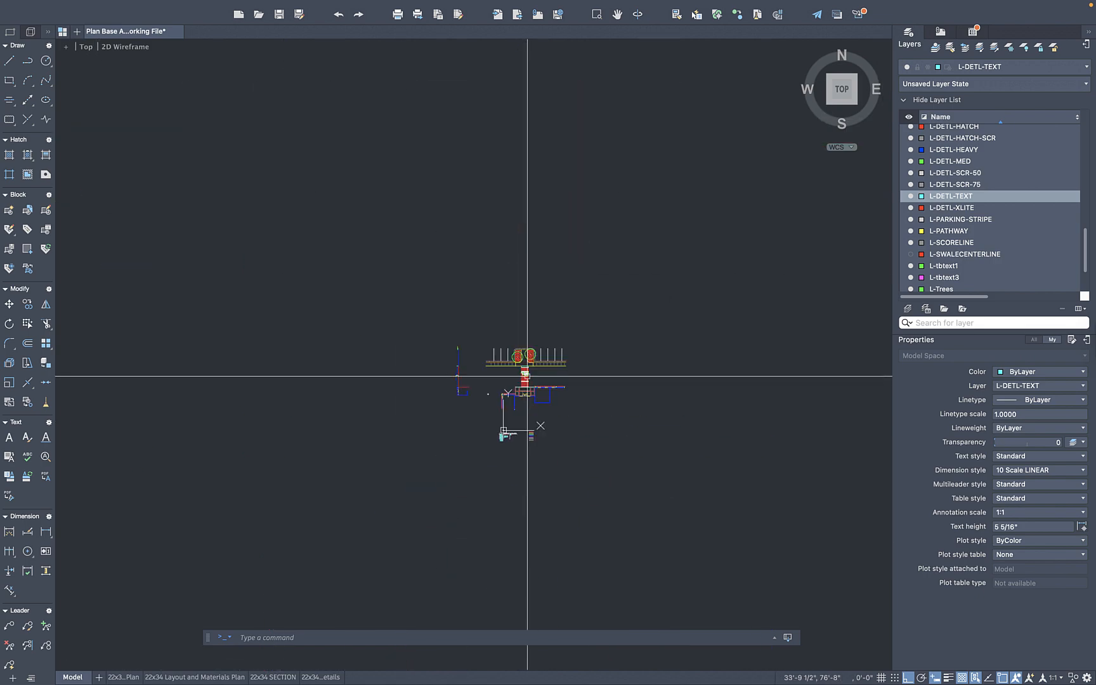
scroll(514, 436, up, 5)
scroll(413, 451, up, 10)
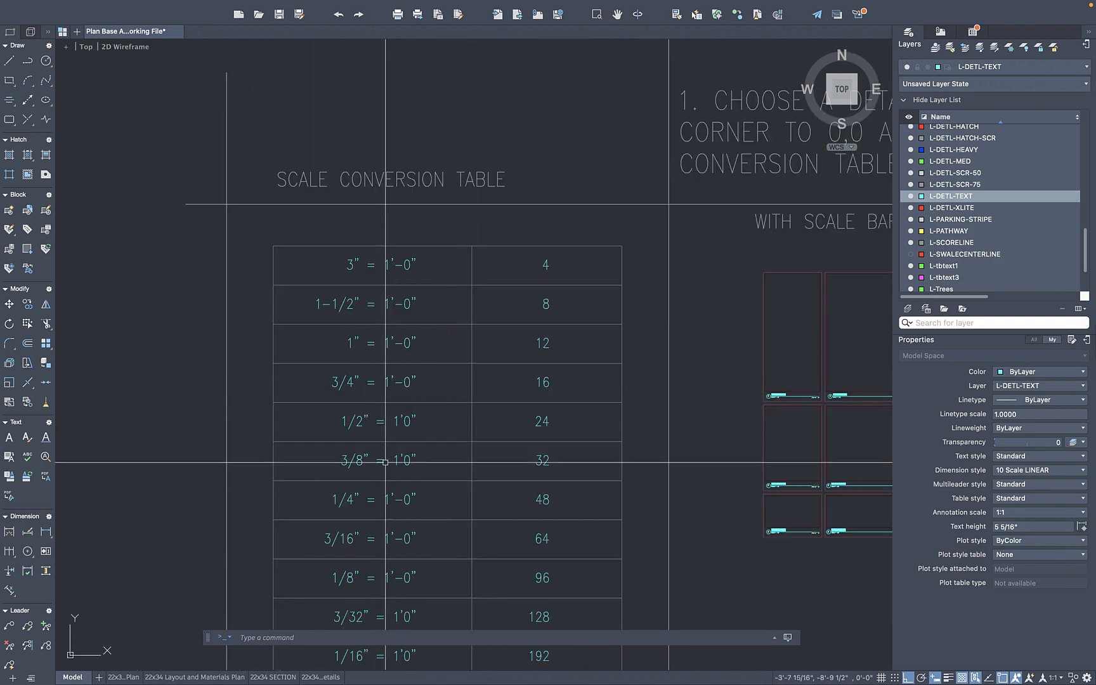
scroll(381, 469, down, 5)
scroll(432, 396, down, 5)
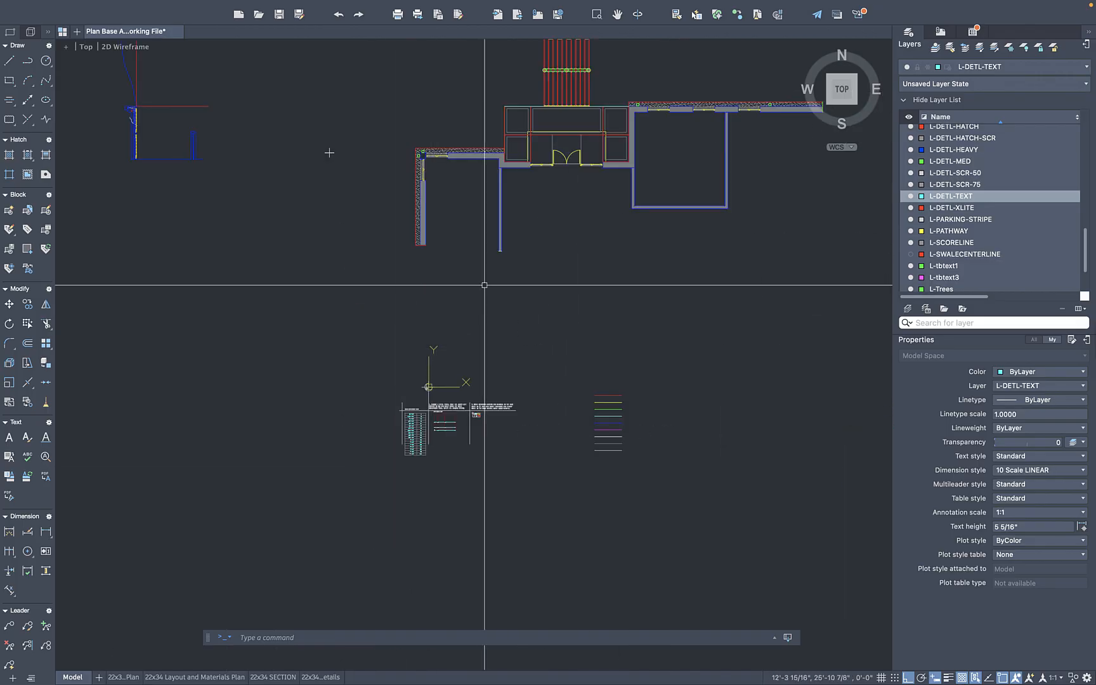
middle_drag(482, 265, 454, 524)
scroll(578, 277, up, 6)
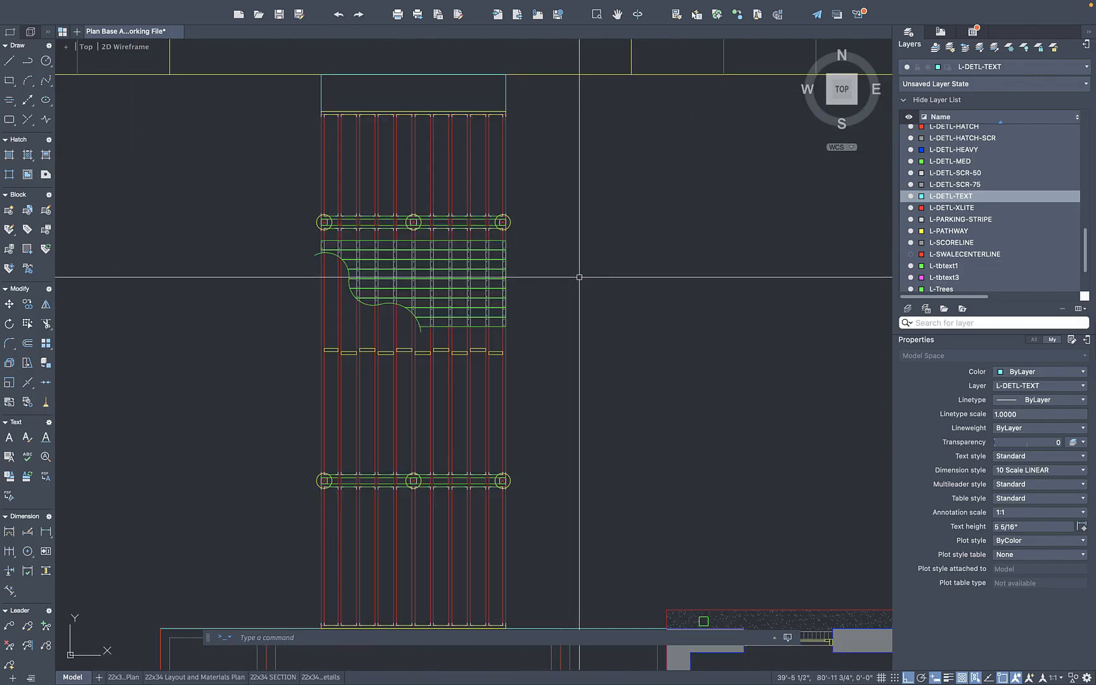
Make 1 Quarter Inch LINEAR the current dimension style
text(dimsty)
key(Return)
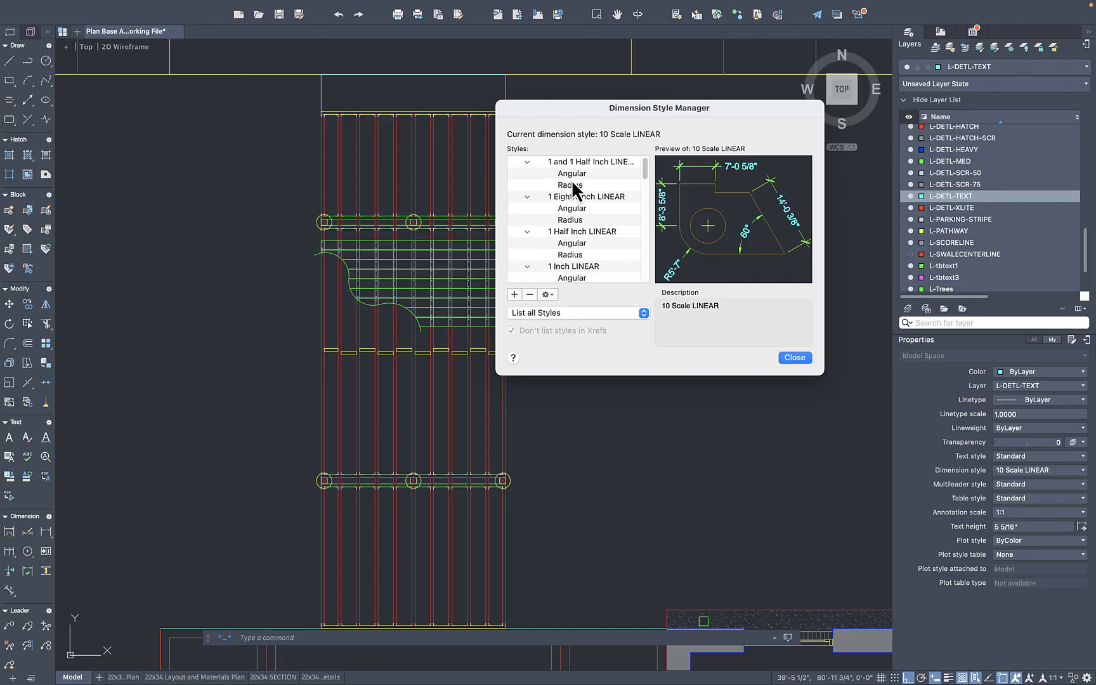
scroll(582, 223, down, 2)
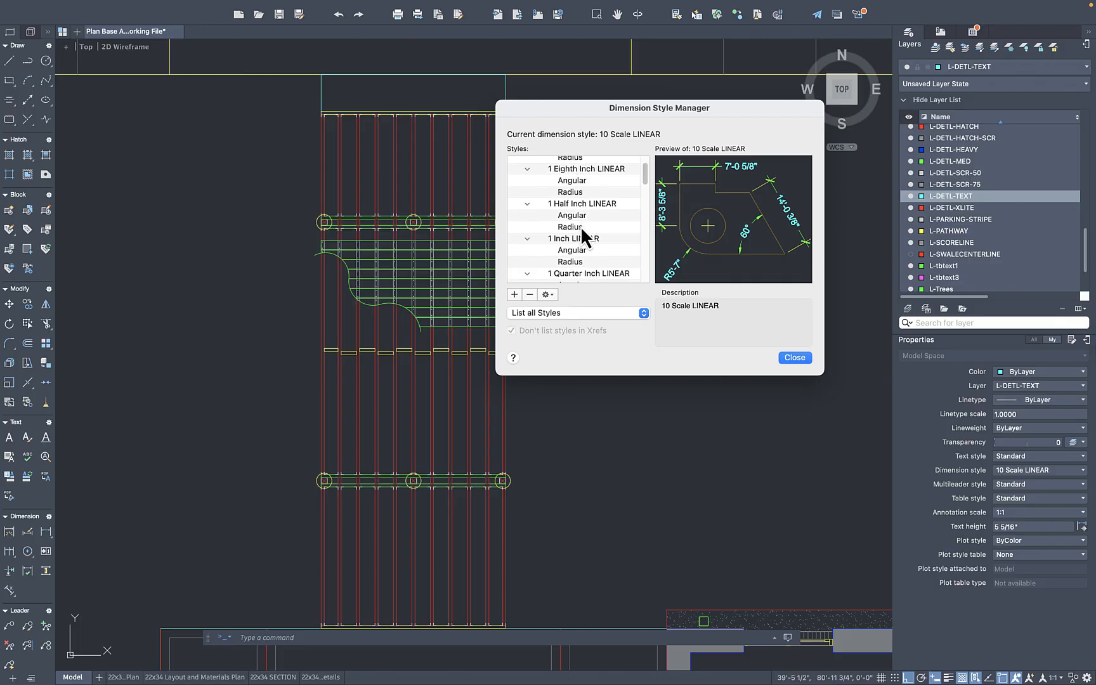
click(600, 266)
scroll(634, 256, down, 1)
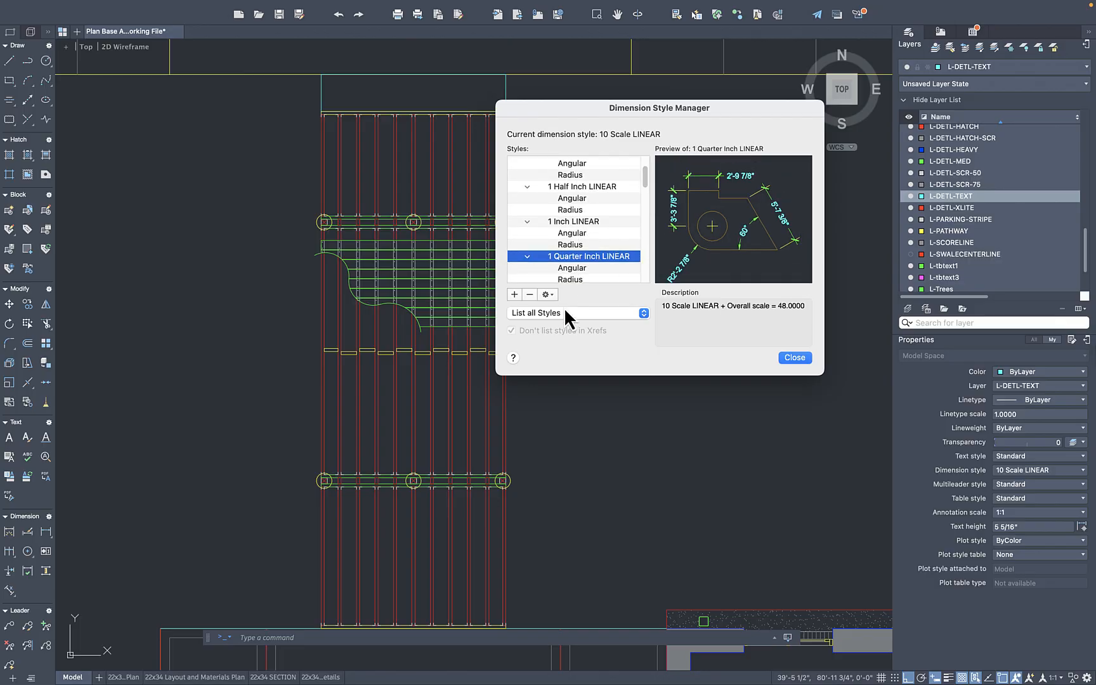
click(548, 295)
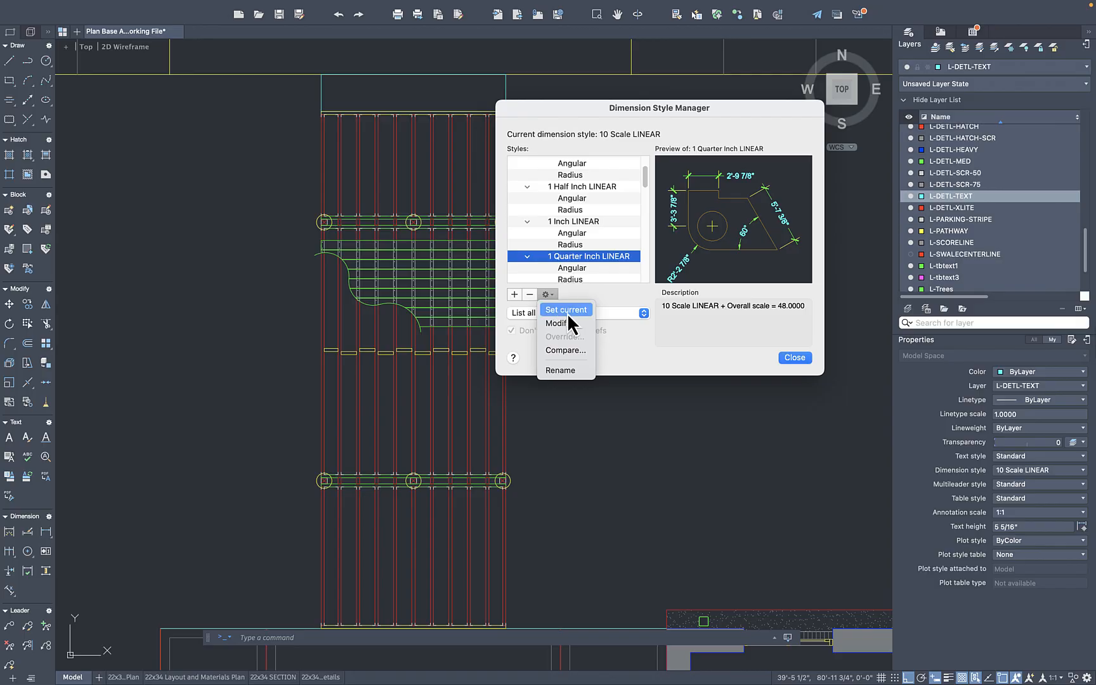
click(580, 311)
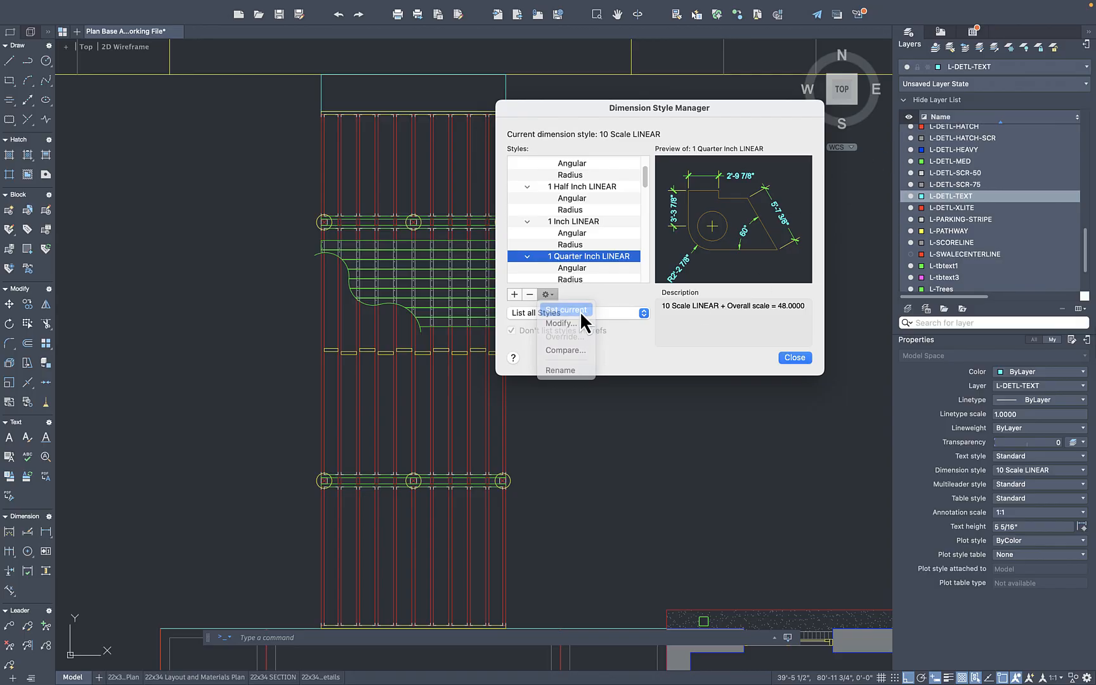
click(797, 360)
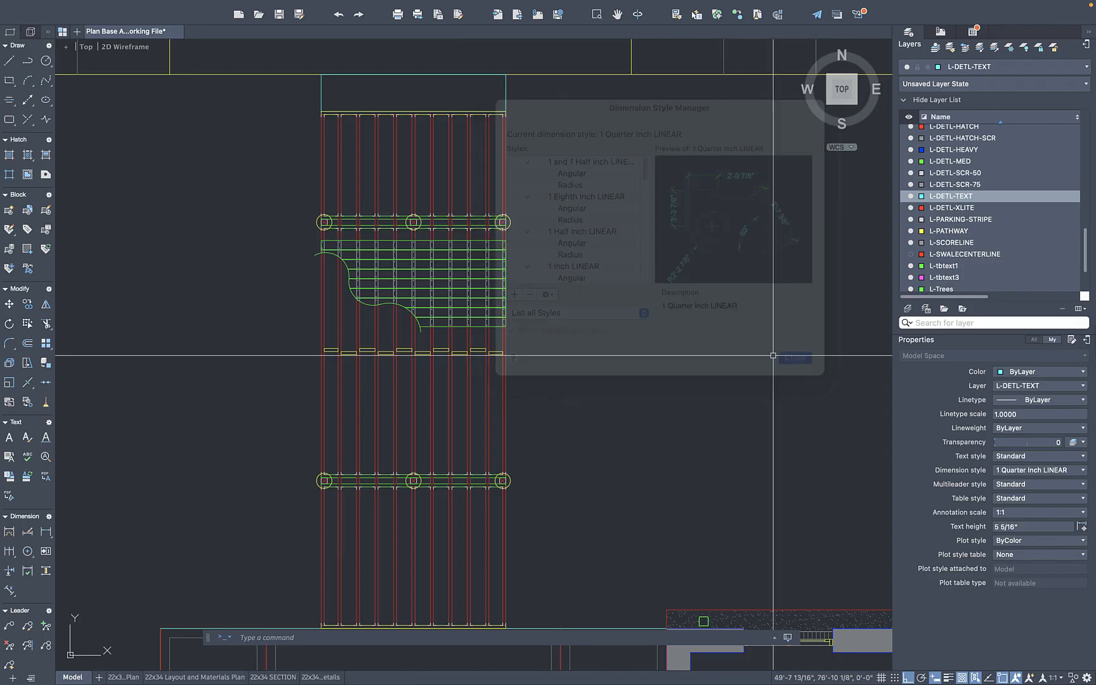
Draw a leader from the right end post of the boardwalk's upper beam, angled up and outward with a short horizontal landing
text(mleader)
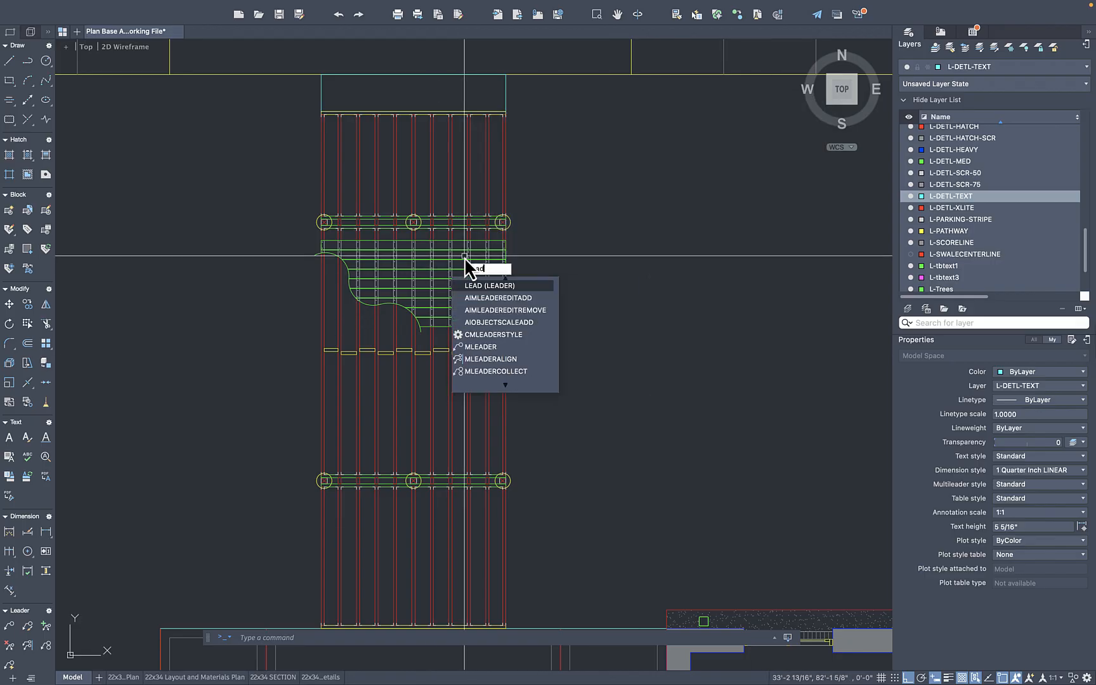
key(Return)
scroll(519, 215, up, 4)
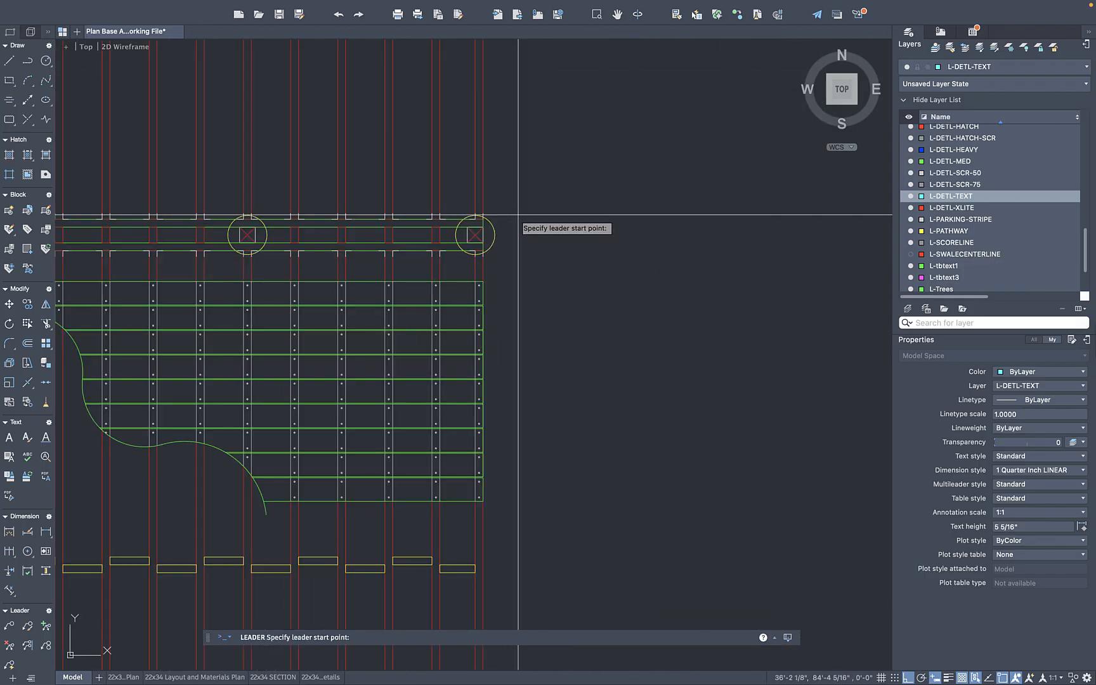
click(476, 236)
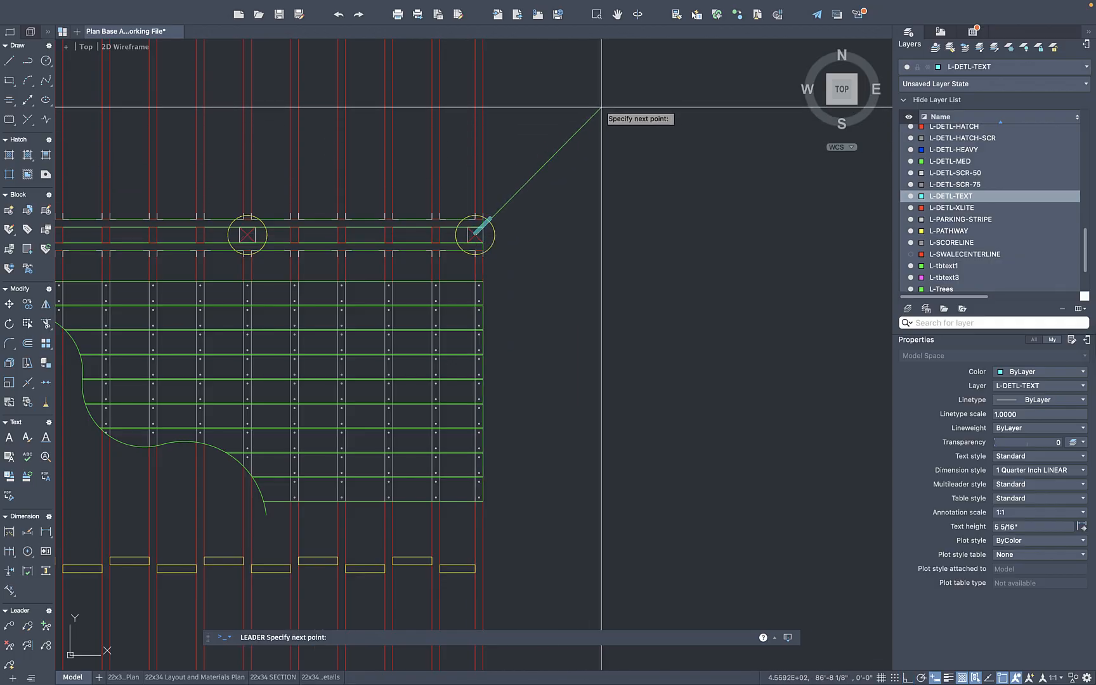
click(623, 113)
scroll(628, 118, down, 3)
middle_drag(636, 122, 539, 190)
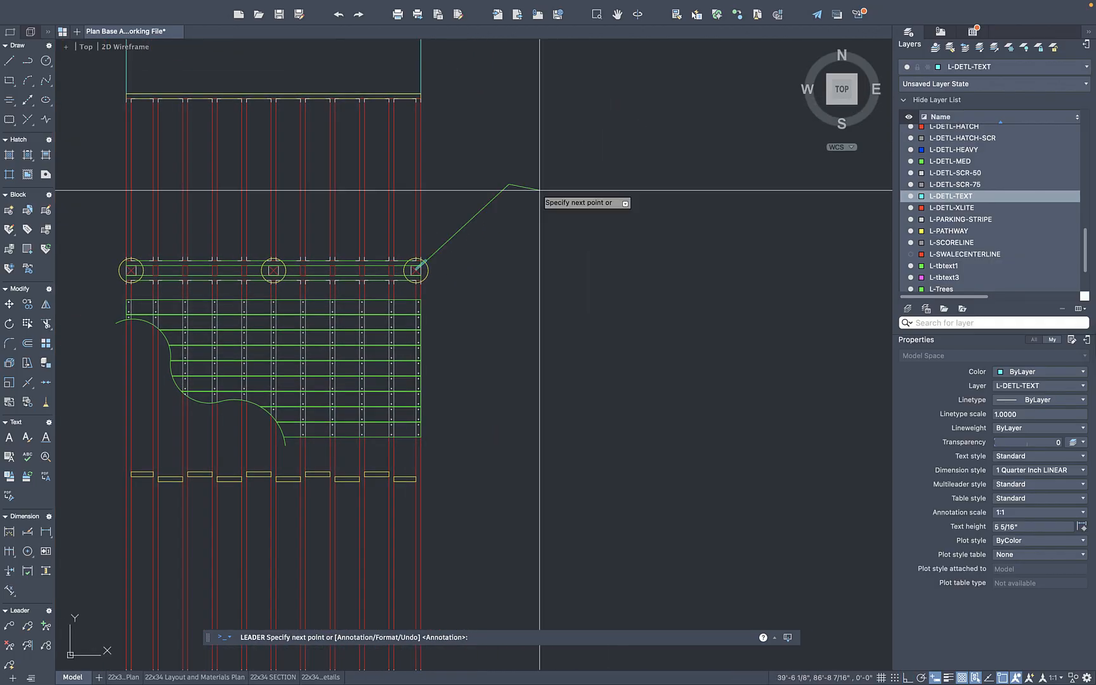
key(F8)
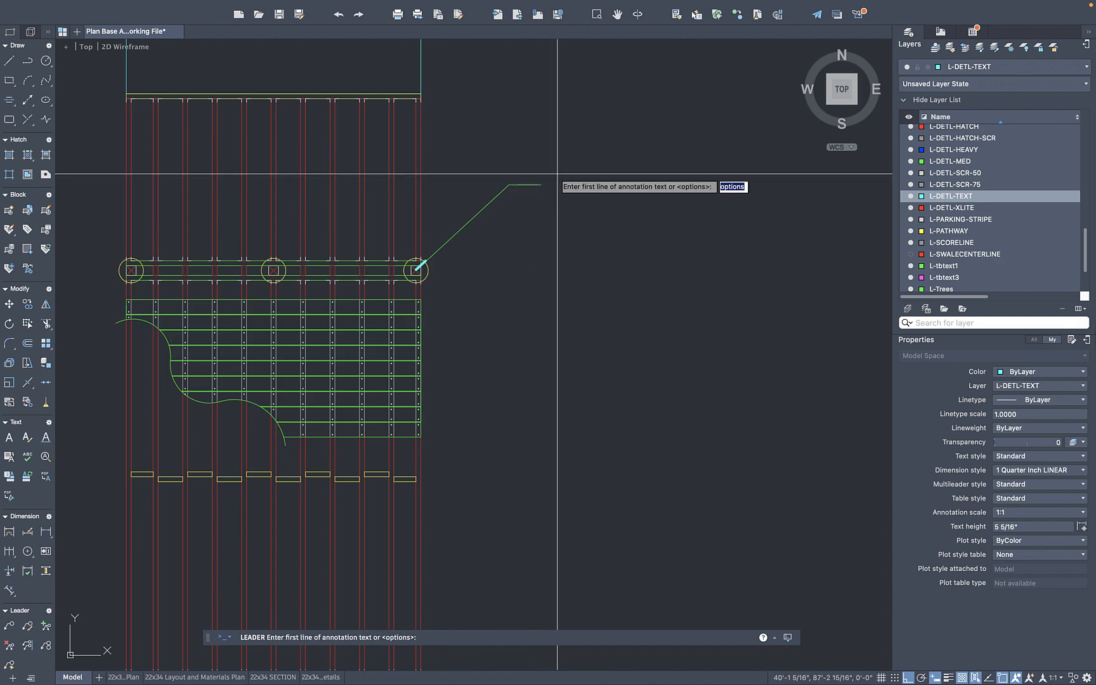
Annotate the post leader with "4x4 PRESSURE TREATED SOUTHERN YELLOW PINE POST" and a second line reading "SEE DETAIL"
text(4x4)
key(Caps_Lock)
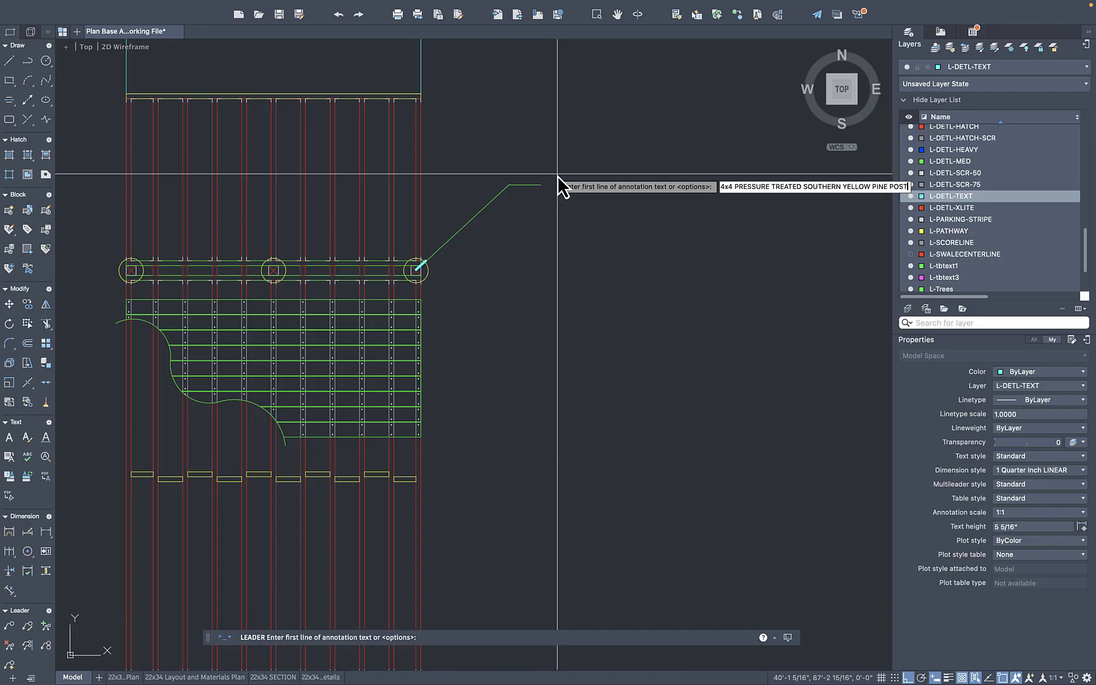
key(Return)
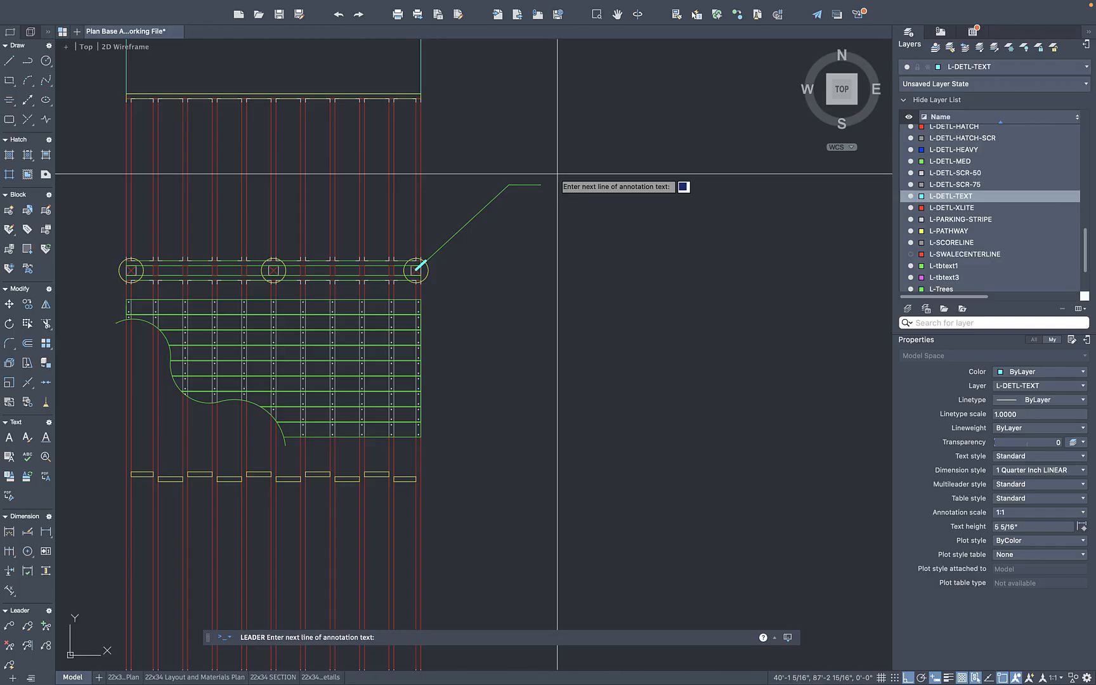
text(SEE DETAIL)
key(Return)
key(Return)
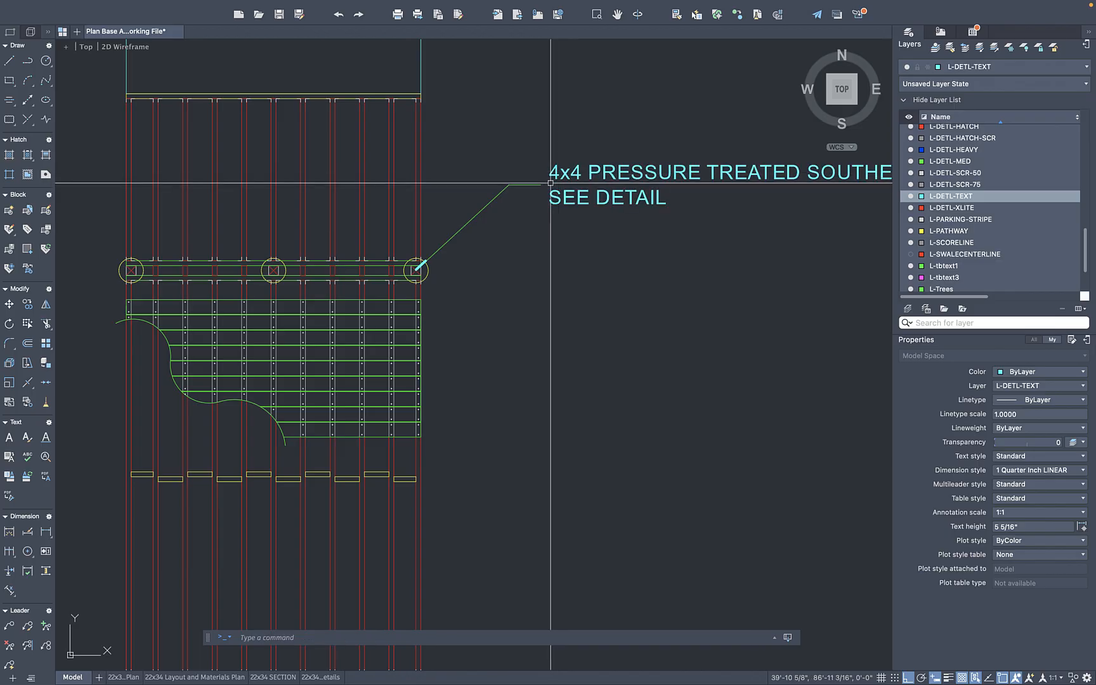
Wrap the post note to a text width of about 11'-3", and check it on the Layout and Materials Plan sheet
scroll(580, 183, down, 6)
scroll(490, 202, up, 4)
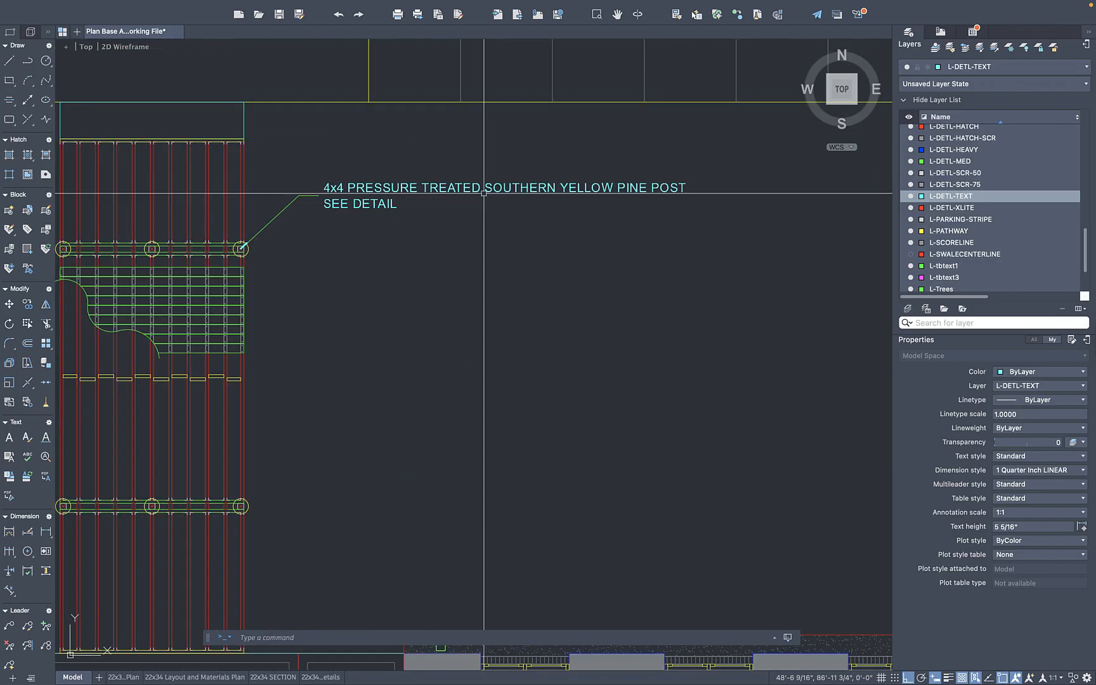
double_click(484, 191)
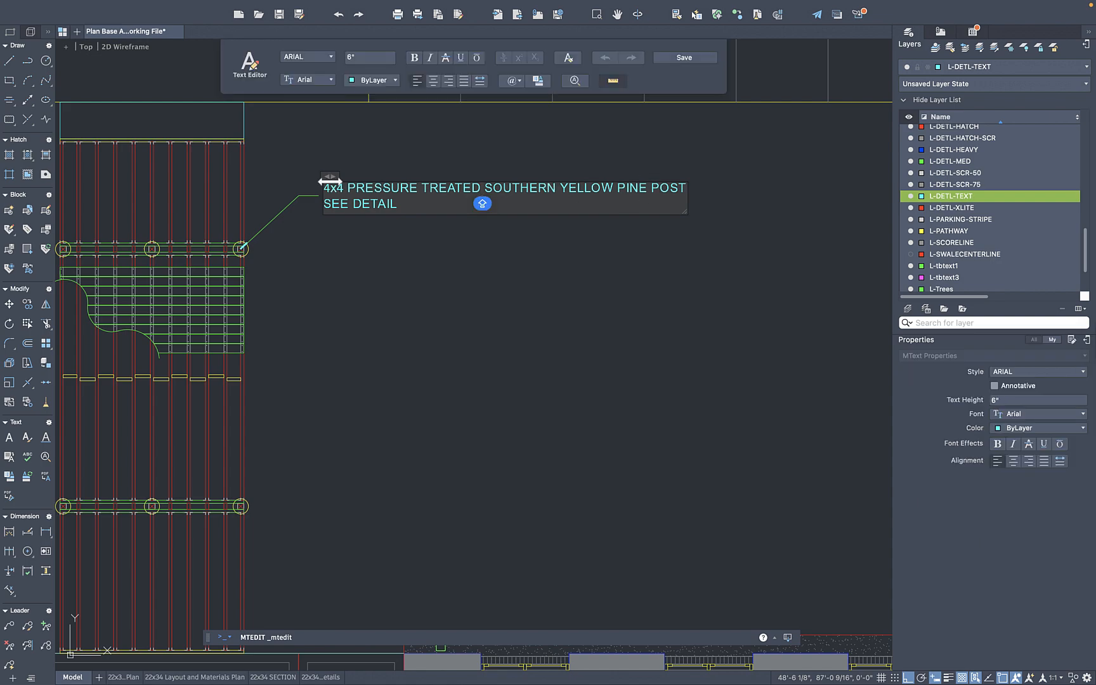
drag(333, 178, 533, 164)
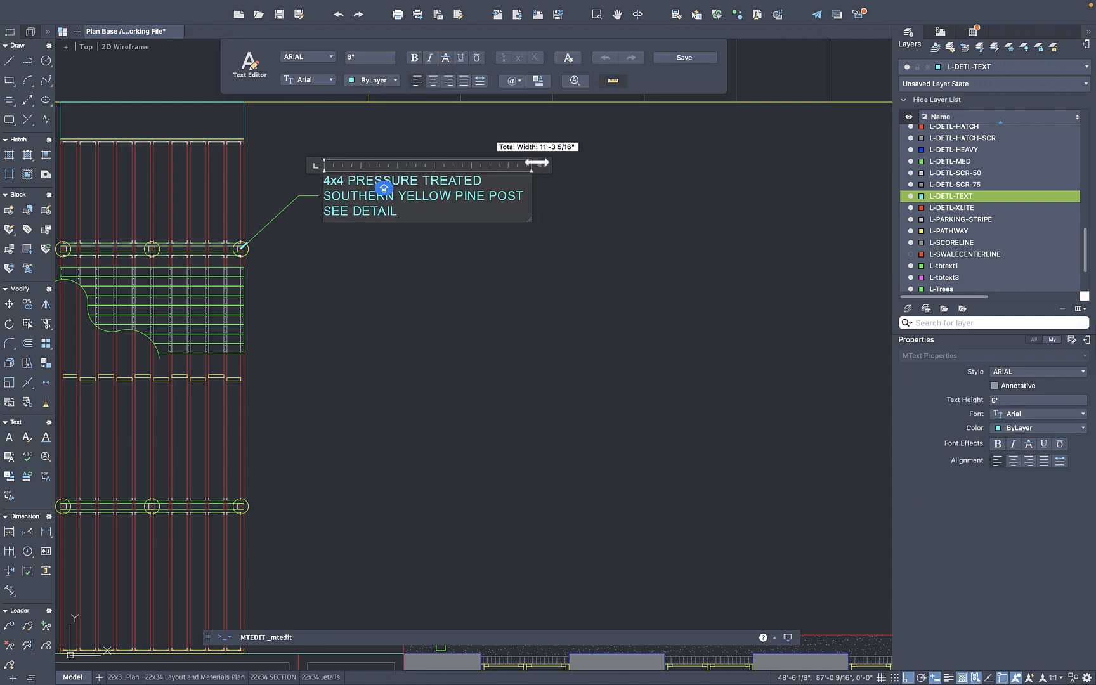
click(679, 59)
scroll(396, 194, down, 4)
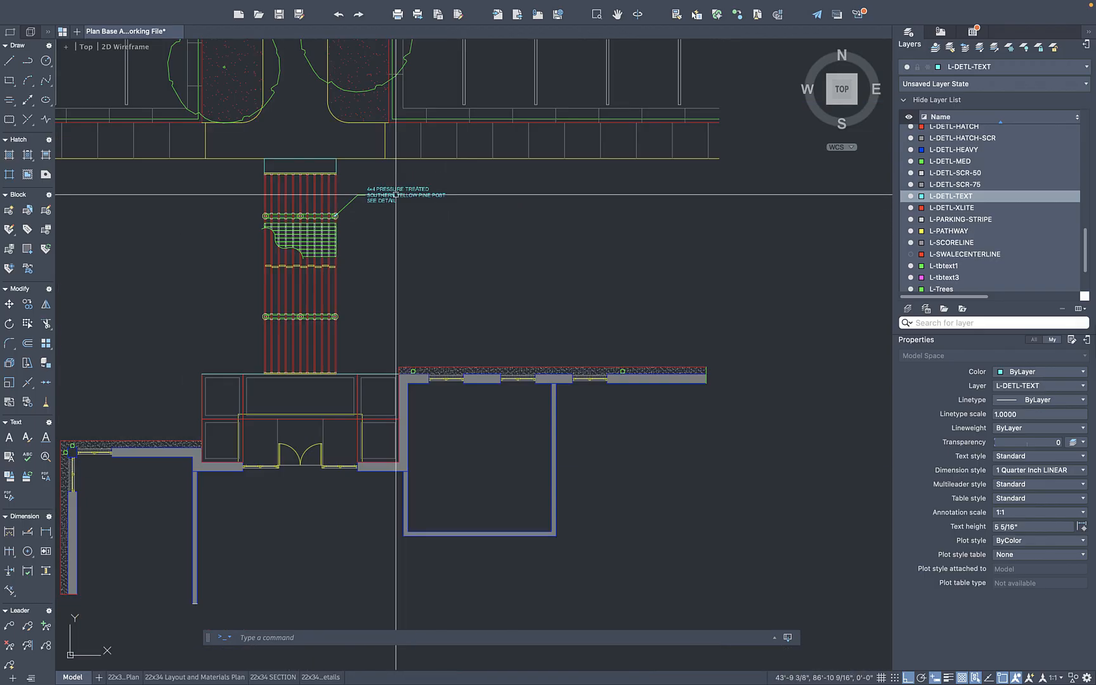
click(203, 677)
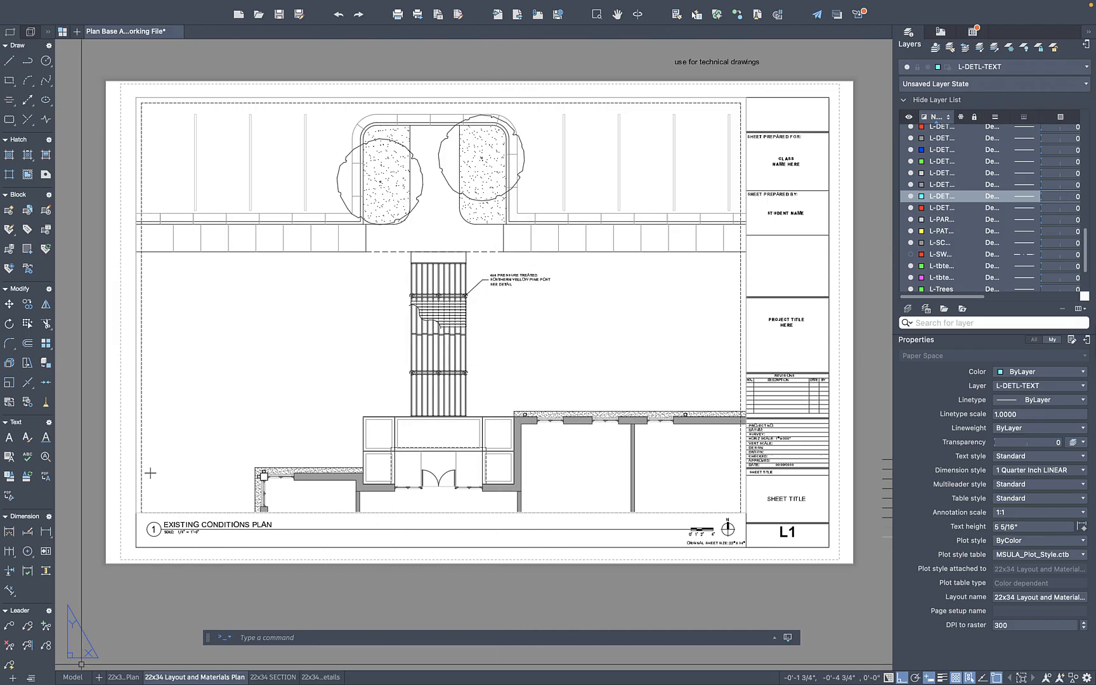
In model space, copy the standard hatches and symbols sheet to the empty area right of the plan
click(80, 677)
scroll(356, 444, down, 5)
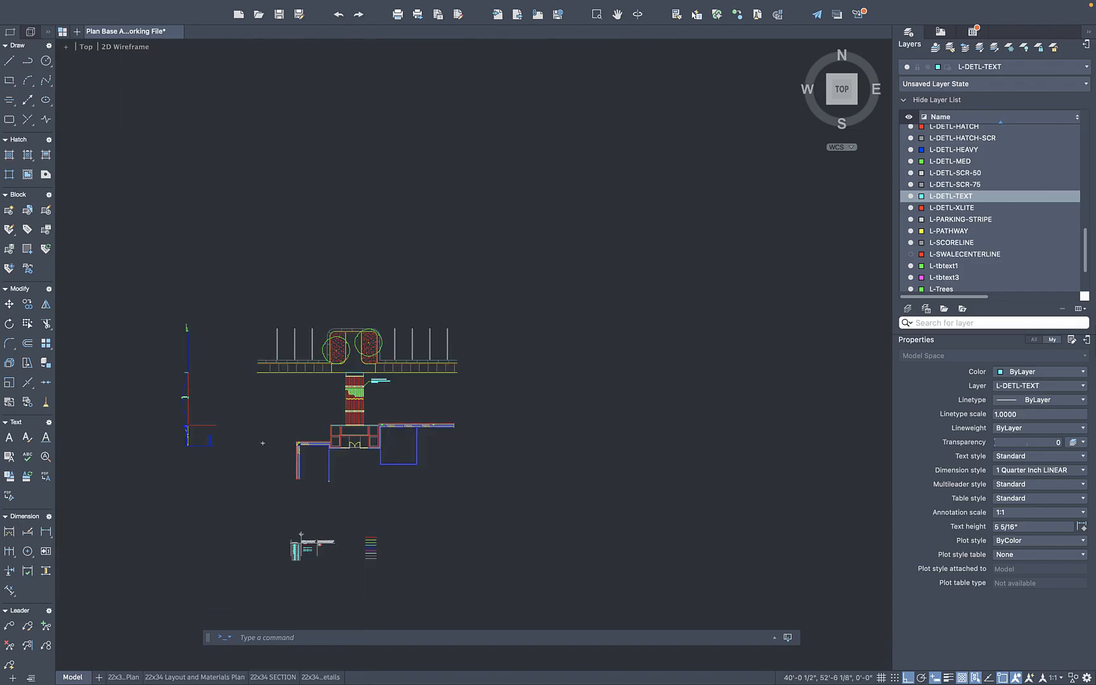
scroll(367, 244, up, 8)
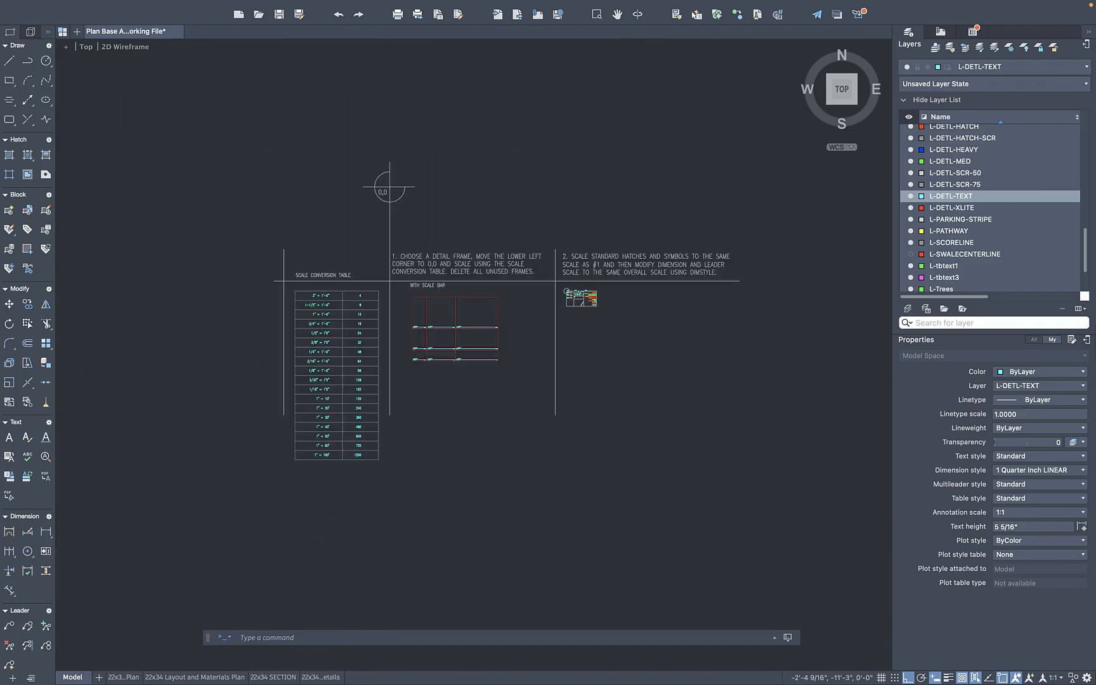
scroll(298, 283, up, 2)
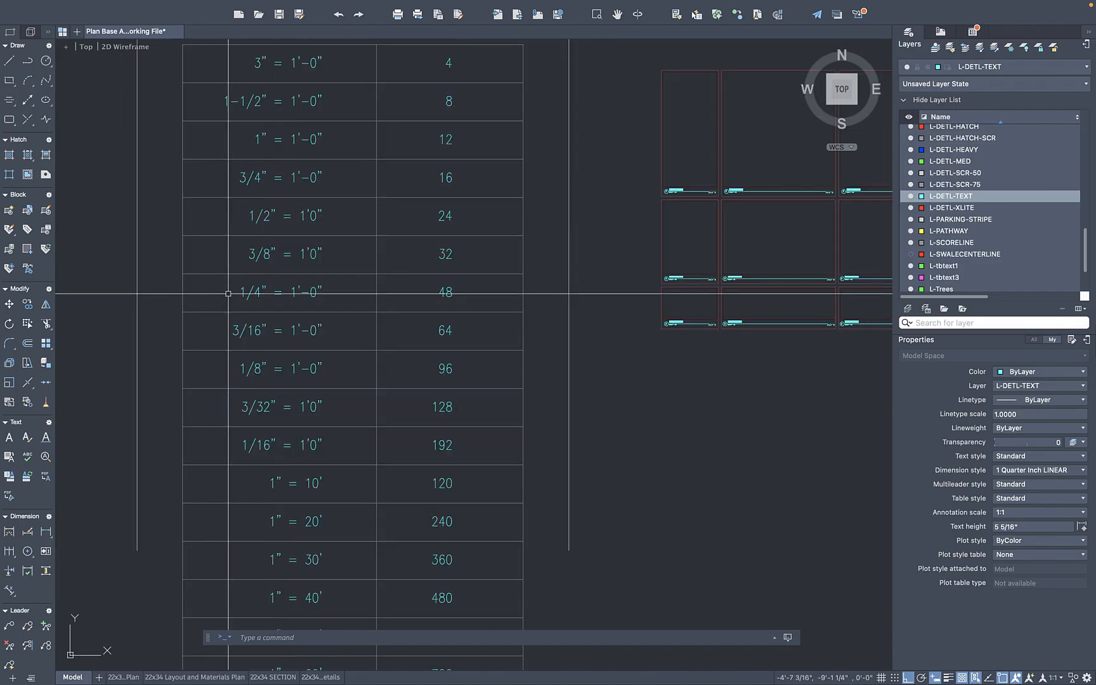
middle_drag(483, 288, 206, 321)
scroll(206, 321, down, 5)
scroll(558, 244, up, 2)
click(599, 203)
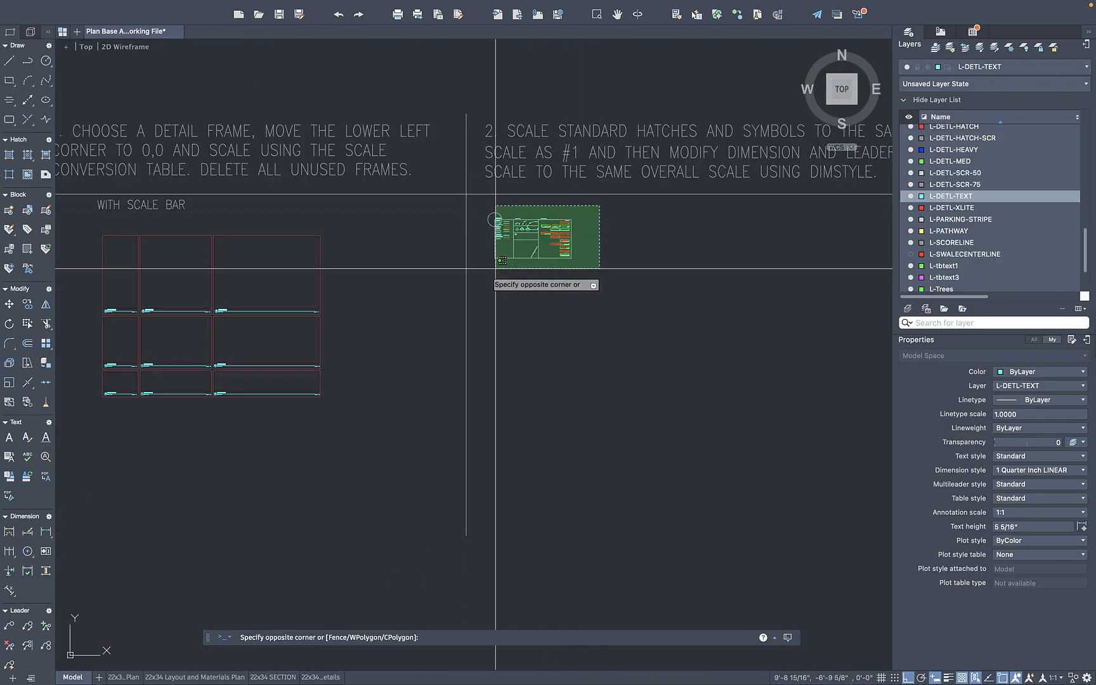
click(489, 279)
text(co)
key(Return)
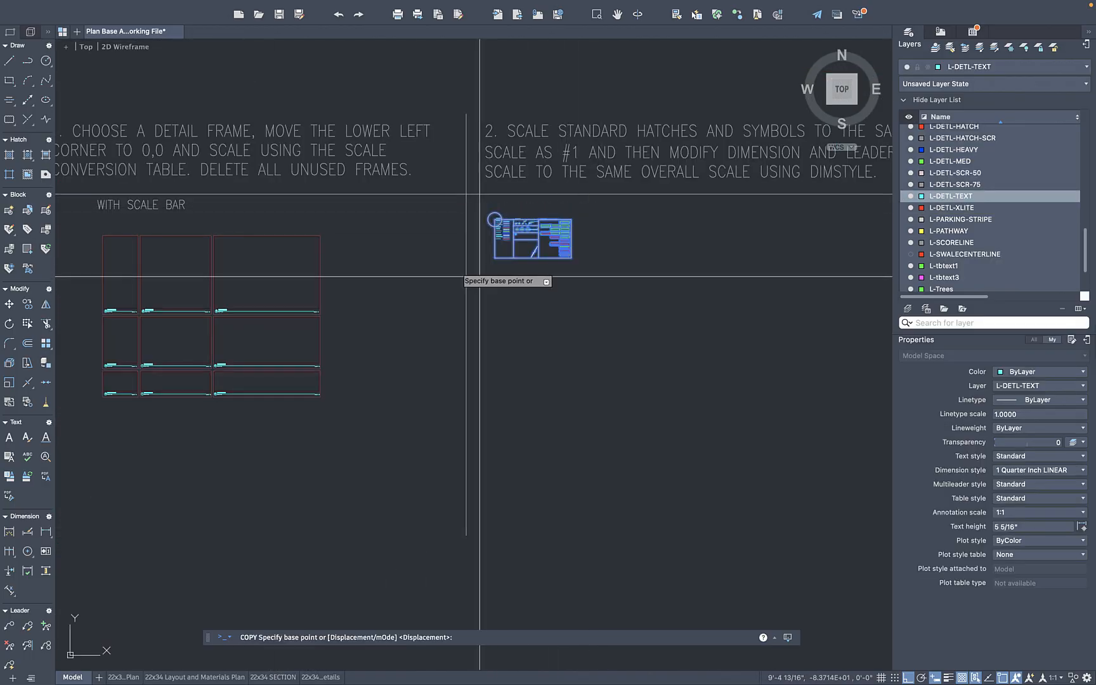
click(495, 258)
scroll(413, 400, down, 8)
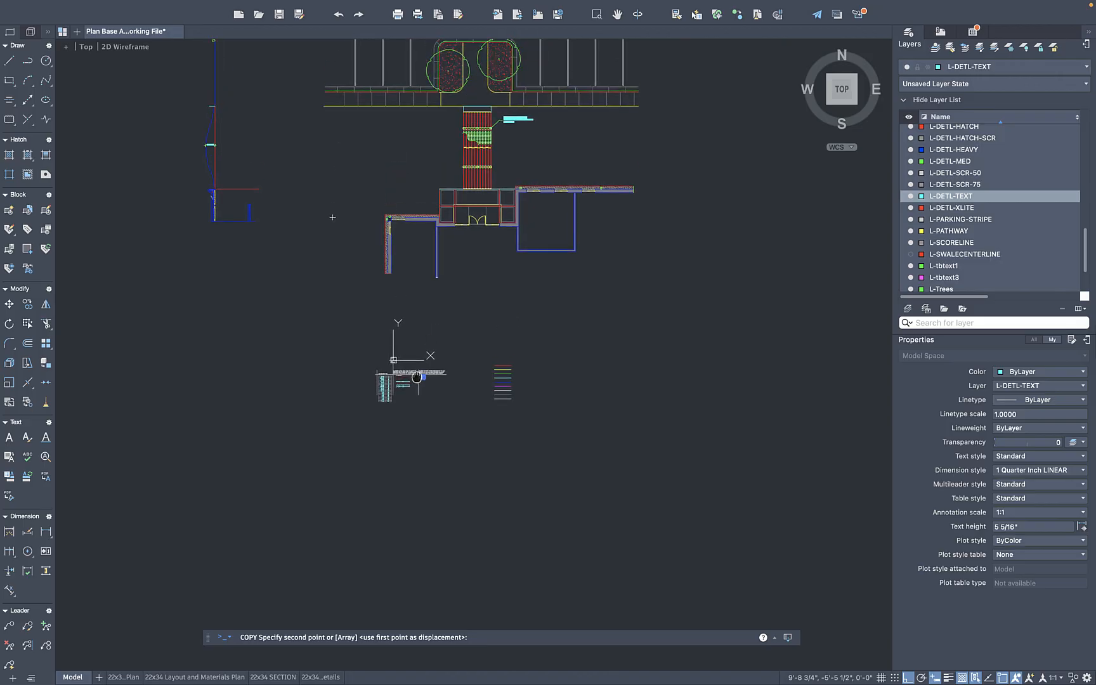
scroll(575, 160, down, 3)
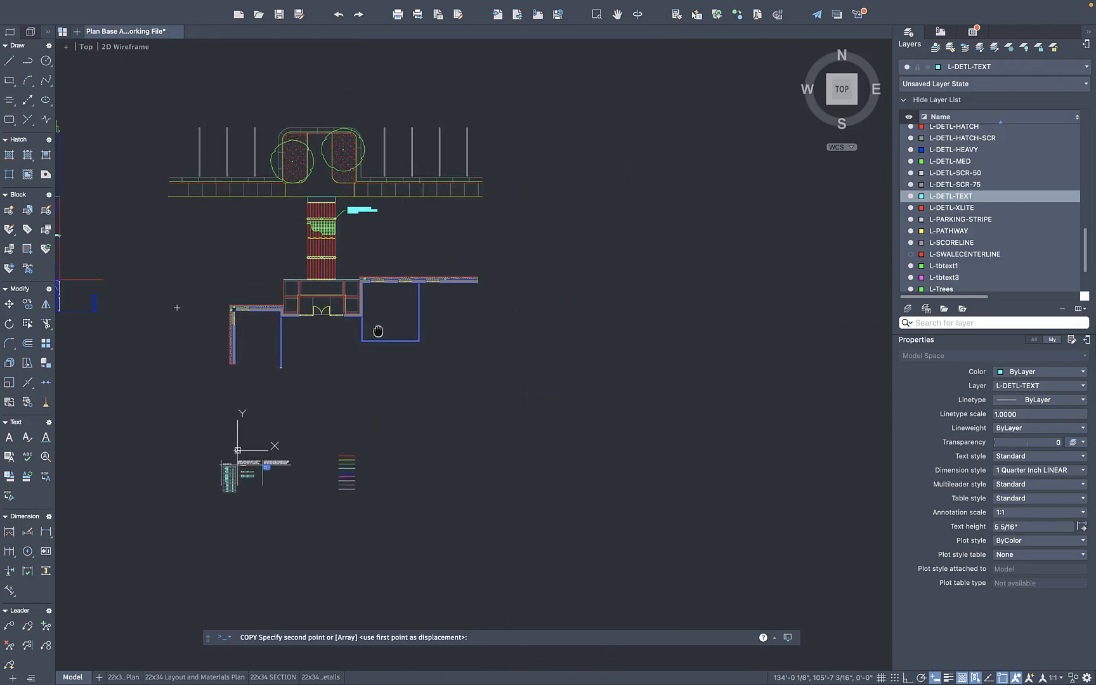
click(527, 259)
Scale the copied hatches and symbols by 48 from their frame's lower-left corner to suit the 1/4" scale
drag(553, 235, 504, 282)
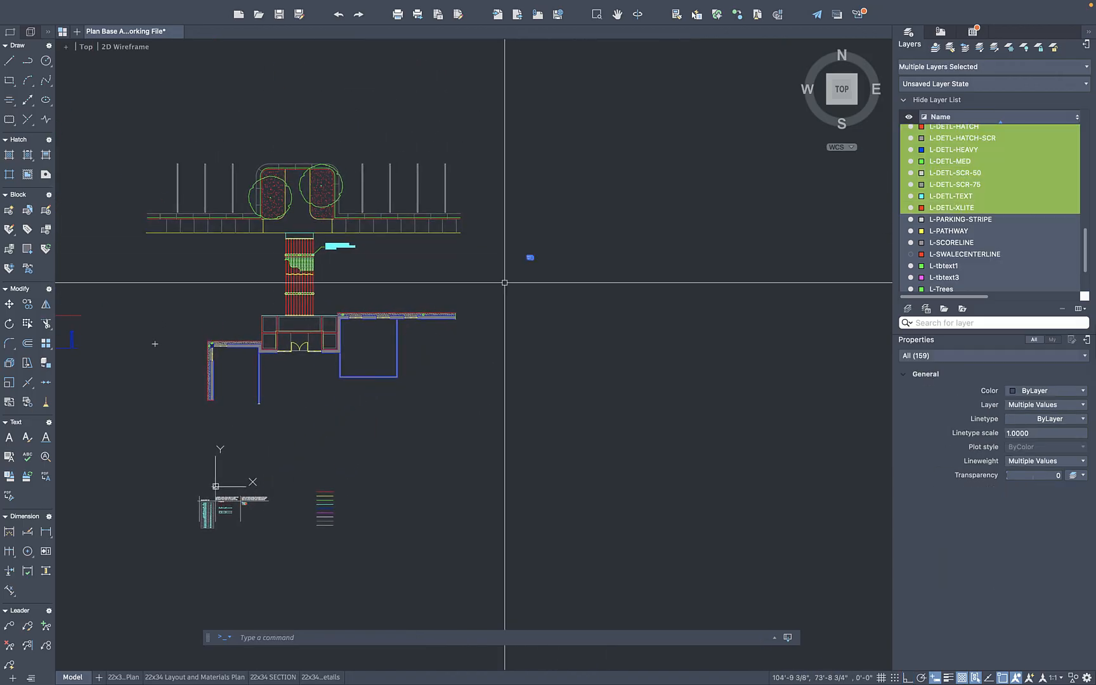
text(sc)
key(Return)
scroll(540, 254, up, 4)
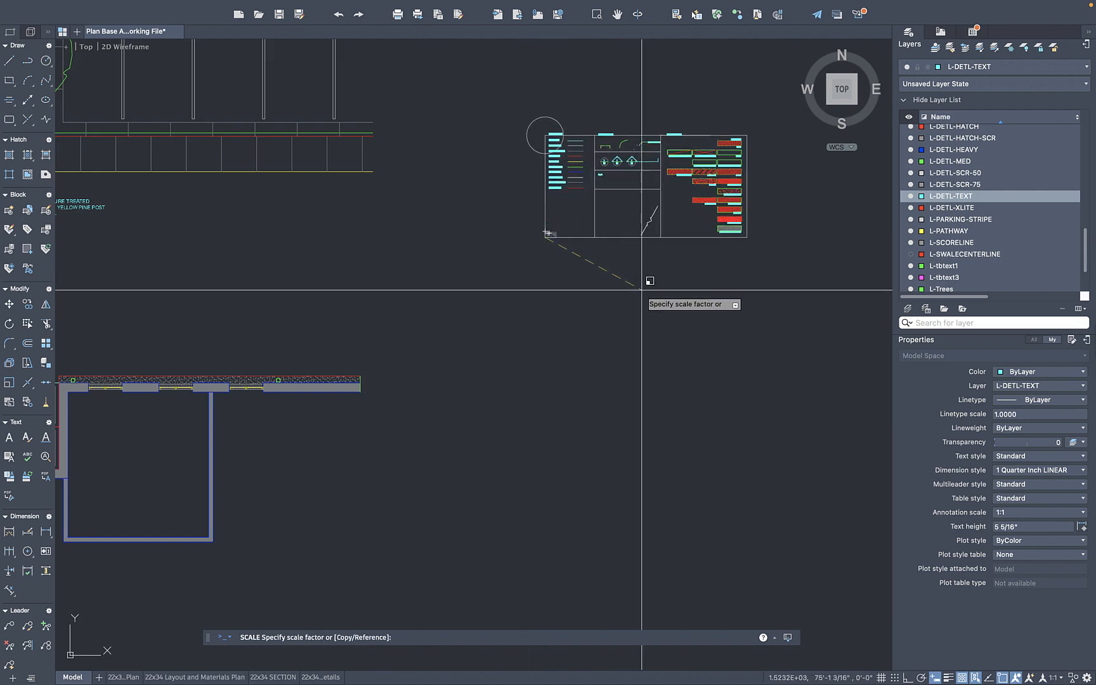
key(Return)
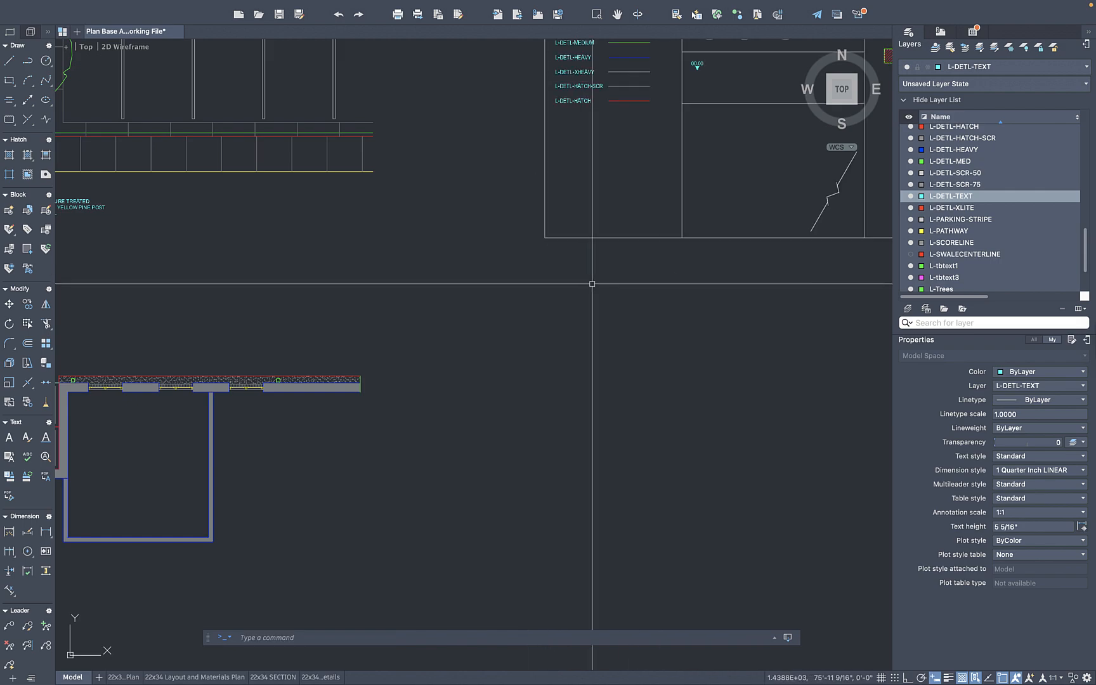
scroll(620, 288, down, 6)
scroll(619, 205, up, 4)
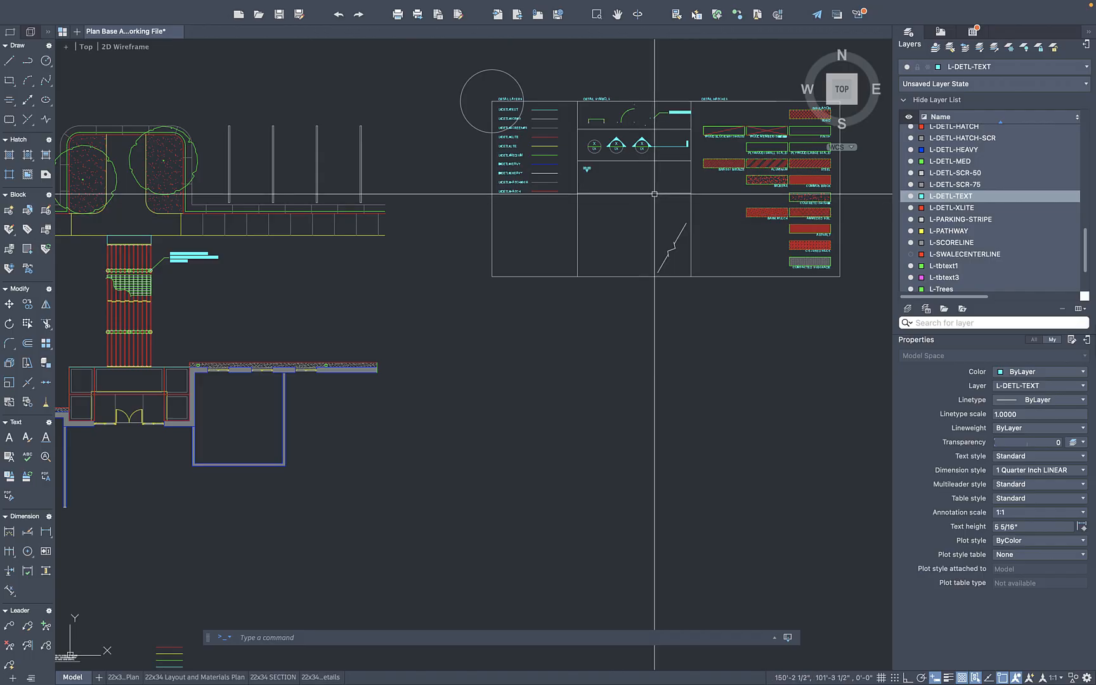
scroll(599, 150, up, 5)
click(567, 129)
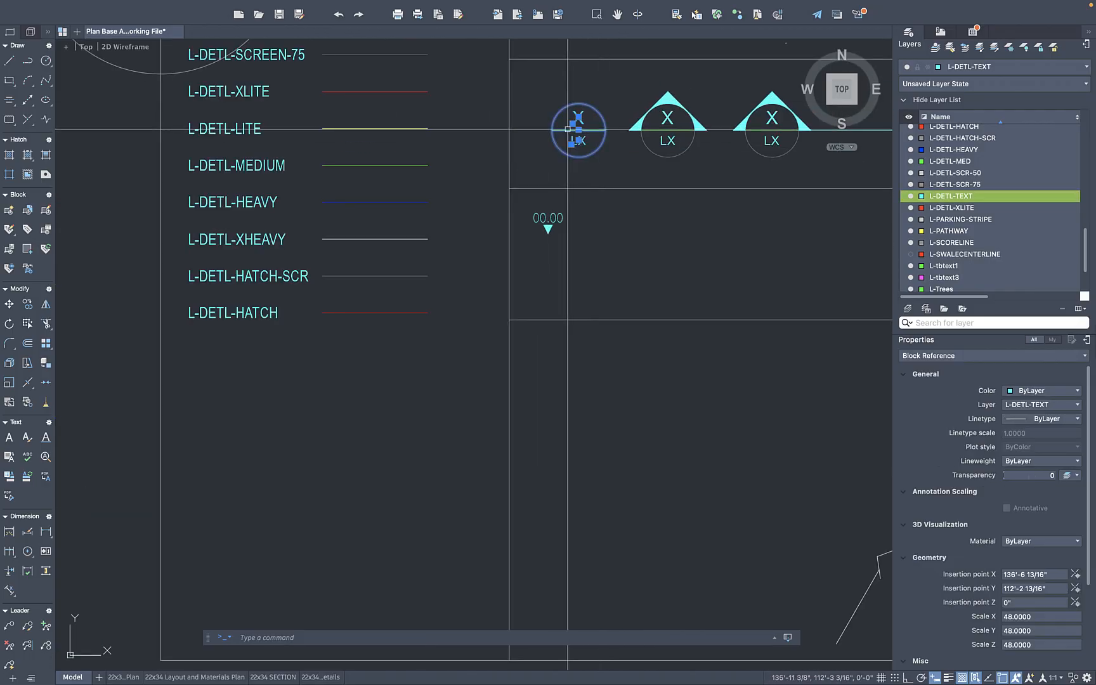
text(co)
key(Return)
click(575, 129)
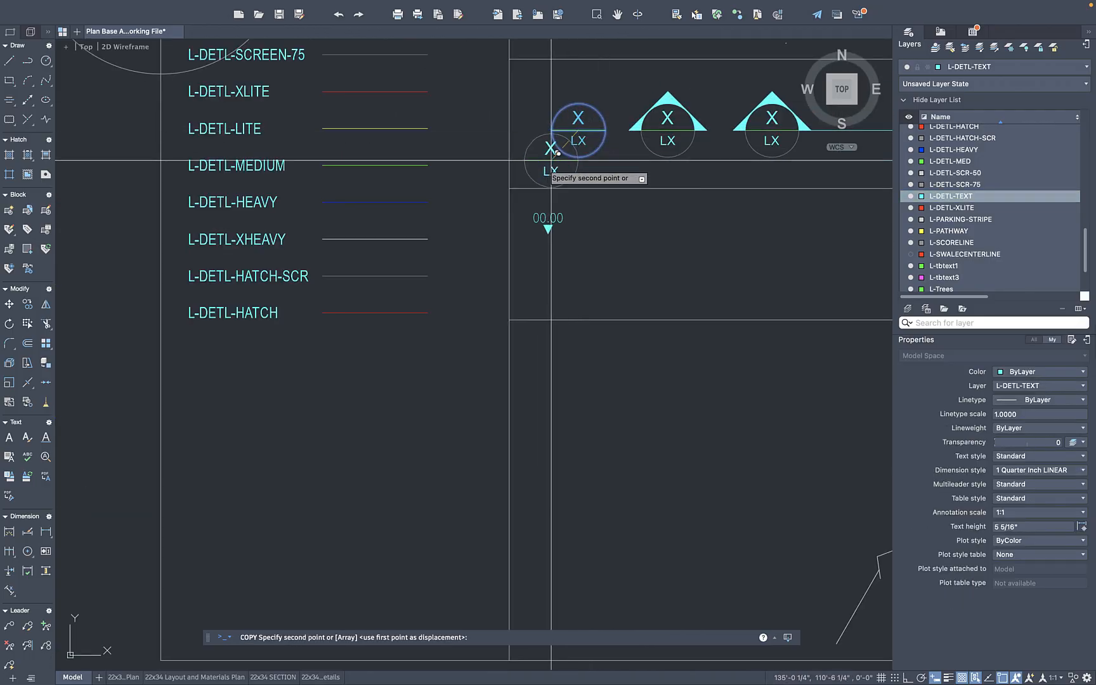
scroll(635, 140, down, 5)
scroll(266, 229, up, 5)
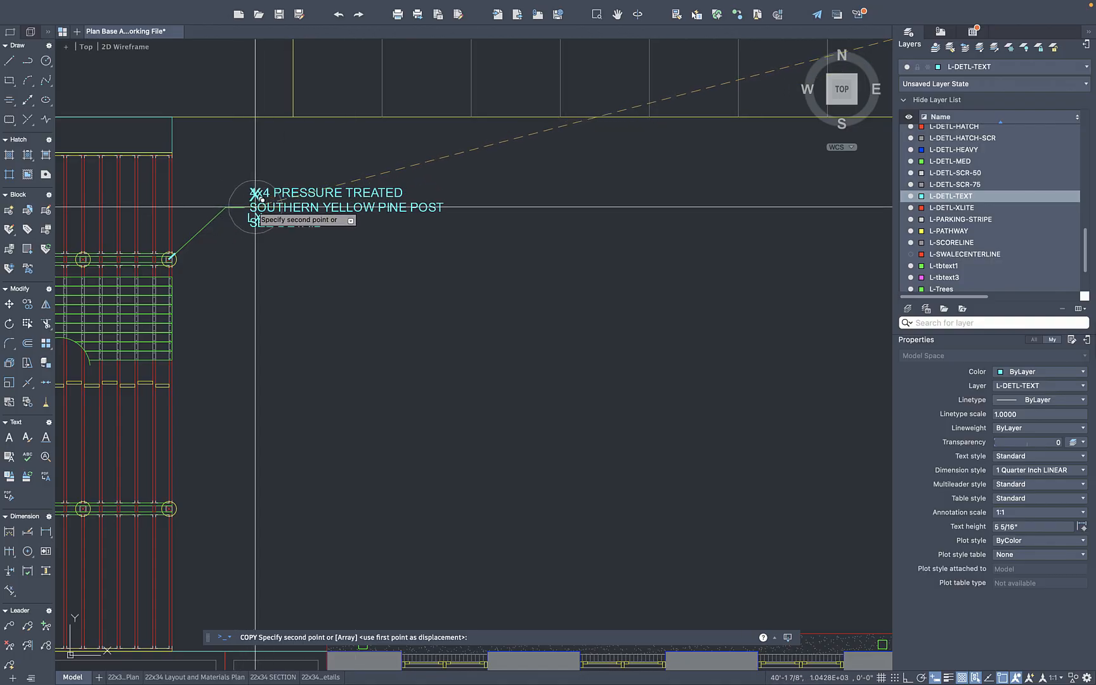
scroll(420, 183, down, 10)
key(Escape)
scroll(438, 196, up, 10)
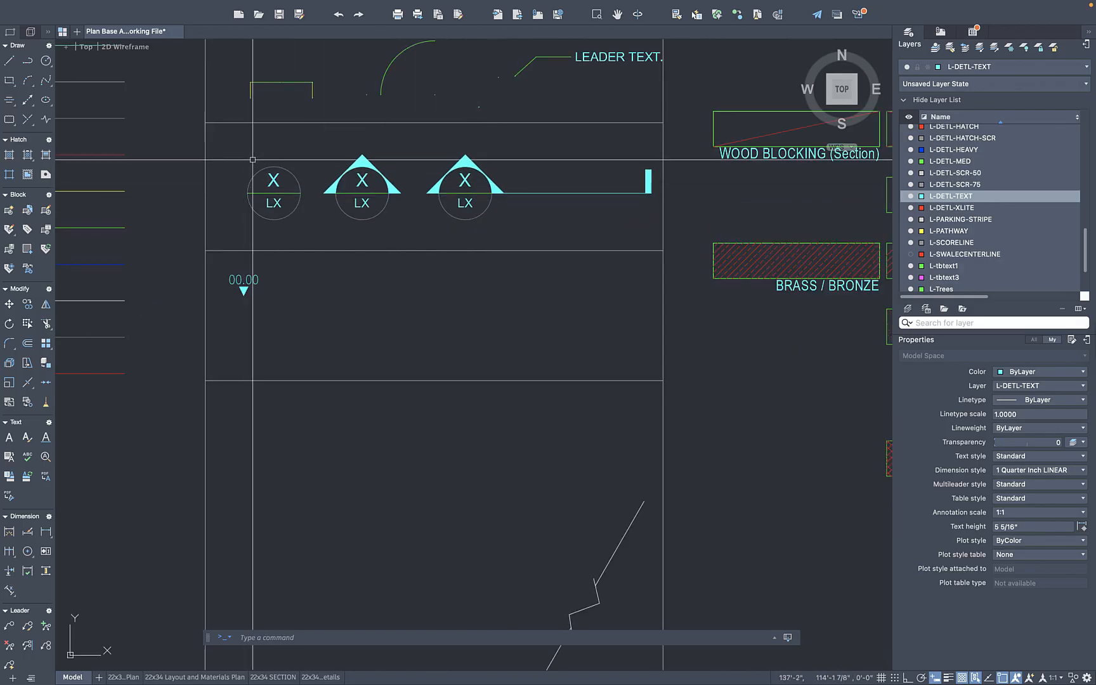
click(661, 161)
key(Escape)
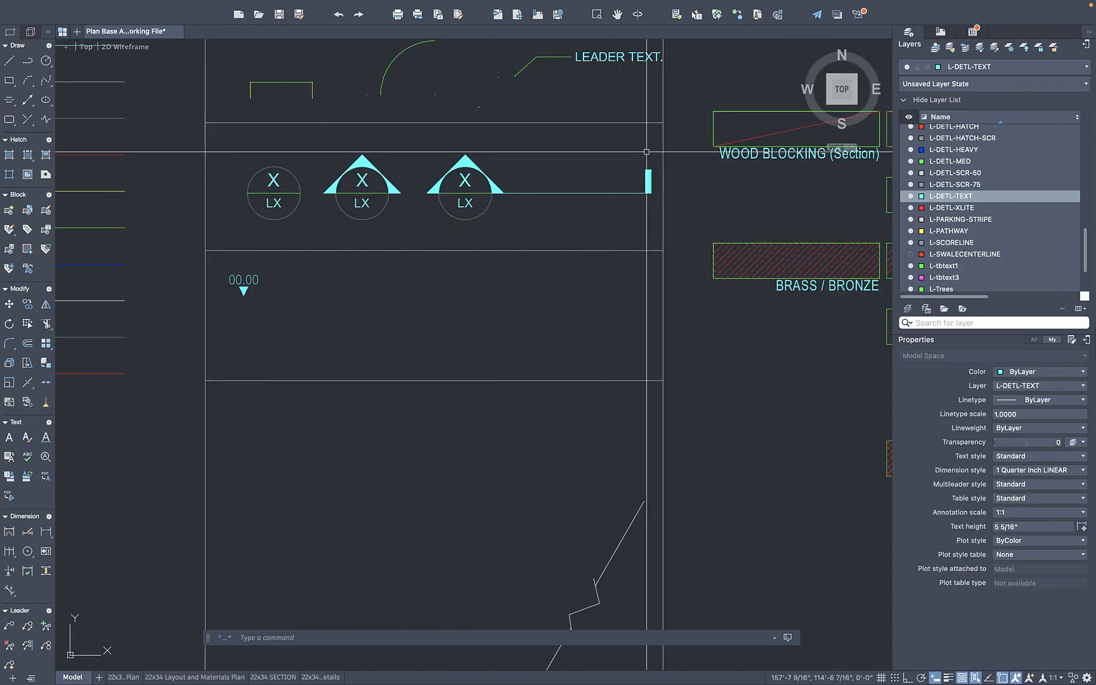
click(650, 149)
click(243, 234)
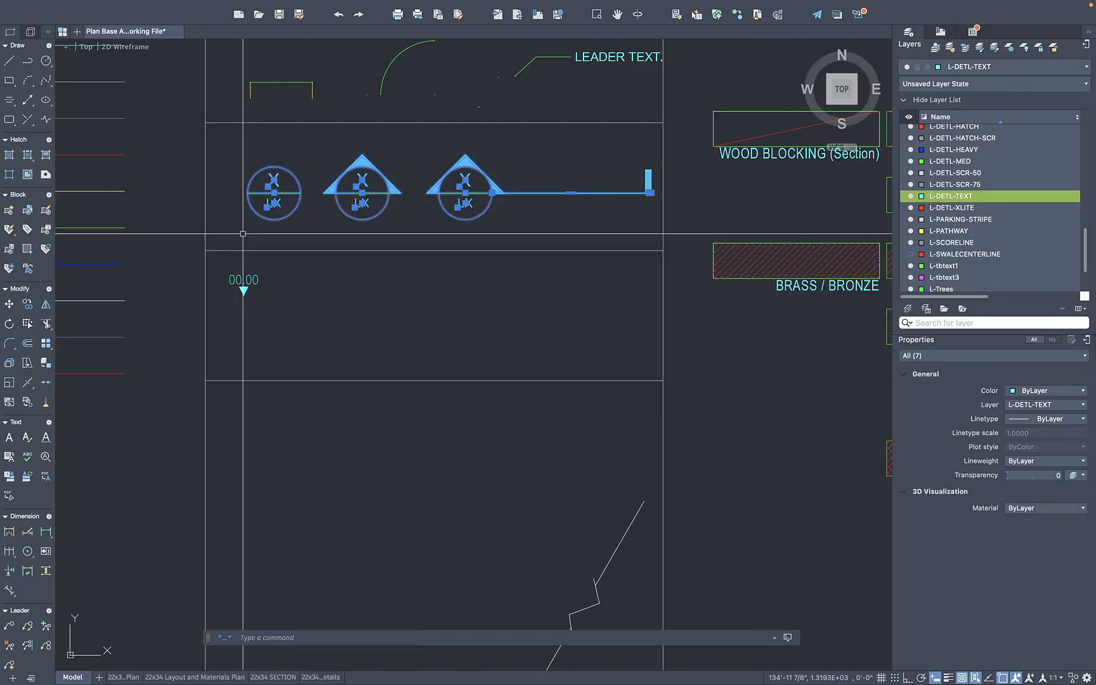
key(Escape)
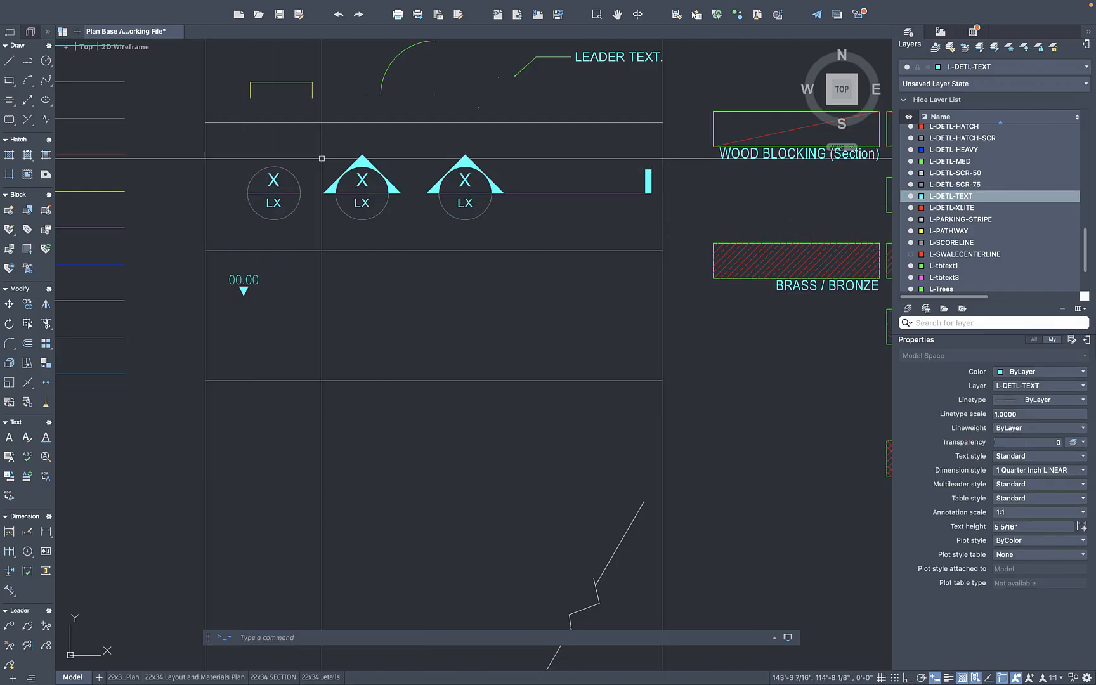
Scale the row of detail and section callouts by .75 from the left edge of the round detail callout
click(656, 145)
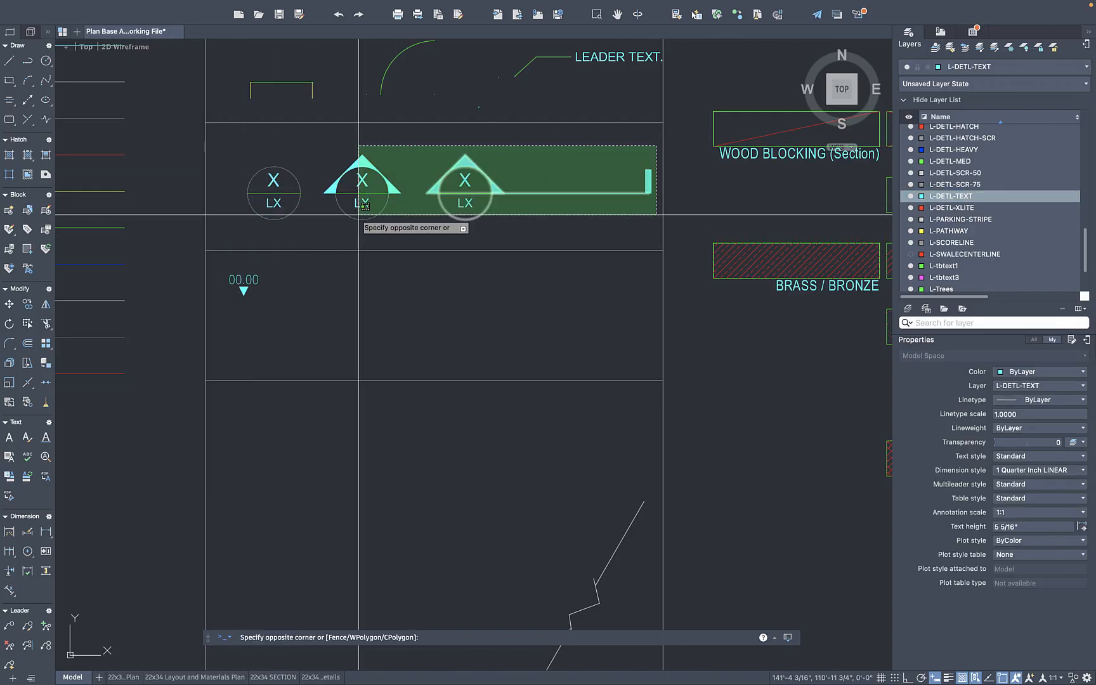
click(237, 227)
text(sc)
key(Return)
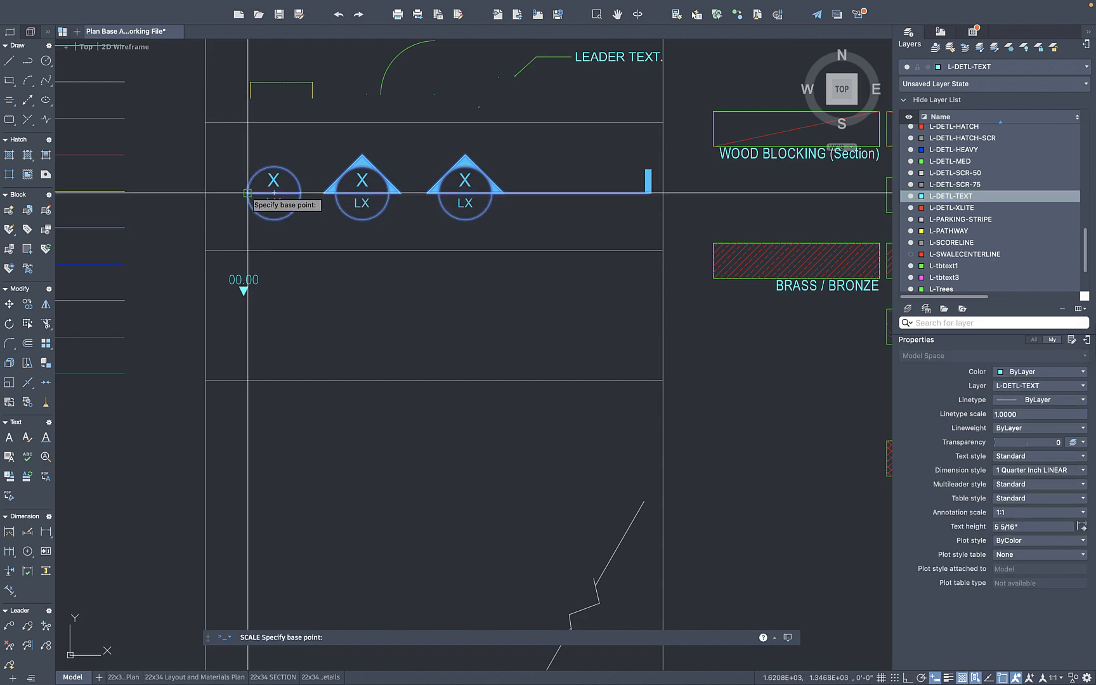
click(247, 192)
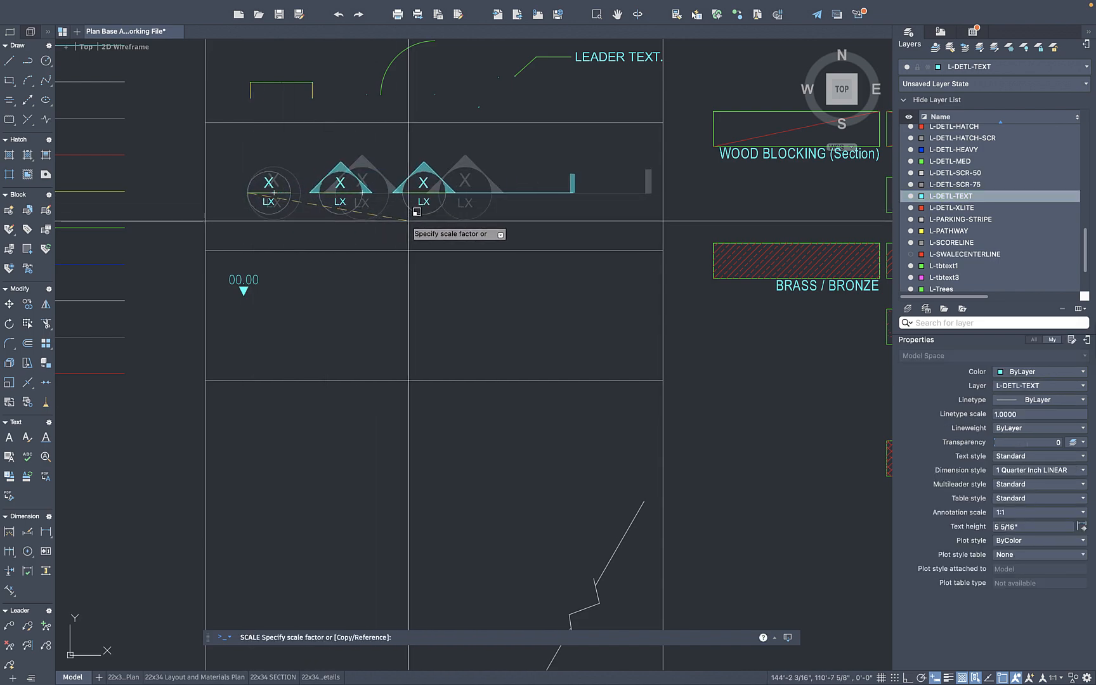
text(.75)
key(Return)
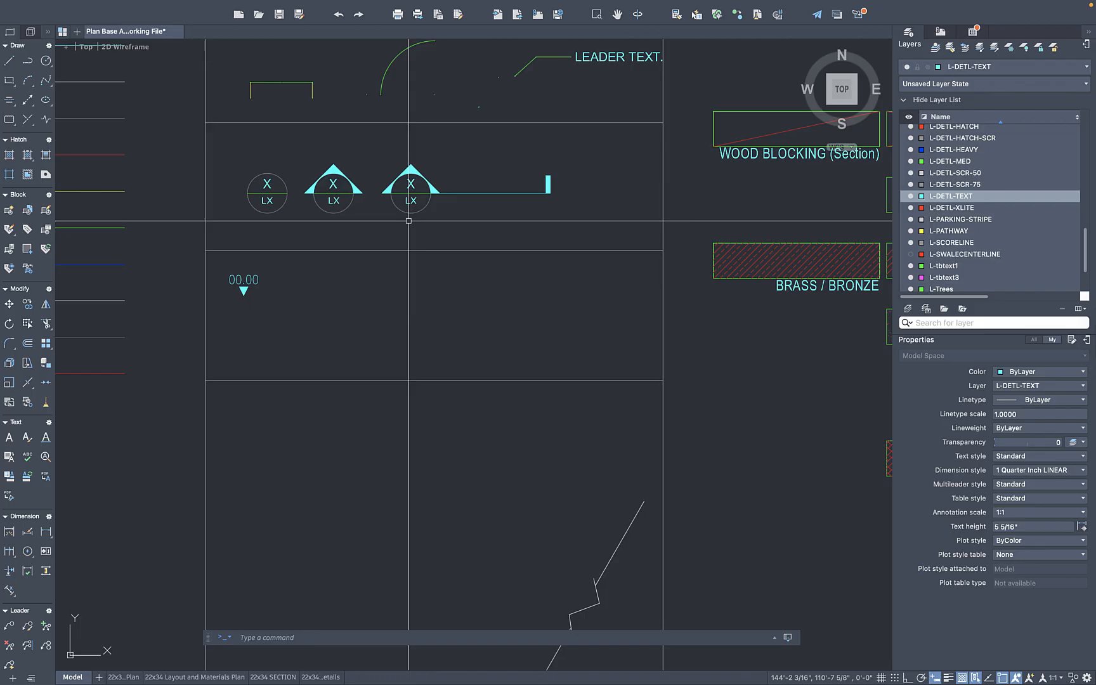
Copy the round X/LX detail callout from the symbols sheet to just below the boardwalk's post note
click(246, 196)
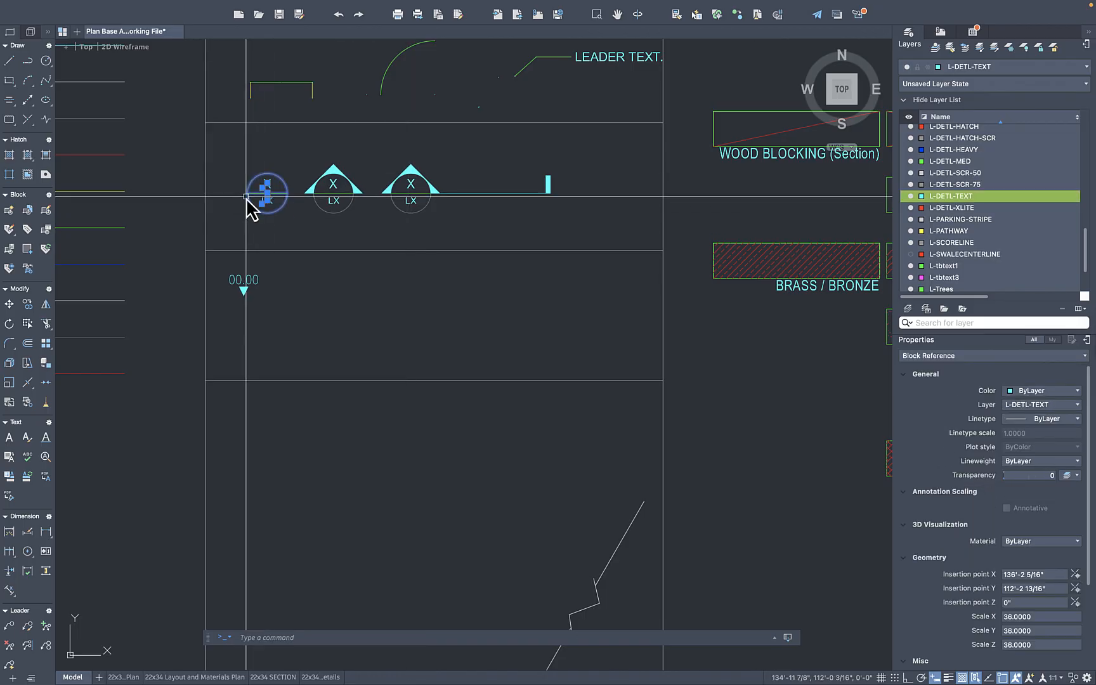
click(257, 192)
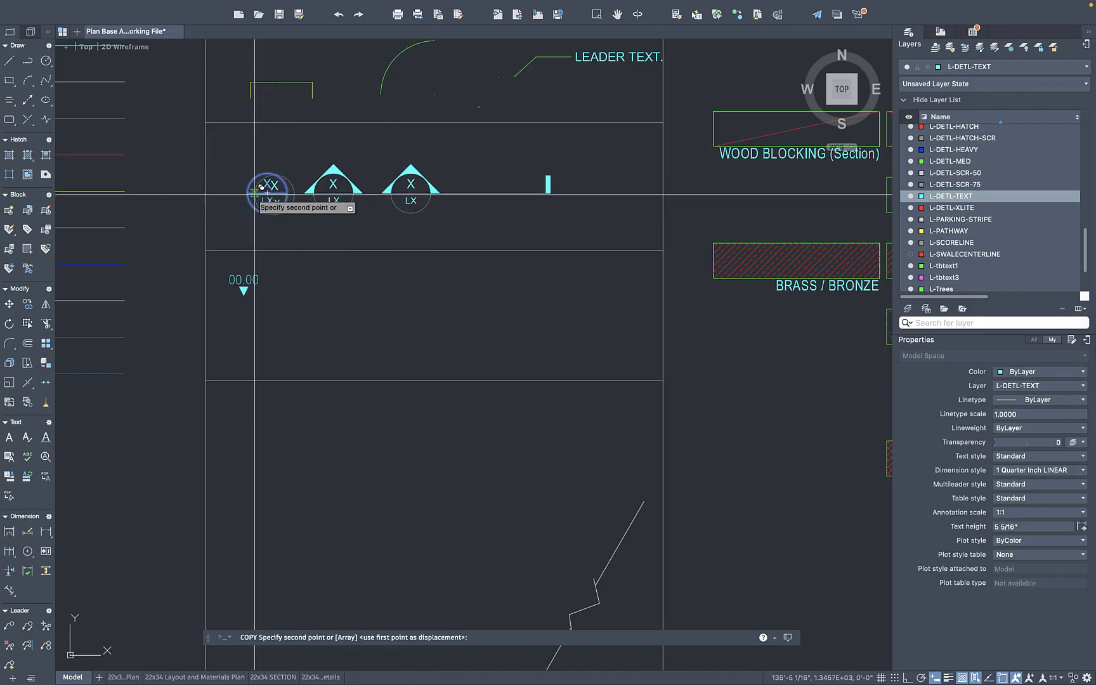
scroll(491, 169, down, 5)
scroll(248, 233, up, 8)
scroll(193, 248, down, 2)
middle_drag(177, 259, 296, 246)
scroll(284, 243, up, 2)
scroll(289, 244, up, 5)
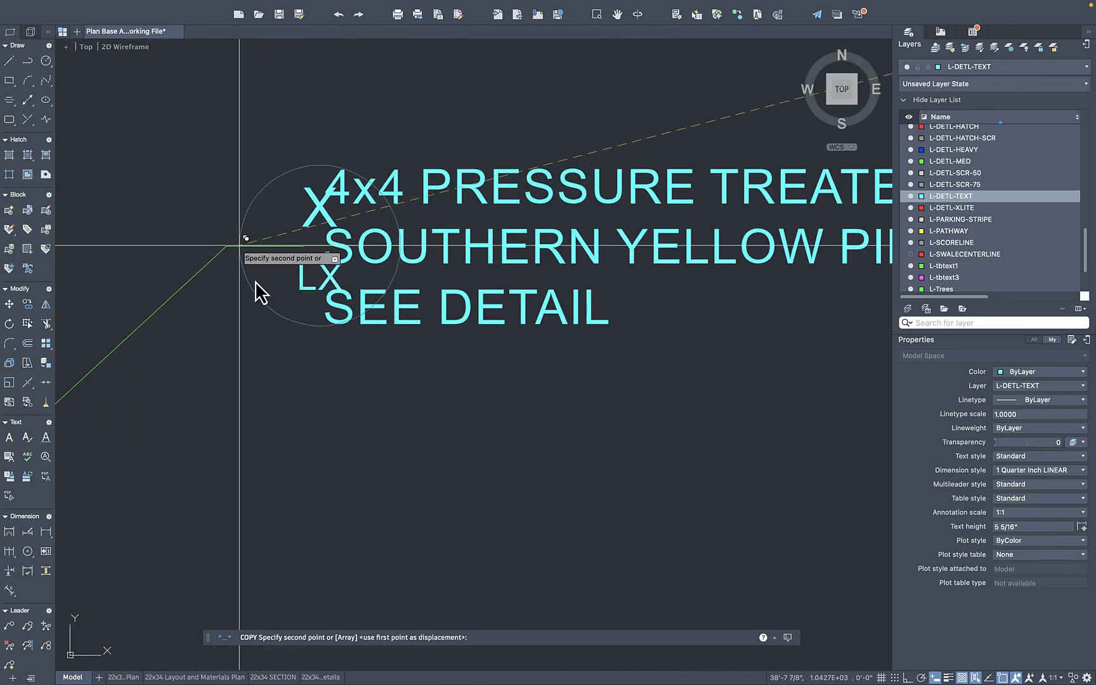
click(332, 488)
key(Escape)
scroll(335, 277, down, 10)
scroll(332, 257, up, 4)
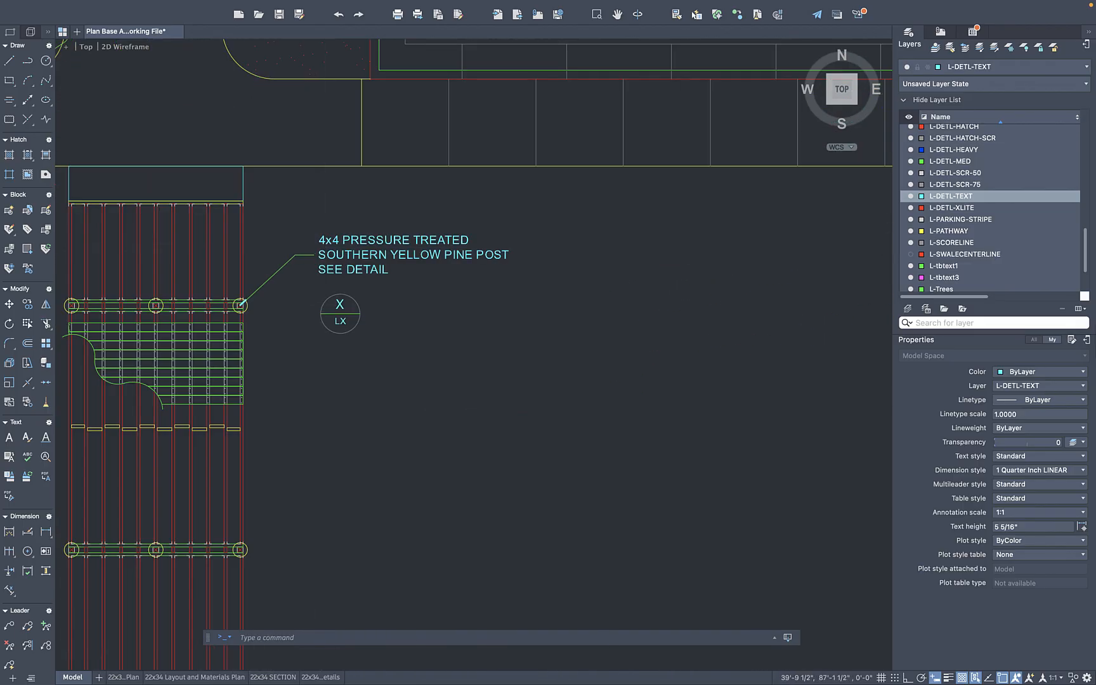
Move the post leader and its note horizontally to the right by about 3'-5"
drag(351, 225, 291, 273)
text(m)
key(Return)
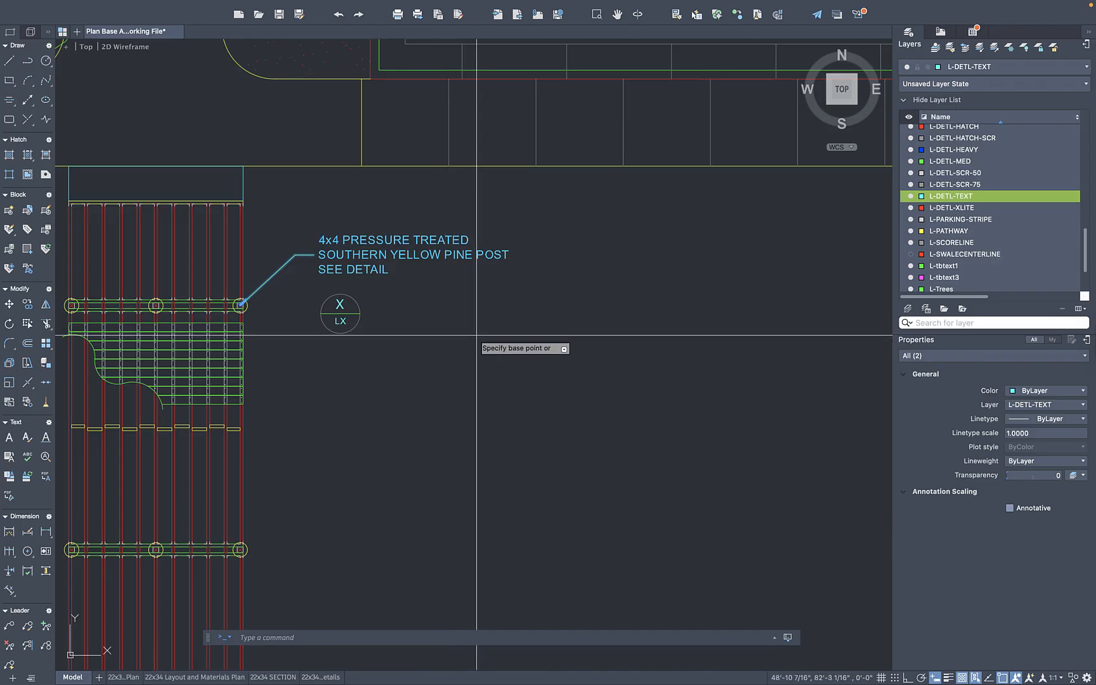
click(487, 320)
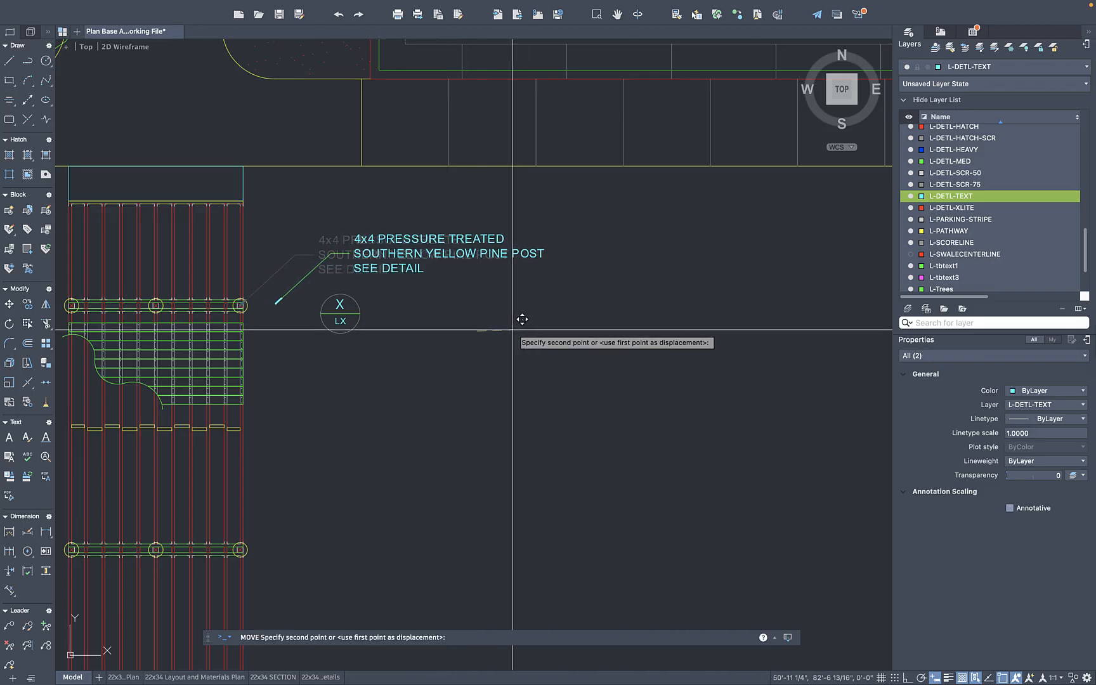
click(546, 320)
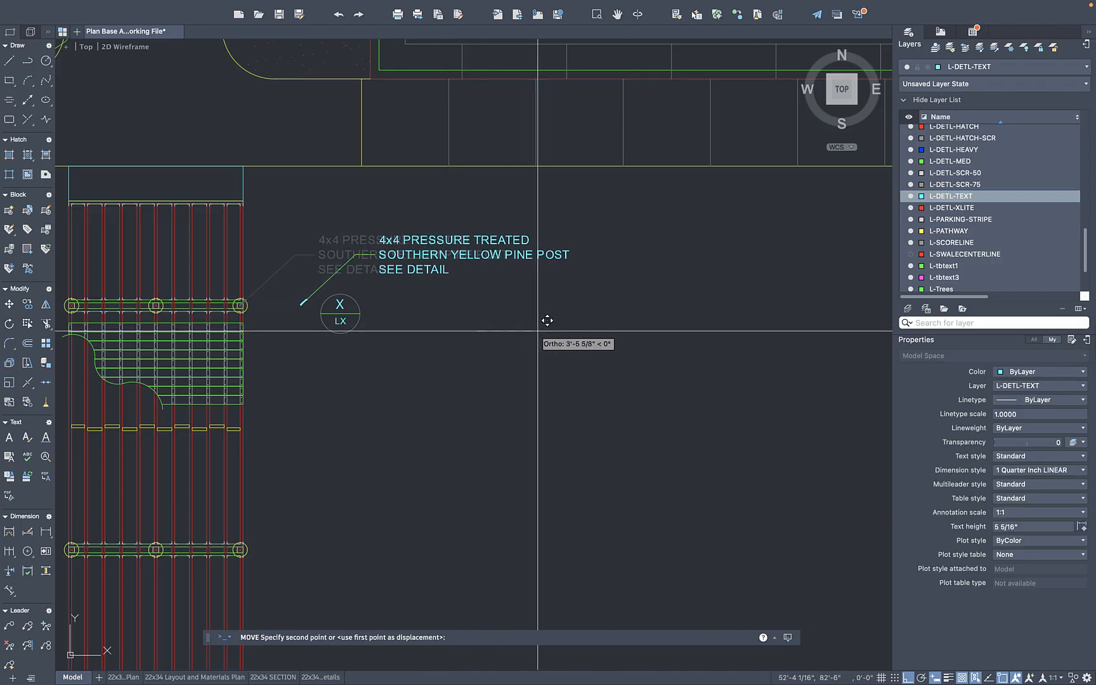
Stretch the post leader's elbow left for a longer landing and return its arrow end to the post centre
click(353, 262)
click(354, 255)
click(305, 256)
click(300, 305)
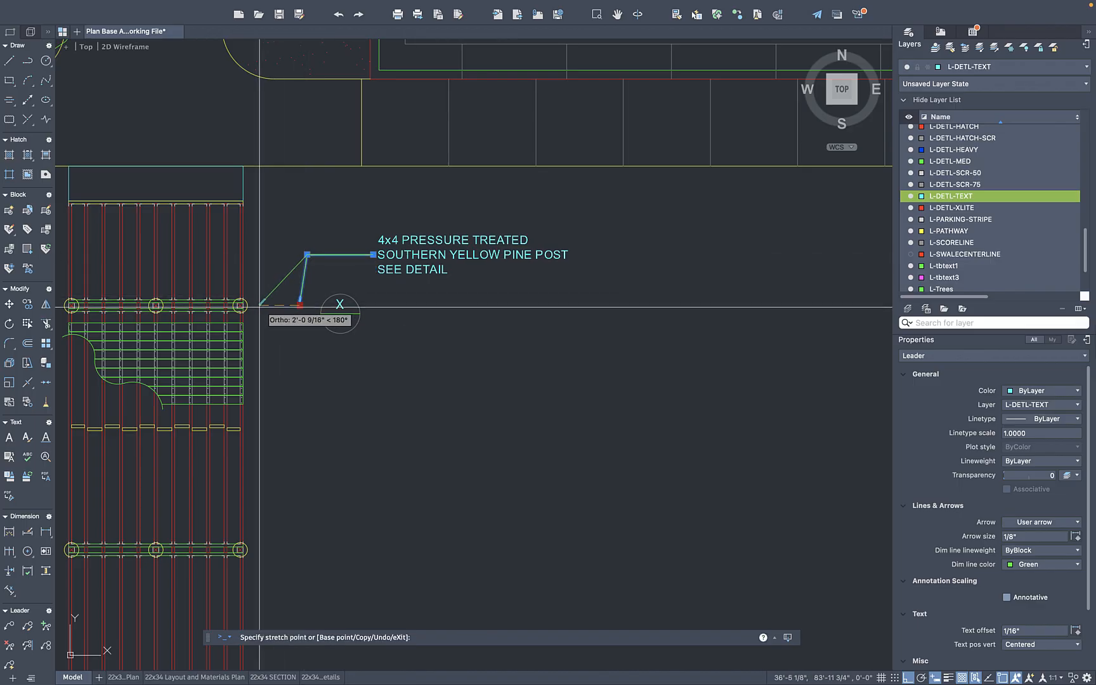
scroll(245, 313, up, 6)
click(226, 296)
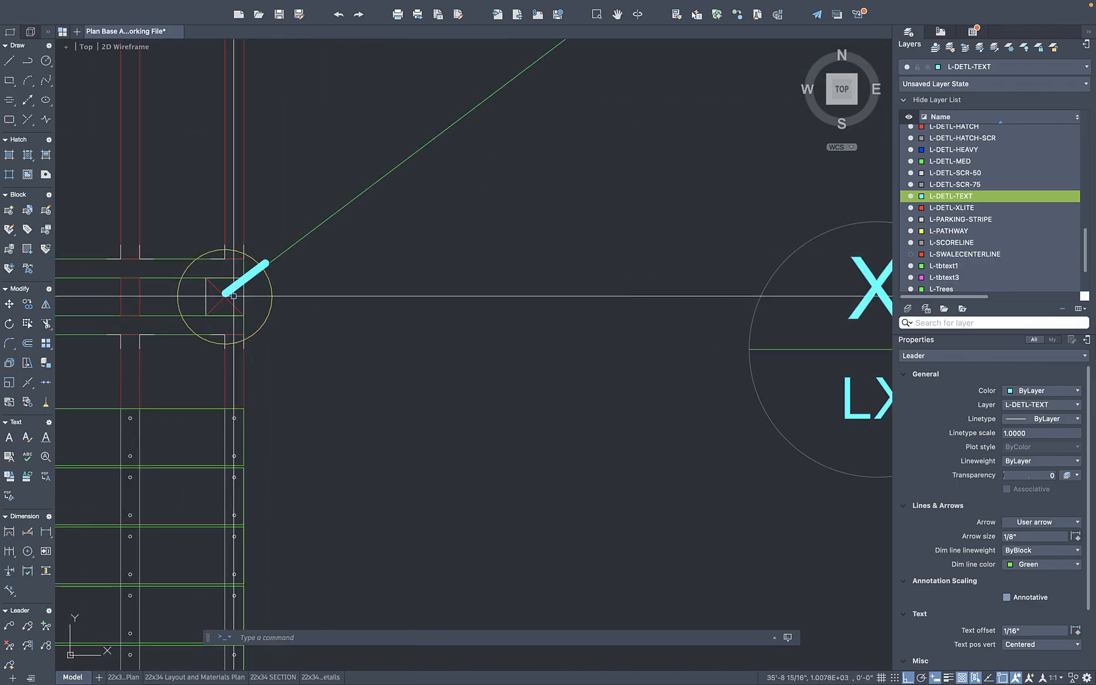
key(Escape)
Move the detail callout up onto the post leader's horizontal landing, just before the note text
scroll(299, 311, down, 5)
click(532, 279)
click(475, 345)
text(m)
key(Return)
click(483, 328)
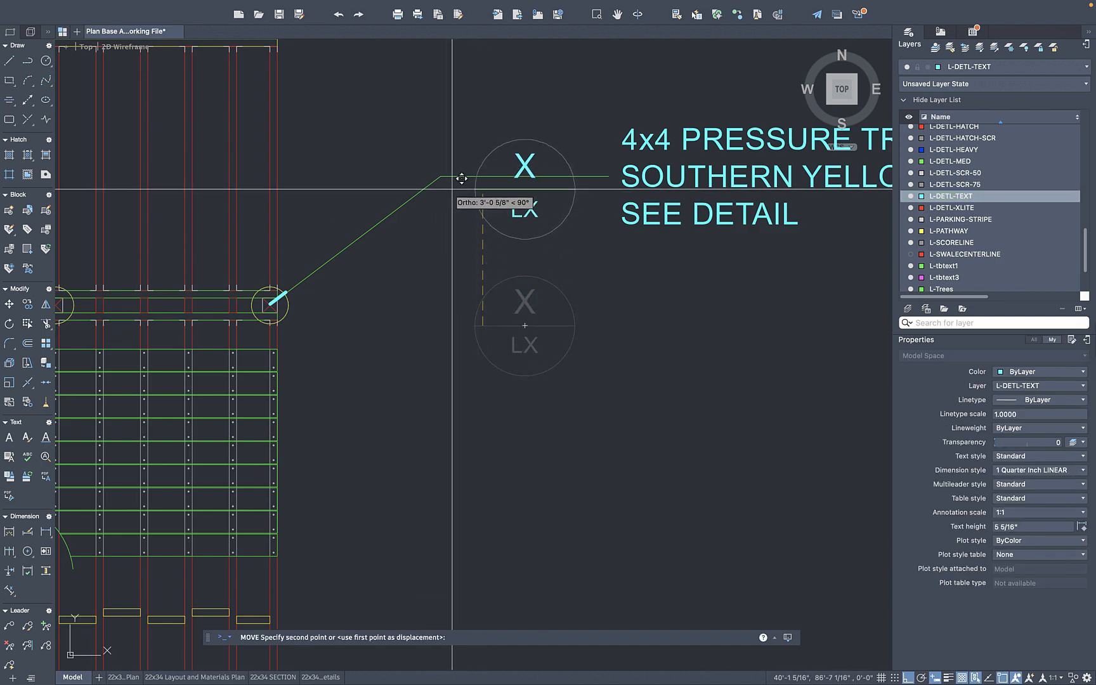
scroll(460, 178, down, 8)
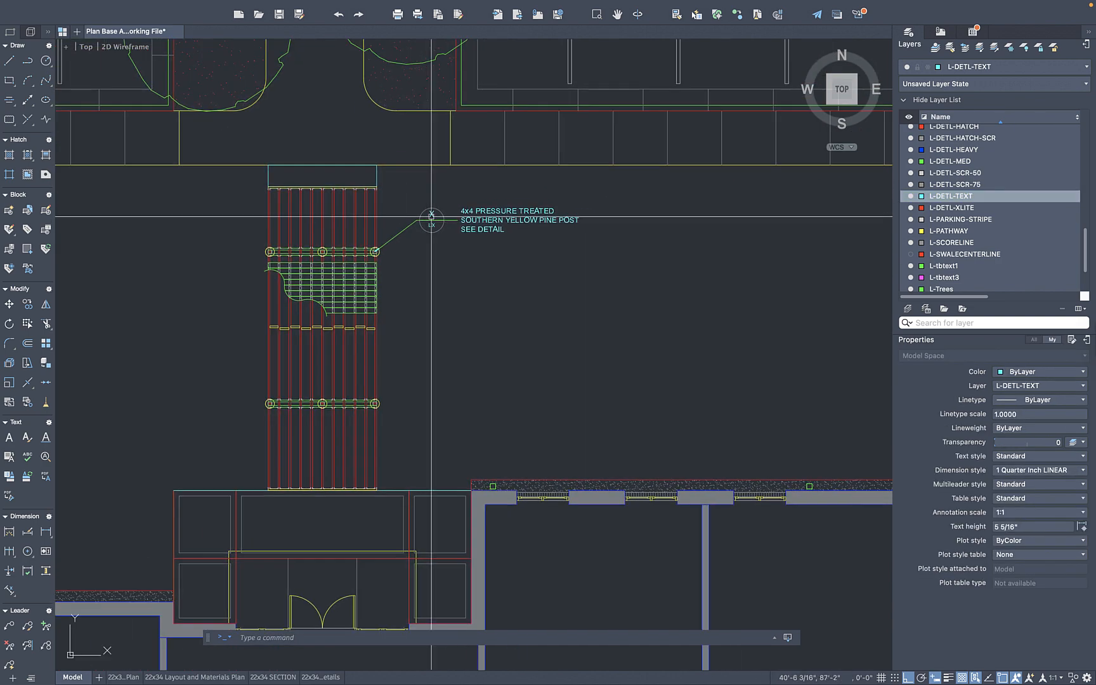
scroll(439, 205, up, 6)
drag(417, 224, 415, 223)
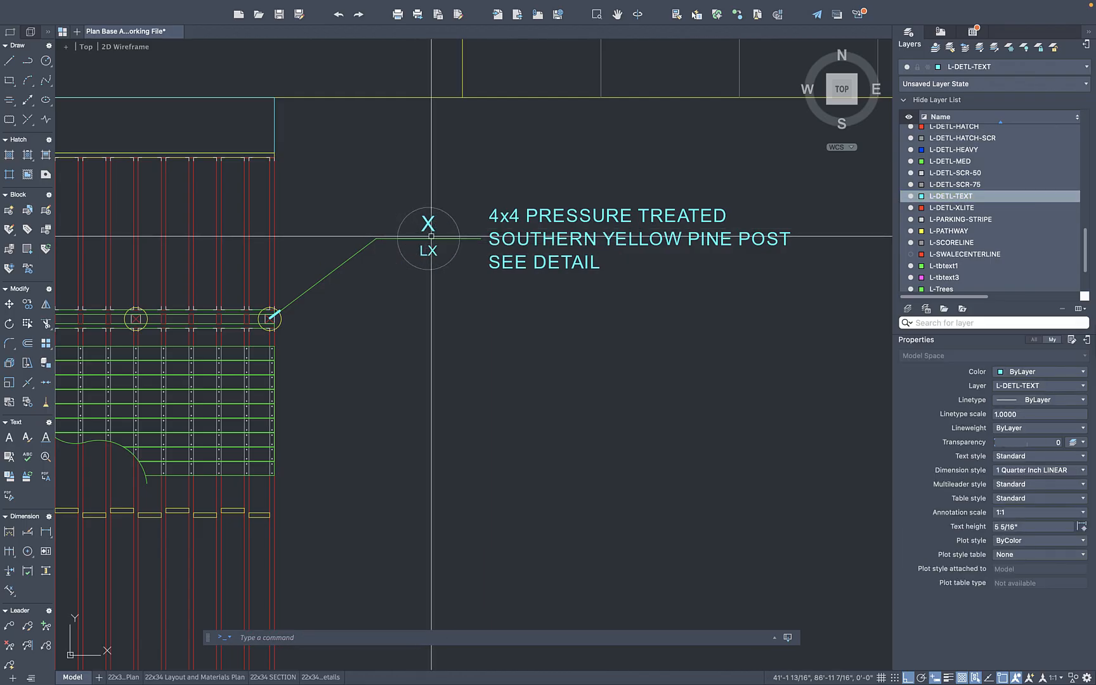
drag(578, 191, 472, 286)
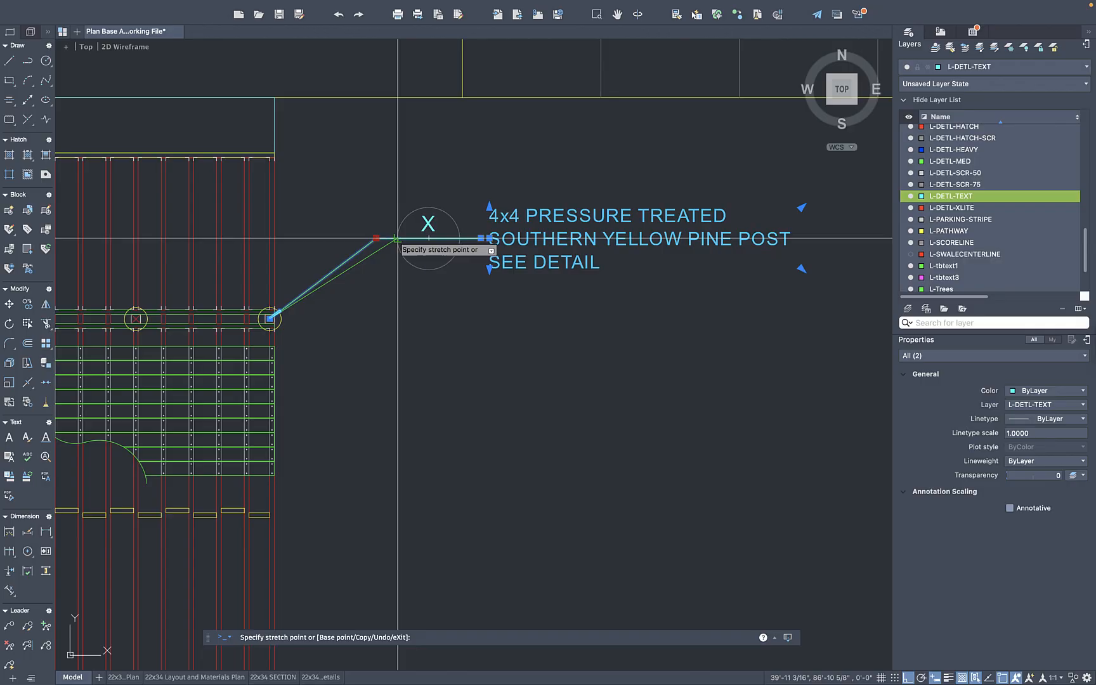
key(Escape)
Move the post note together with its leader and detail callout horizontally left, closer to the boardwalk
drag(526, 196, 404, 276)
text(m)
key(space)
click(489, 343)
click(458, 340)
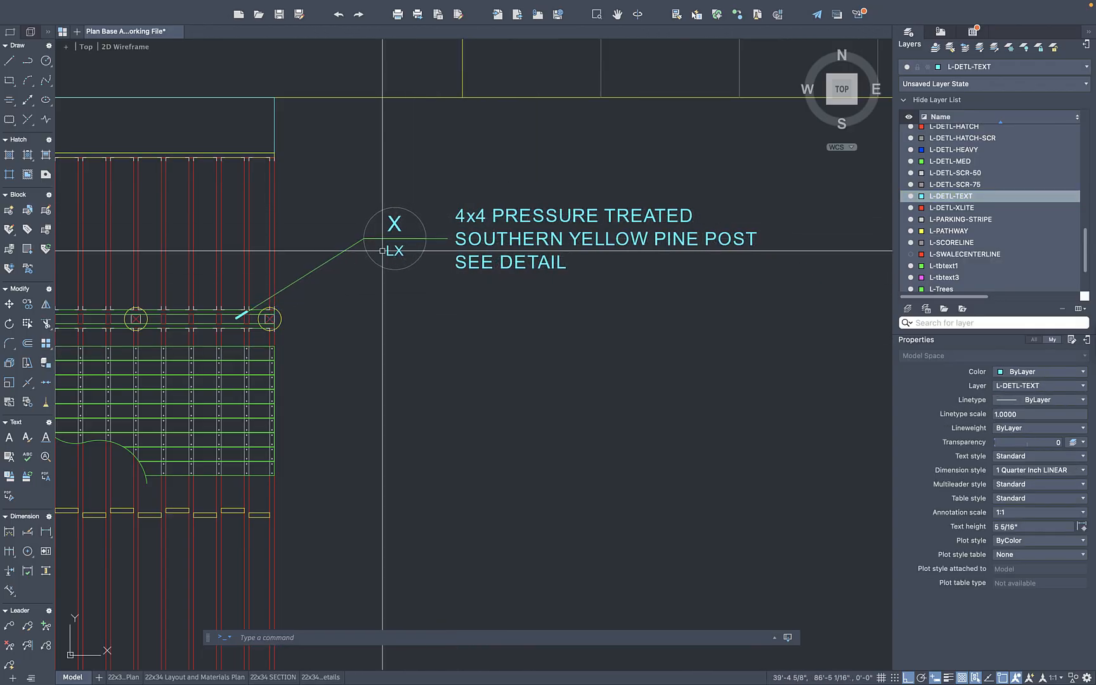
Shift the detail callout right to centre it on the leader's landing, and stretch the leader's arrow end back to the post centre
click(388, 221)
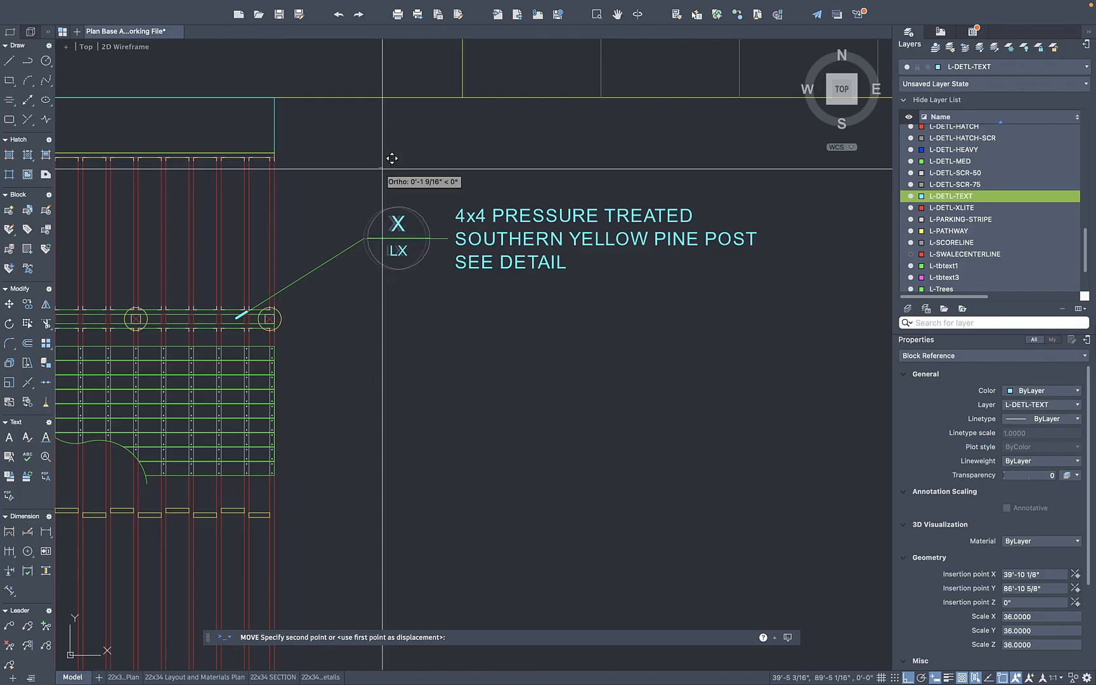
click(393, 170)
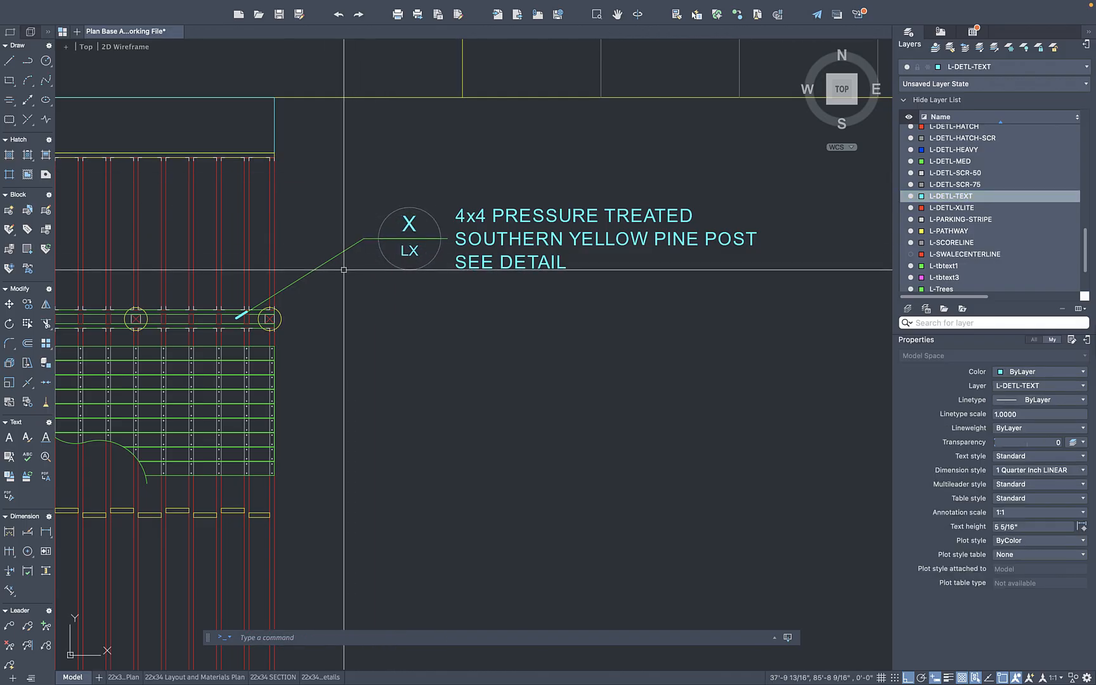
click(324, 262)
click(236, 318)
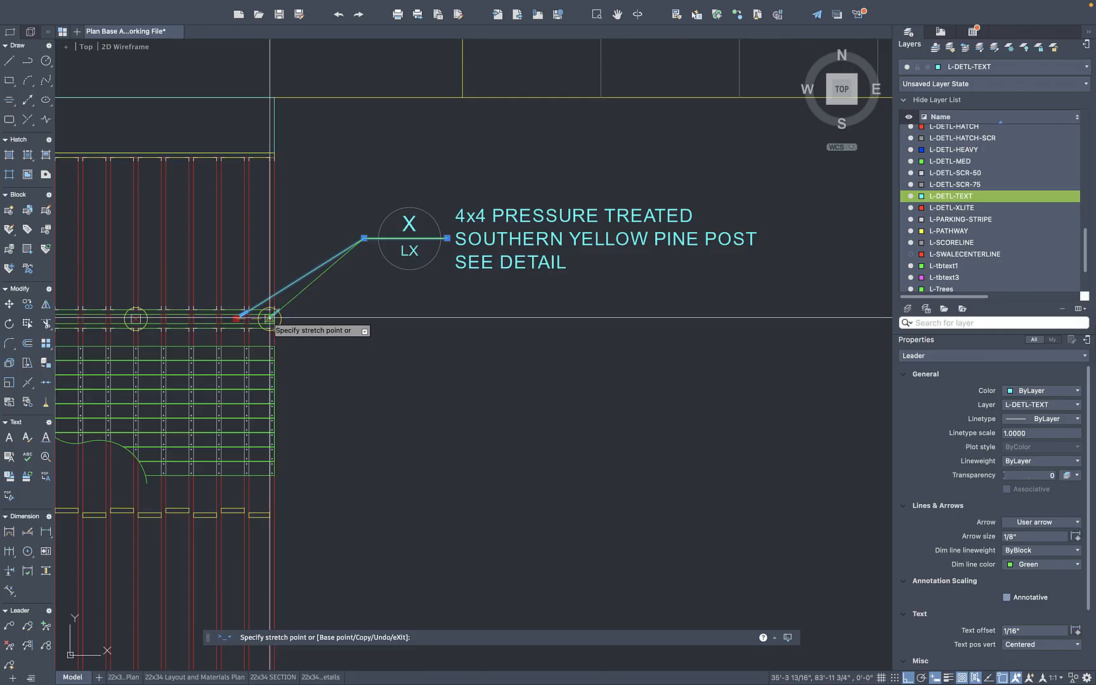
click(270, 318)
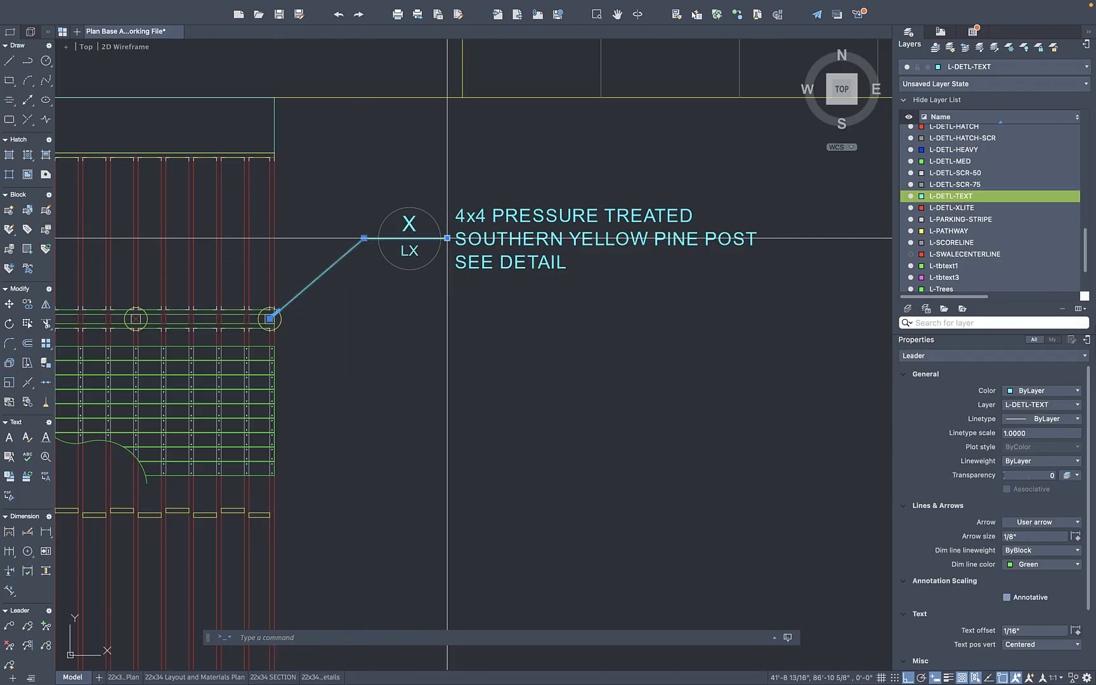
key(Escape)
Check the post note and detail callout on the 22x34 Layout and Materials Plan sheet, and return to model space
scroll(447, 219, down, 4)
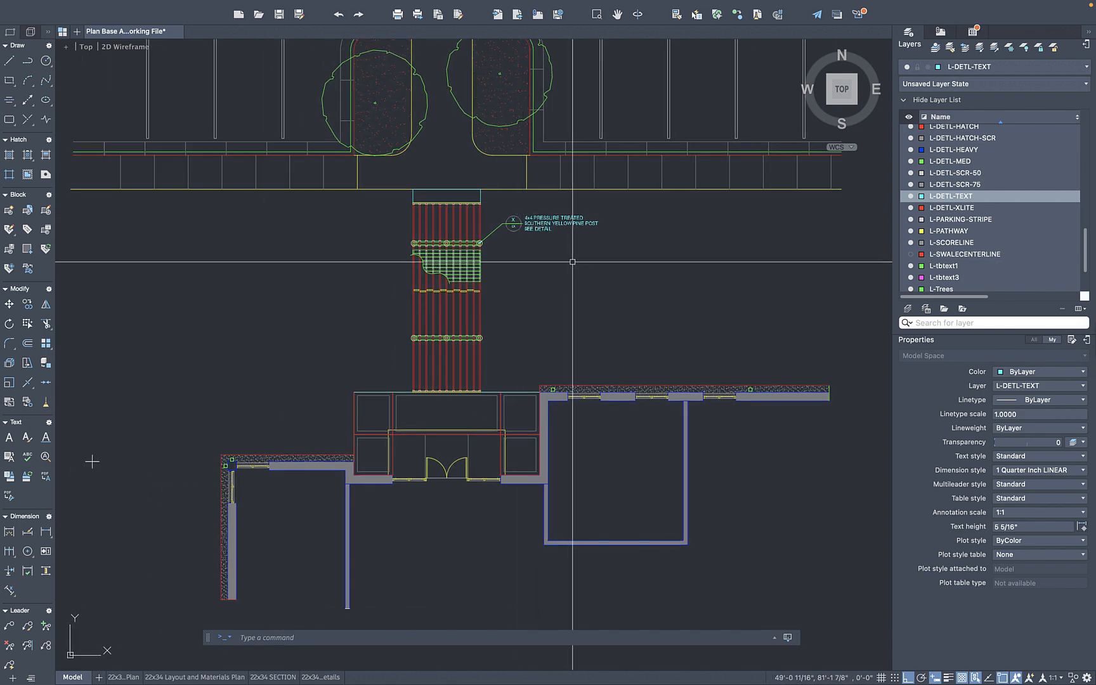
click(172, 677)
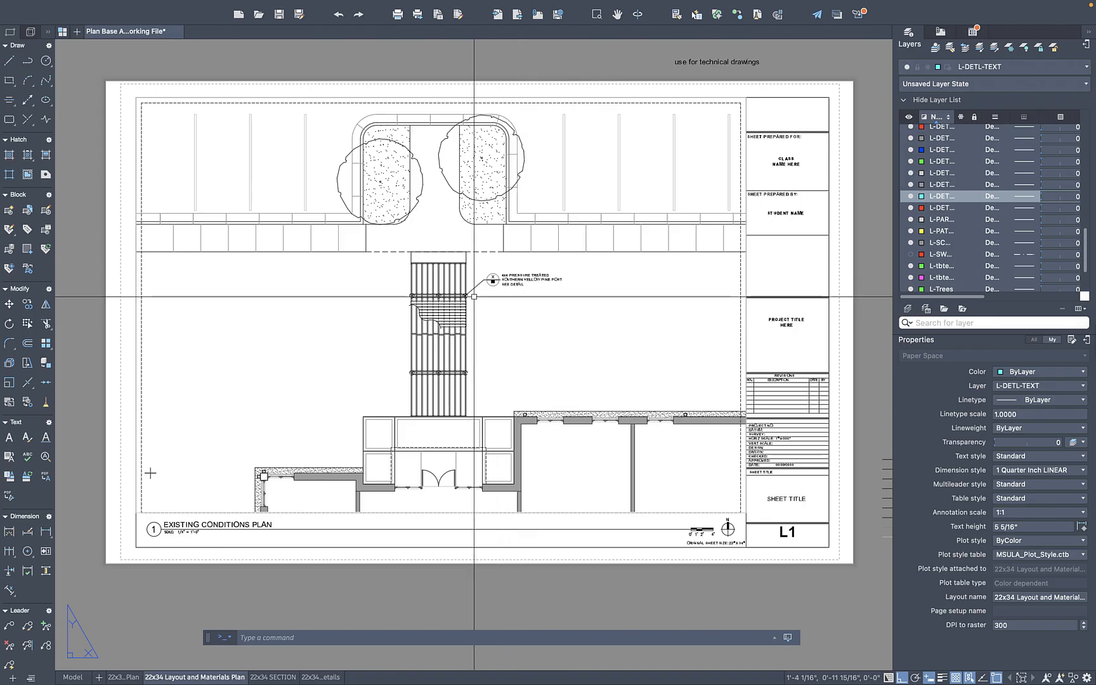
scroll(479, 304, up, 2)
click(71, 677)
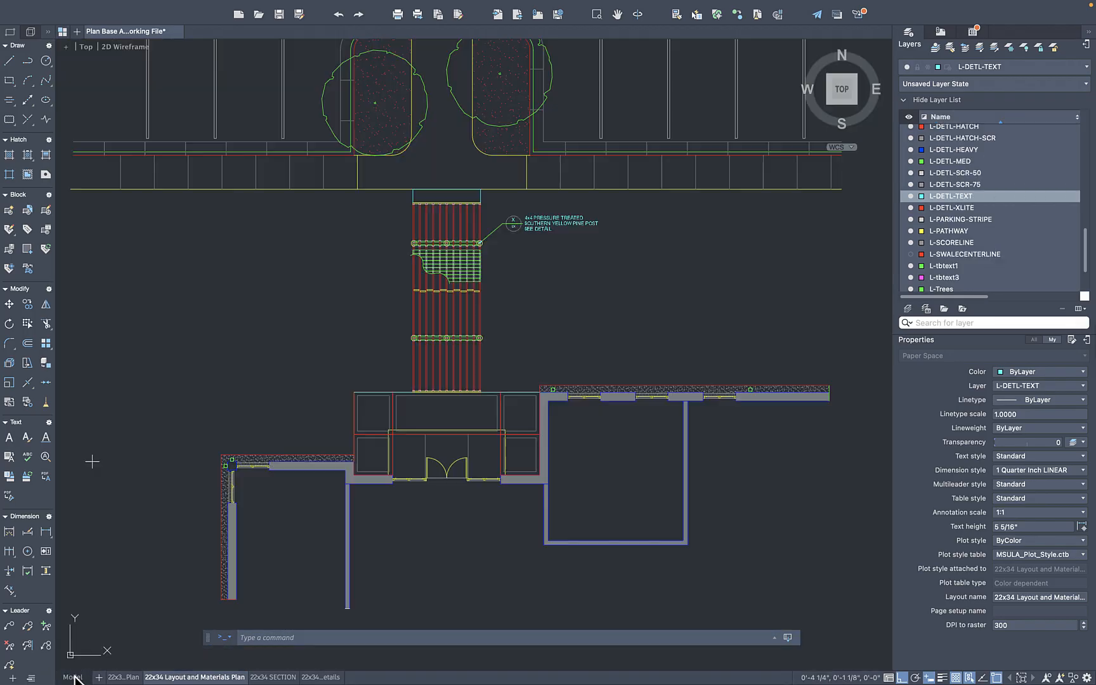
Copy the X/LX section callout with its tail line and end bar from the detail symbols to the sidewalk left of the boardwalk
scroll(391, 318, up, 10)
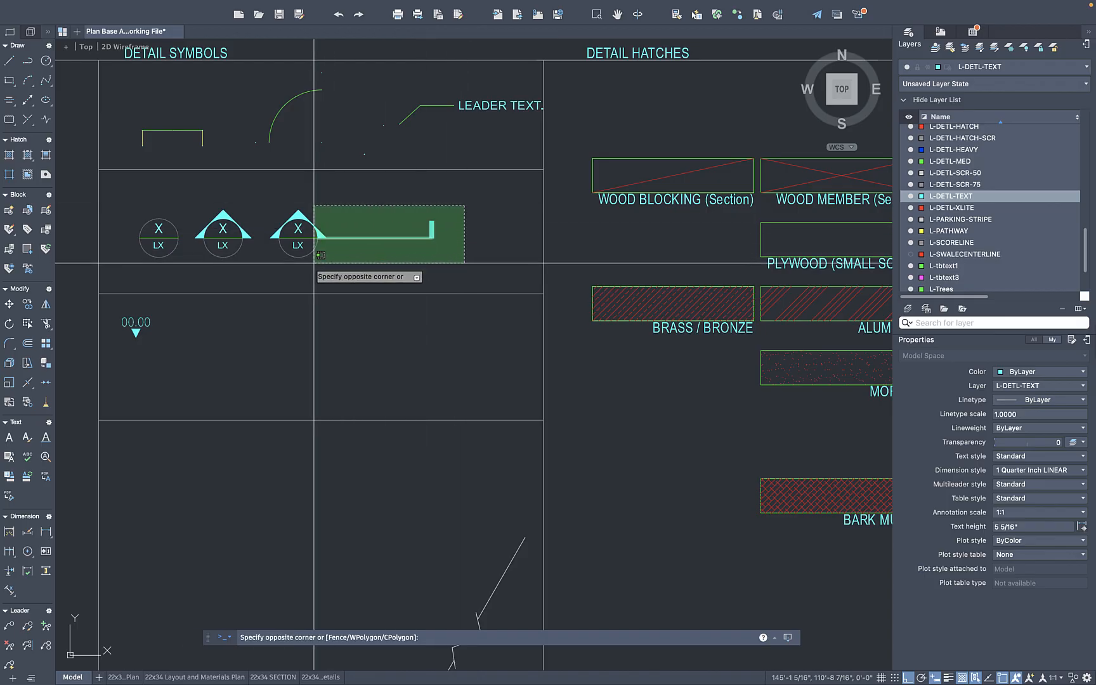
click(261, 259)
text(o)
key(Return)
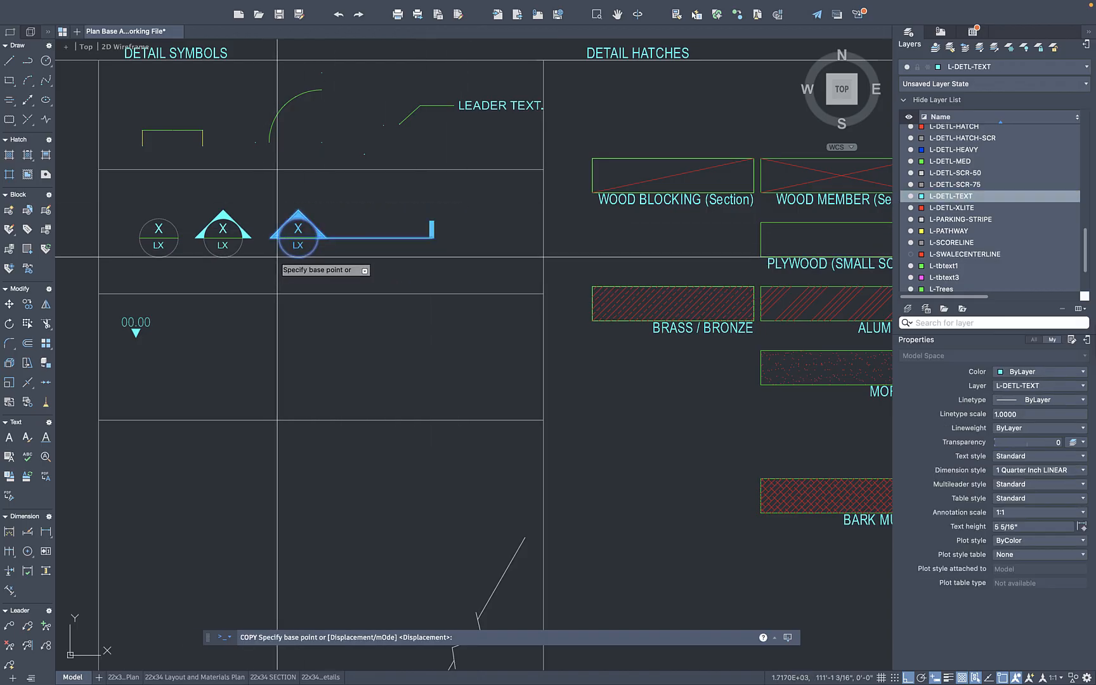
scroll(303, 252, down, 8)
scroll(350, 259, up, 8)
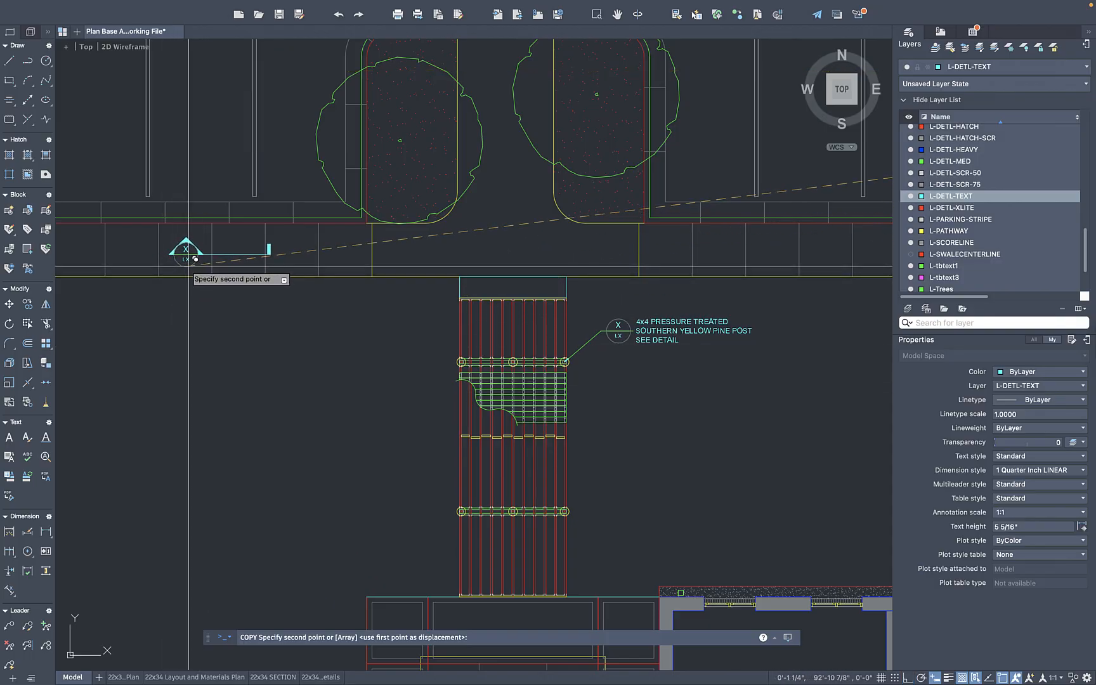
key(Escape)
Rotate the copied section callout 90° clockwise so its arrow faces the boardwalk and its tail line runs down the plan
click(194, 246)
click(178, 265)
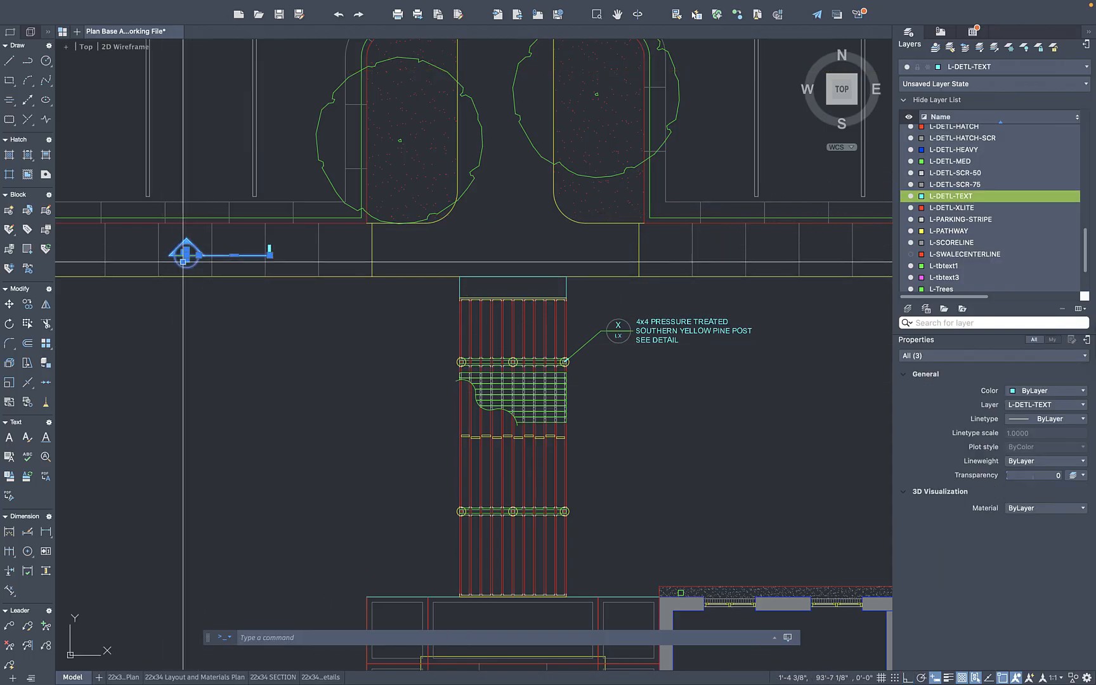
text(ro)
key(Return)
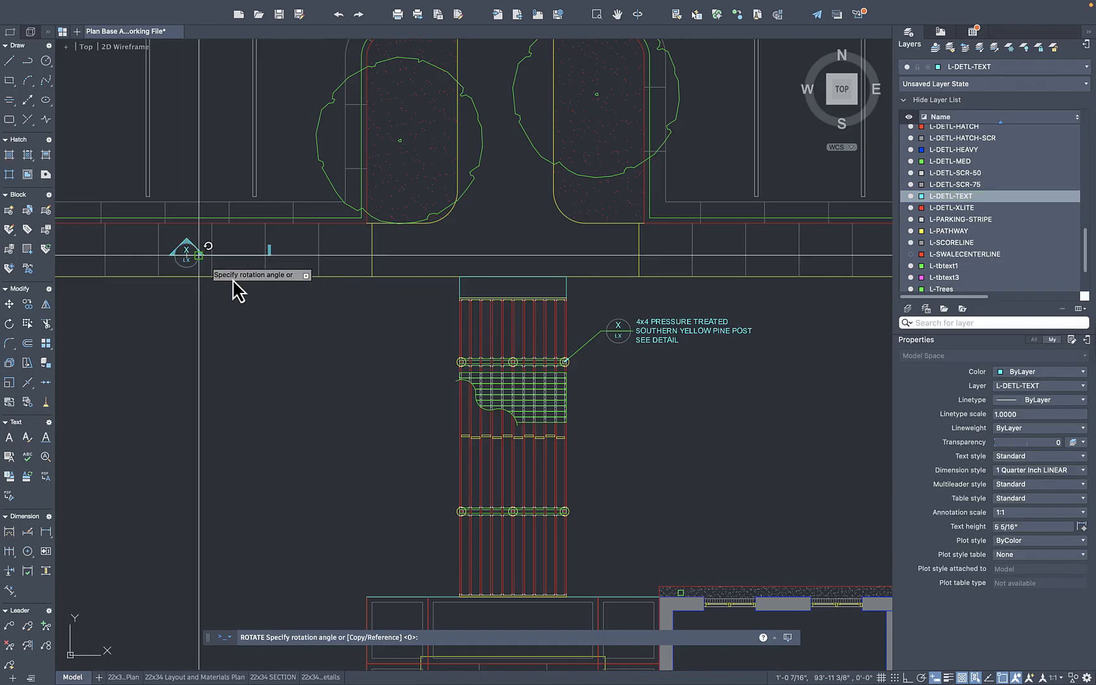
key(F8)
click(210, 453)
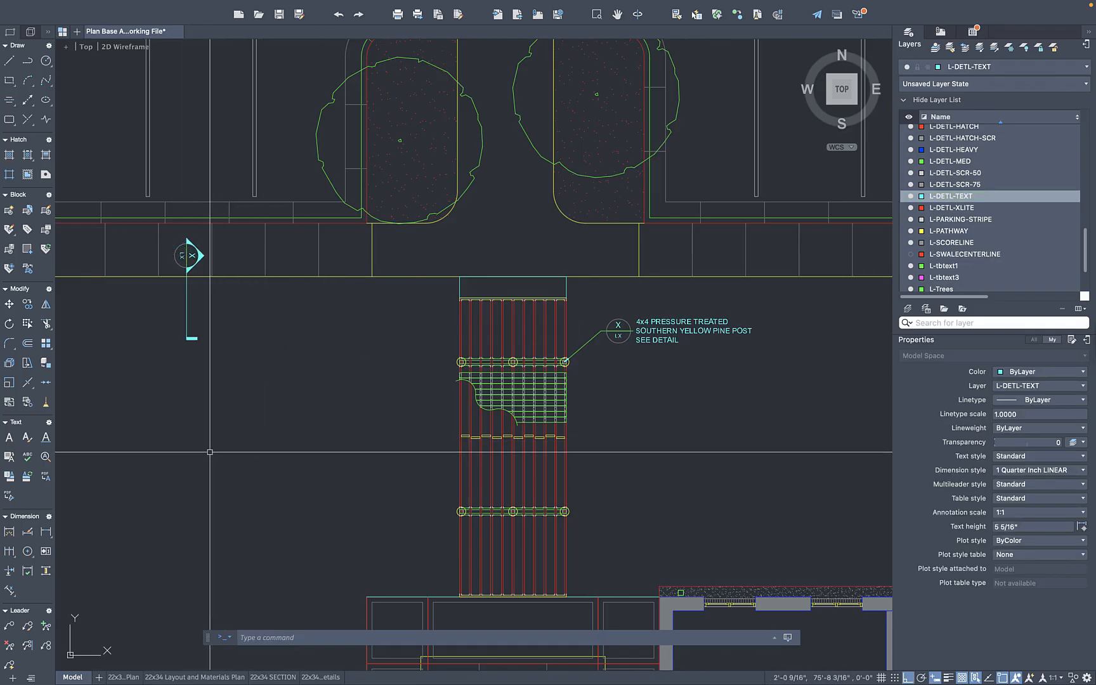
Copy the section callout's tail line and end bar straight down about 25' to mark the cut's other end near the building
scroll(185, 344, down, 4)
scroll(194, 341, up, 2)
click(198, 336)
click(167, 374)
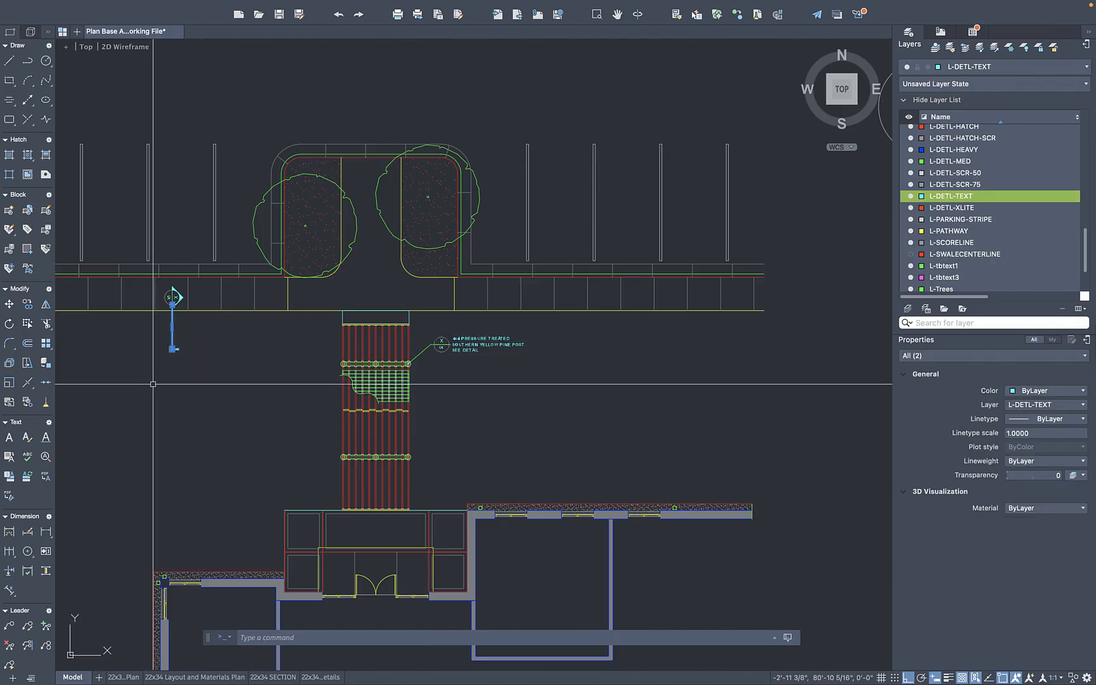
key(Escape)
click(202, 340)
click(150, 378)
text(co)
key(Return)
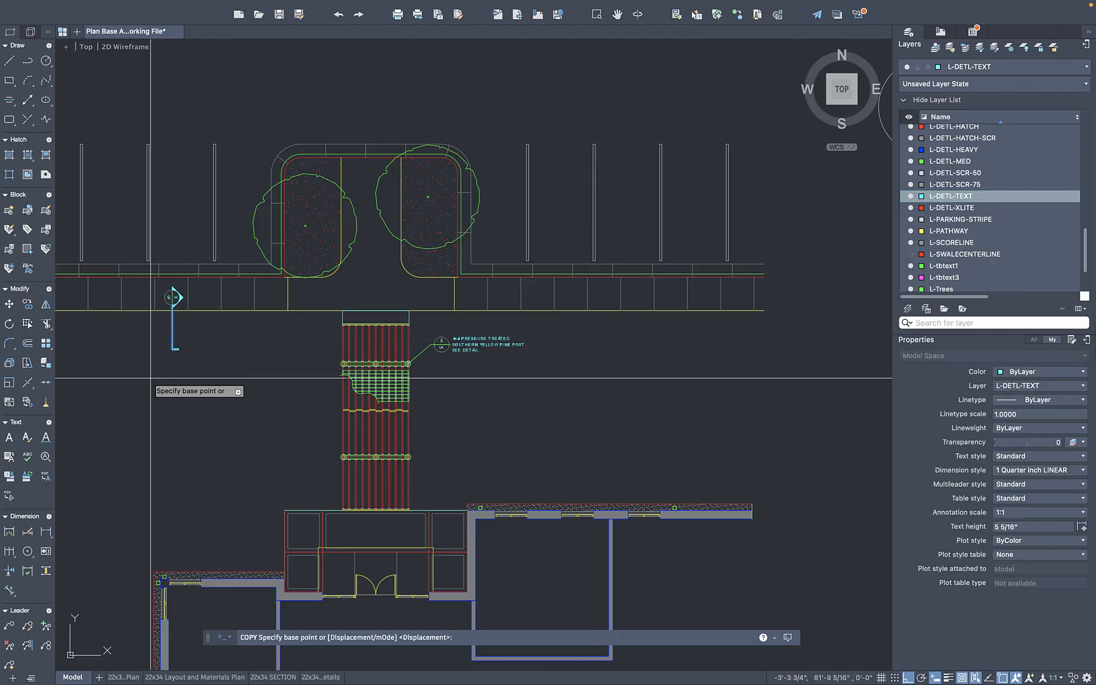
click(227, 354)
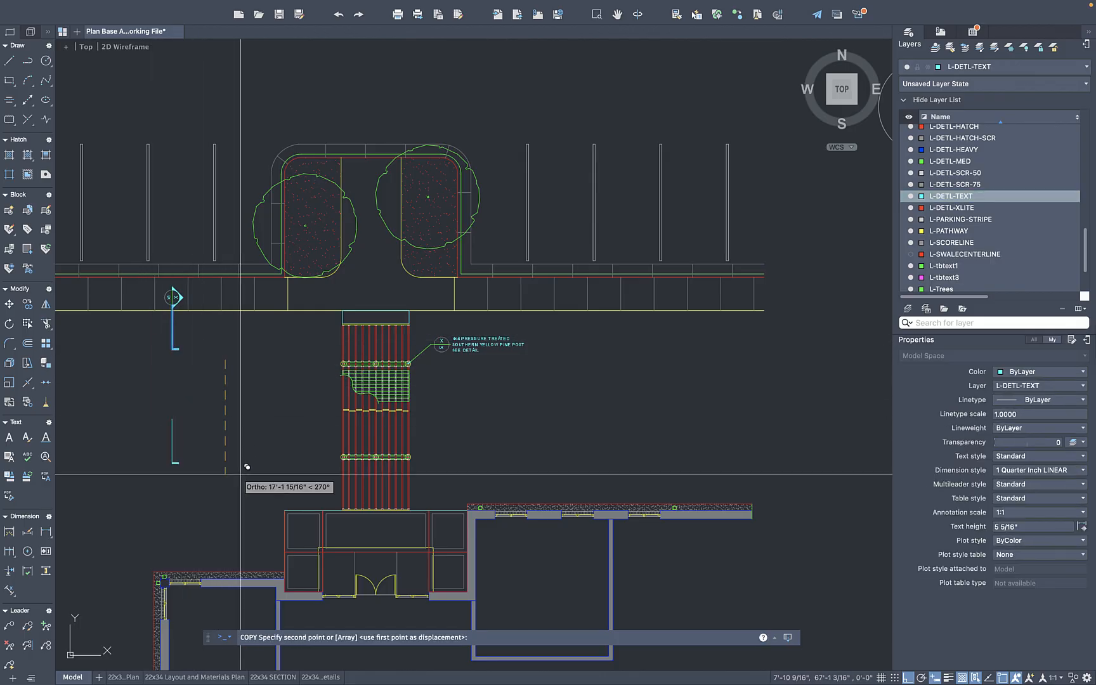
click(245, 524)
key(Return)
Delete the end bar from the upper tail line attached to the section callout
click(140, 335)
click(214, 385)
key(Delete)
Try to stretch the lower tail line's top end up to the end of the upper tail line
scroll(213, 384, down, 2)
middle_drag(213, 385, 394, 355)
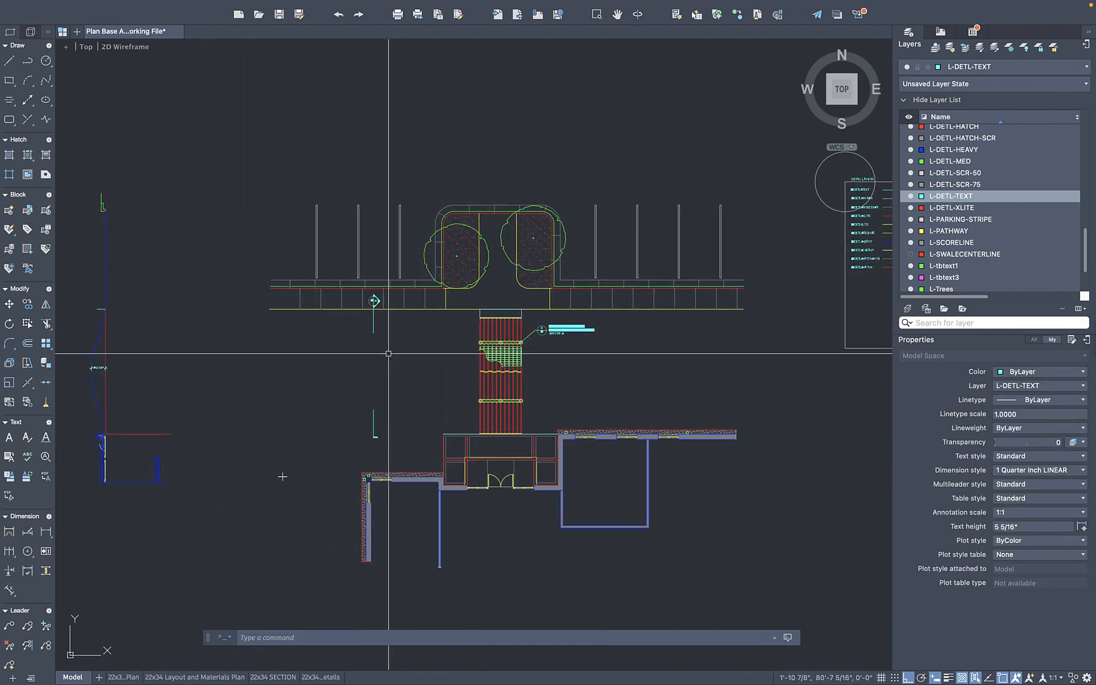
scroll(384, 384, up, 4)
click(416, 434)
click(372, 458)
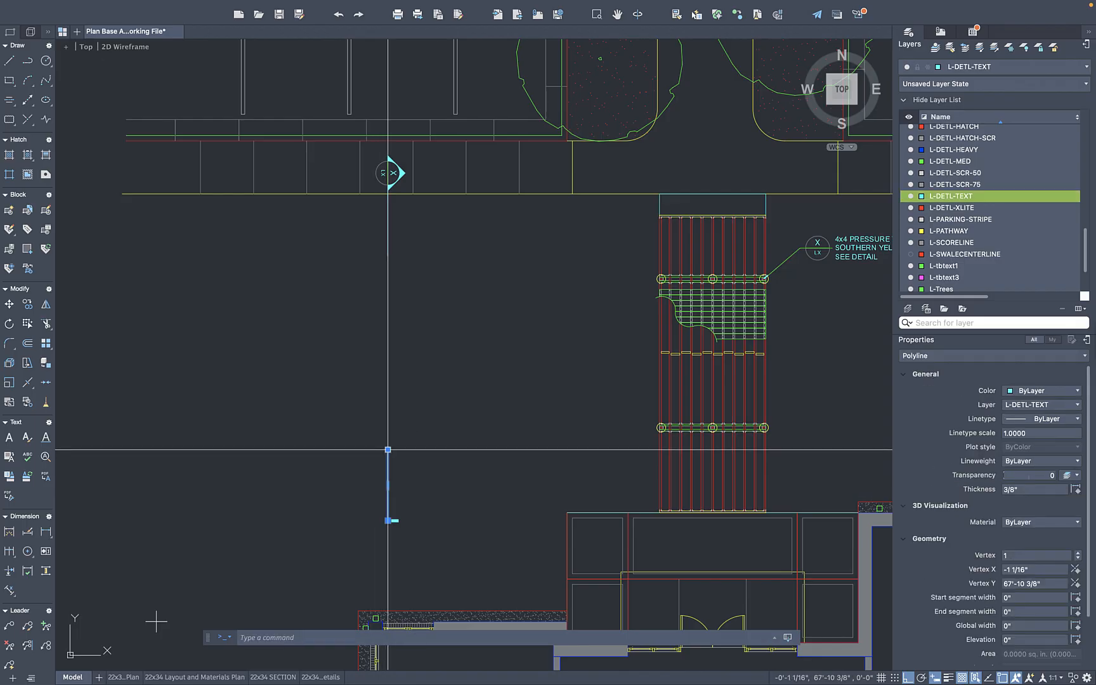
click(404, 273)
click(406, 338)
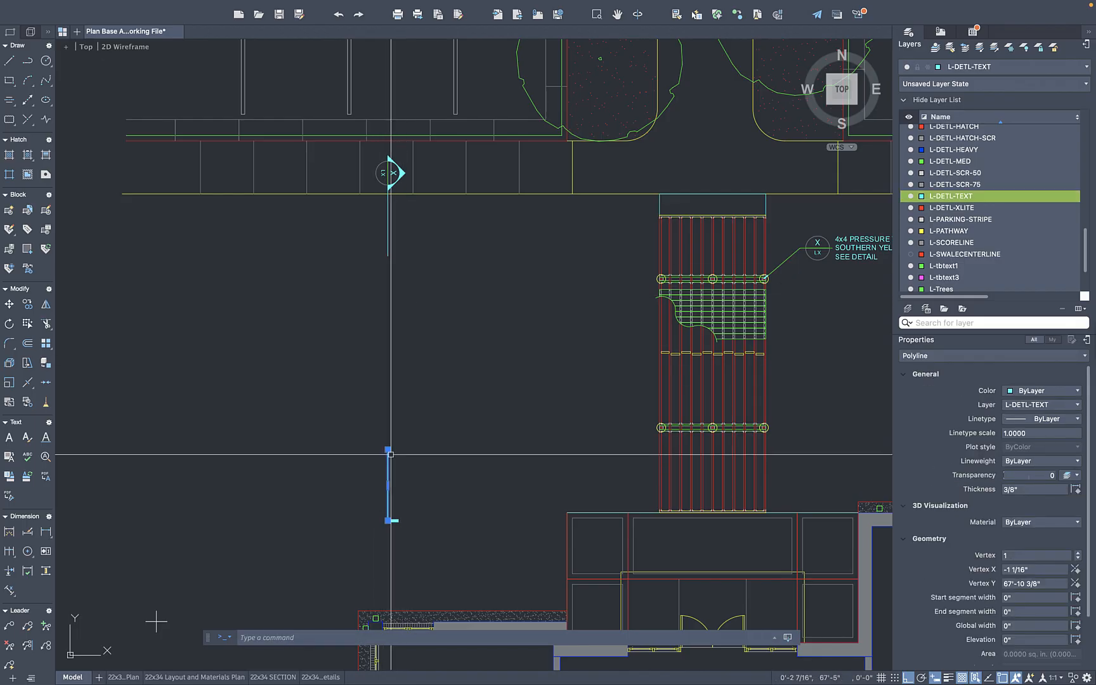
click(388, 449)
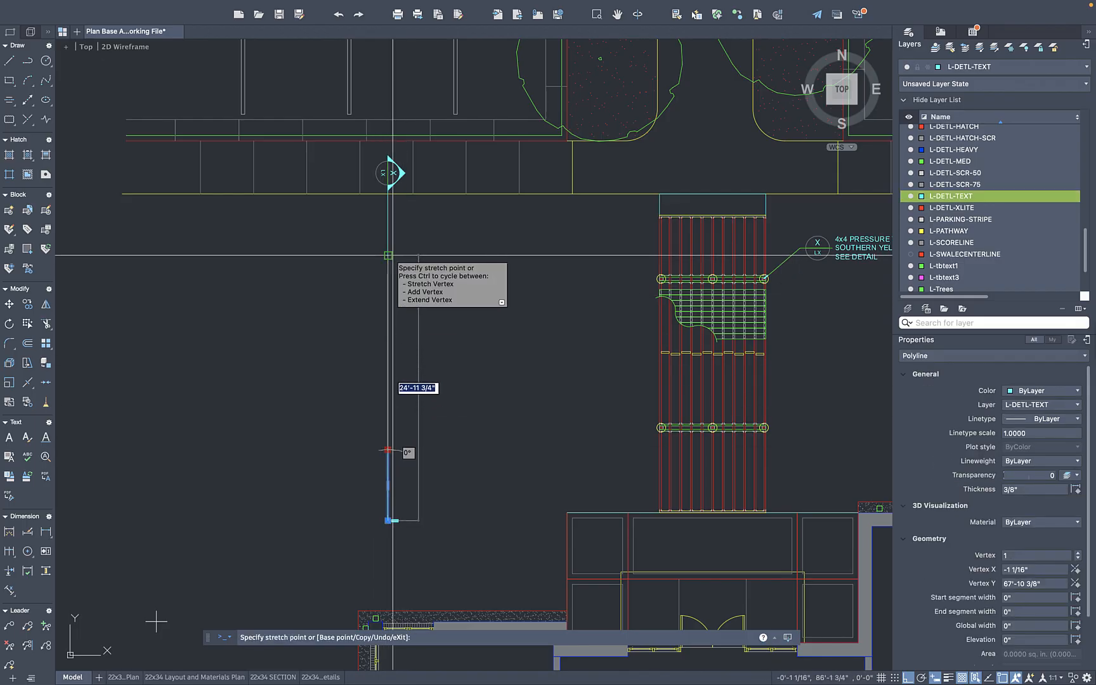
click(388, 256)
key(Escape)
key(ctrl+z)
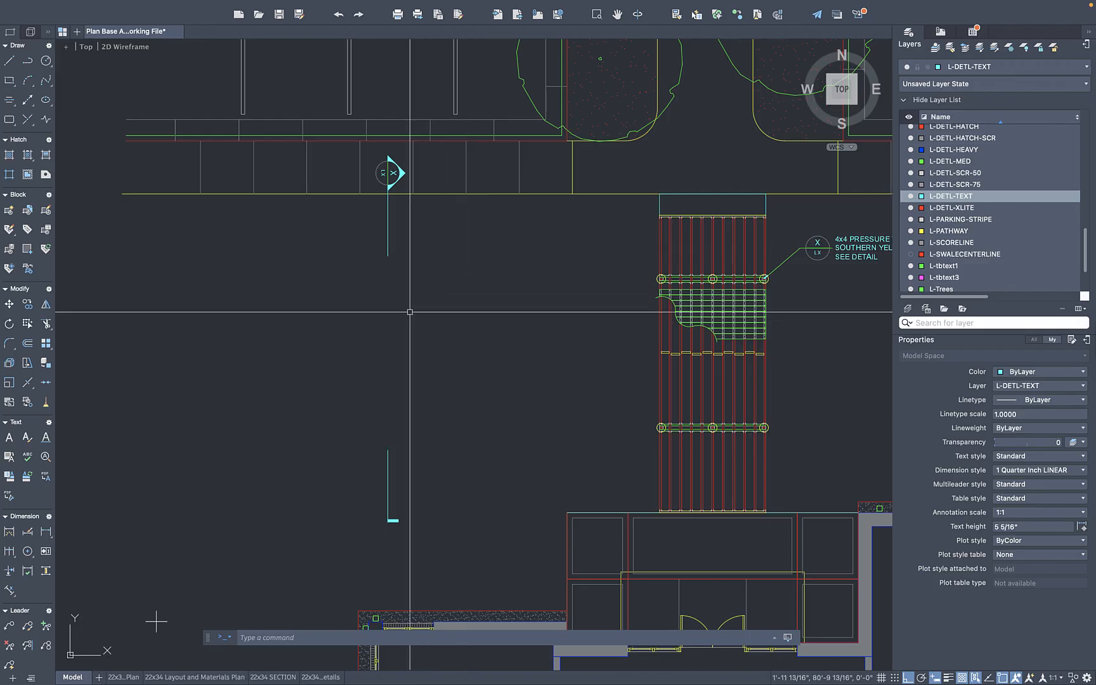
Shorten the upper tail line by stretching its lower end up to just below the sidewalk edge
click(389, 259)
click(387, 256)
key(Escape)
scroll(396, 210, down, 2)
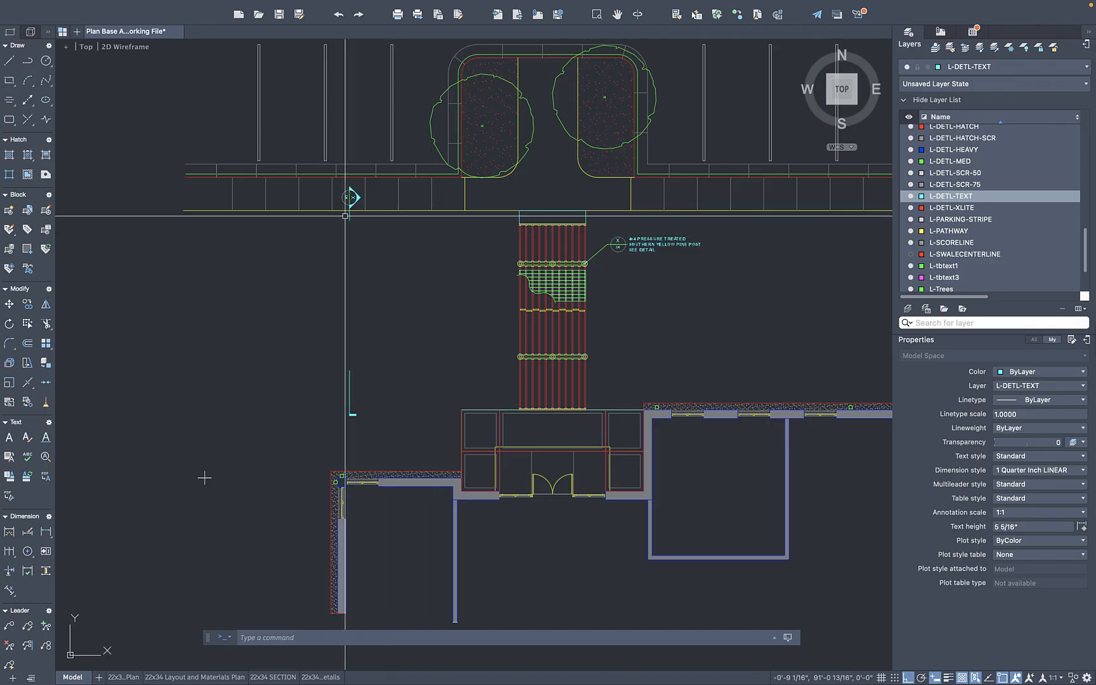
middle_drag(527, 238, 455, 226)
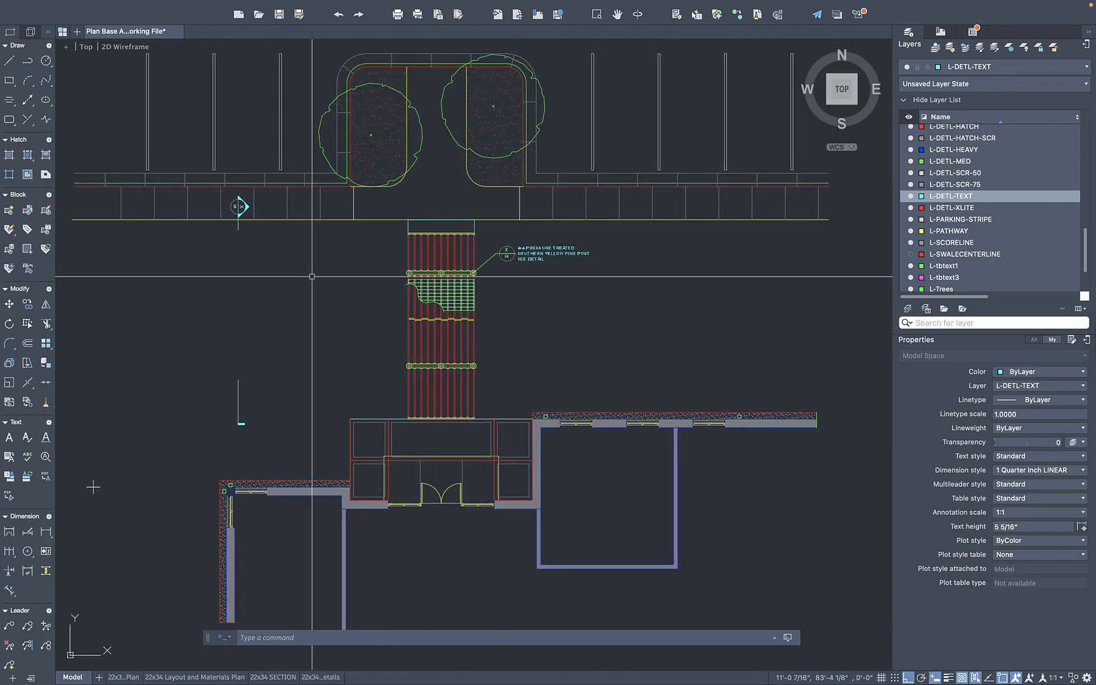
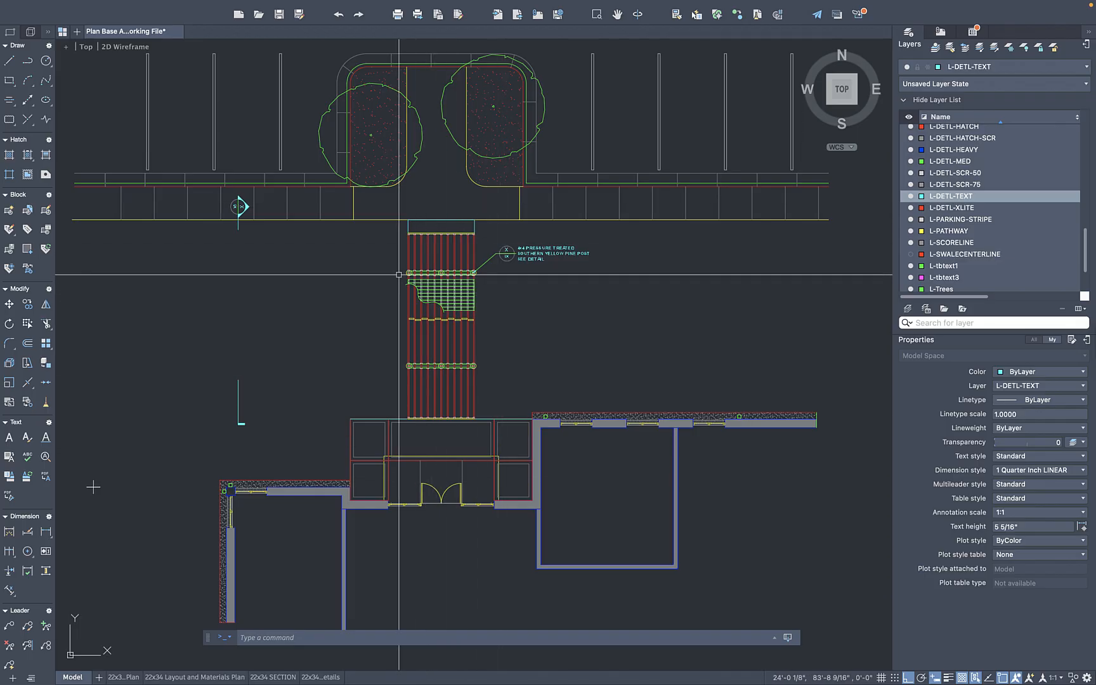
Try to copy the section callout and its lower end mark horizontally onto the boardwalk
scroll(238, 197, up, 2)
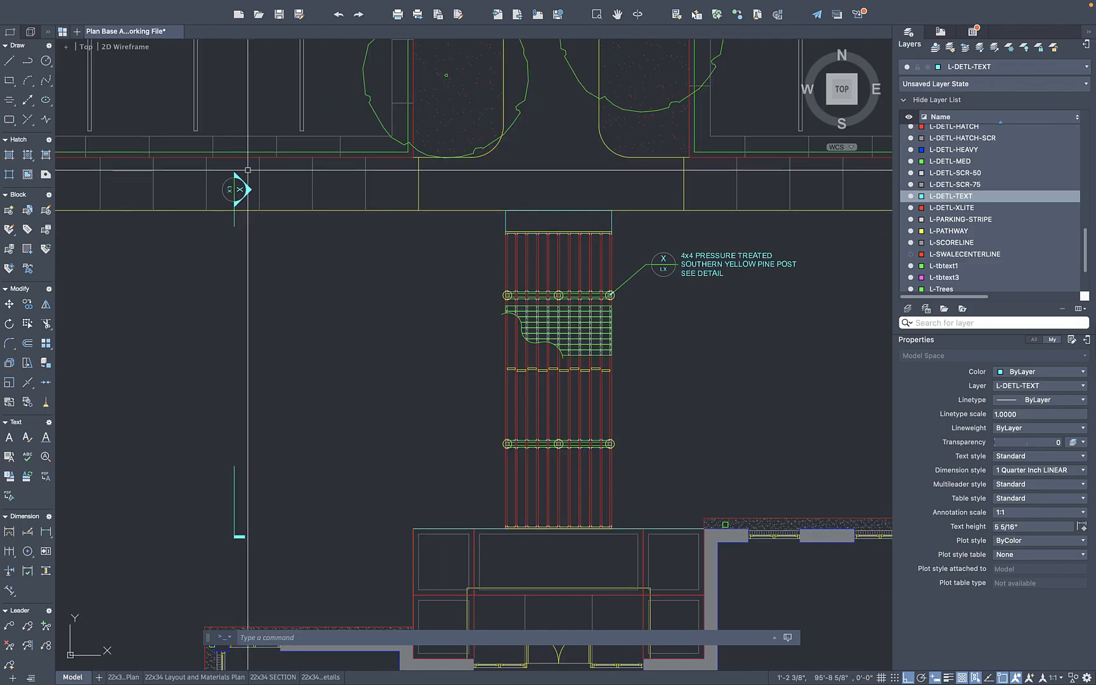
click(236, 189)
click(277, 395)
click(217, 557)
text(co)
key(Return)
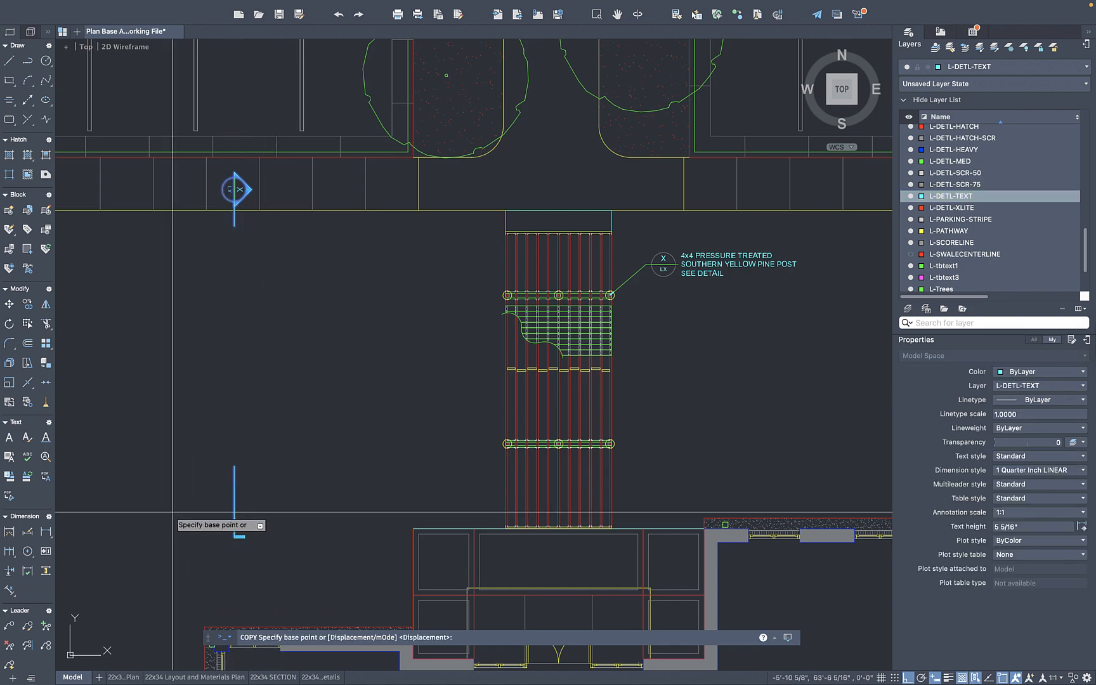
click(261, 431)
scroll(547, 425, up, 5)
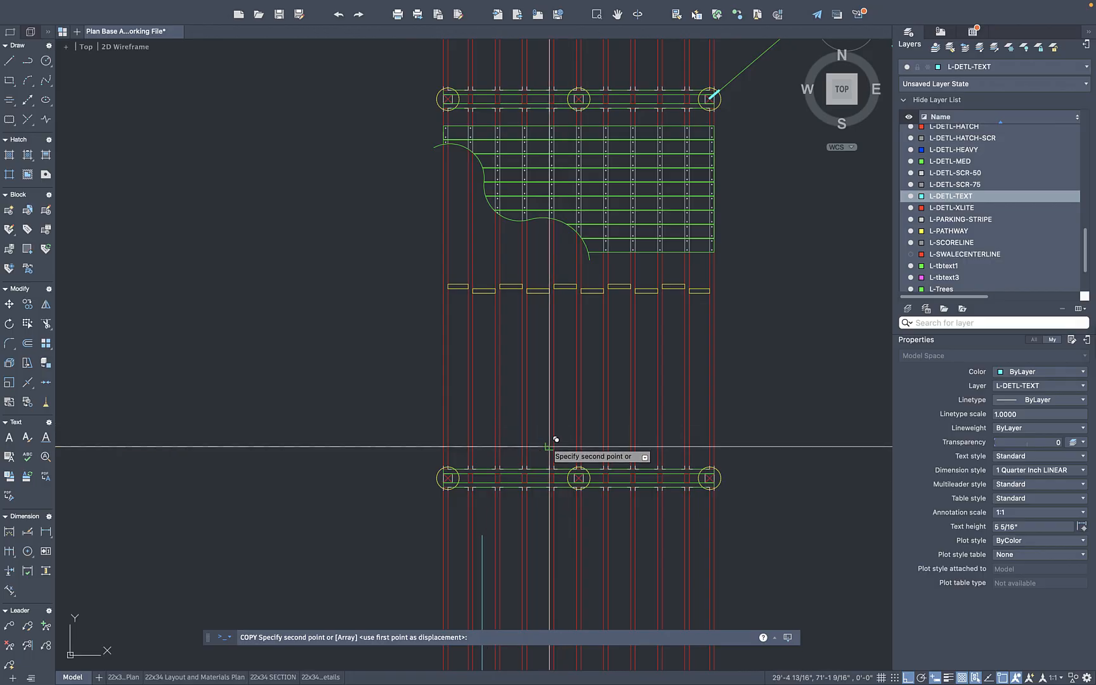
click(550, 447)
key(Escape)
scroll(545, 415, down, 10)
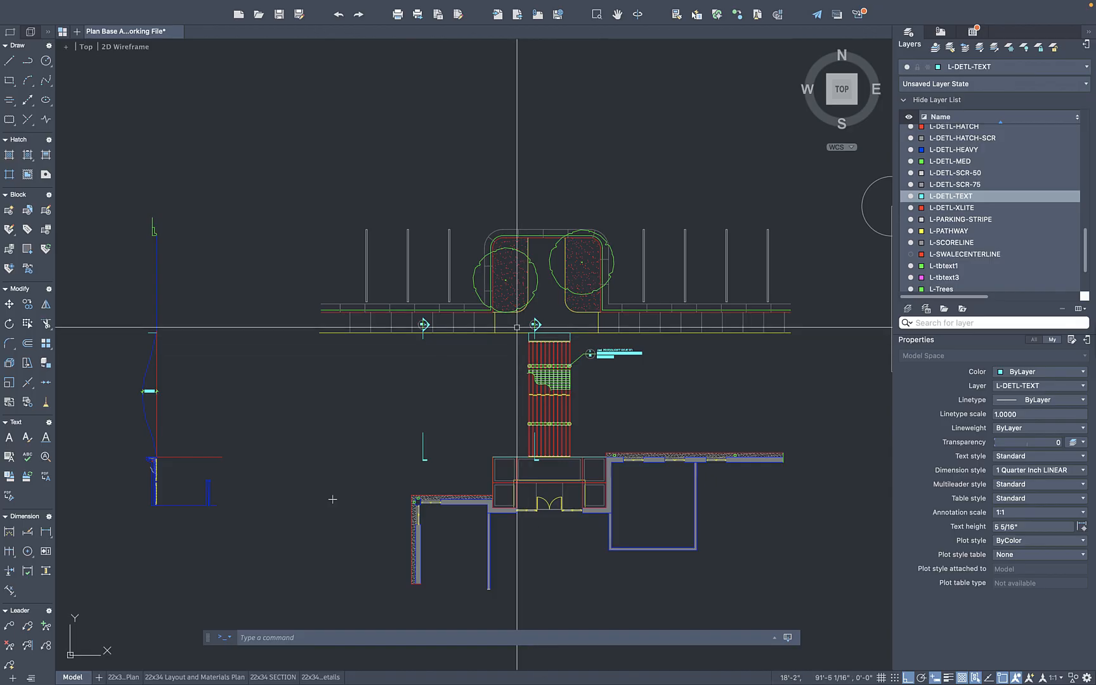
scroll(525, 348, up, 10)
scroll(525, 349, down, 7)
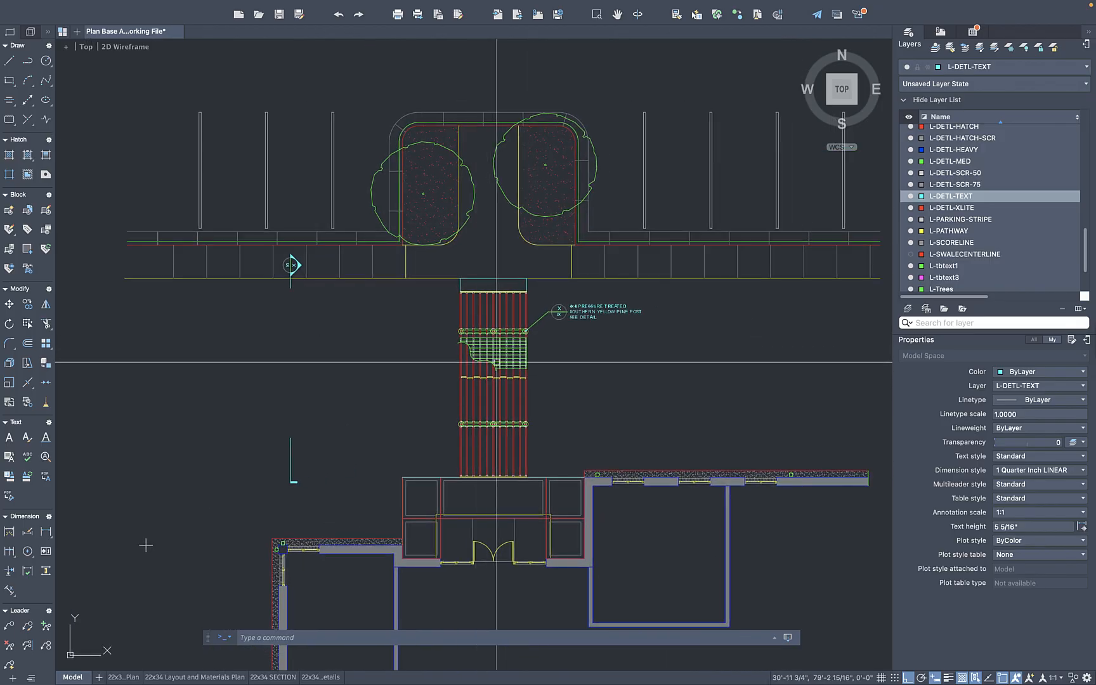
Draw a rectangle around the boardwalk, from above its upper right corner to below its lower left corner
scroll(552, 330, down, 3)
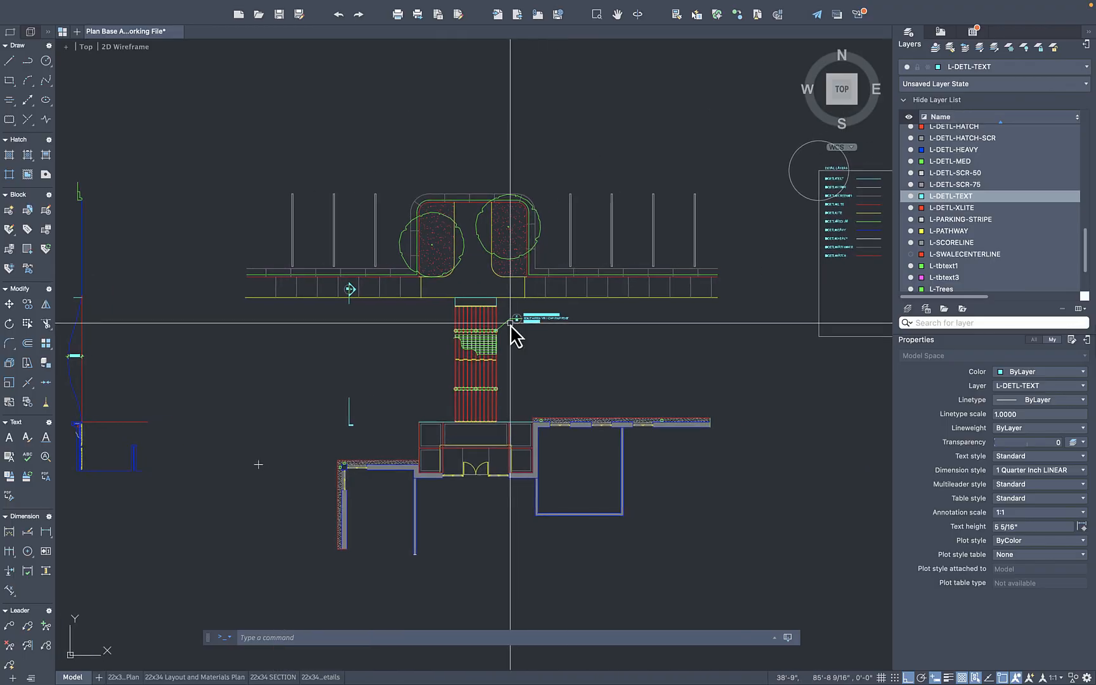
text(REC)
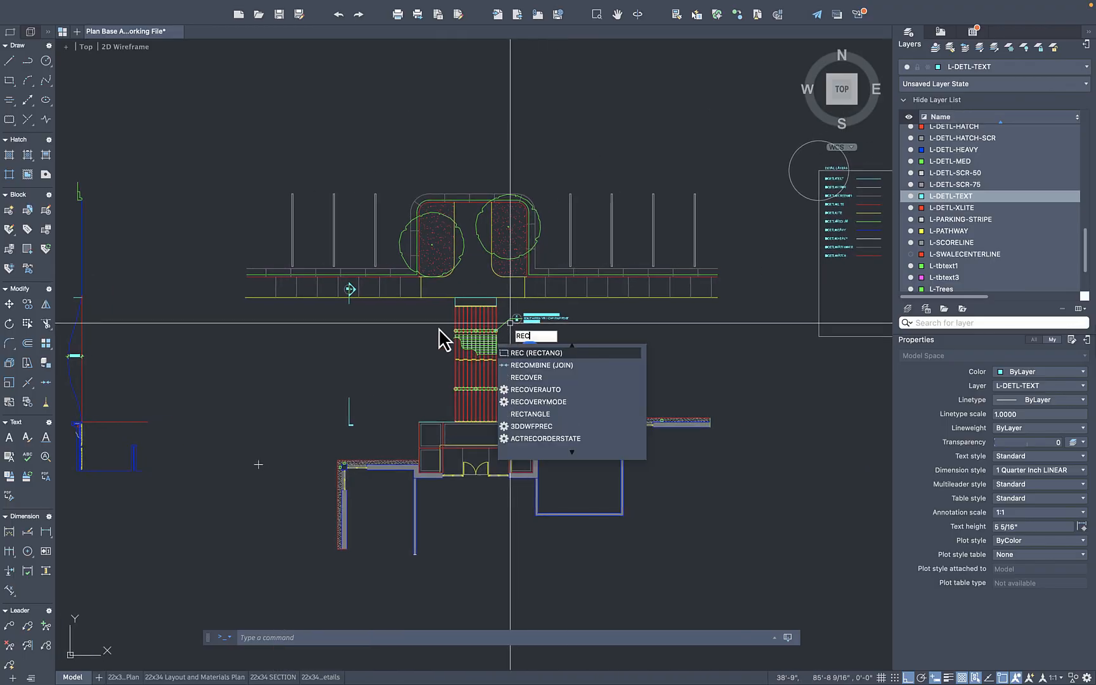
key(Return)
scroll(500, 298, up, 5)
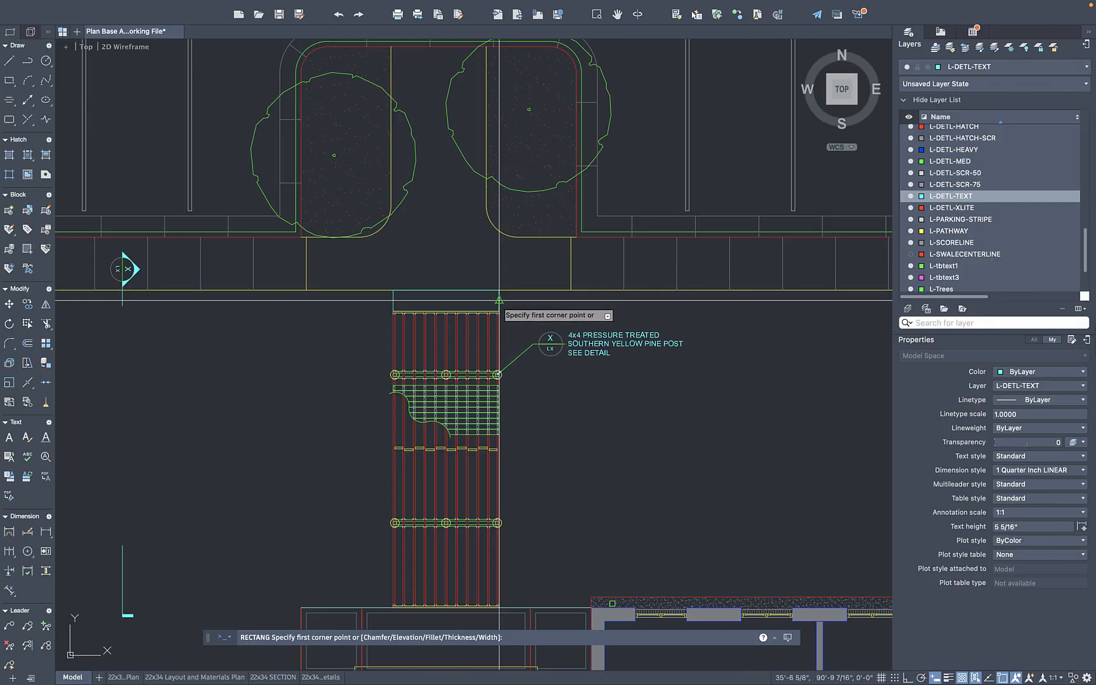
click(528, 278)
scroll(424, 407, down, 1)
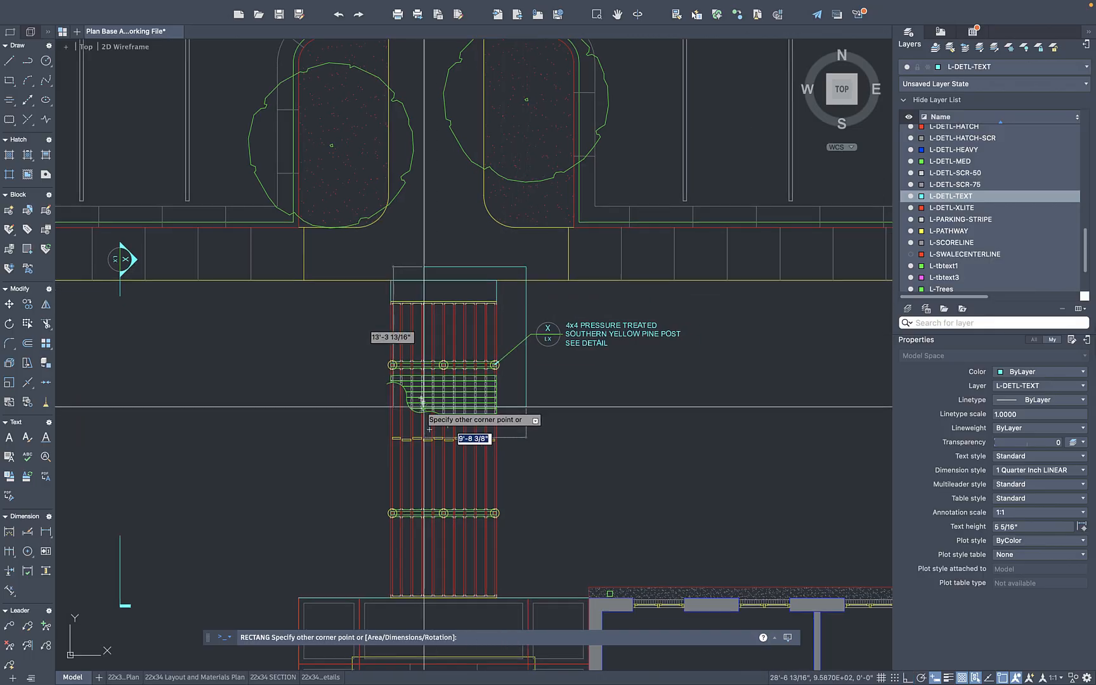
click(364, 613)
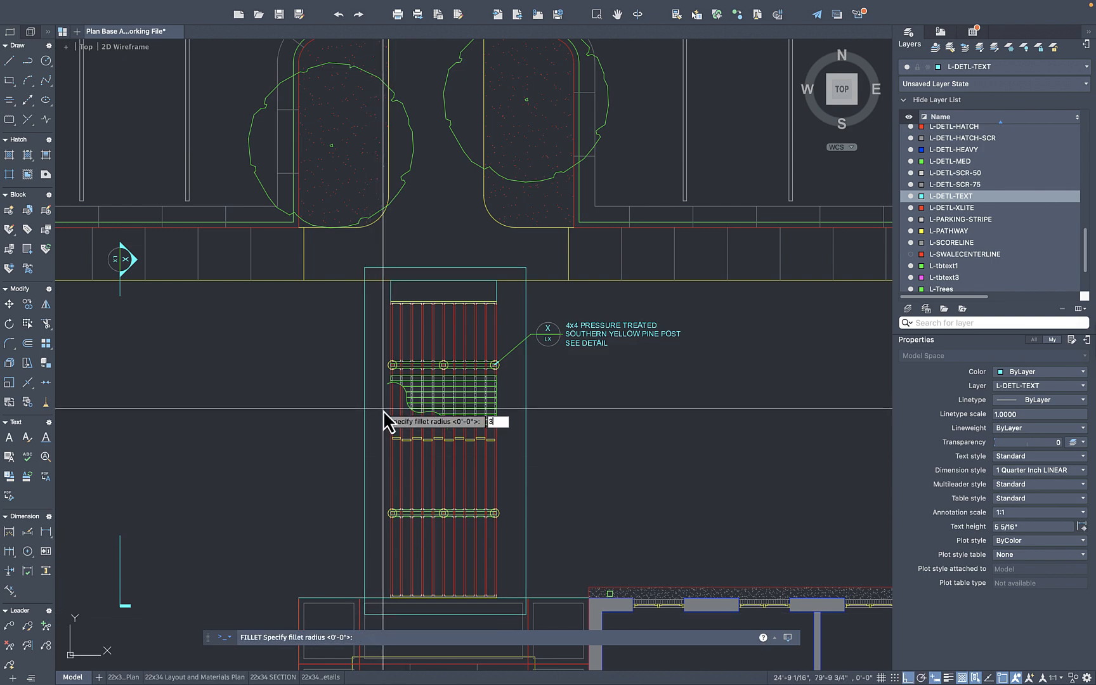
Set a fillet radius and round all four corners of the rectangle around the boardwalk
key(Return)
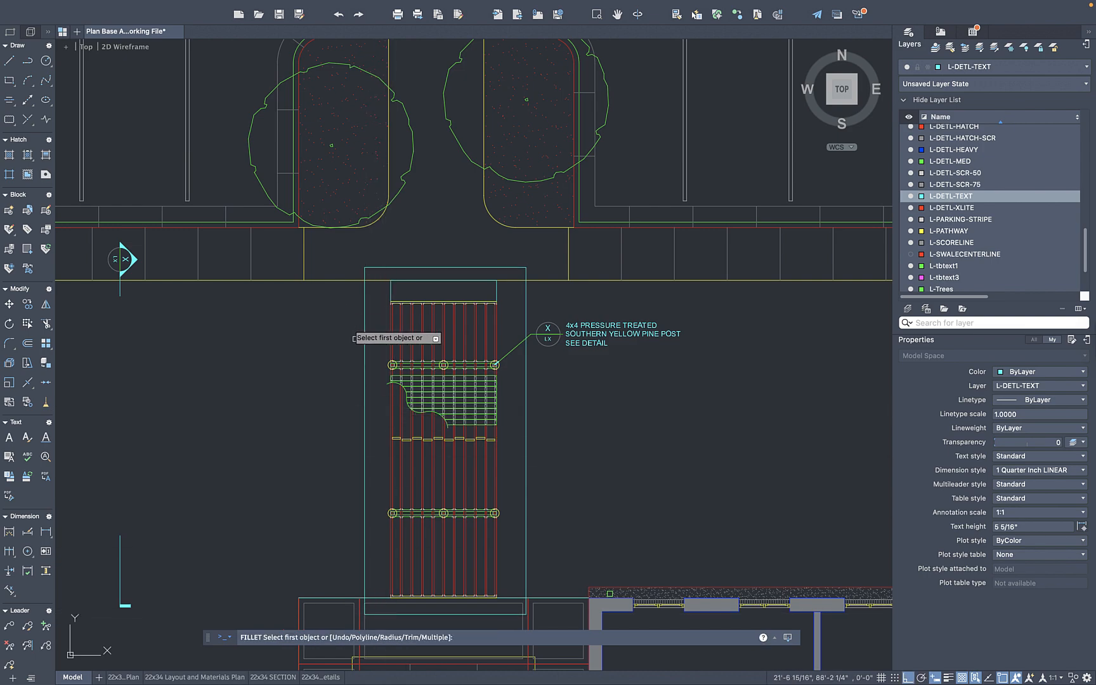
click(361, 295)
click(454, 268)
key(Return)
click(526, 297)
click(508, 268)
key(Return)
click(527, 488)
click(511, 613)
key(Return)
click(378, 614)
click(365, 482)
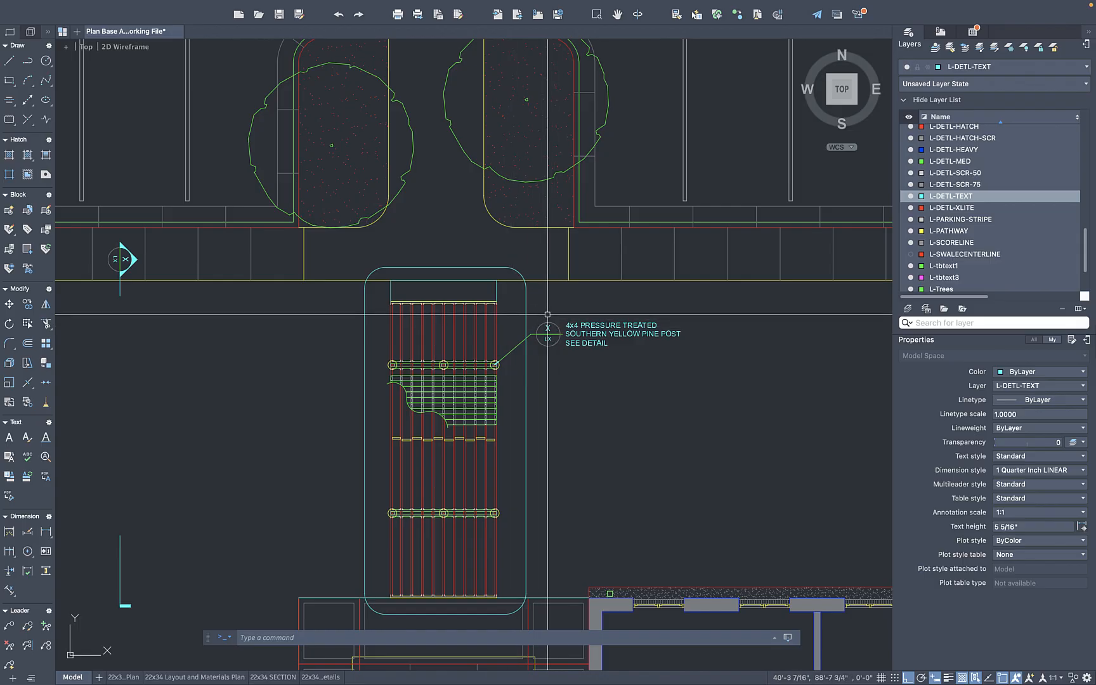
Move the detail bubble with its leader and post note horizontally to the right, away from the rounded outline
click(595, 303)
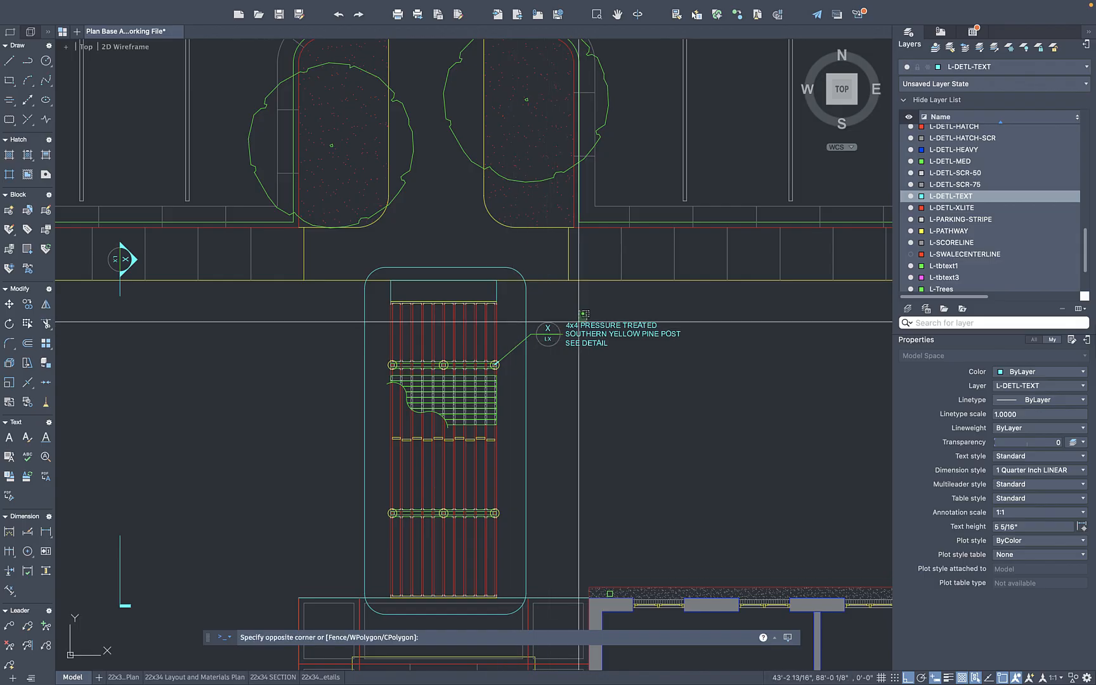
click(538, 365)
text(m)
key(Return)
click(547, 369)
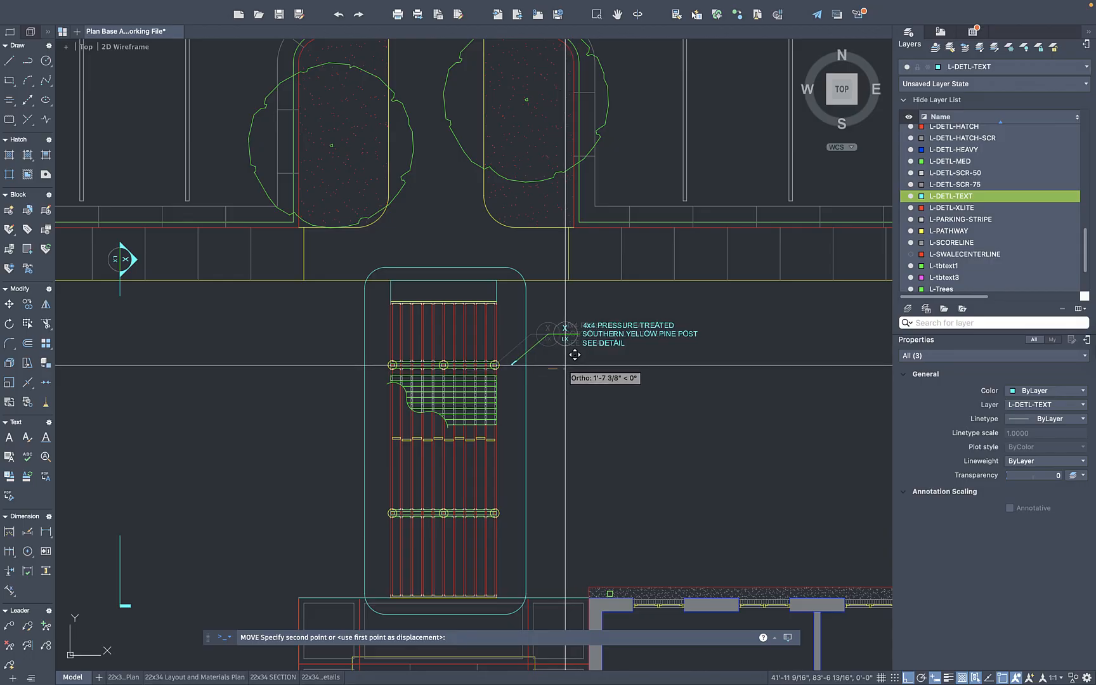
click(562, 366)
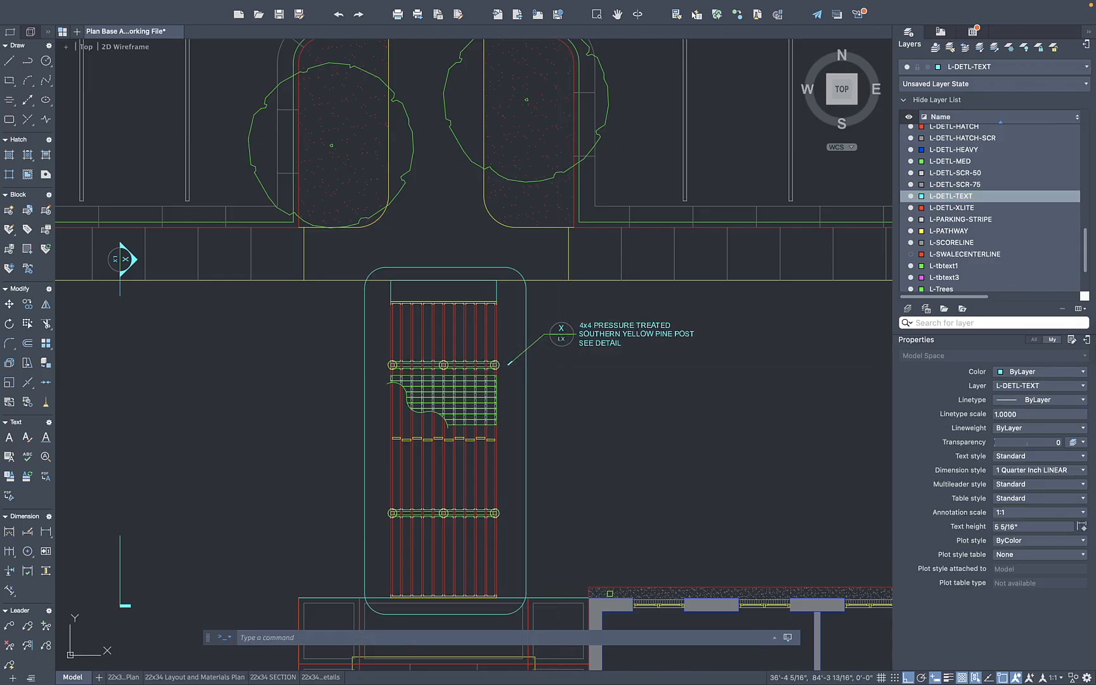
Delete the arrowhead of the moved leader and cut its line back to the rounded outline
scroll(508, 360, up, 4)
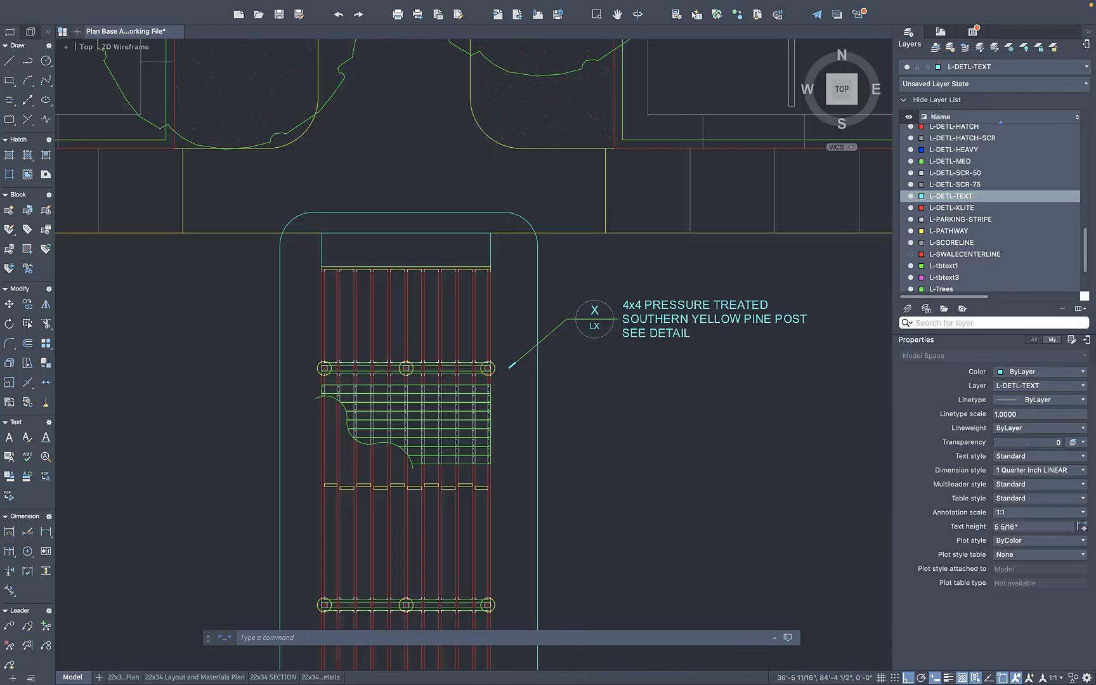
key(Escape)
click(532, 358)
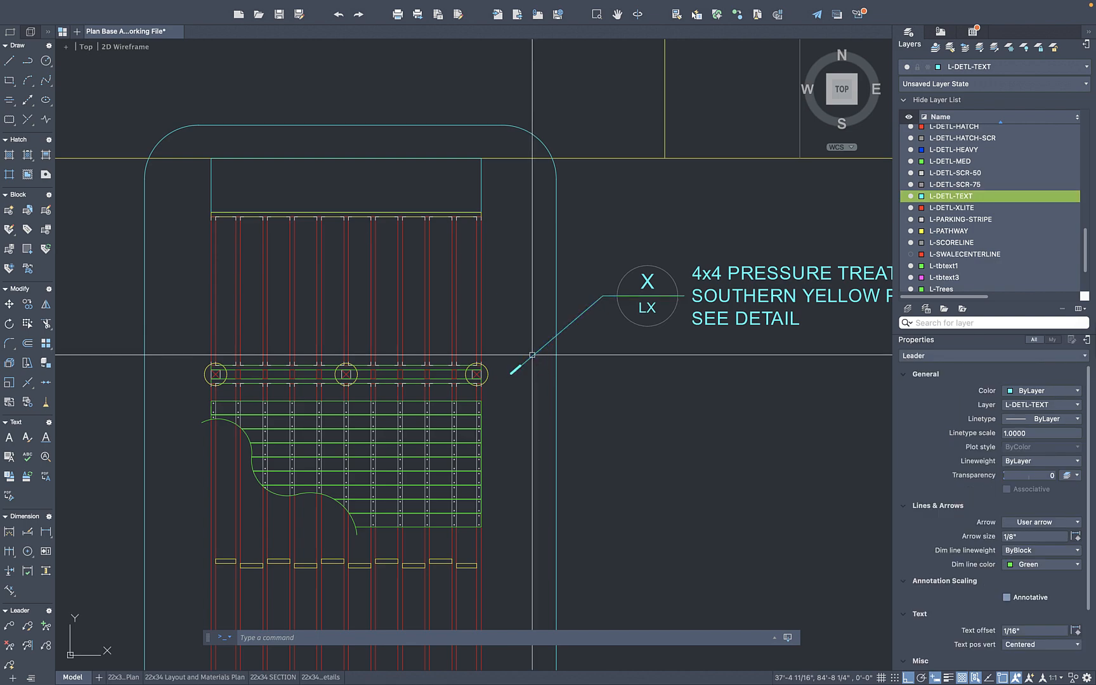
click(505, 352)
click(544, 404)
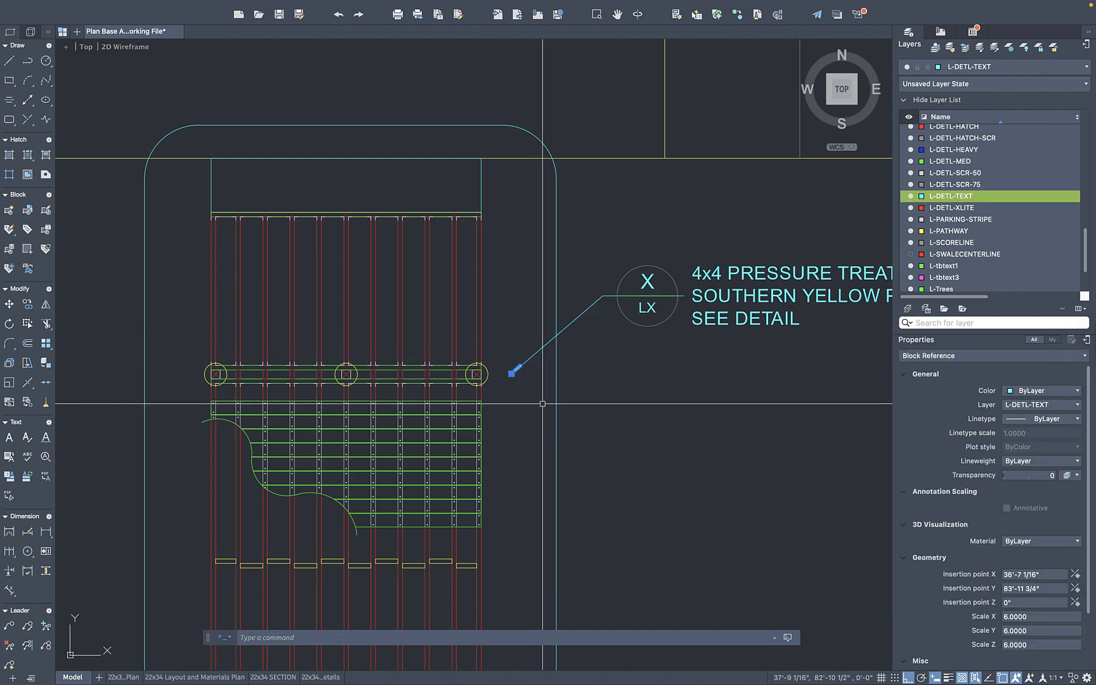
key(Delete)
key(Escape)
scroll(537, 331, down, 4)
scroll(555, 330, up, 2)
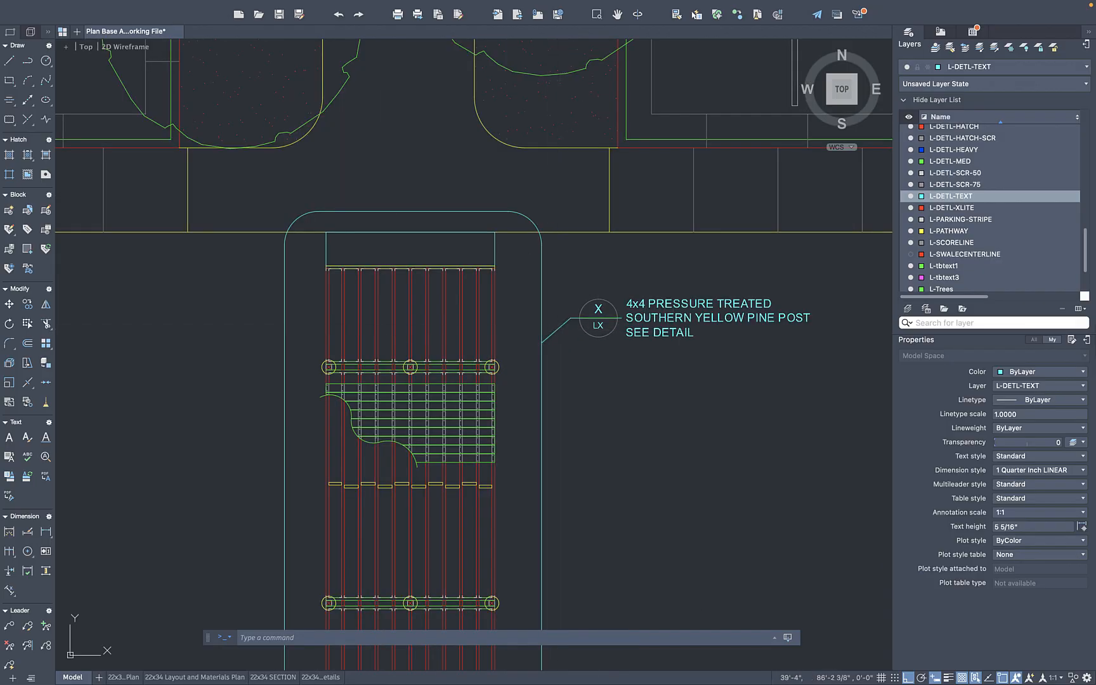
Remove the slanted leader segment and extend the detail bubble's horizontal line to the rounded outline
key(Return)
text(ex)
key(Return)
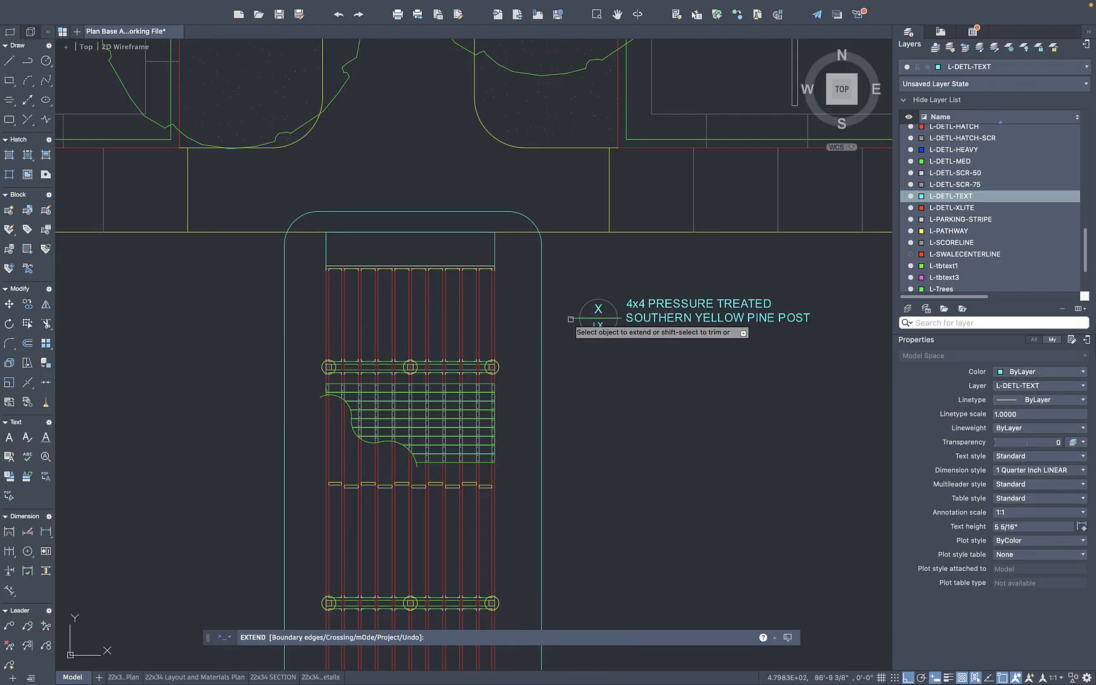
scroll(573, 319, down, 5)
scroll(571, 330, up, 3)
Select the rounded outline and callout line, and create a layer named DETAIL CALLOUT with the DASHED linetype
click(571, 315)
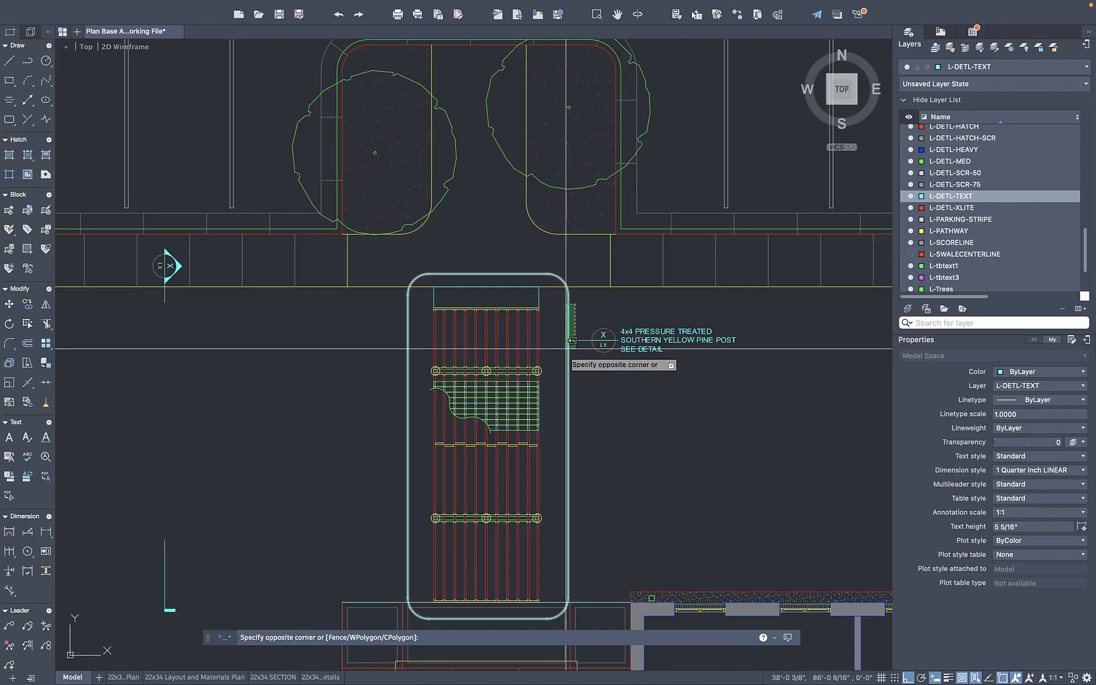
click(565, 359)
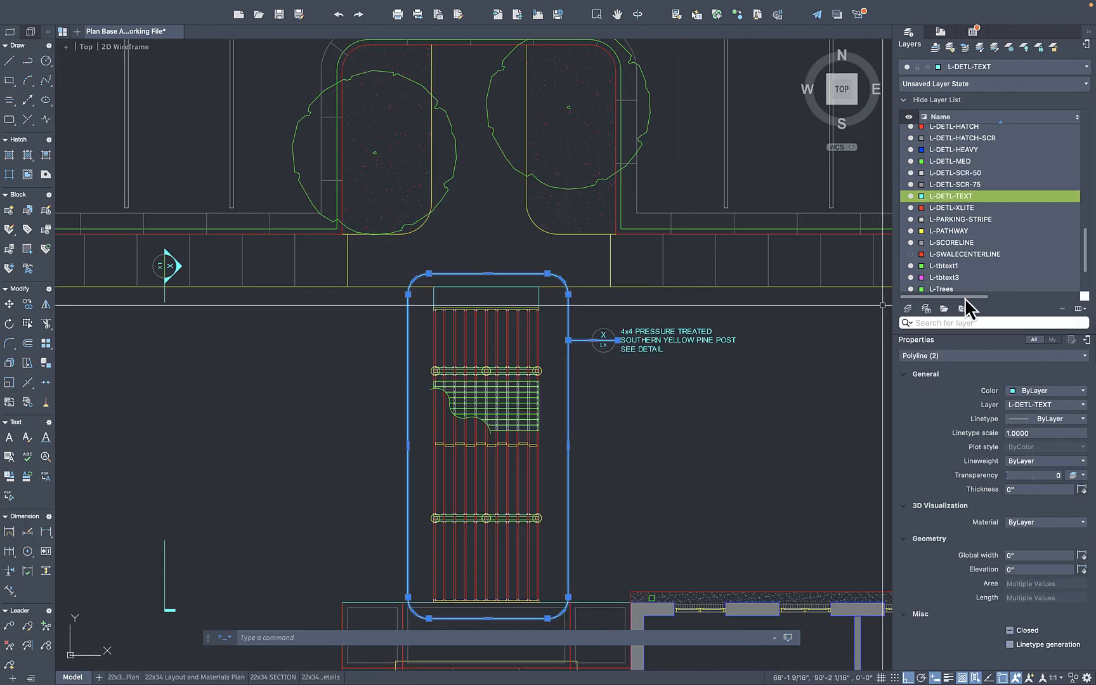
click(908, 310)
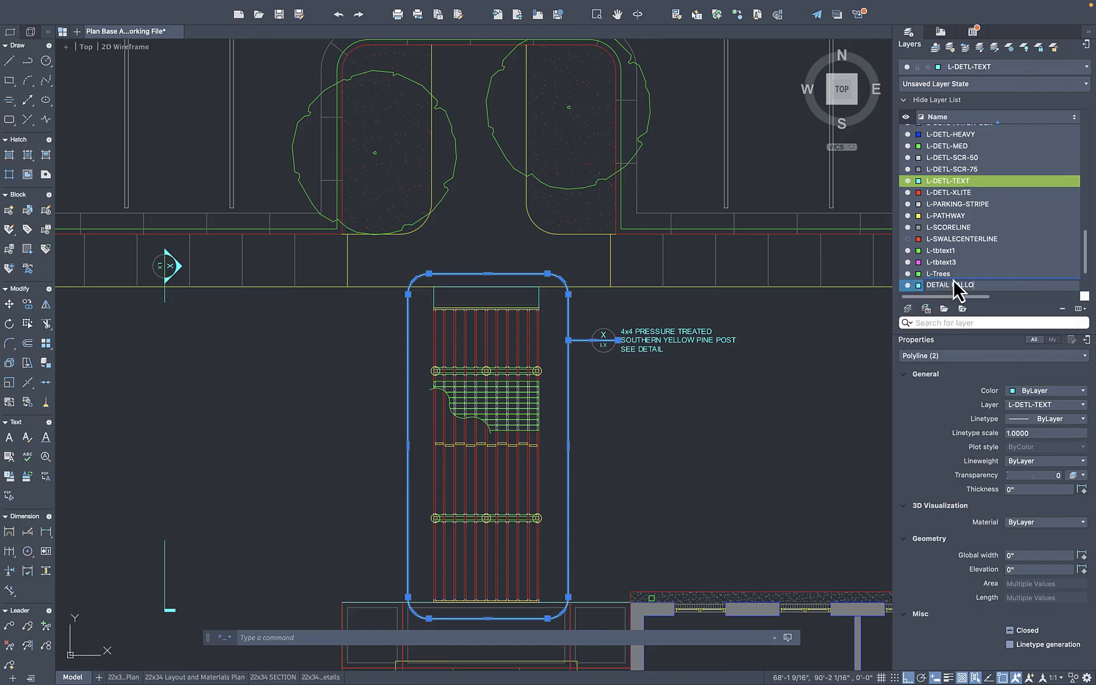
key(Return)
scroll(974, 168, up, 10)
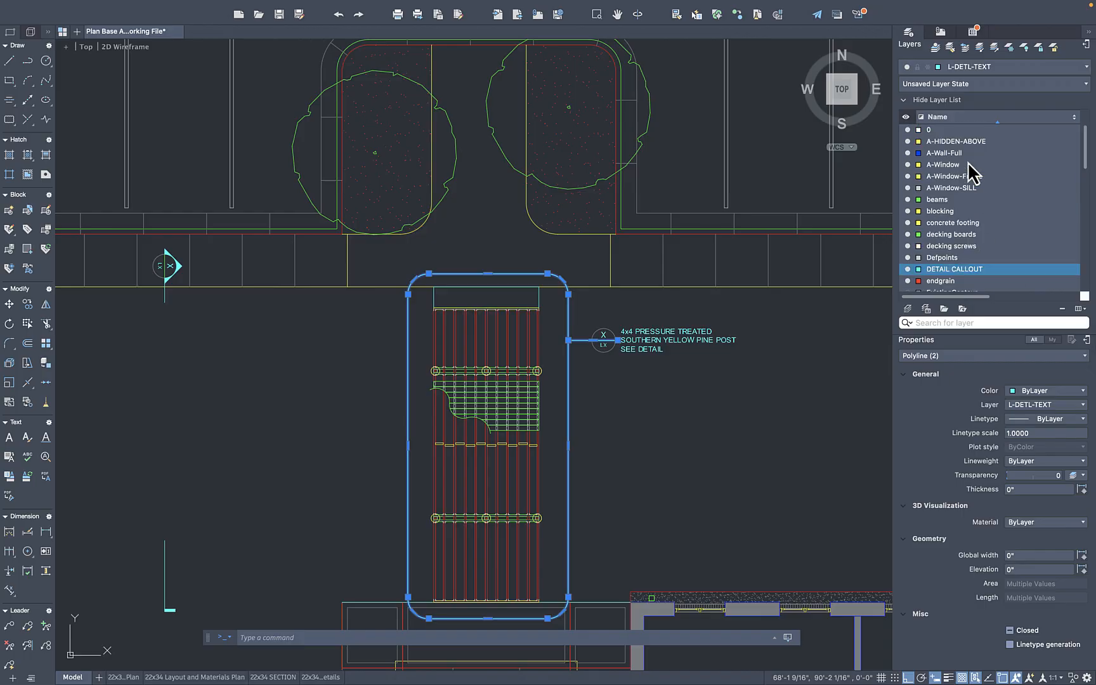
drag(950, 298, 1011, 295)
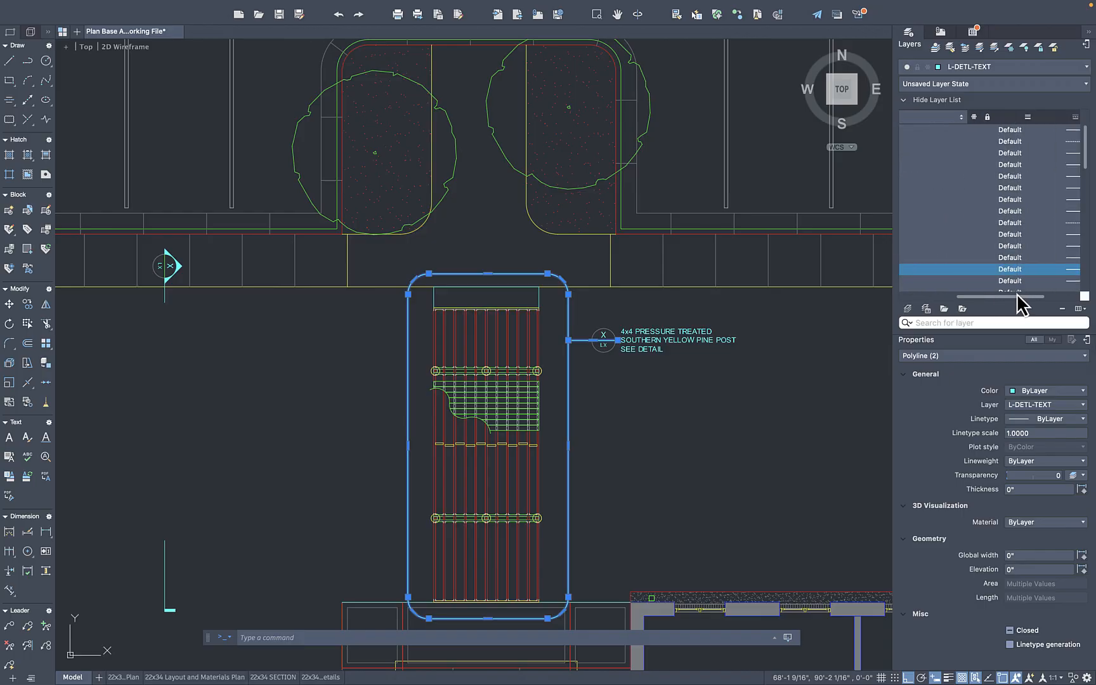
click(1020, 269)
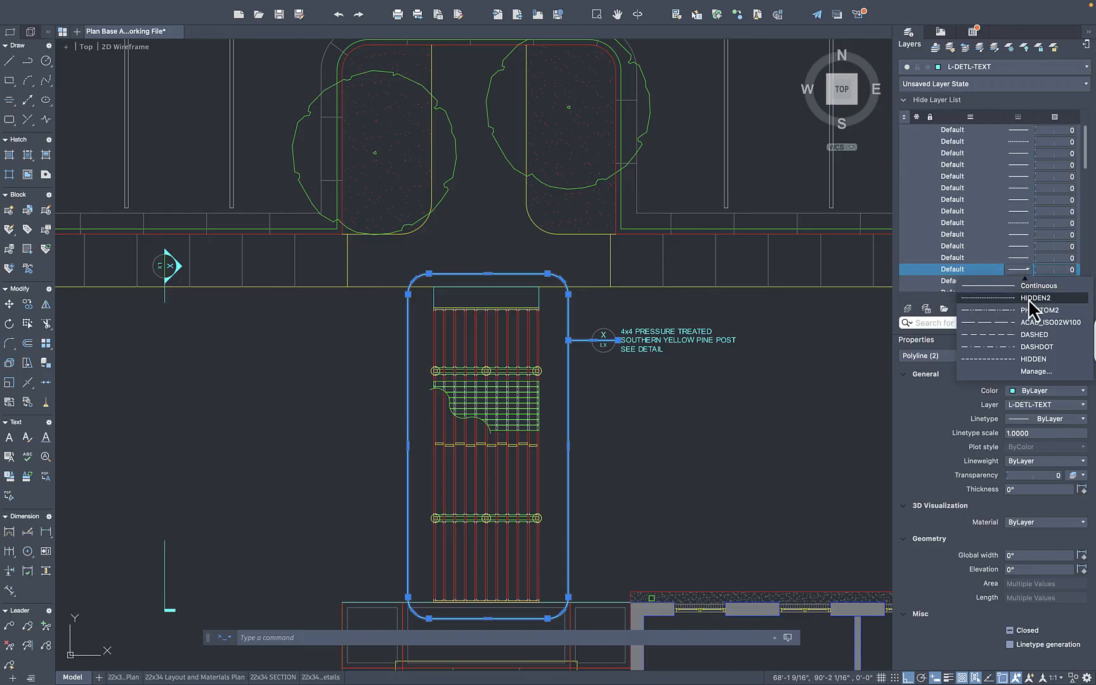
click(1029, 335)
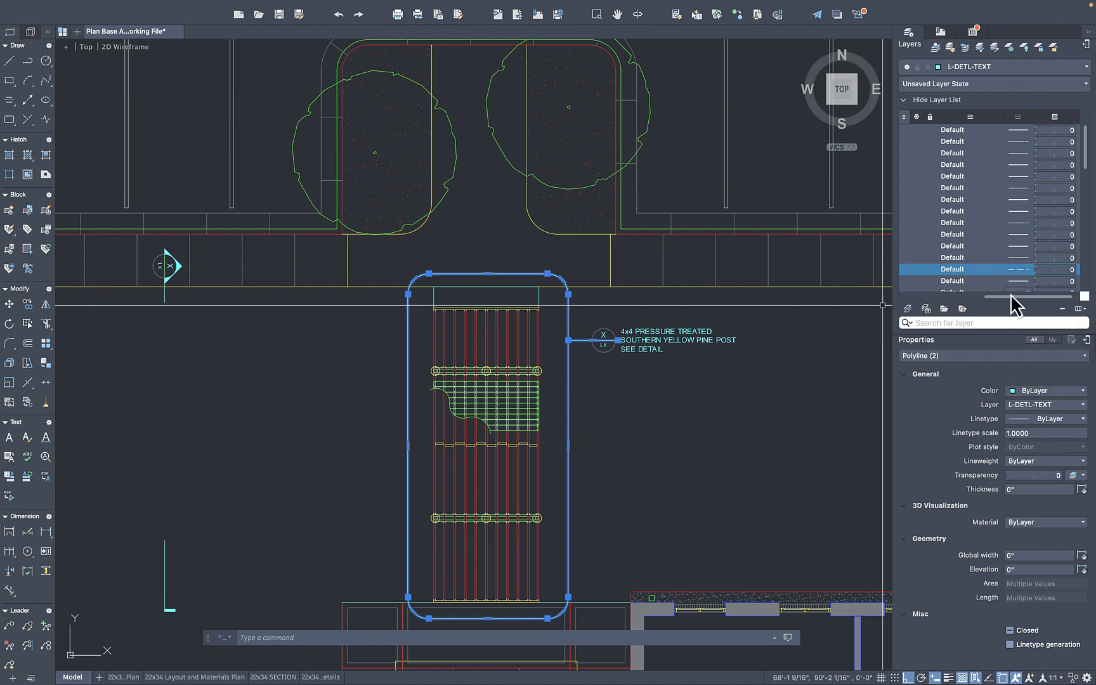
drag(1012, 296, 919, 309)
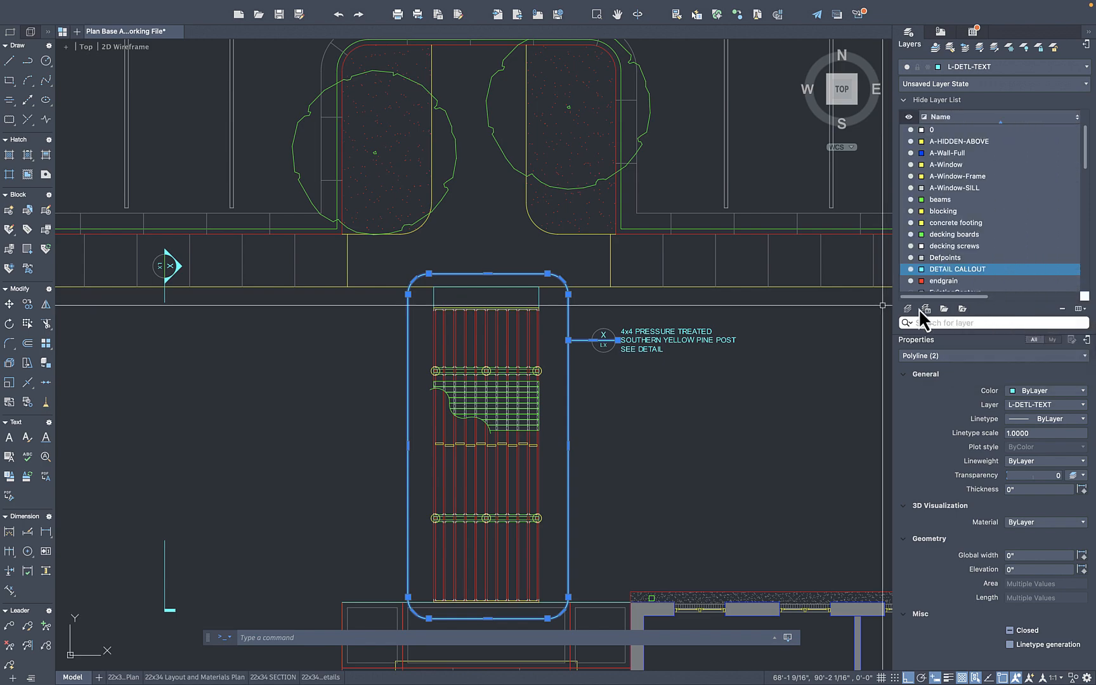
Assign the selected outline and callout line to the DETAIL CALLOUT layer
click(1011, 405)
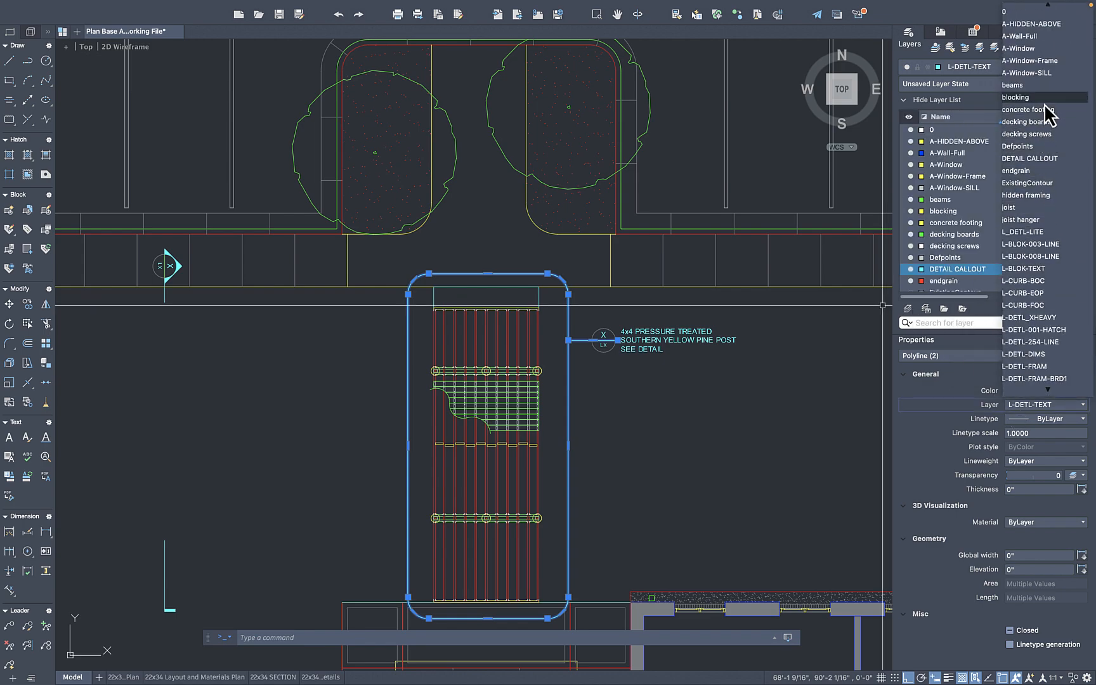
click(1041, 160)
key(Escape)
scroll(551, 377, up, 8)
scroll(551, 377, down, 6)
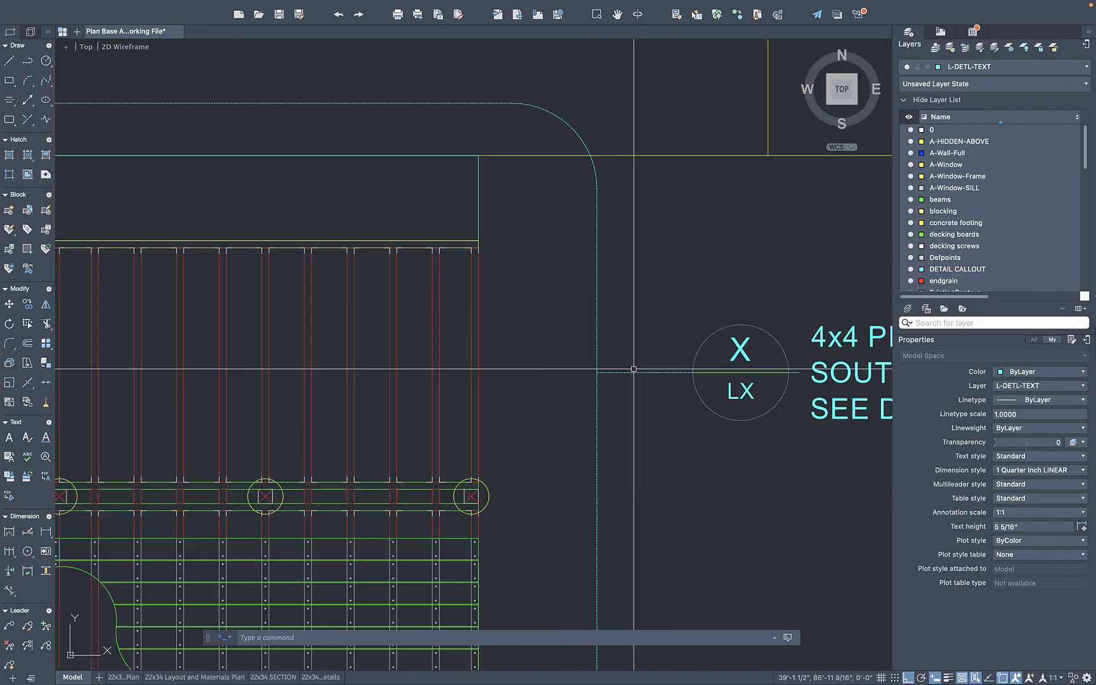
text(ma)
key(Return)
key(Escape)
scroll(666, 374, up, 5)
click(690, 323)
click(668, 376)
scroll(665, 359, down, 5)
key(Escape)
scroll(666, 342, down, 5)
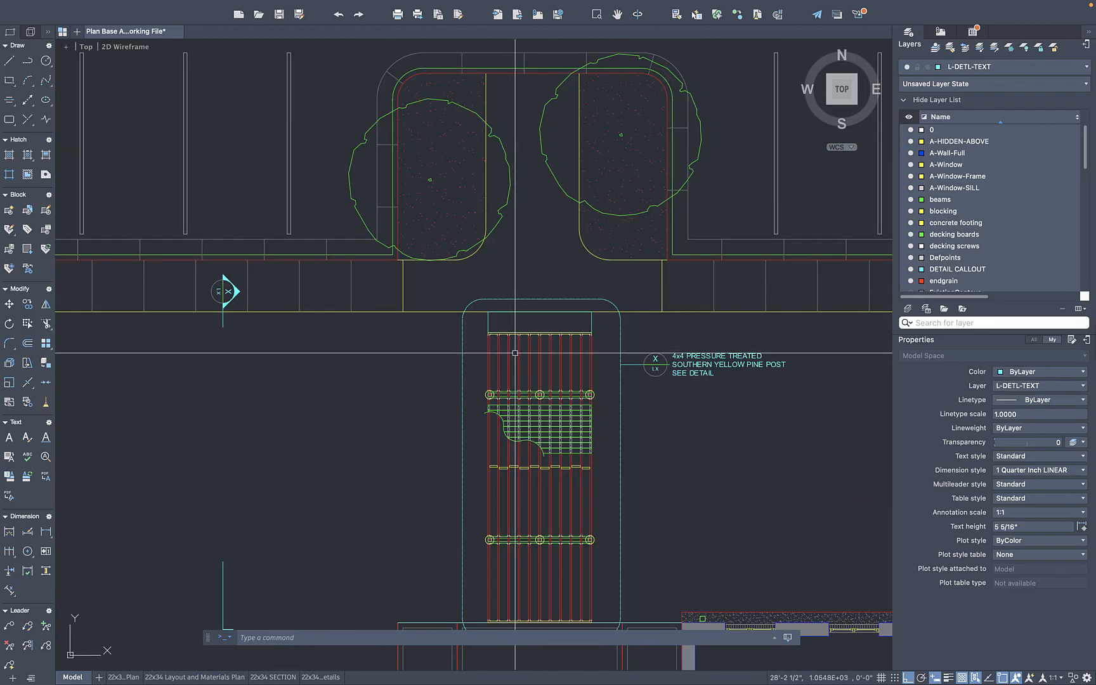
Replace the note text beside the detail bubble with FRAMING PLAN and save it
scroll(667, 366, up, 4)
double_click(687, 358)
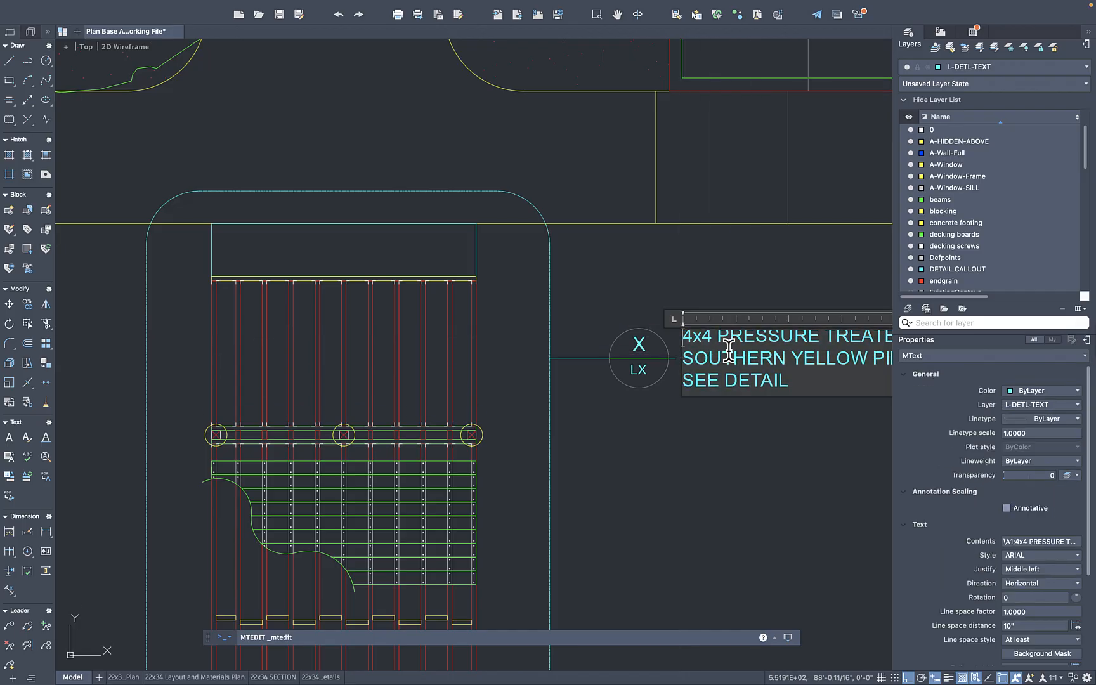
triple_click(733, 343)
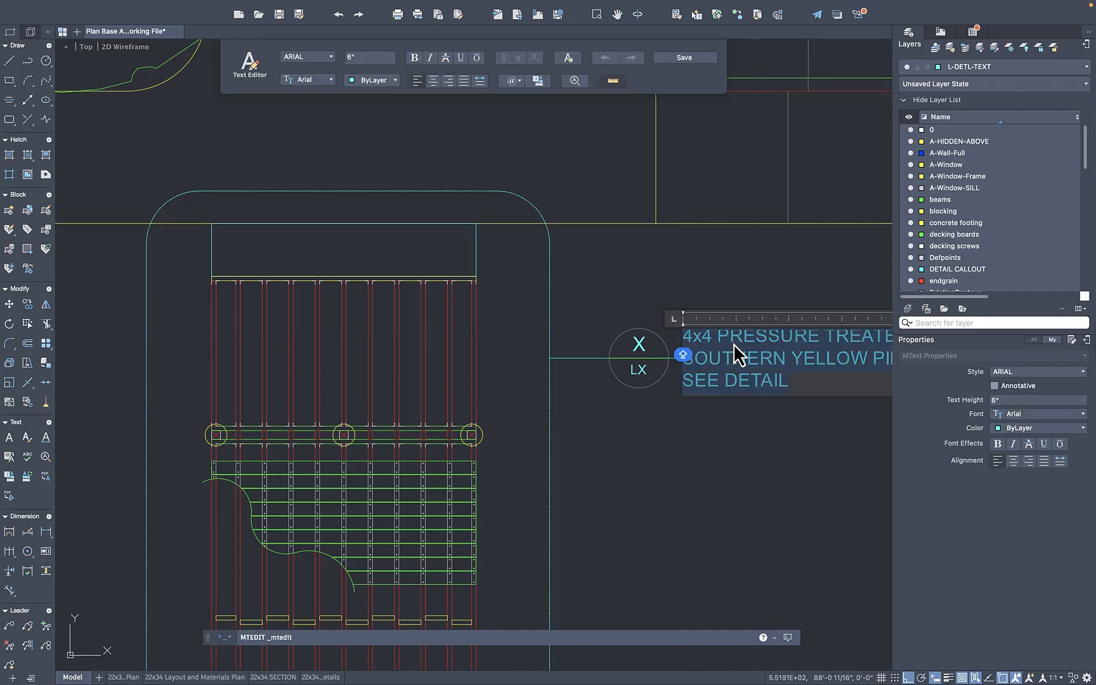
text(FRAMING PLAN)
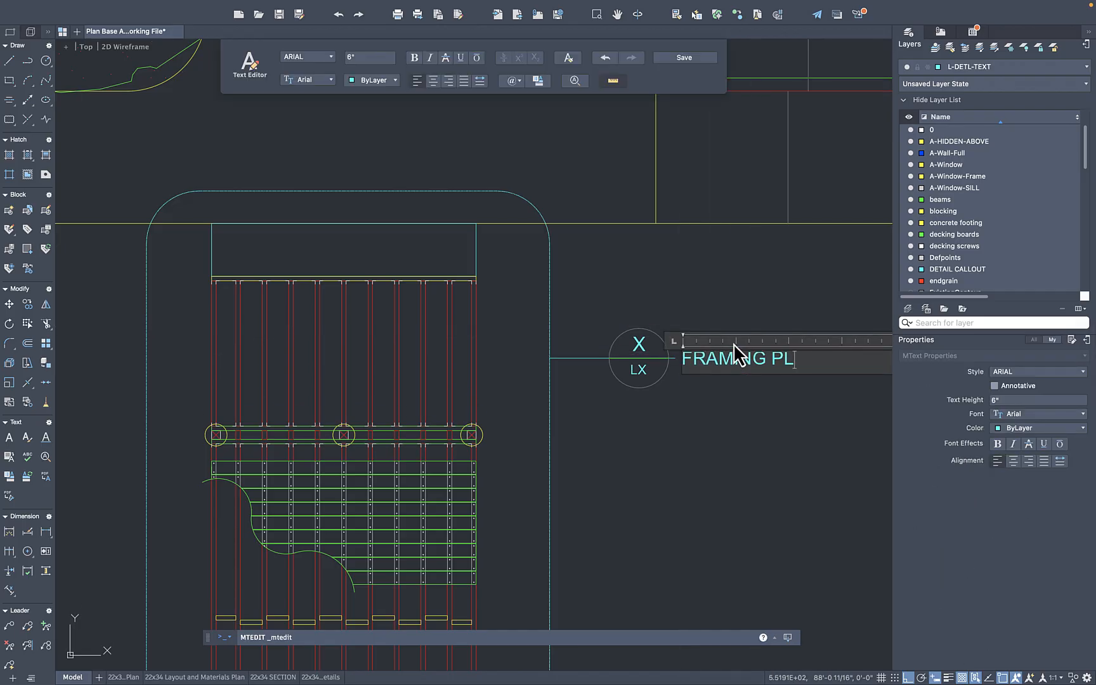
click(684, 58)
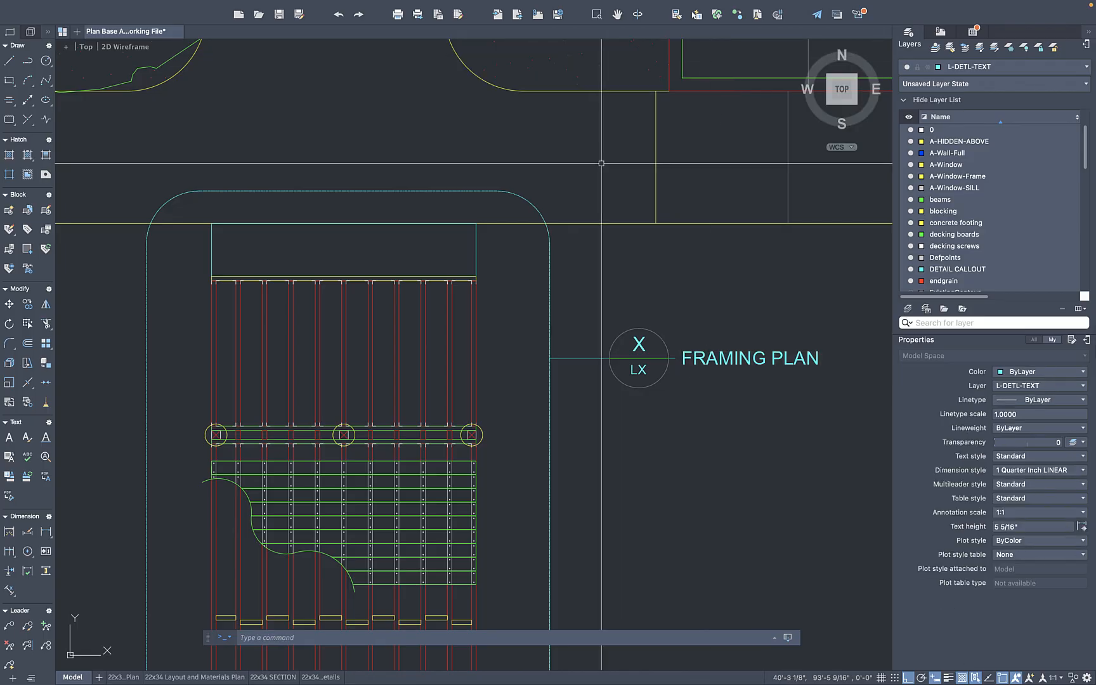
Switch to the 22x34 Details layout and delete the middle and lower viewports of the first column
scroll(580, 313, down, 9)
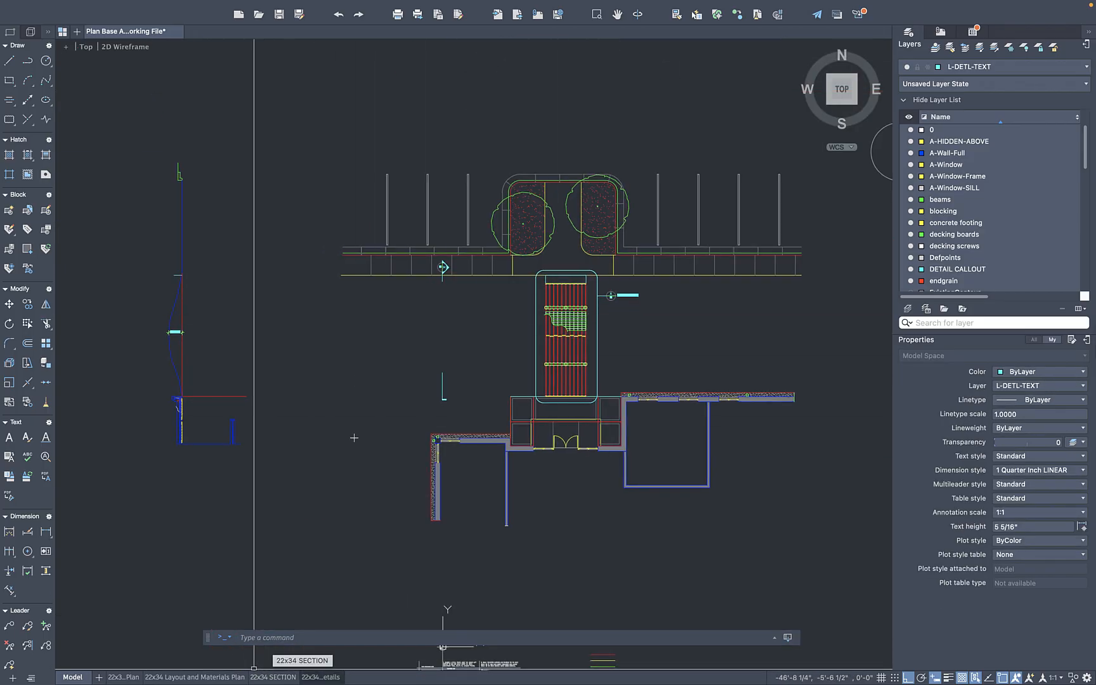
click(323, 677)
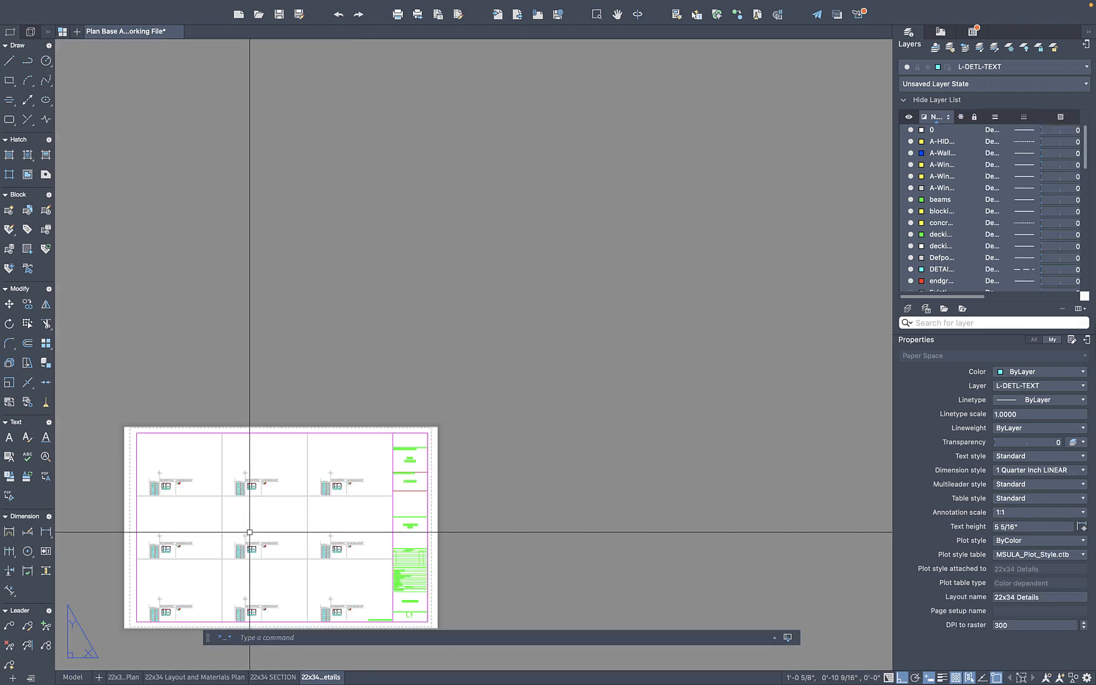
click(436, 368)
click(412, 435)
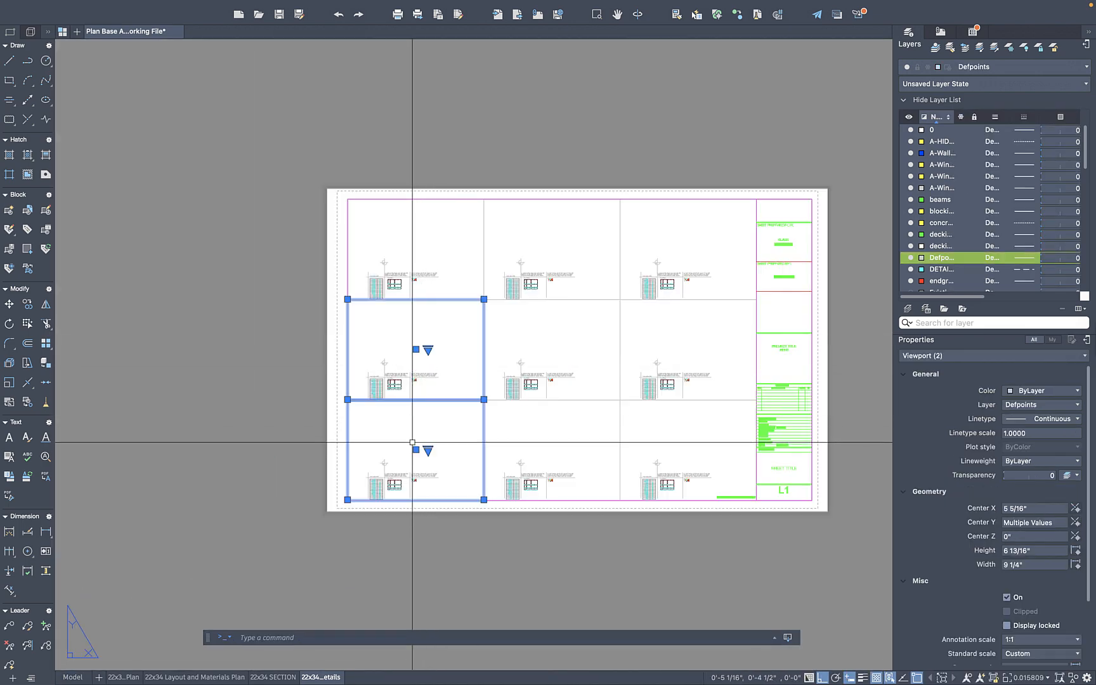
key(Delete)
Stretch the remaining first-column viewport down to the sheet's lower border, making it about 1'-8 7/16" high
click(470, 299)
click(484, 299)
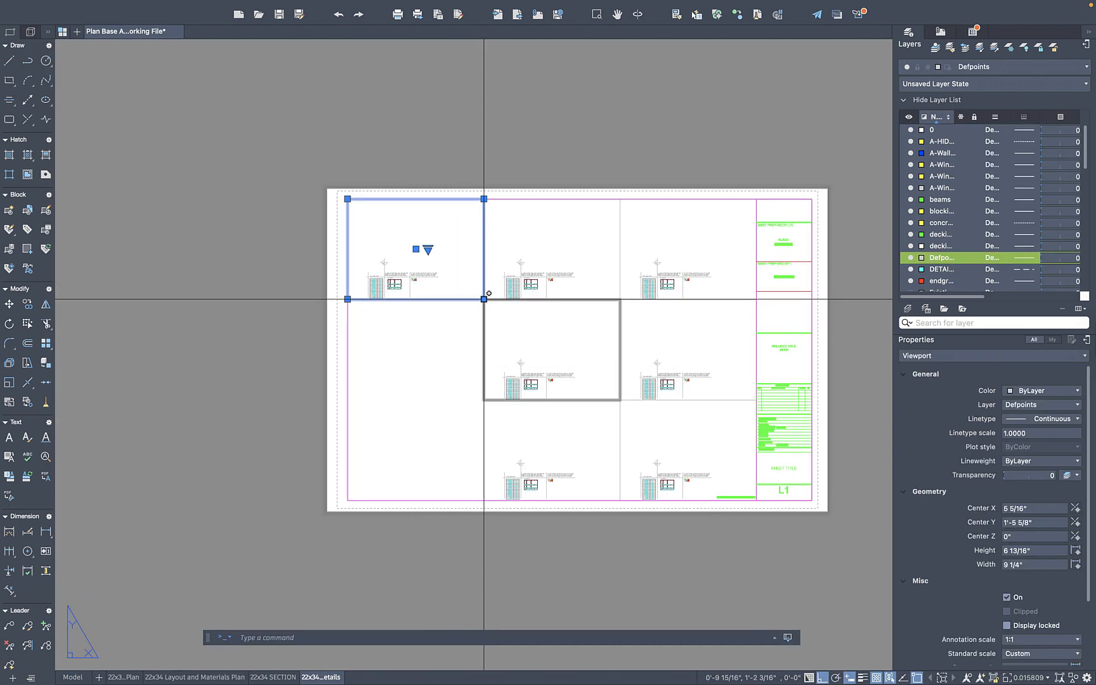
click(484, 501)
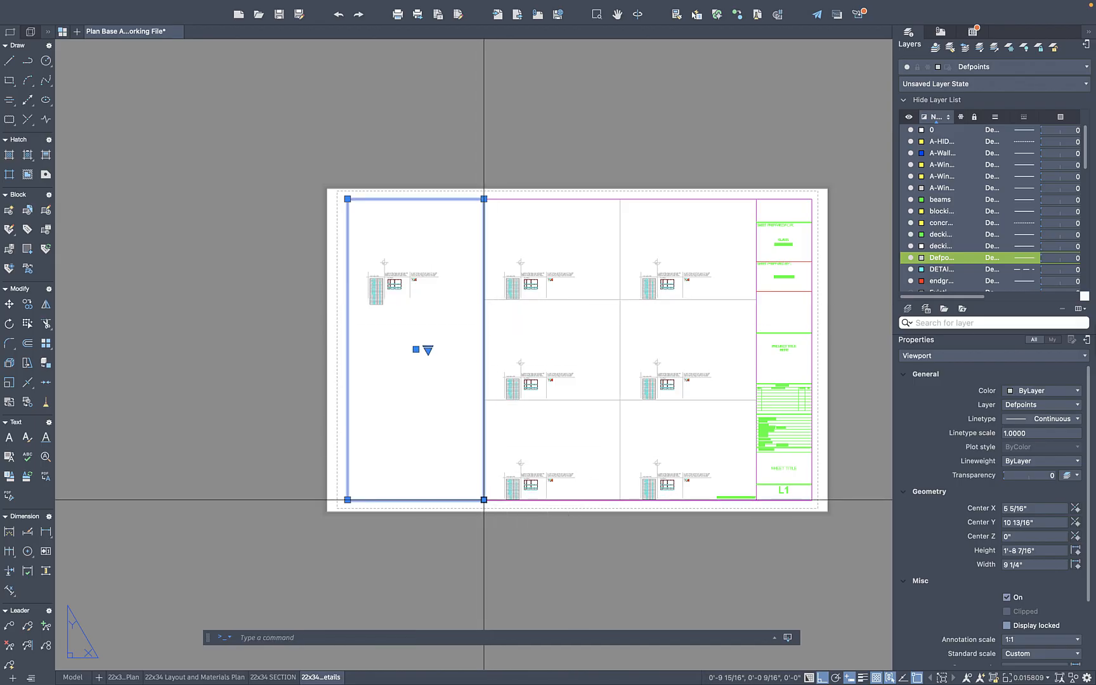
Activate the tall first-column viewport and bring the site plan into view inside it
key(Escape)
click(417, 333)
click(416, 332)
scroll(421, 340, up, 8)
scroll(394, 343, up, 2)
scroll(394, 344, down, 8)
middle_drag(394, 343, 393, 350)
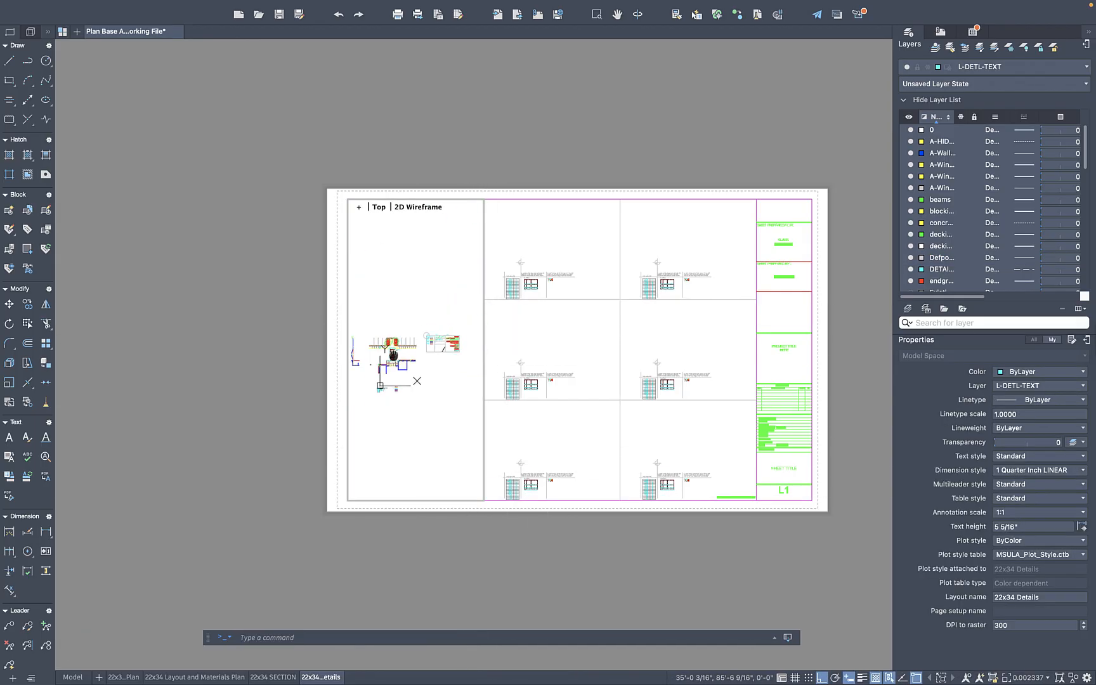
scroll(397, 356, up, 2)
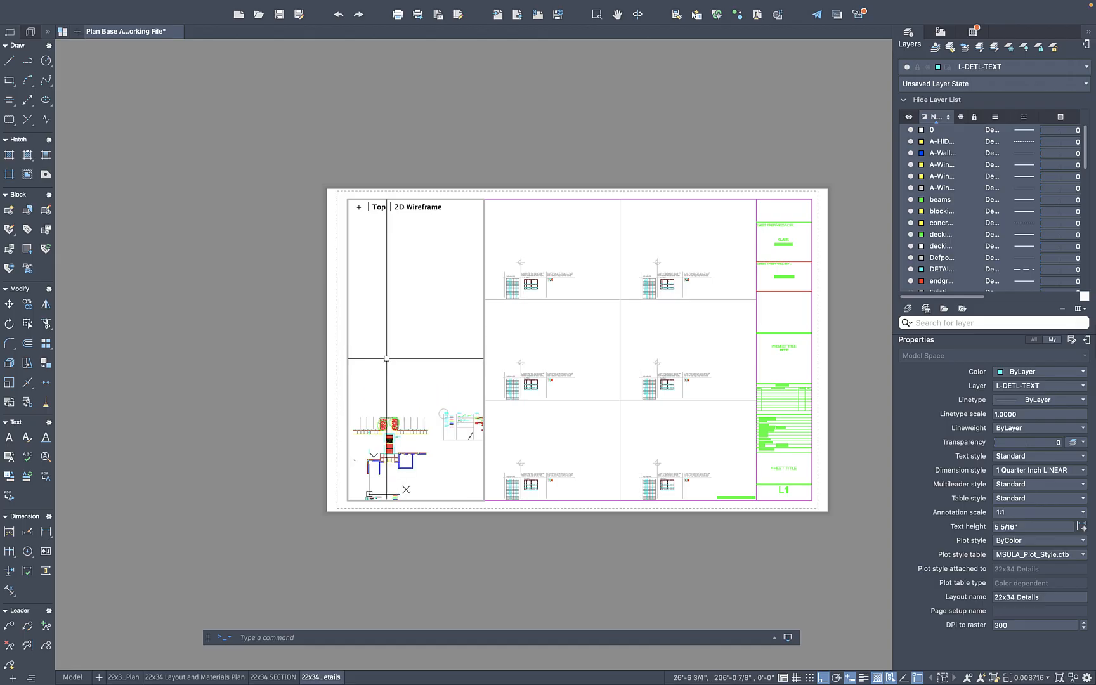
In model space, copy the boardwalk plan straight up into the empty area above the parking, and delete the copy's rounded callout outline
click(73, 677)
scroll(564, 321, up, 2)
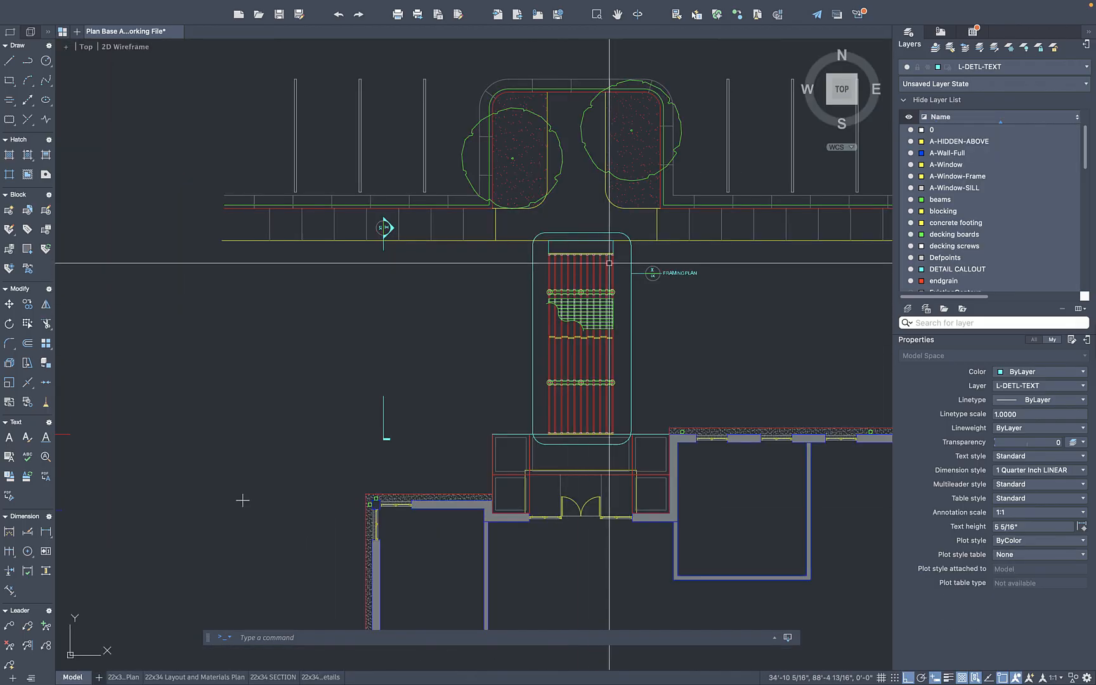
click(513, 224)
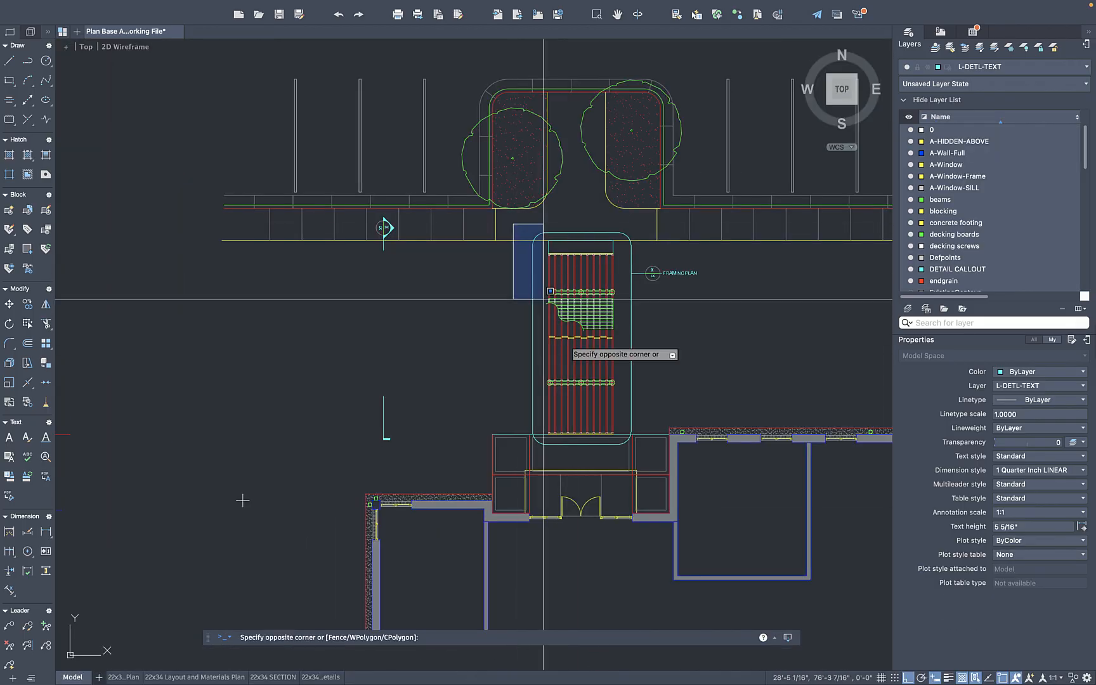
click(654, 460)
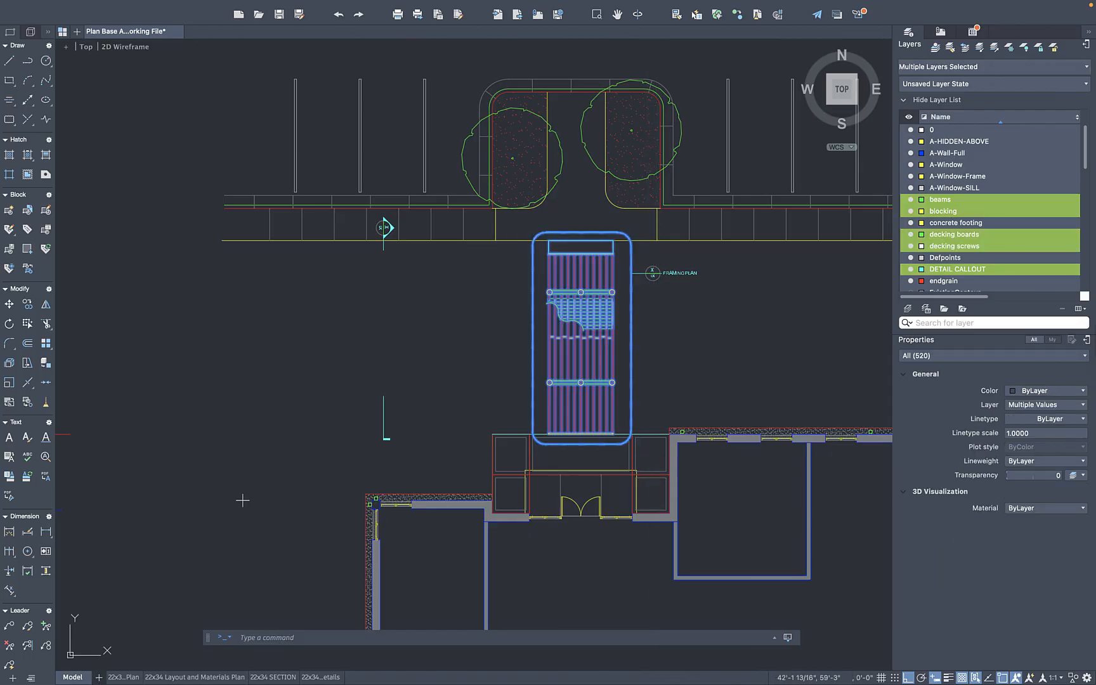
text(co)
key(Return)
click(650, 369)
scroll(675, 287, down, 5)
middle_drag(682, 283, 675, 505)
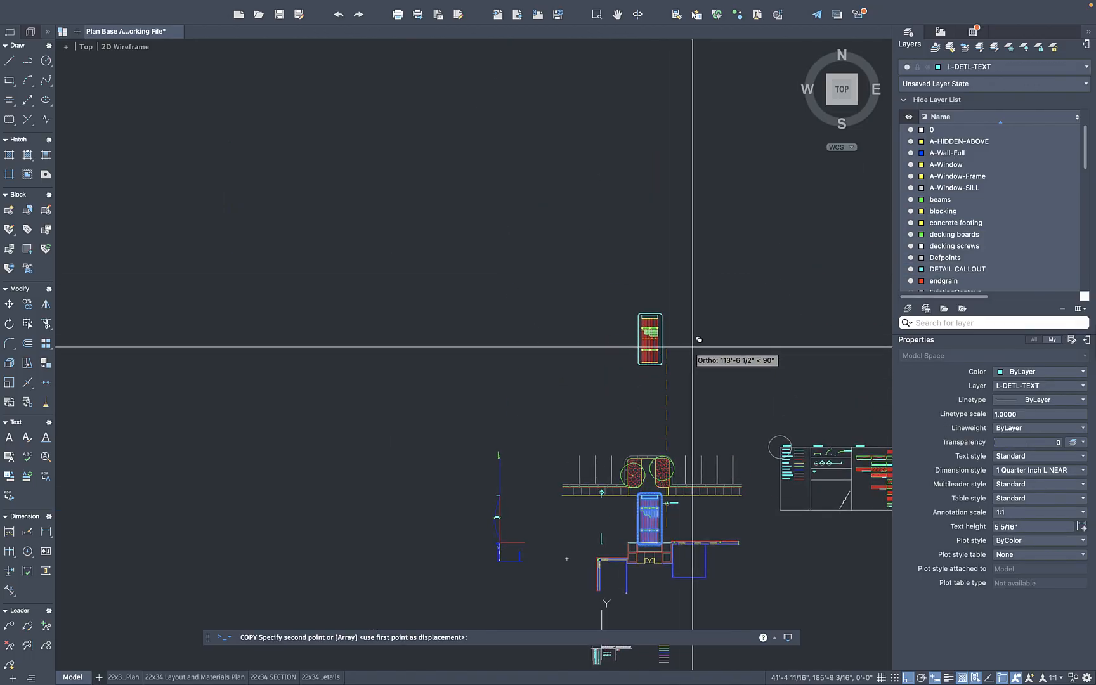
click(656, 306)
scroll(656, 304, up, 5)
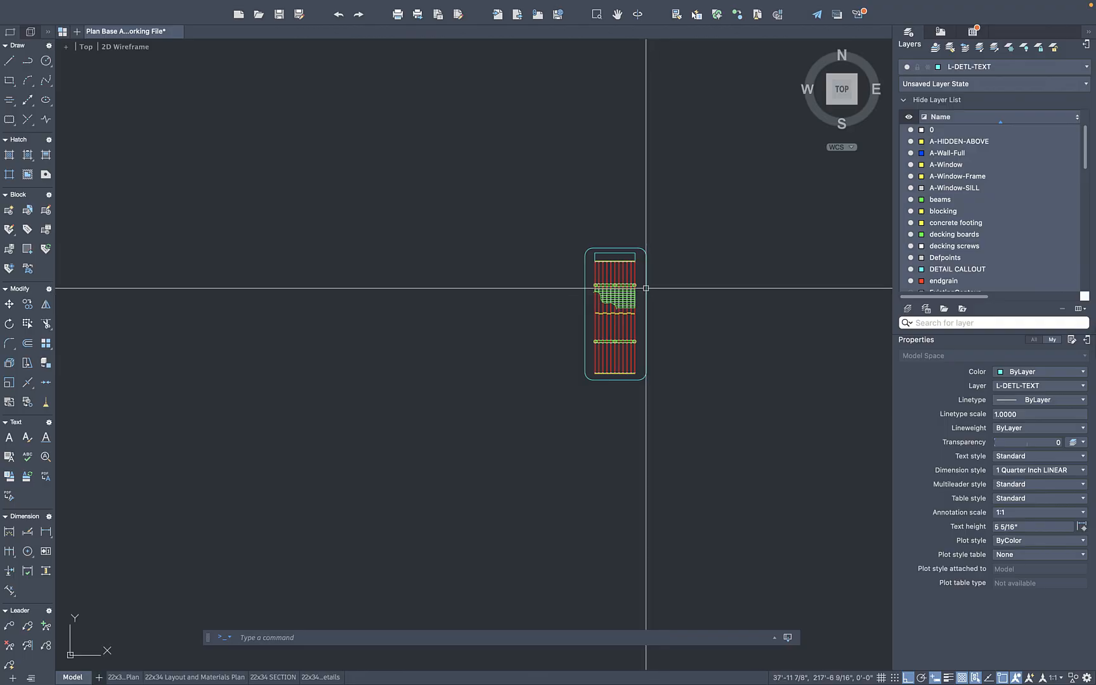
click(647, 289)
key(Escape)
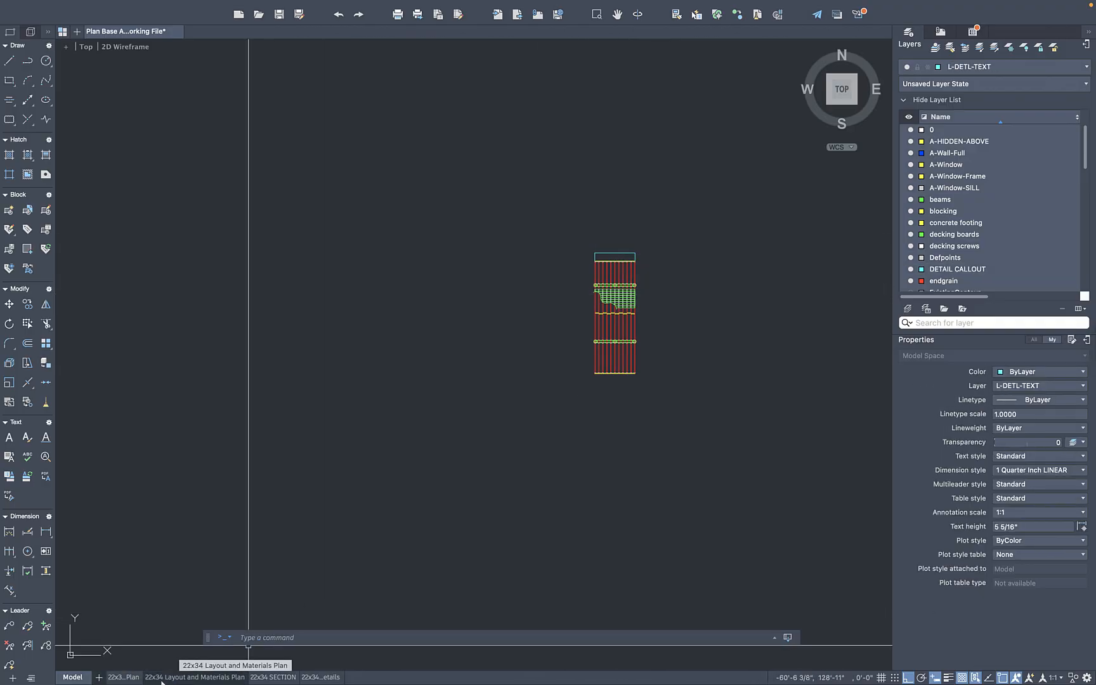
On the 22x34 Details layout, center the copied boardwalk in the tall viewport and set the viewport scale to 1/2" = 1'-0"
click(322, 677)
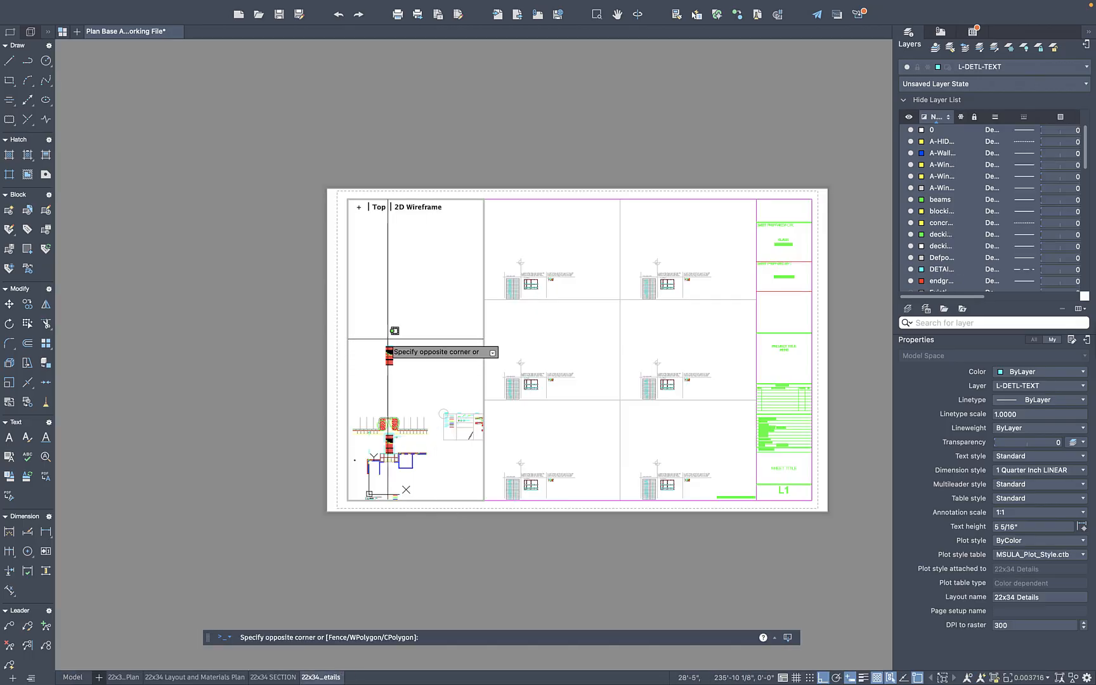
scroll(388, 339, up, 2)
scroll(392, 341, up, 2)
key(Escape)
middle_drag(396, 357, 396, 318)
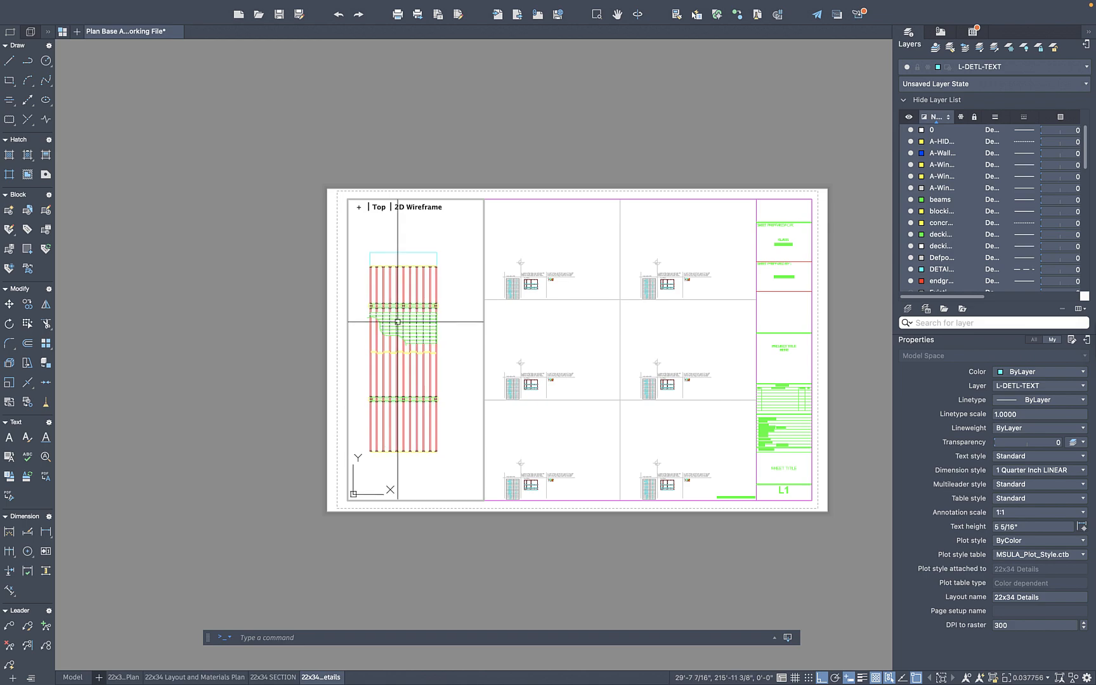
click(1029, 680)
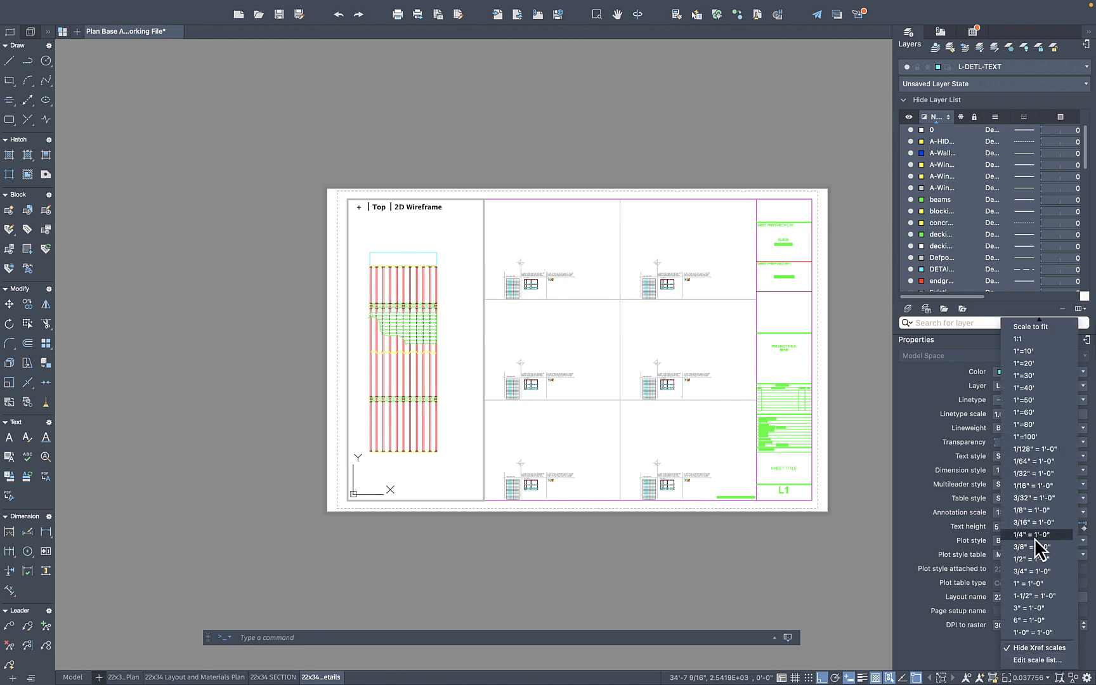
click(1033, 559)
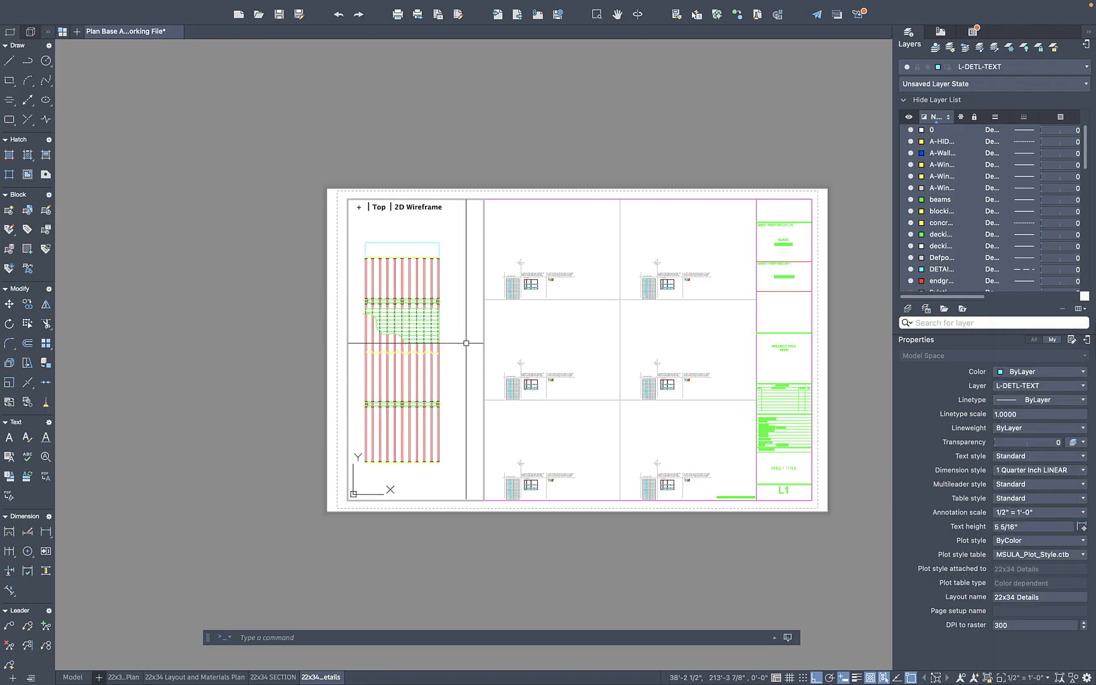
middle_drag(449, 332, 467, 337)
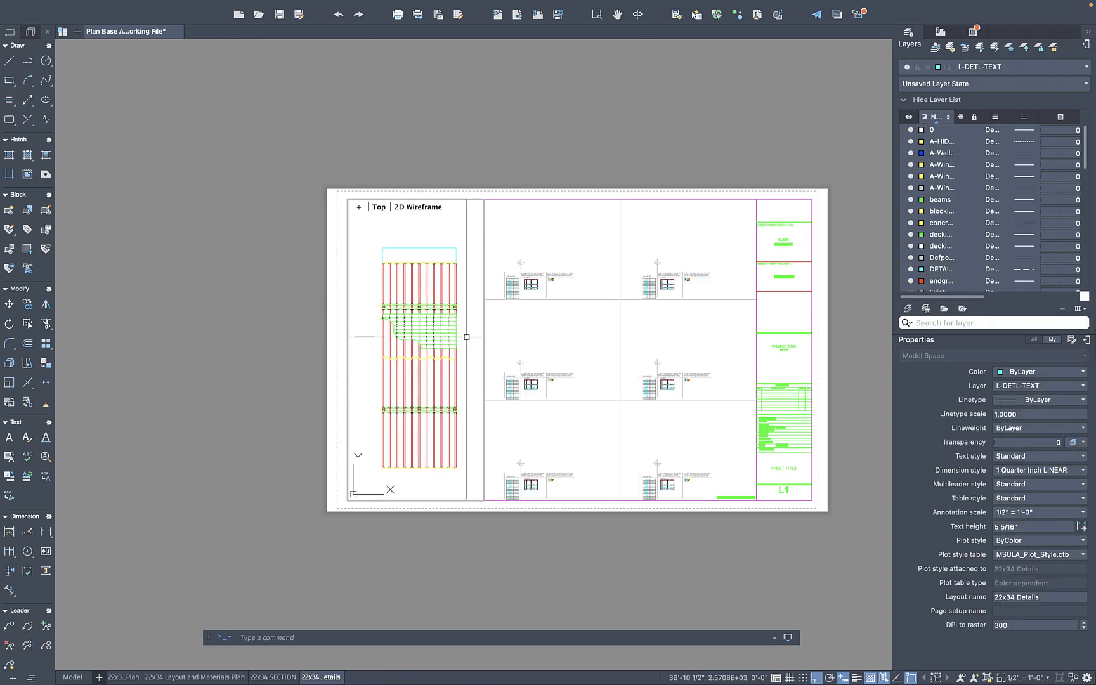
Return to paper space and delete the three viewports in the second column of the sheet
double_click(548, 160)
click(578, 251)
click(531, 416)
key(Delete)
Widen the tall viewport across the second column and reposition the boardwalk in it, leaving space beside the plan for notes
click(501, 345)
click(465, 362)
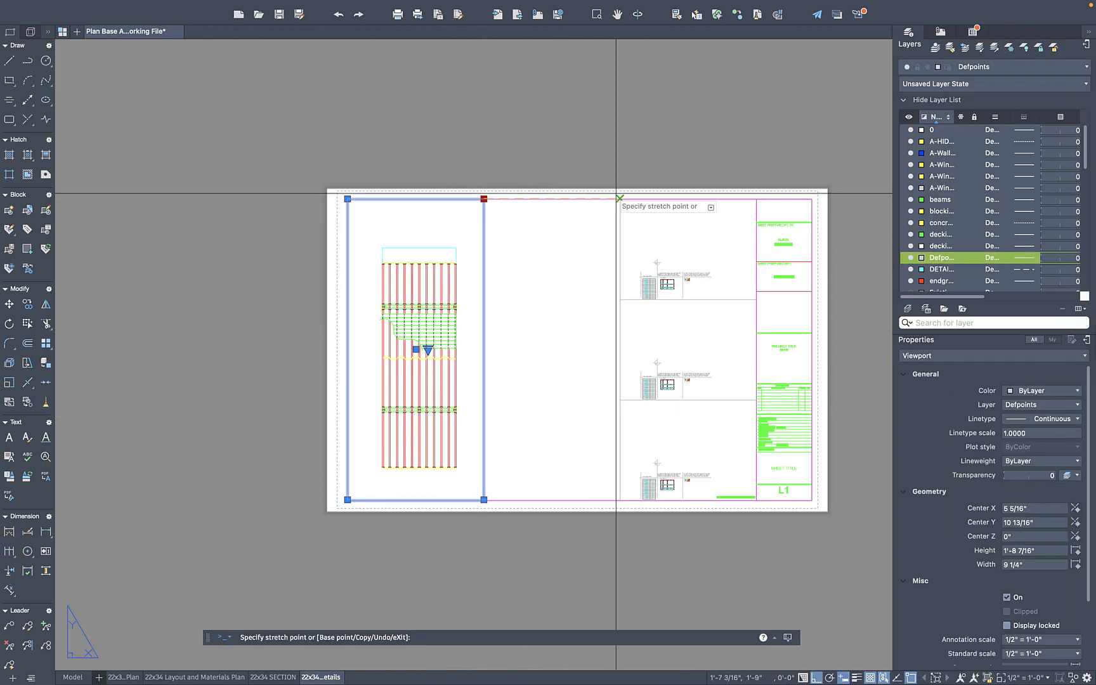
key(Escape)
key(Escape)
click(490, 311)
double_click(480, 328)
middle_drag(480, 328, 508, 323)
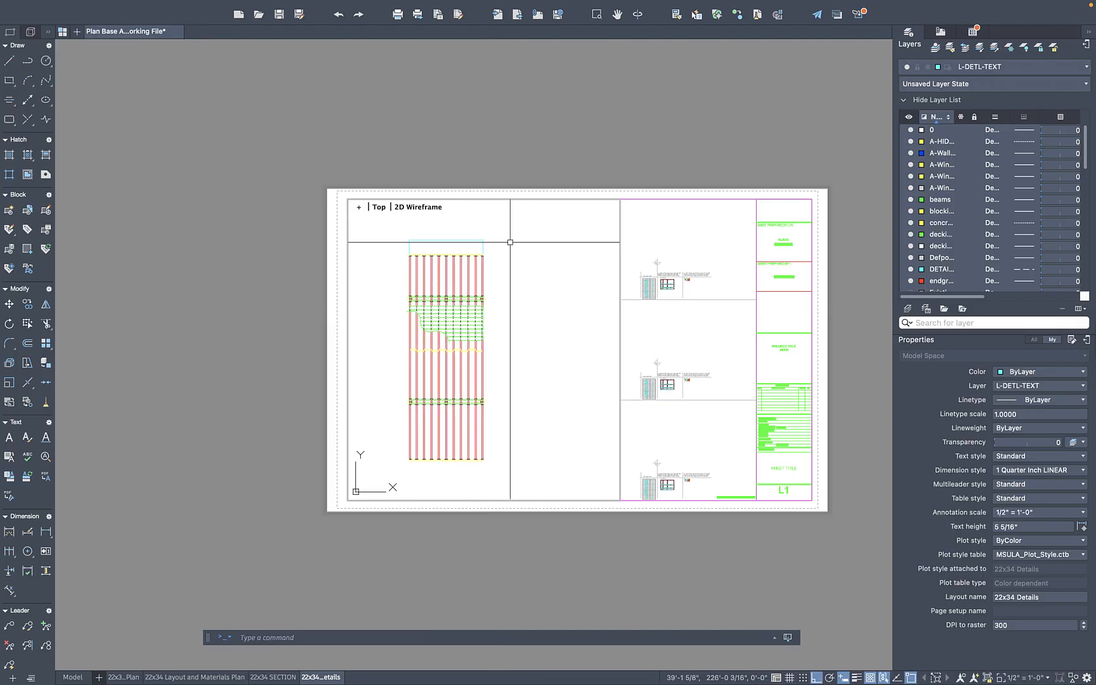
double_click(507, 147)
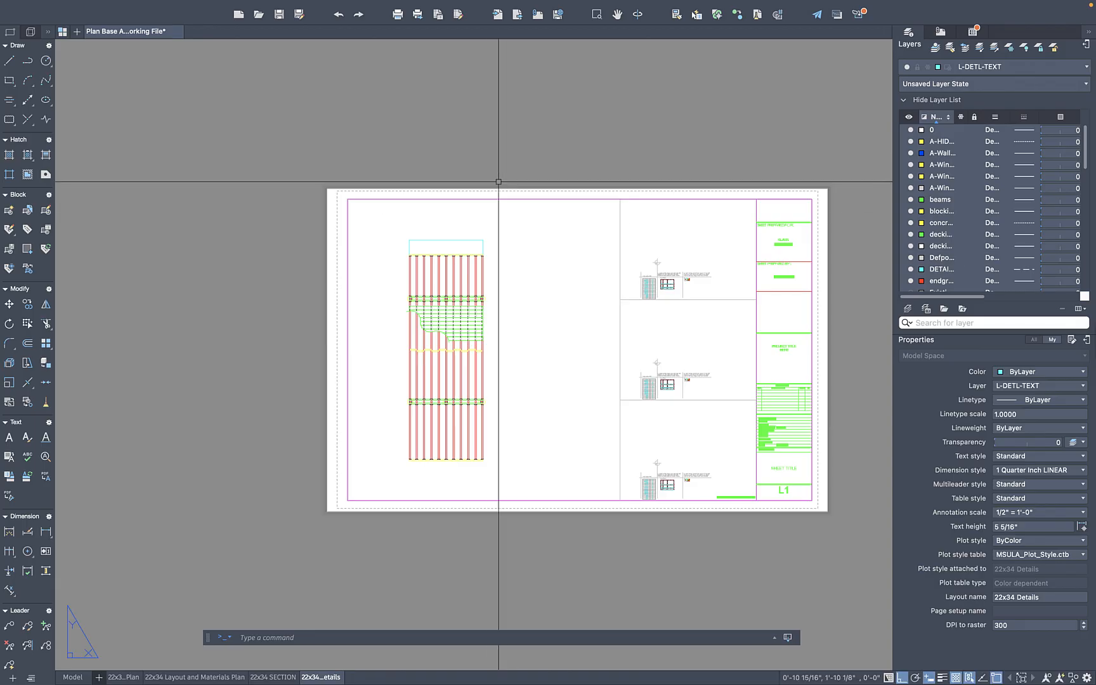
In model space, copy the upper middle detail frame from the WITH SCALE BAR set to the empty area beside the copied boardwalk
click(73, 678)
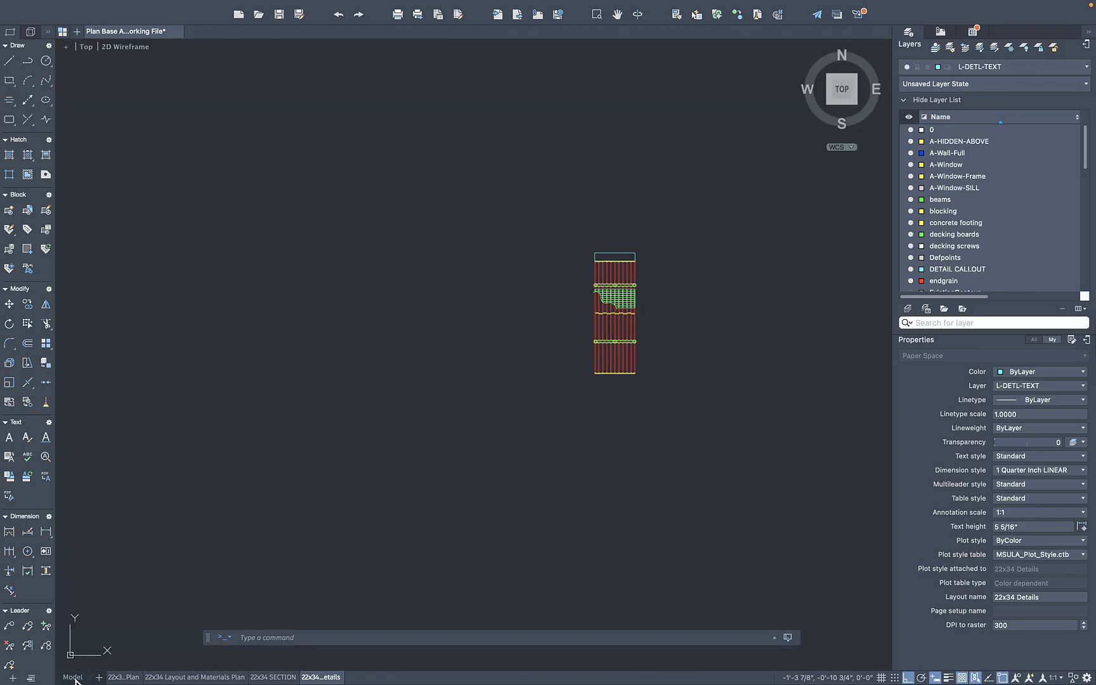
scroll(521, 440, down, 5)
scroll(523, 441, up, 5)
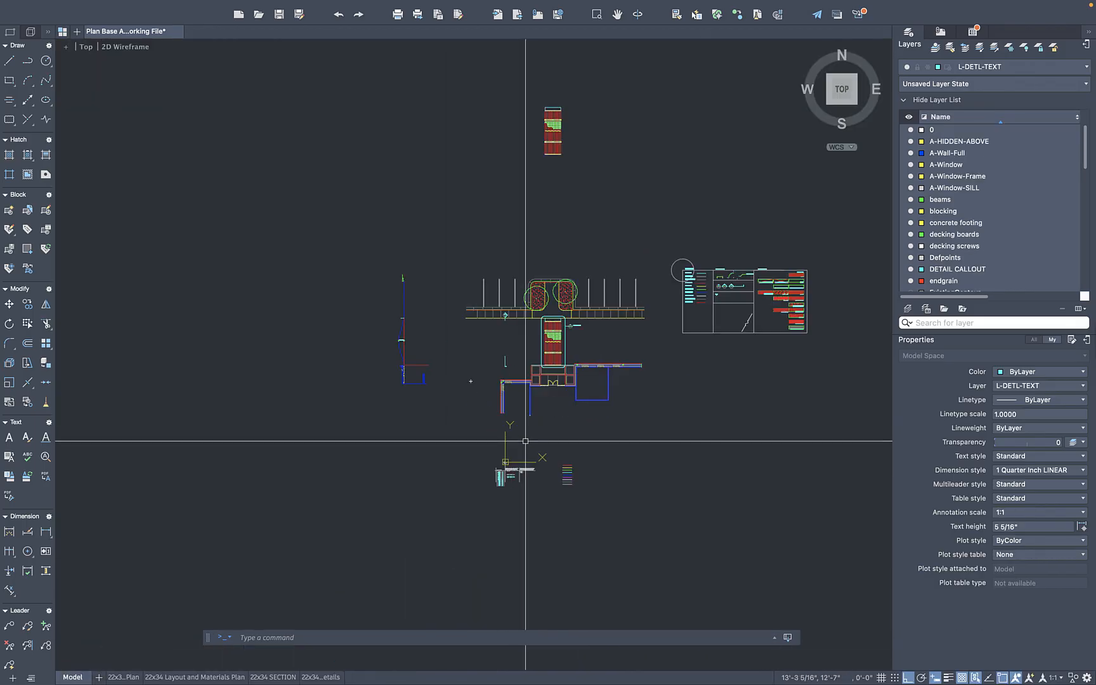
scroll(444, 517, up, 3)
scroll(472, 571, up, 5)
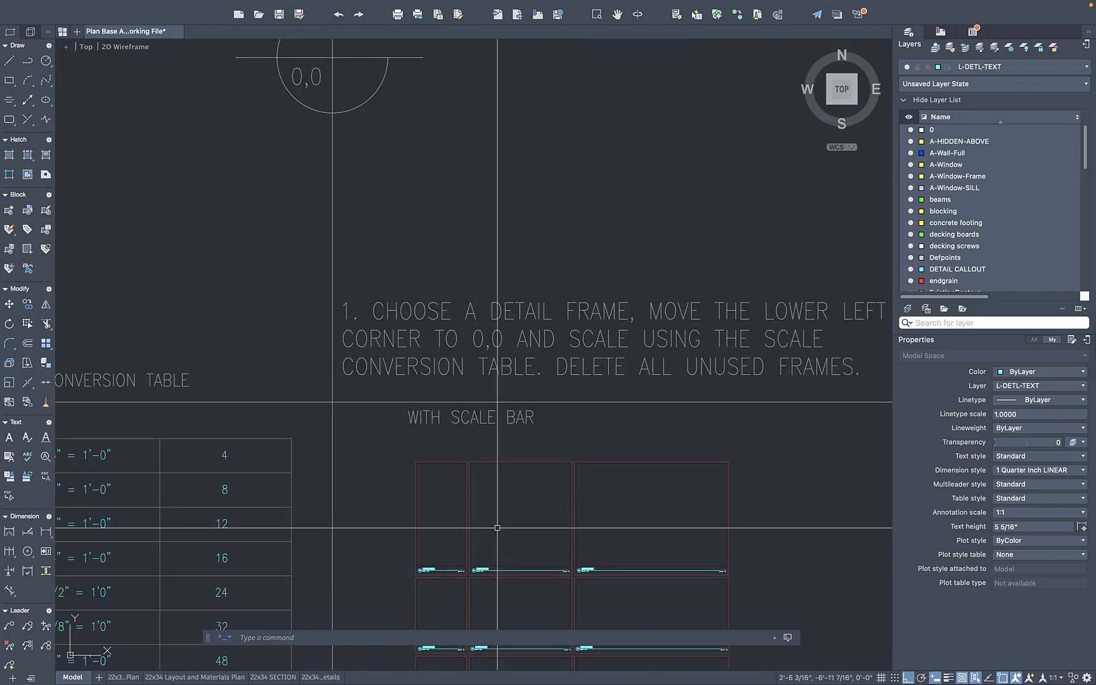
click(522, 462)
middle_drag(499, 504, 504, 395)
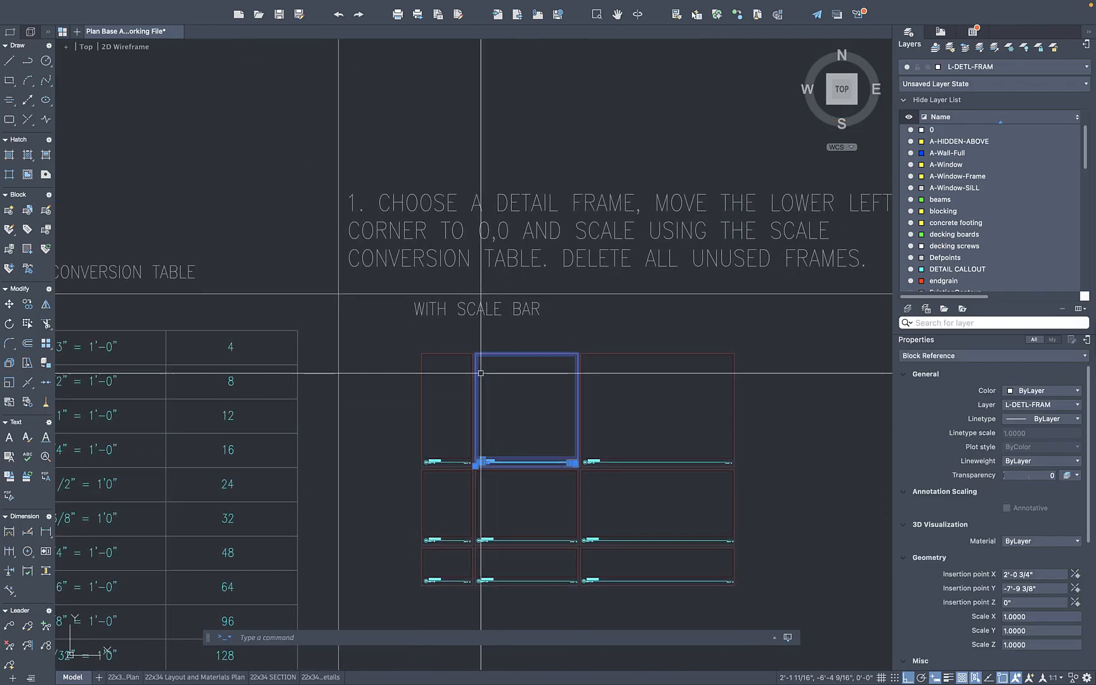
text(co)
key(Return)
click(528, 397)
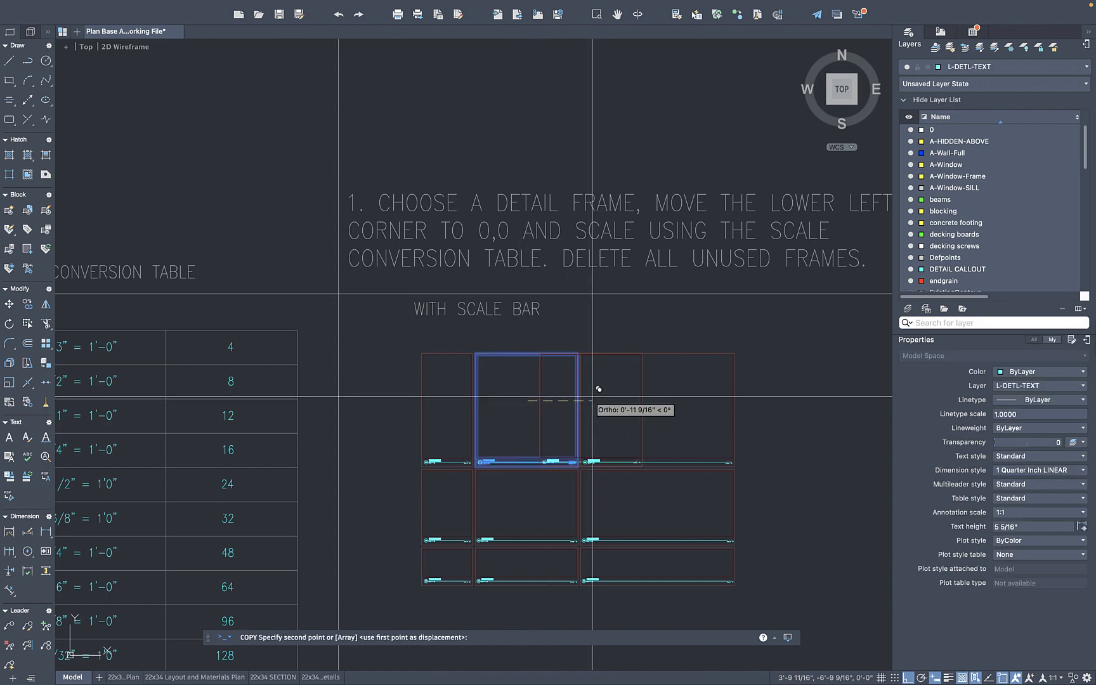
scroll(642, 337, down, 5)
scroll(460, 441, up, 5)
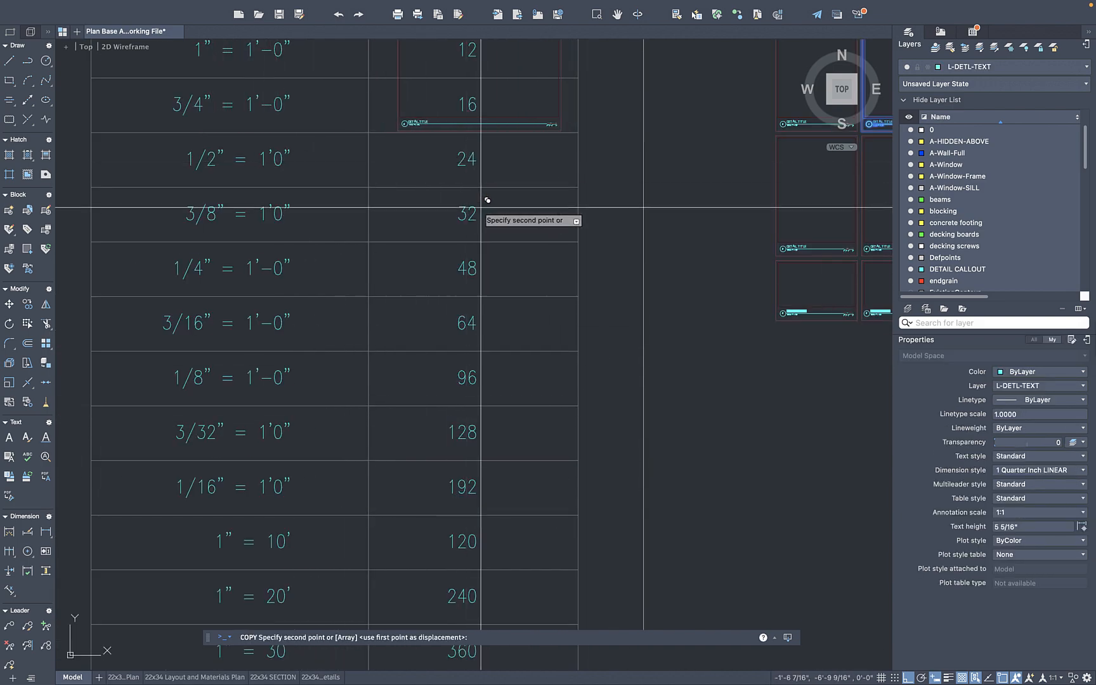
scroll(487, 232, down, 5)
scroll(517, 267, up, 4)
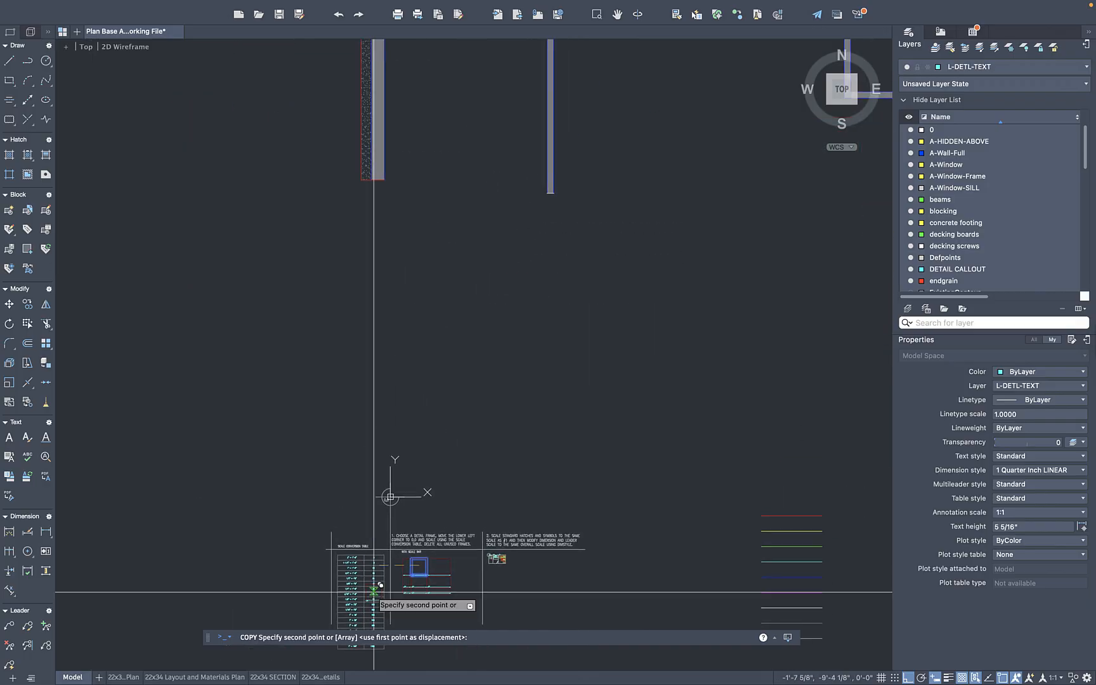
click(513, 277)
scroll(453, 435, down, 4)
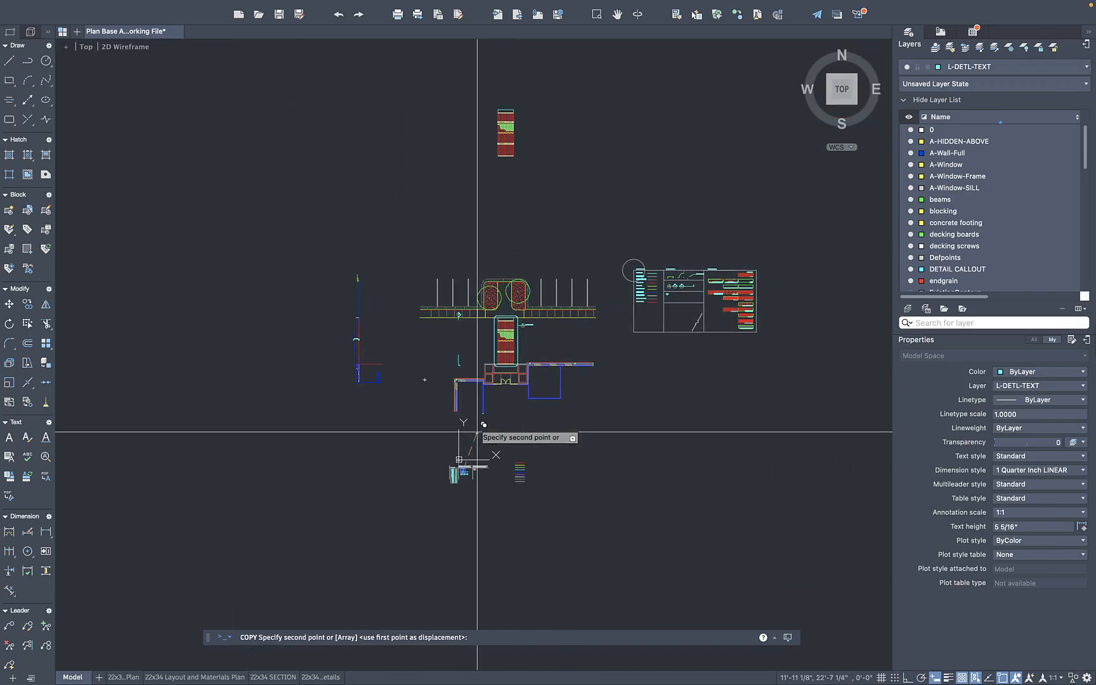
key(Return)
Scale the copied detail frame by 24 to suit the 1/2" = 1'-0" detail
text(sc)
key(Return)
click(548, 157)
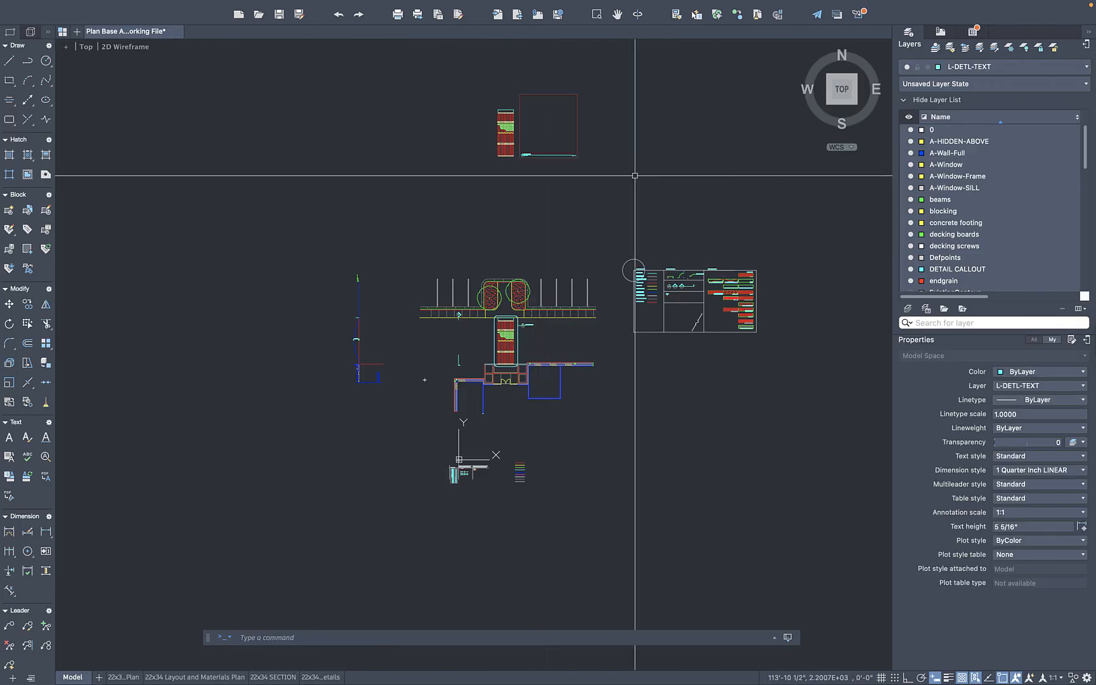
Move the enlarged detail frame so it surrounds the copied boardwalk, with the title line below the plan
click(577, 118)
click(537, 170)
text(M)
key(Return)
click(552, 188)
click(520, 198)
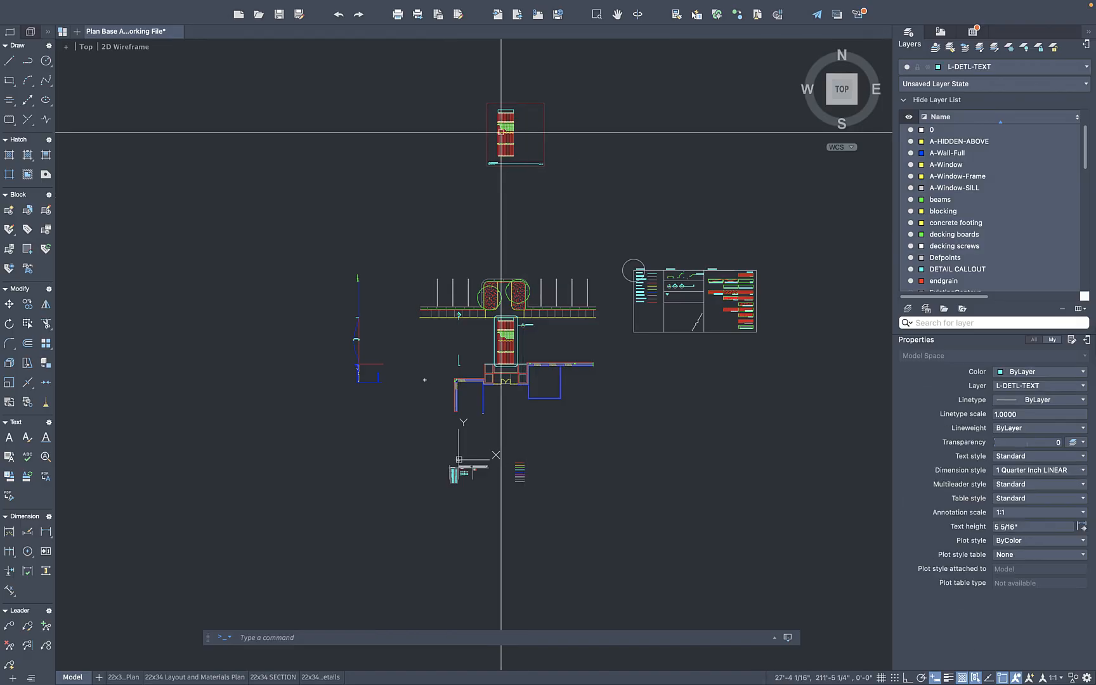
Make 1 Half Inch LINEAR the current dimension style and close the style manager
scroll(501, 132, up, 7)
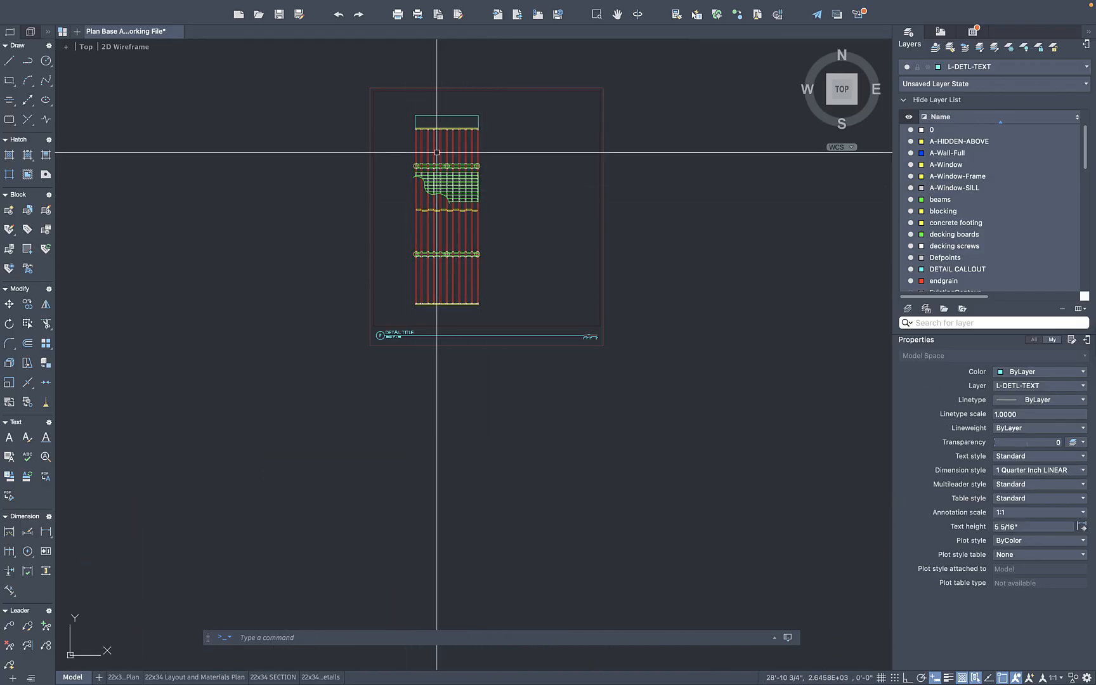
scroll(467, 163, up, 4)
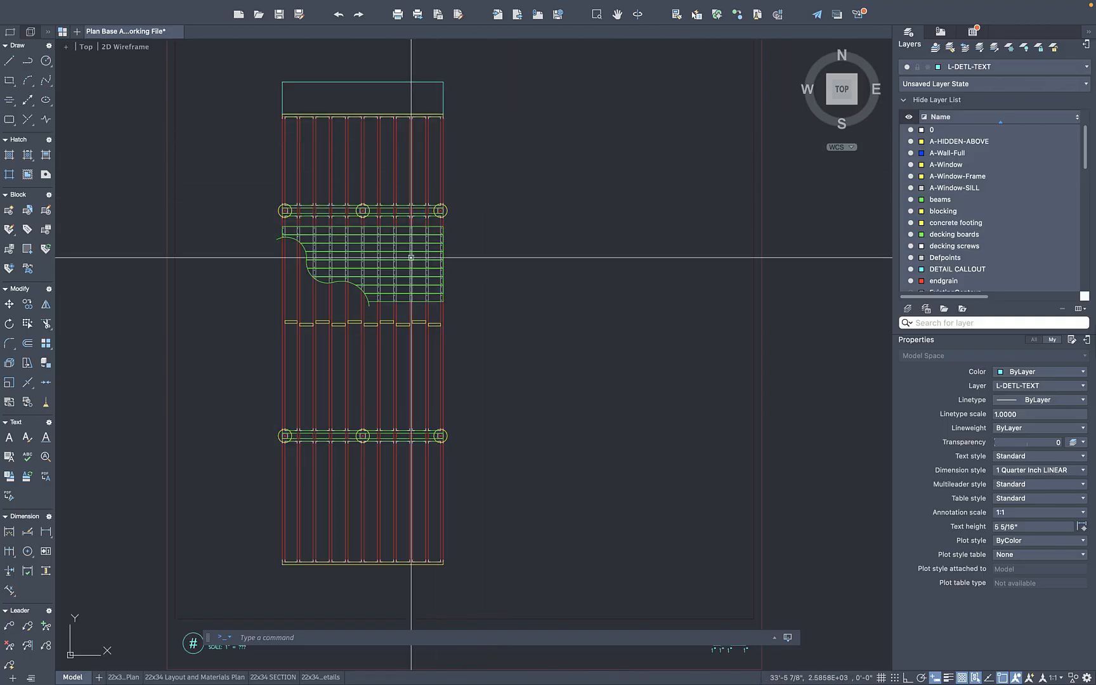
text(d)
key(Return)
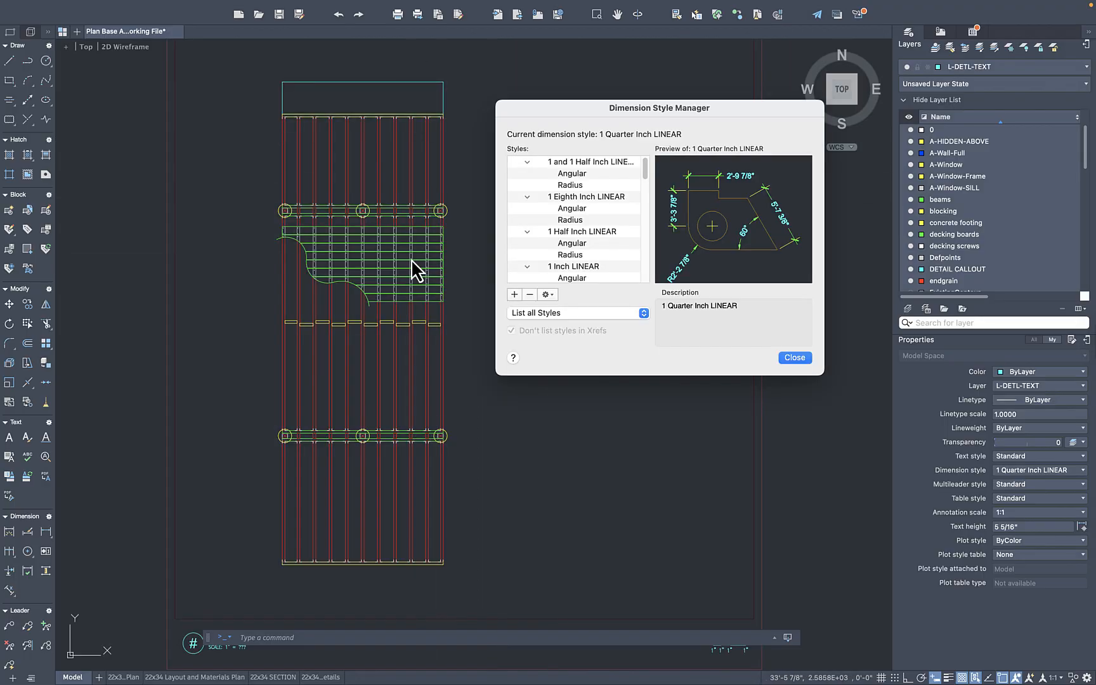
click(577, 231)
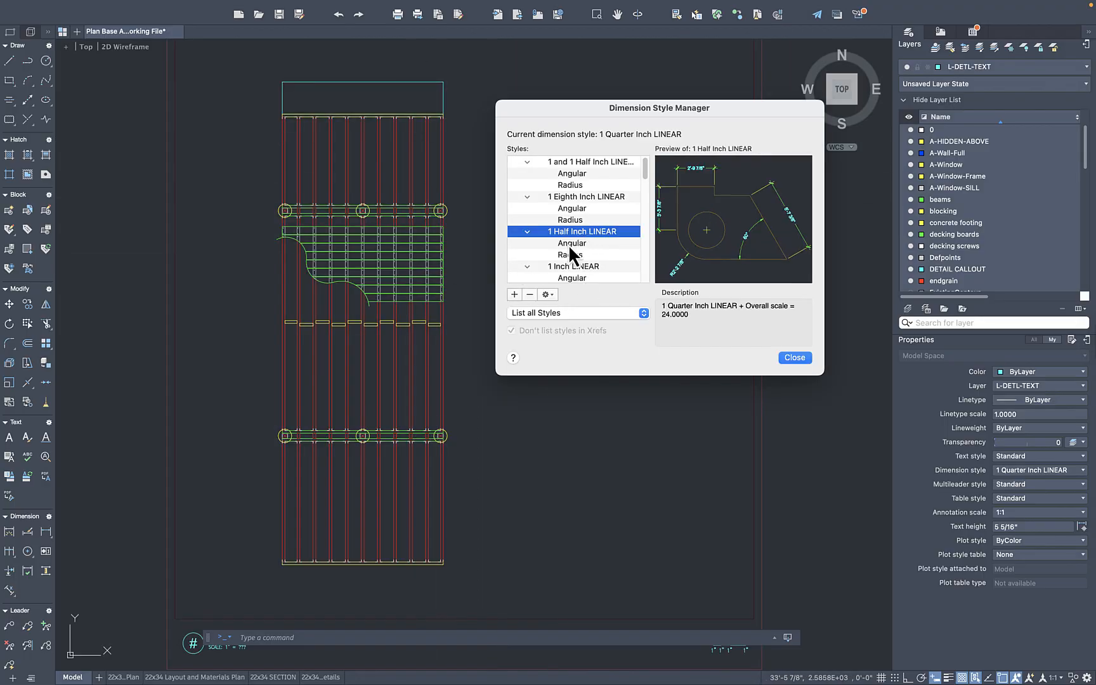
click(547, 294)
click(557, 309)
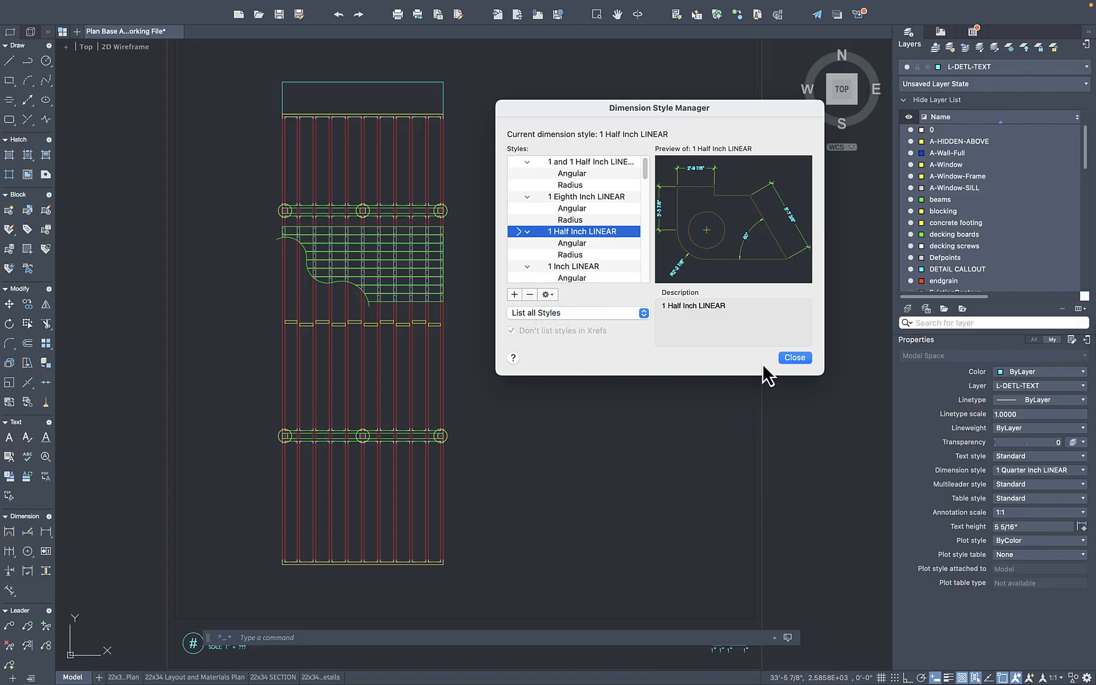
click(790, 359)
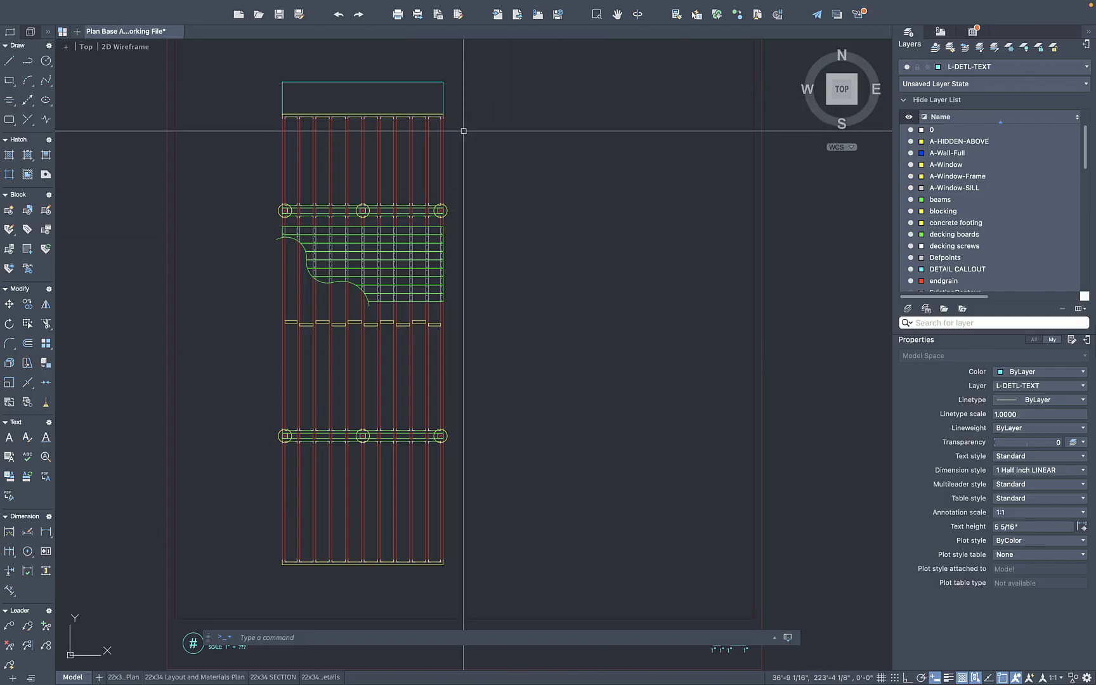
Draw a leader from the ledger board near the boardwalk's upper right corner to the empty space beside it, ending in a horizontal landing
key(Return)
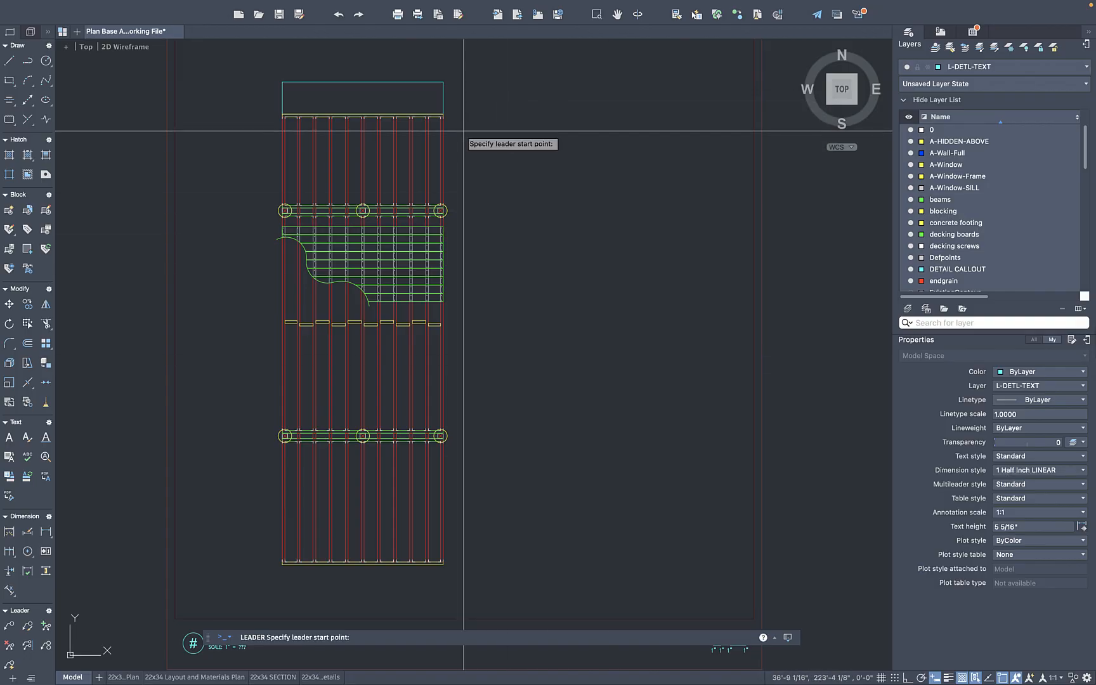
scroll(437, 124, up, 6)
click(367, 121)
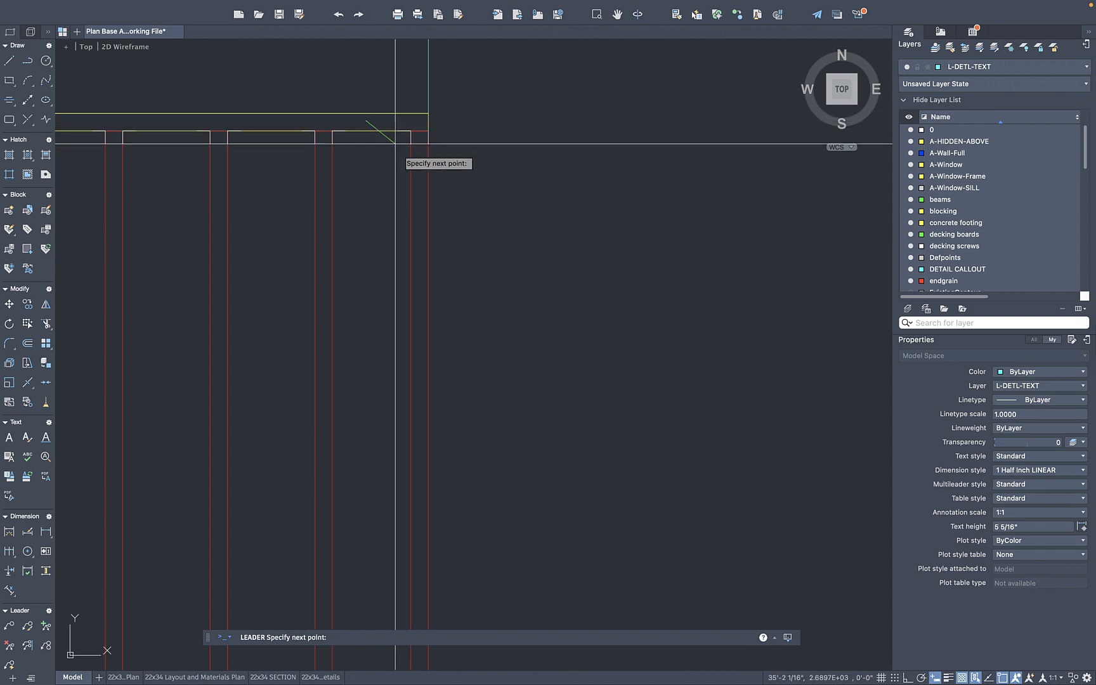
scroll(561, 315, down, 2)
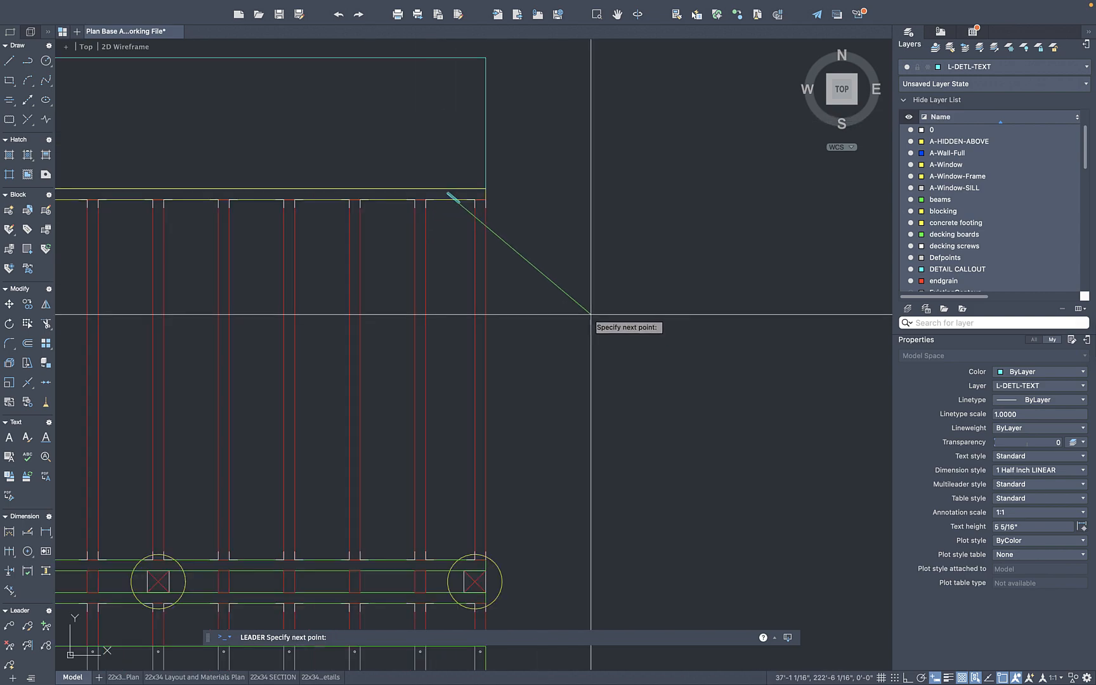
key(F8)
click(621, 300)
key(Return)
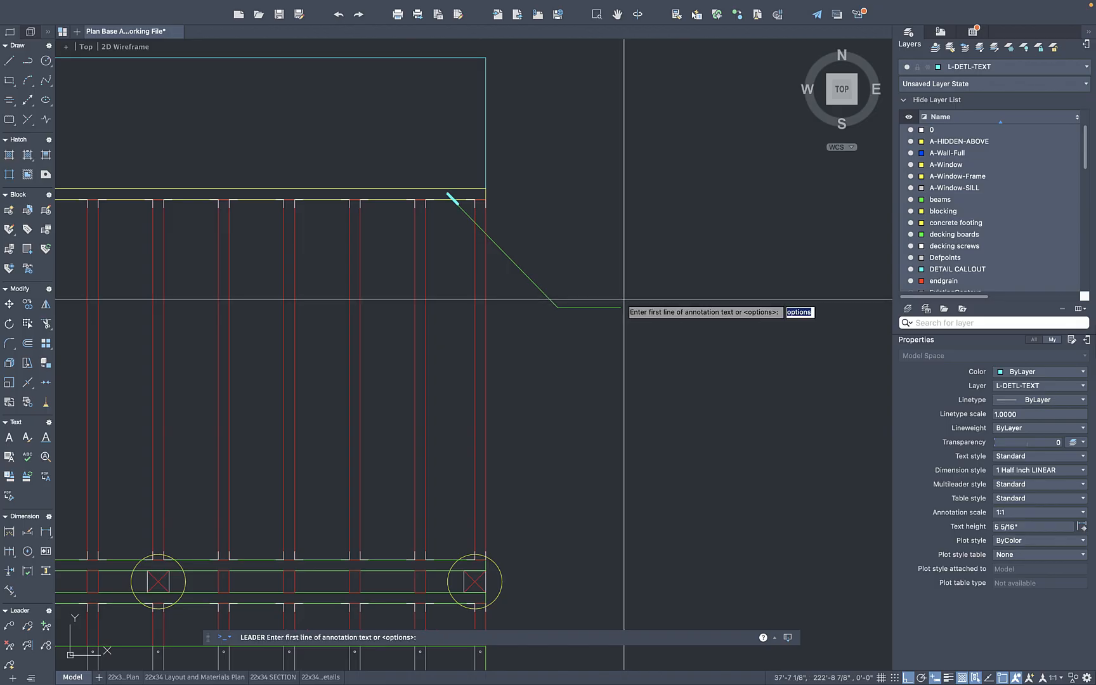
Annotate the leader with "2X?? LEDGER BOARD. TO BE SECURED WITH 1/2" WEDGE ANCHER AND NUT/WASHER AT 12" O.C. TYP."
key(Caps_Lock)
text(2X??)
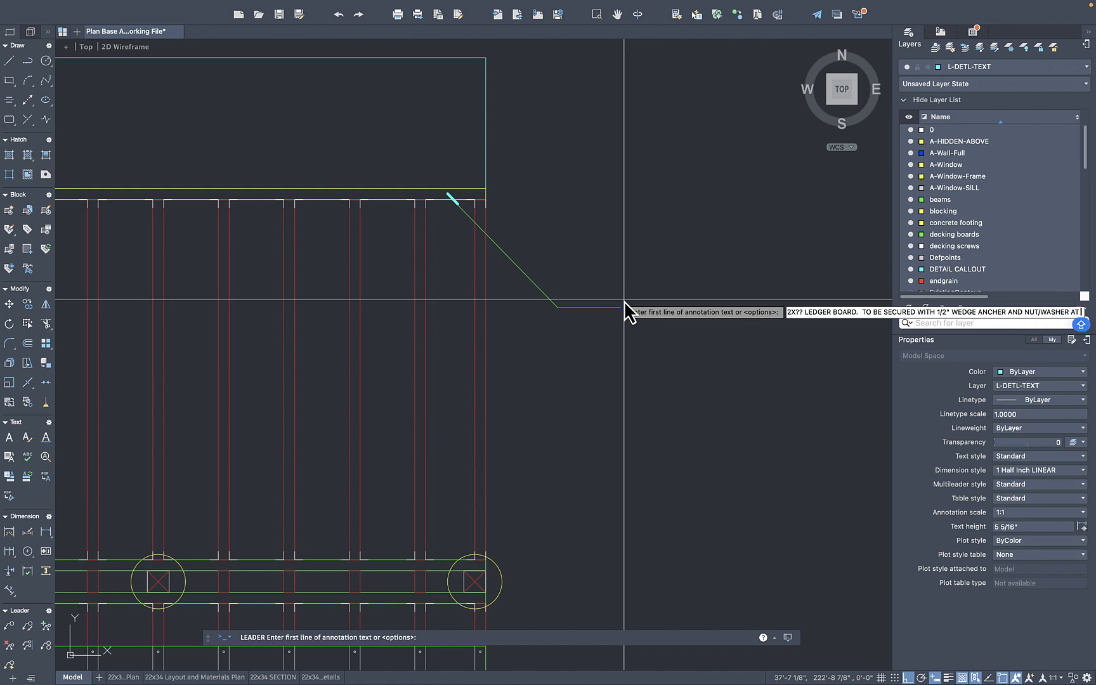
text(" O)
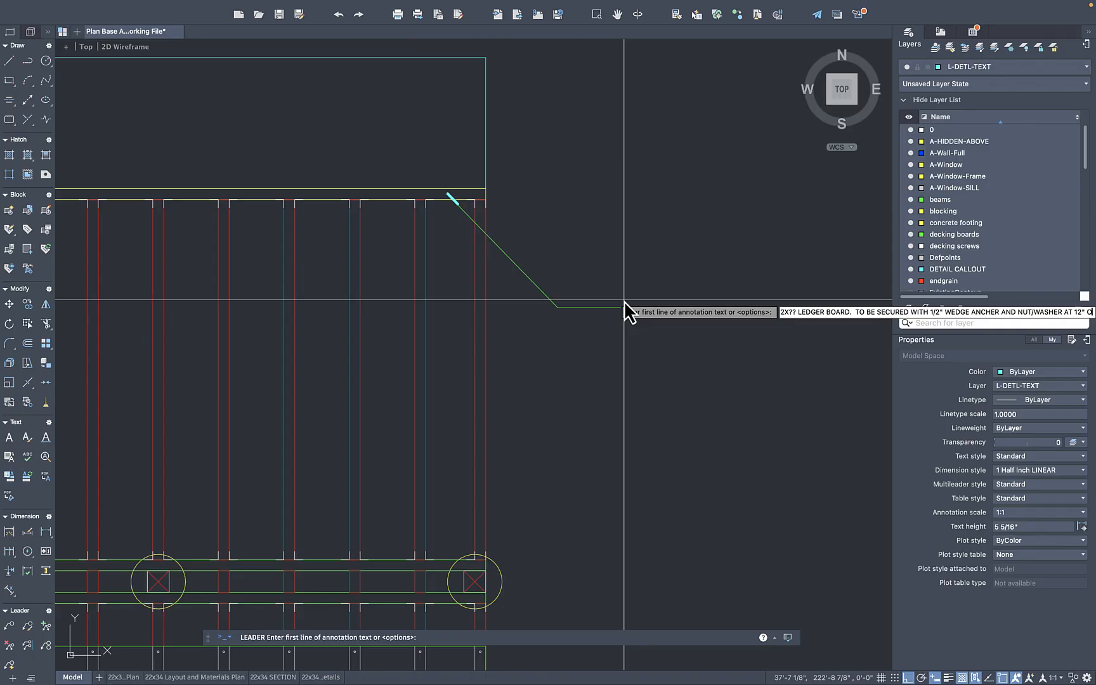
text(.C. TYP)
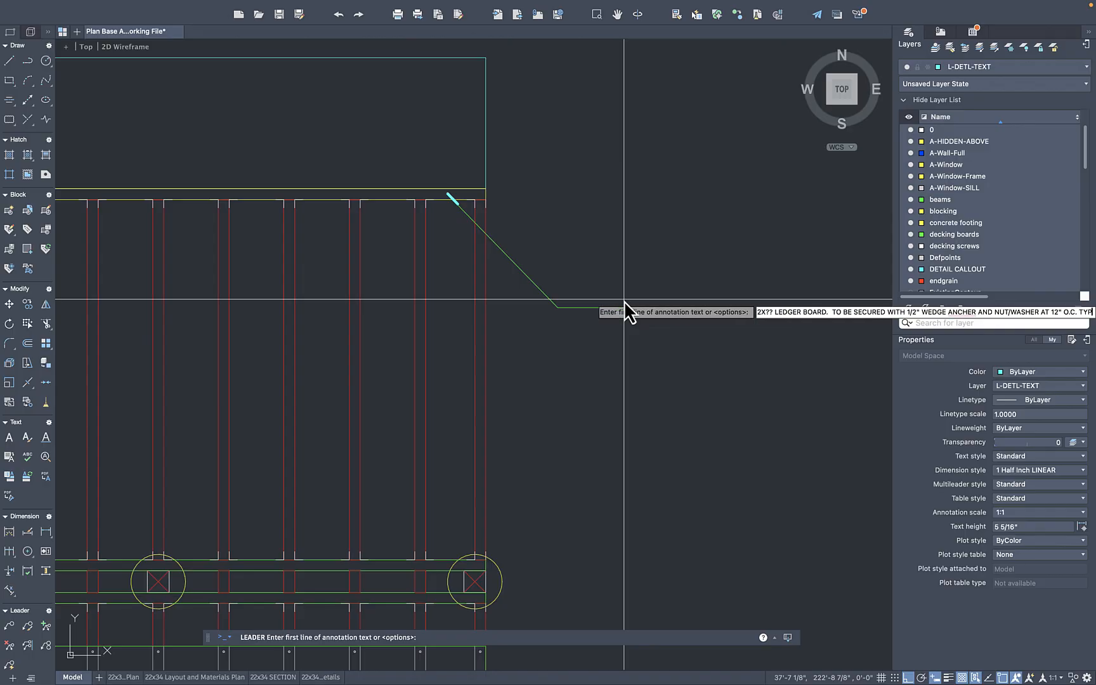
text(.)
key(Return)
key(Return)
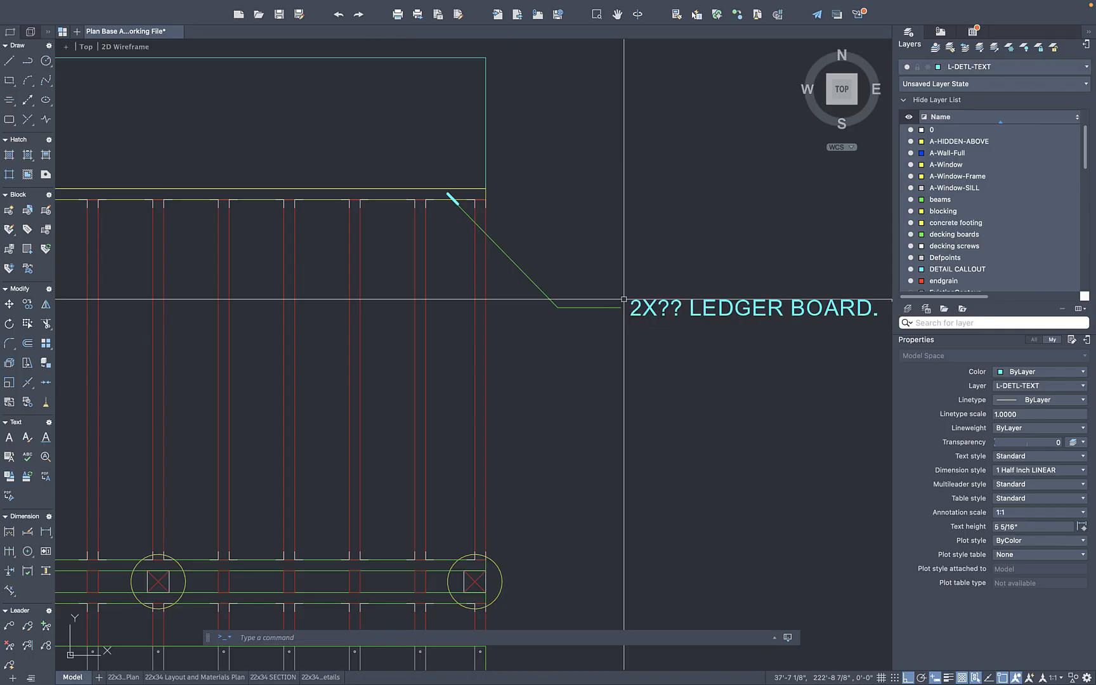
Narrow the ledger board note's text box to about 7'-6 1/2" wide so the text wraps
scroll(629, 288, down, 3)
double_click(627, 314)
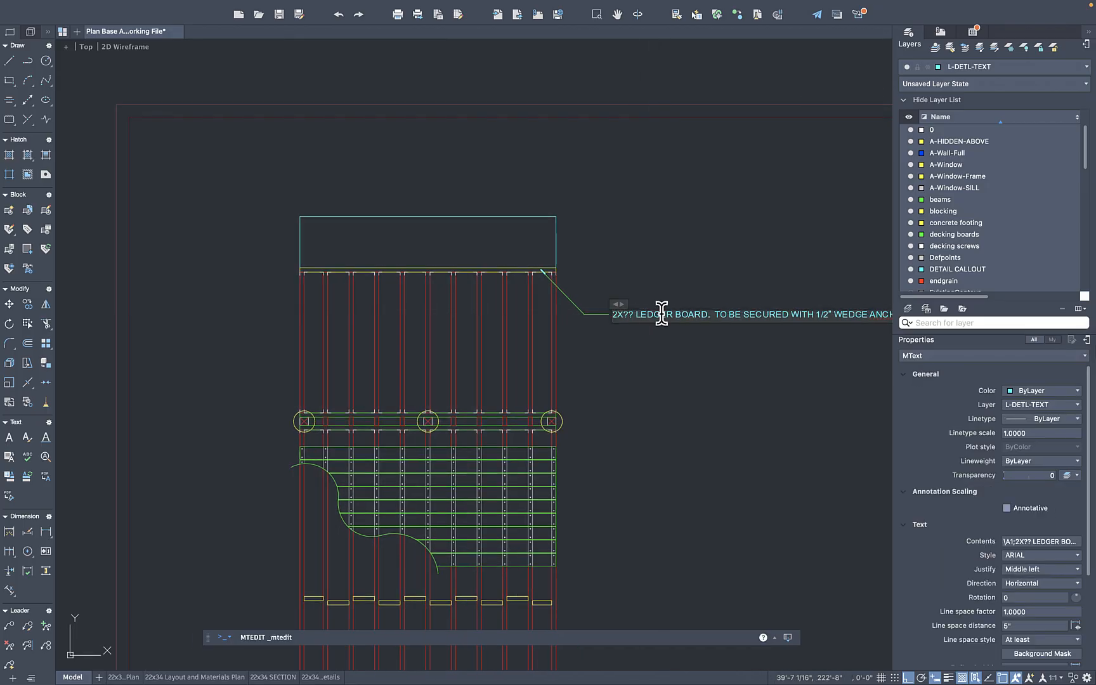
drag(615, 304, 812, 301)
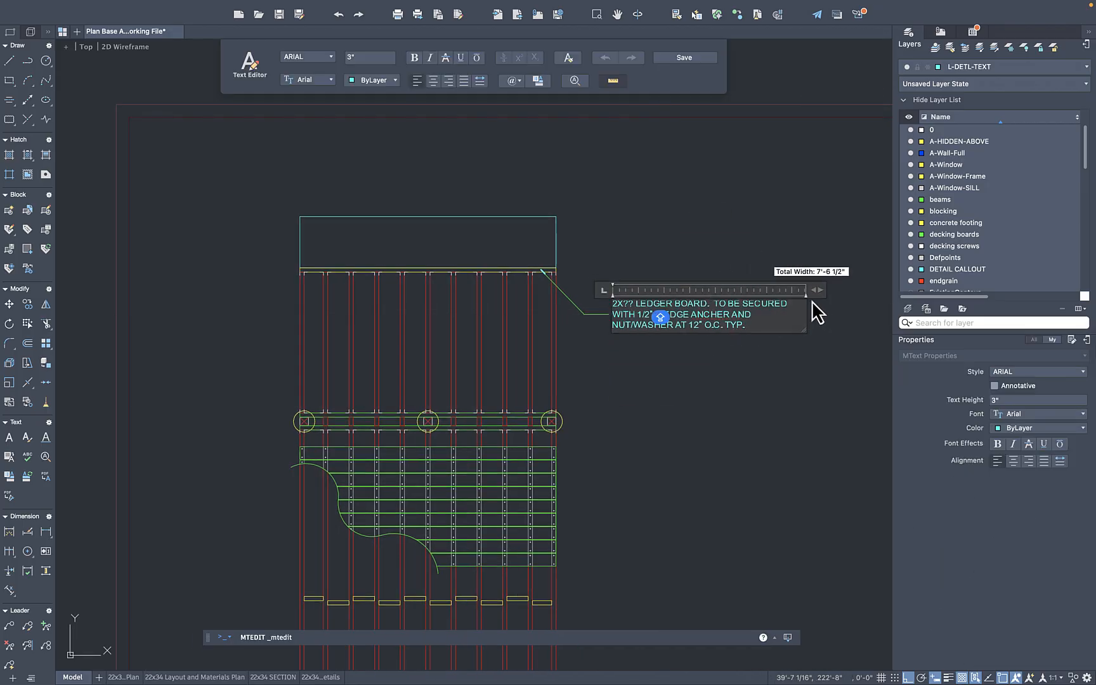
click(798, 254)
Copy the ledger board leader and its note straight down below the original
click(687, 281)
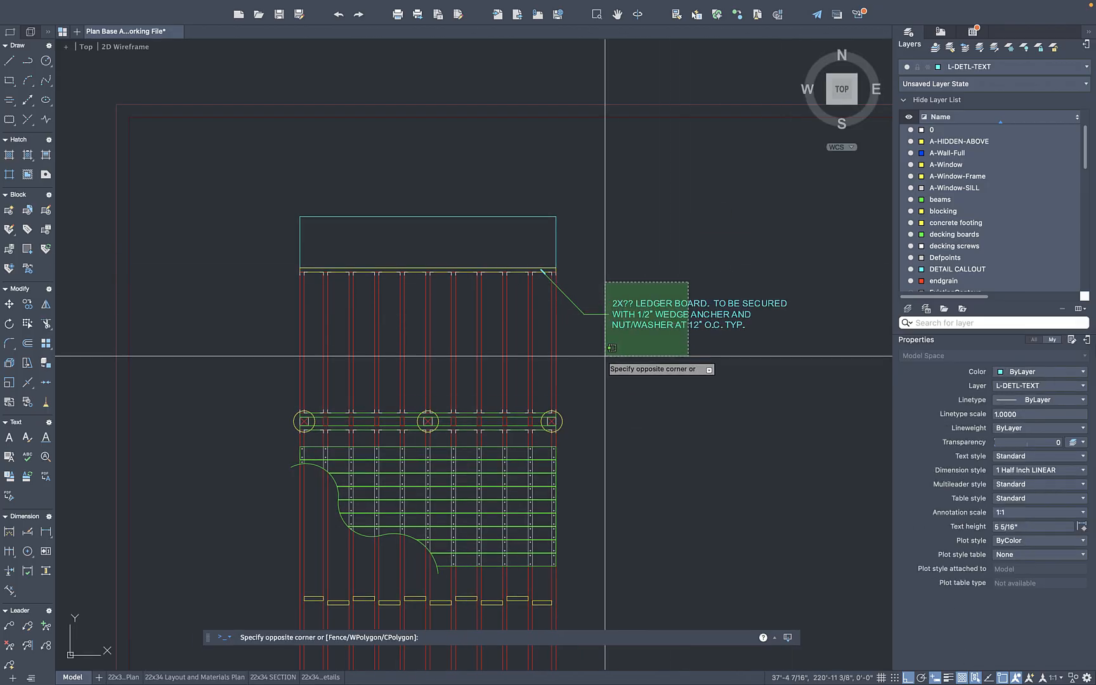
click(605, 356)
click(582, 335)
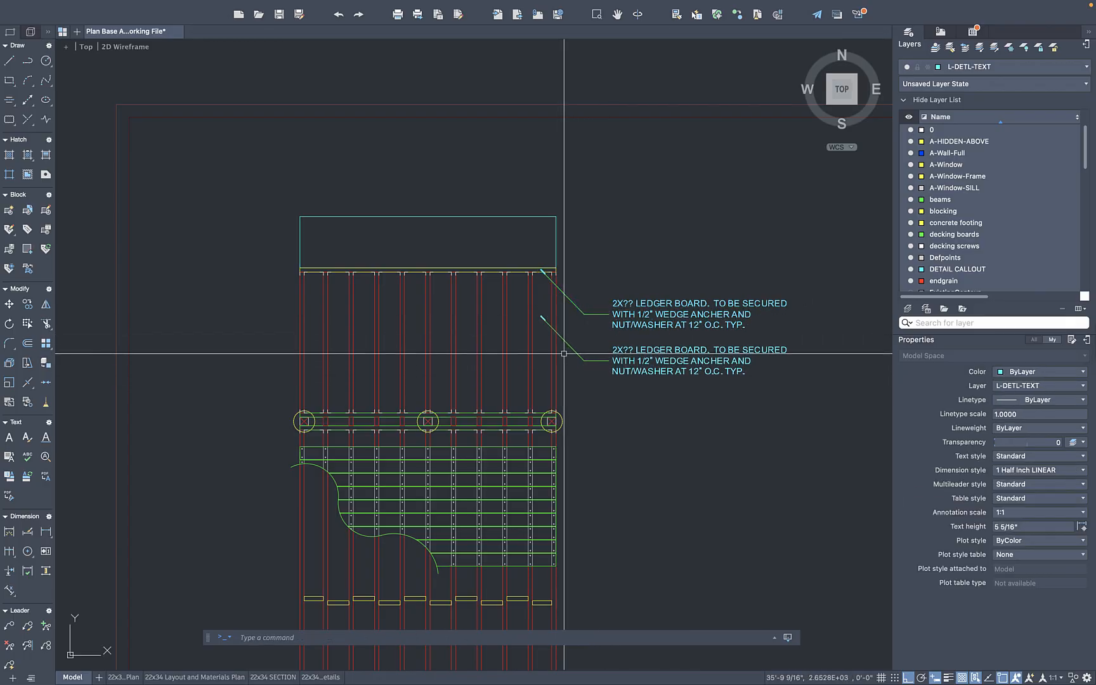
Stretch the second leader's arrow tip up to a joist where it meets the ledger board
click(564, 353)
click(540, 316)
click(541, 316)
key(Escape)
Copy the second leader and its note straight down to the level of the upper beam
click(619, 340)
click(596, 382)
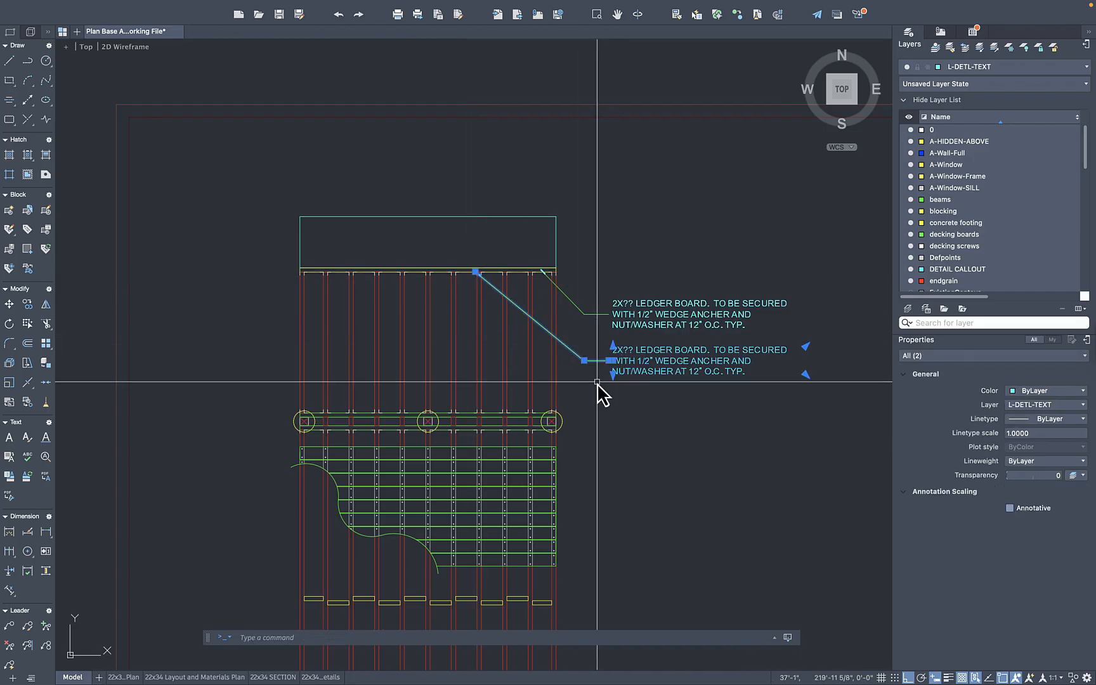
click(599, 383)
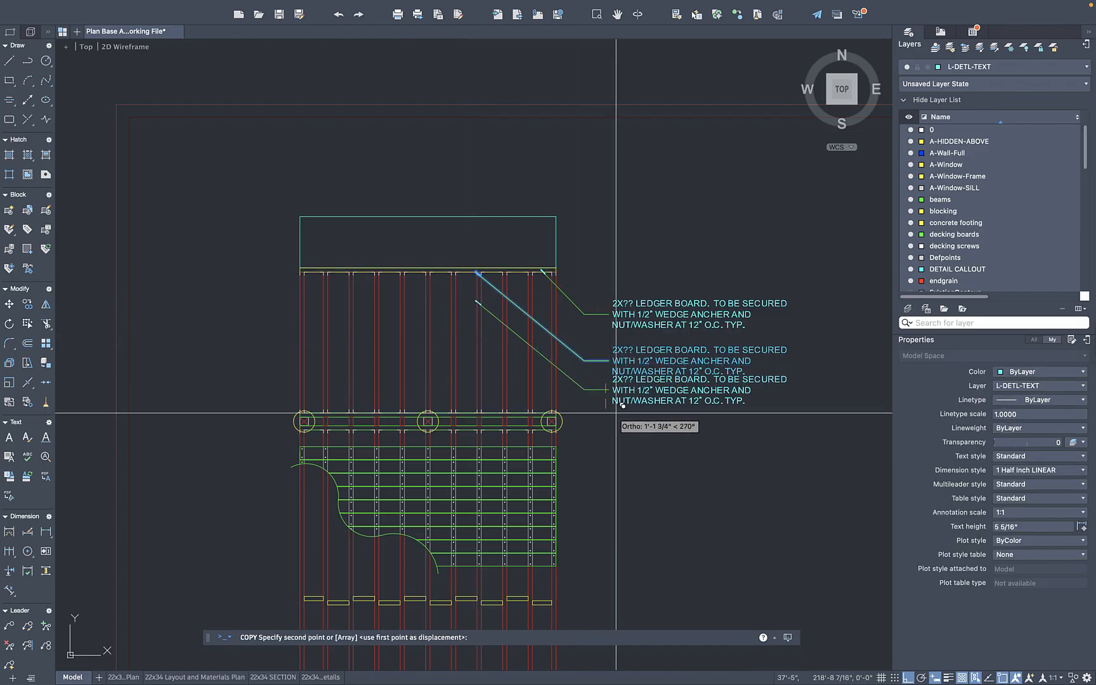
click(609, 440)
key(Escape)
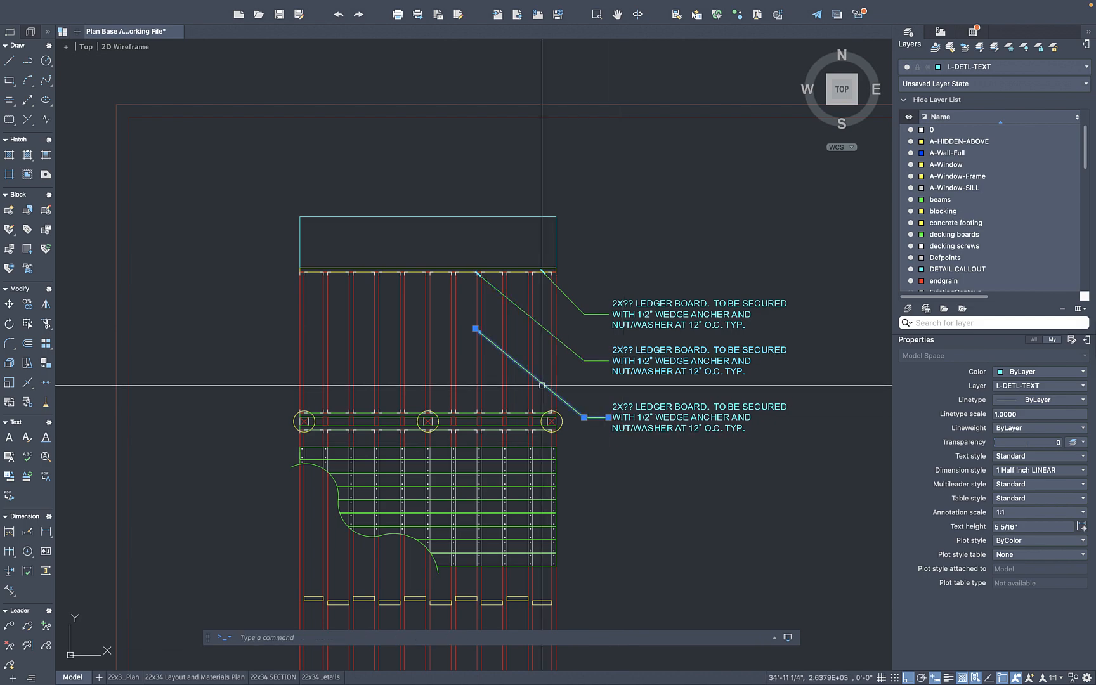
Stretch the third leader's arrow tip to the upper beam, just beside the right-hand post
click(475, 329)
scroll(525, 413, up, 6)
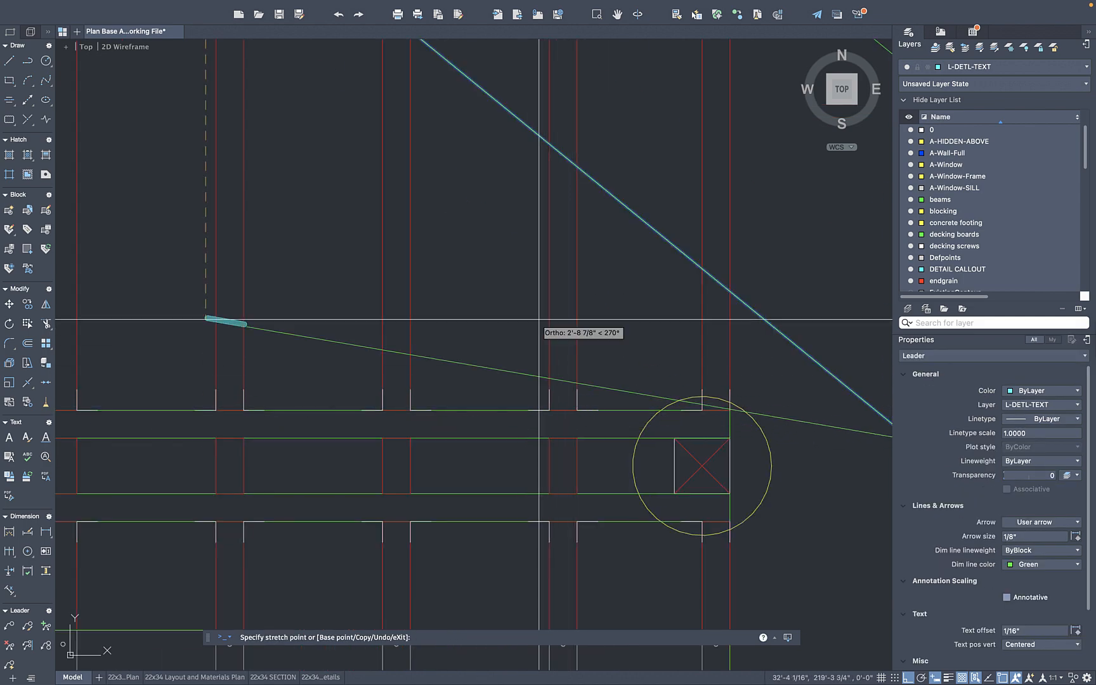
click(549, 406)
Widen the first ledger board note's text box so the note wraps onto two lines
scroll(549, 406, down, 8)
scroll(464, 400, down, 4)
scroll(507, 412, up, 3)
scroll(510, 368, down, 3)
middle_drag(513, 370, 542, 343)
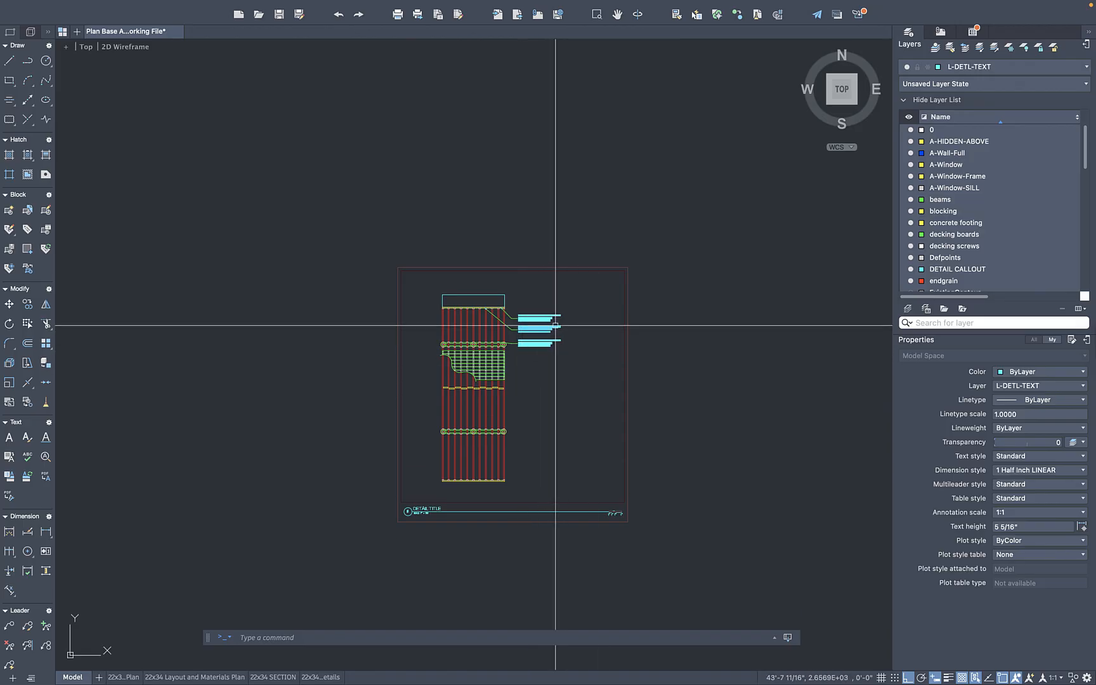
scroll(555, 326, up, 4)
double_click(526, 313)
drag(594, 291, 661, 281)
click(658, 264)
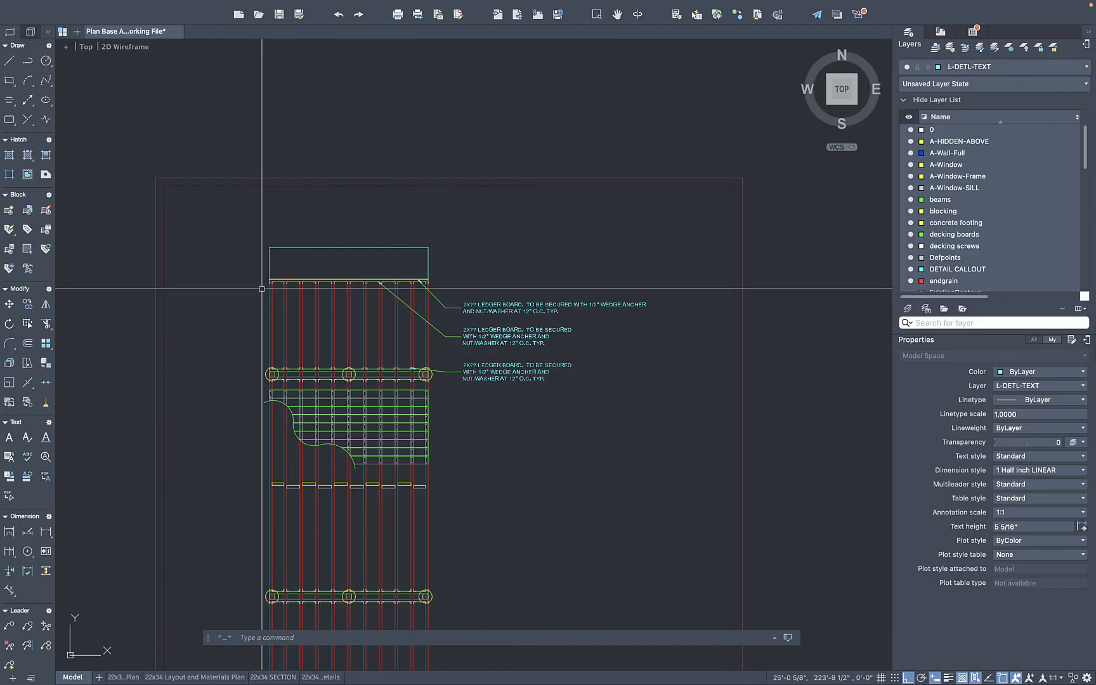
Add a vertical linear dimension for the full framing length from ledger board to lower end, placed beside the boardwalk's left edge
middle_drag(272, 321, 361, 204)
text(dli)
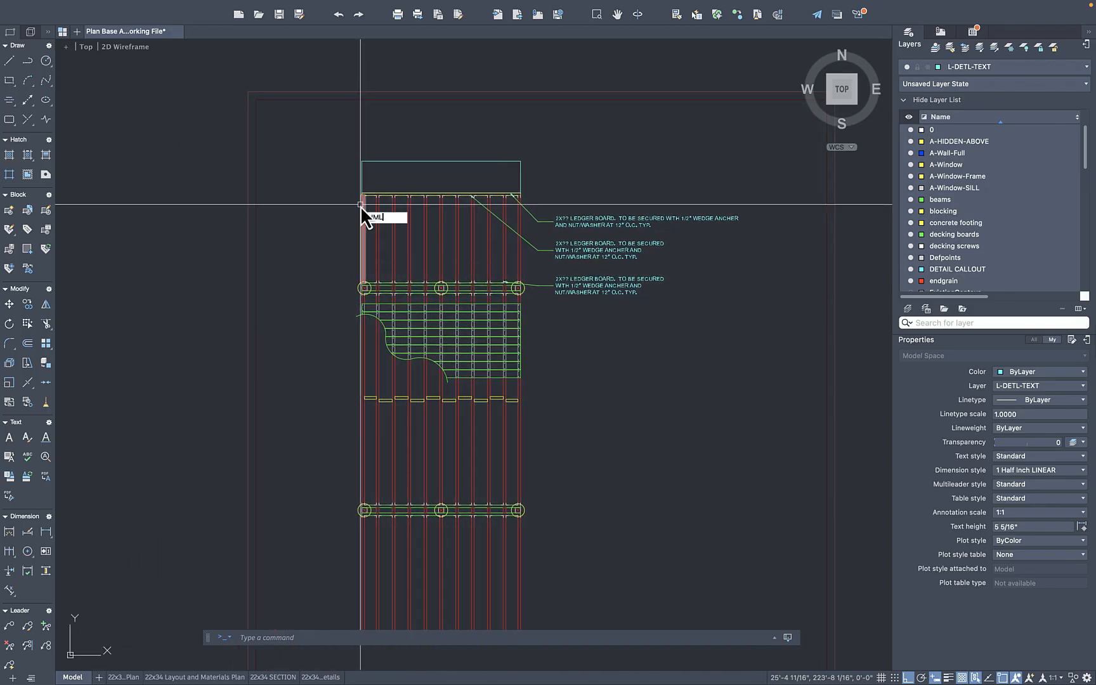
key(Return)
scroll(320, 206, up, 2)
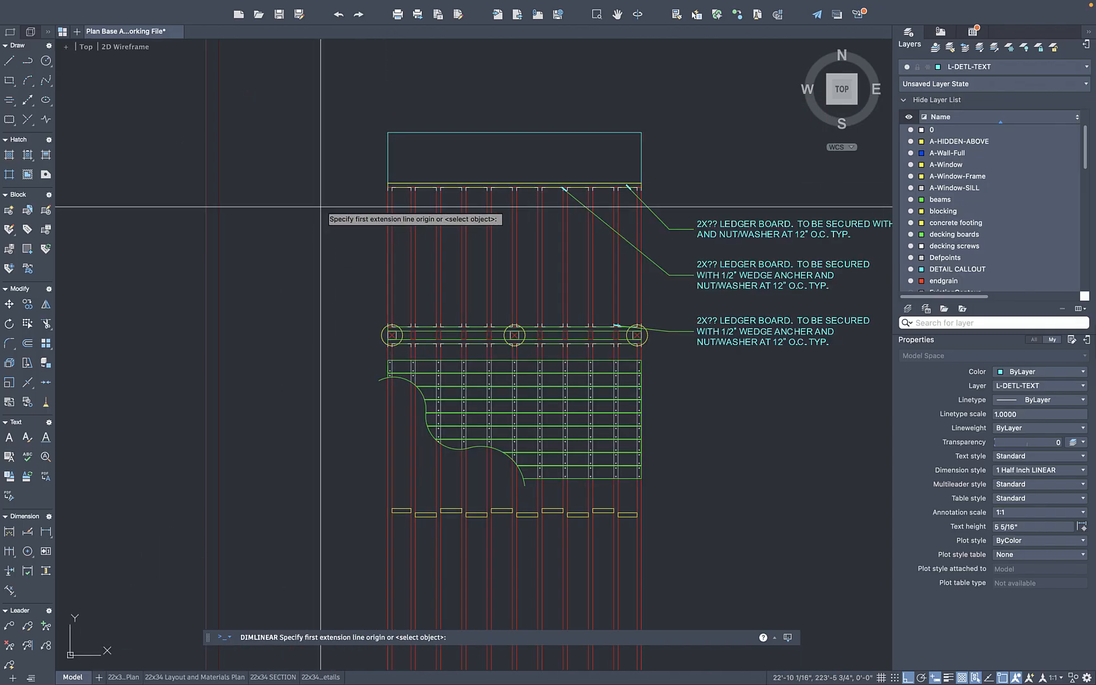
click(388, 183)
scroll(372, 233, down, 4)
middle_drag(372, 233, 350, 105)
scroll(372, 318, up, 6)
click(355, 546)
middle_drag(283, 441, 410, 435)
scroll(353, 356, down, 4)
middle_drag(349, 350, 354, 465)
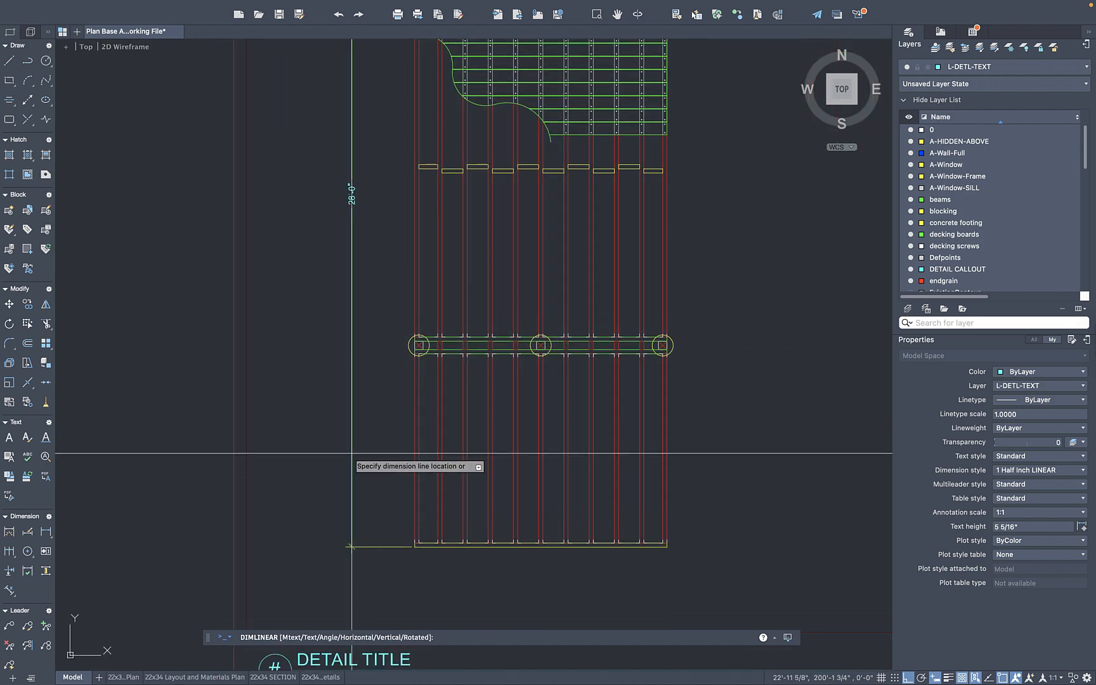
click(324, 482)
Dimension the clear distance from the lower end board's inner edge to the lower beam, placing it between the boardwalk and the overall dimension
key(Return)
click(415, 546)
key(Escape)
scroll(412, 545, up, 5)
scroll(412, 545, up, 2)
key(Return)
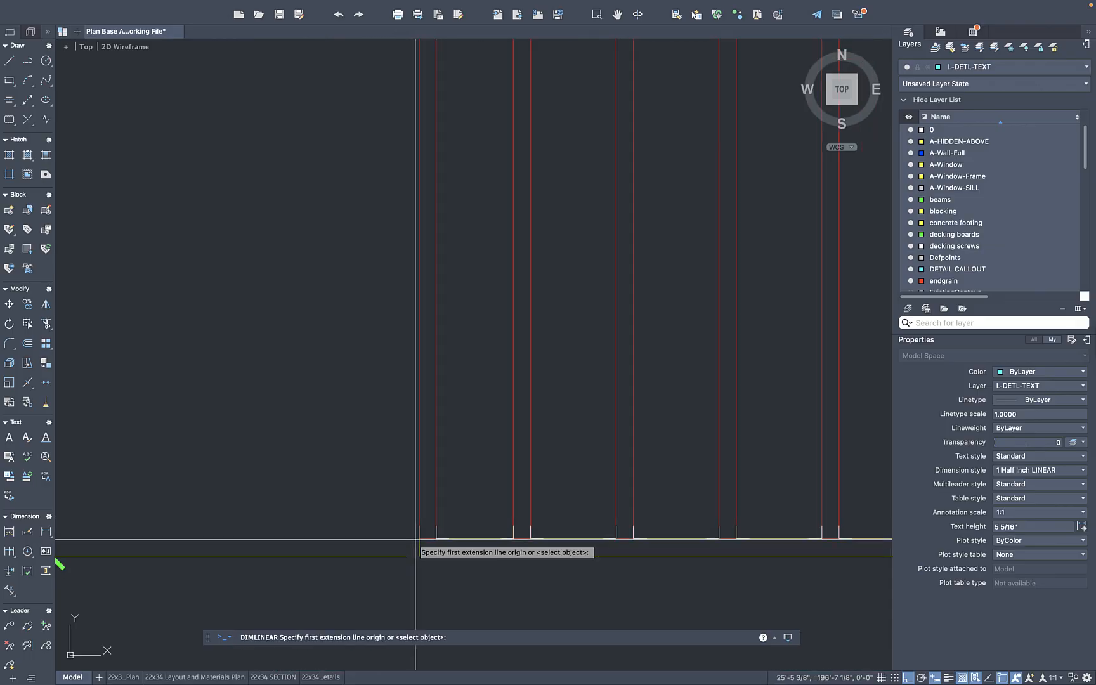
scroll(403, 330, down, 3)
mouse_move(402, 354)
middle_down()
mouse_move(433, 489)
mouse_move(431, 560)
middle_up()
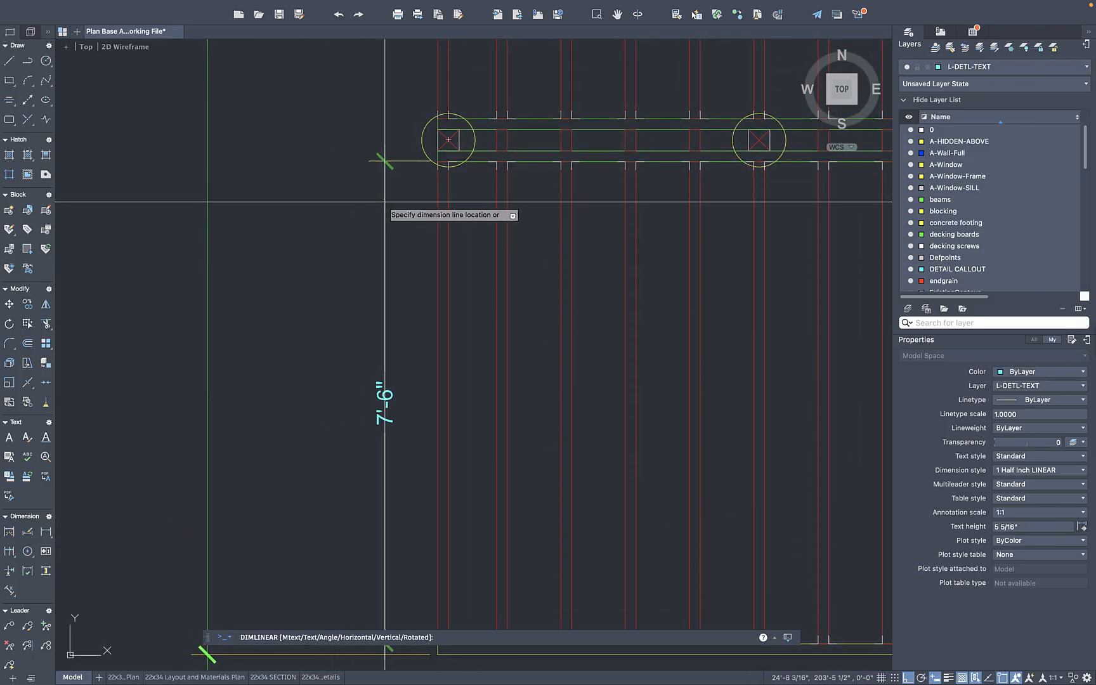
mouse_move(399, 204)
middle_down()
mouse_move(423, 213)
mouse_move(422, 417)
middle_up()
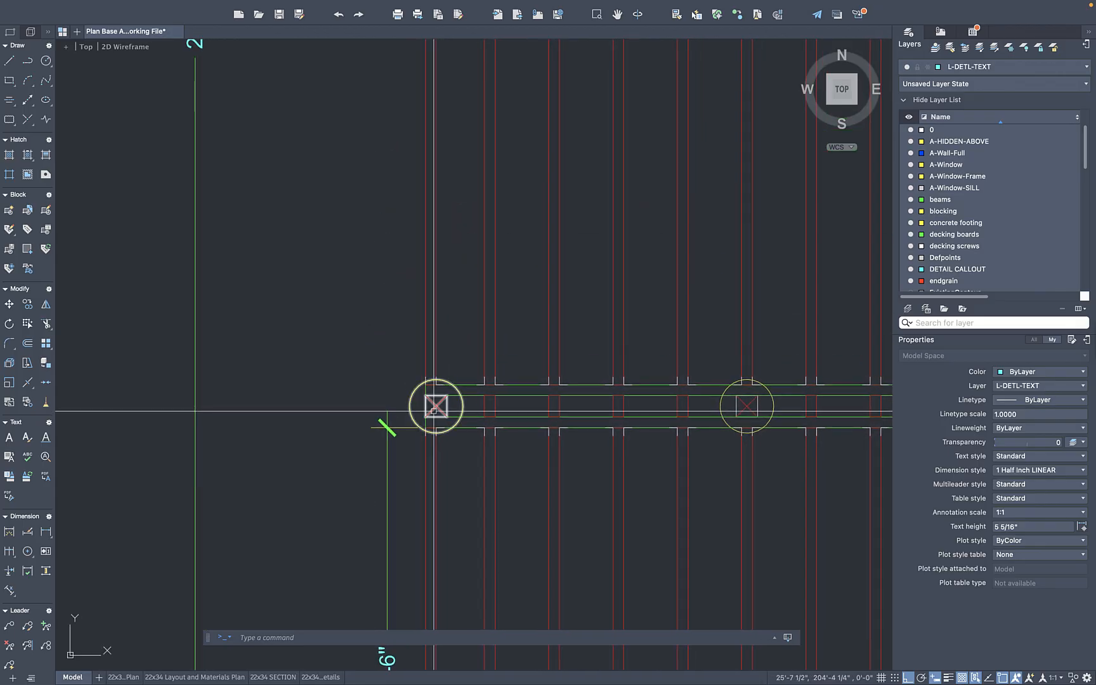
Dimension from the lower left post's center to the boardwalk's lower outer edge, placing it between the two existing dimensions
click(435, 406)
scroll(431, 355, down, 5)
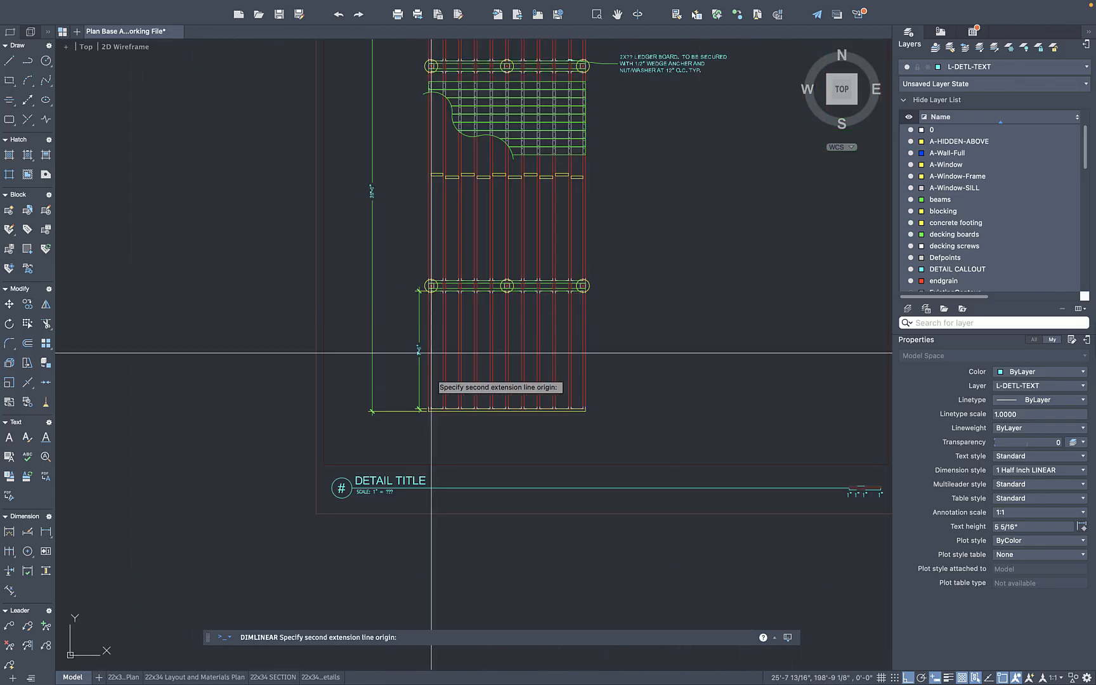
scroll(430, 447, up, 5)
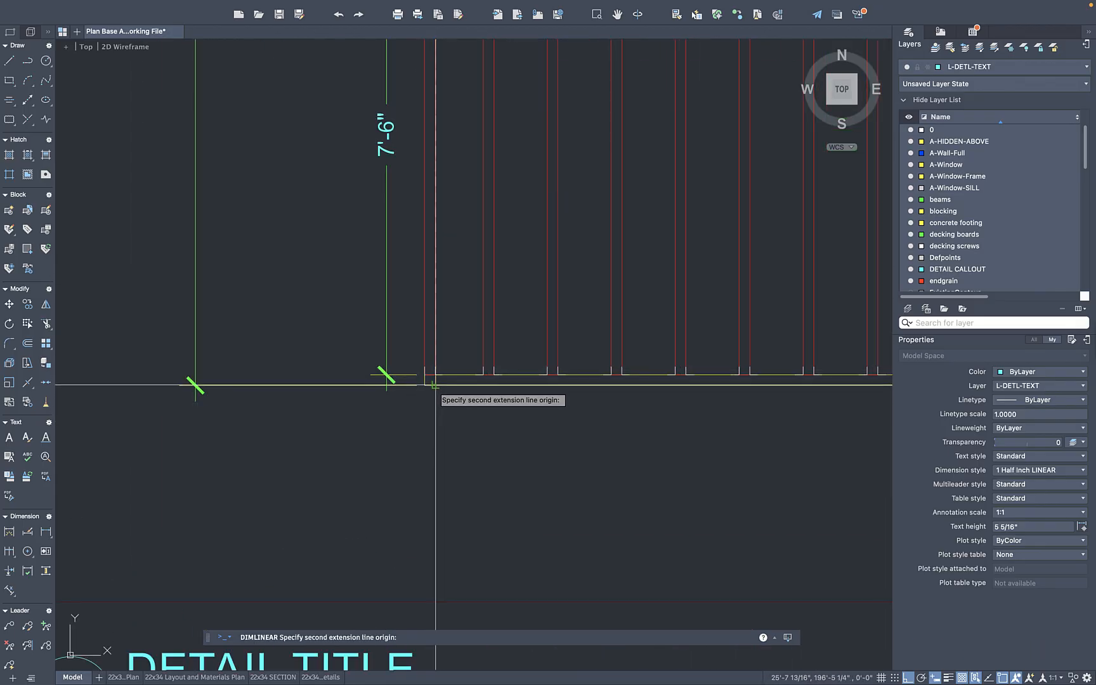
click(306, 385)
scroll(347, 380, down, 5)
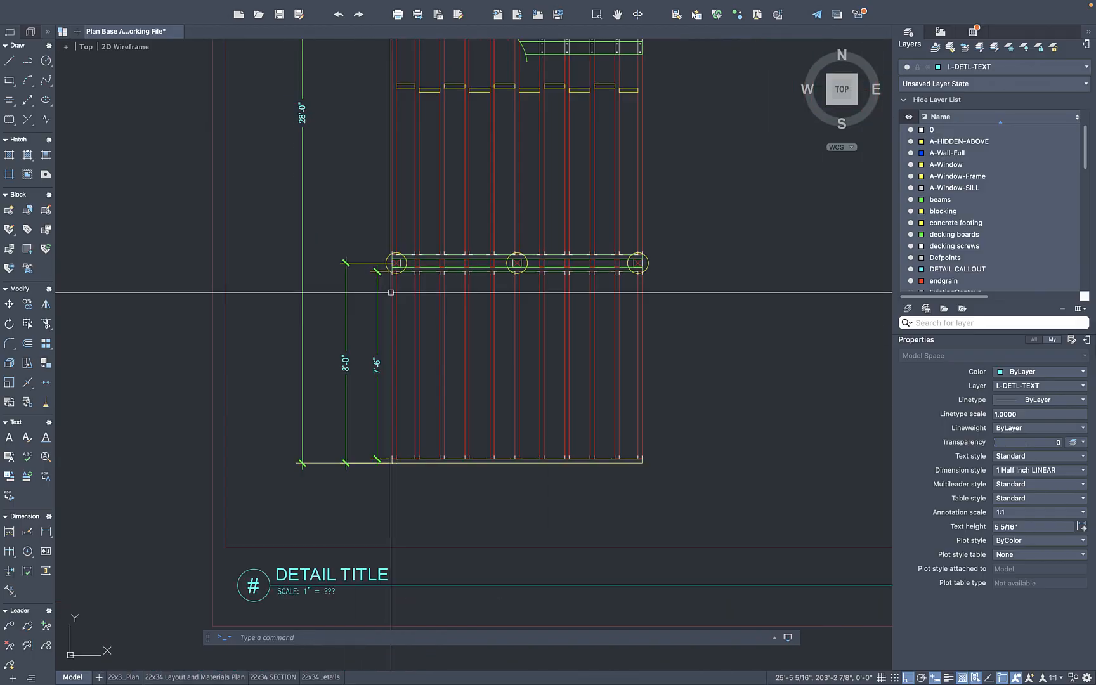
Dimension the vertical distance between the lower and upper left post centers, in line with the lower post dimension
key(Return)
scroll(402, 260, up, 6)
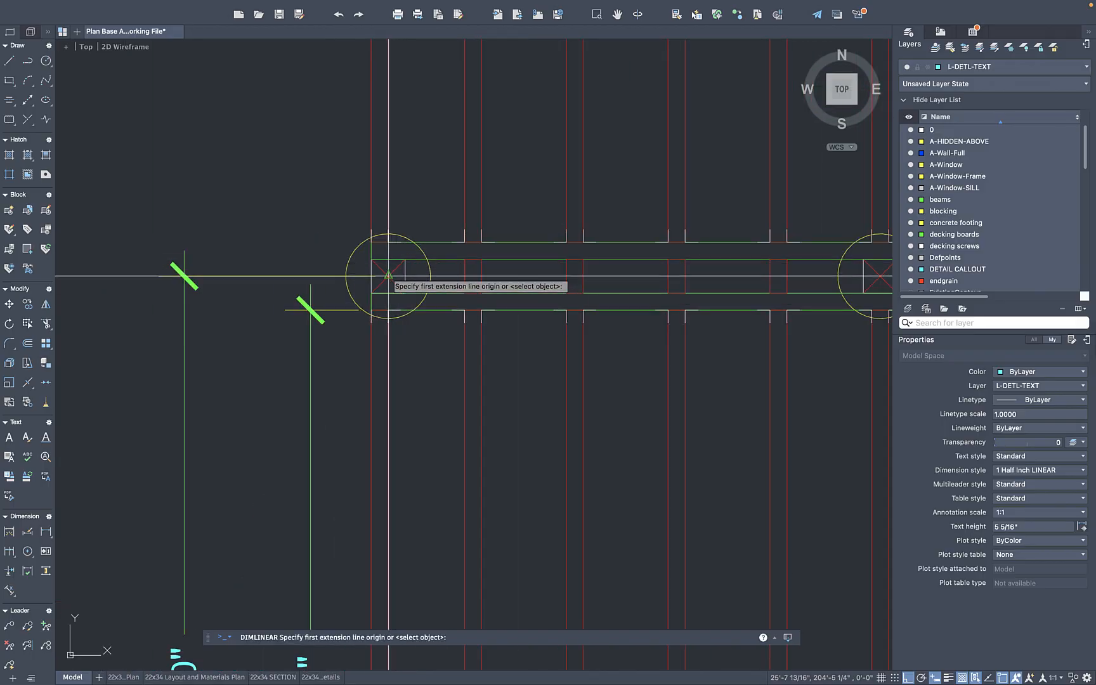
click(388, 274)
scroll(389, 274, down, 4)
scroll(405, 238, up, 10)
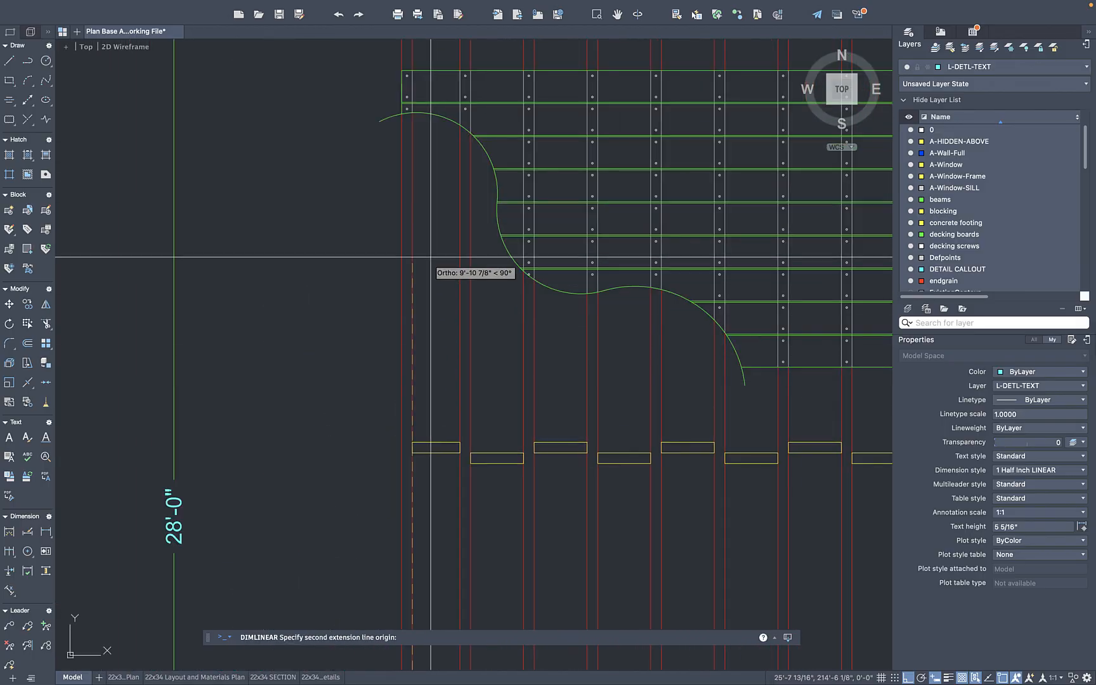
middle_drag(425, 113, 451, 360)
click(438, 254)
scroll(437, 254, down, 6)
scroll(419, 405, up, 2)
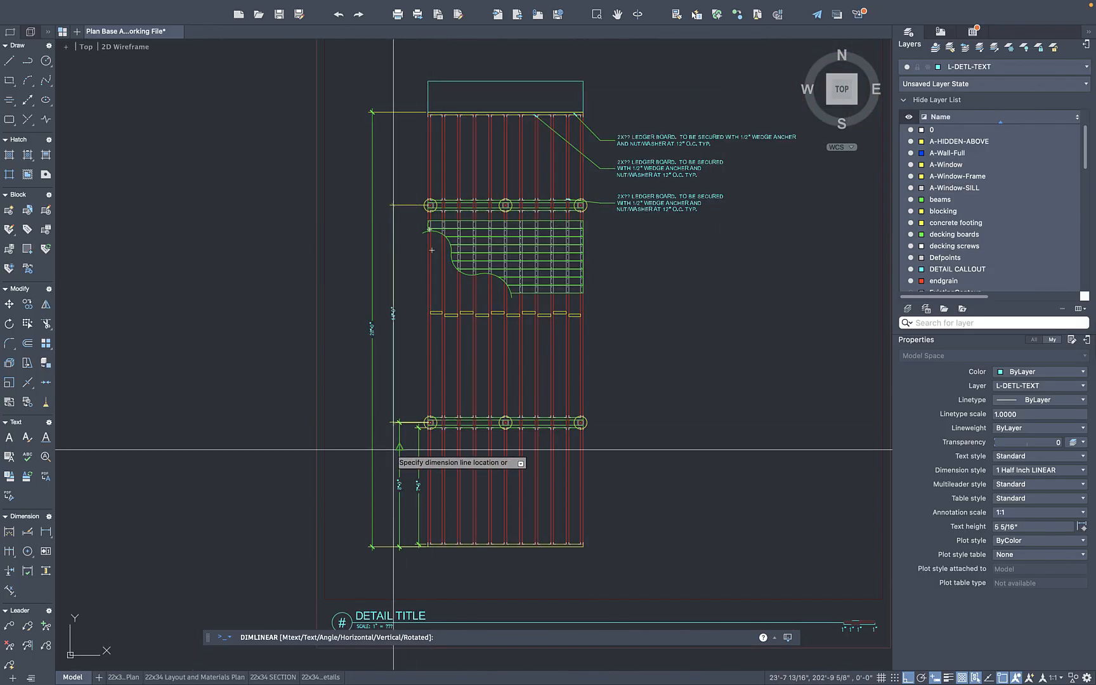
Dimension from the upper left post's center to the ledger board's outer edge, continuing the same dimension string
scroll(275, 201, up, 8)
key(Return)
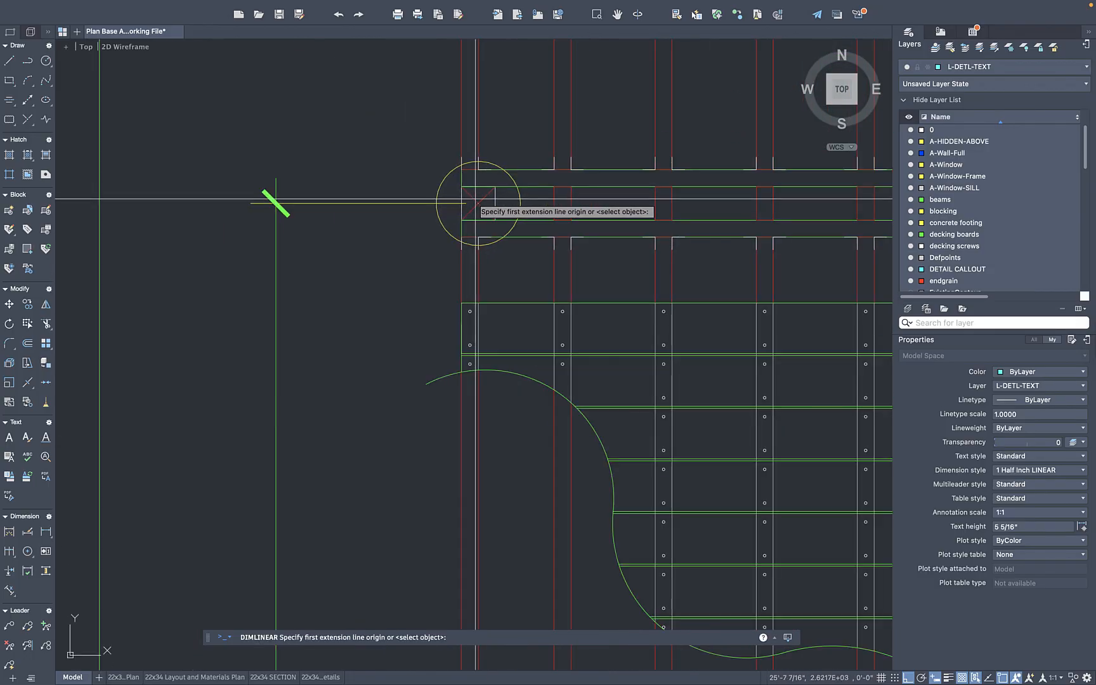
click(478, 204)
middle_drag(467, 140, 478, 506)
scroll(479, 517, down, 4)
scroll(484, 300, up, 4)
scroll(484, 297, up, 2)
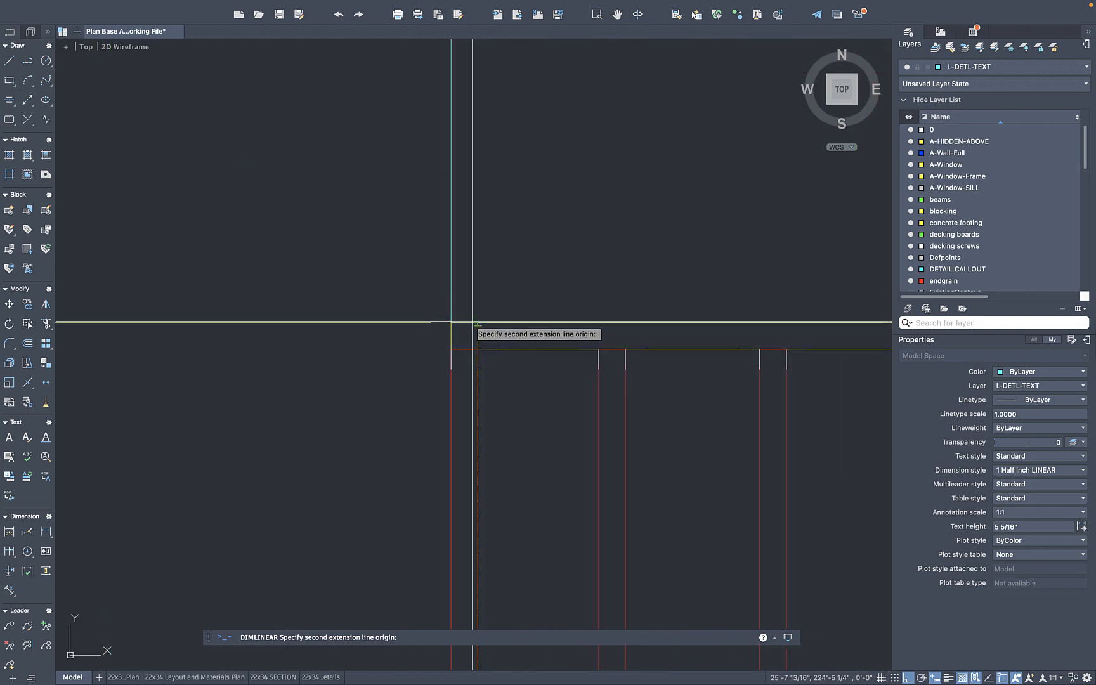
scroll(477, 322, down, 5)
click(423, 374)
Dimension the depth of the rectangle above the ledger board, aligned with the top of the dimension string
scroll(436, 306, down, 5)
scroll(445, 276, up, 5)
key(Return)
click(481, 466)
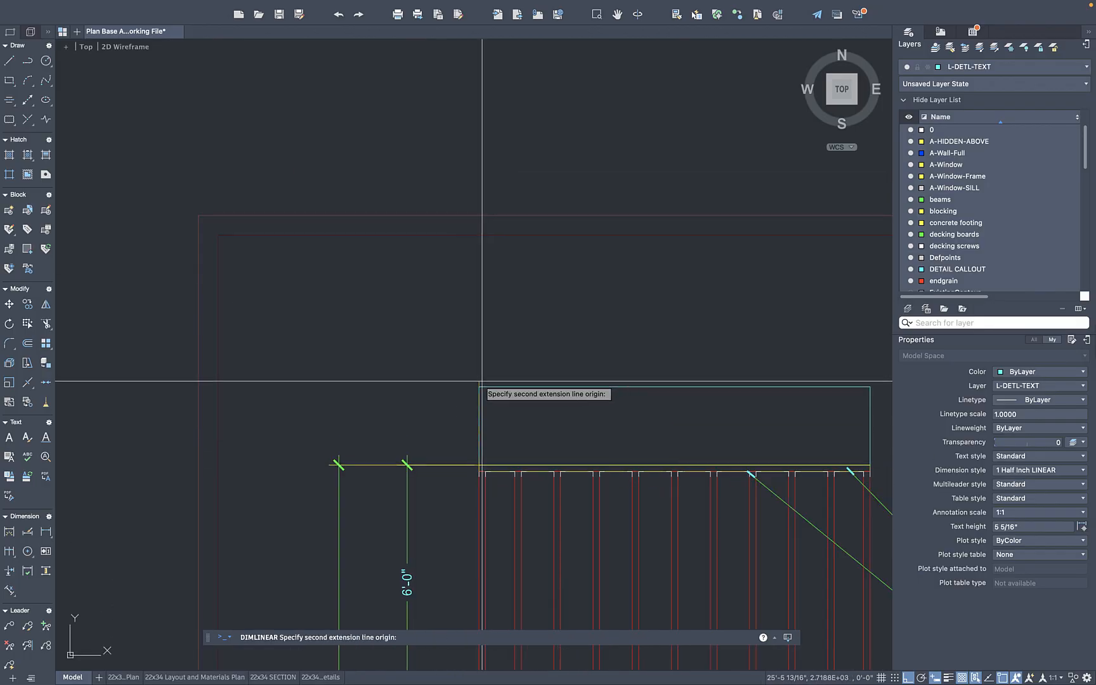
click(407, 471)
scroll(409, 444, down, 5)
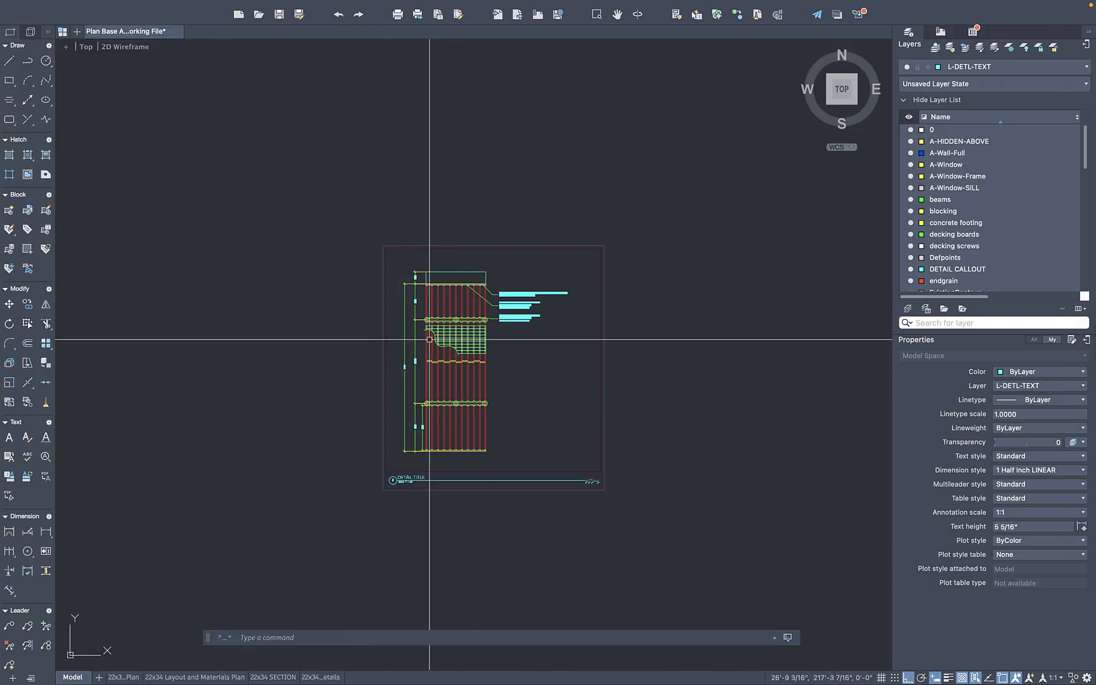
scroll(501, 345, up, 4)
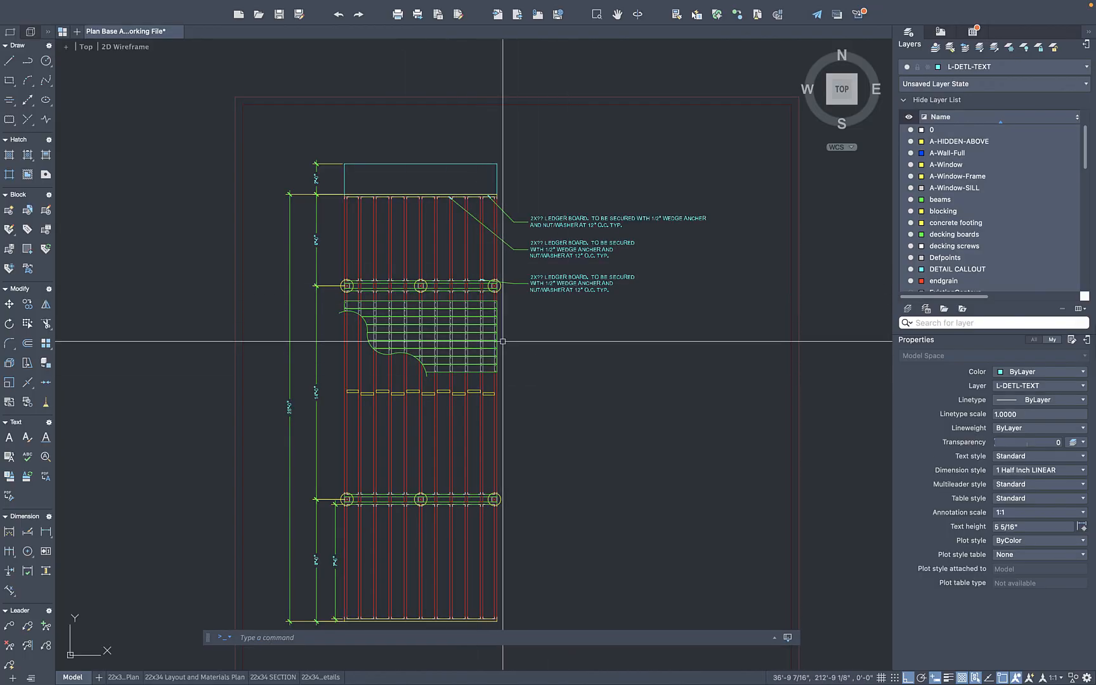
Review the boardwalk and framing plan callout on the 22x34 Layout and Materials Plan sheet, and return to model space
scroll(506, 343, down, 2)
click(199, 677)
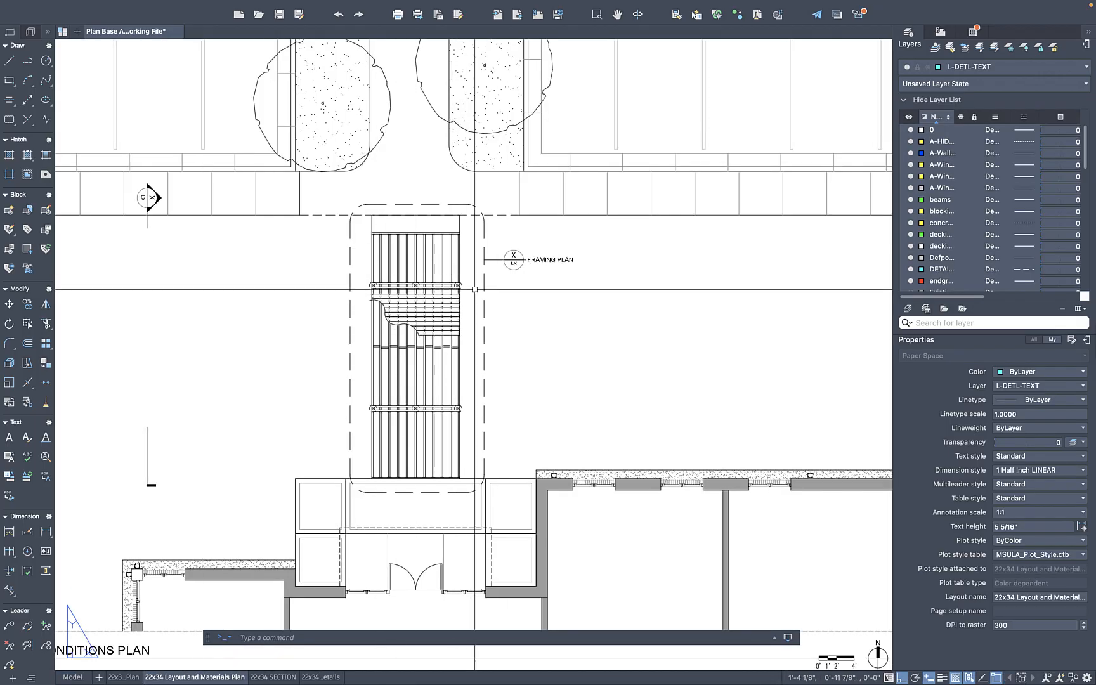
scroll(471, 294, down, 4)
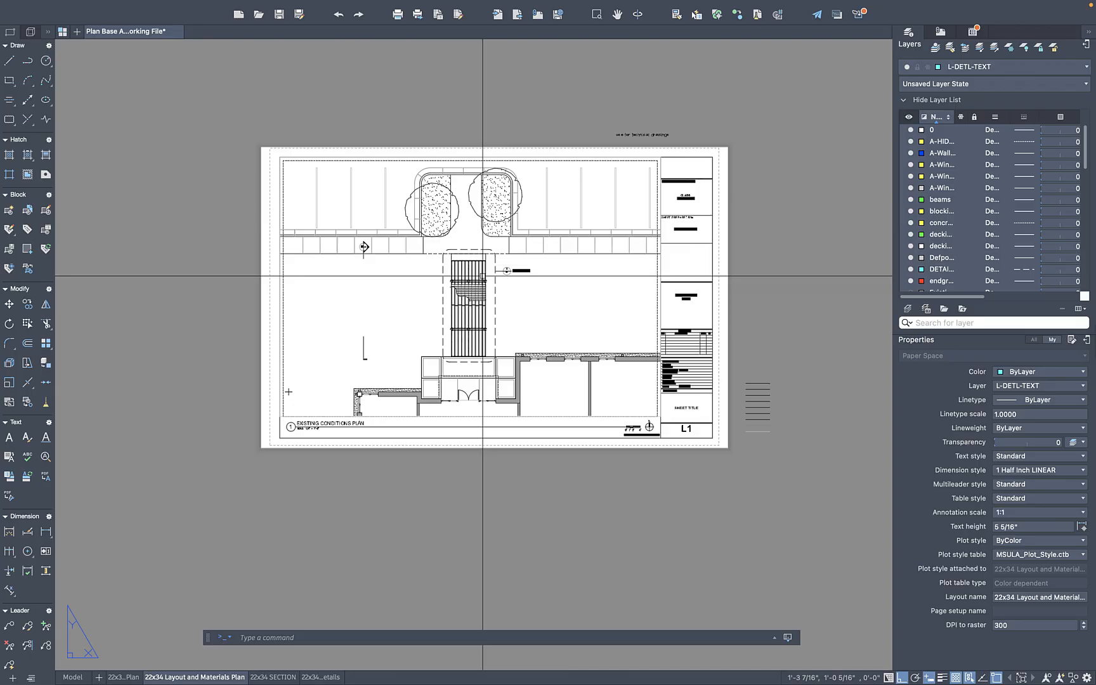
scroll(483, 276, up, 4)
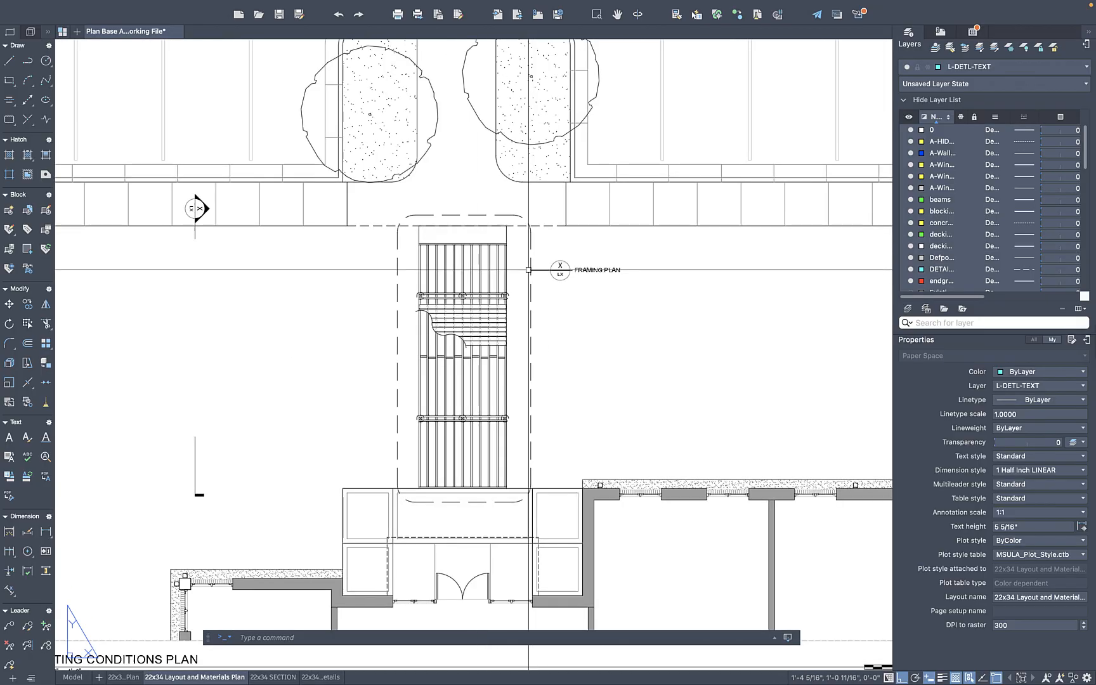
scroll(528, 270, down, 3)
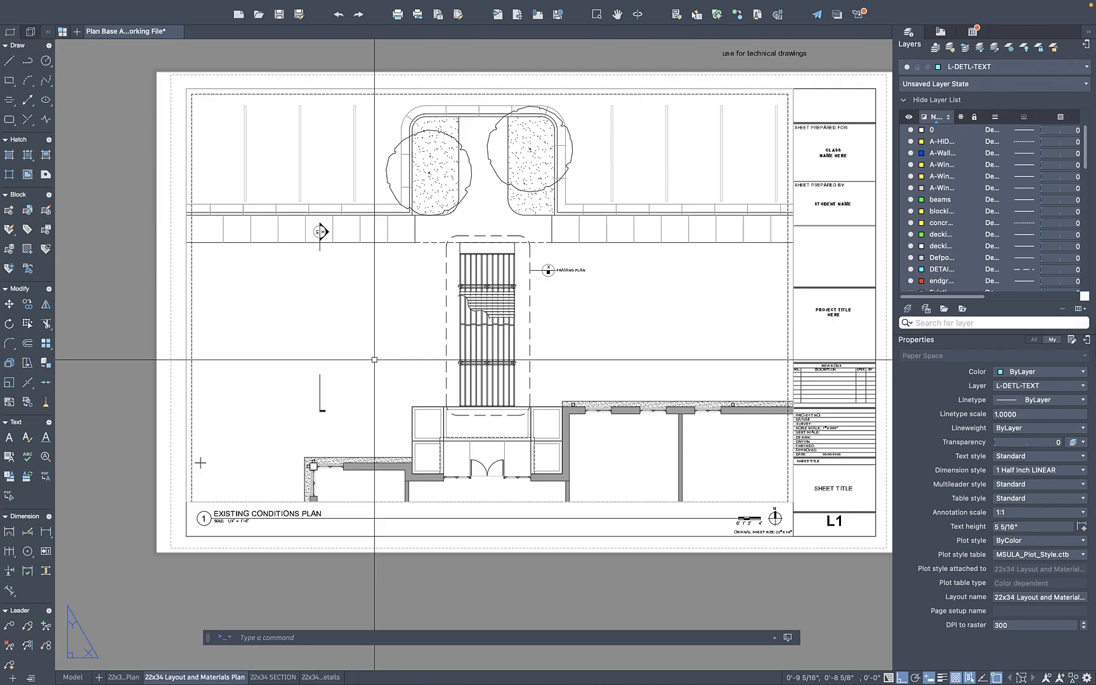
click(73, 678)
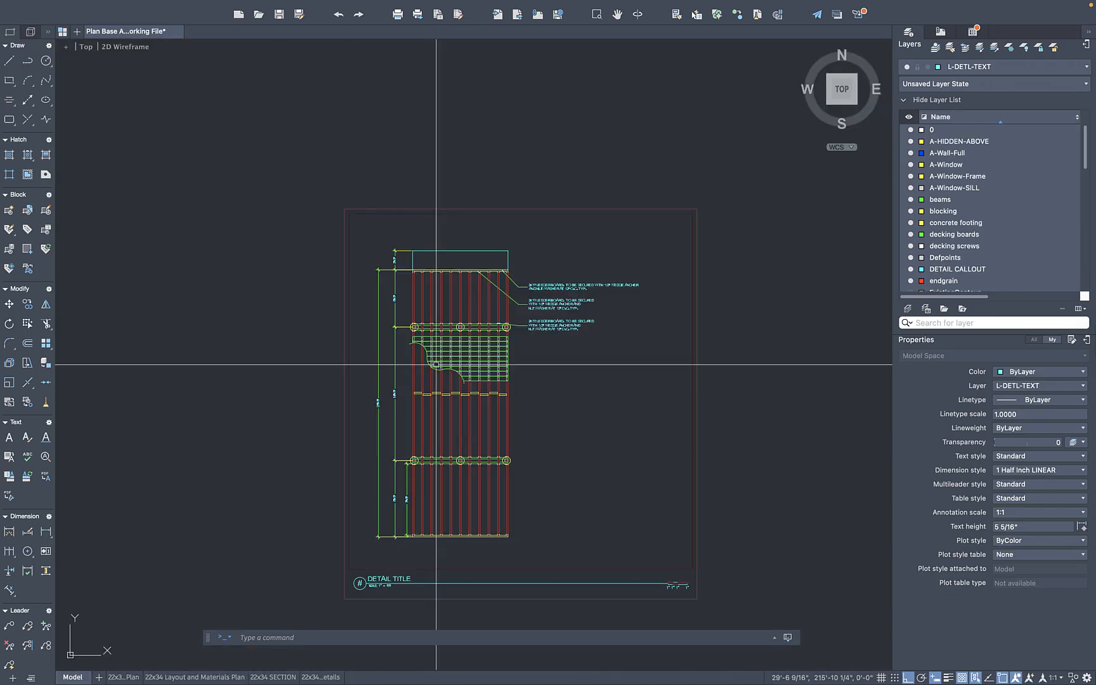
Move the lower right post and its footing 11" inward along the beams with Ortho on
scroll(502, 465, up, 5)
scroll(616, 416, up, 3)
click(604, 405)
text(co)
key(space)
click(711, 323)
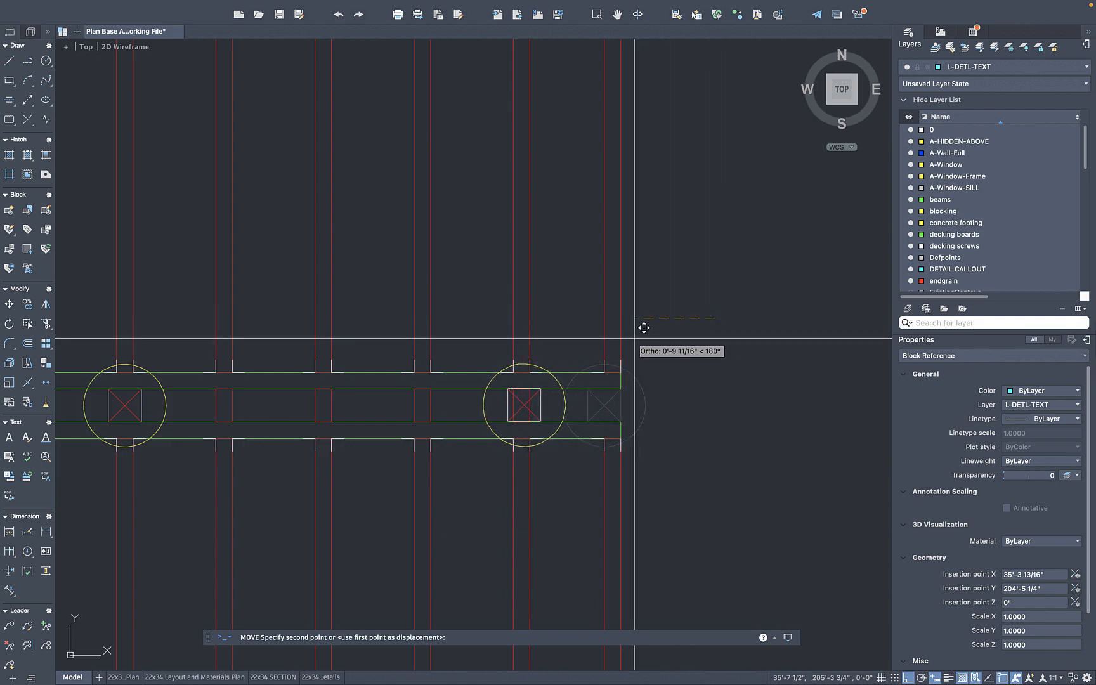
text(11)
key(Return)
Move the short joist segment inside the relocated post out to the outermost joist line between the two beams
scroll(522, 394, up, 3)
click(503, 392)
text(m)
key(Return)
click(525, 400)
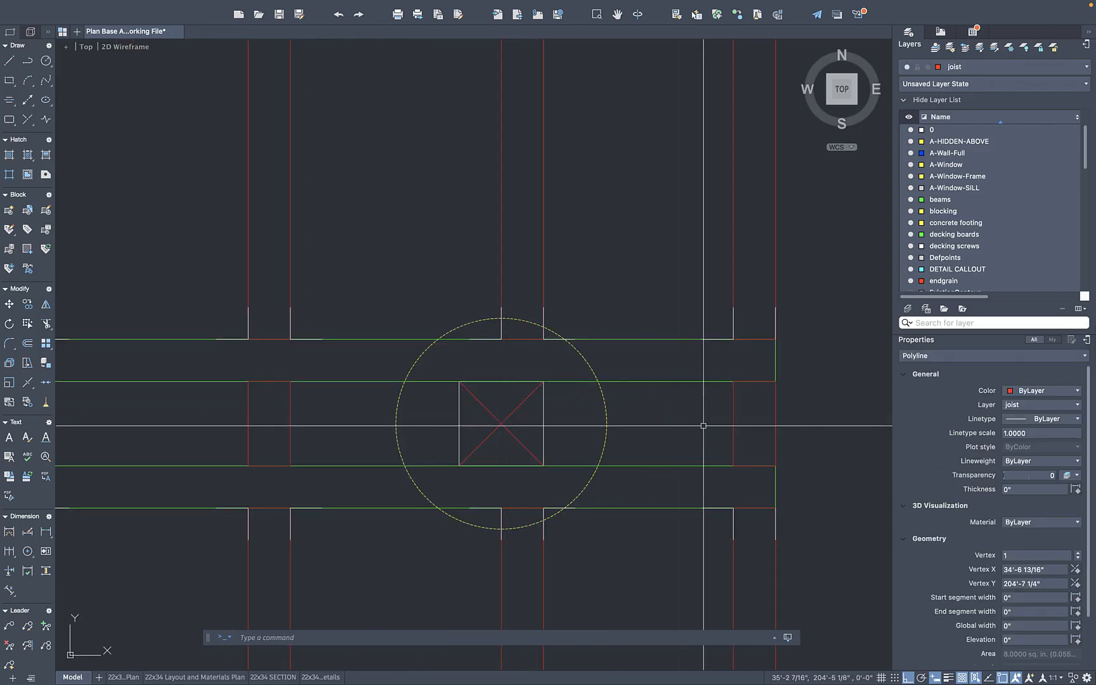
click(704, 426)
scroll(675, 286, down, 8)
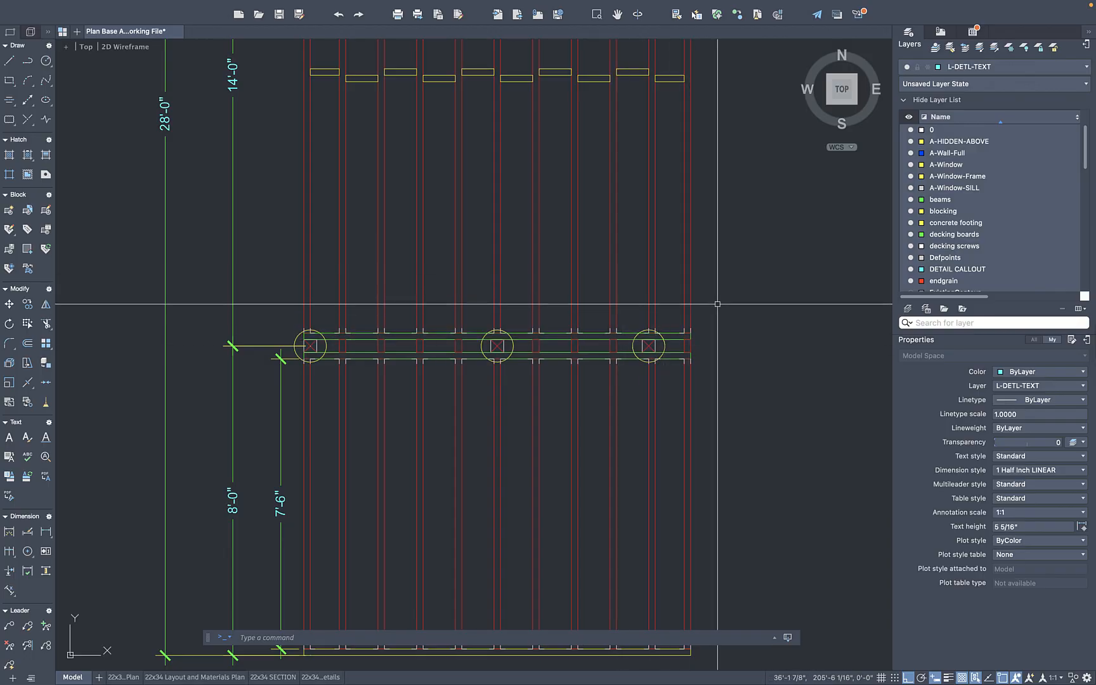
scroll(675, 335, up, 6)
click(675, 288)
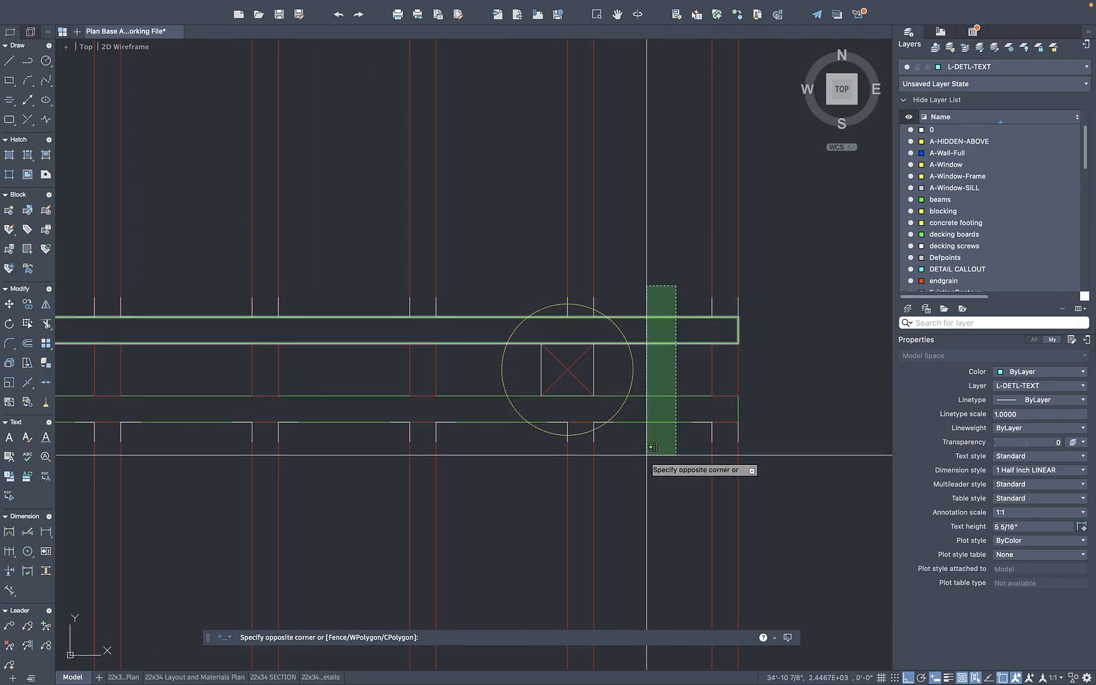
click(649, 441)
click(745, 329)
key(Escape)
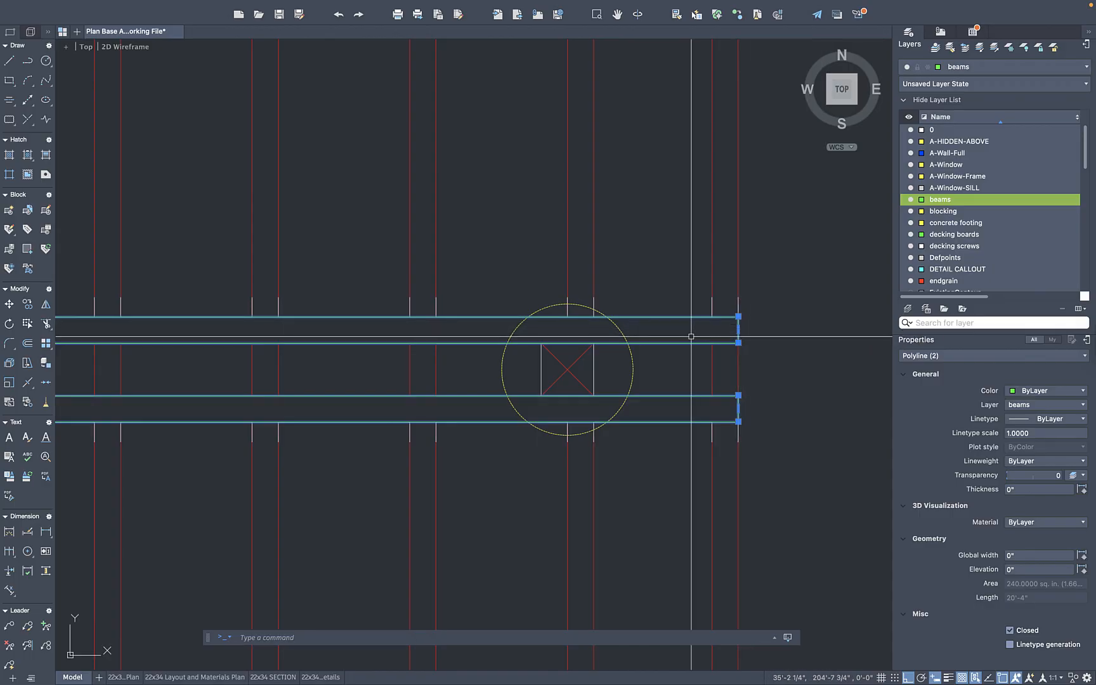
Undo the moves of the lower right post and the short joist segment
key(super+z)
key(super+z)
key(super+z)
key(super+z)
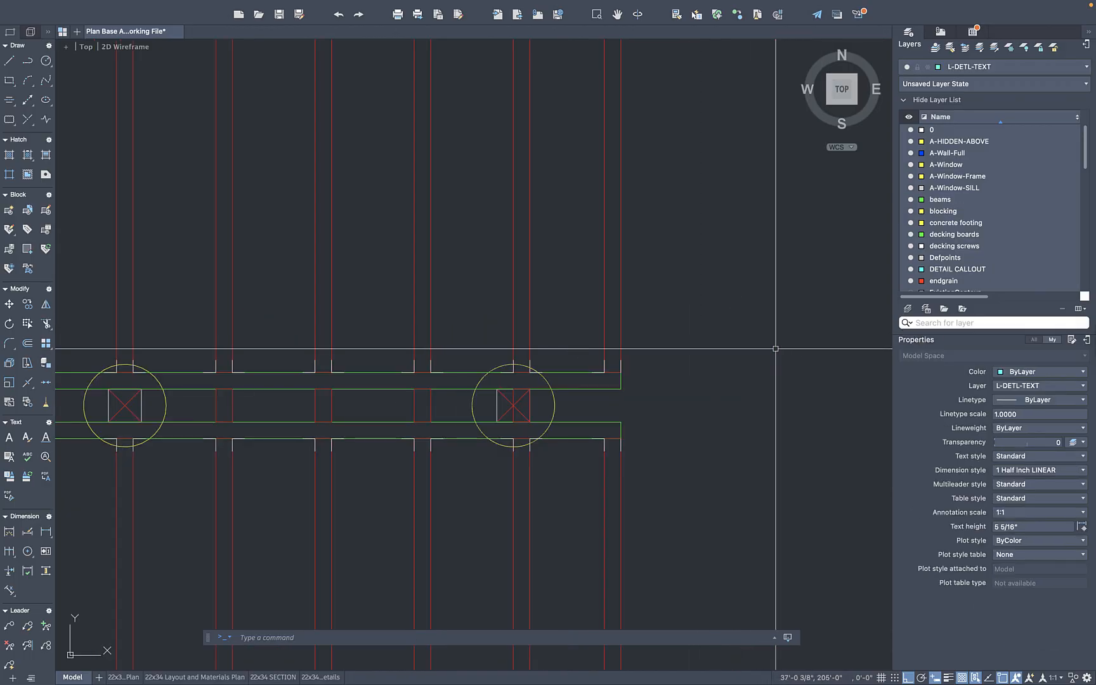
Stretch the right end of the upper beam at the lower post row outward by 16"
click(560, 386)
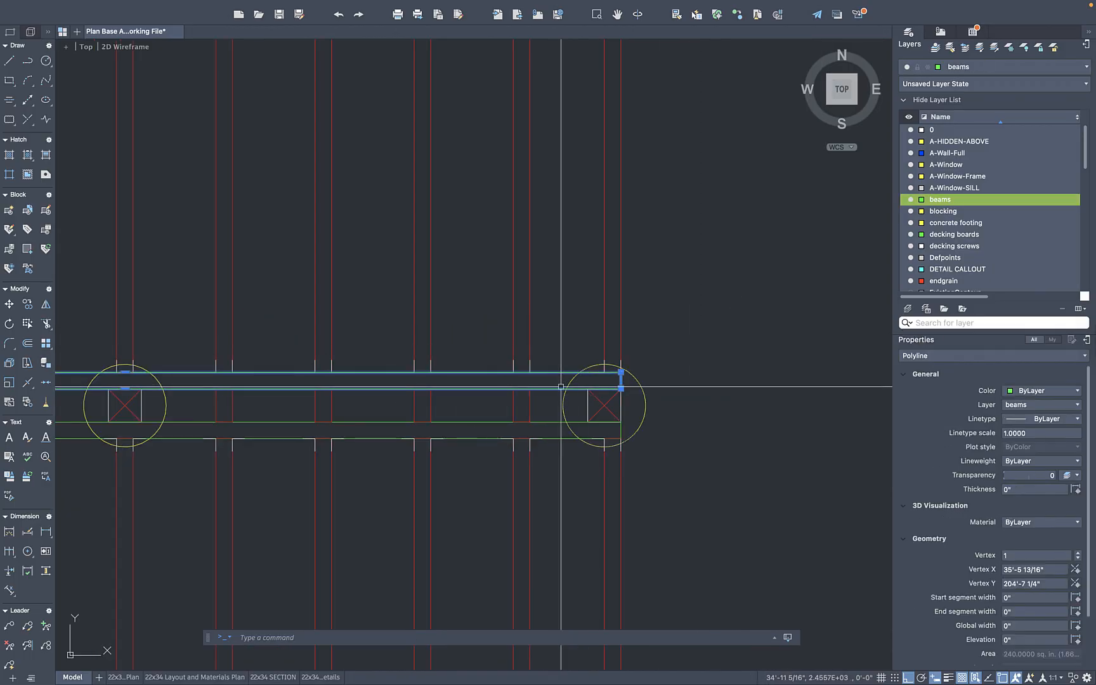
click(621, 381)
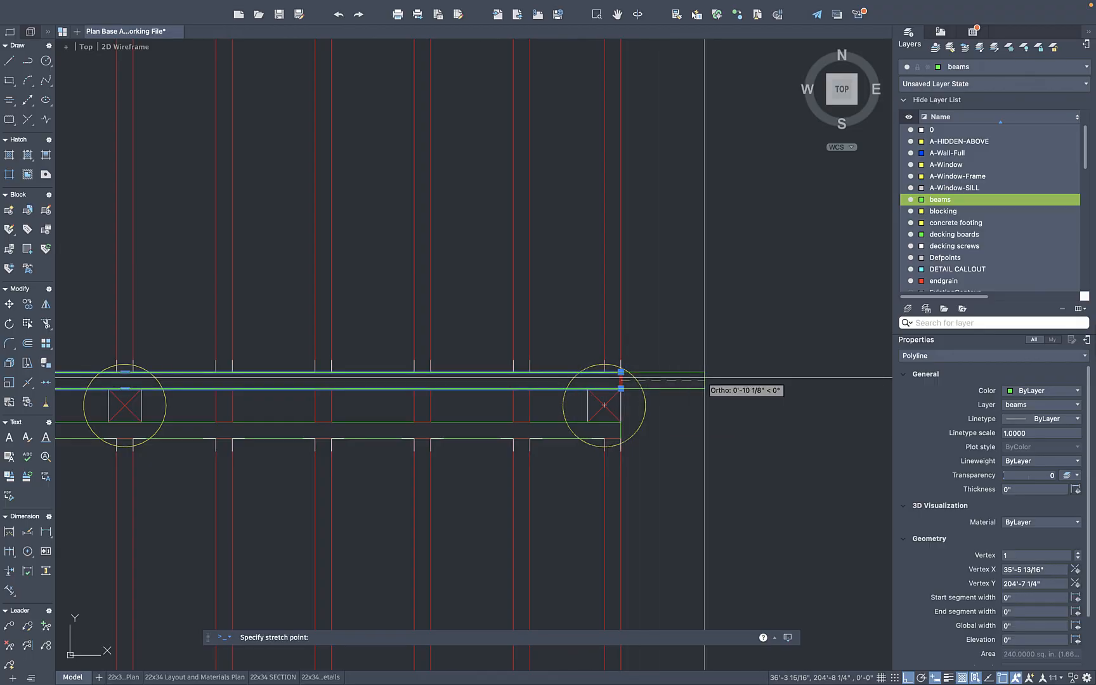
text(16)
key(Return)
key(Escape)
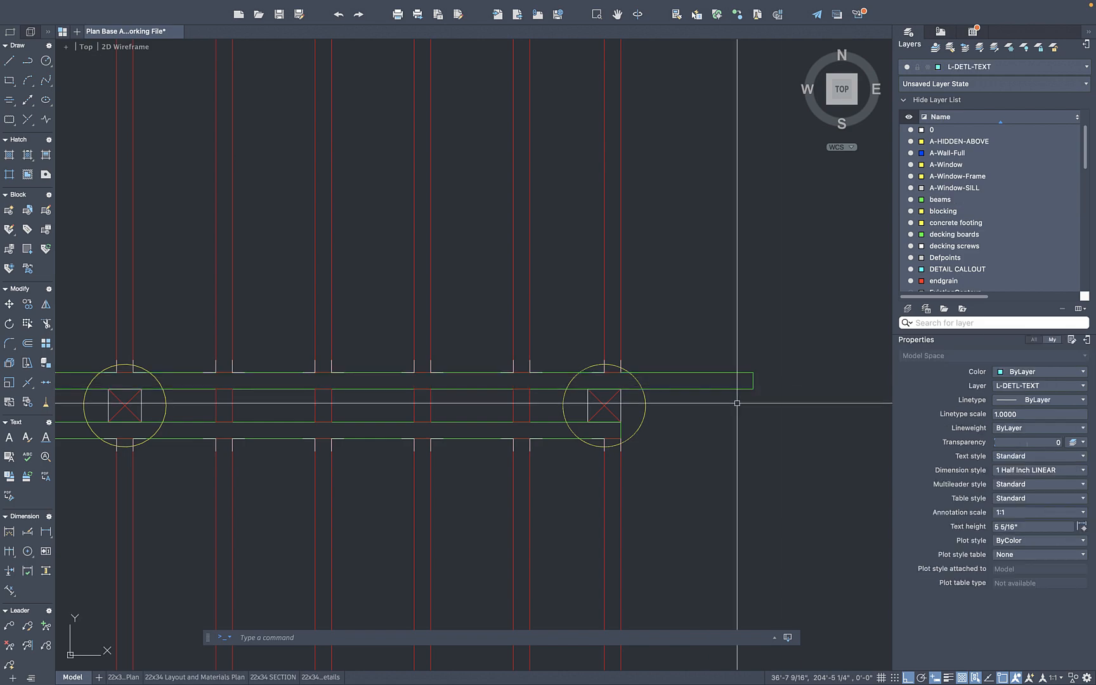
Stretch the right end of the lower beam in the same pair outward to match the extended upper beam
click(621, 431)
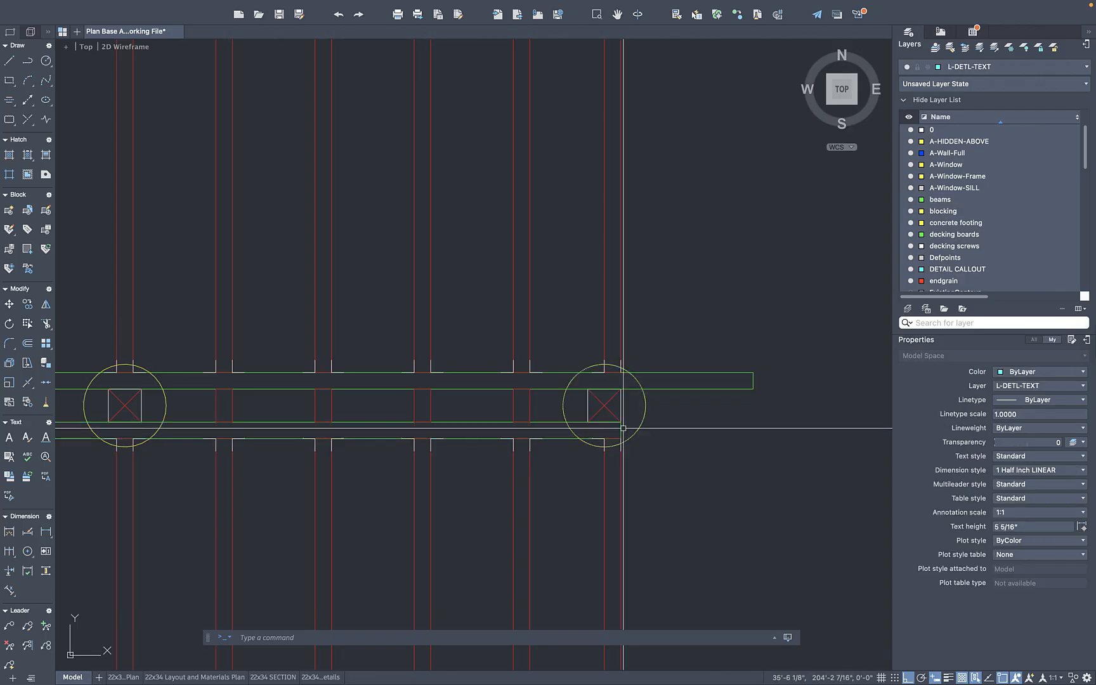
click(621, 430)
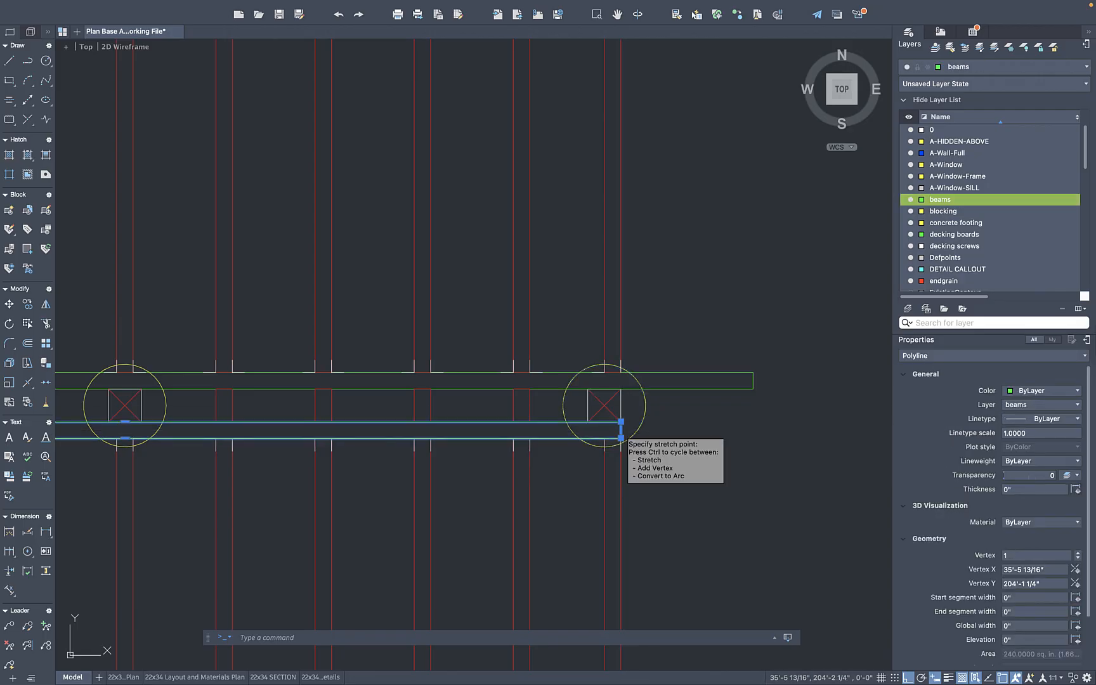
key(Return)
key(Escape)
scroll(754, 379, down, 10)
middle_drag(753, 378, 667, 304)
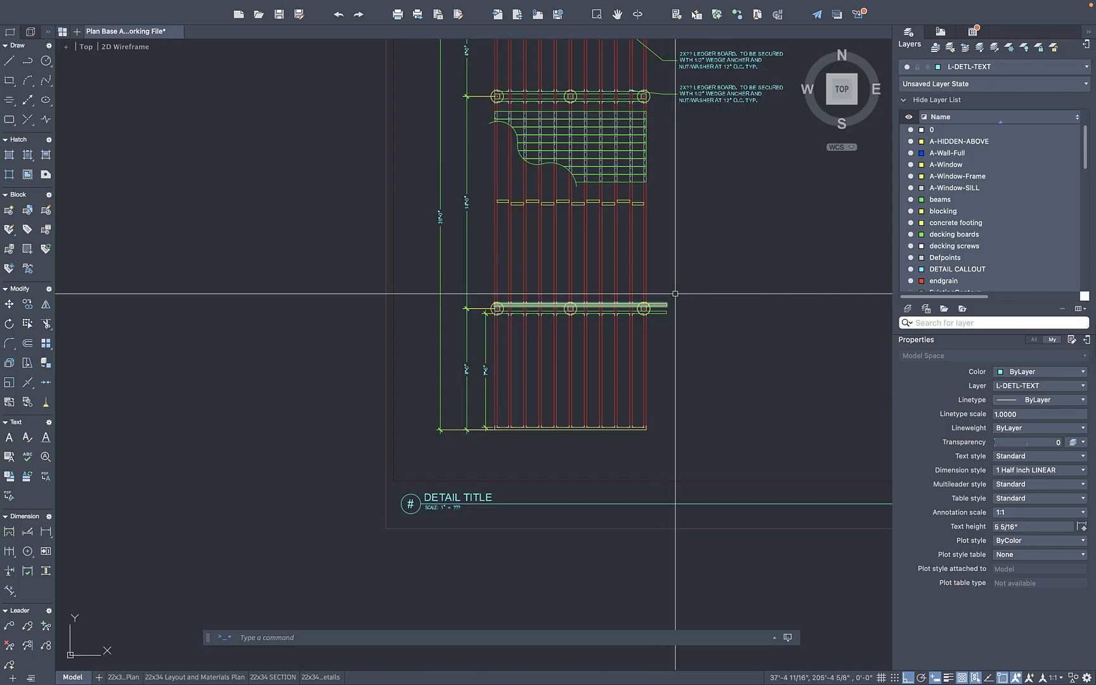
Inspect the extended beam pair at the lower post row and undo both beam extensions
scroll(617, 294, down, 4)
scroll(621, 287, up, 10)
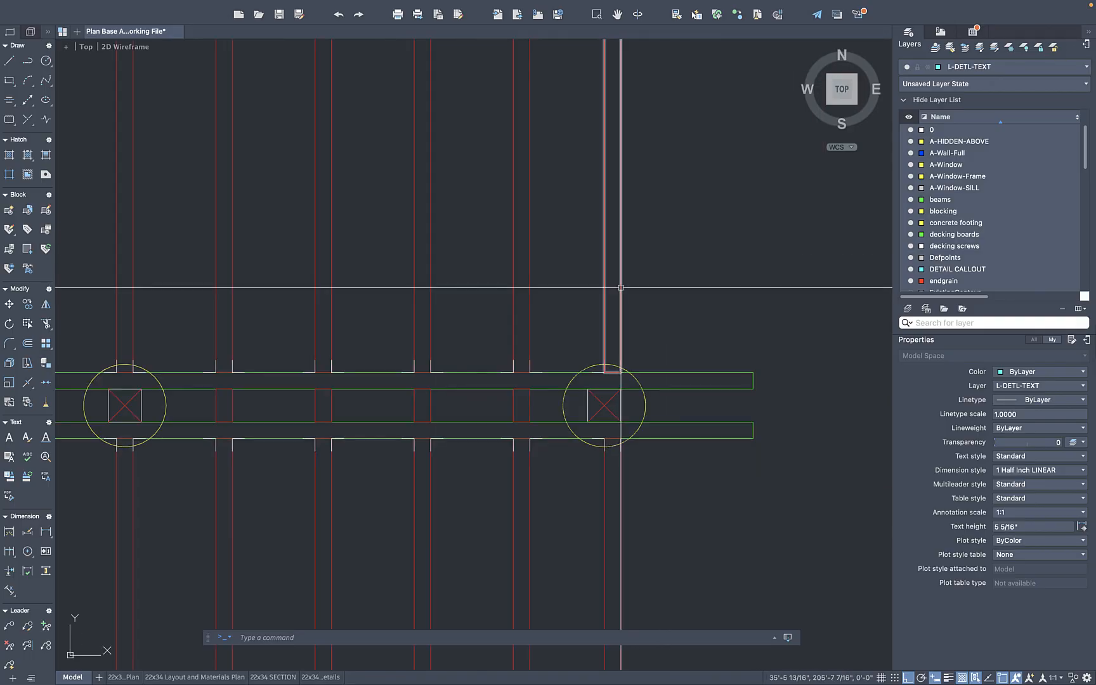
key(super+z)
scroll(621, 288, down, 6)
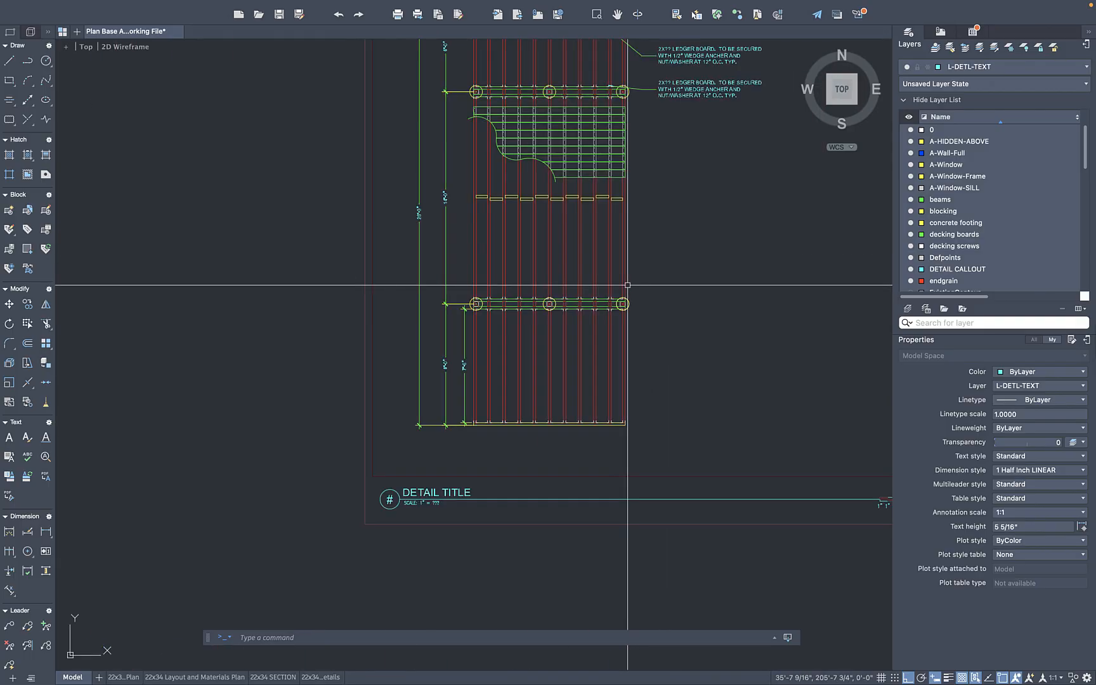
Examine the framing plan detail in relation to the site plan and its boardwalk area in model space
scroll(602, 293, down, 5)
middle_drag(607, 273, 572, 217)
scroll(553, 189, down, 7)
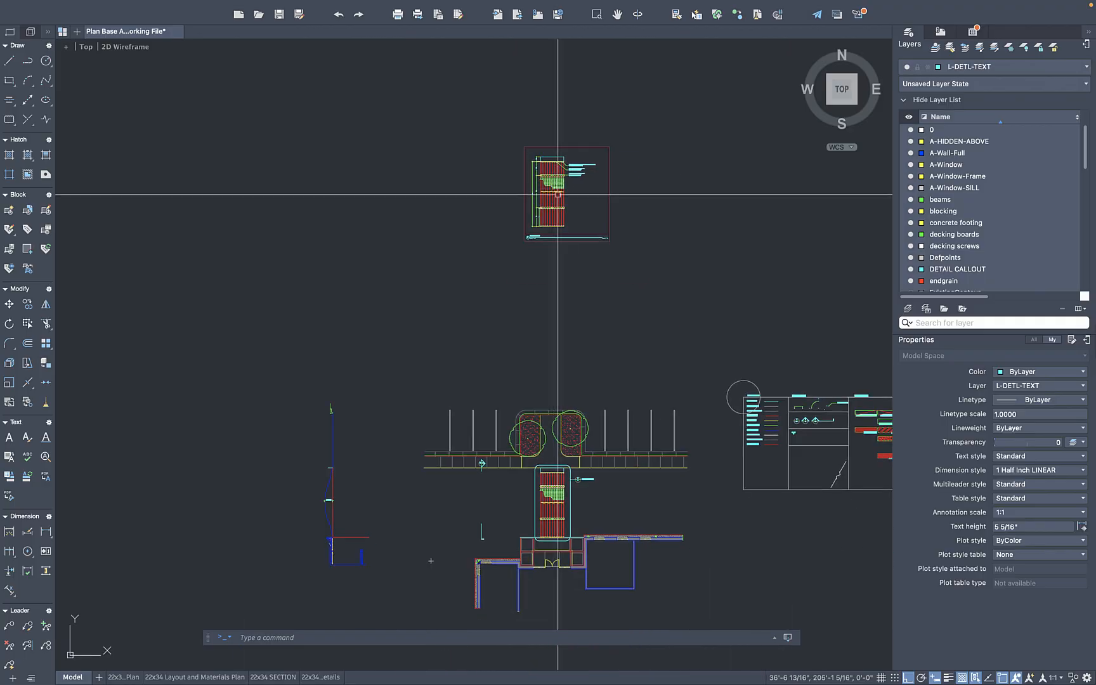
scroll(569, 400, up, 6)
scroll(571, 273, down, 3)
middle_drag(572, 259, 549, 410)
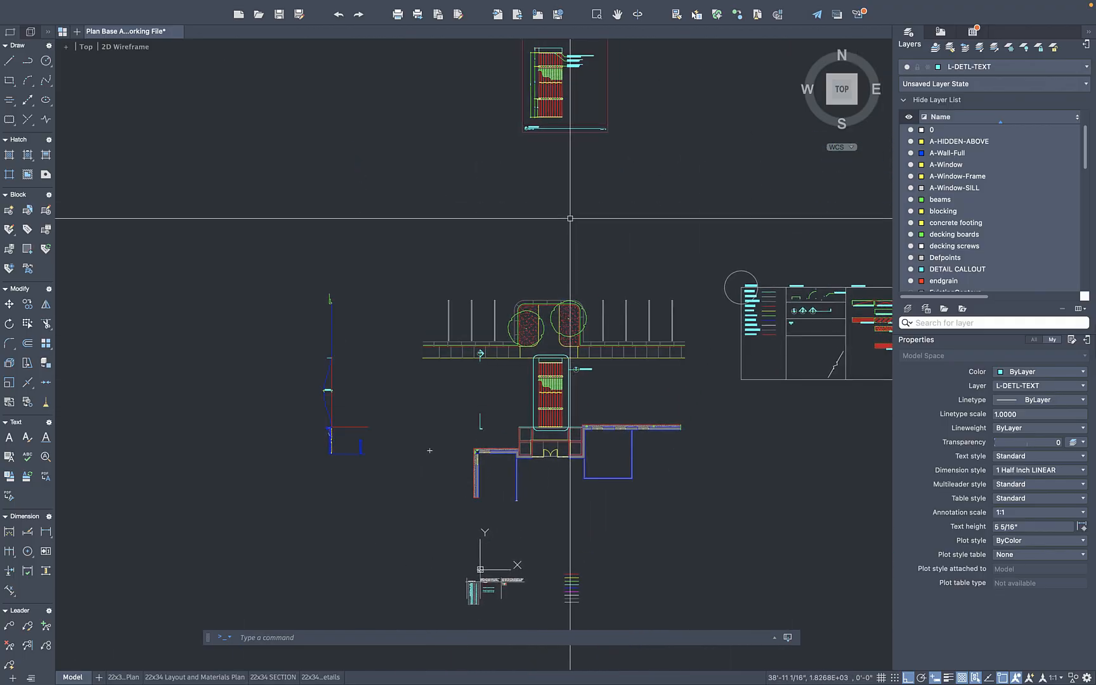
mouse_move(578, 228)
middle_down()
mouse_move(558, 368)
mouse_move(595, 261)
middle_up()
scroll(588, 403, down, 3)
scroll(575, 354, up, 8)
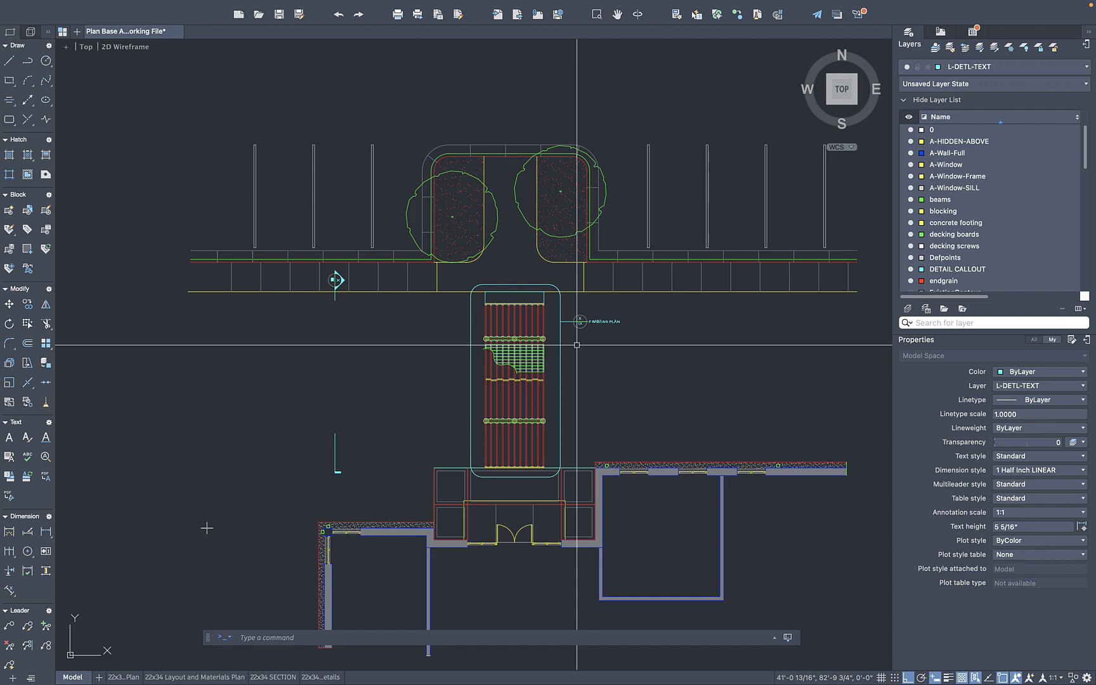
scroll(521, 342, up, 5)
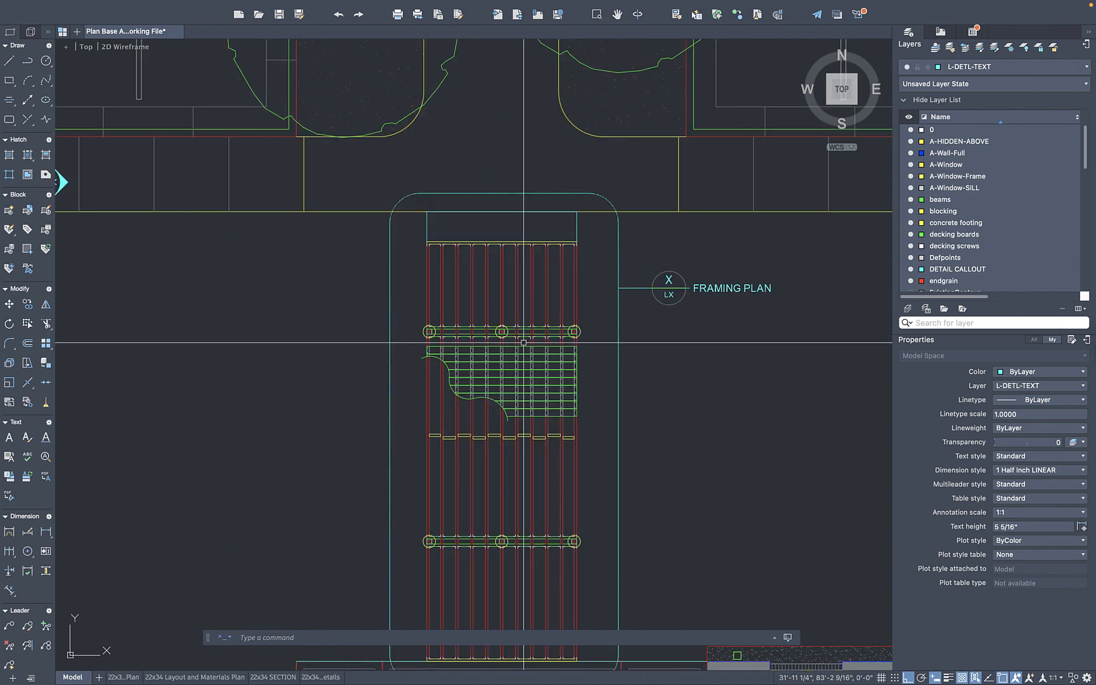
scroll(511, 405, down, 10)
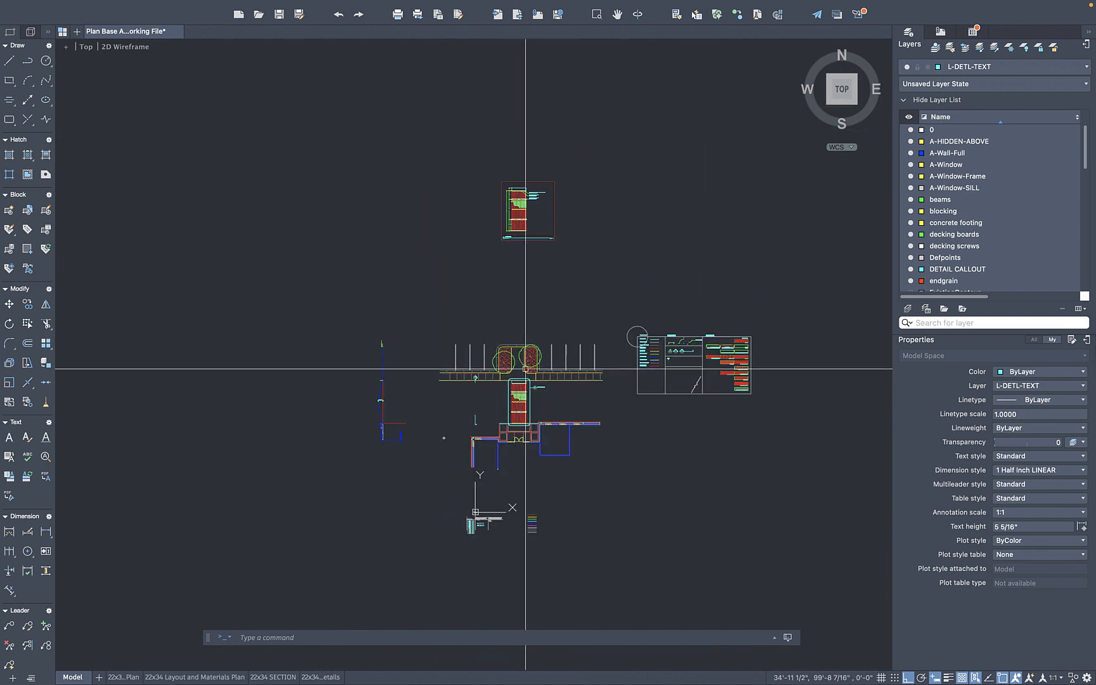
Examine the colored reference lines and the template's detail layer and detail symbol legend
scroll(515, 507, up, 10)
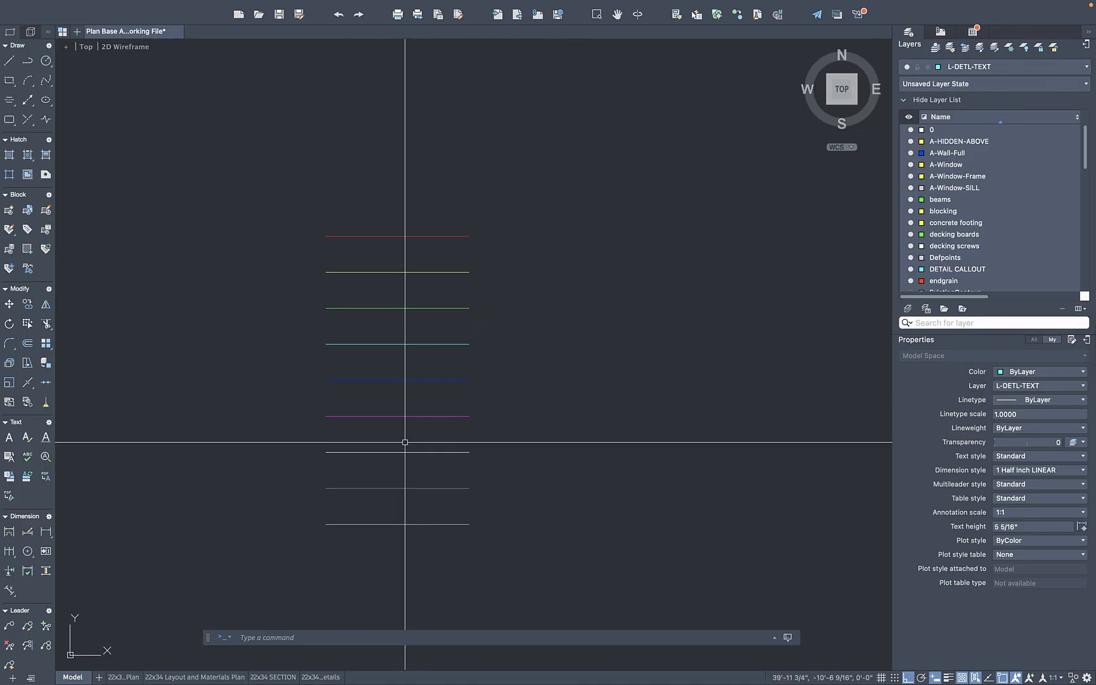
scroll(403, 443, down, 10)
scroll(282, 427, up, 5)
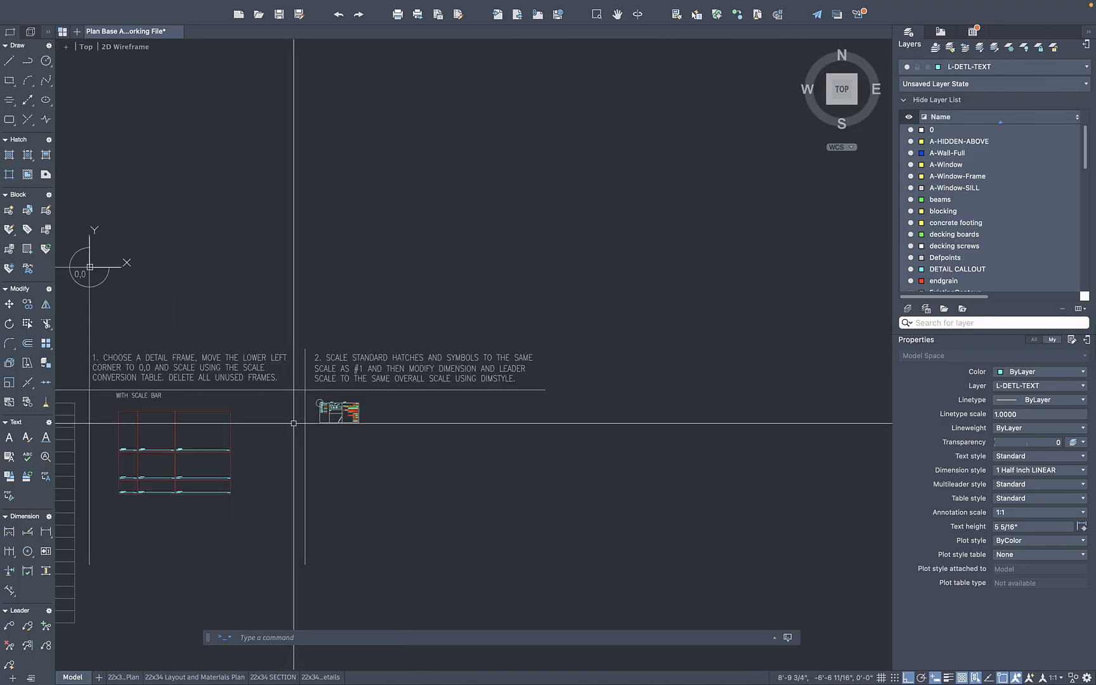
scroll(431, 397, up, 5)
scroll(422, 379, up, 6)
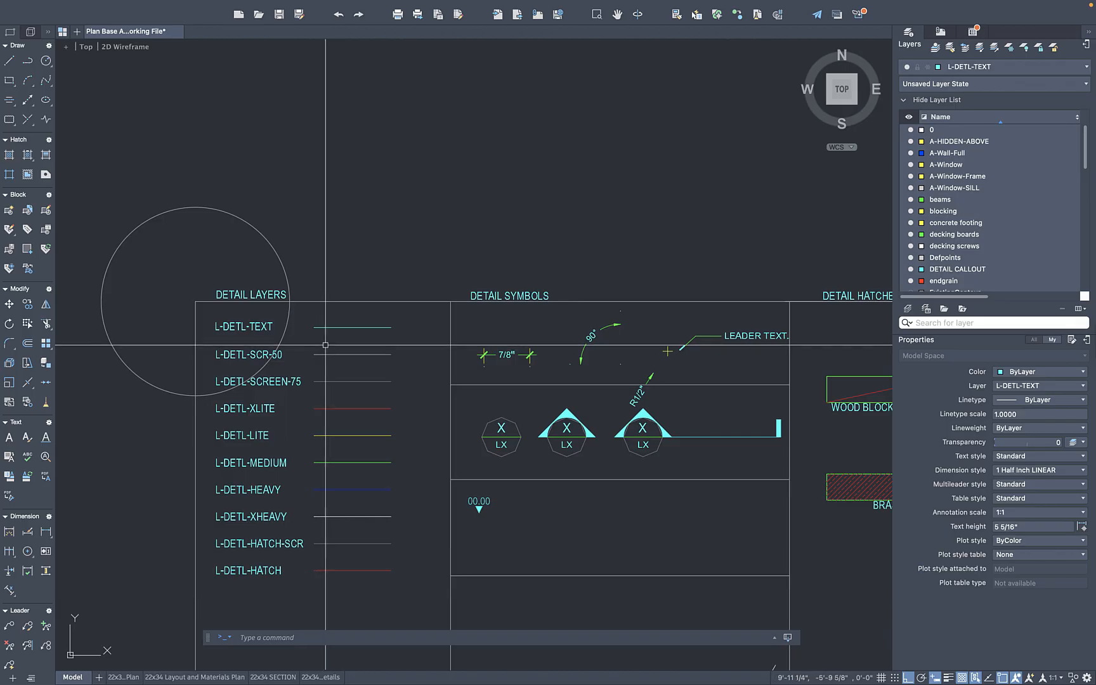
scroll(345, 350, down, 8)
scroll(360, 249, down, 5)
Examine the boardwalk framing, deck cutaway and framing plan callout on the site plan
middle_drag(359, 249, 427, 403)
scroll(433, 406, up, 3)
scroll(417, 323, down, 6)
middle_drag(447, 325, 468, 502)
scroll(468, 502, down, 3)
scroll(531, 231, up, 3)
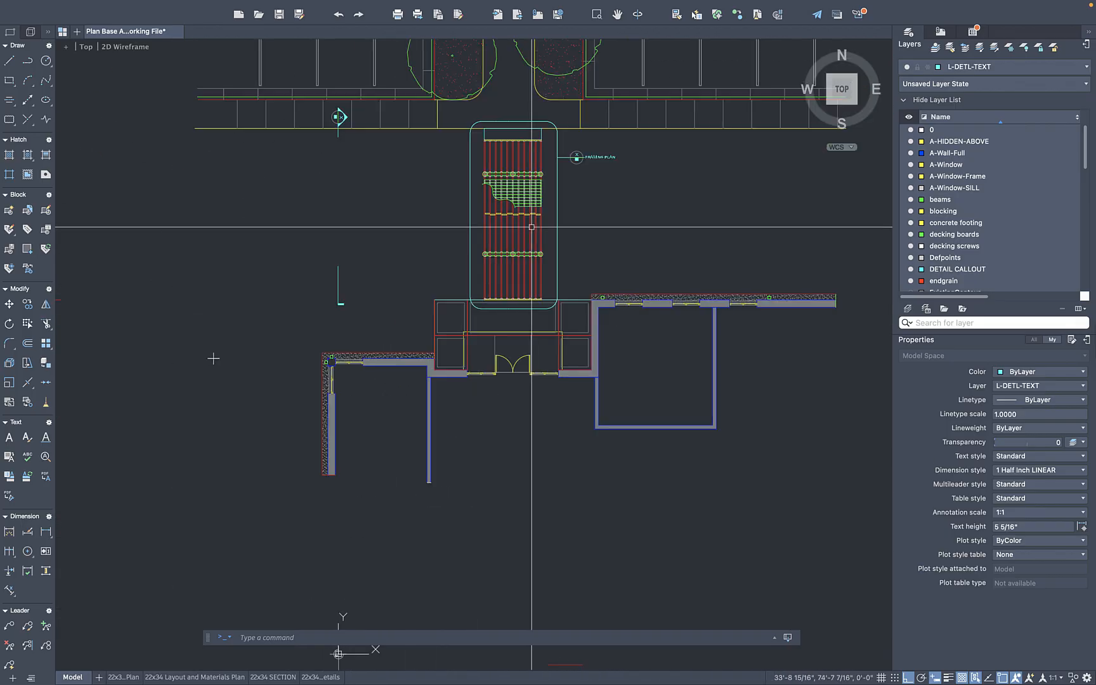
scroll(540, 162, up, 5)
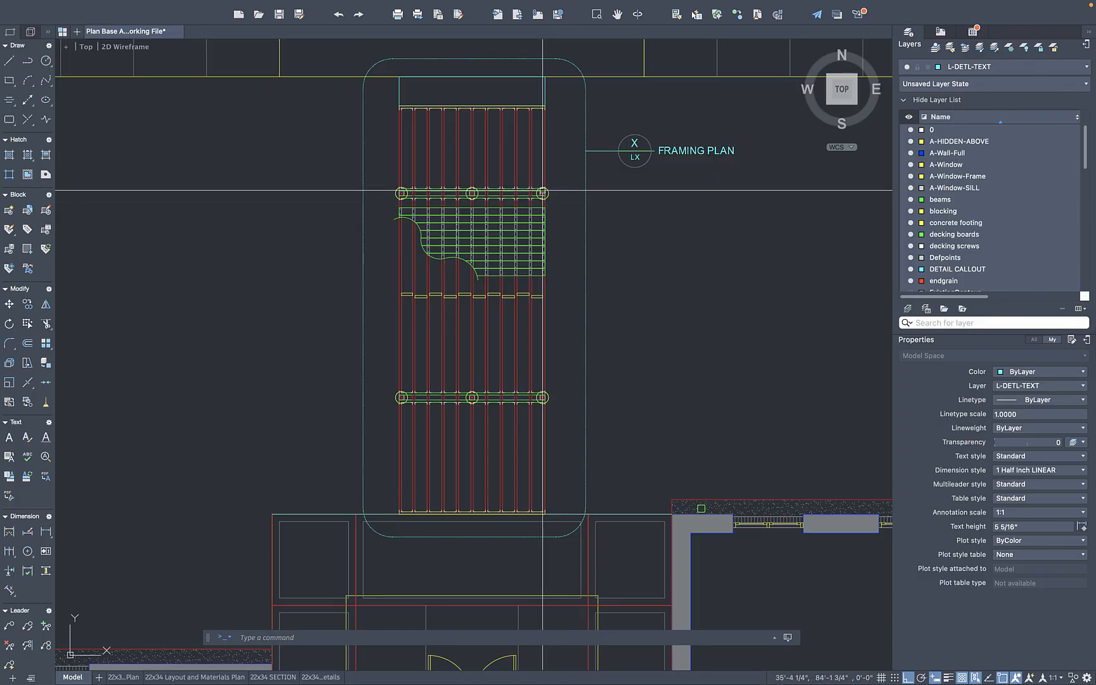
middle_drag(538, 193, 539, 246)
scroll(542, 248, down, 4)
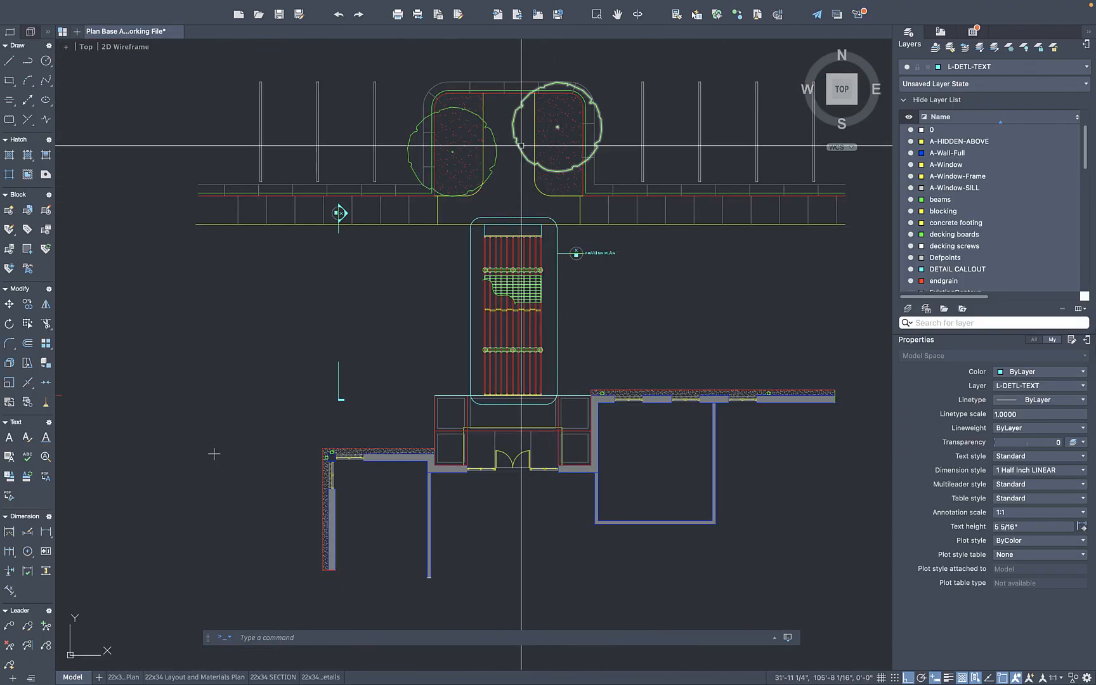
mouse_move(524, 292)
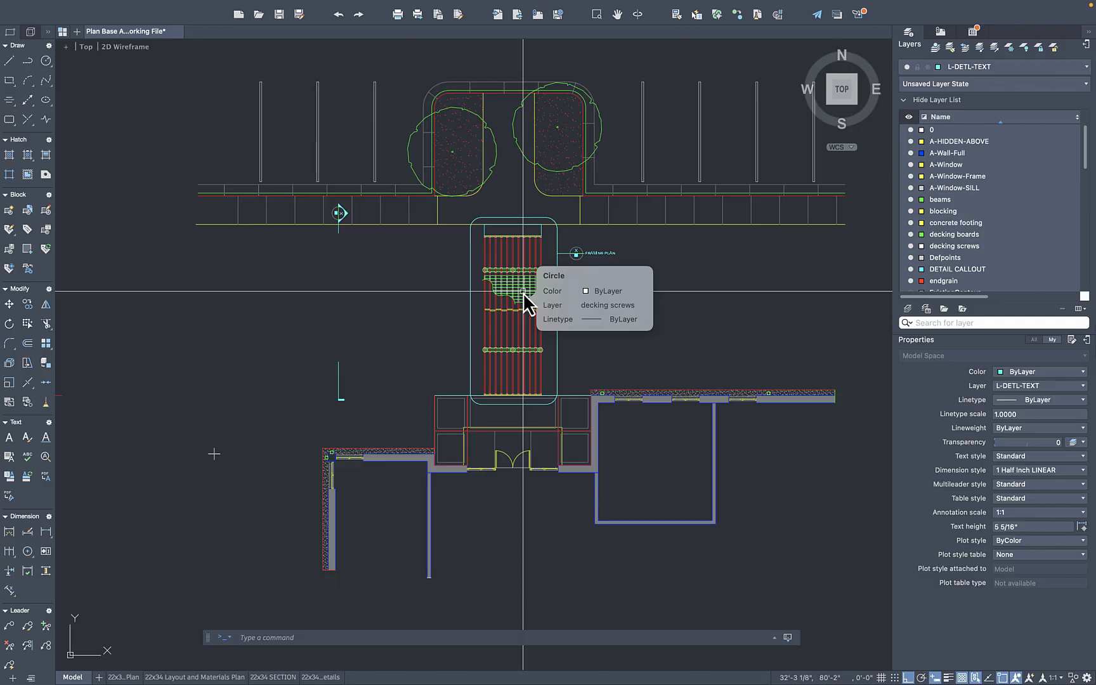